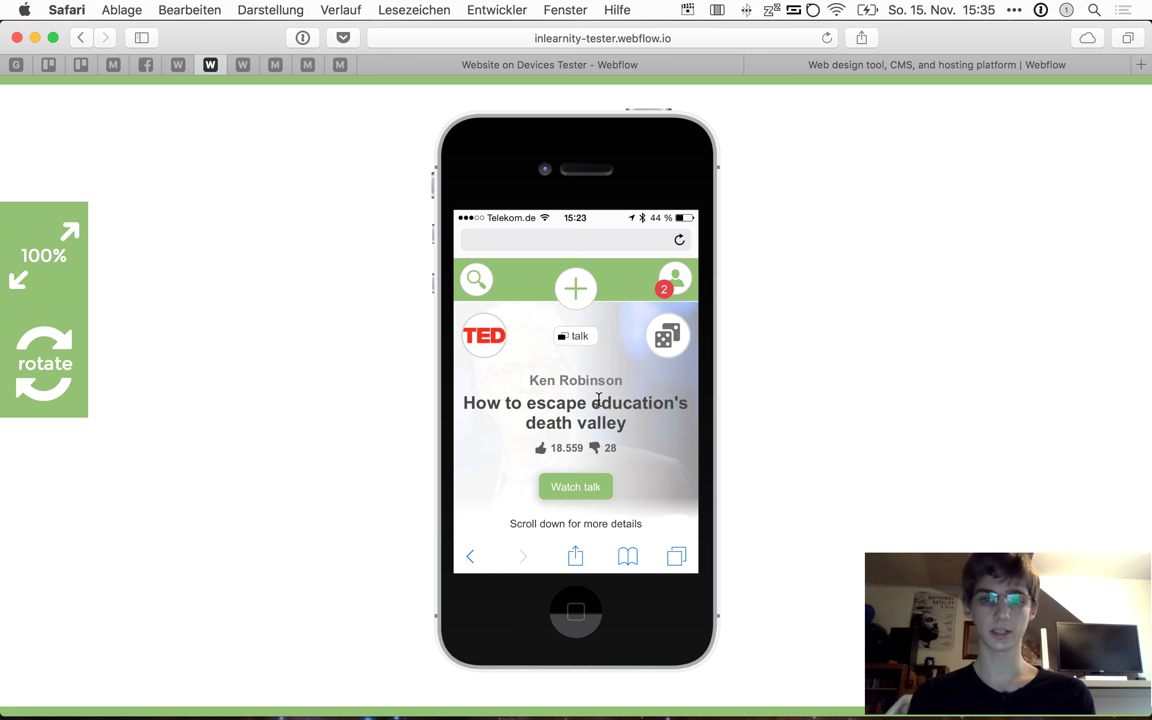
Examine the top of the TED talk card in the phone preview, including its source logo, content type, title and scroll hint
scroll(579, 379, "up", 1)
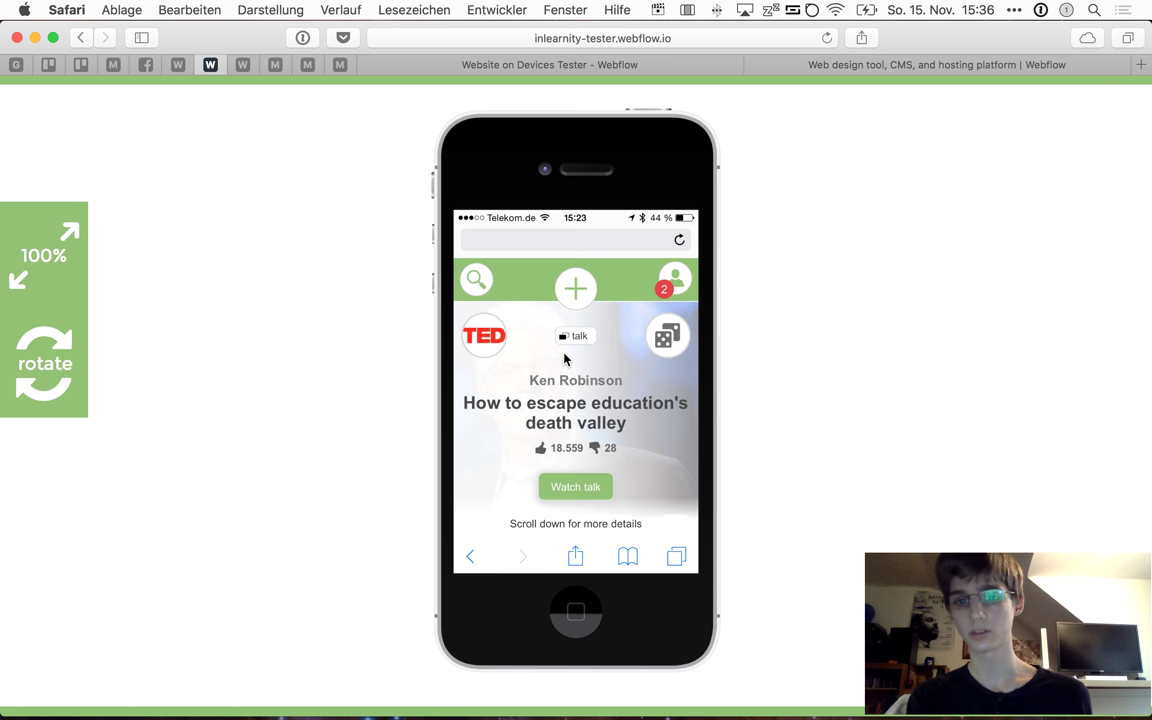
scroll(584, 325, "down", 2)
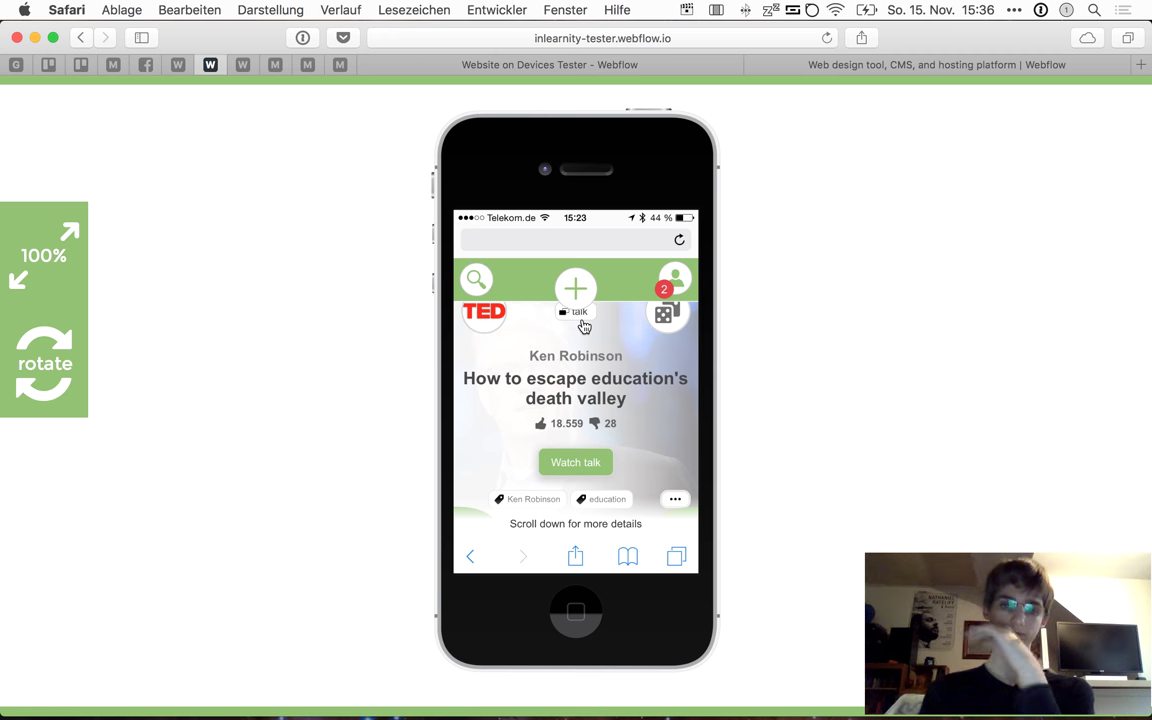
scroll(578, 330, "up", 2)
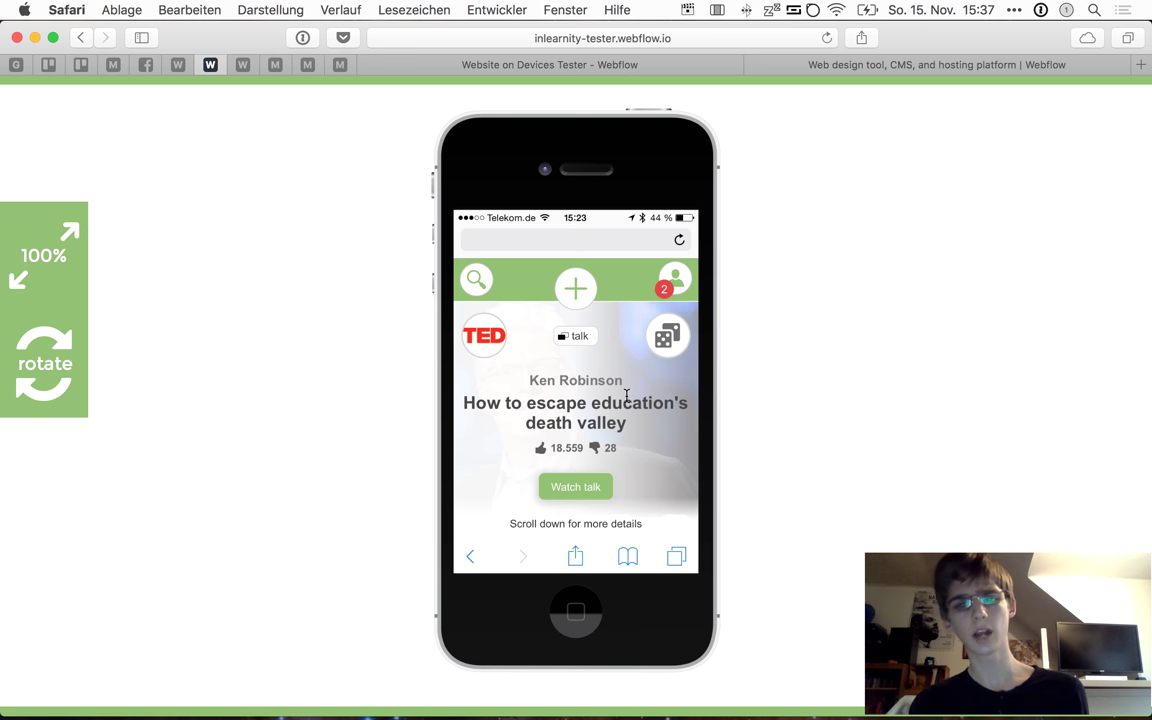
scroll(625, 393, "down", 3)
scroll(627, 396, "down", 1)
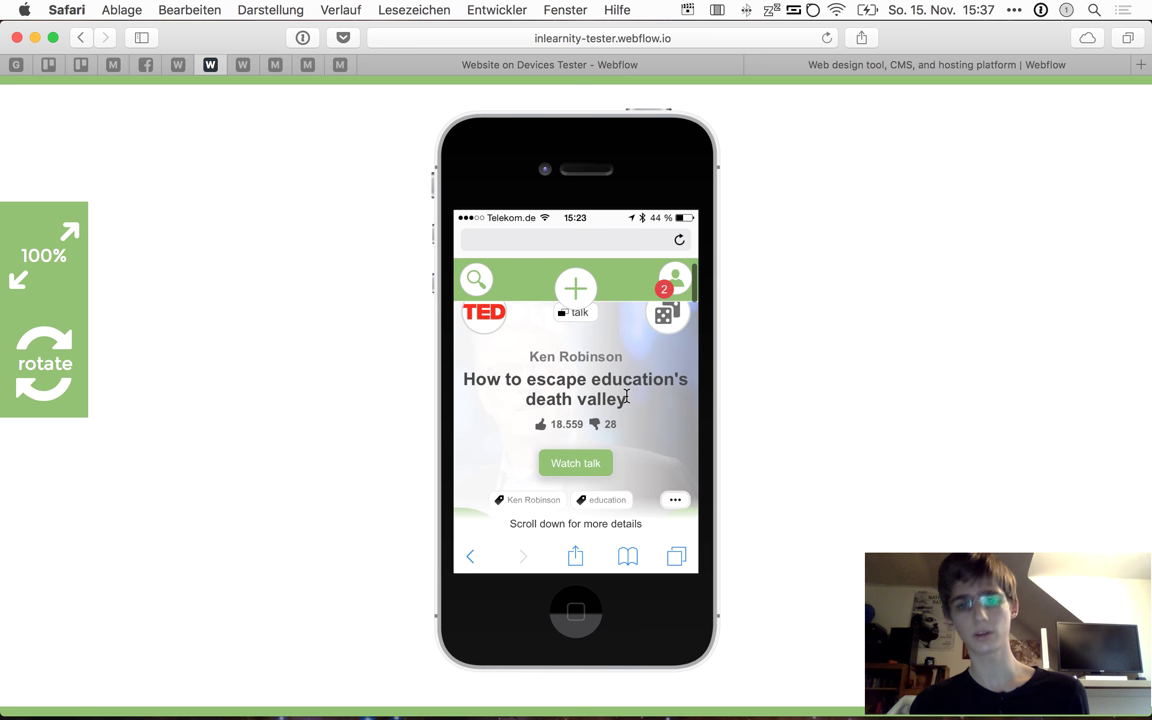
scroll(627, 397, "down", 2)
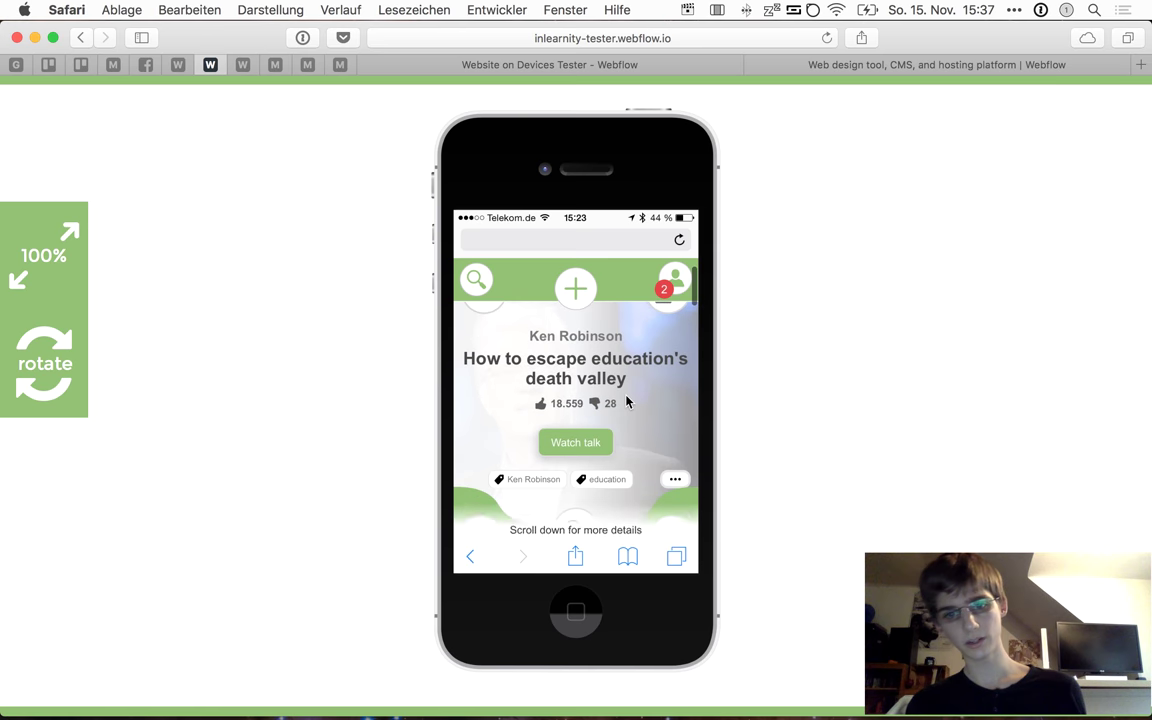
scroll(627, 396, "down", 1)
scroll(626, 397, "up", 2)
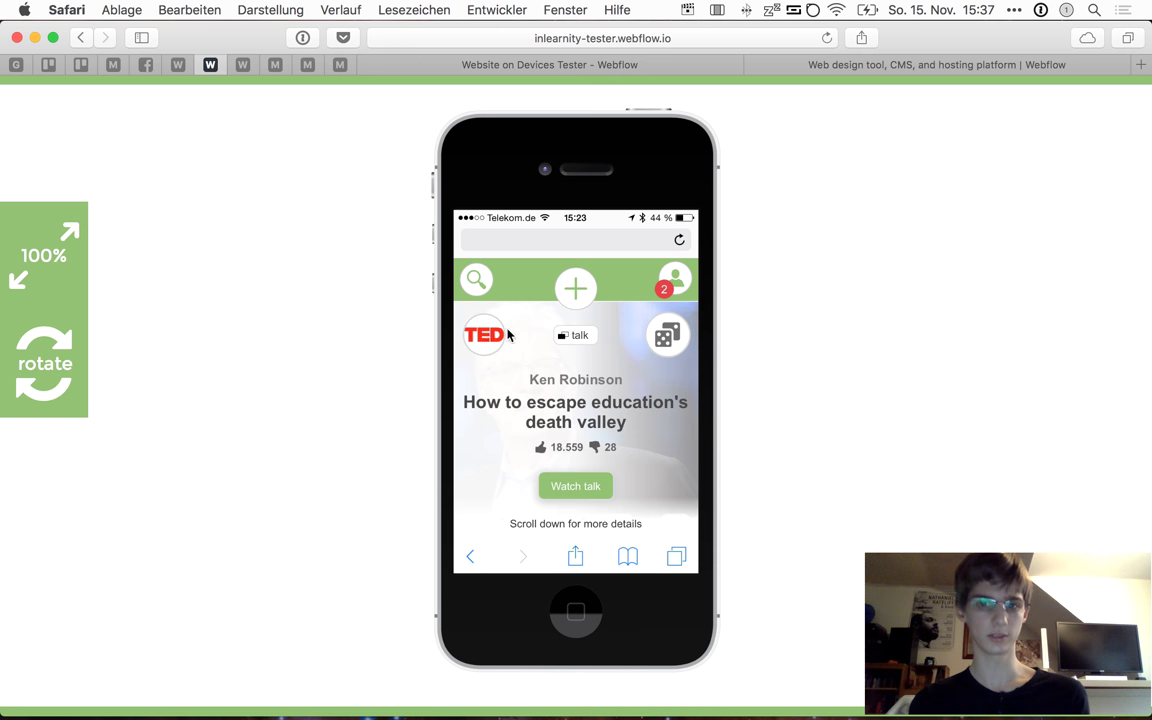
Review the talk card's speaker name, title, ratings and Watch talk button in the phone preview
scroll(568, 350, "down", 2)
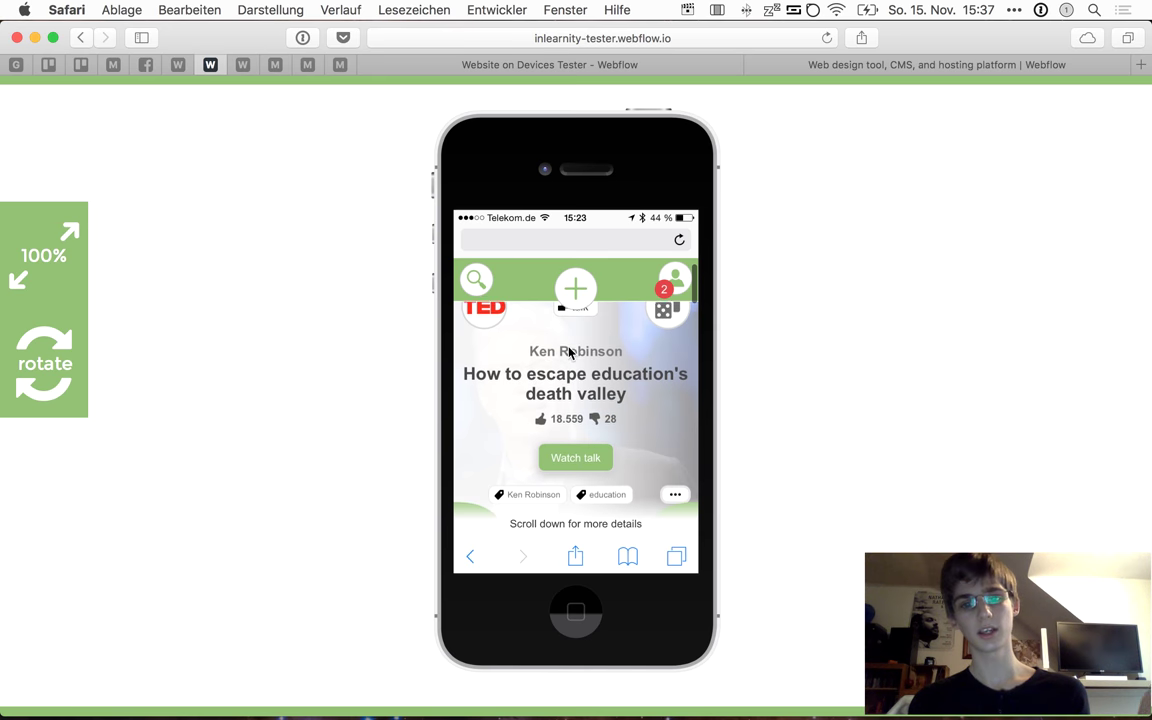
left_click_drag(531, 350, 586, 350)
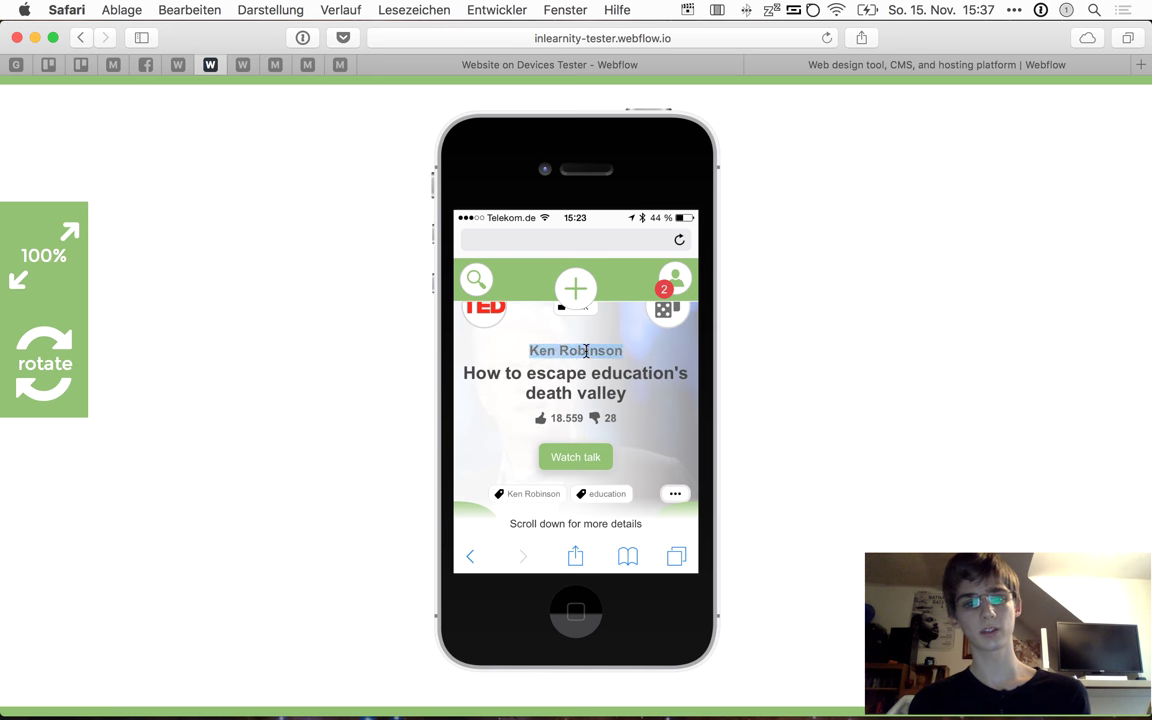
left_click(596, 364)
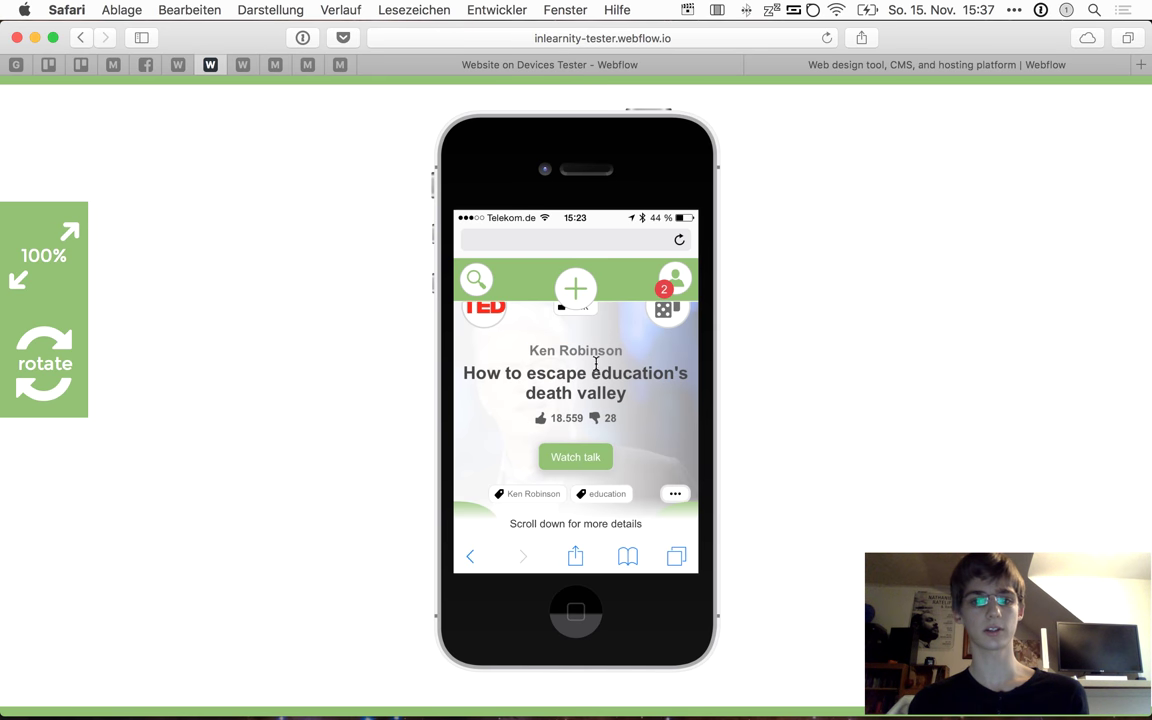
scroll(596, 364, "down", 2)
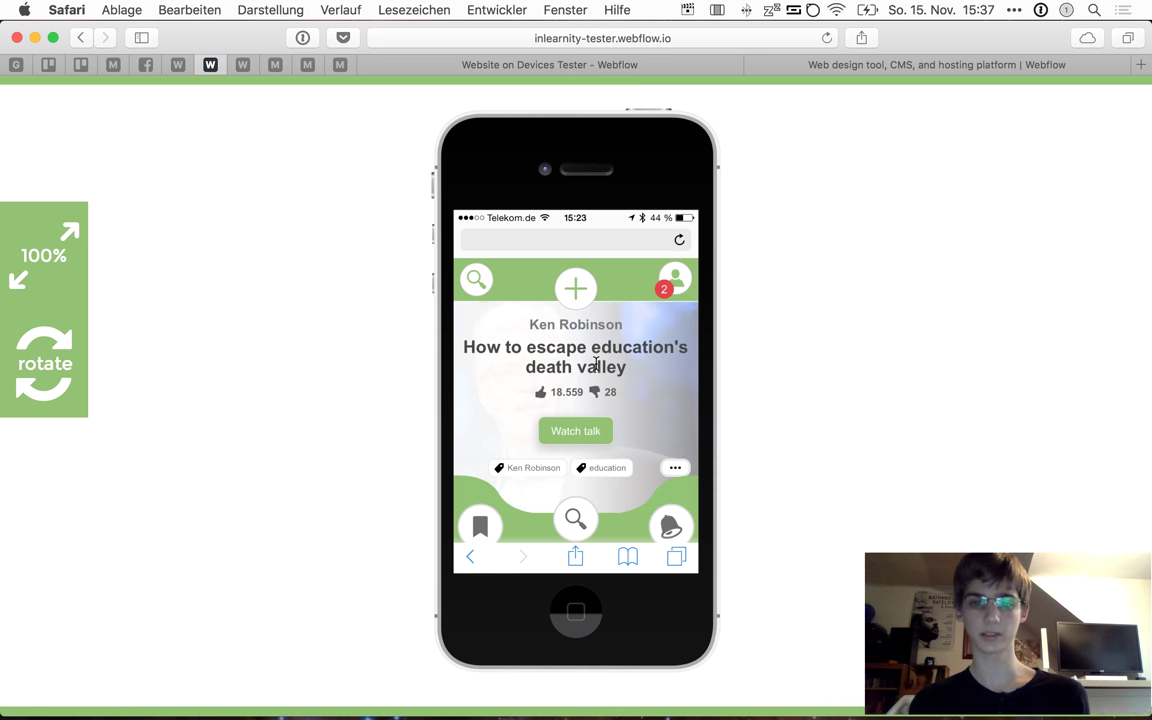
scroll(596, 364, "down", 1)
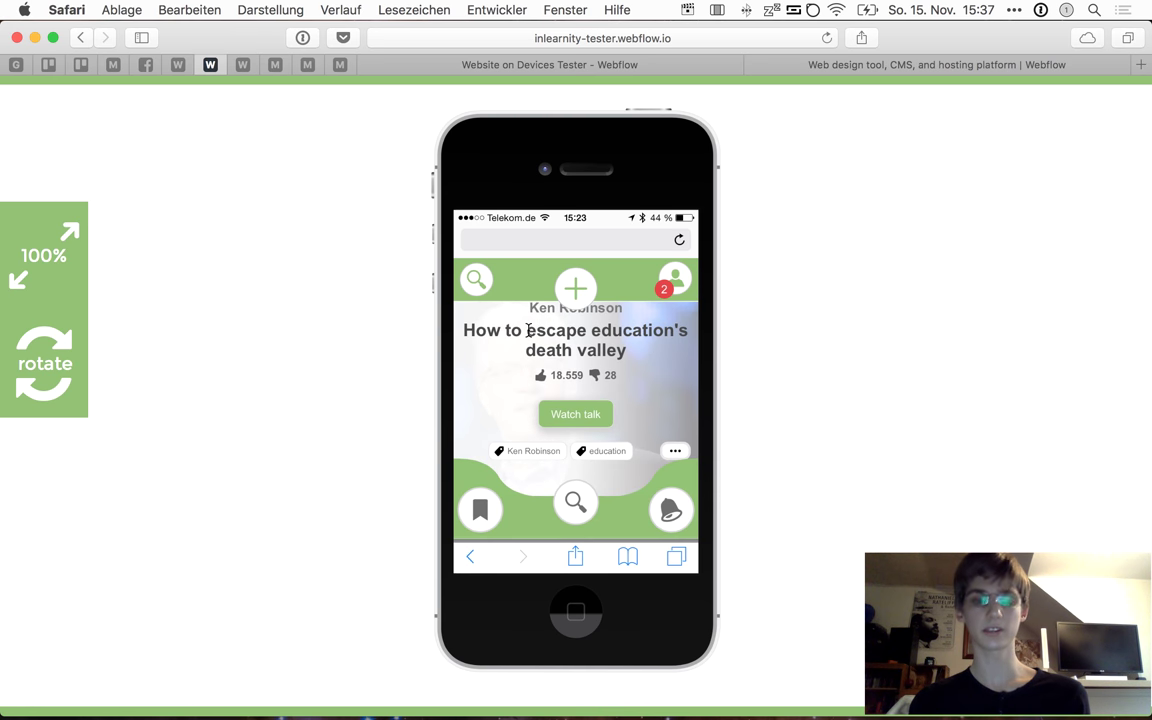
scroll(527, 330, "up", 3)
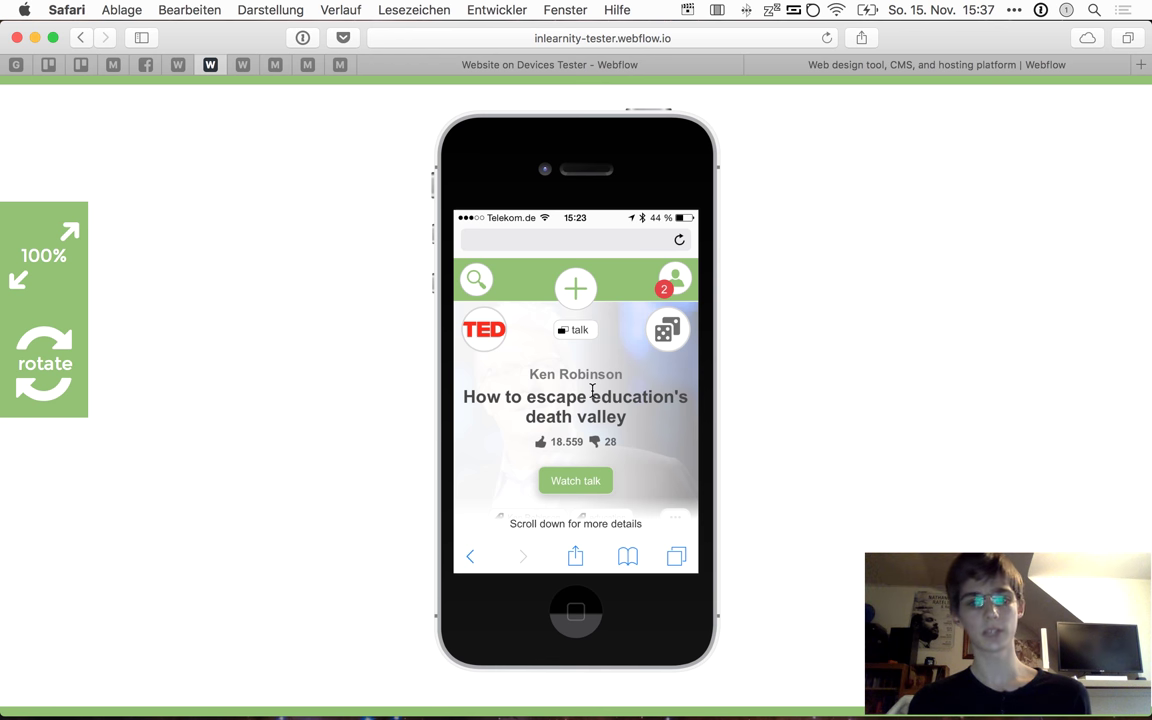
scroll(592, 392, "down", 2)
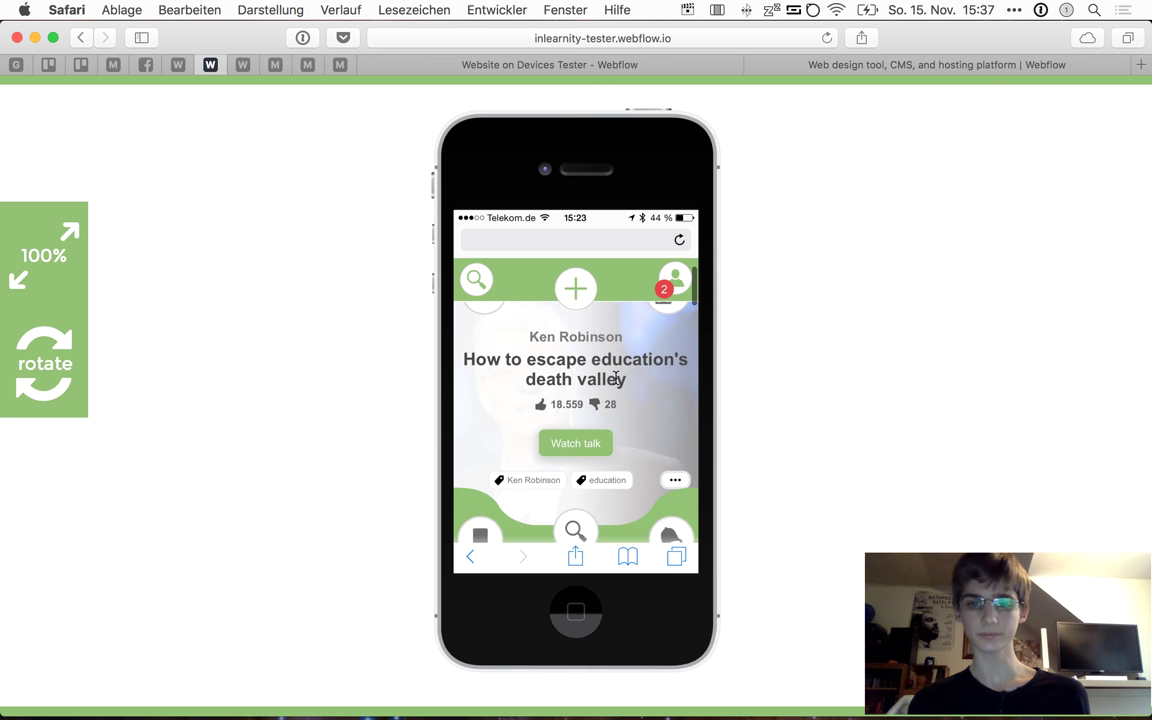
scroll(616, 378, "down", 2)
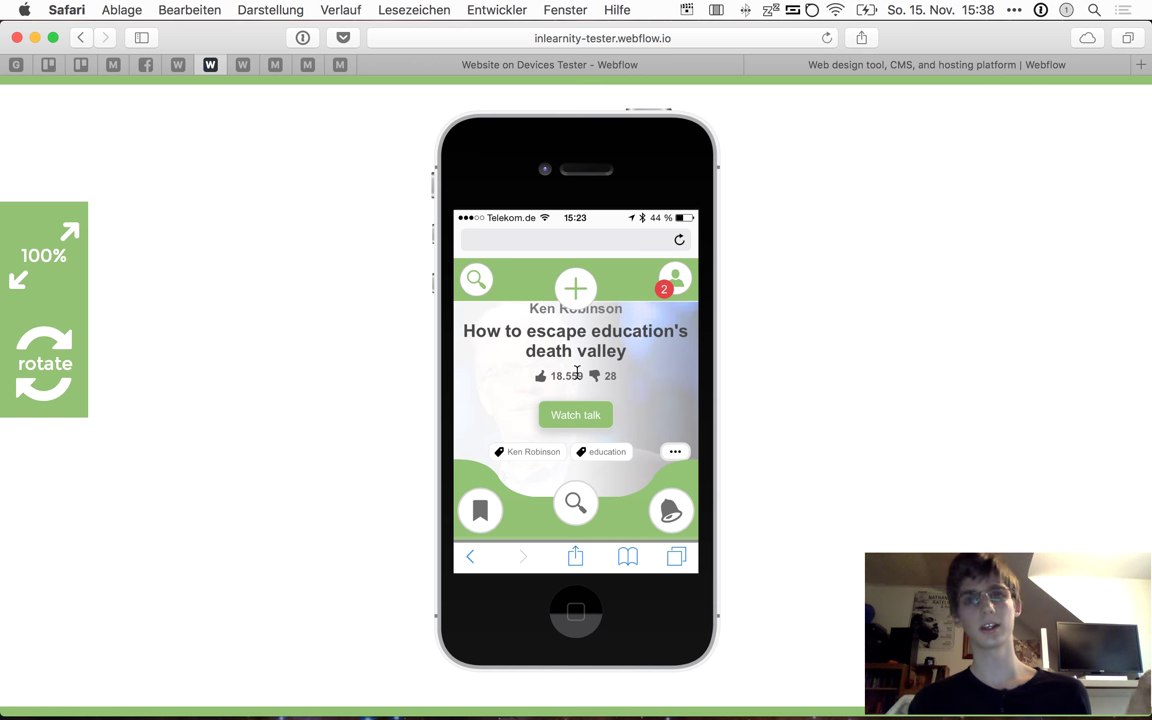
Inspect the talk card's lower area, covering the tags, the more-tags option and the bookmark, search and bell icons
scroll(577, 375, "down", 1)
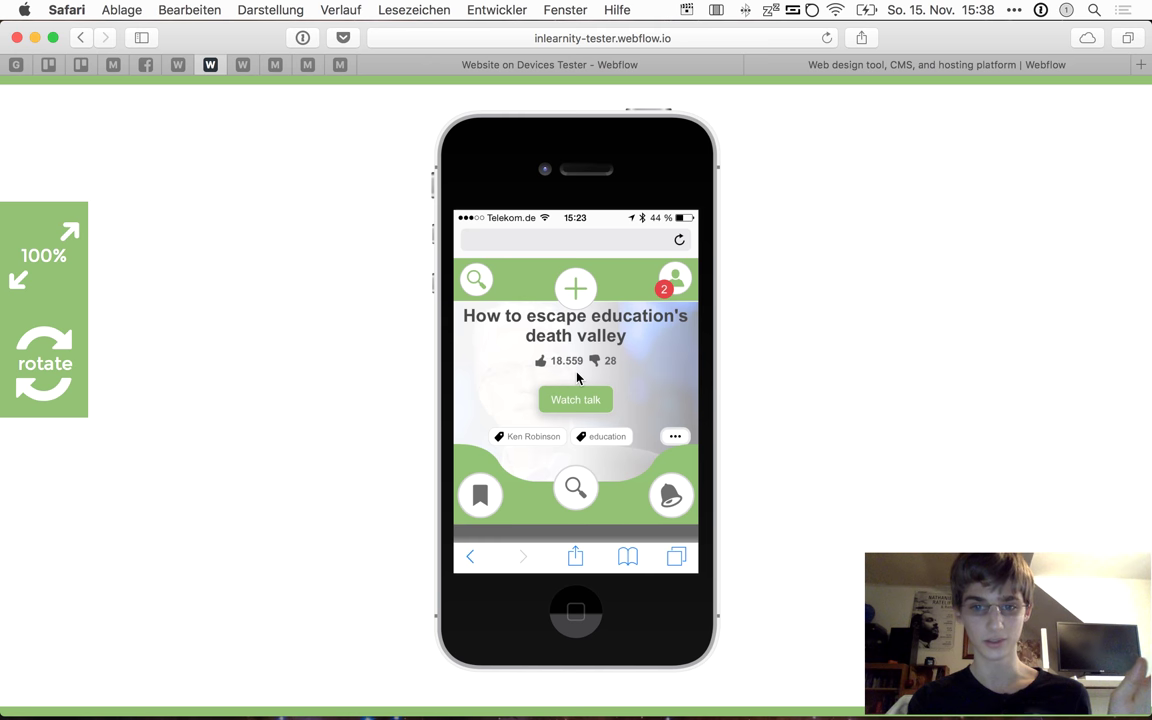
scroll(595, 375, "down", 1)
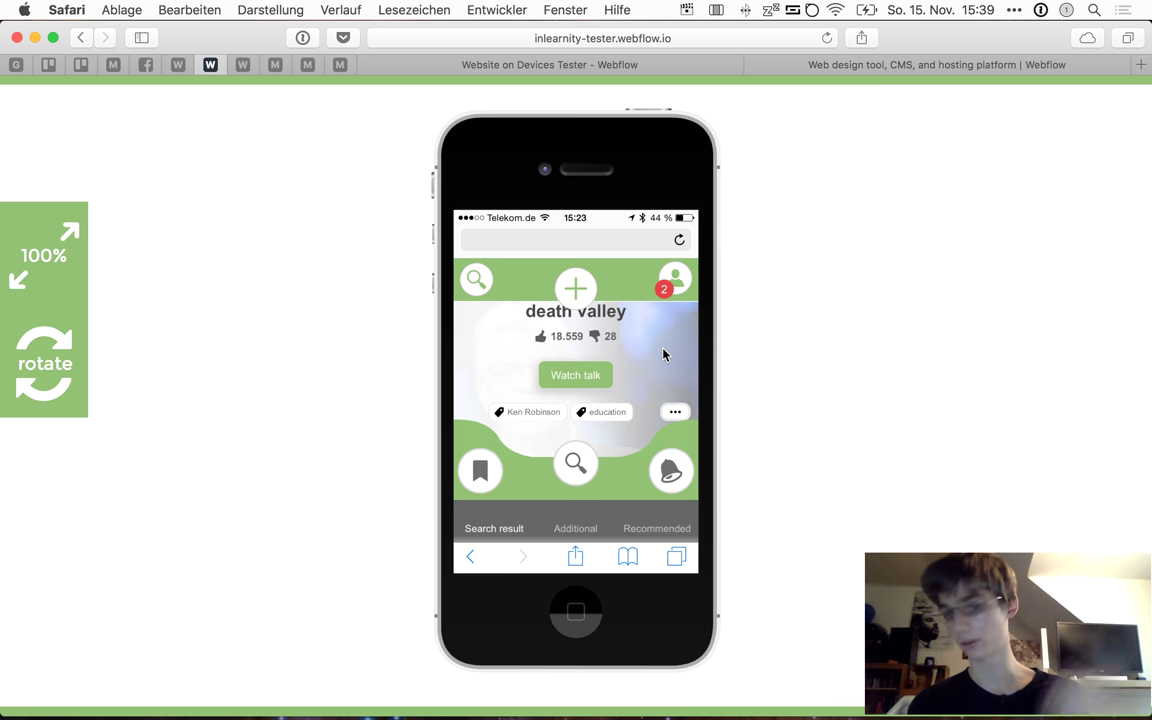
scroll(663, 354, "down", 2)
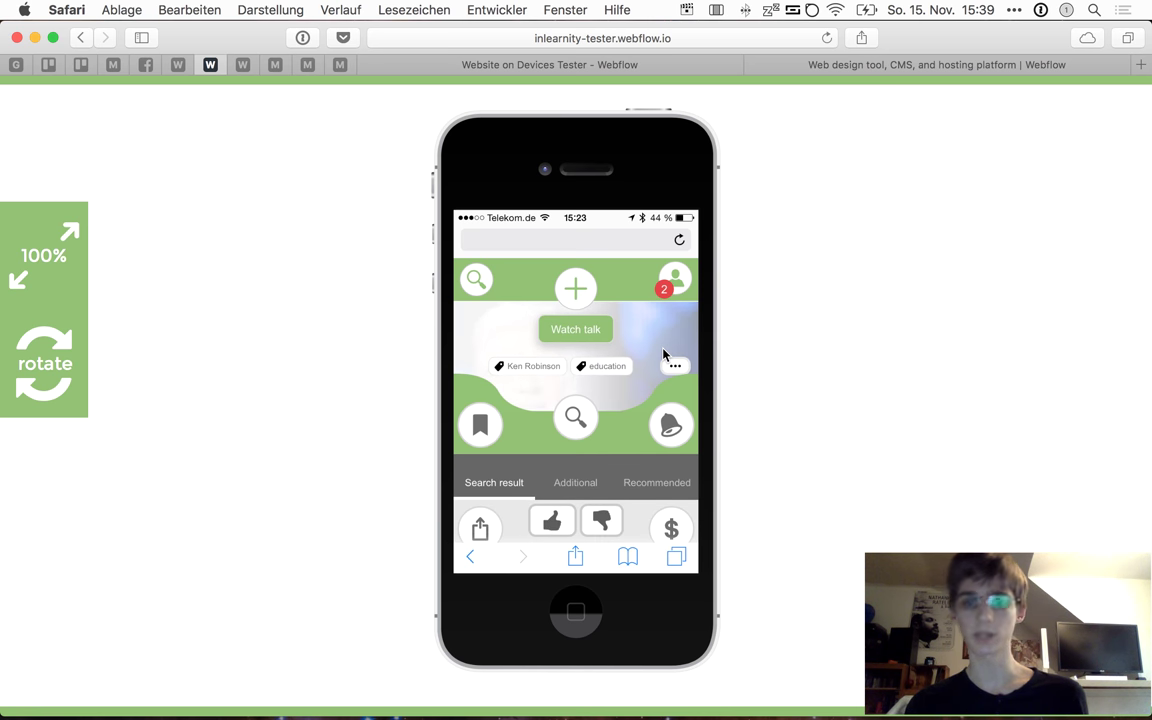
scroll(590, 390, "up", 3)
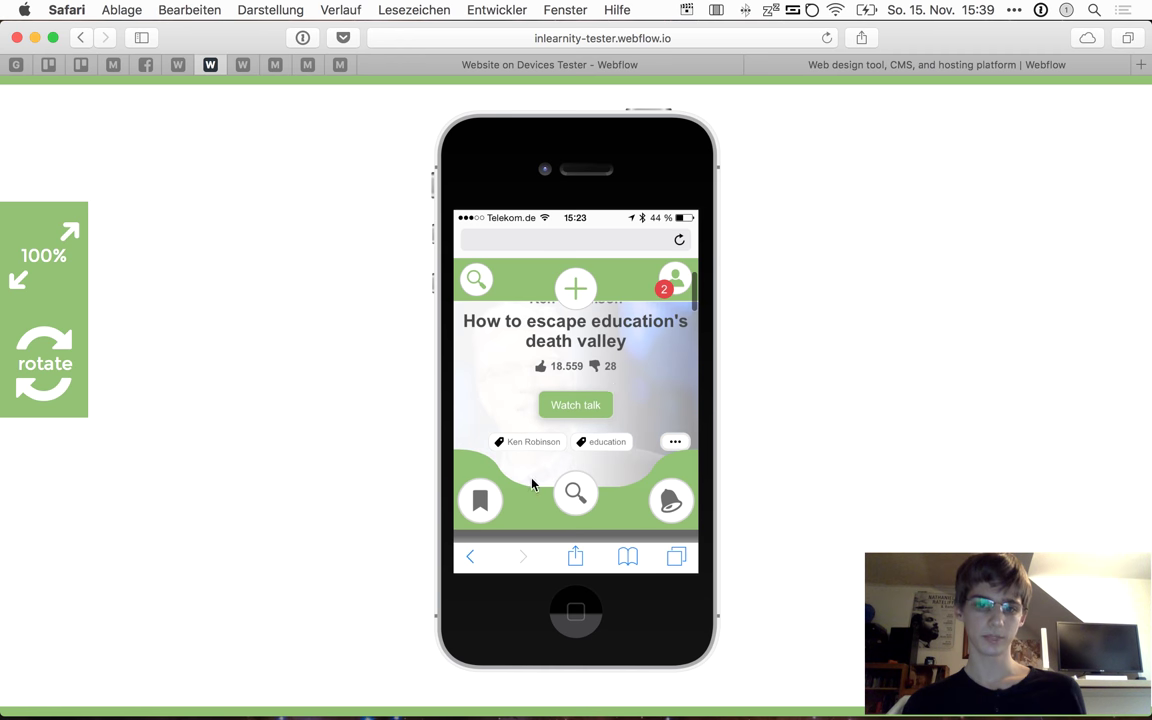
scroll(580, 465, "up", 2)
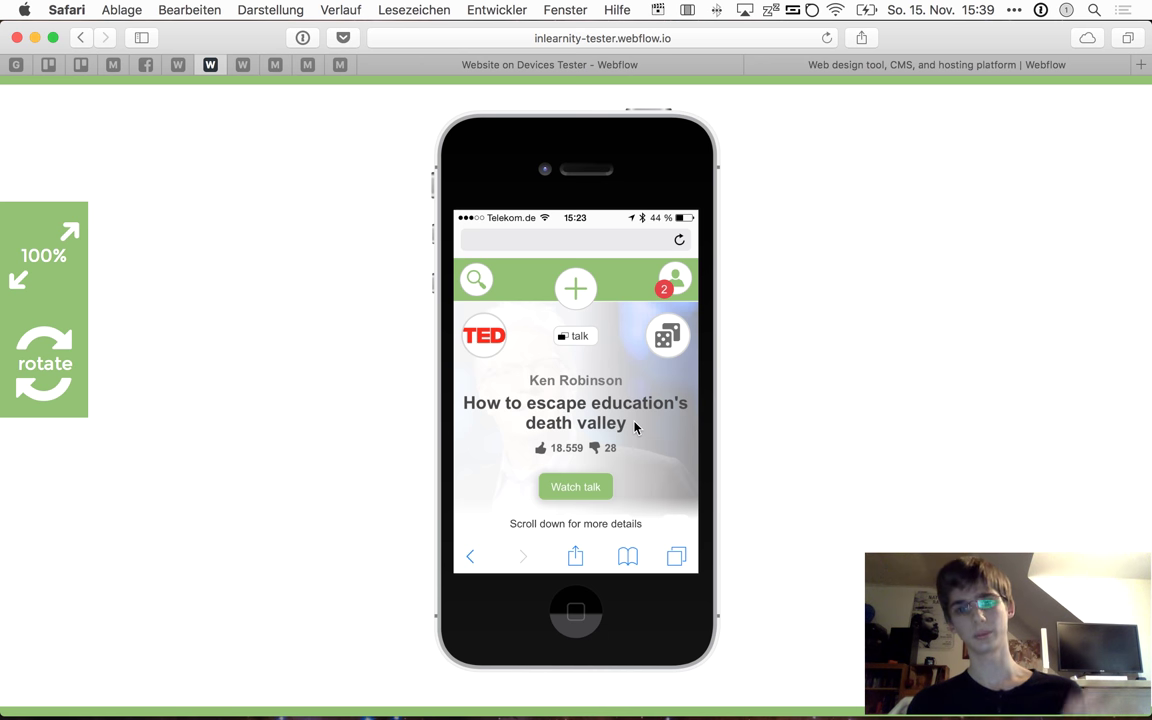
scroll(634, 427, "down", 1)
scroll(634, 428, "down", 2)
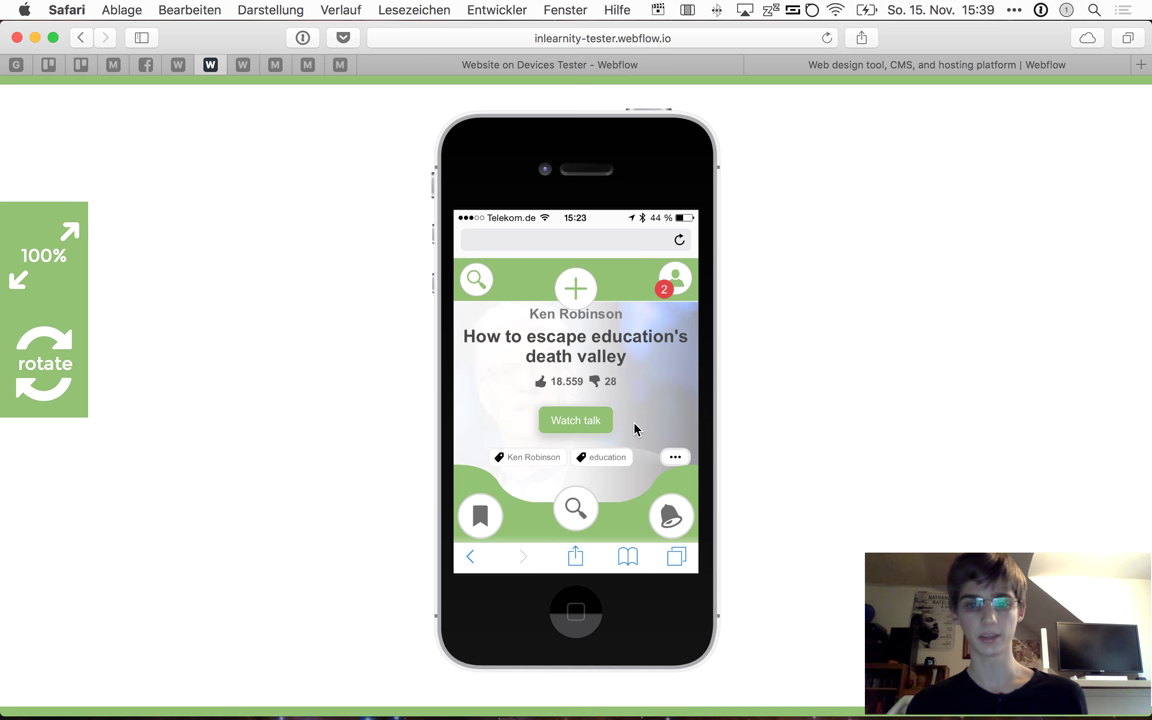
scroll(658, 408, "up", 1)
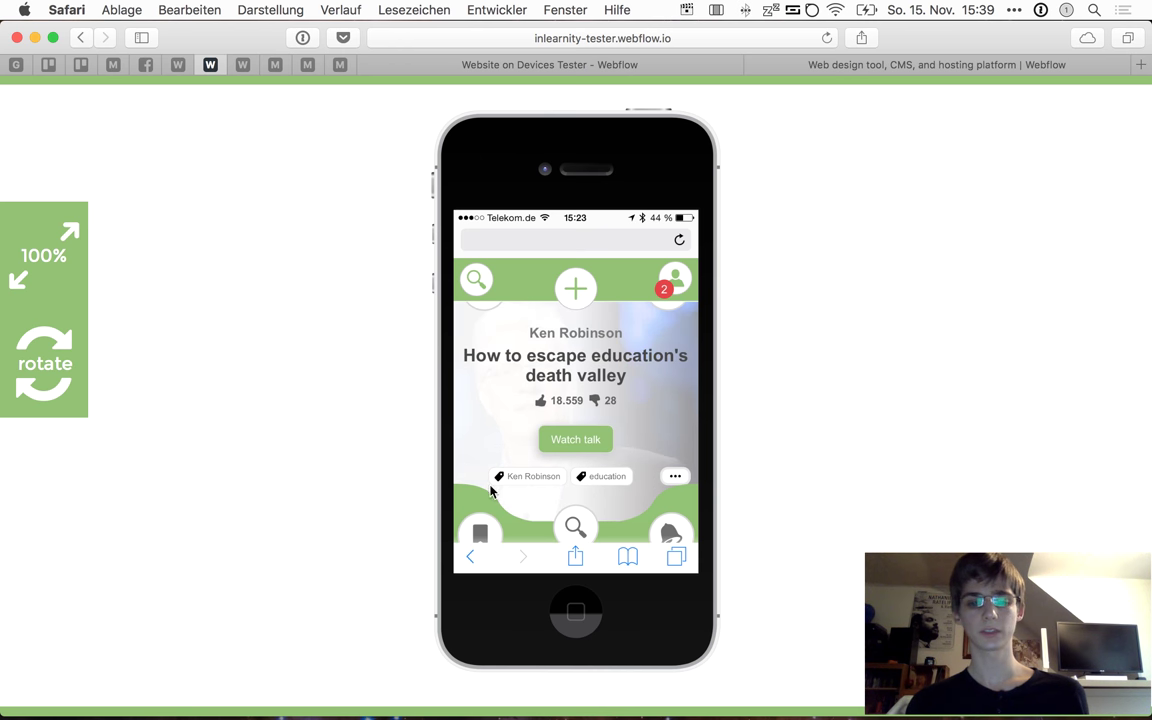
scroll(640, 468, "down", 2)
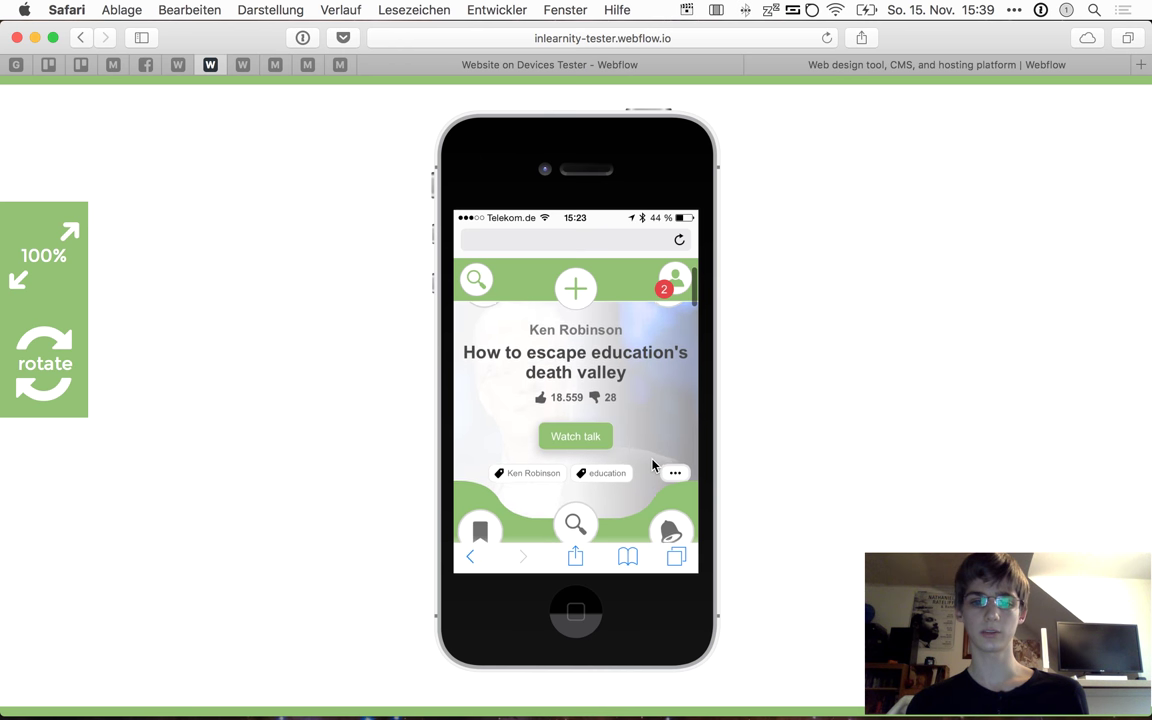
scroll(655, 466, "up", 2)
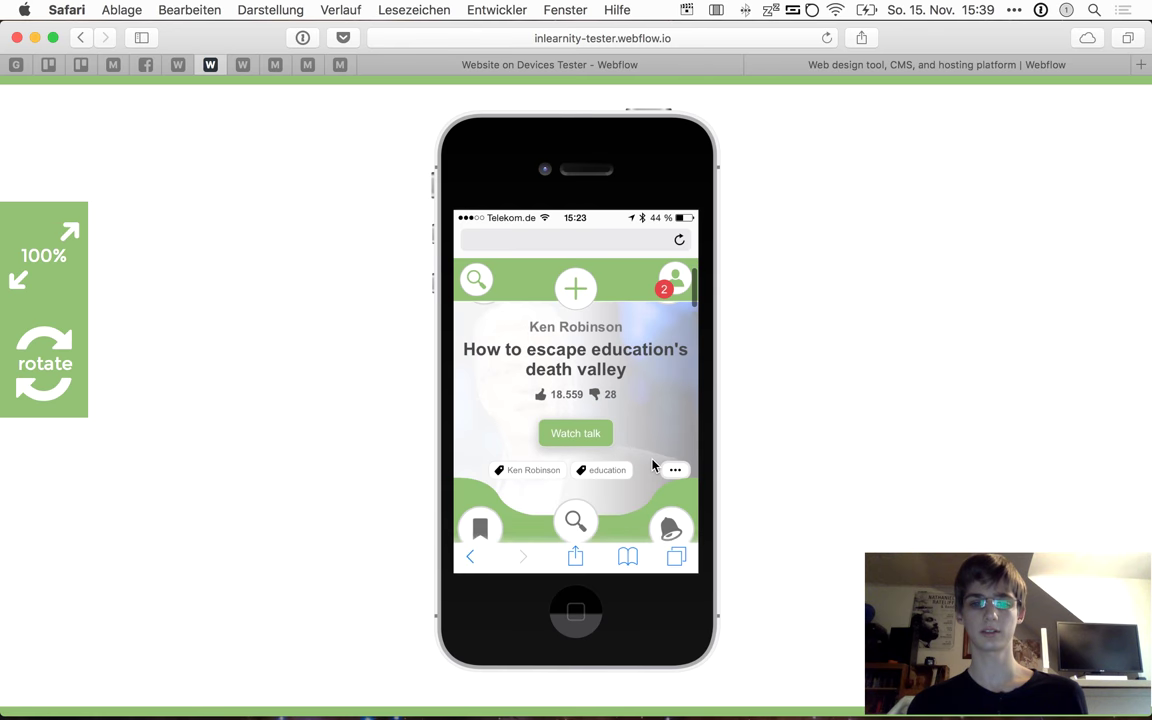
scroll(656, 468, "up", 2)
scroll(658, 468, "down", 3)
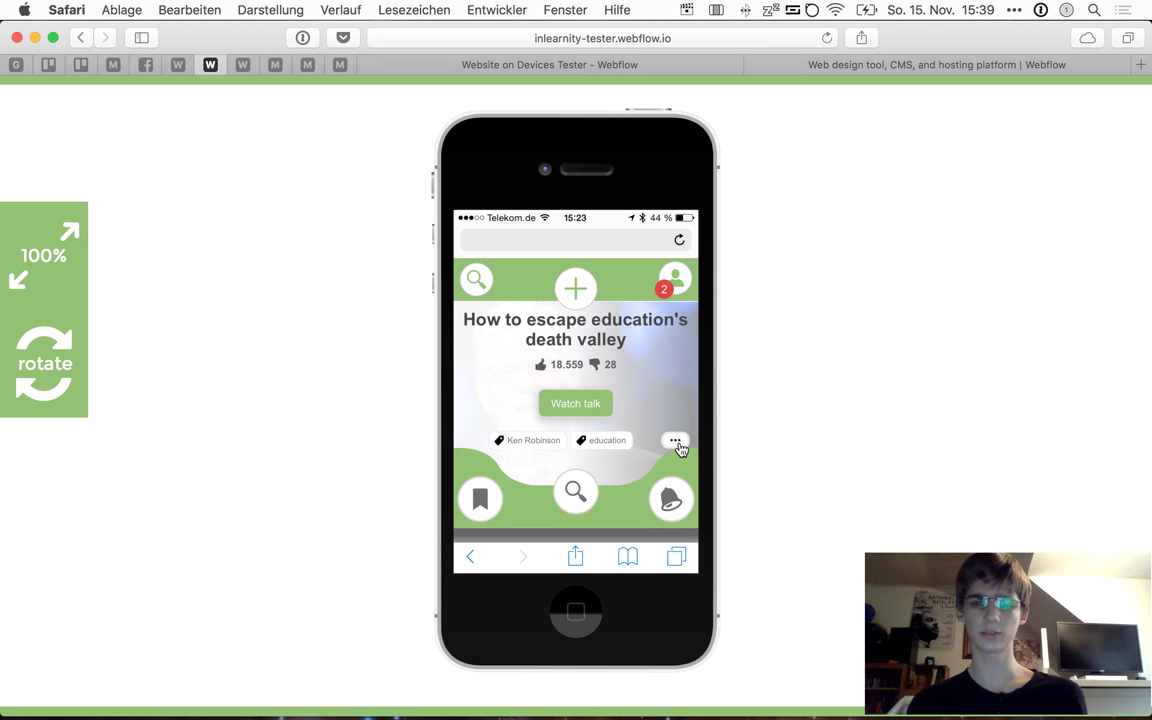
Compare the Search result, Additional and Recommended section below the card with the card's header and round action icons
scroll(651, 390, "down", 3)
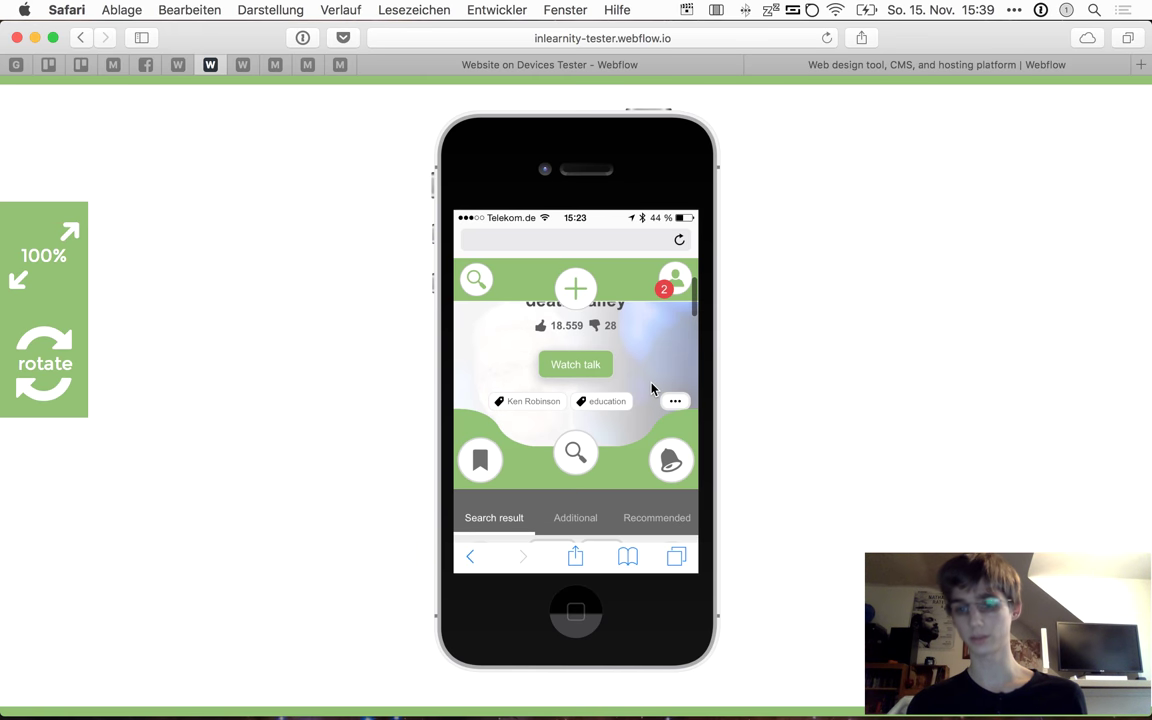
scroll(651, 390, "down", 2)
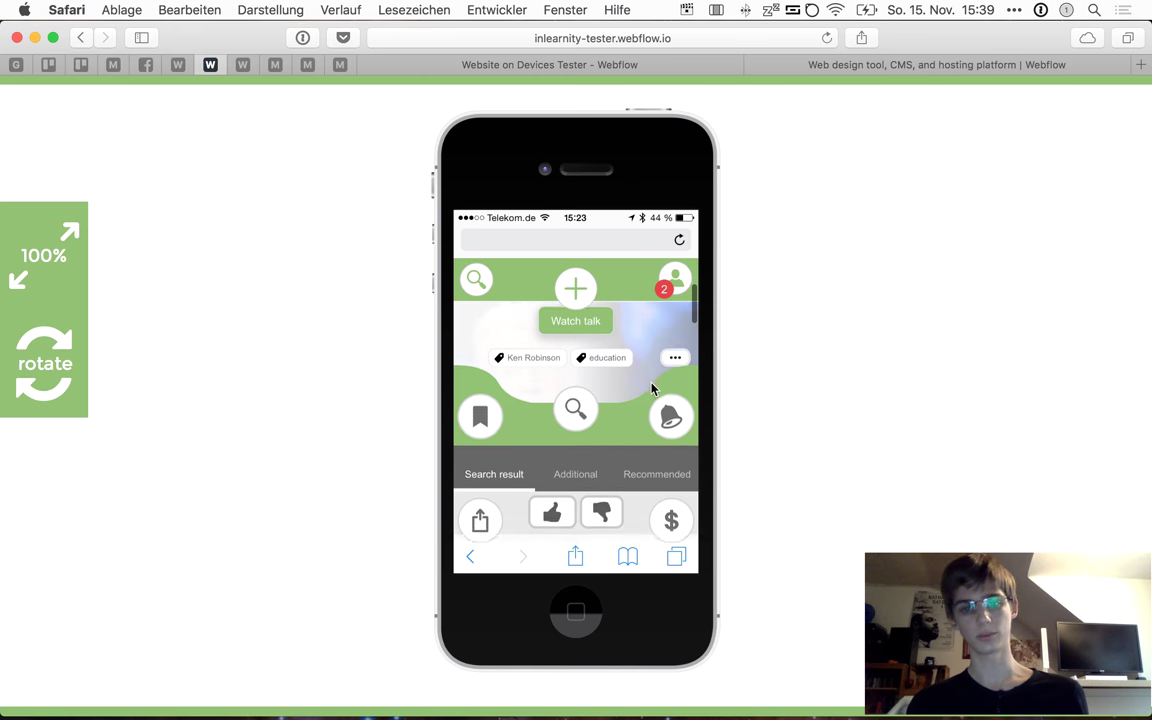
scroll(651, 390, "down", 1)
scroll(651, 390, "up", 2)
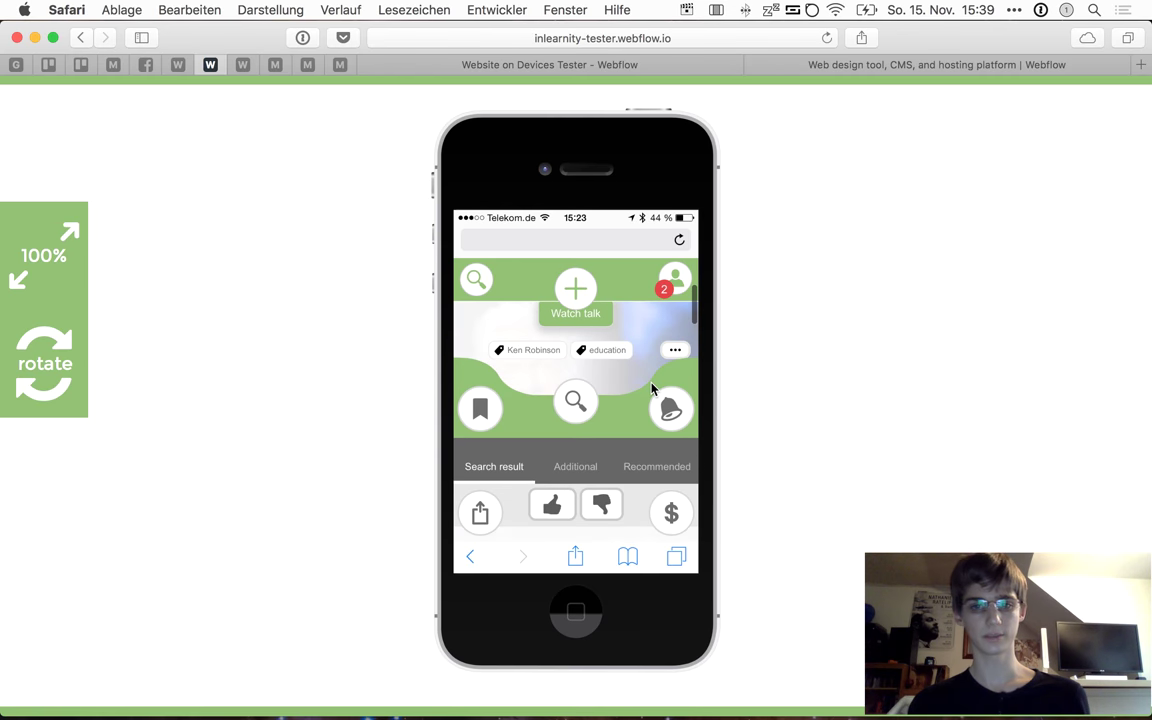
scroll(651, 389, "up", 4)
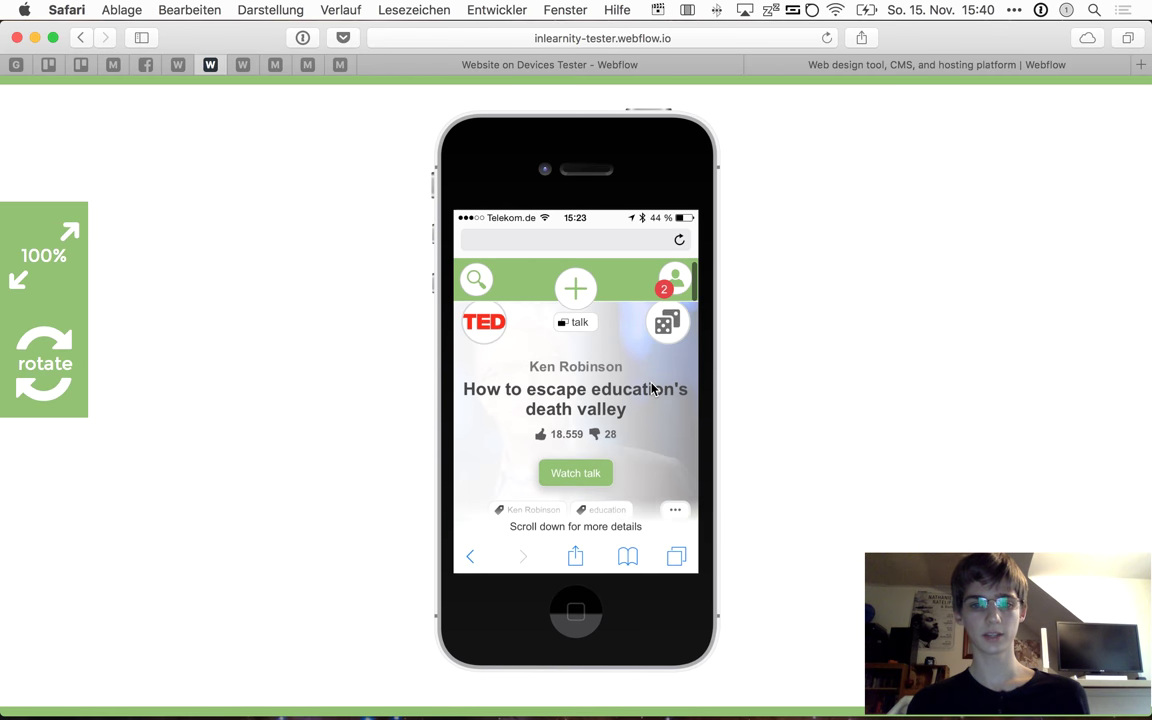
scroll(651, 383, "down", 1)
scroll(651, 386, "up", 1)
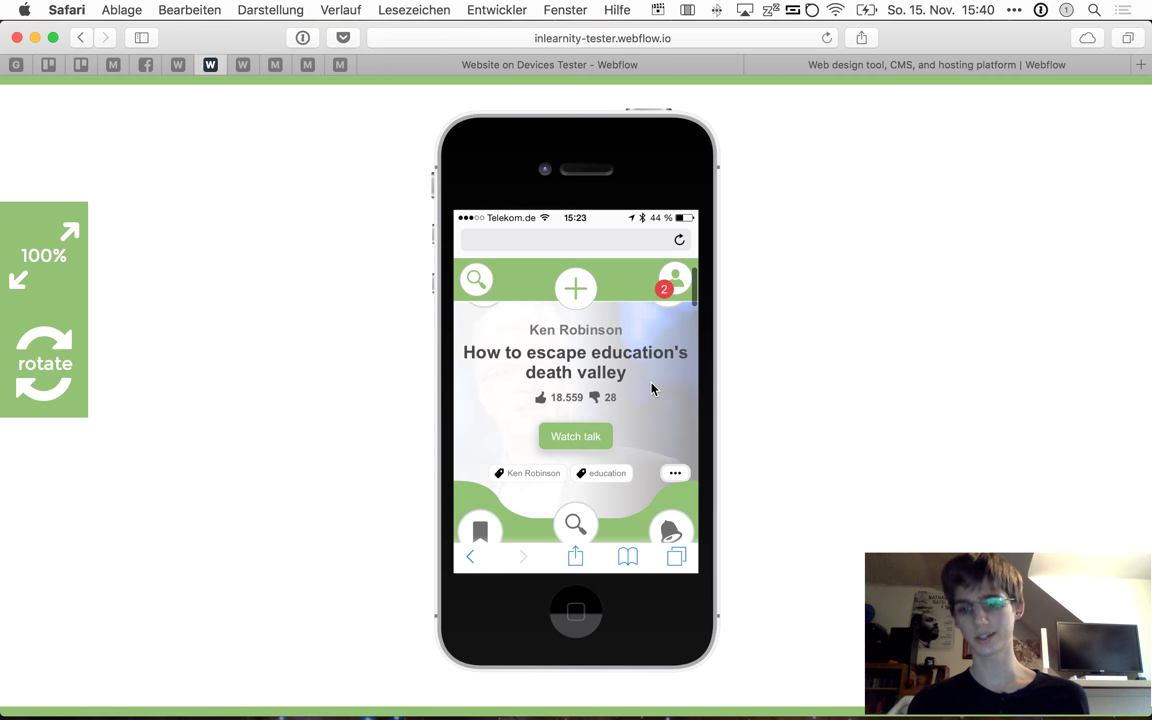
scroll(651, 390, "up", 2)
scroll(652, 395, "down", 3)
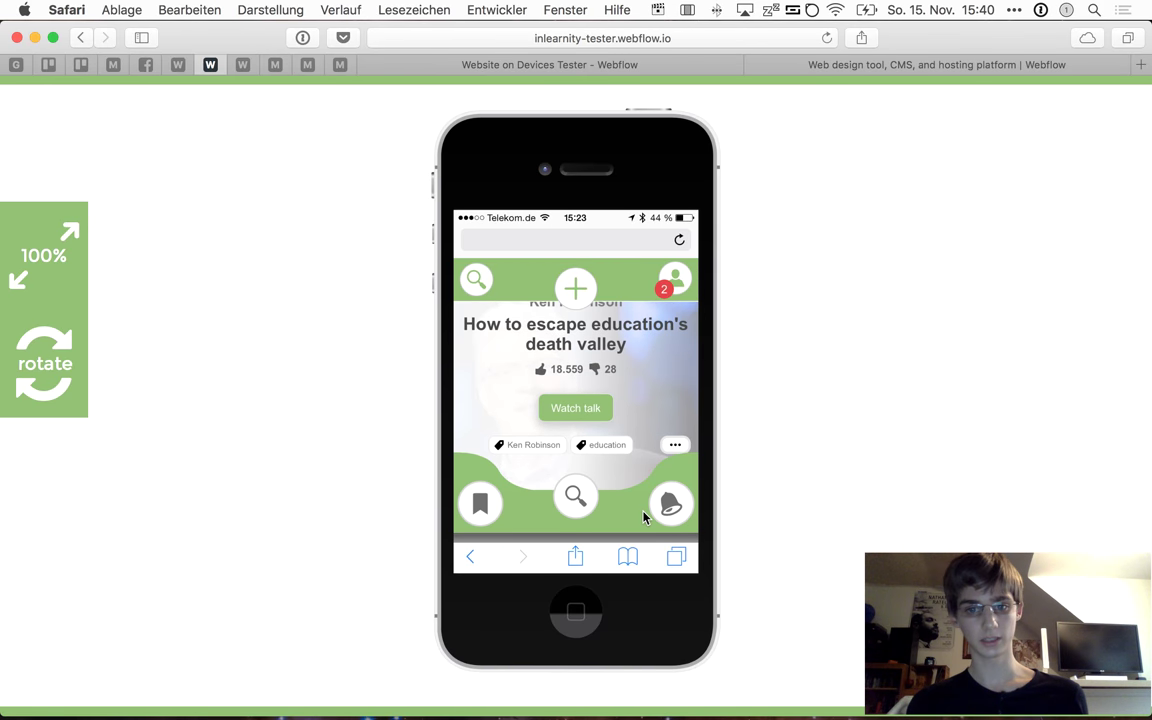
scroll(644, 517, "up", 2)
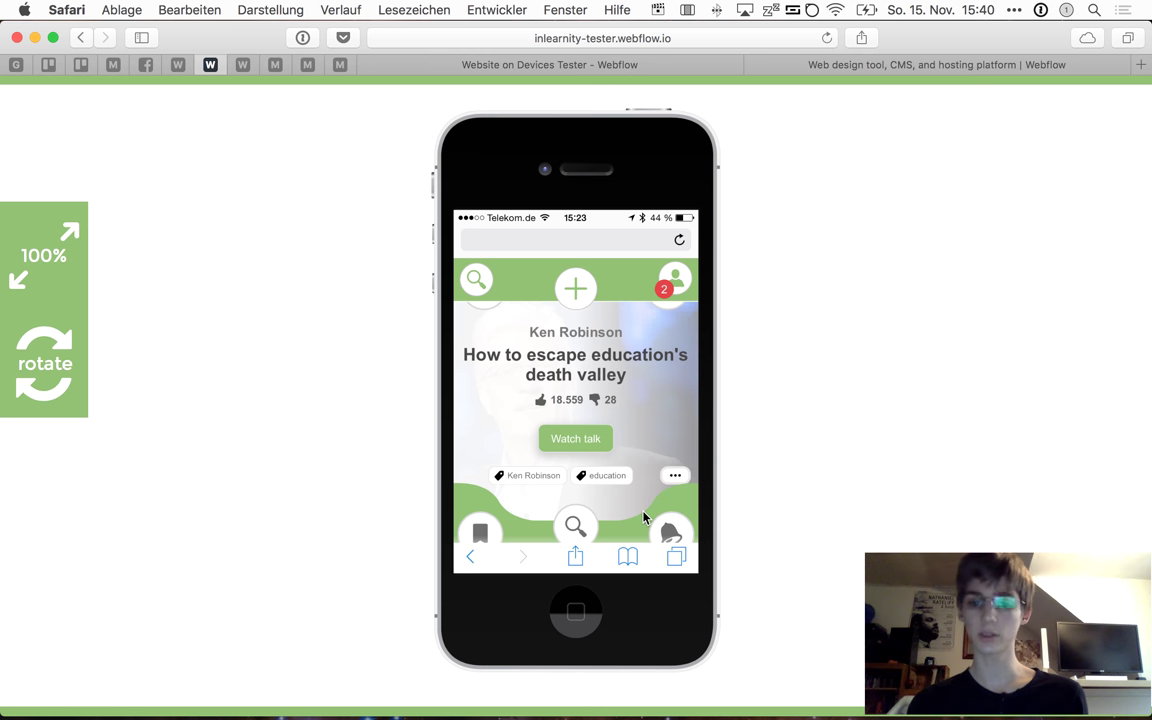
scroll(644, 517, "down", 1)
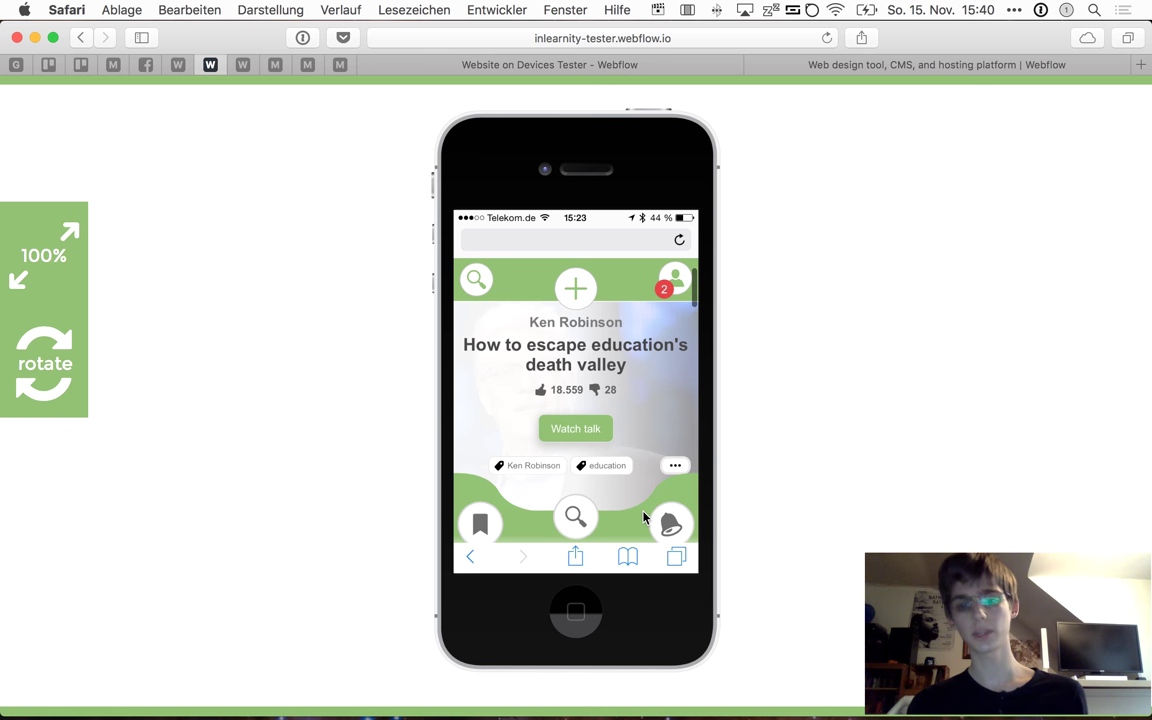
Jump from the talk card's magnifier shortcut to the Search result details and try the thumbs-down rating
left_click(577, 517)
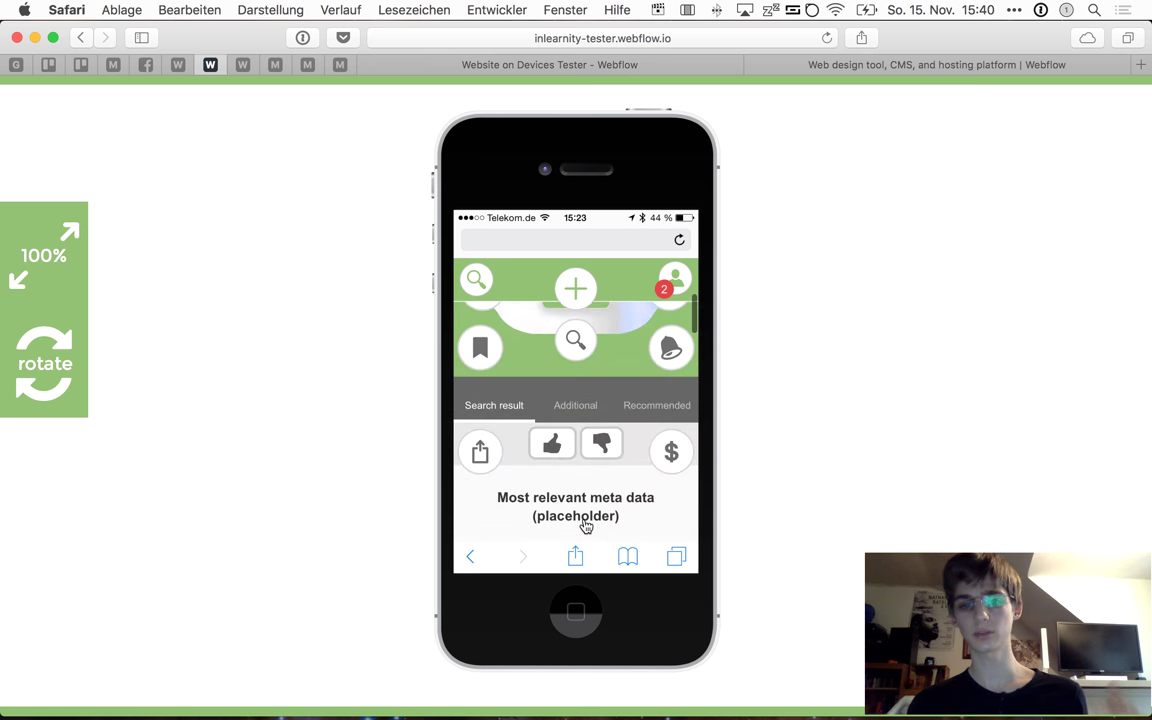
scroll(586, 525, "up", 5)
left_click(574, 482)
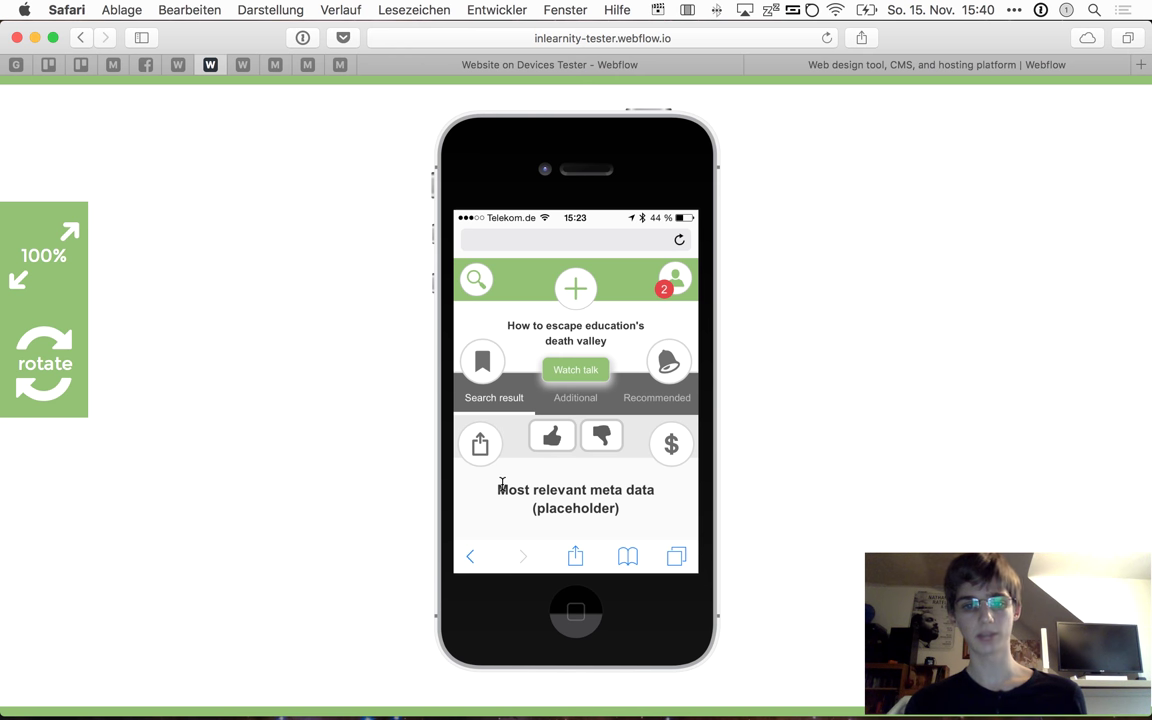
left_click(601, 440)
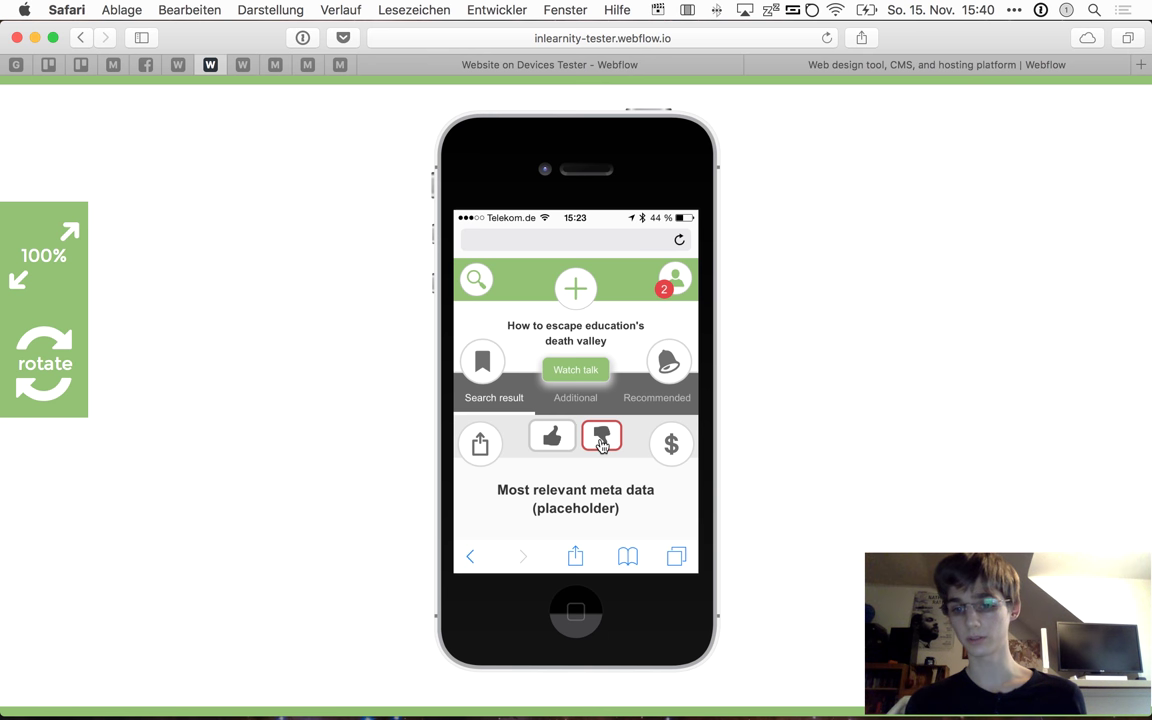
Highlight the "Most relevant meta data (placeholder)" block below the rating thumbs and clear the selection
scroll(585, 478, "down", 2)
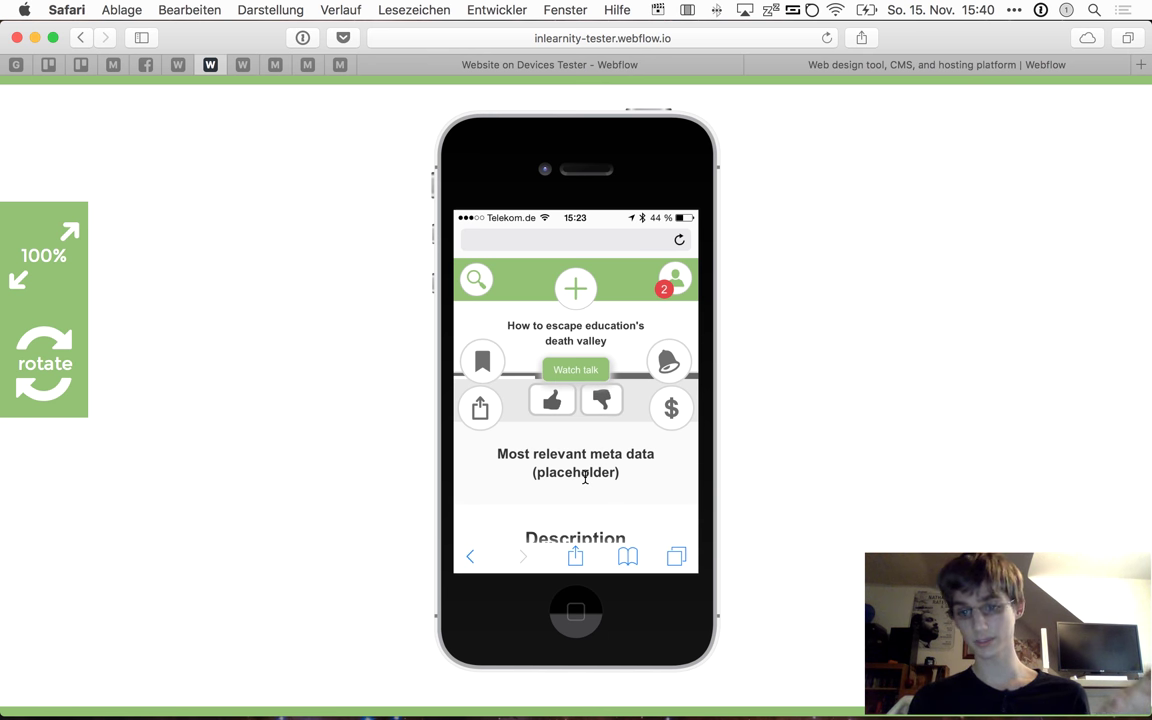
triple_click(522, 456)
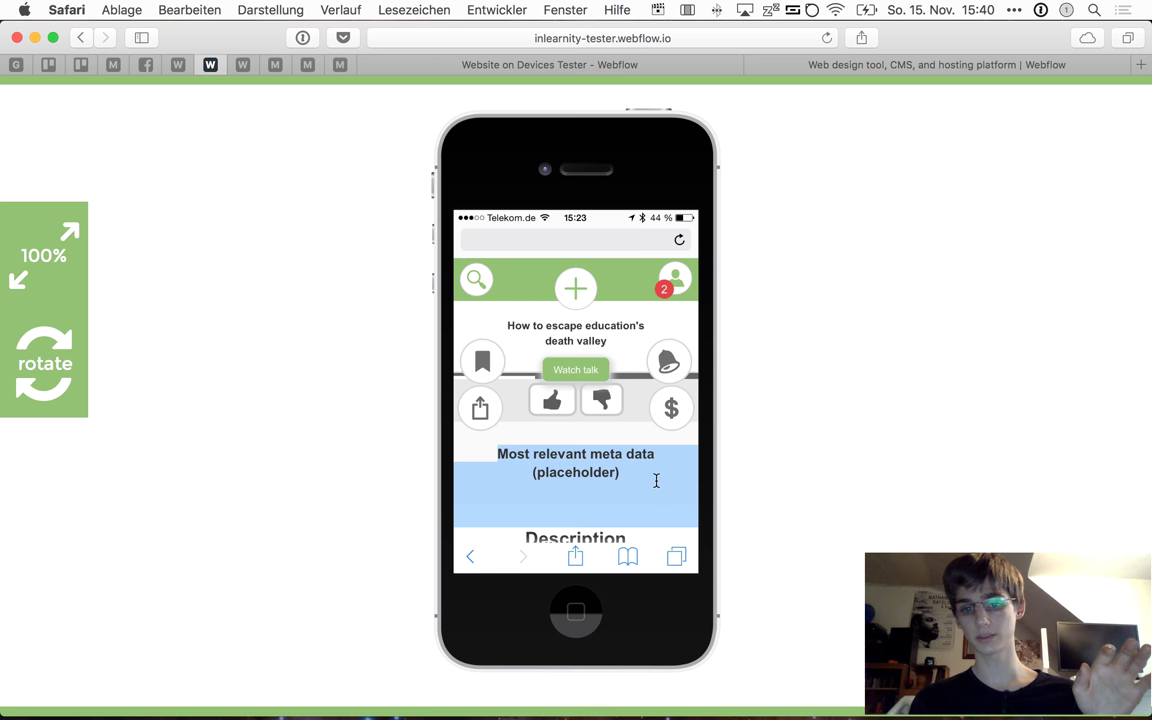
triple_click(609, 468)
left_click(617, 473)
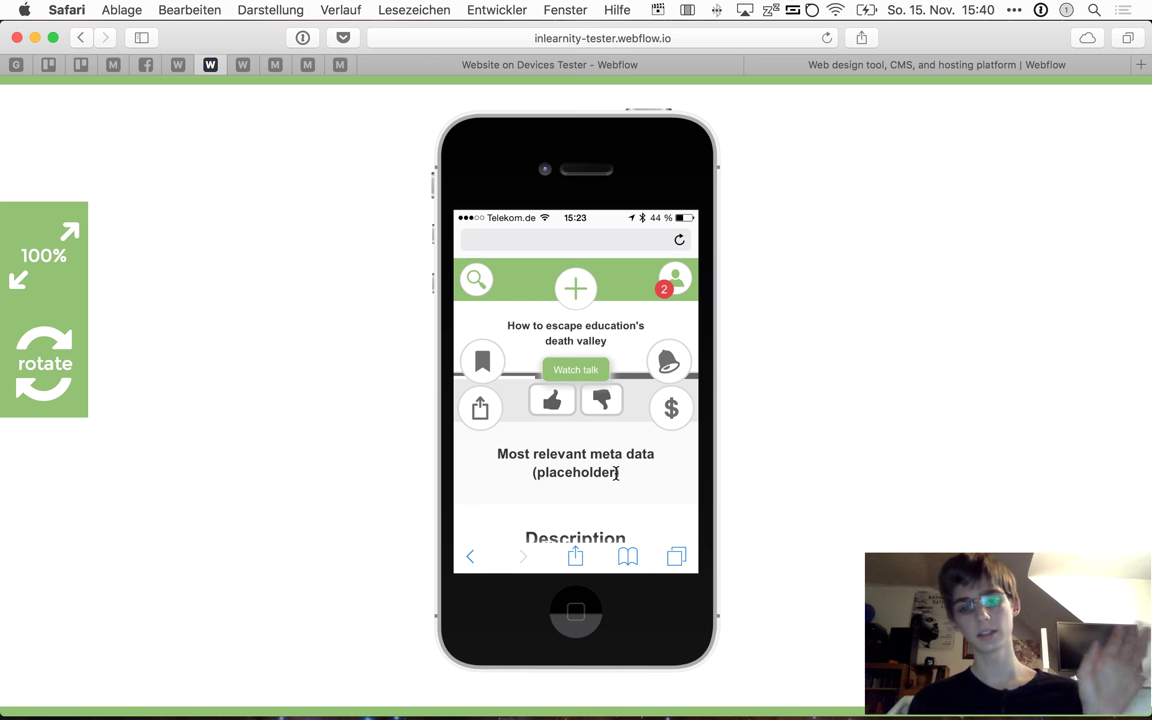
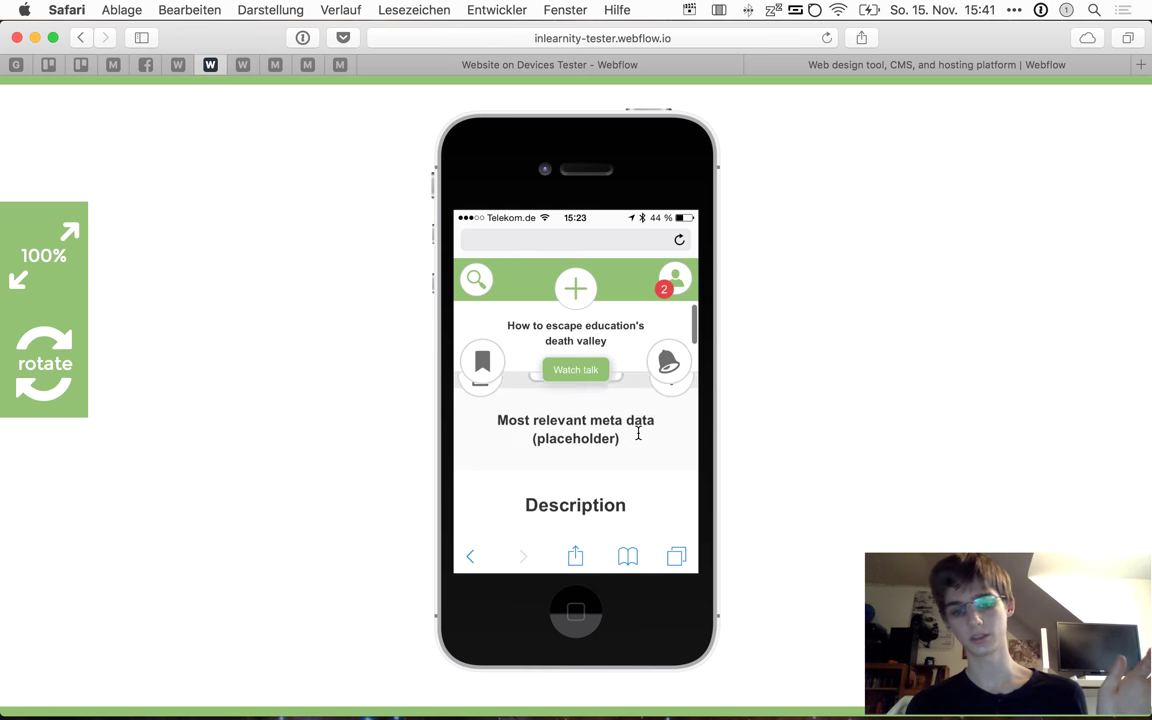
Examine how the sticky header with title, Watch talk, bookmark and bell overlays the meta data block
scroll(638, 432, "up", 2)
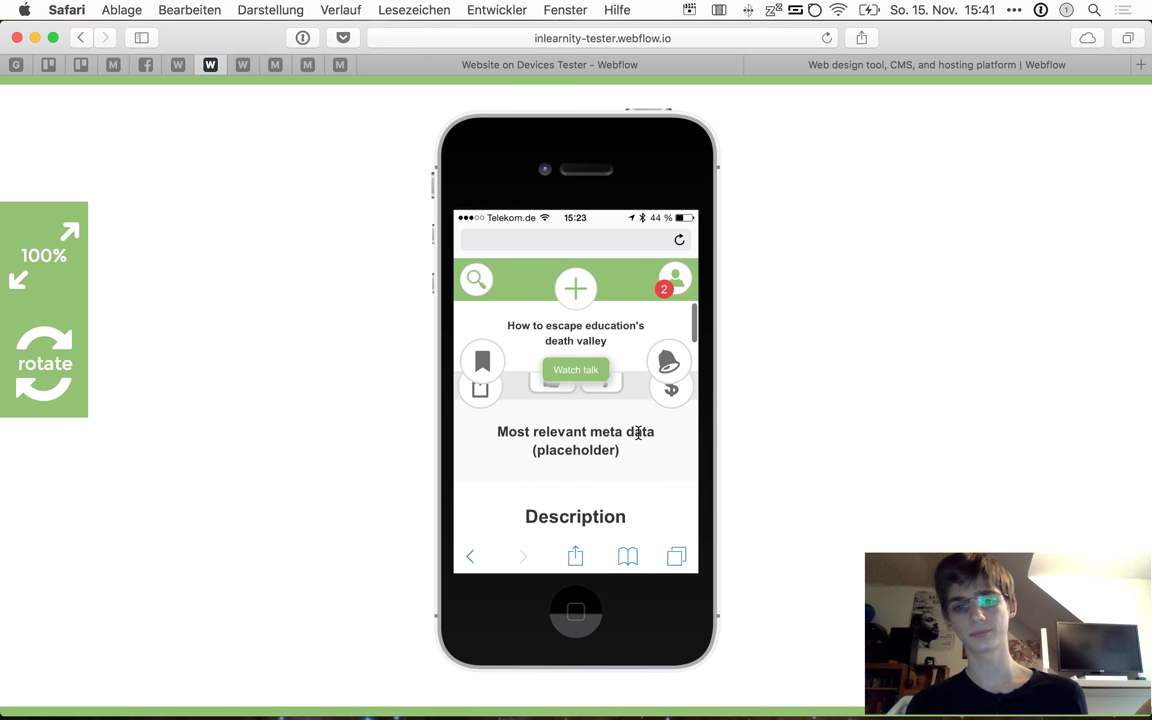
scroll(638, 432, "down", 1)
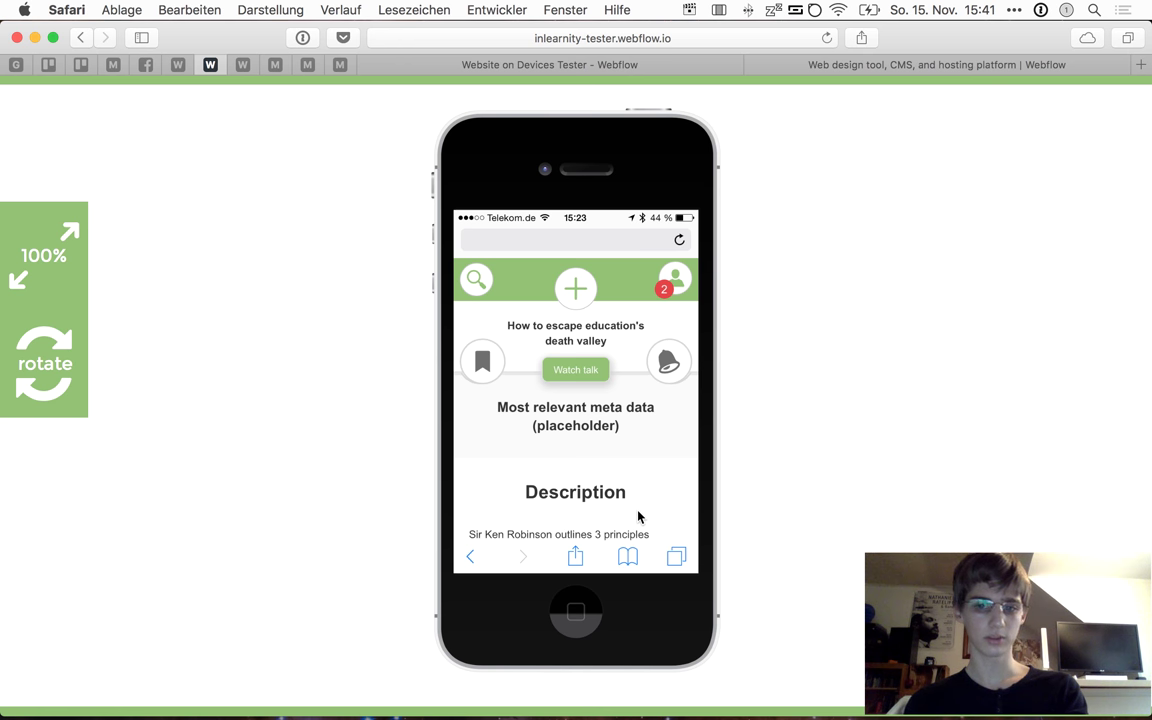
scroll(641, 494, "down", 1)
scroll(641, 494, "up", 2)
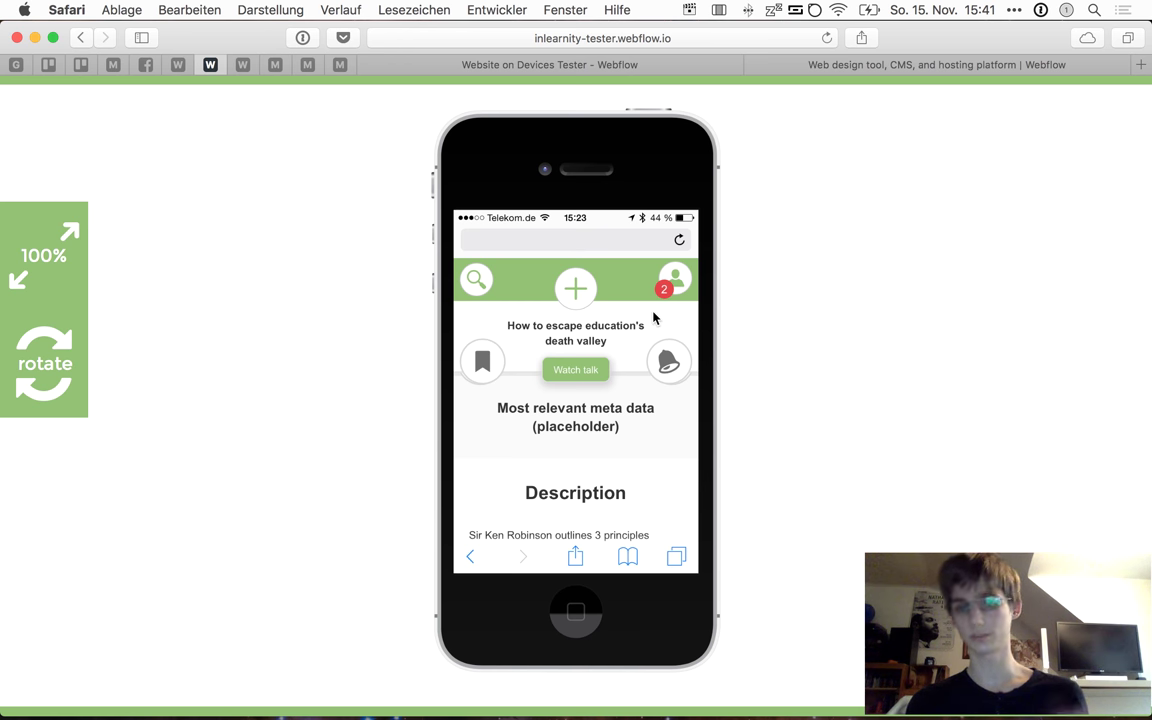
scroll(654, 318, "down", 1)
scroll(678, 441, "up", 2)
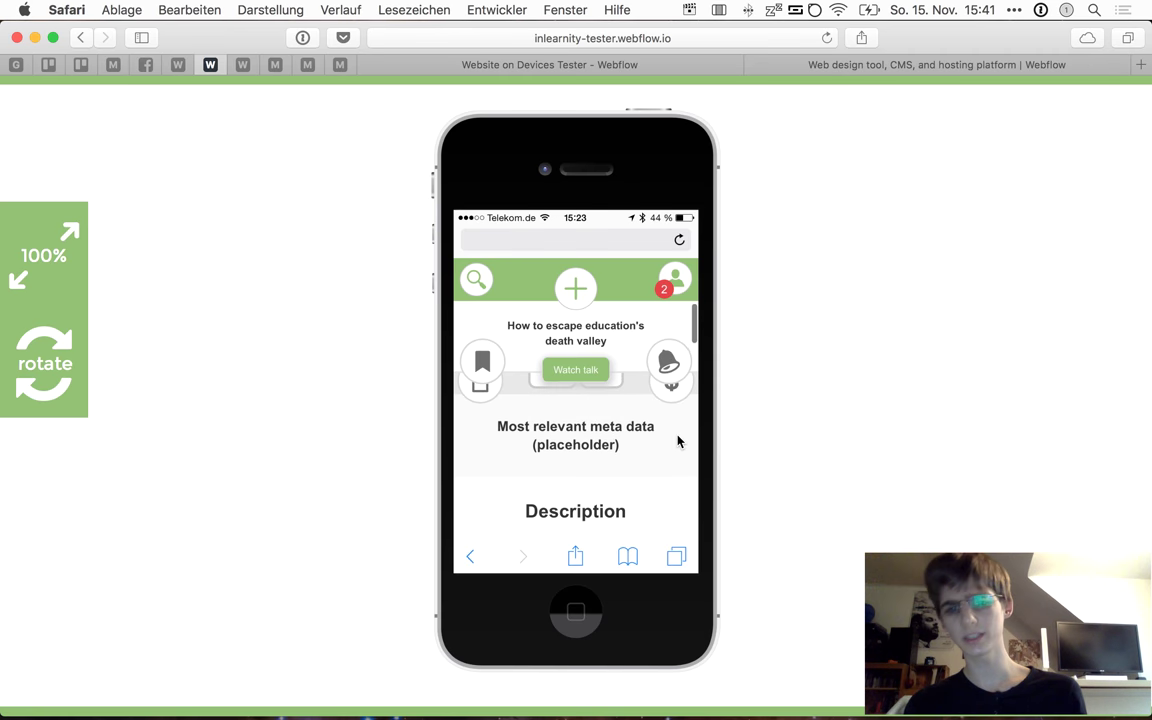
scroll(678, 441, "down", 1)
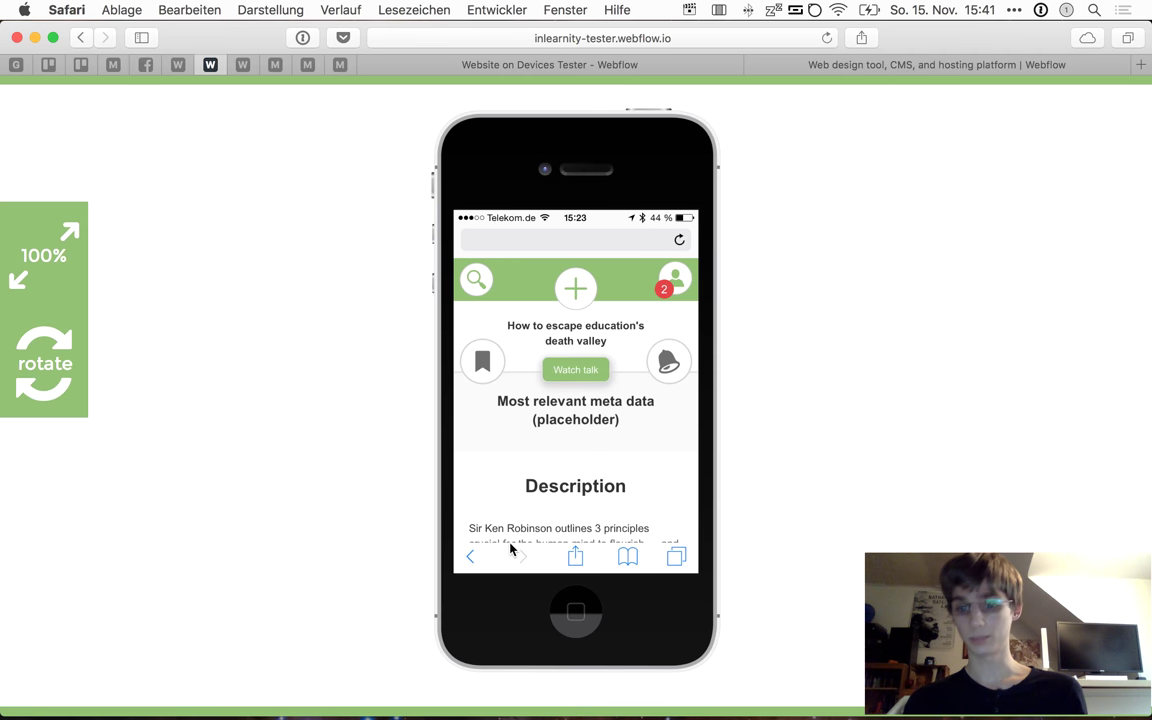
Compare the full talk card at the start of the page with the condensed sticky header over the details
scroll(520, 506, "up", 3)
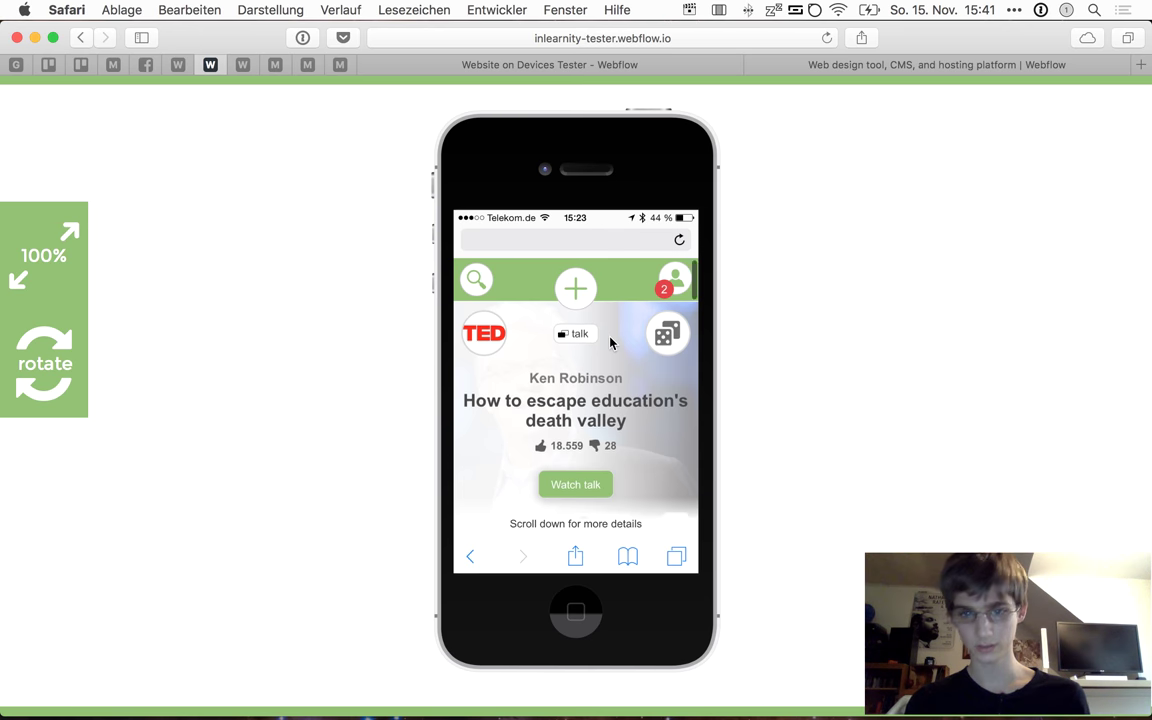
scroll(610, 343, "down", 2)
scroll(610, 343, "down", 5)
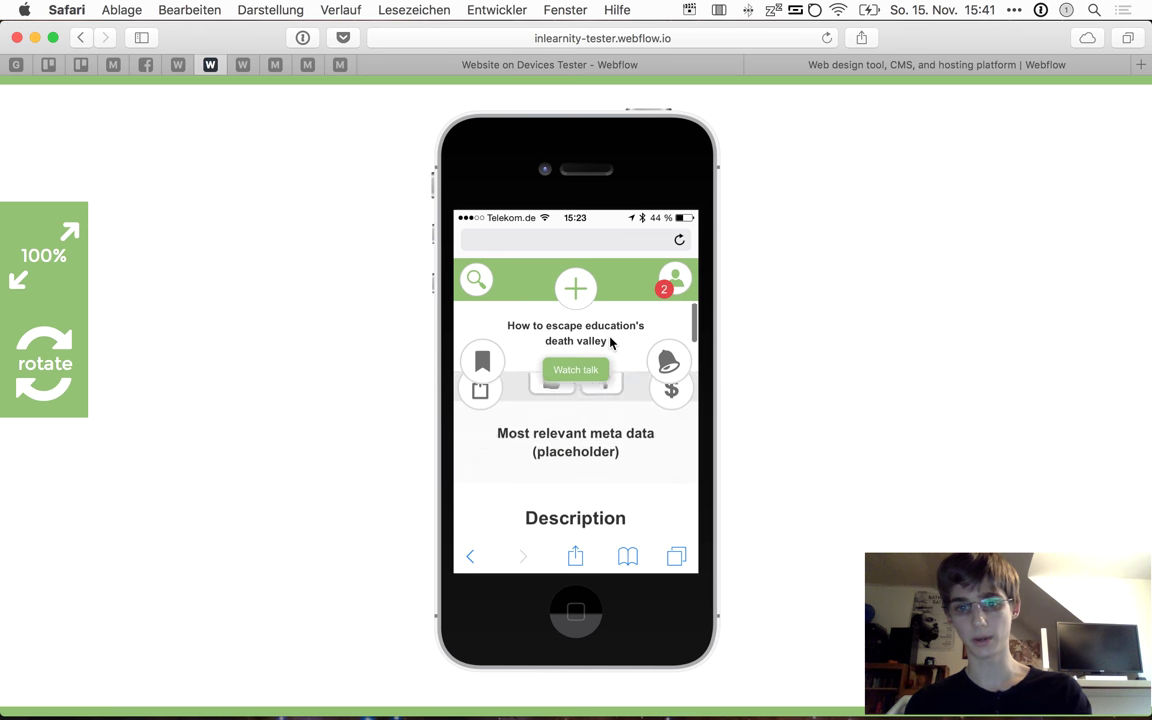
scroll(610, 343, "up", 2)
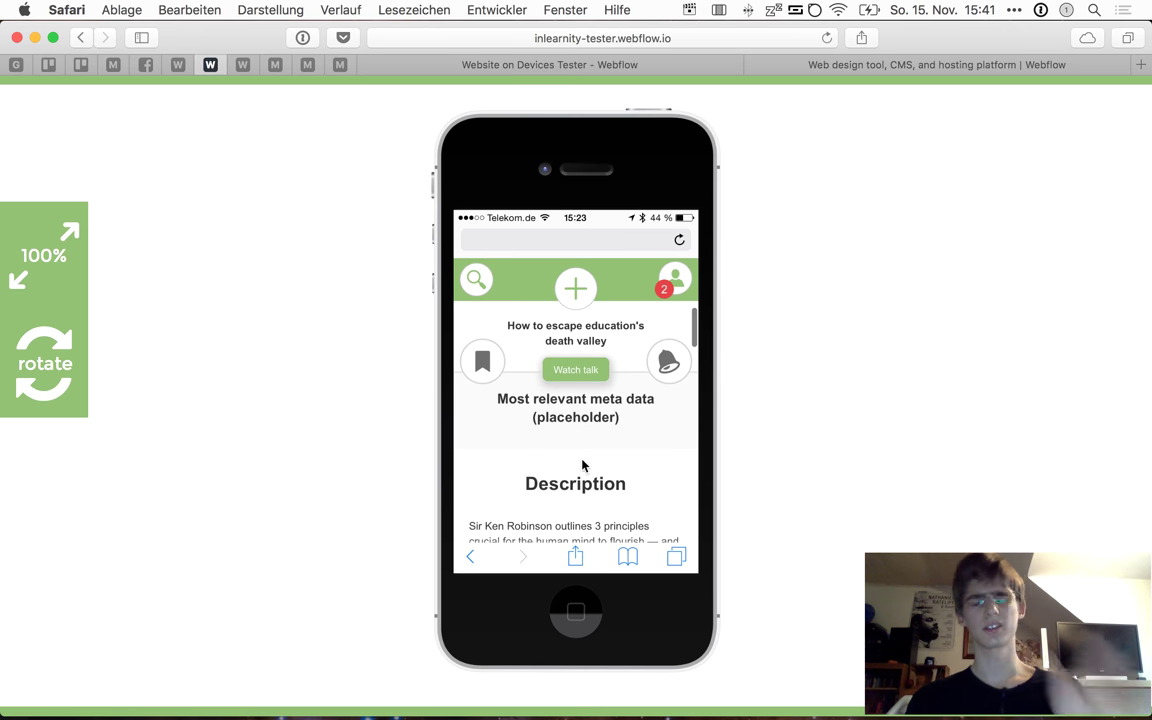
scroll(583, 465, "down", 2)
scroll(583, 465, "up", 5)
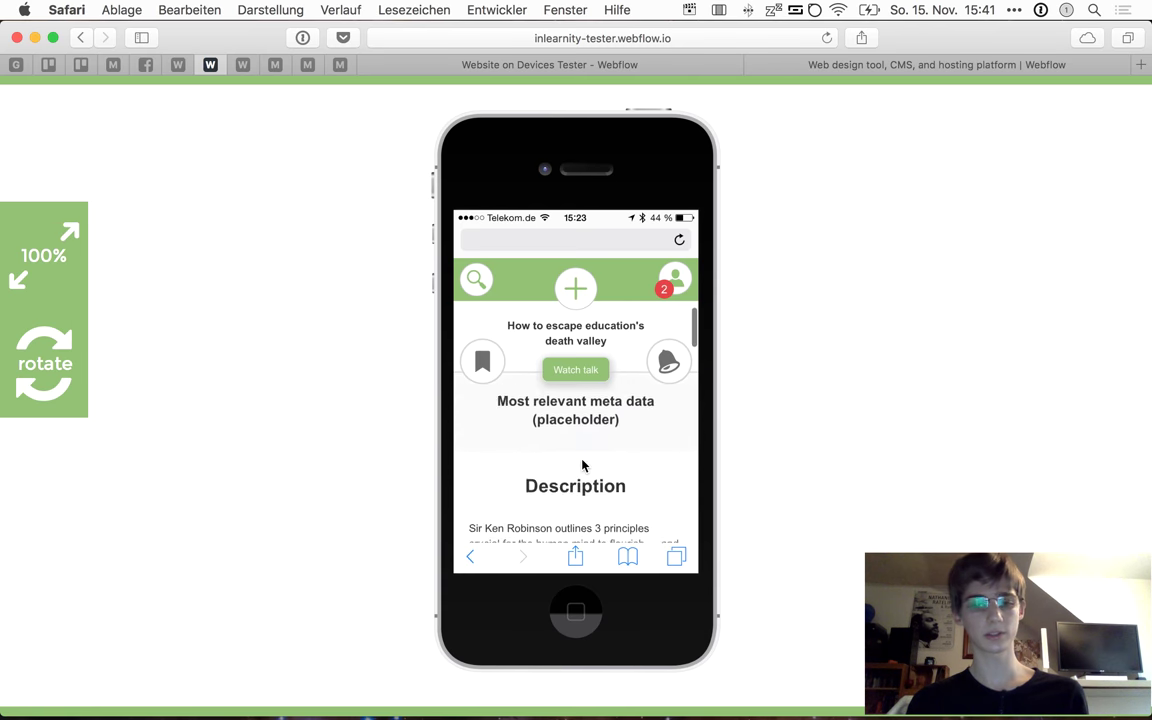
scroll(583, 465, "down", 2)
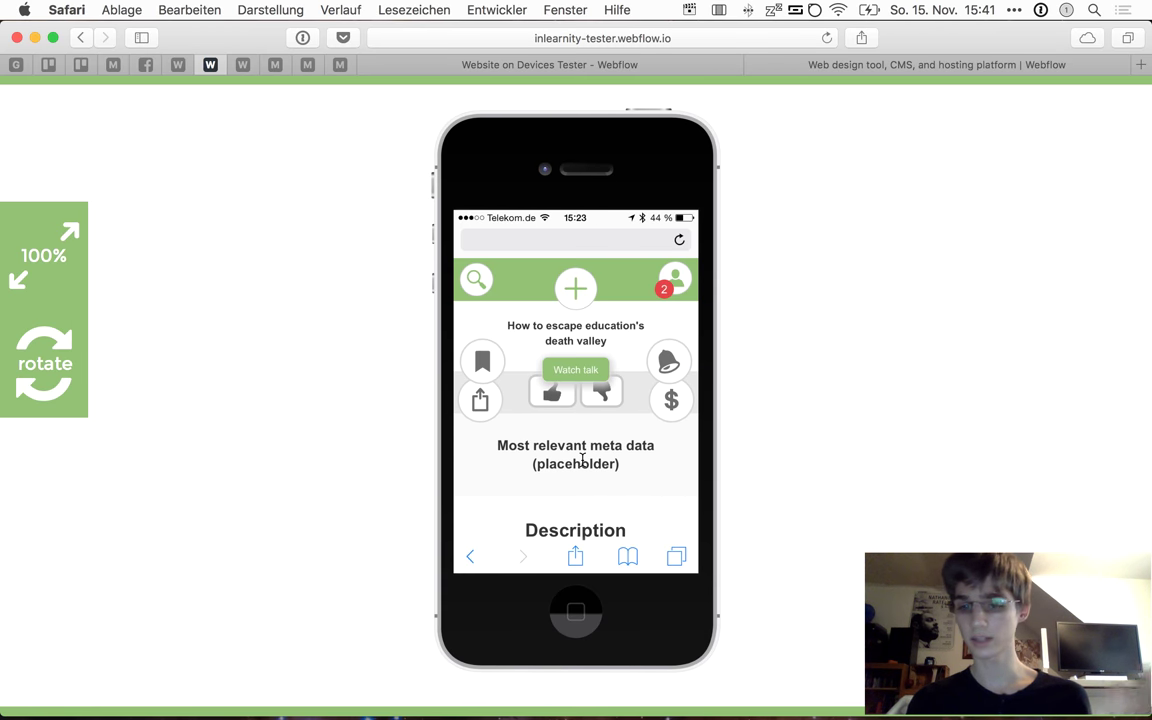
Review the Description text and the speaker photo that follow the meta data block
scroll(583, 465, "down", 2)
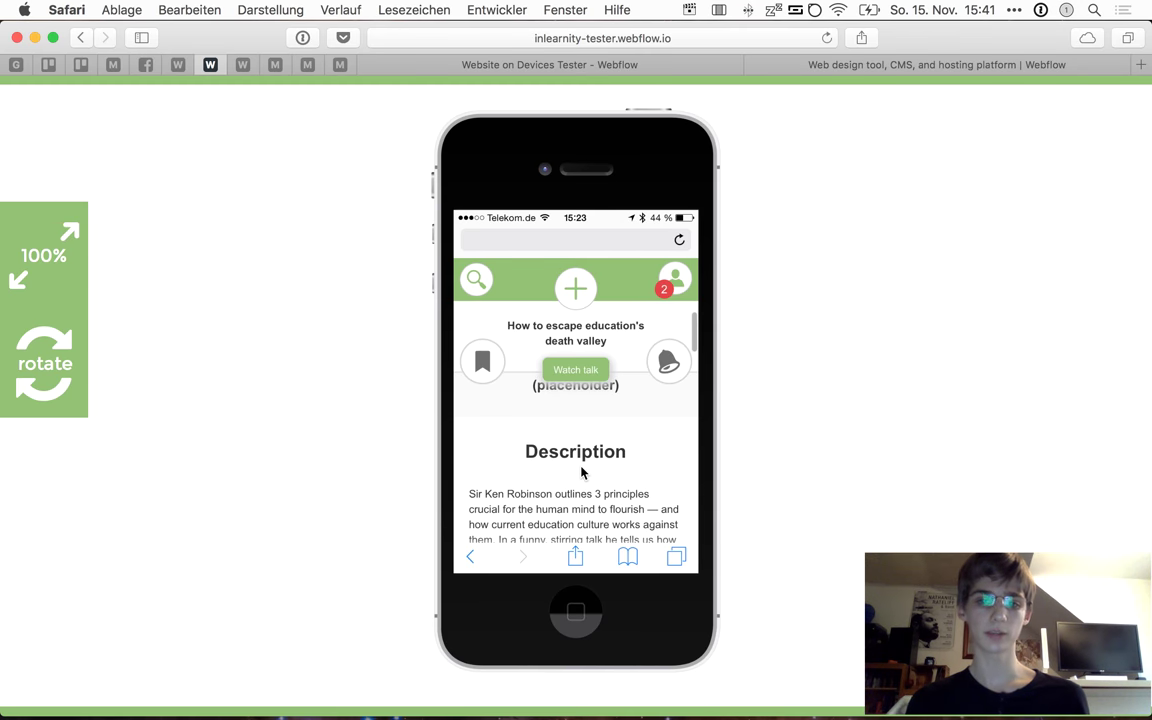
scroll(583, 473, "down", 3)
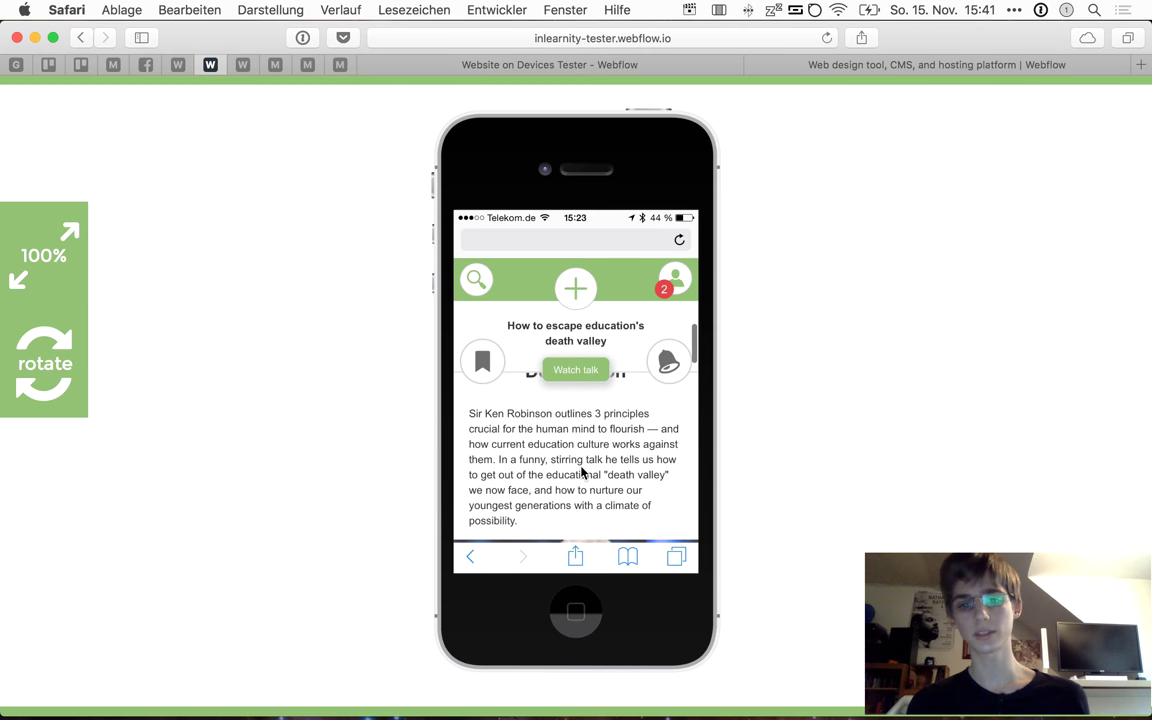
scroll(582, 472, "down", 5)
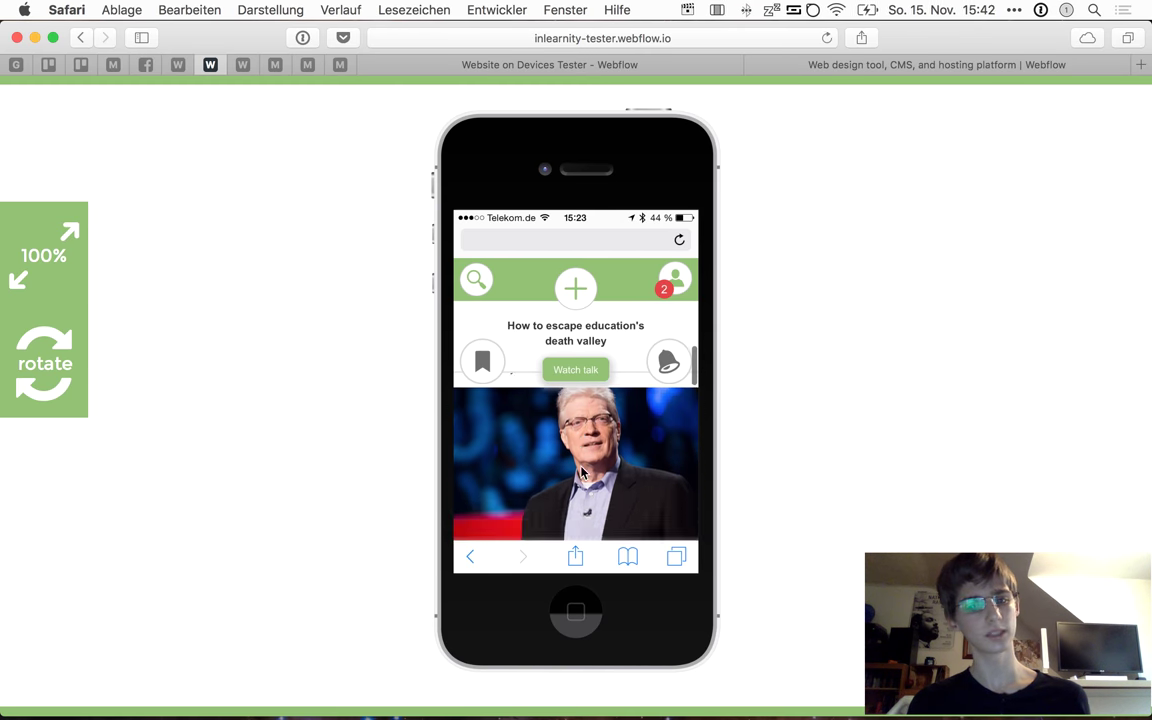
scroll(582, 472, "up", 2)
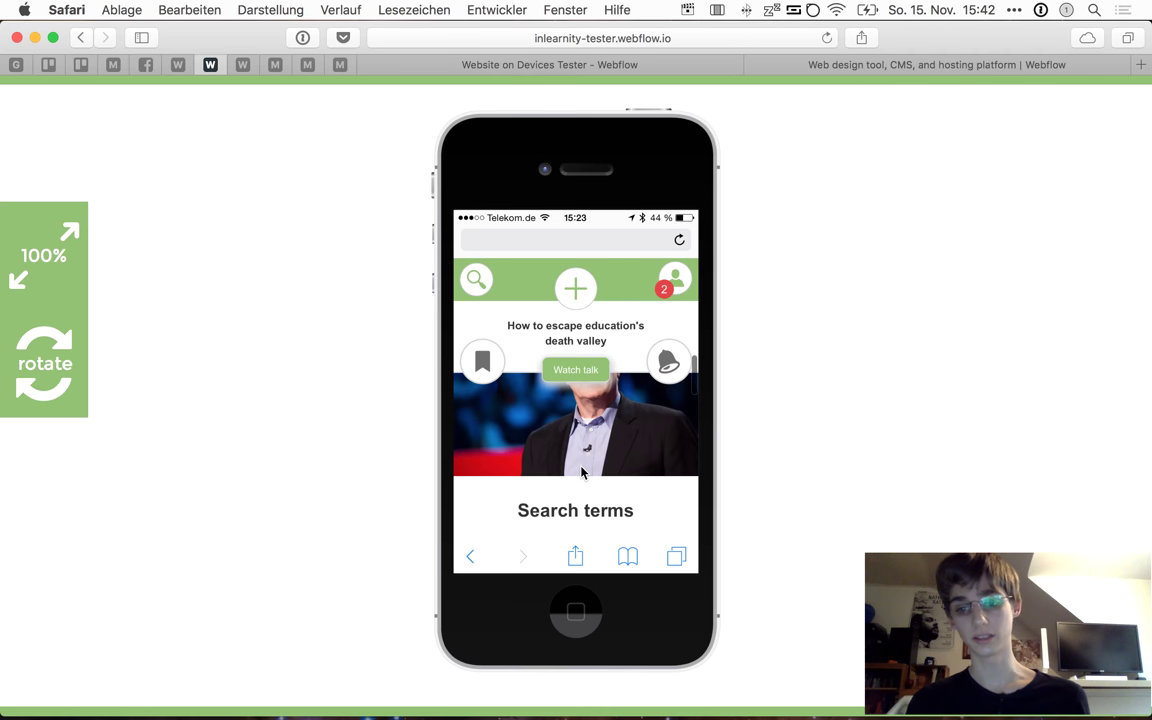
scroll(582, 472, "down", 1)
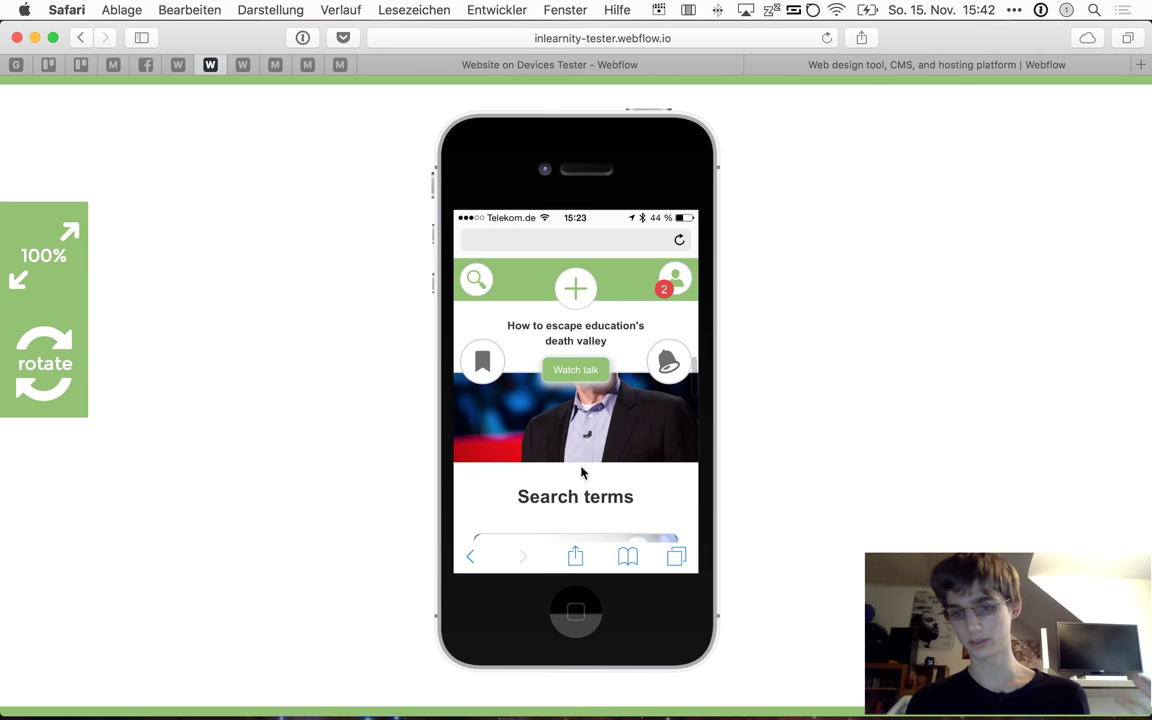
Try to open the speaker's tag card, the first entry under Search terms
scroll(582, 472, "down", 3)
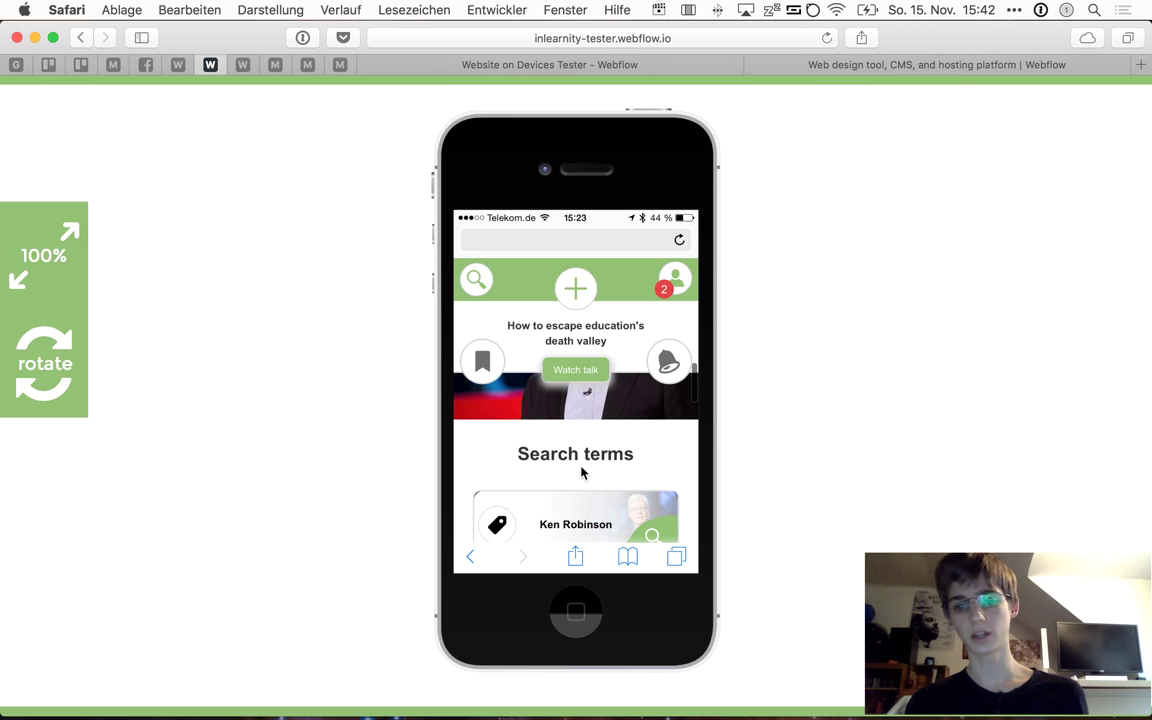
scroll(607, 424, "down", 5)
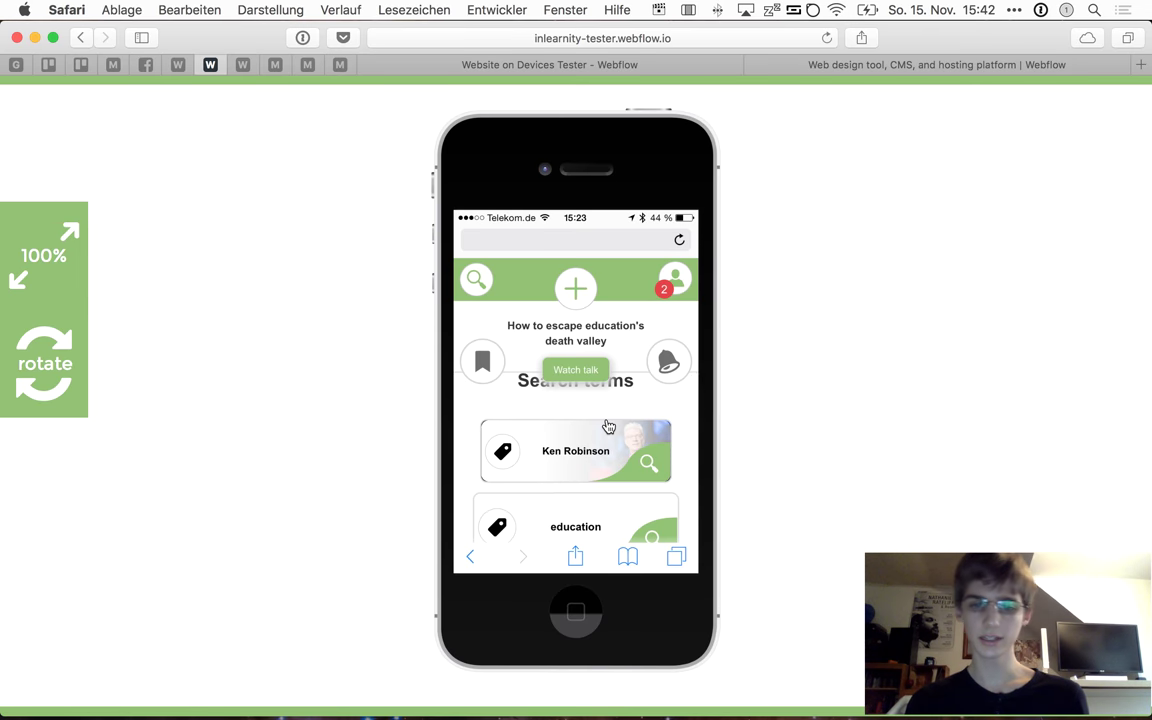
left_click(608, 426)
Return to the Search terms section and inspect the tag cards for the speaker, education and individuality
scroll(604, 424, "down", 5)
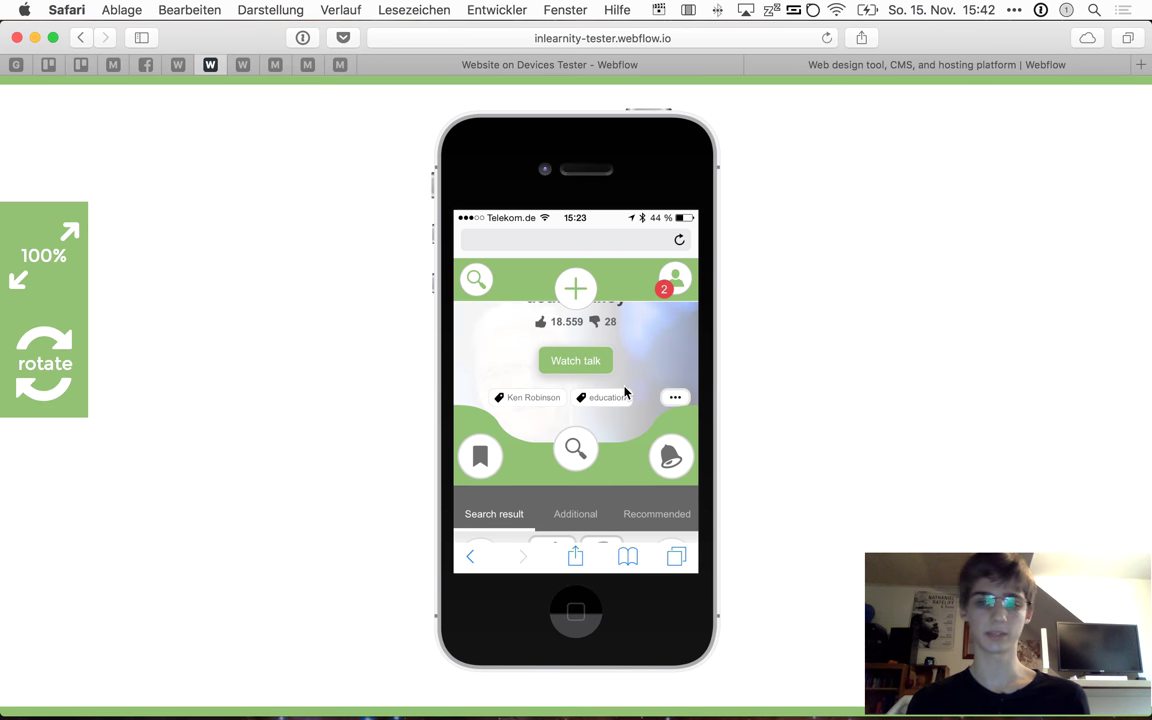
scroll(625, 393, "down", 5)
scroll(625, 393, "down", 5)
scroll(625, 393, "down", 5)
scroll(625, 393, "up", 3)
scroll(625, 393, "up", 2)
scroll(625, 393, "down", 2)
scroll(625, 393, "up", 2)
scroll(625, 393, "down", 2)
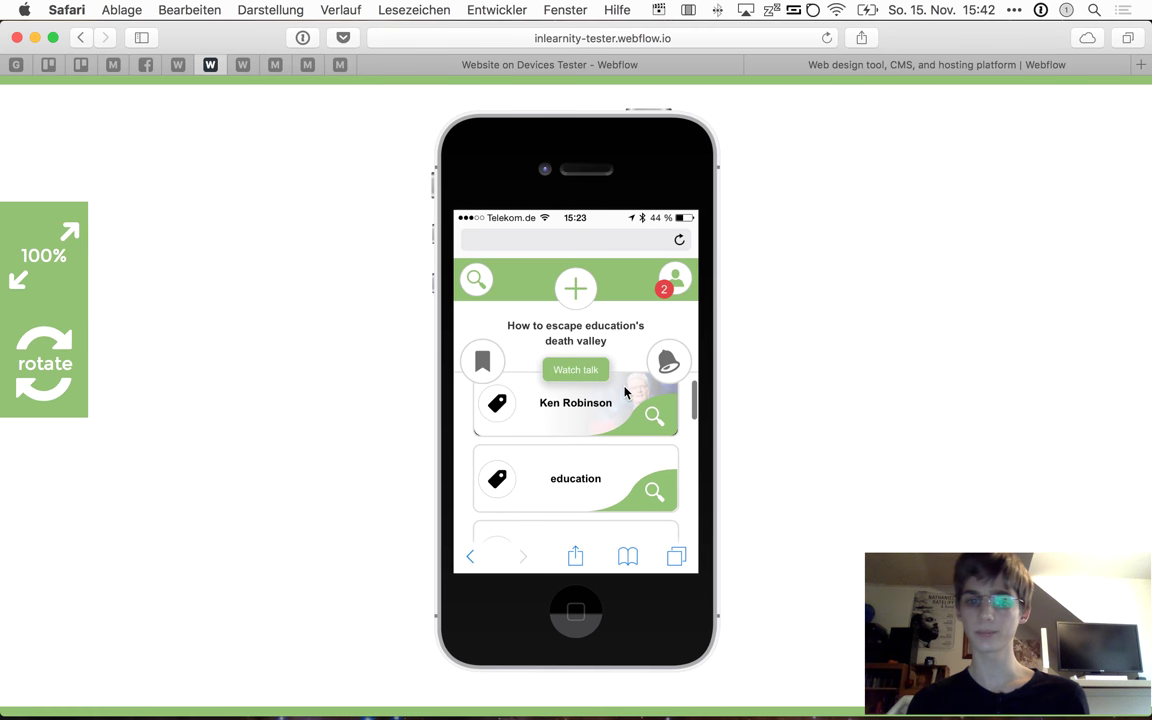
scroll(625, 393, "up", 2)
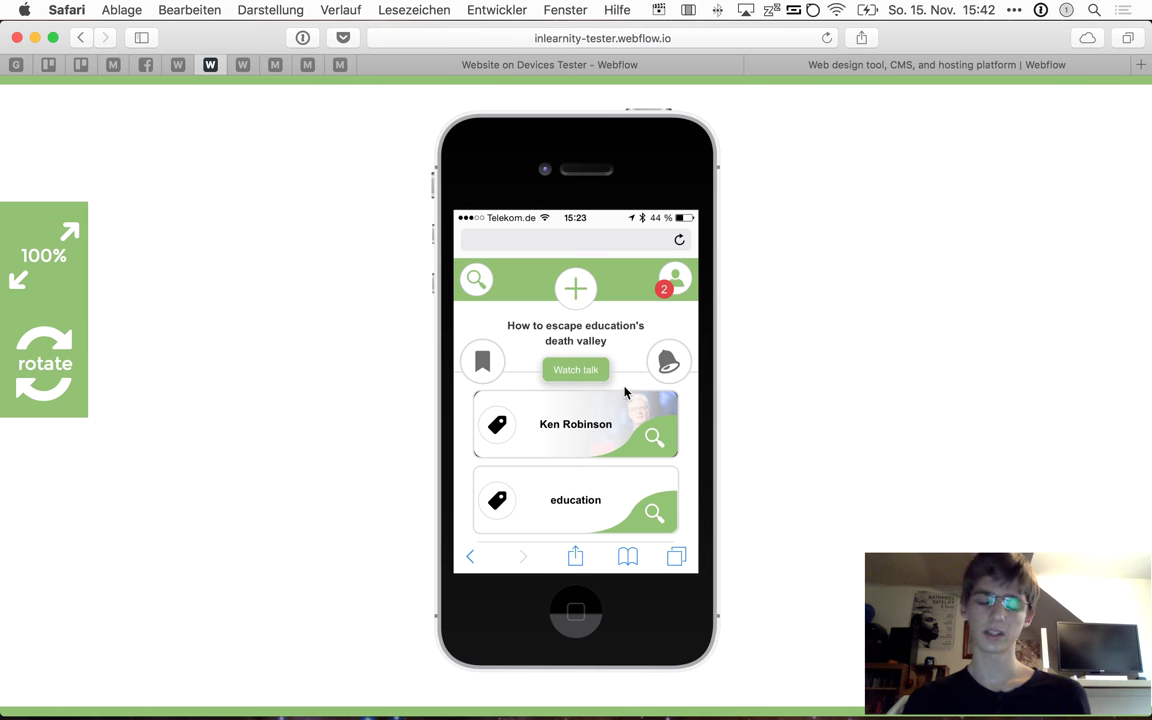
scroll(625, 393, "down", 3)
scroll(625, 393, "up", 3)
scroll(615, 405, "down", 2)
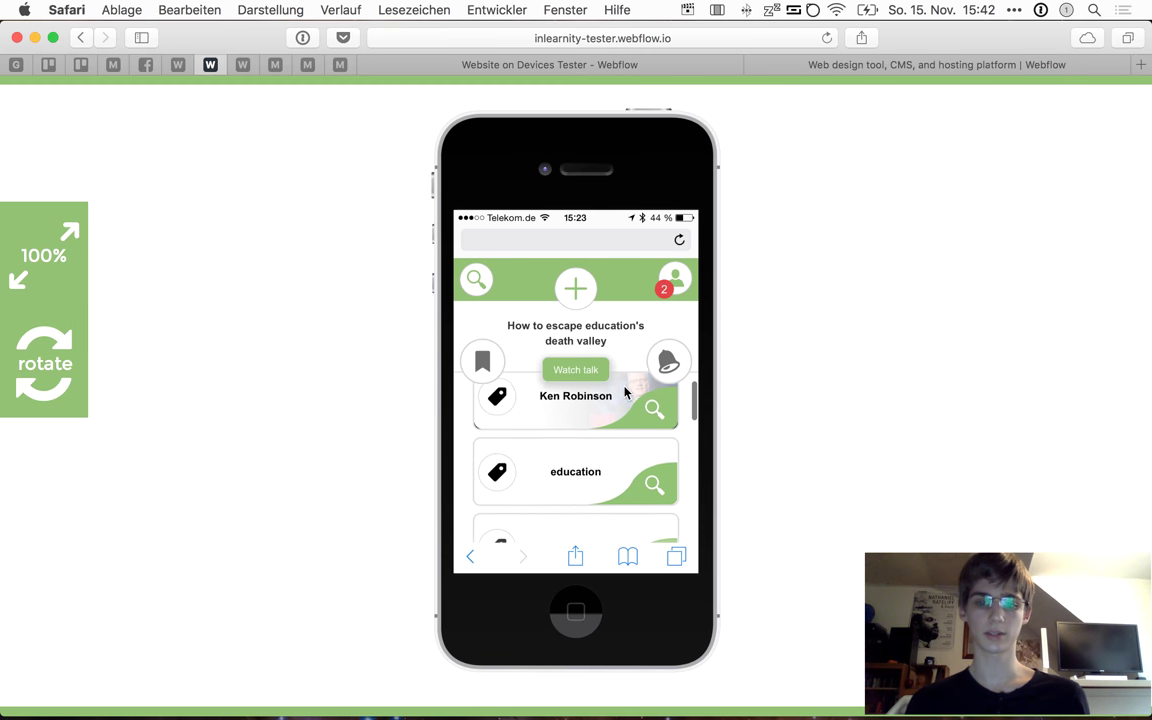
scroll(598, 440, "up", 1)
scroll(595, 457, "down", 2)
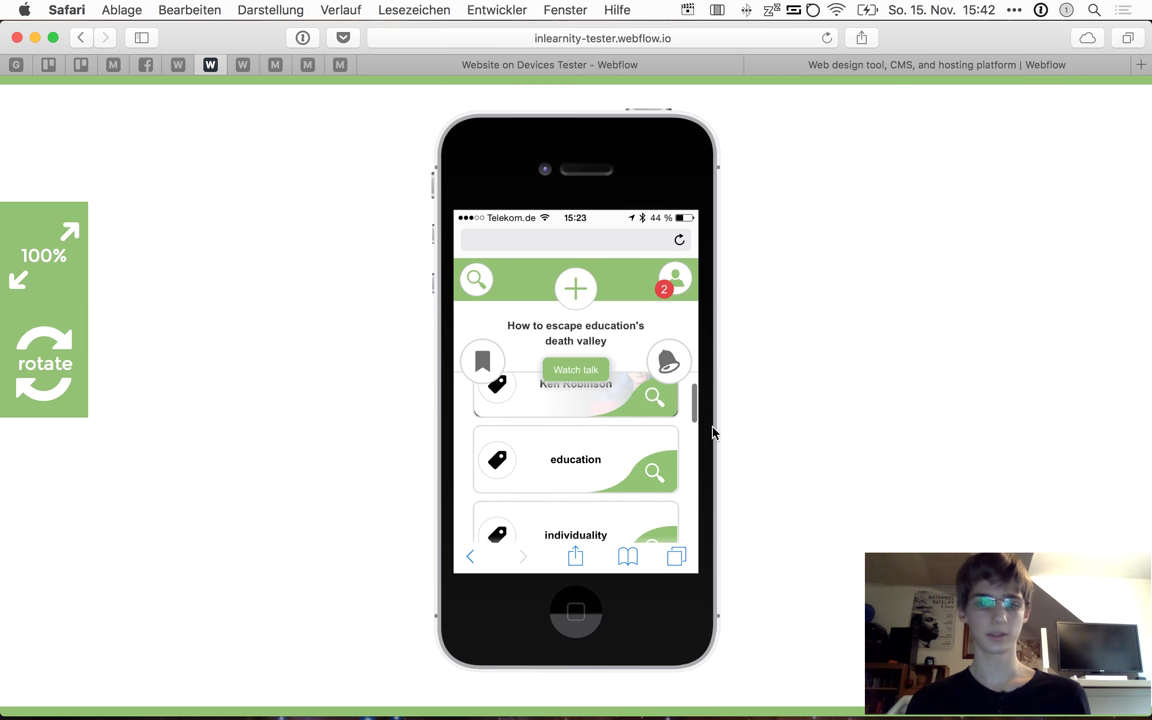
Show all terms in the Search terms section and go through the creativity, children and school cards
scroll(697, 467, "down", 4)
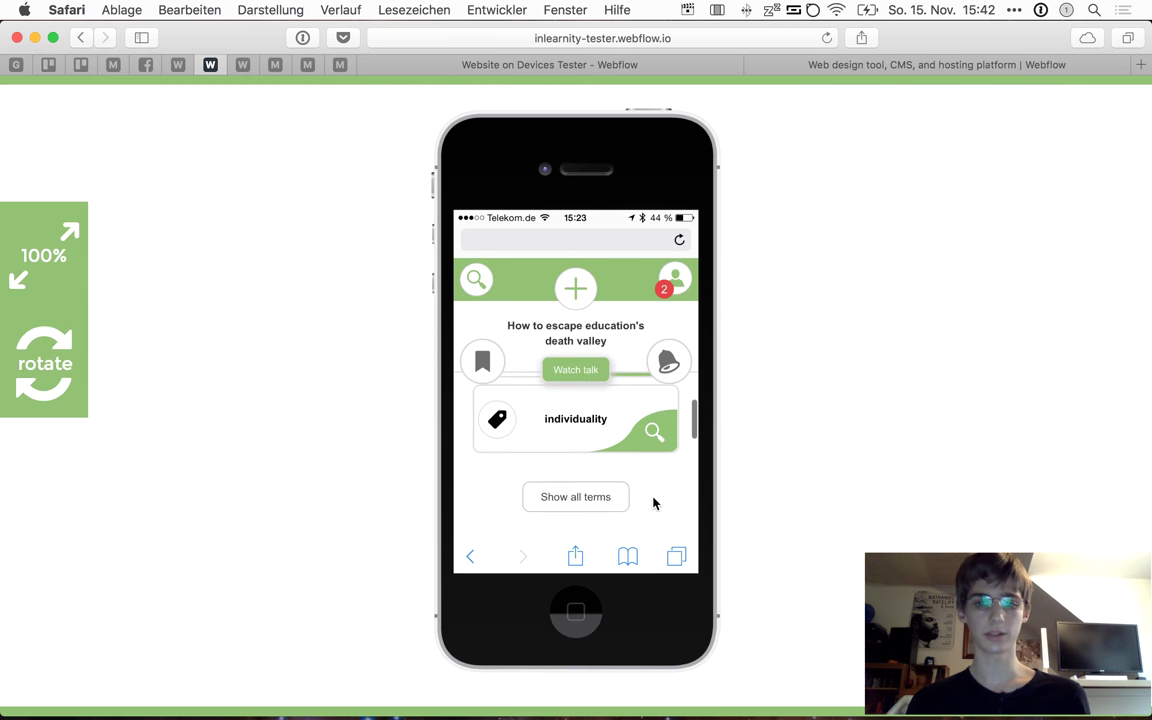
left_click(592, 498)
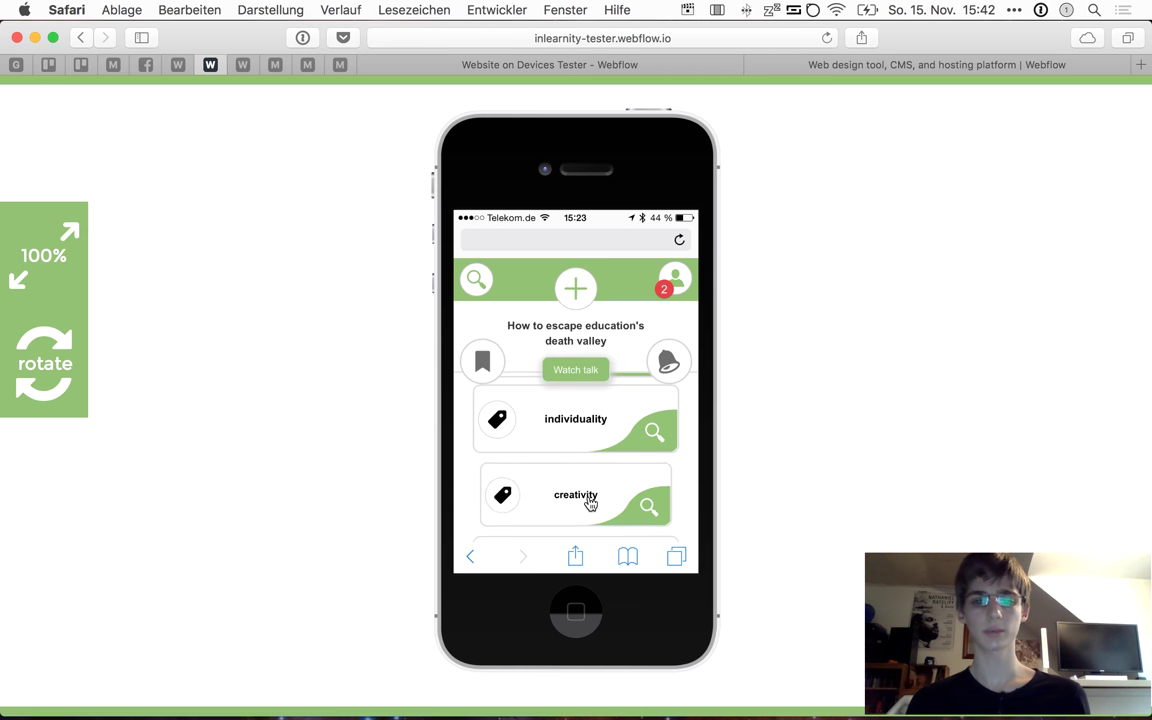
scroll(591, 504, "up", 3)
scroll(591, 504, "down", 5)
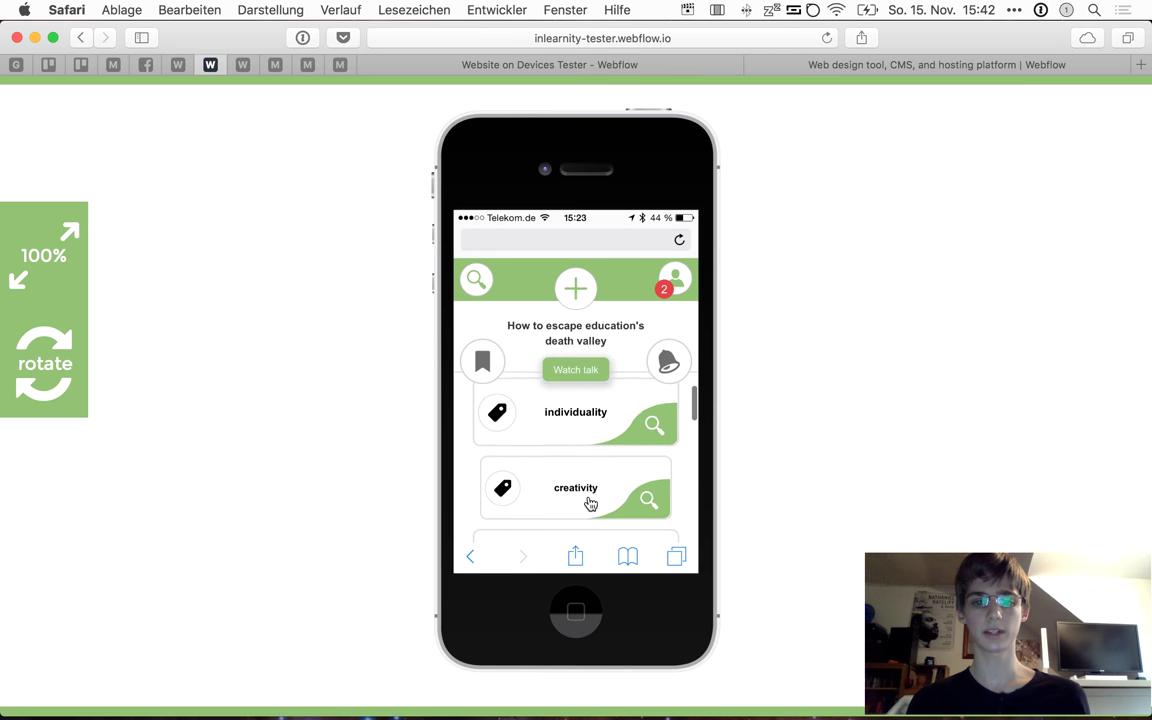
scroll(594, 504, "down", 3)
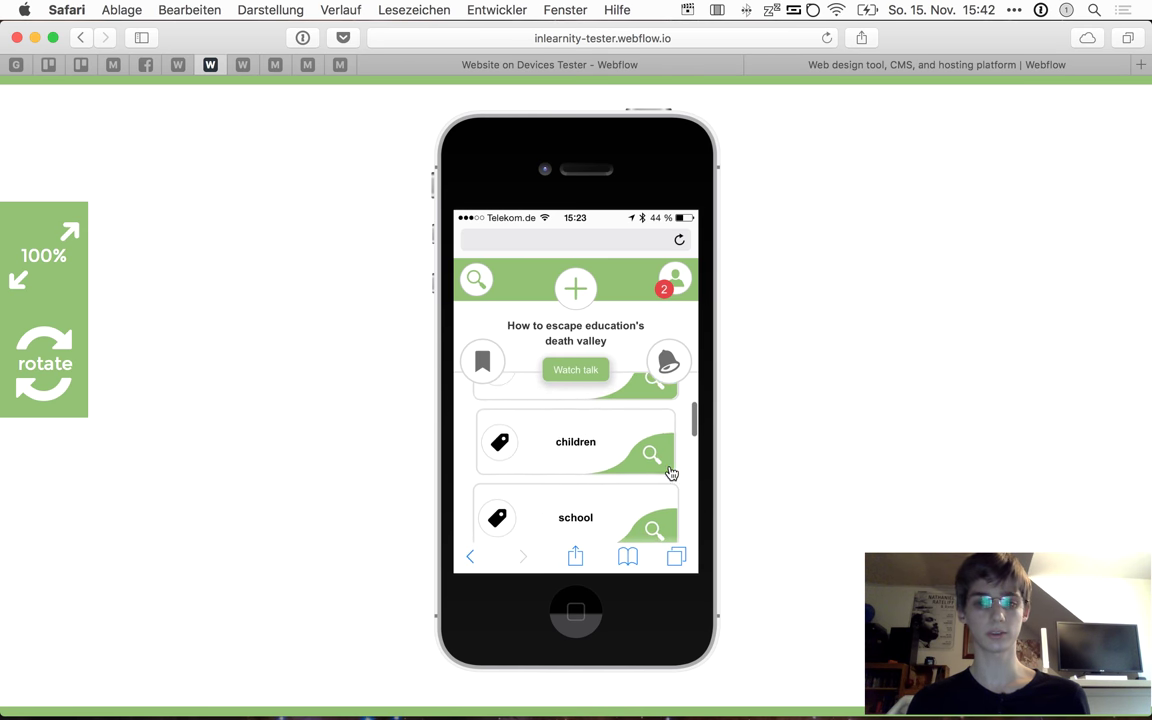
Look over the end of the expanded Search terms list and the Comments section that follows it
scroll(670, 473, "down", 2)
scroll(670, 473, "down", 4)
scroll(670, 471, "up", 3)
scroll(670, 473, "up", 8)
scroll(670, 473, "down", 2)
scroll(670, 473, "down", 8)
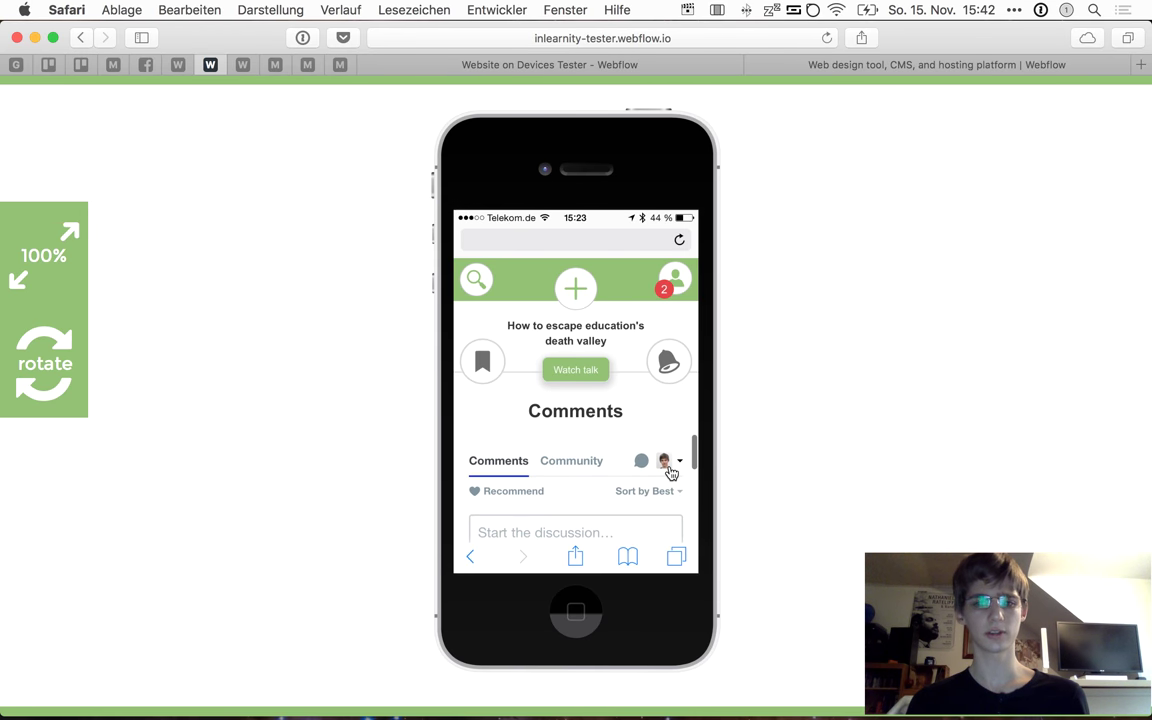
scroll(672, 392, "up", 2)
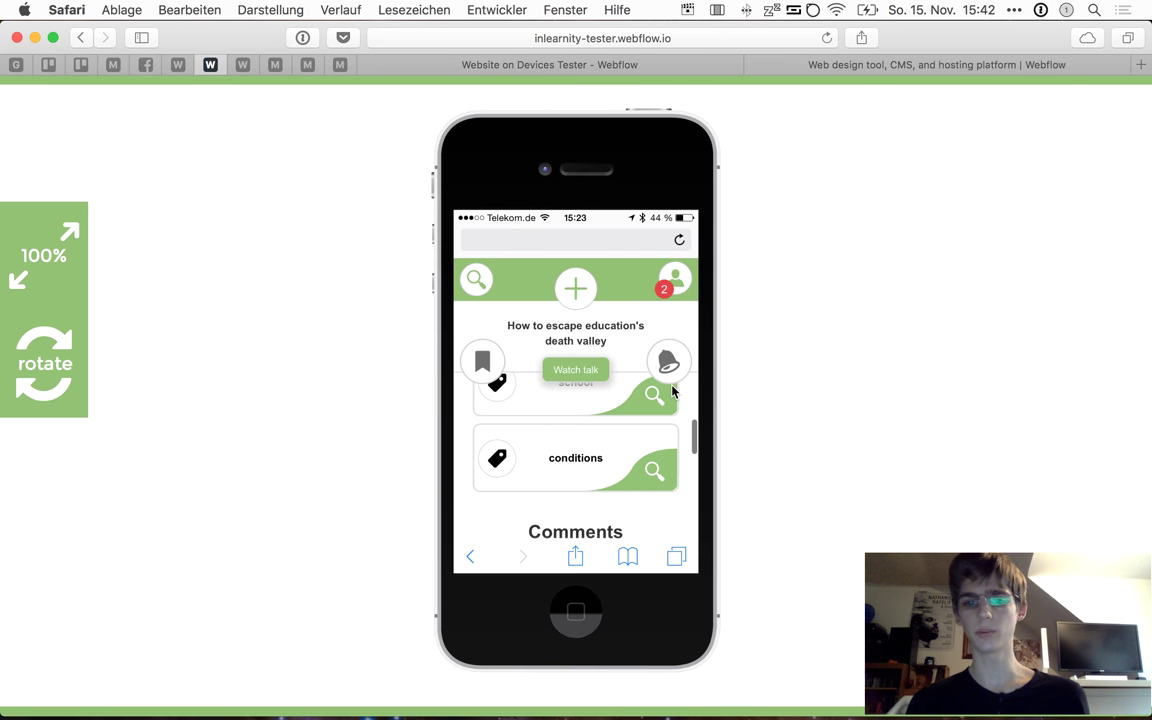
Jump to the talk video using the sticky header's Watch talk shortcut and try to play it
left_click(575, 376)
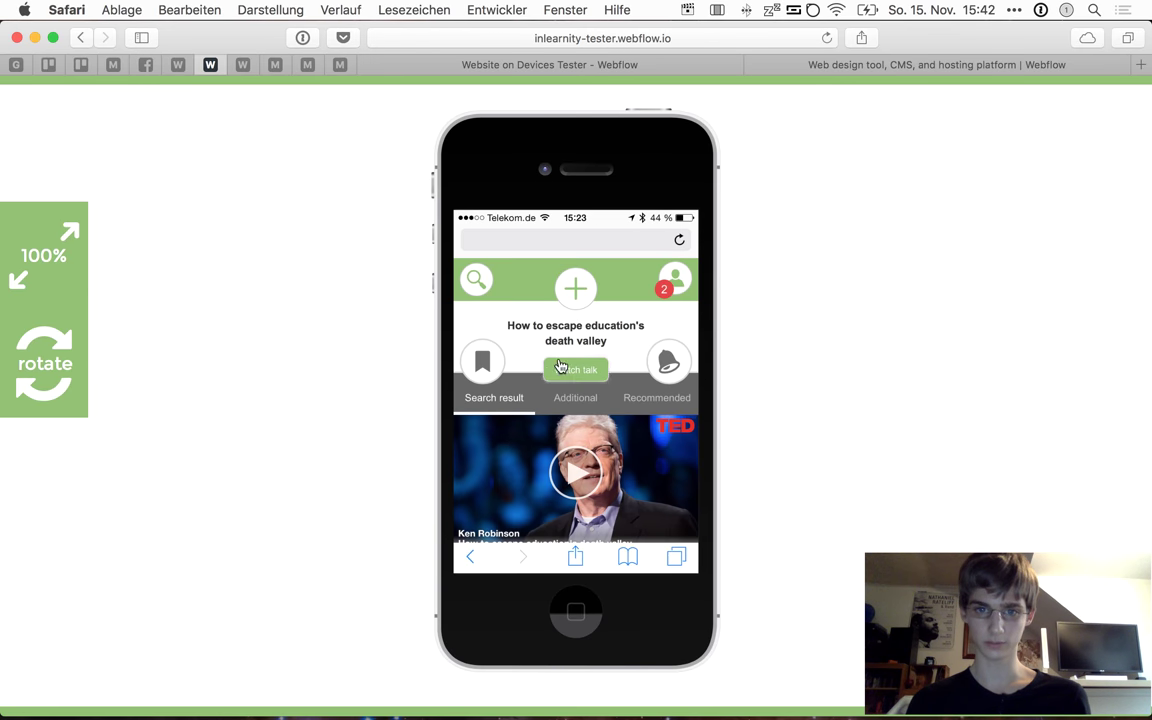
scroll(575, 490, "down", 1)
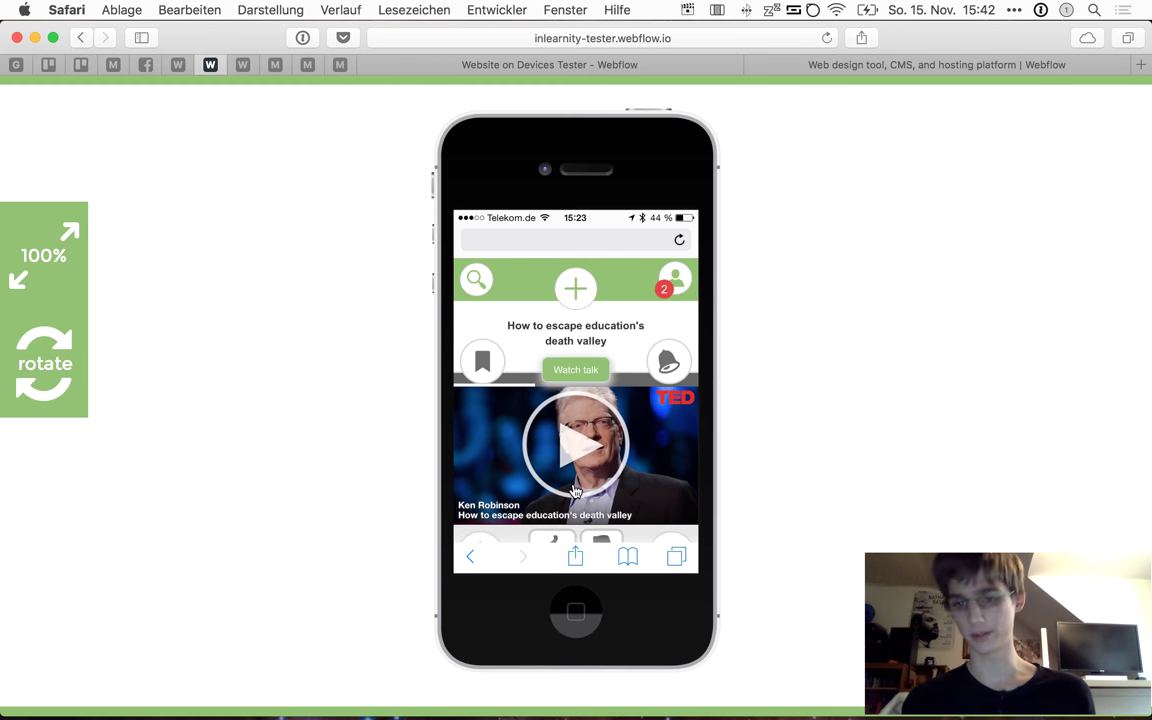
left_click(575, 490)
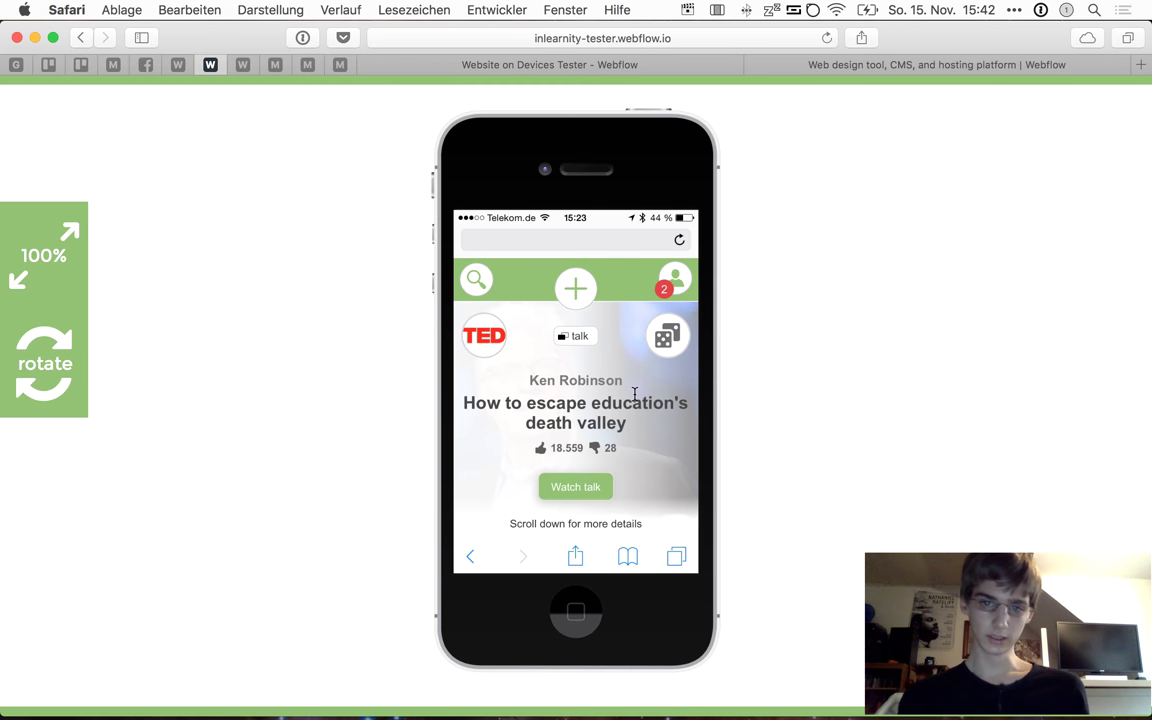
Examine the talk page's opening section, from the TED logo and talk label to the title, Watch talk button and tags
scroll(634, 394, "down", 5)
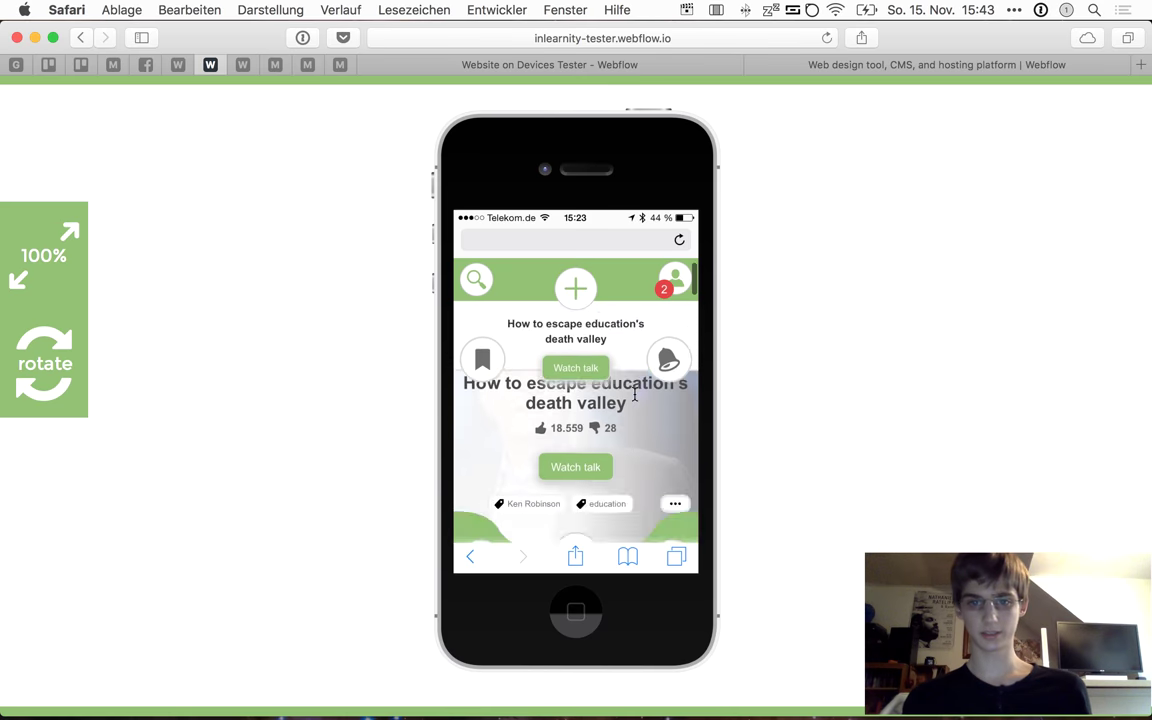
scroll(634, 394, "up", 5)
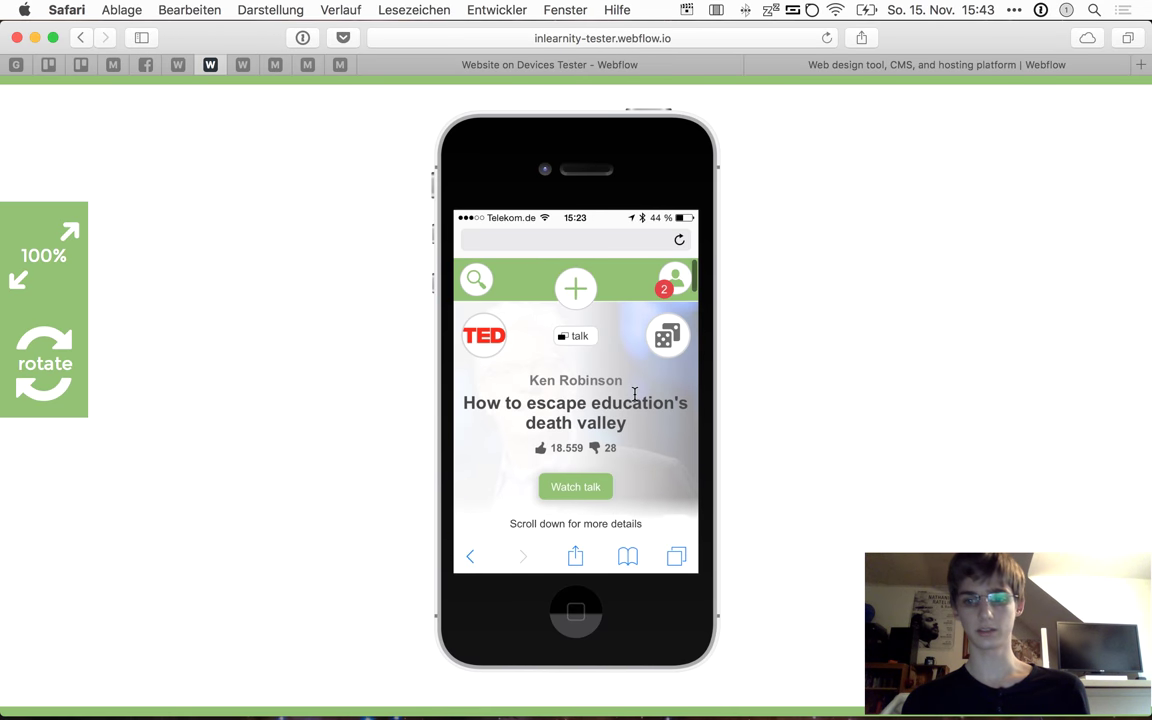
scroll(634, 394, "down", 2)
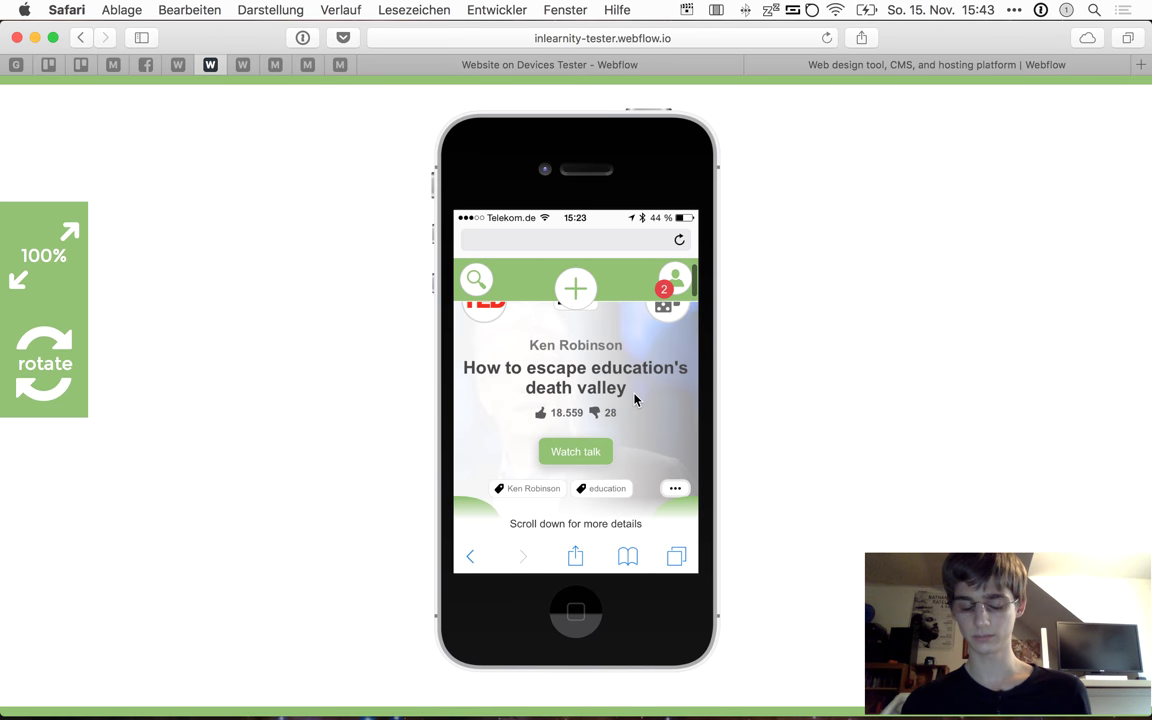
scroll(634, 399, "up", 2)
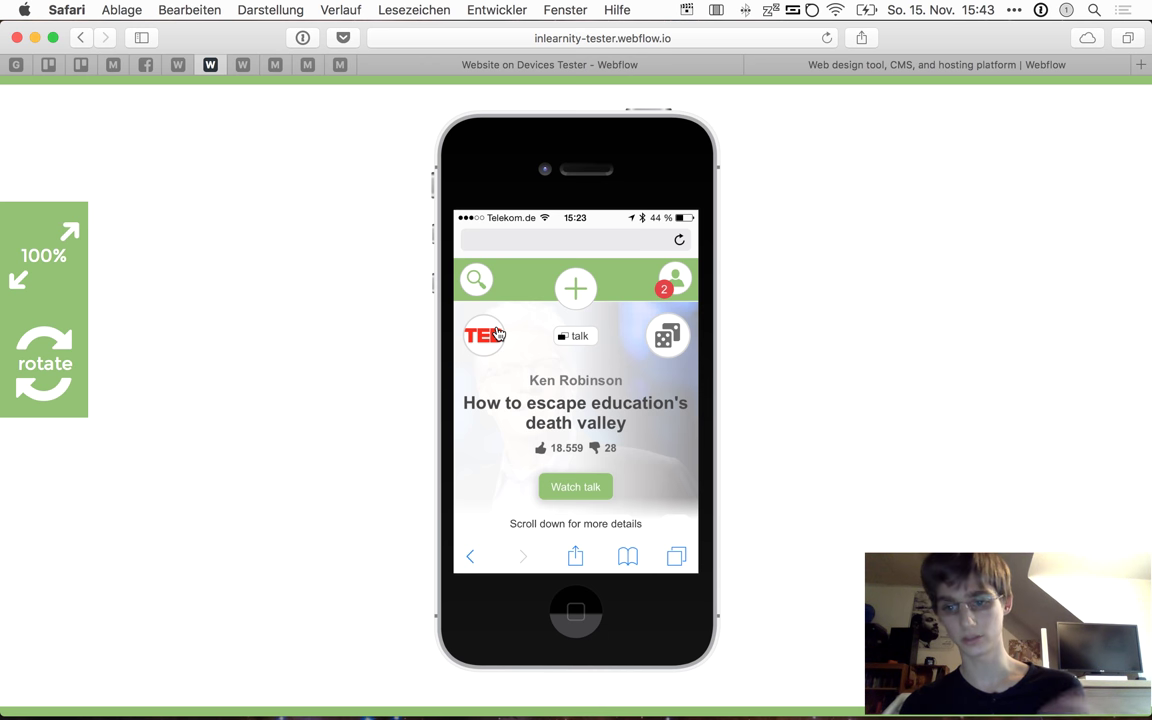
scroll(602, 318, "down", 2)
scroll(634, 329, "down", 2)
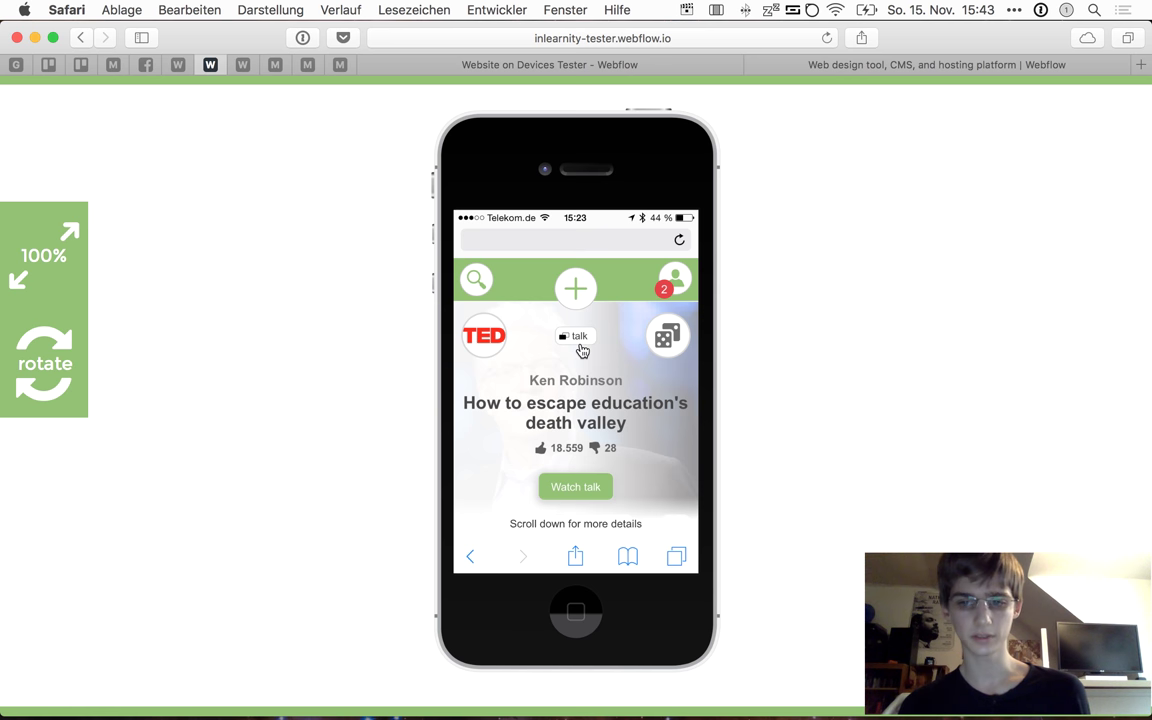
scroll(581, 345, "down", 2)
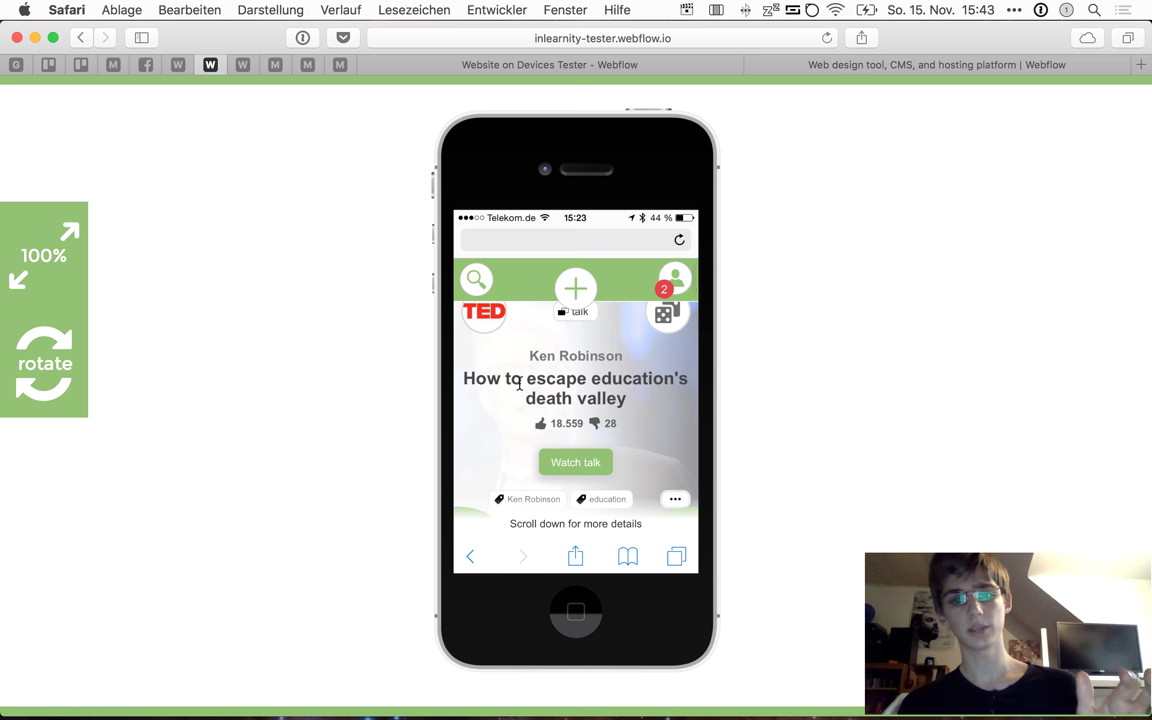
scroll(577, 390, "down", 2)
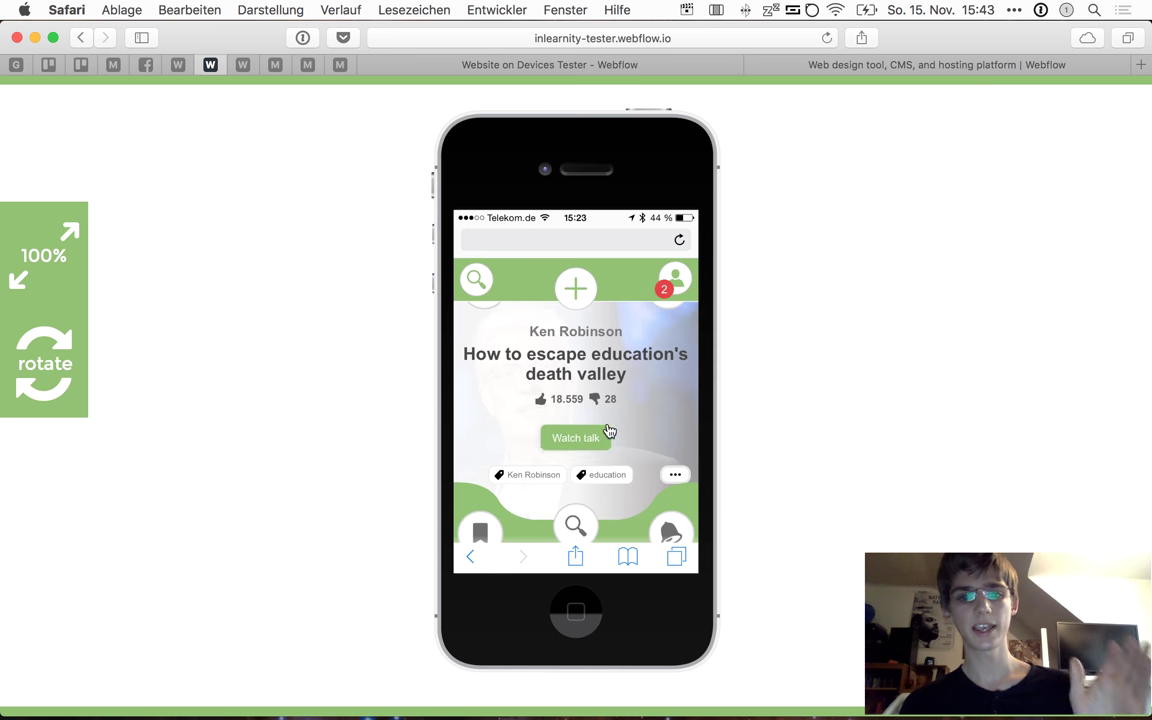
scroll(623, 432, "up", 4)
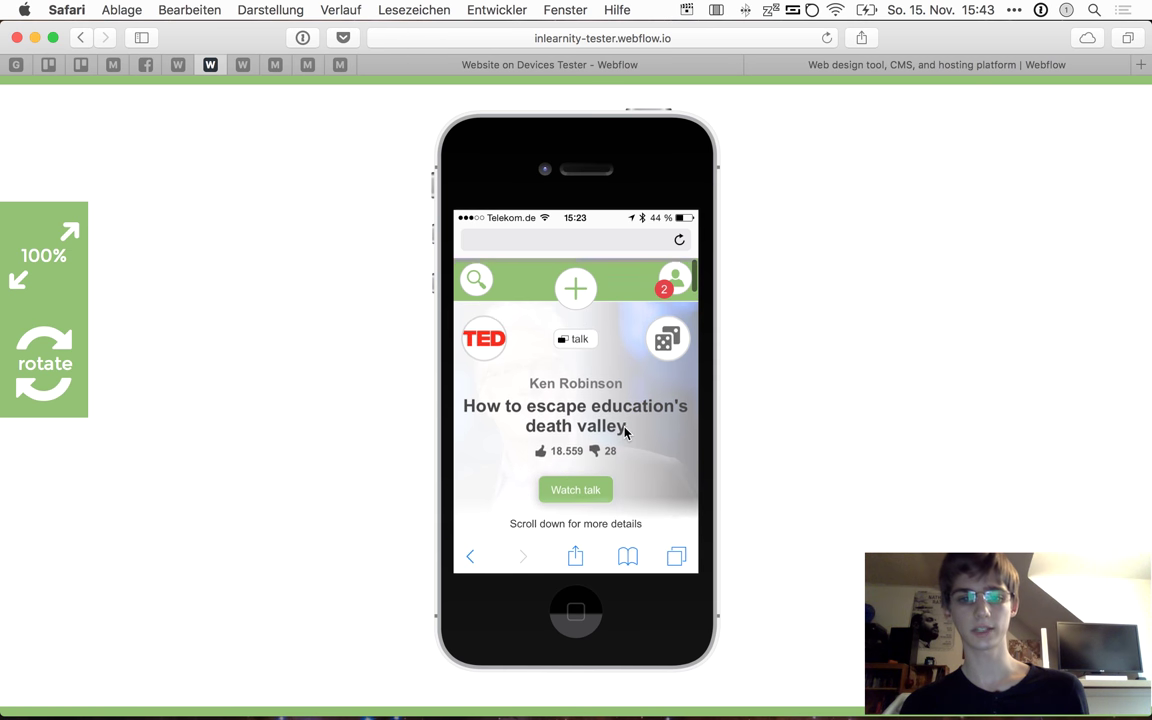
Check how the tag row emerges beneath the "Scroll down for more details" hint at the start of the page
scroll(623, 427, "down", 2)
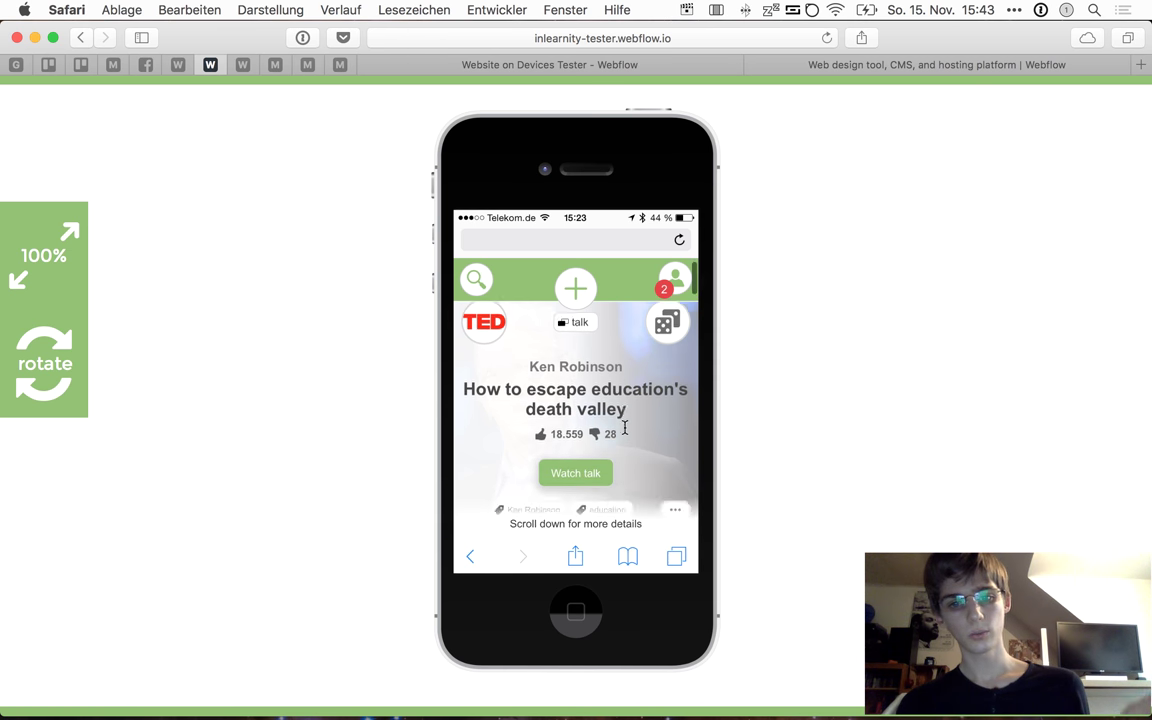
scroll(624, 430, "up", 2)
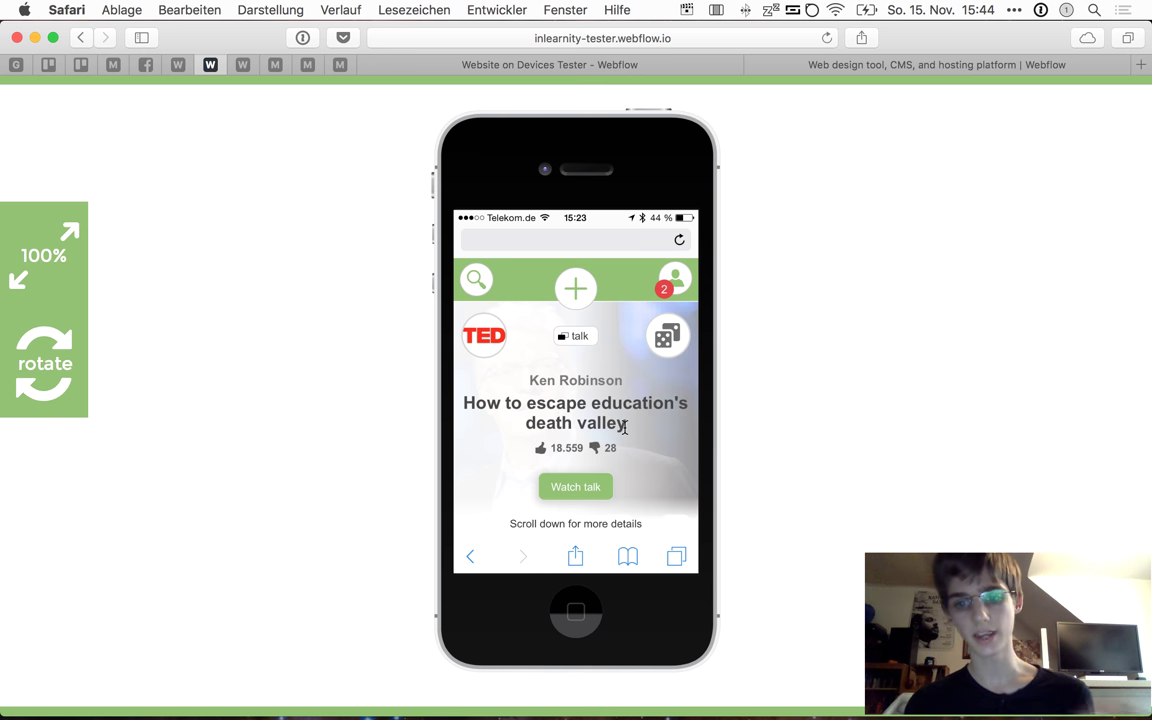
scroll(624, 427, "down", 5)
scroll(600, 380, "up", 3)
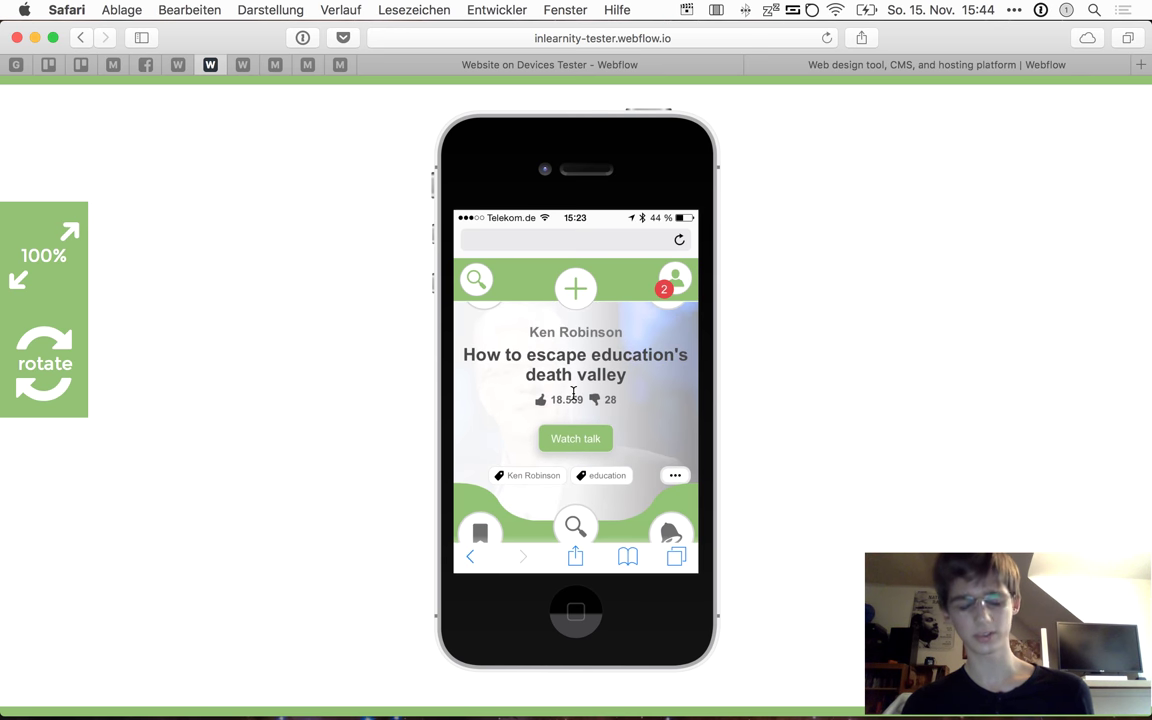
scroll(573, 392, "up", 1)
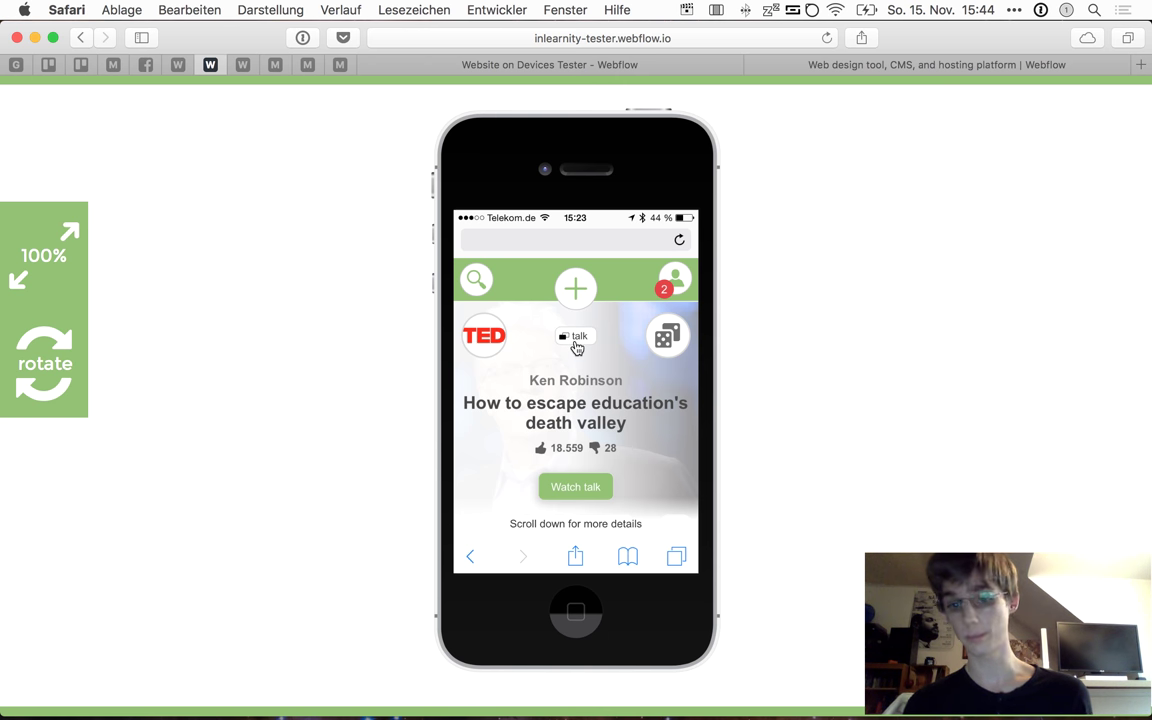
scroll(576, 346, "down", 1)
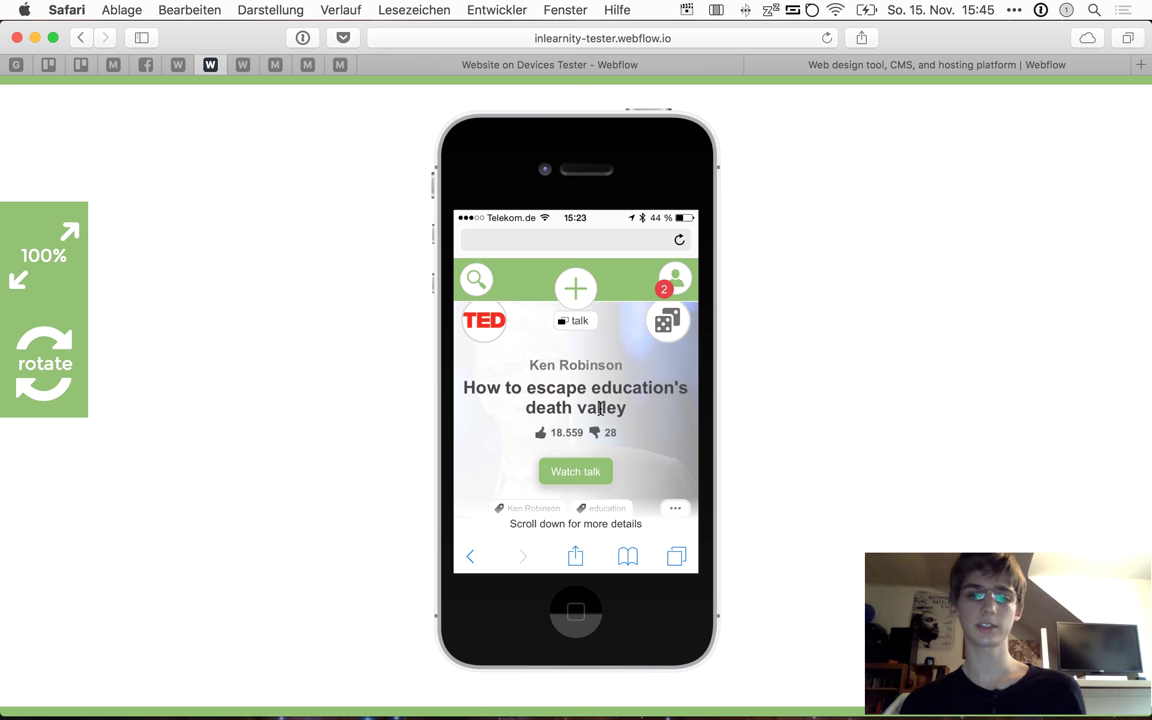
scroll(600, 407, "up", 2)
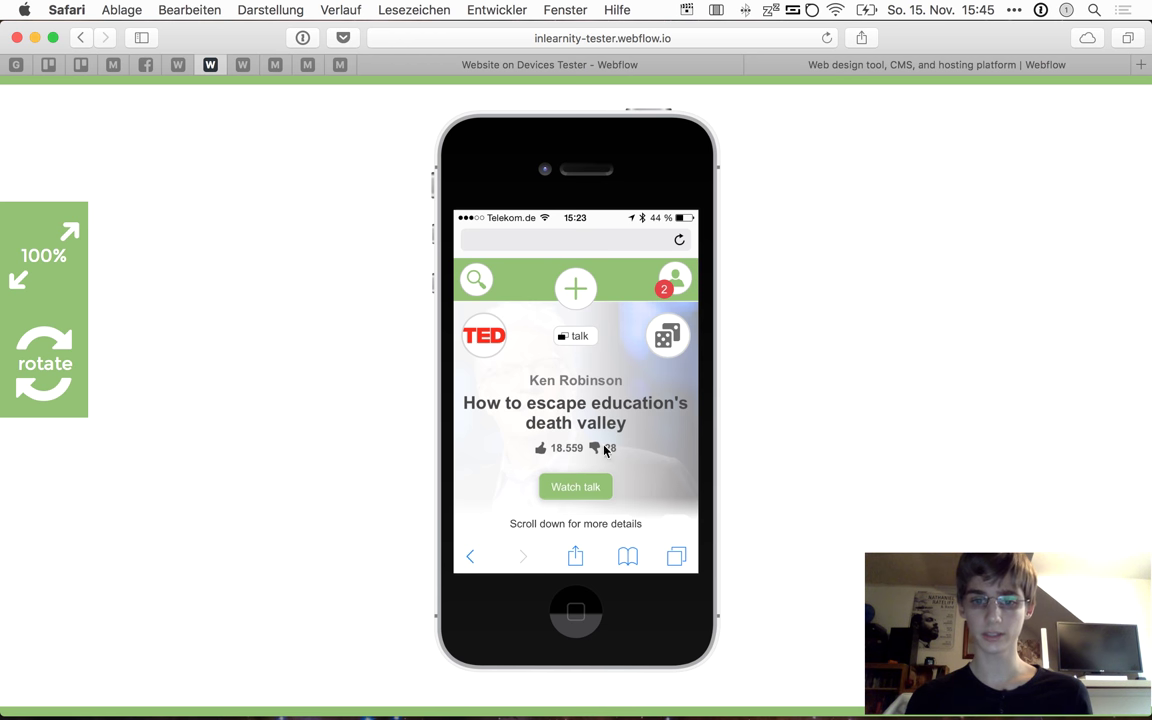
Go through the video, rating buttons, meta data placeholder and Description while checking the sticky header's bookmark, Watch talk and bell controls
scroll(591, 465, "down", 5)
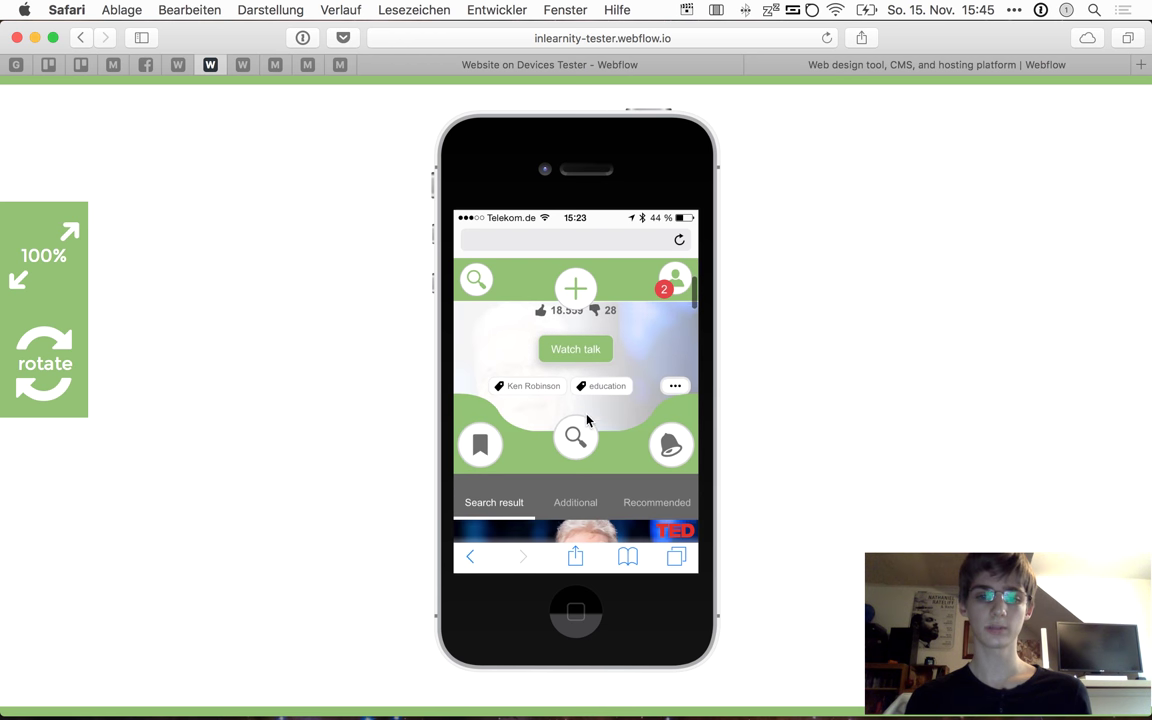
scroll(592, 400, "down", 3)
scroll(597, 376, "up", 3)
scroll(597, 376, "down", 3)
scroll(597, 376, "up", 5)
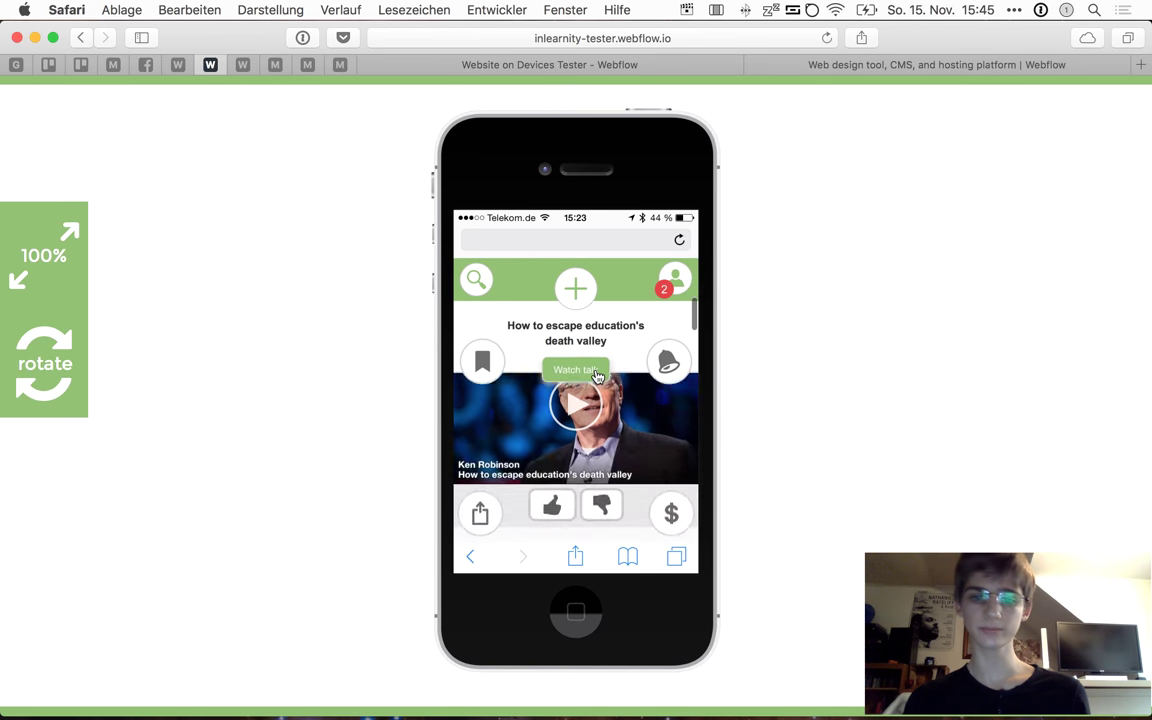
scroll(597, 376, "down", 5)
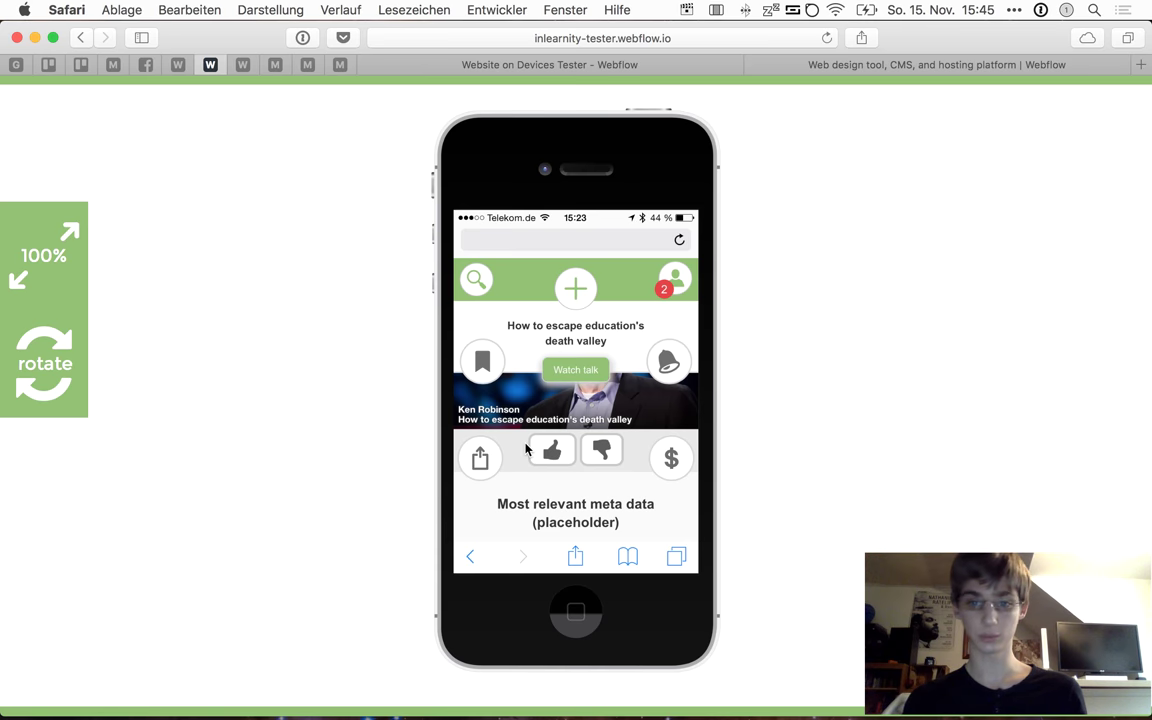
scroll(527, 440, "down", 3)
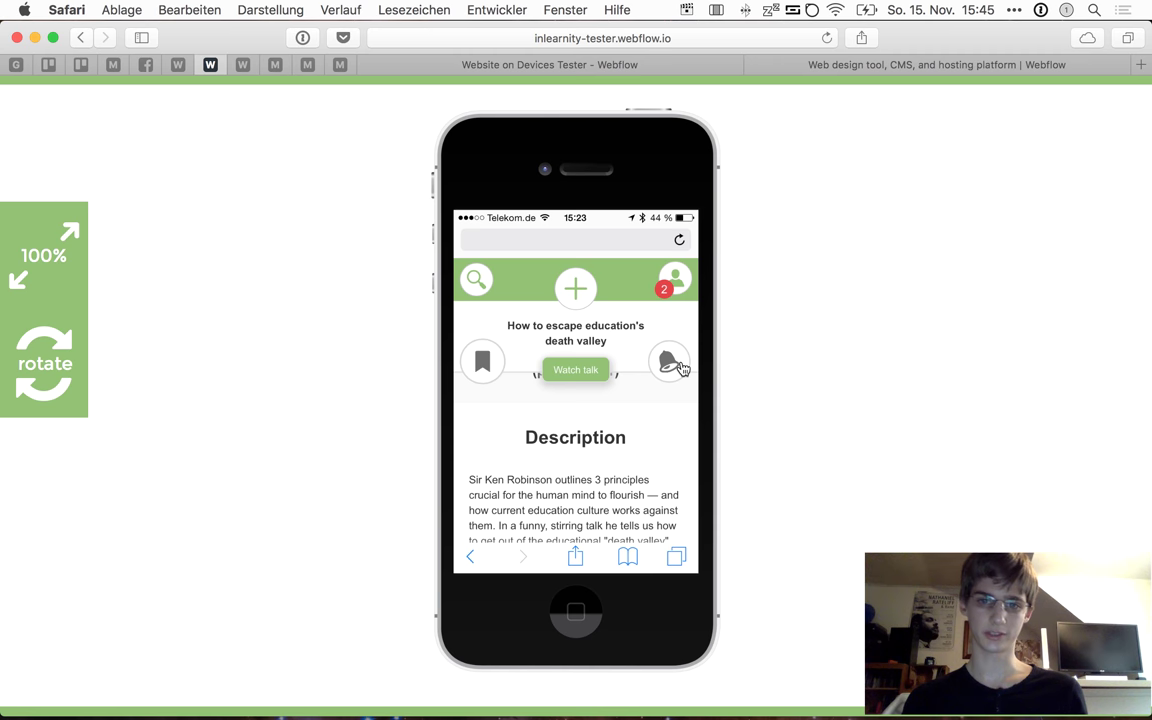
scroll(670, 390, "down", 2)
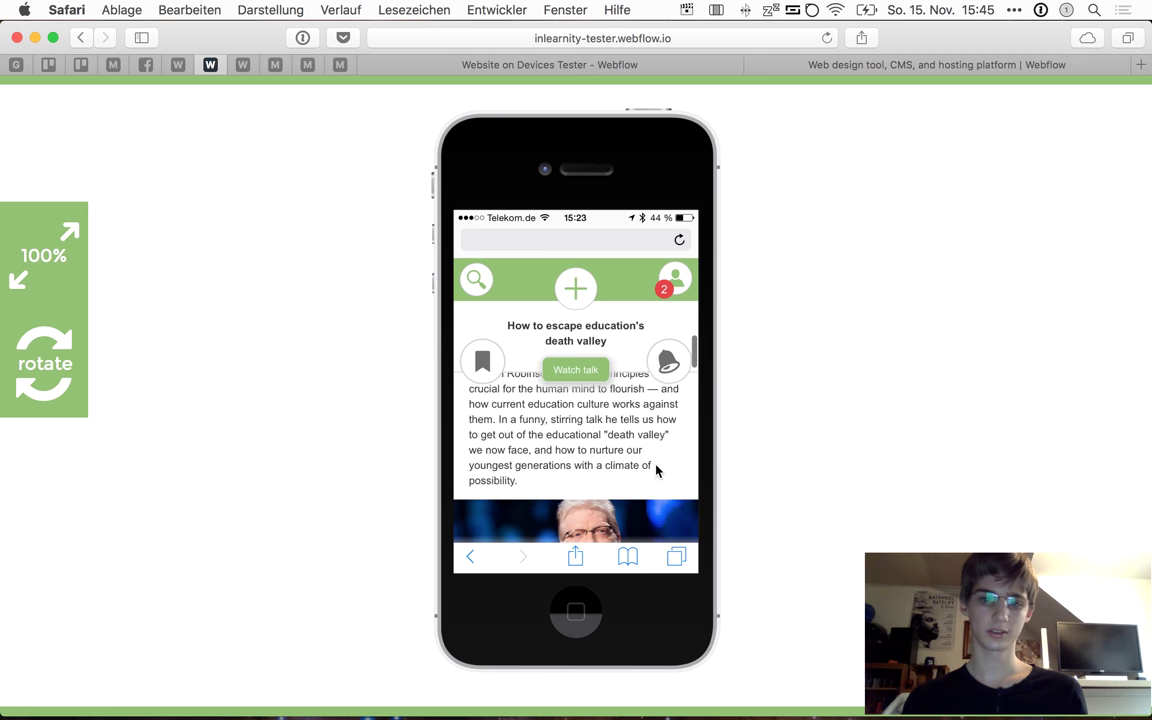
Compare the page's opening section with the compact sticky header shown above the video and Description sections
scroll(590, 417, "up", 5)
scroll(657, 471, "down", 3)
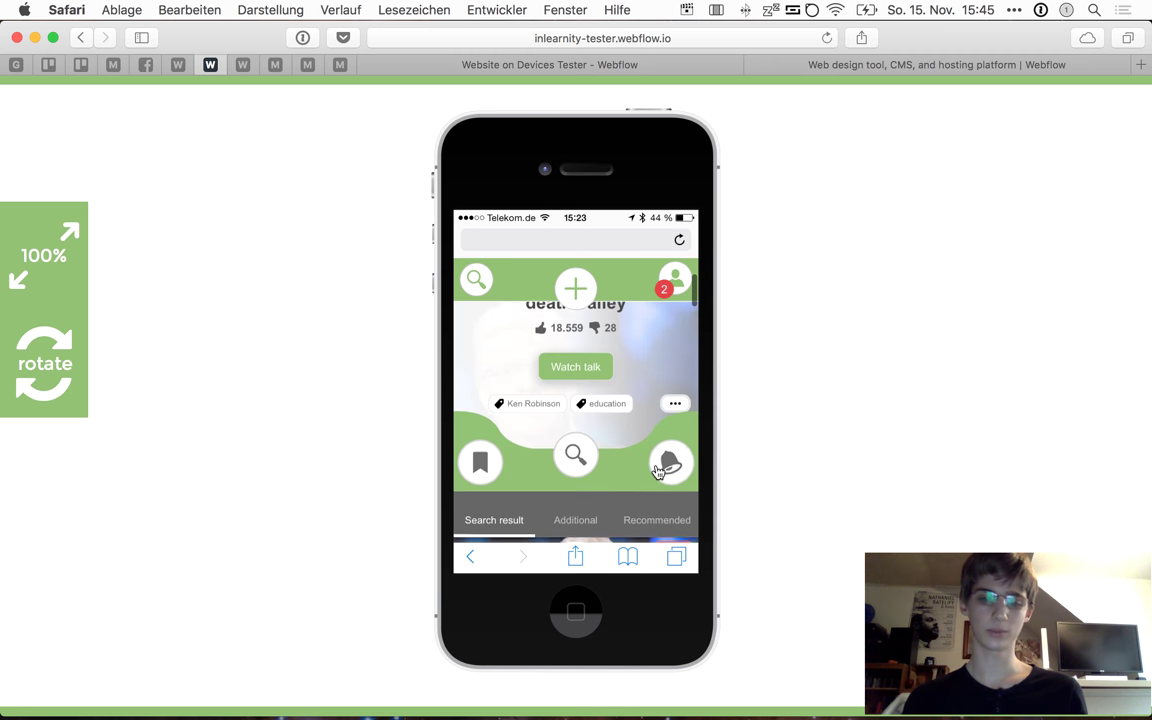
scroll(651, 470, "up", 2)
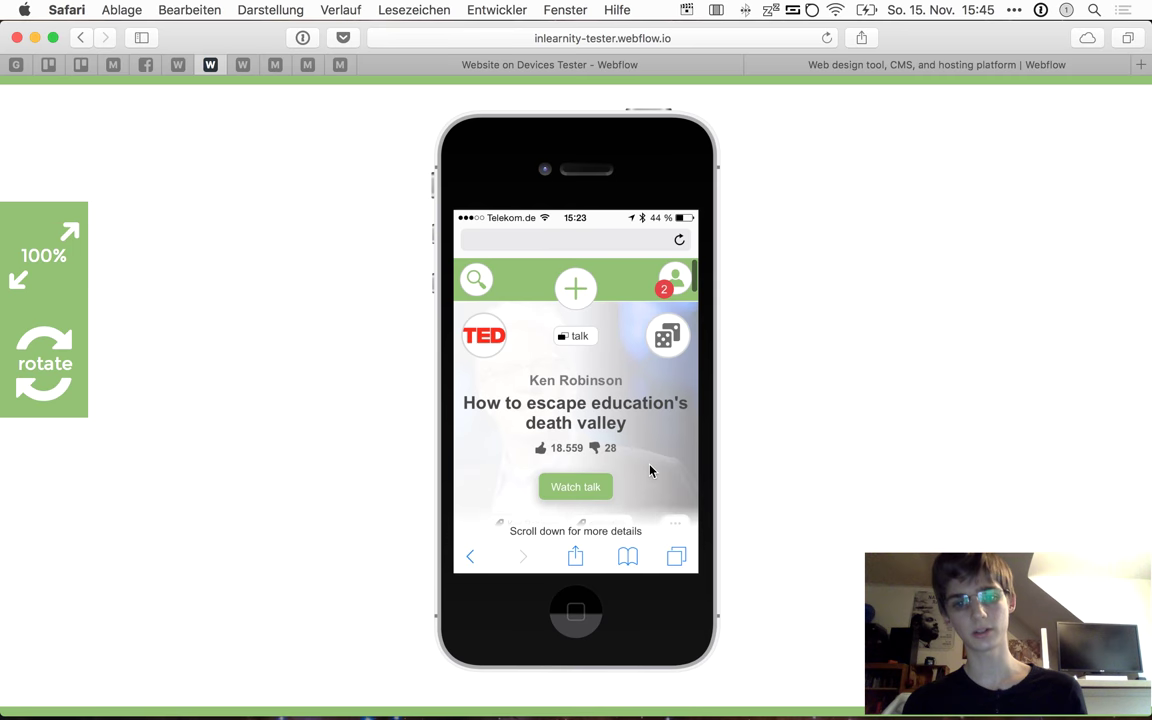
scroll(651, 470, "down", 8)
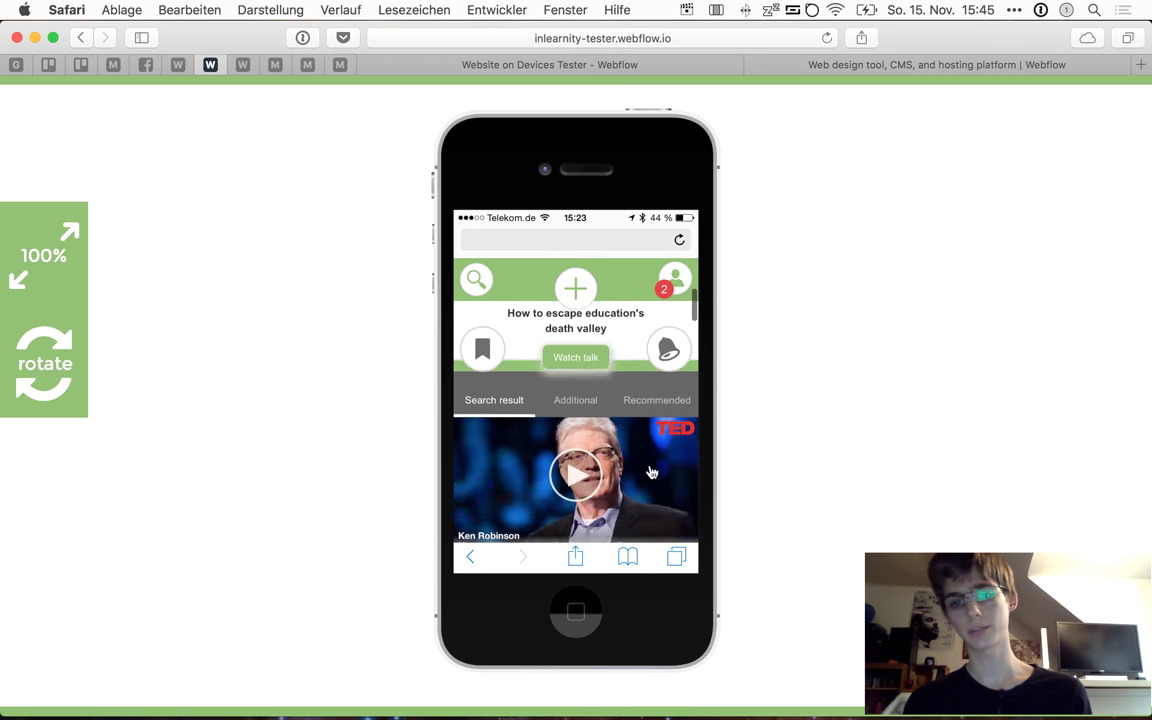
scroll(665, 475, "down", 4)
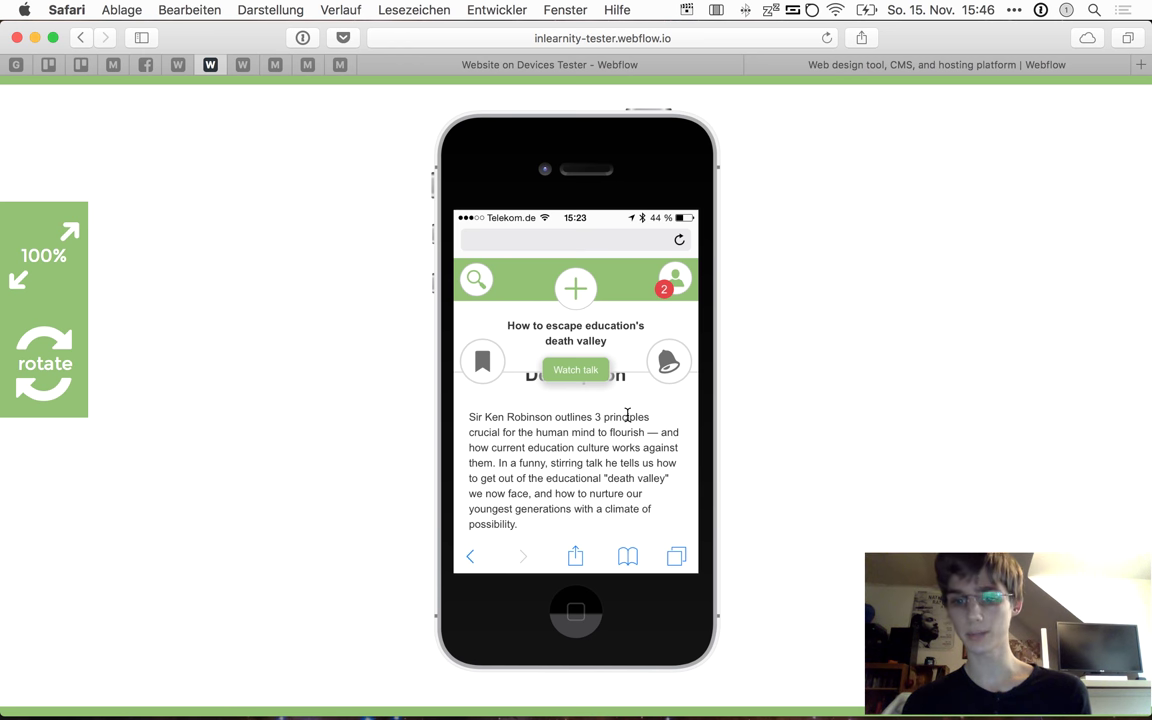
scroll(627, 414, "up", 5)
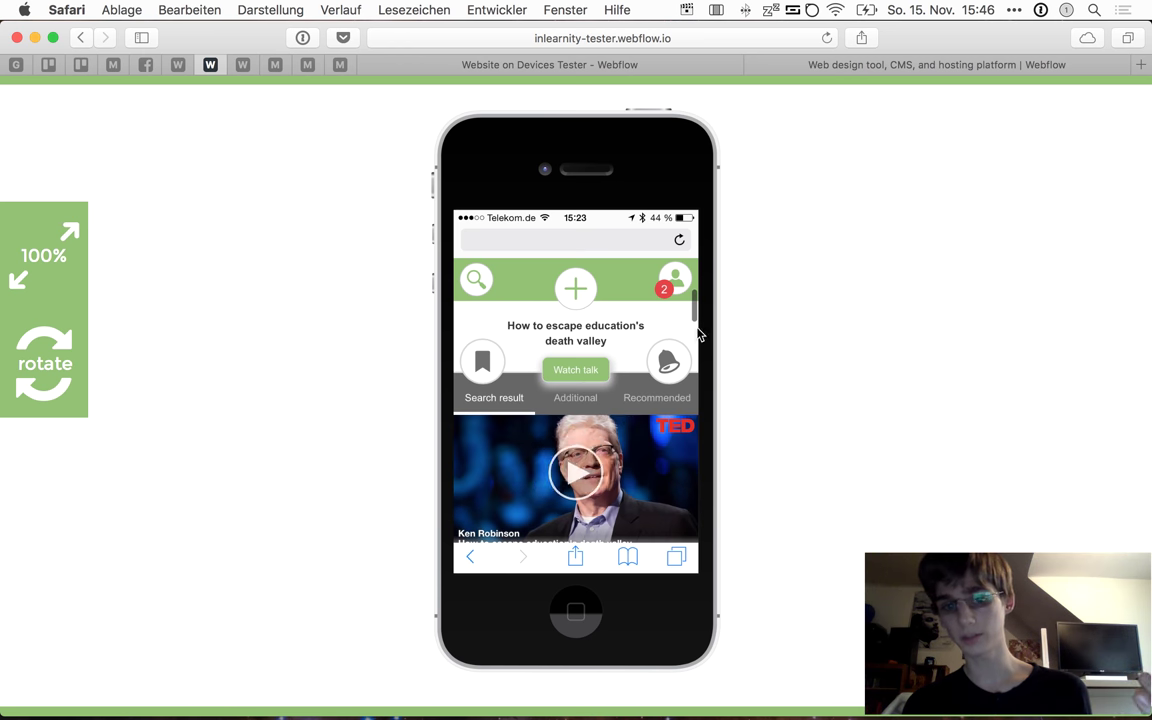
scroll(648, 403, "down", 8)
scroll(635, 445, "up", 10)
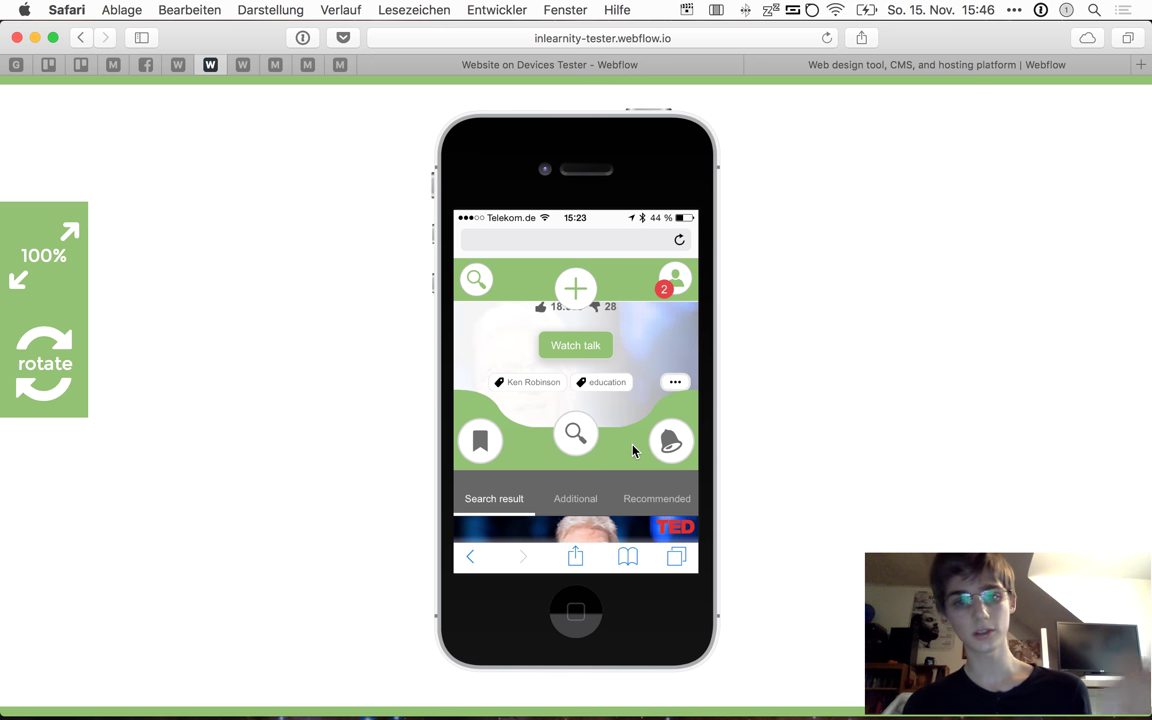
Return to the start of the page and inspect the transition from the title to the search icon and Search result tabs
scroll(632, 451, "up", 1)
scroll(632, 451, "up", 3)
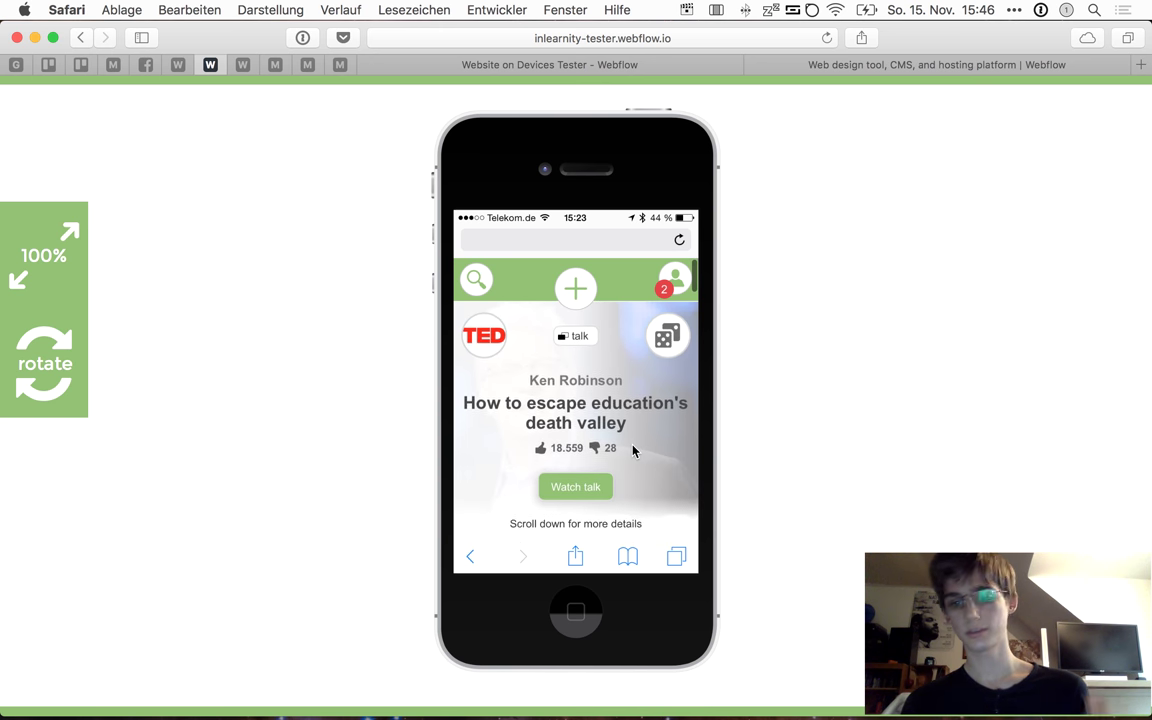
scroll(632, 451, "down", 3)
scroll(632, 451, "up", 3)
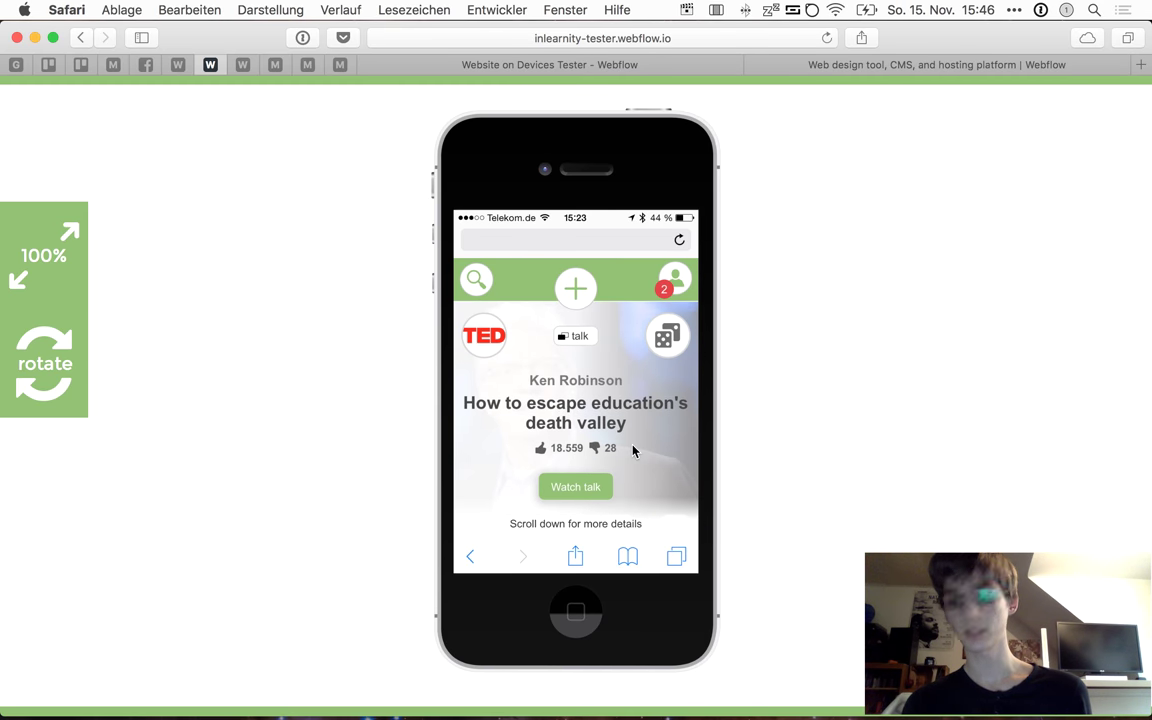
scroll(632, 451, "down", 4)
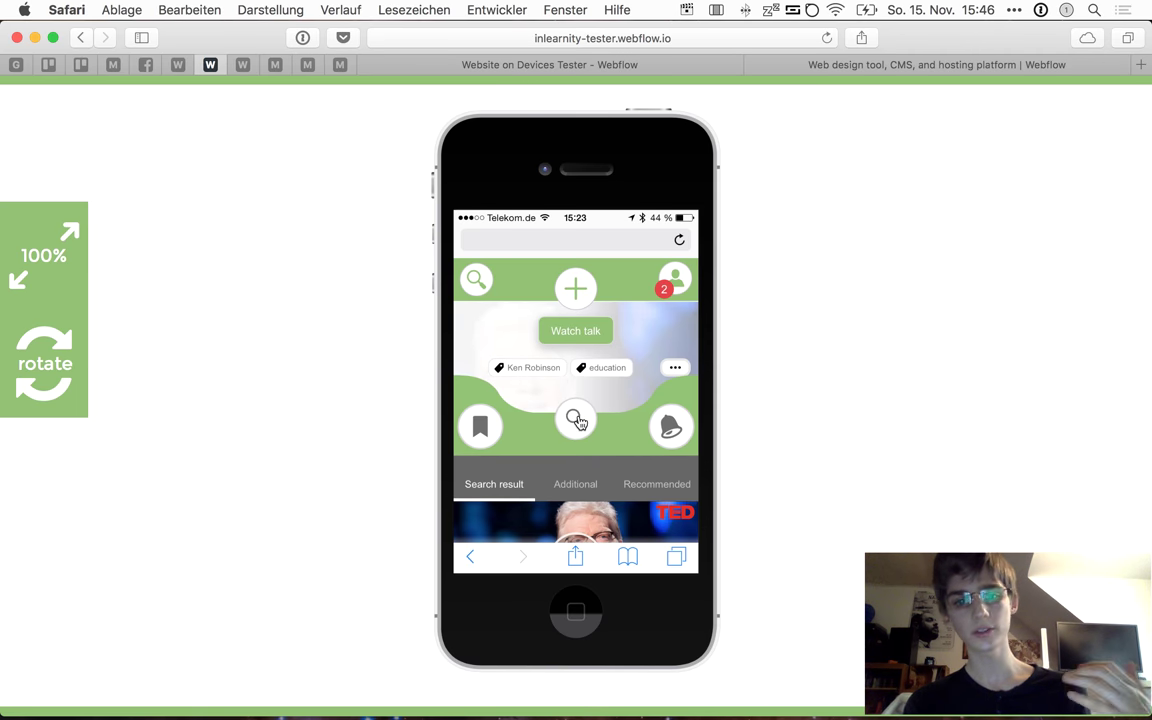
scroll(610, 380, "up", 4)
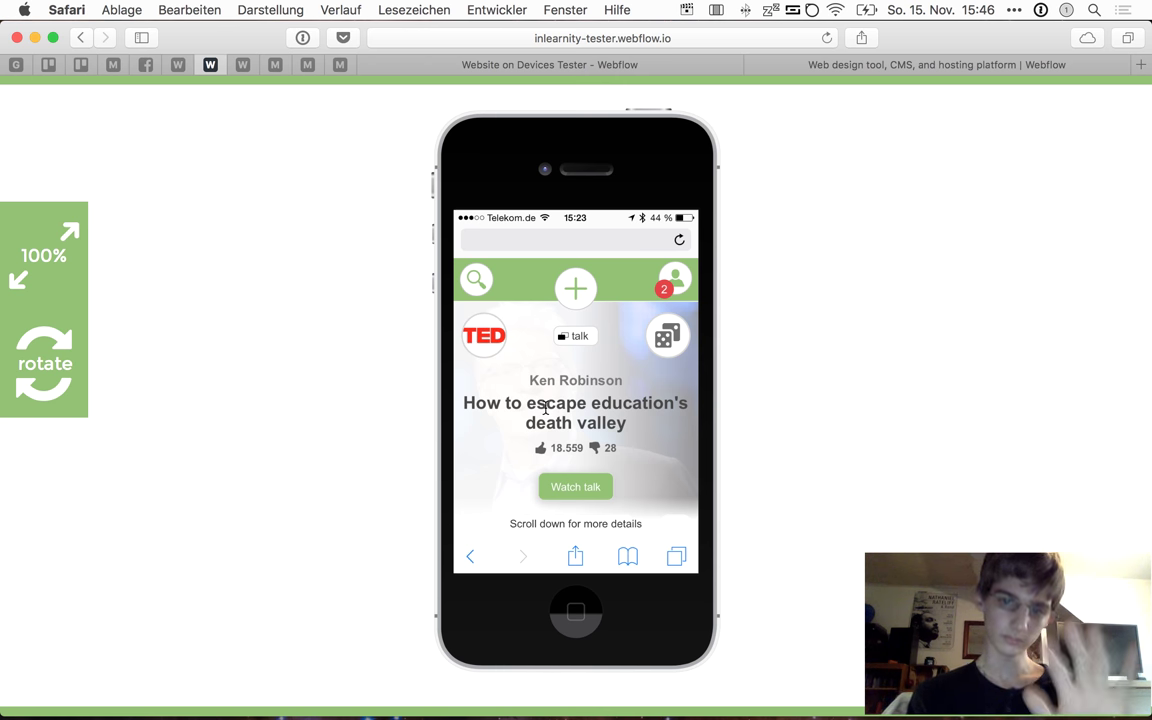
scroll(545, 408, "down", 5)
scroll(545, 412, "up", 5)
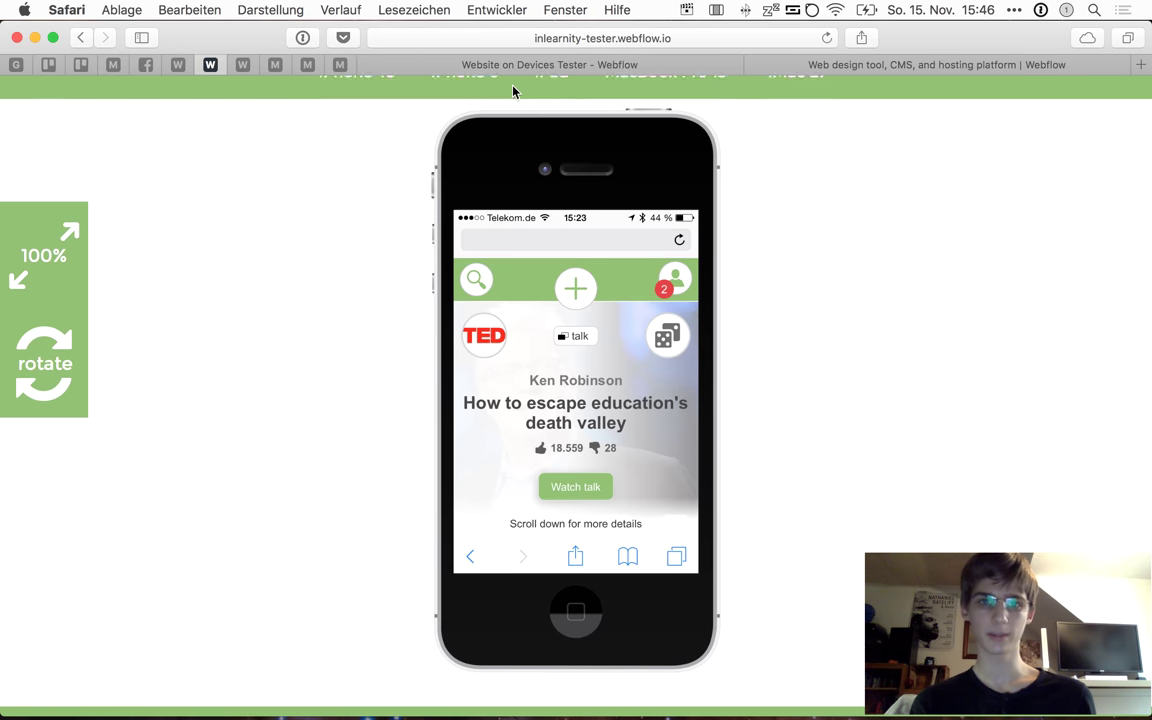
Compare the opening section in the iPhone 6 and iPhone 4S previews, finishing on iPhone 6 with the tabs and video in view
mouse_move(461, 76)
left_click(466, 101)
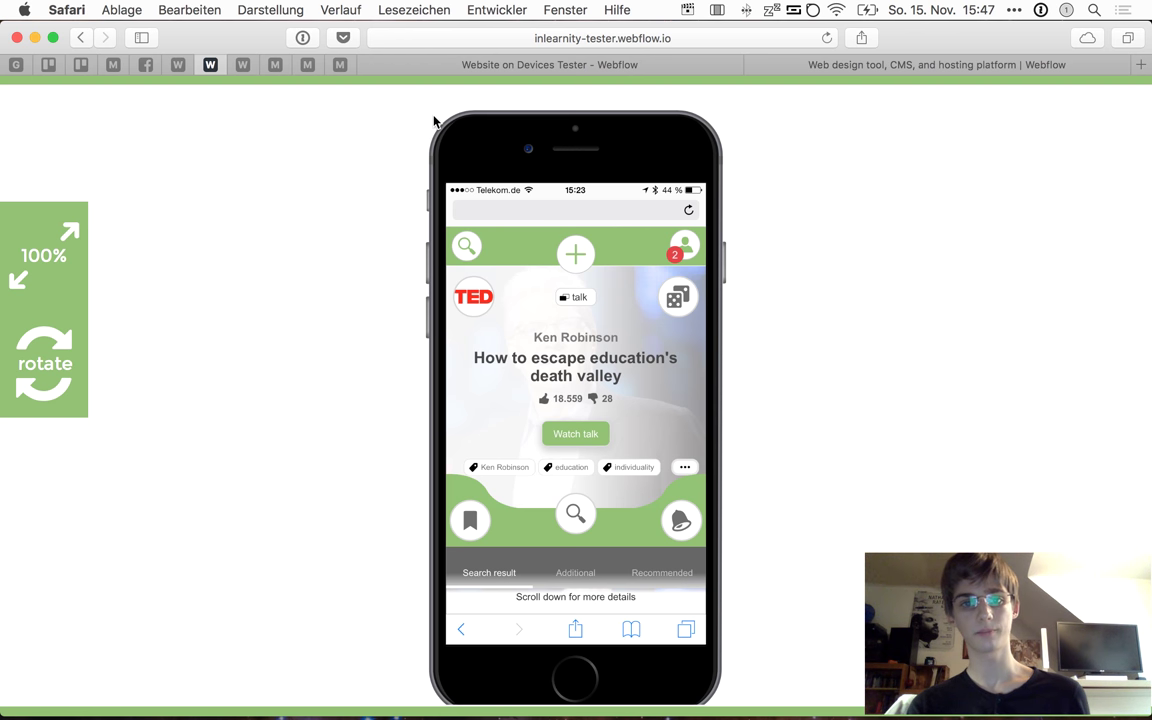
mouse_move(403, 84)
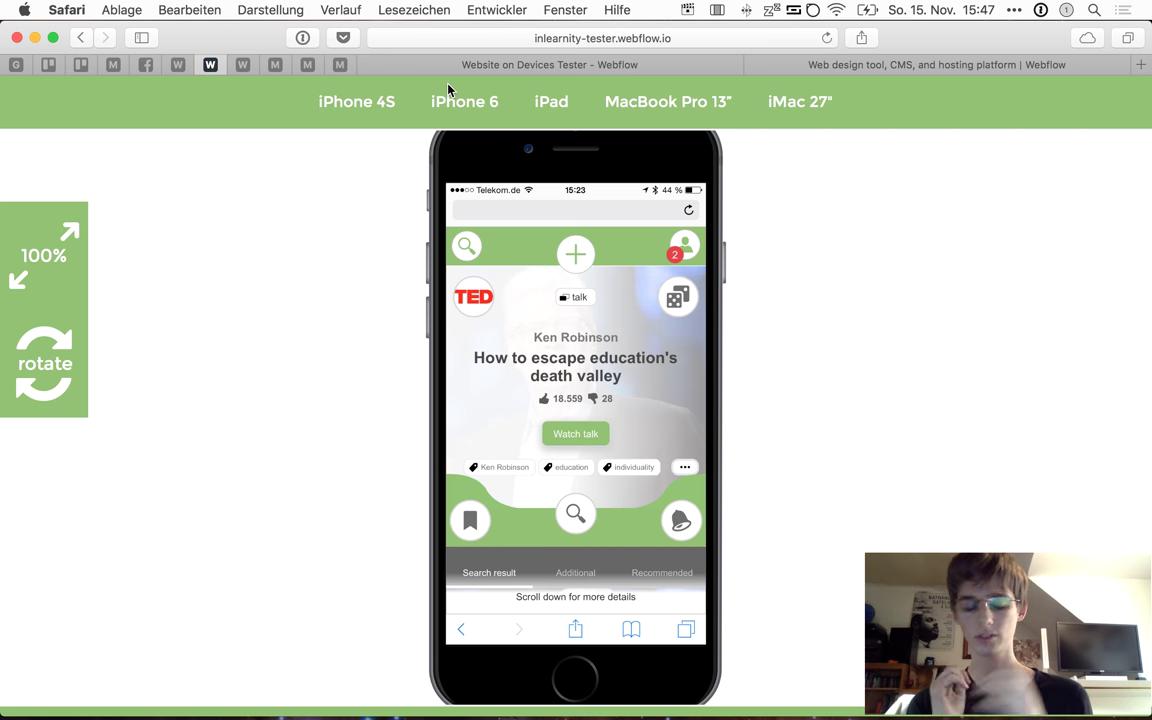
left_click(347, 121)
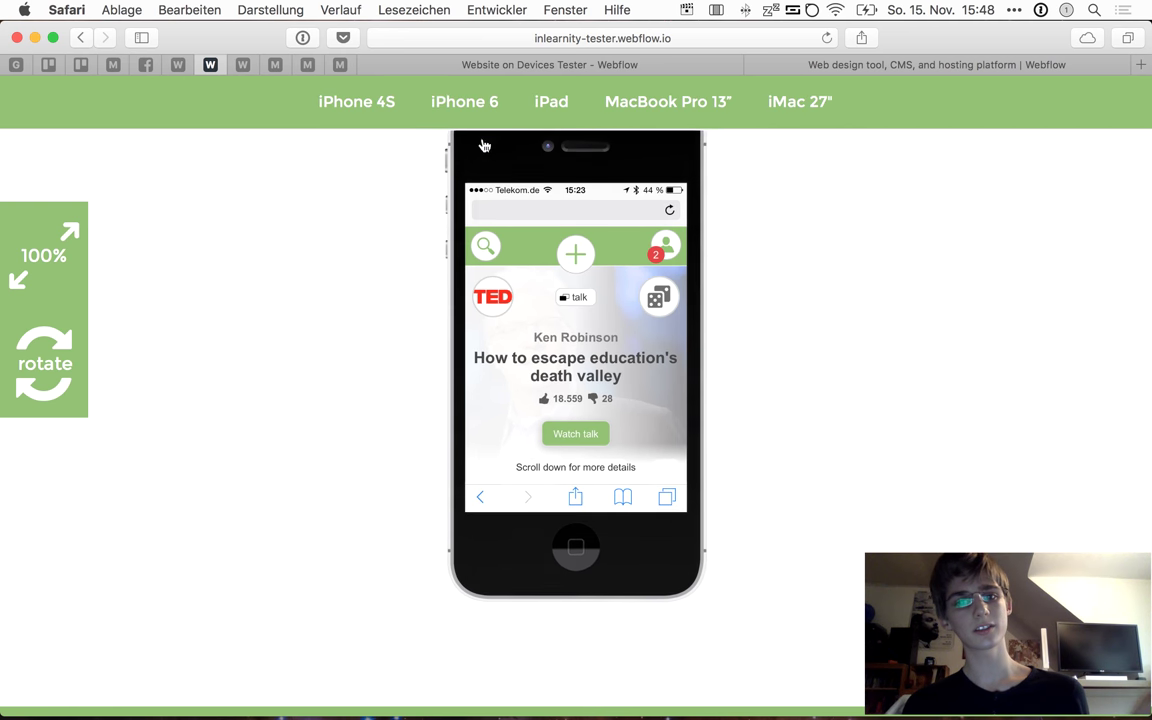
left_click(438, 98)
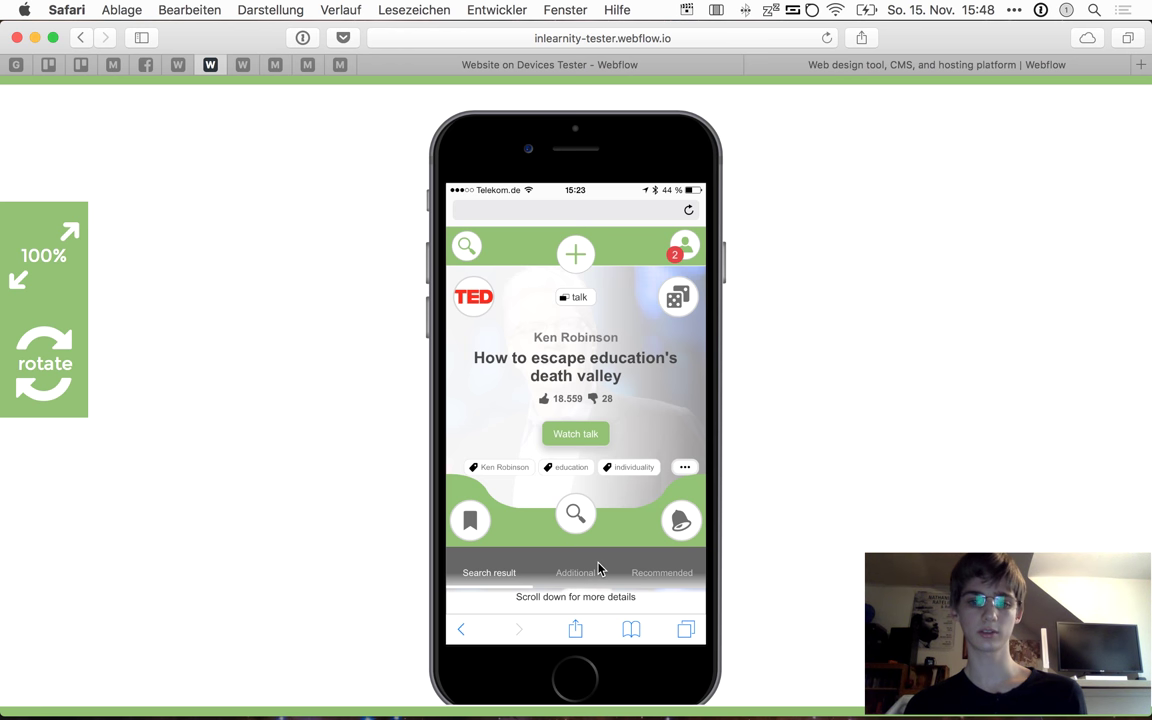
scroll(608, 556, "down", 2)
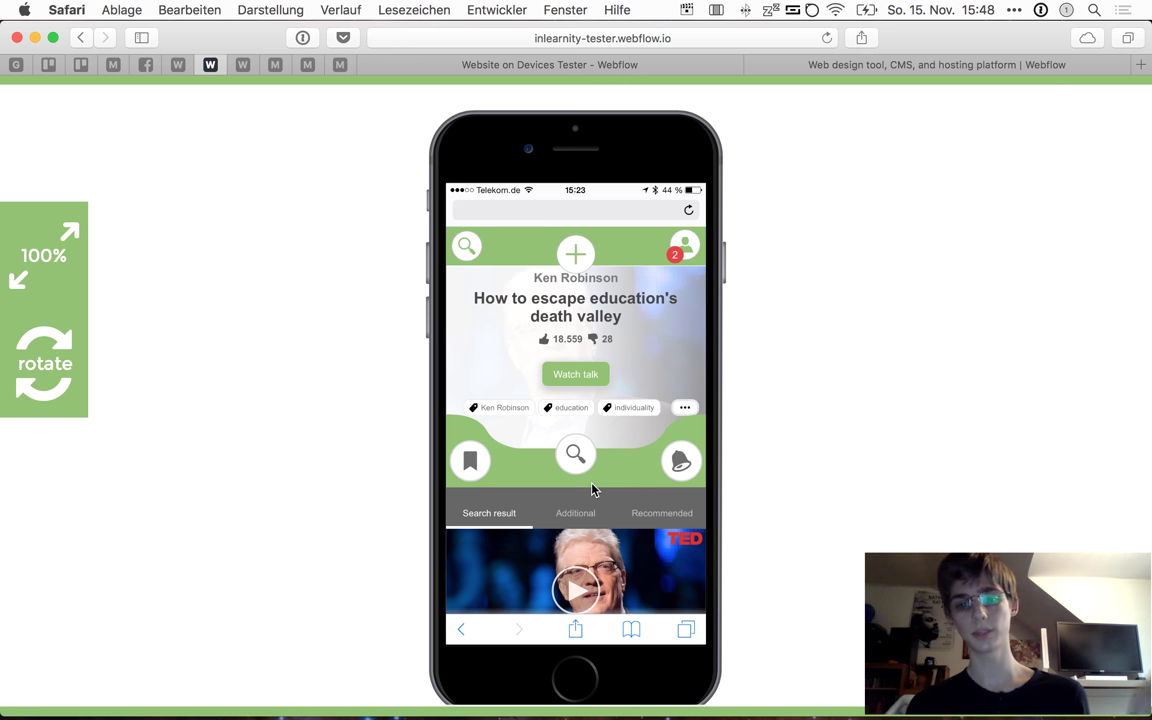
Examine how the talk title and tags lead into the Search result, Additional and Recommended tabs on the iPhone 6
scroll(592, 489, "up", 2)
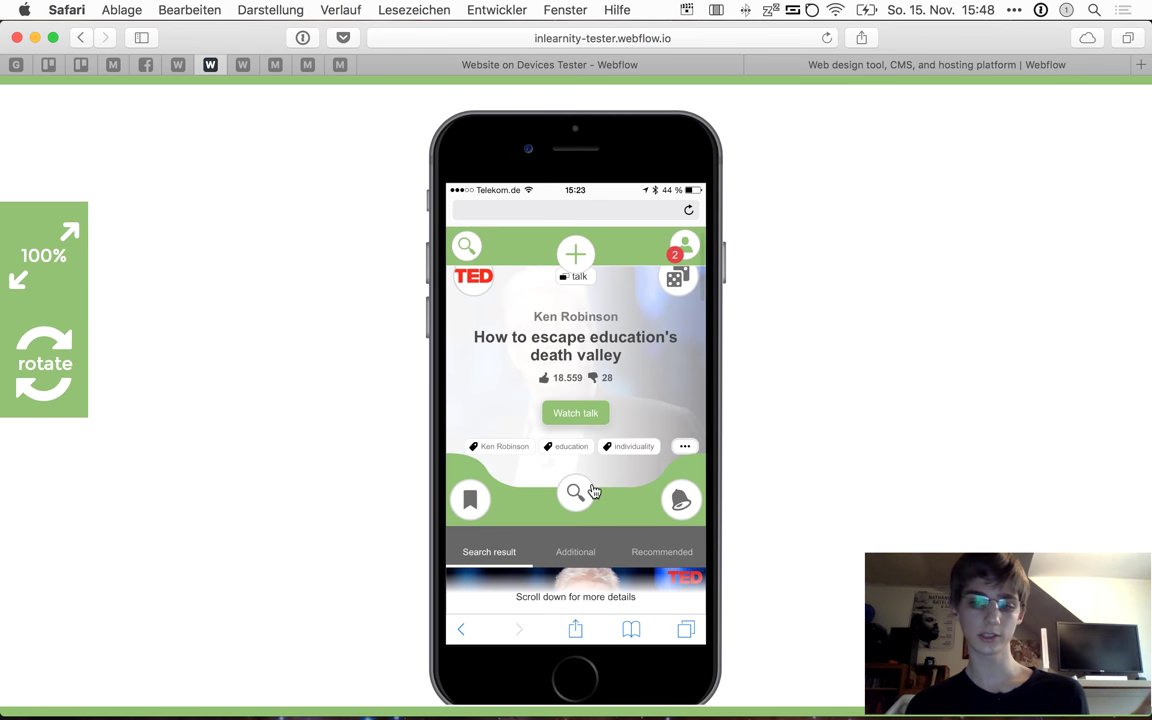
scroll(592, 490, "down", 1)
scroll(592, 489, "down", 1)
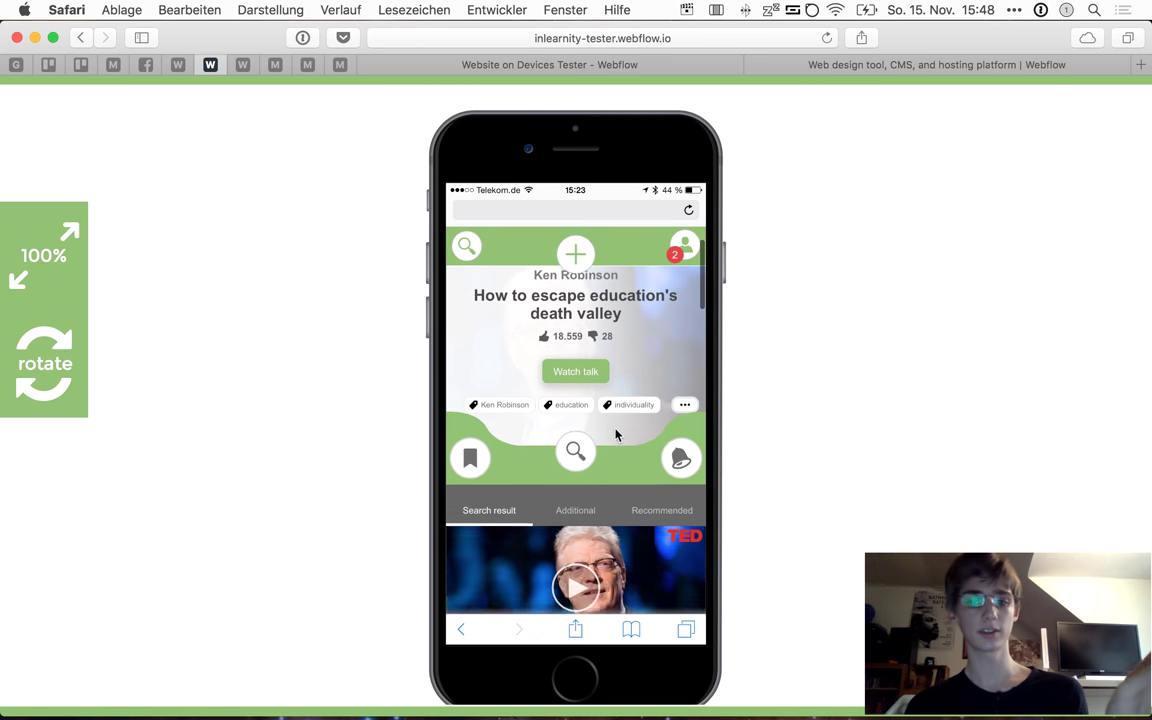
scroll(617, 432, "up", 2)
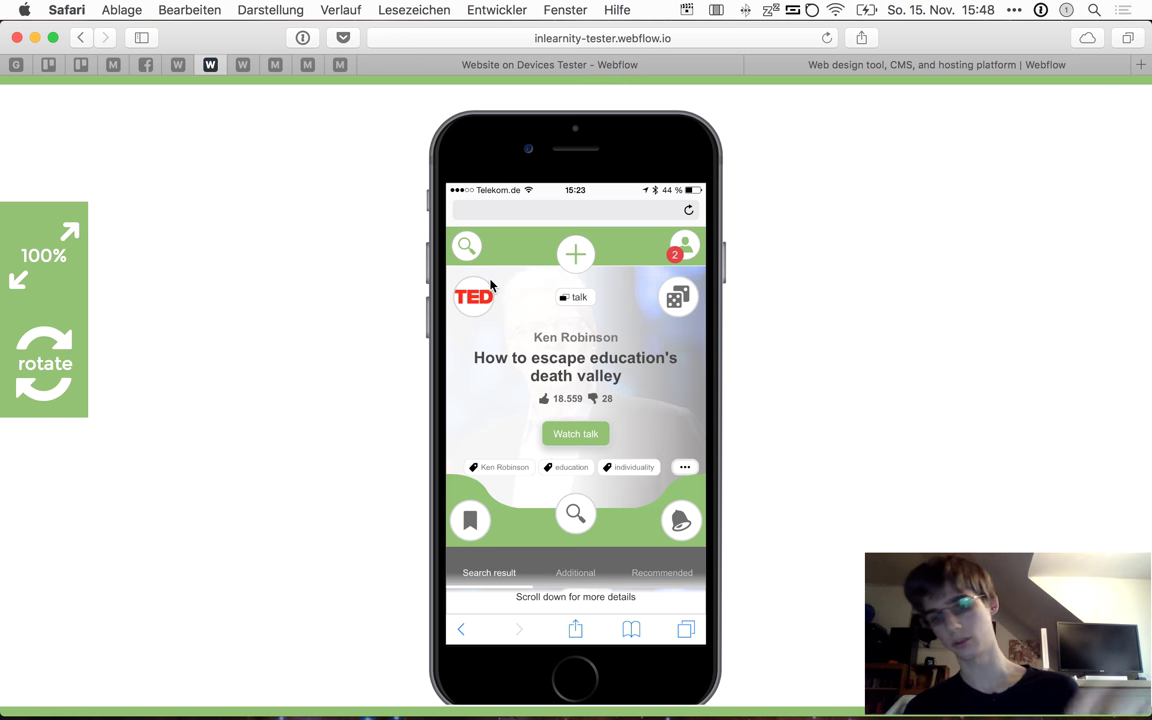
scroll(520, 357, "down", 2)
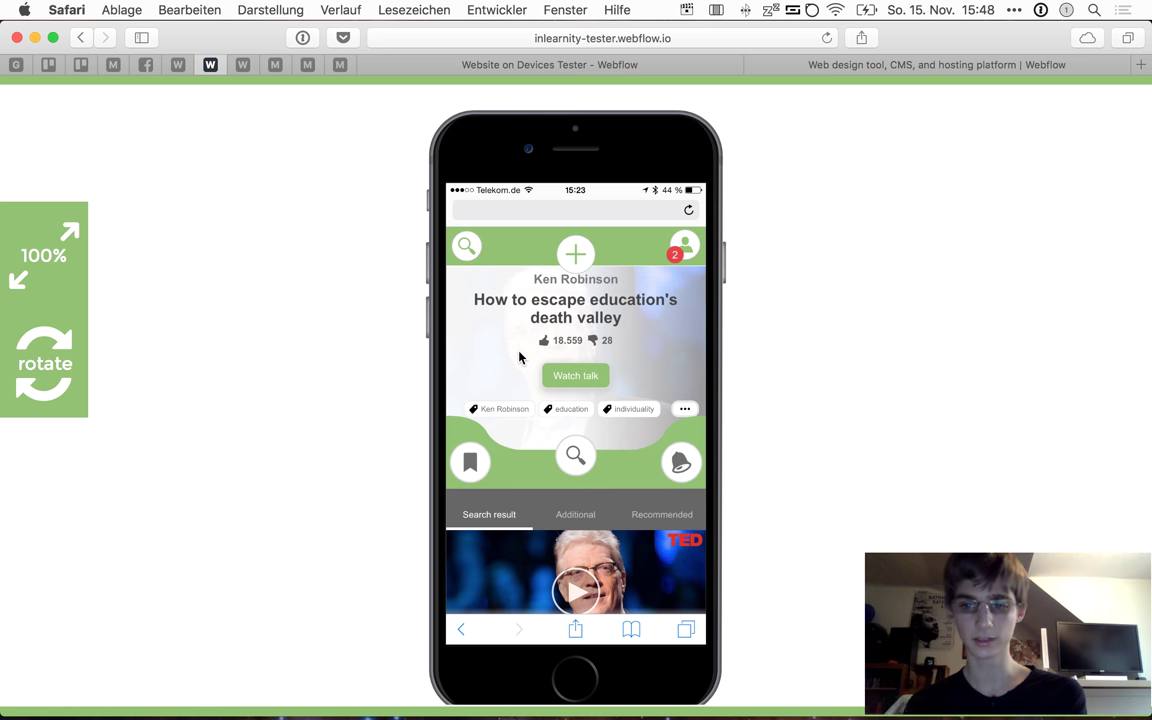
scroll(642, 418, "up", 2)
scroll(642, 418, "down", 3)
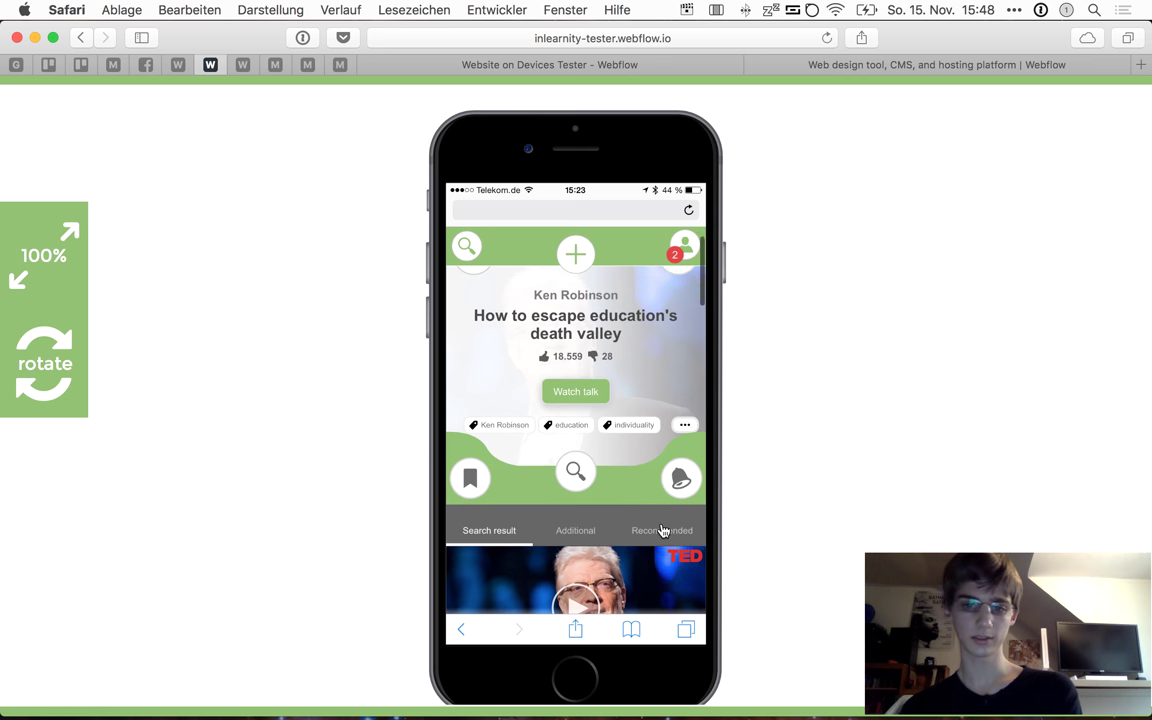
left_click(663, 532)
scroll(663, 532, "up", 3)
left_click(495, 573)
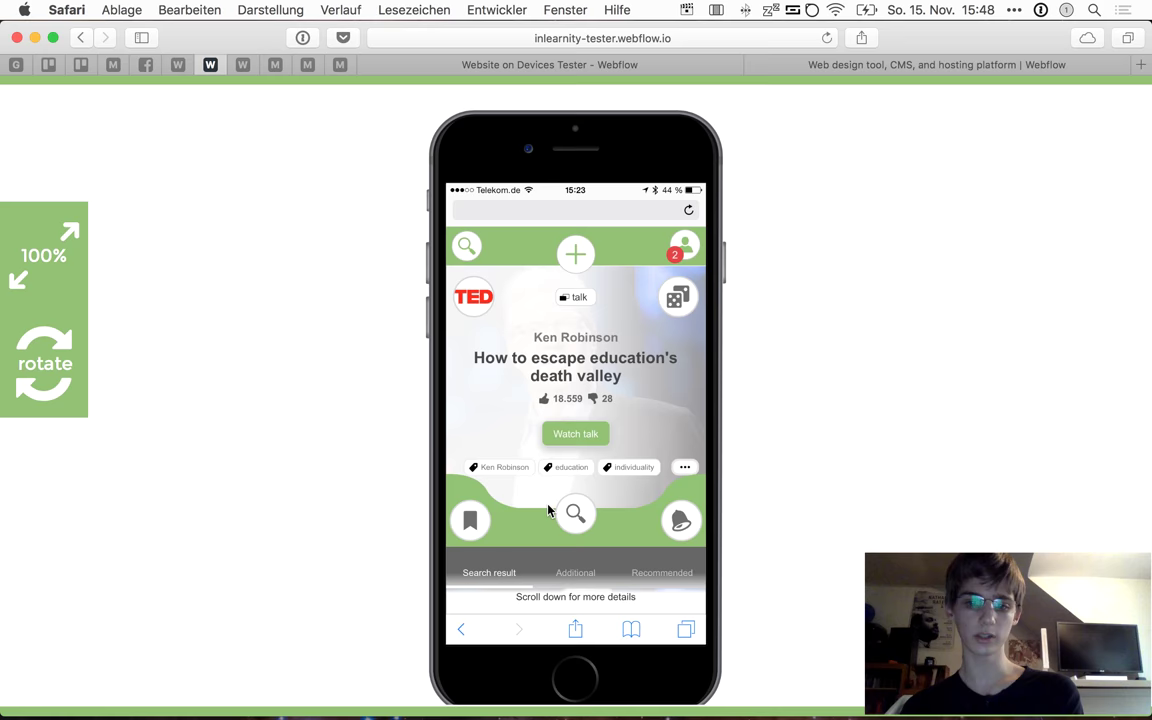
Check the tabs, video and compact sticky header below the opening section, and return to the start of the page
scroll(580, 473, "down", 5)
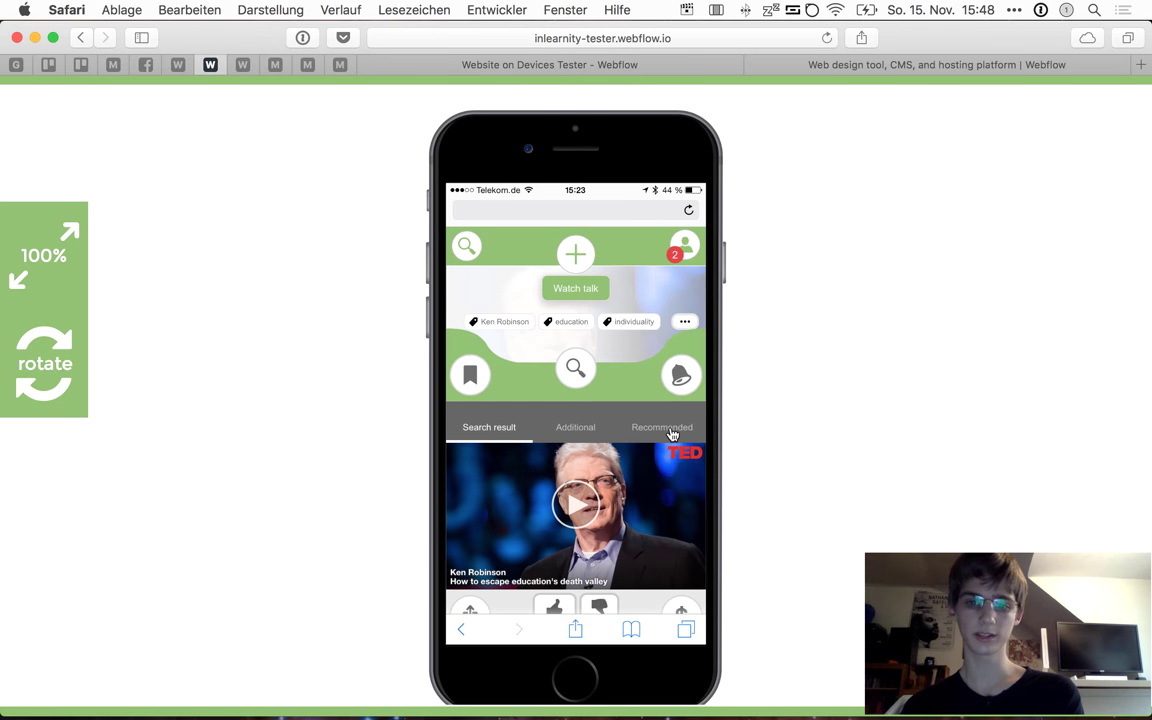
scroll(672, 435, "down", 3)
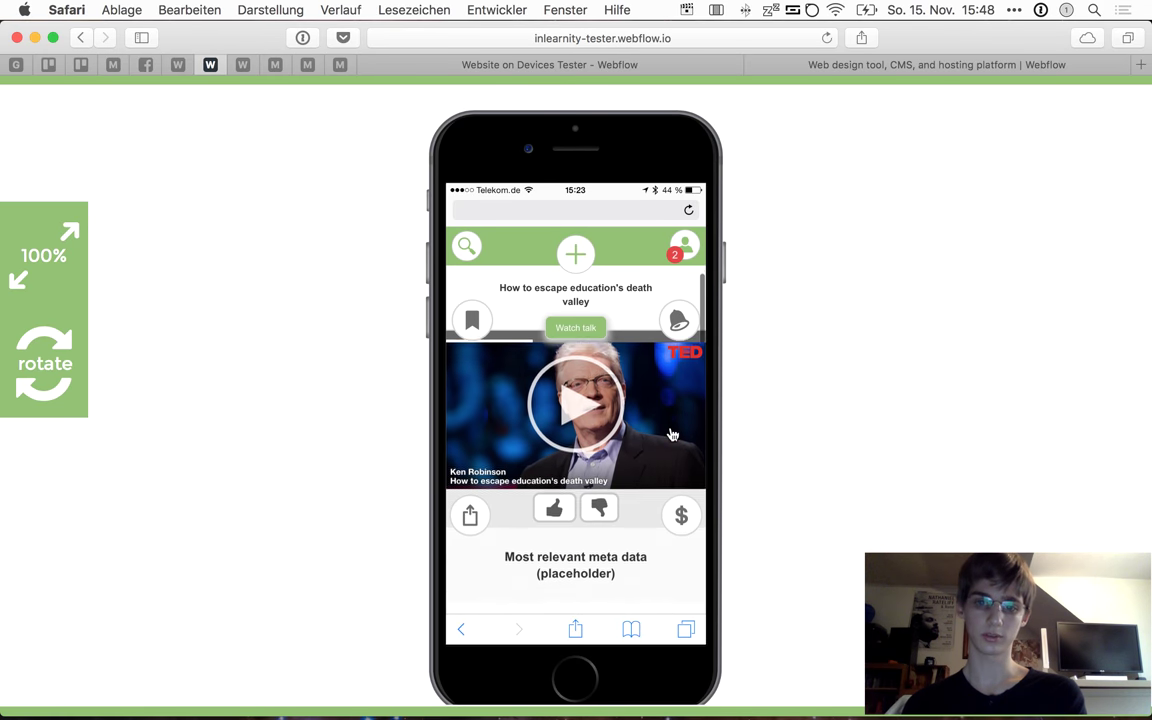
scroll(672, 435, "up", 3)
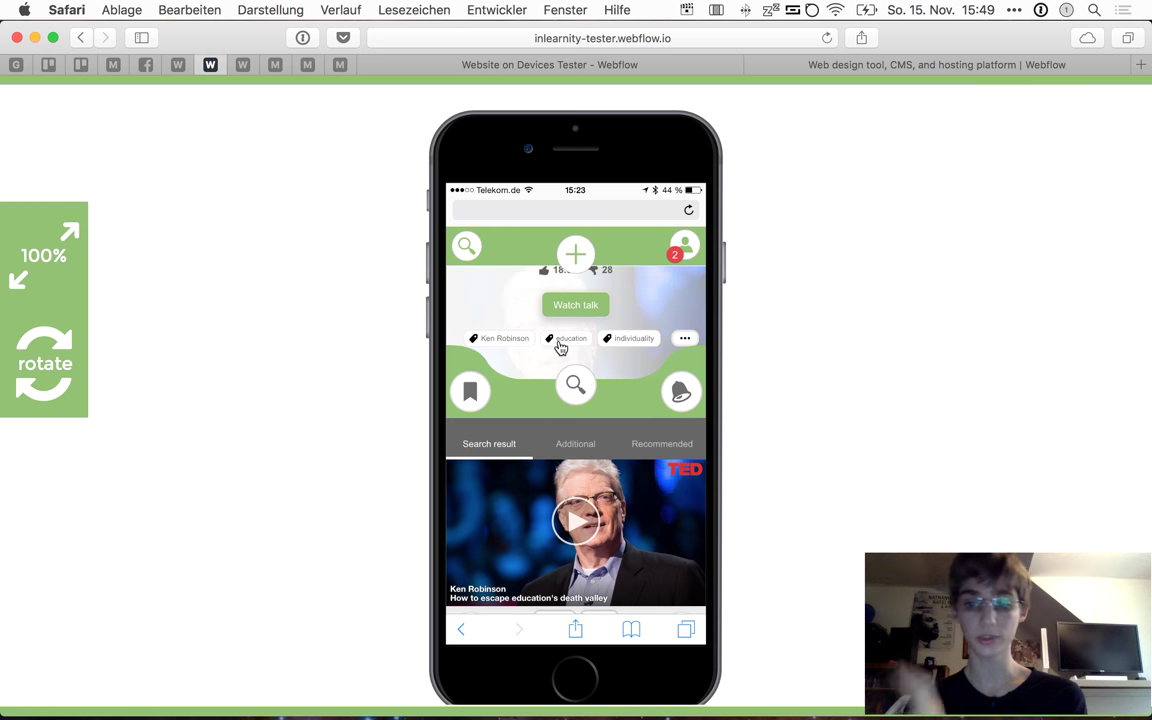
scroll(560, 346, "up", 1)
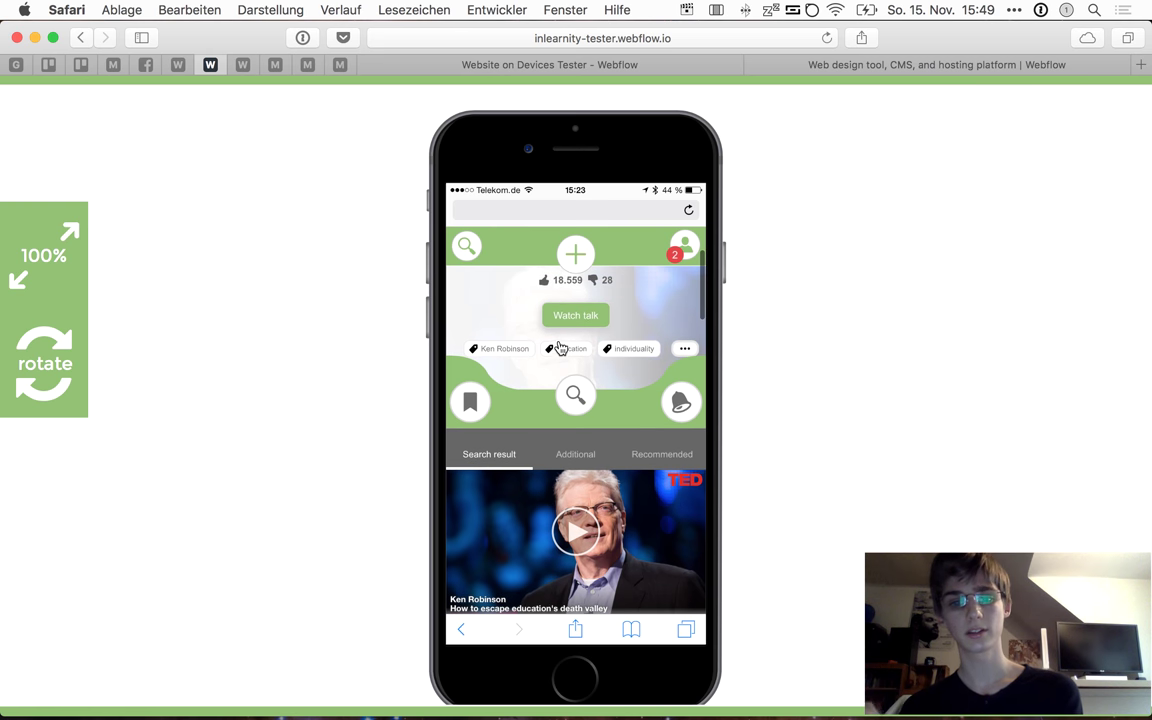
scroll(646, 463, "up", 2)
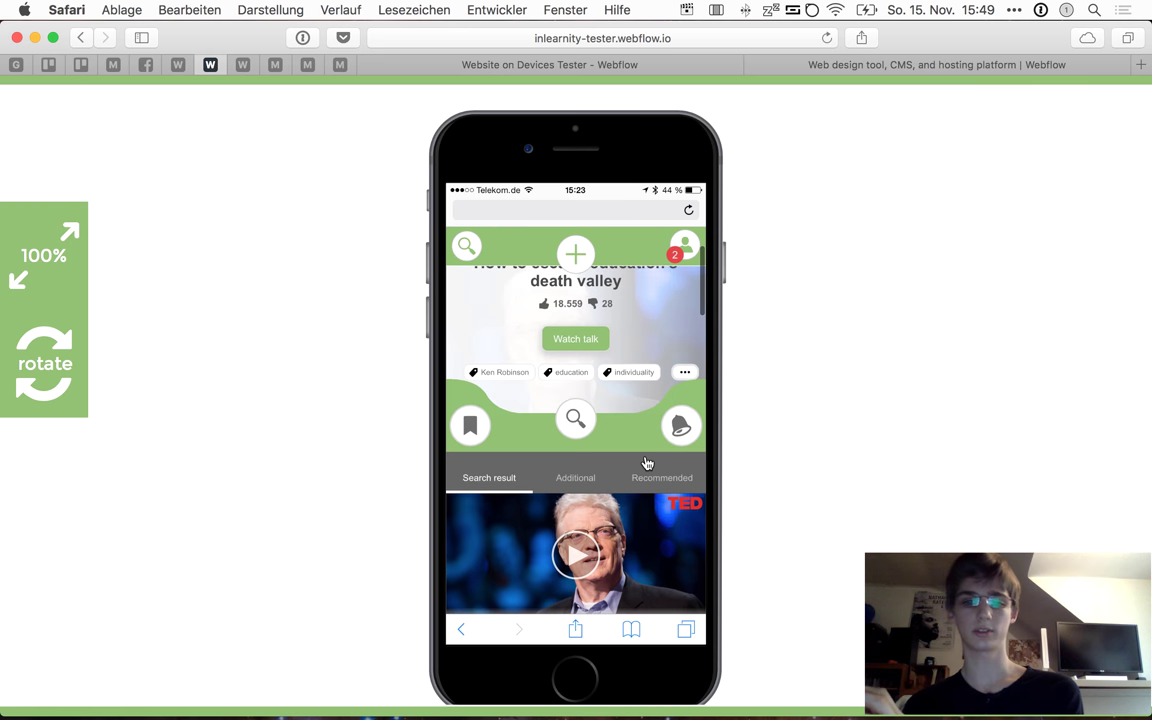
scroll(646, 463, "up", 5)
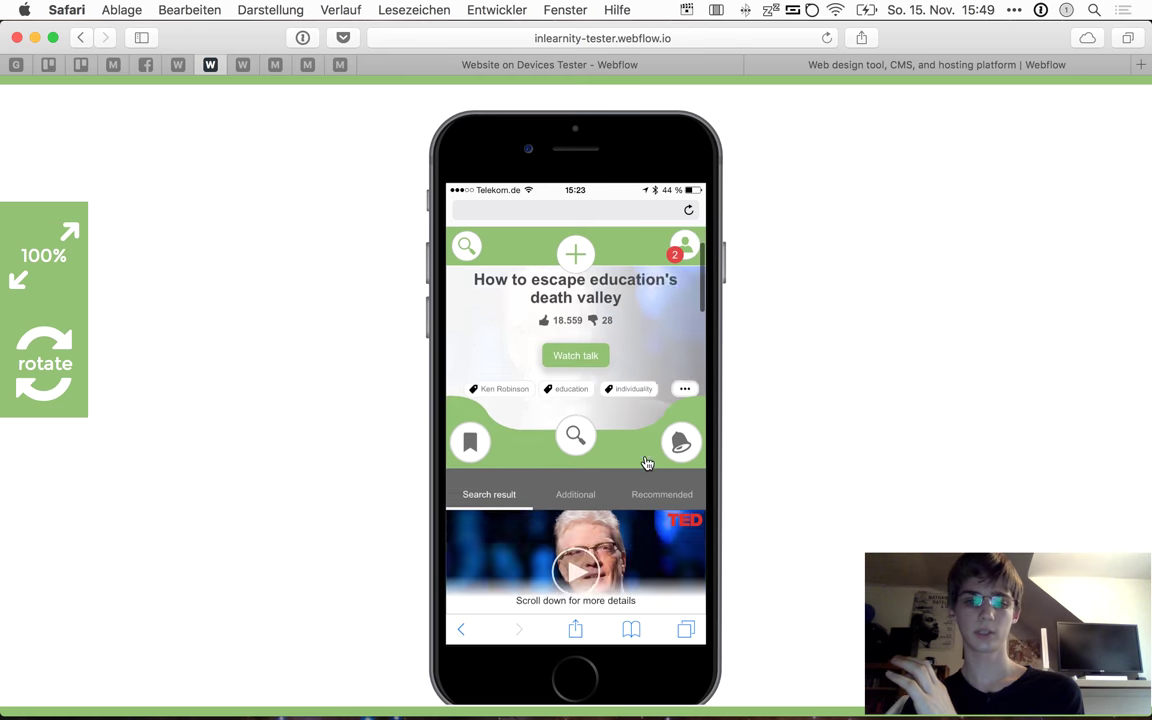
scroll(646, 463, "up", 3)
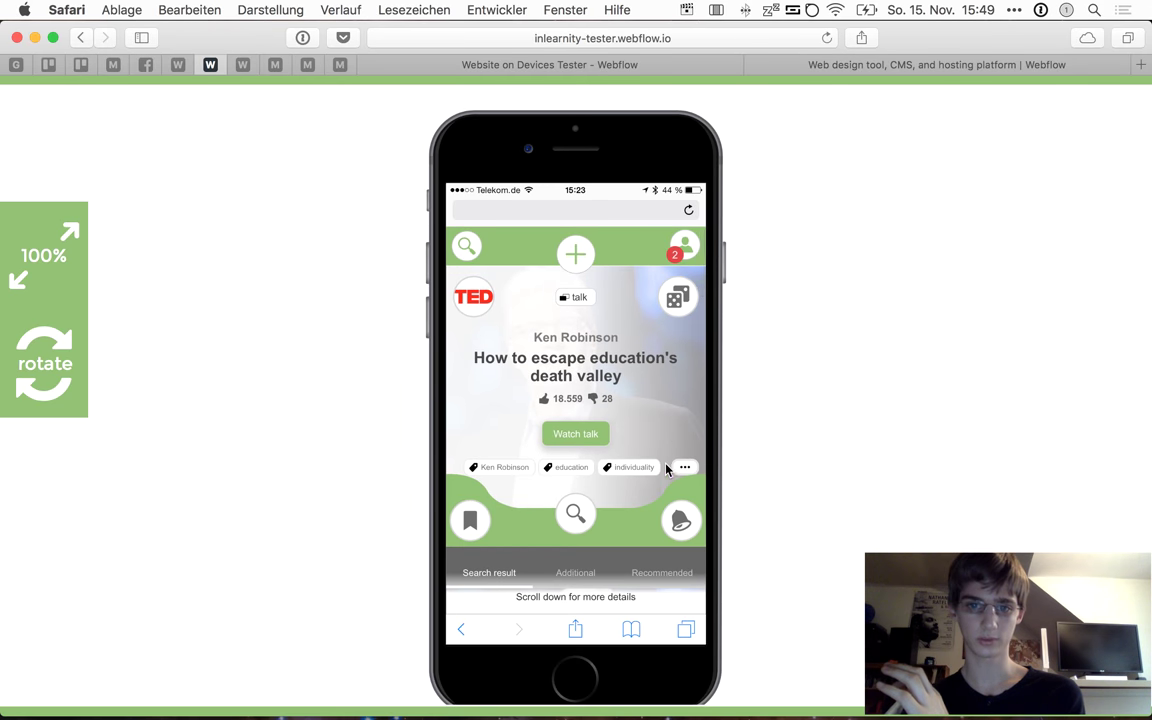
Inspect the bookmark, search and bell controls between the opening section and the video, ending at the start of the page
scroll(668, 470, "down", 8)
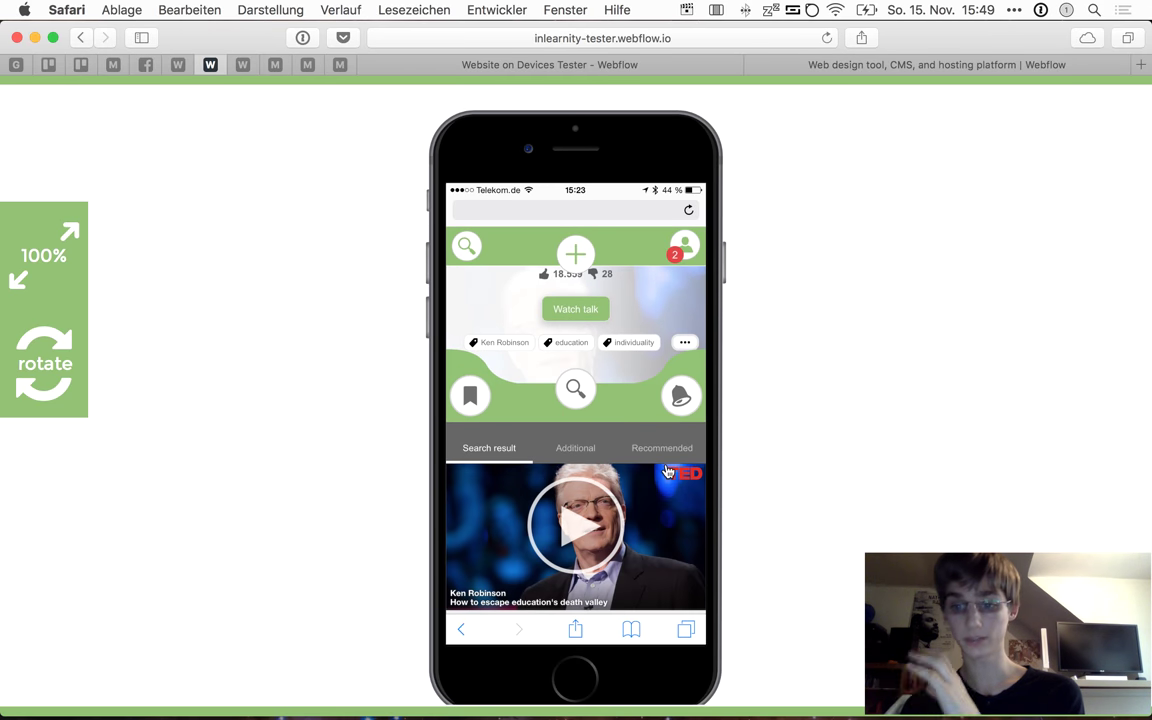
scroll(668, 471, "up", 3)
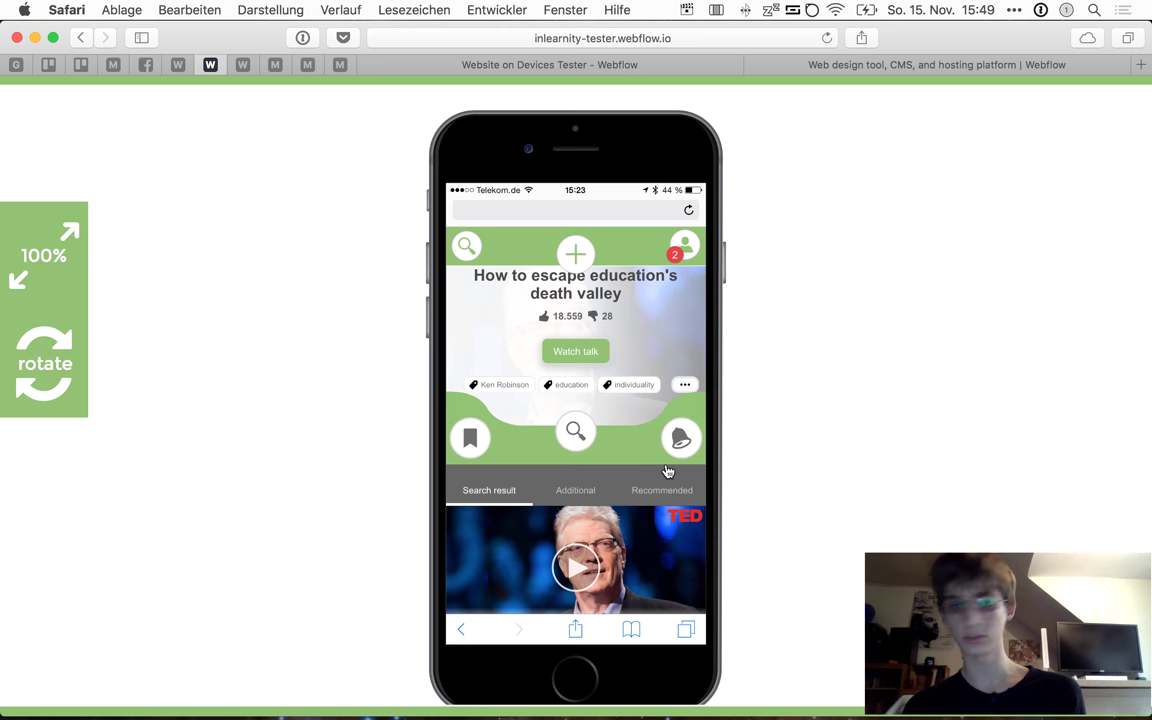
scroll(579, 375, "up", 2)
scroll(572, 371, "down", 2)
scroll(572, 371, "down", 2)
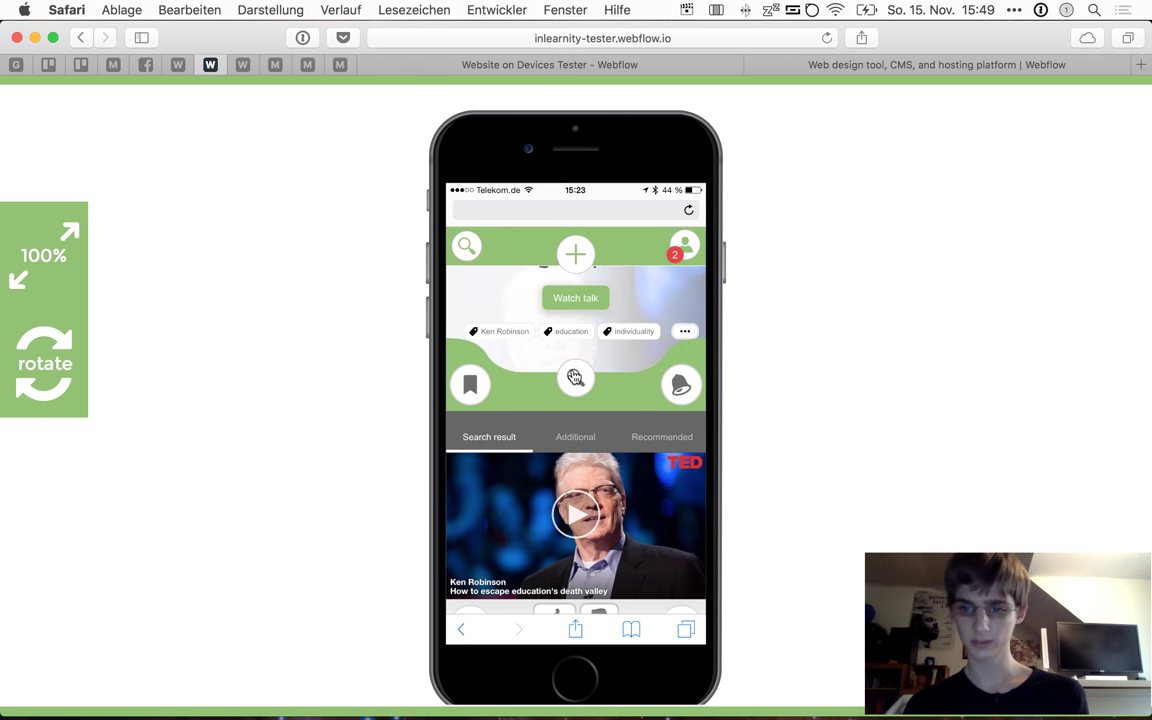
scroll(574, 377, "up", 1)
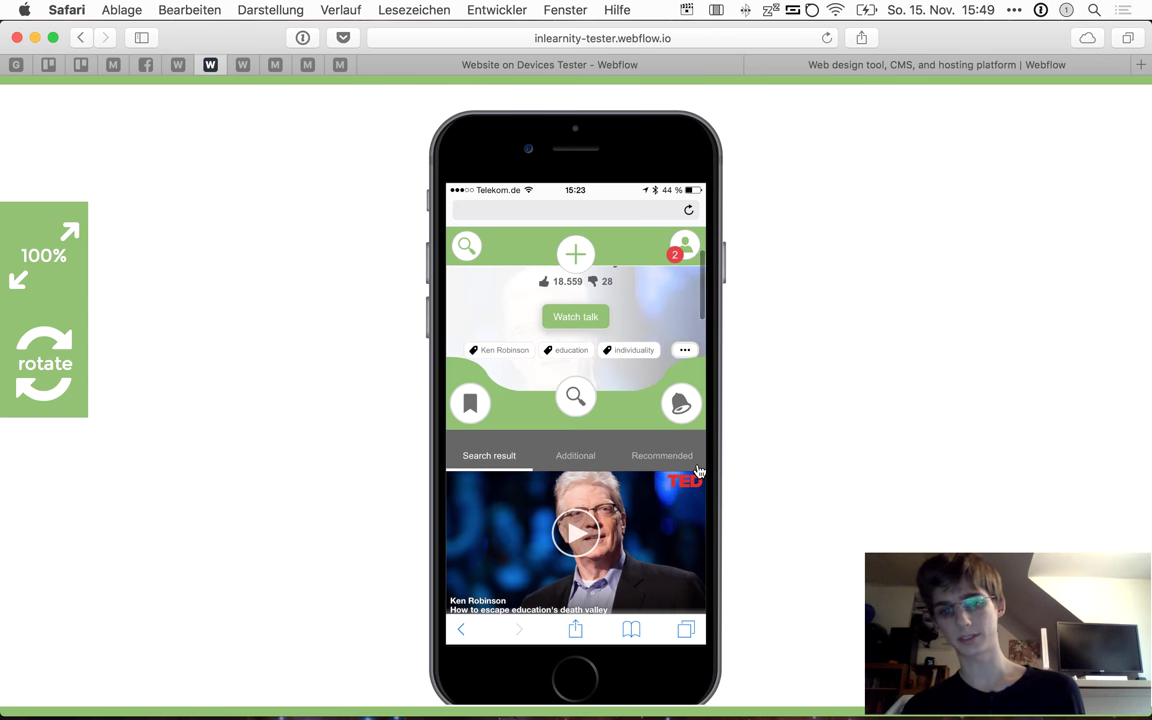
scroll(698, 472, "up", 3)
scroll(698, 472, "up", 1)
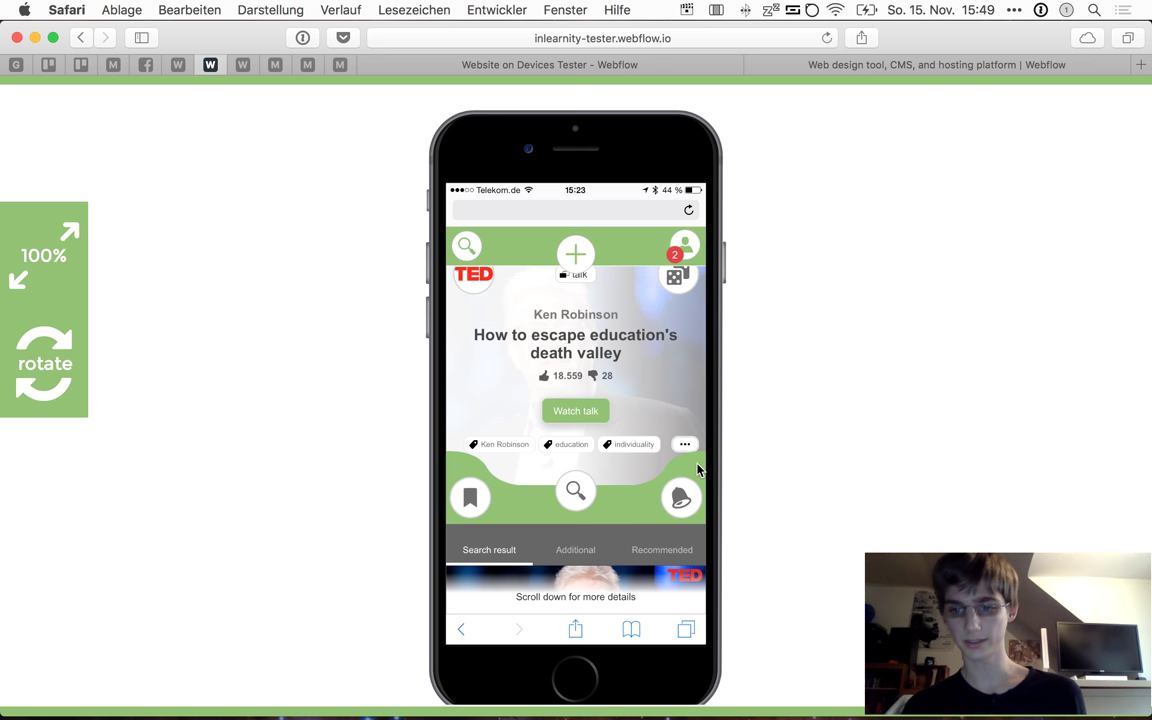
scroll(698, 470, "up", 2)
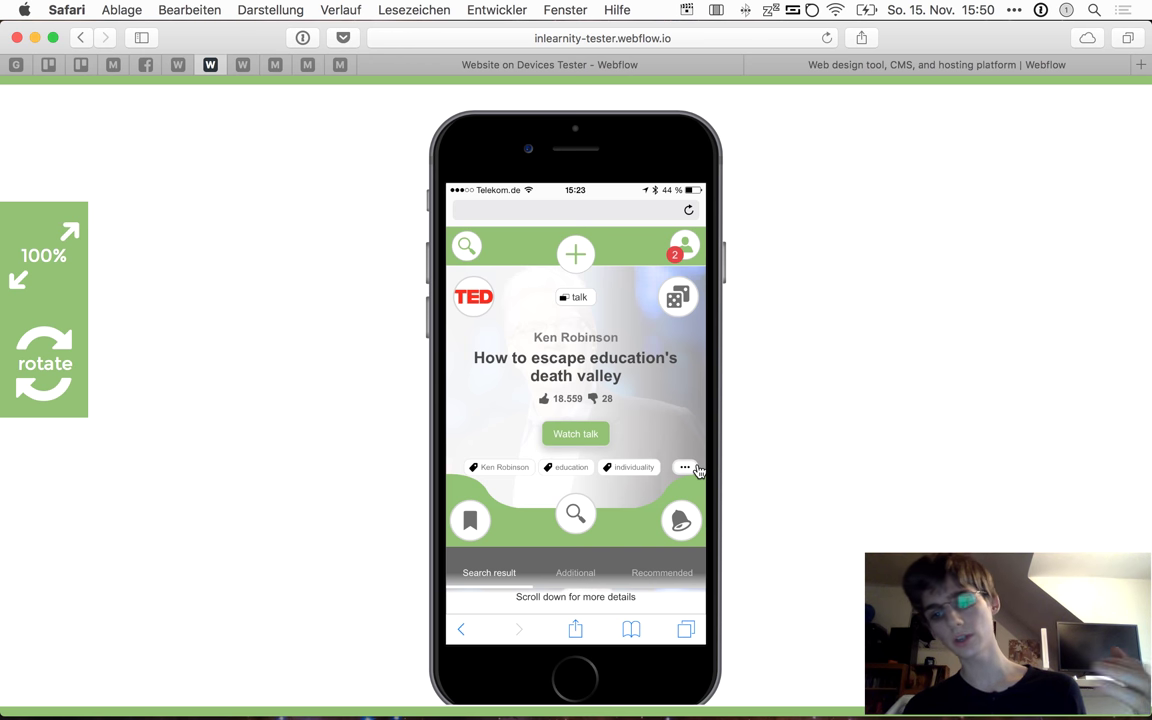
scroll(697, 470, "down", 3)
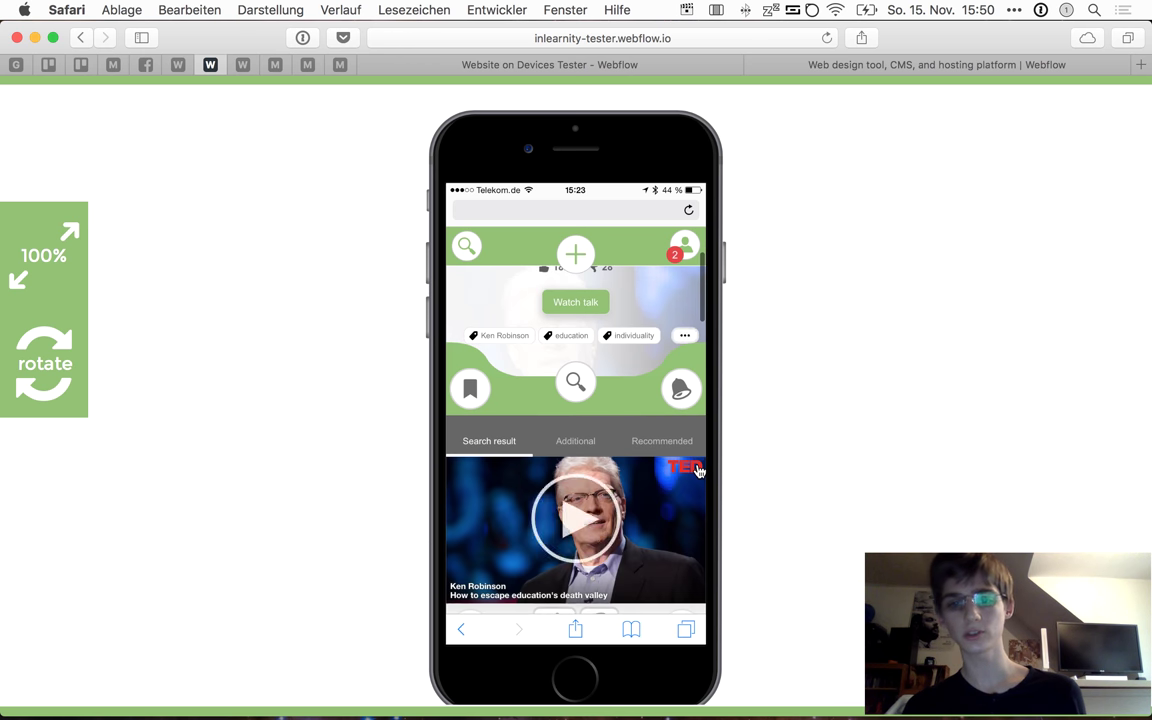
scroll(655, 420, "up", 3)
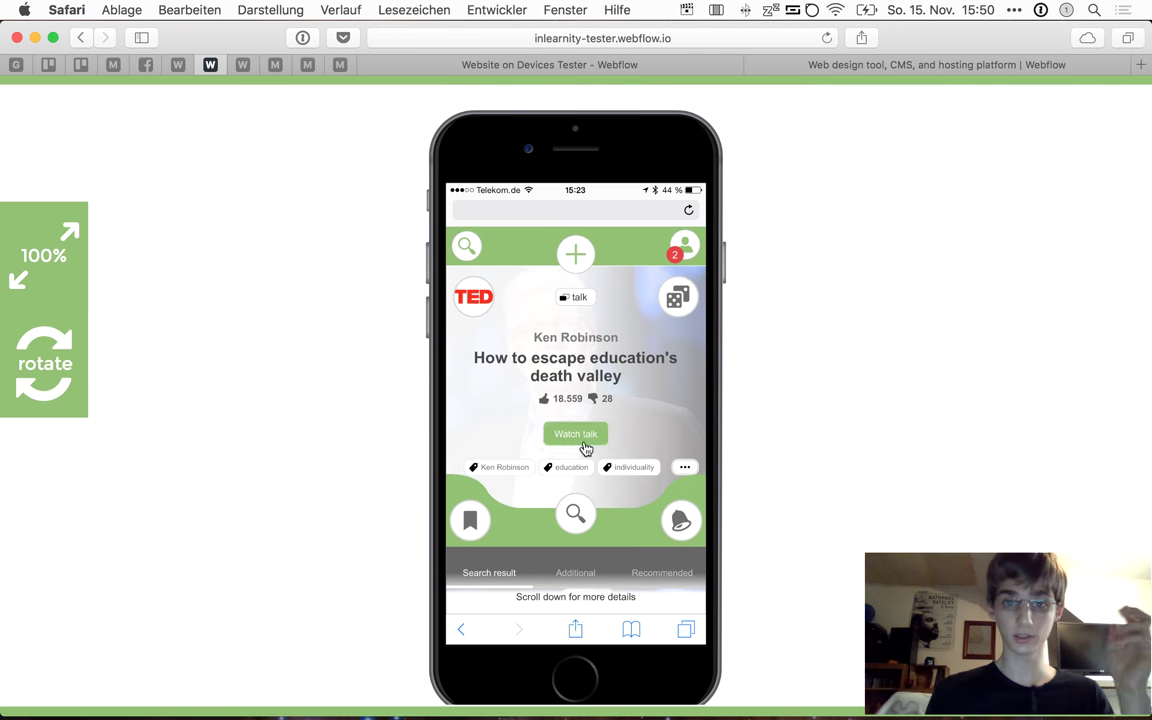
Compare the opening section in the iPhone 4S and iPhone 6 previews, and rotate the iPhone 6 to landscape
mouse_move(427, 88)
left_click(380, 103)
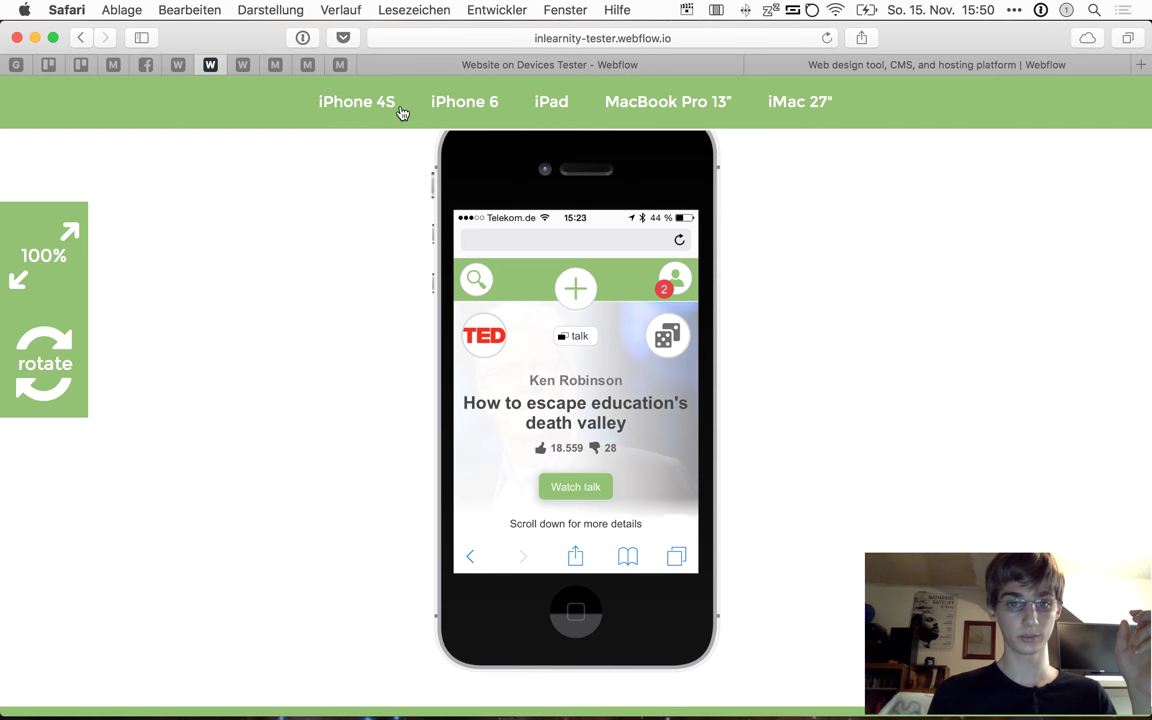
left_click(461, 89)
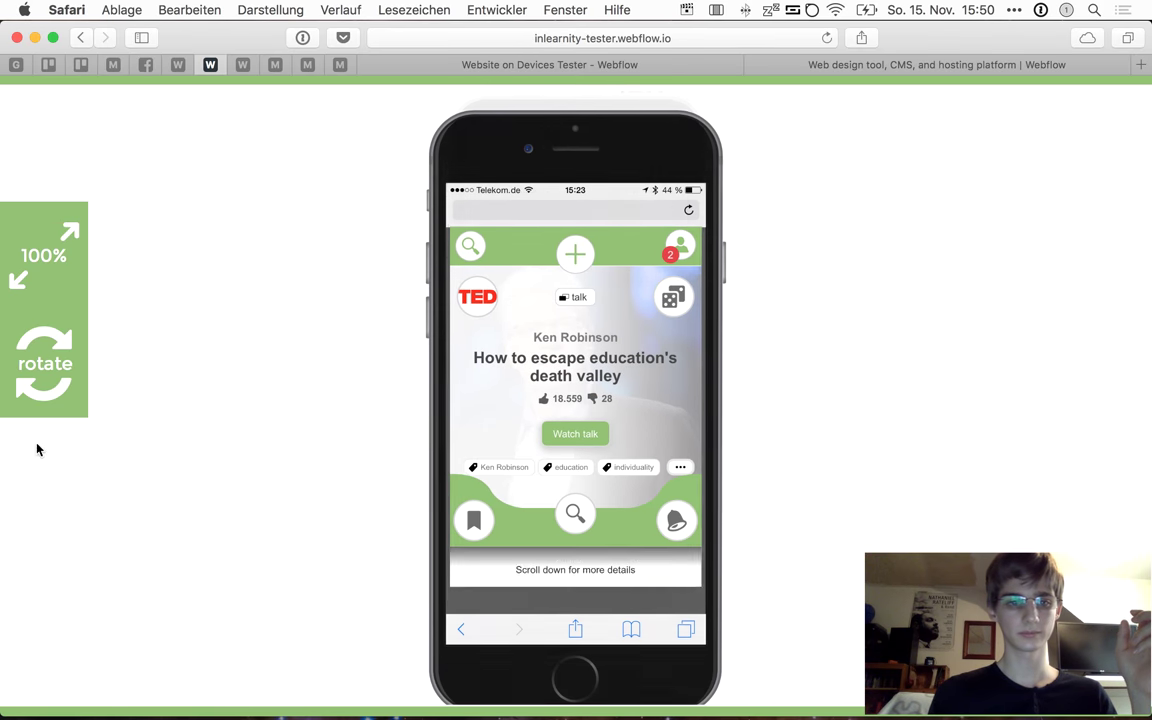
left_click(75, 348)
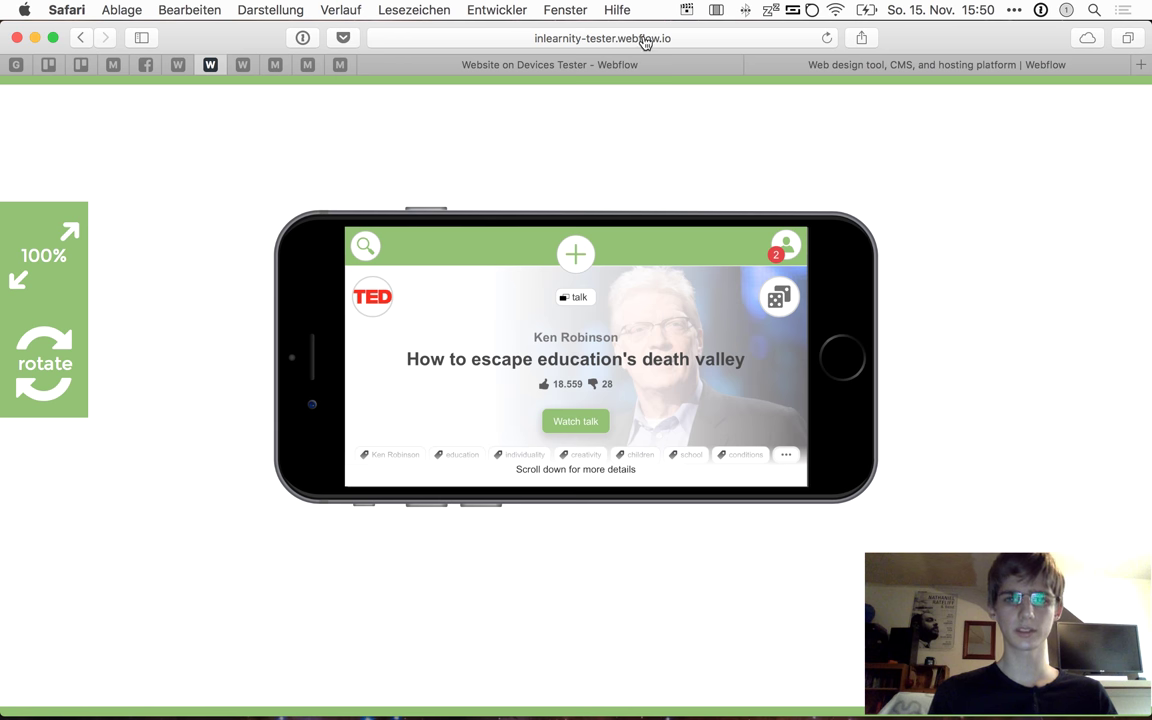
Review the opening section on the iPhone 4S again and return to the upright iPhone 6 preview
mouse_move(489, 86)
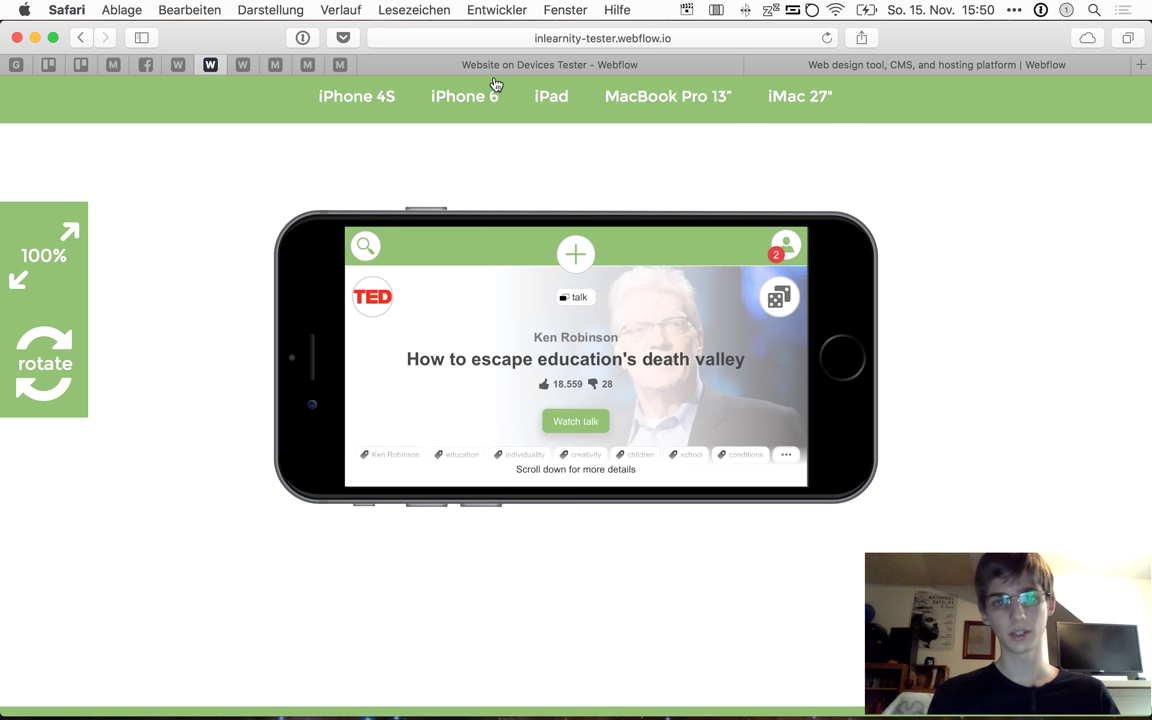
left_click(365, 114)
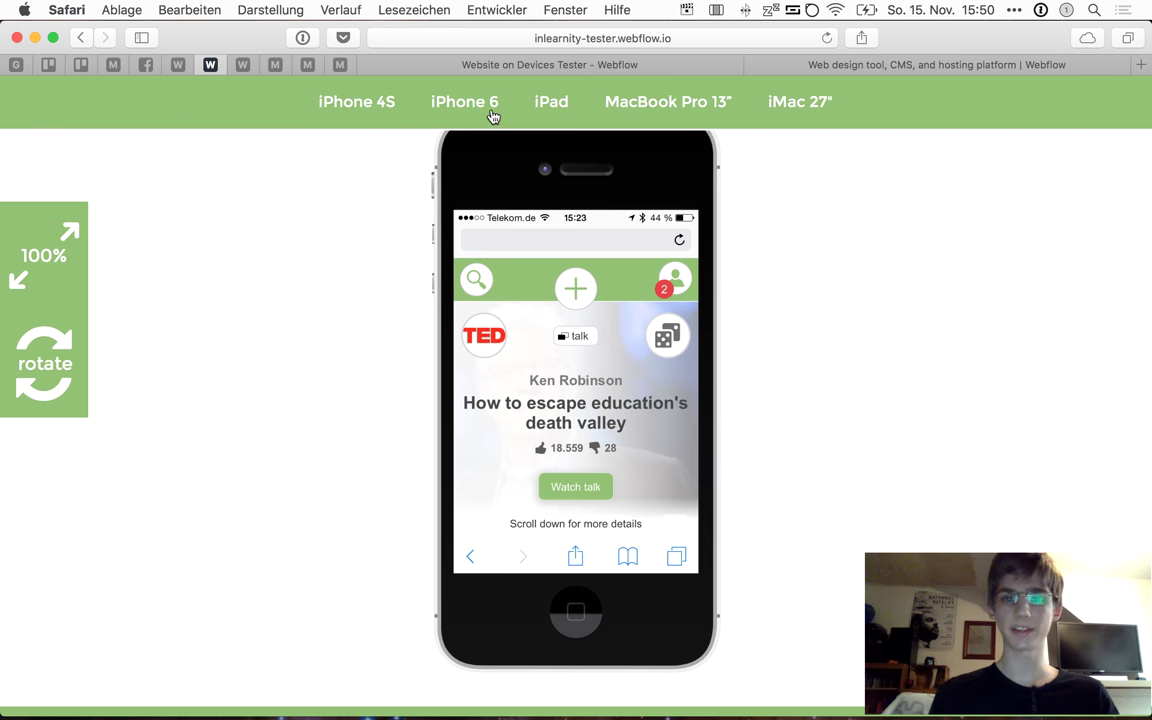
left_click(492, 117)
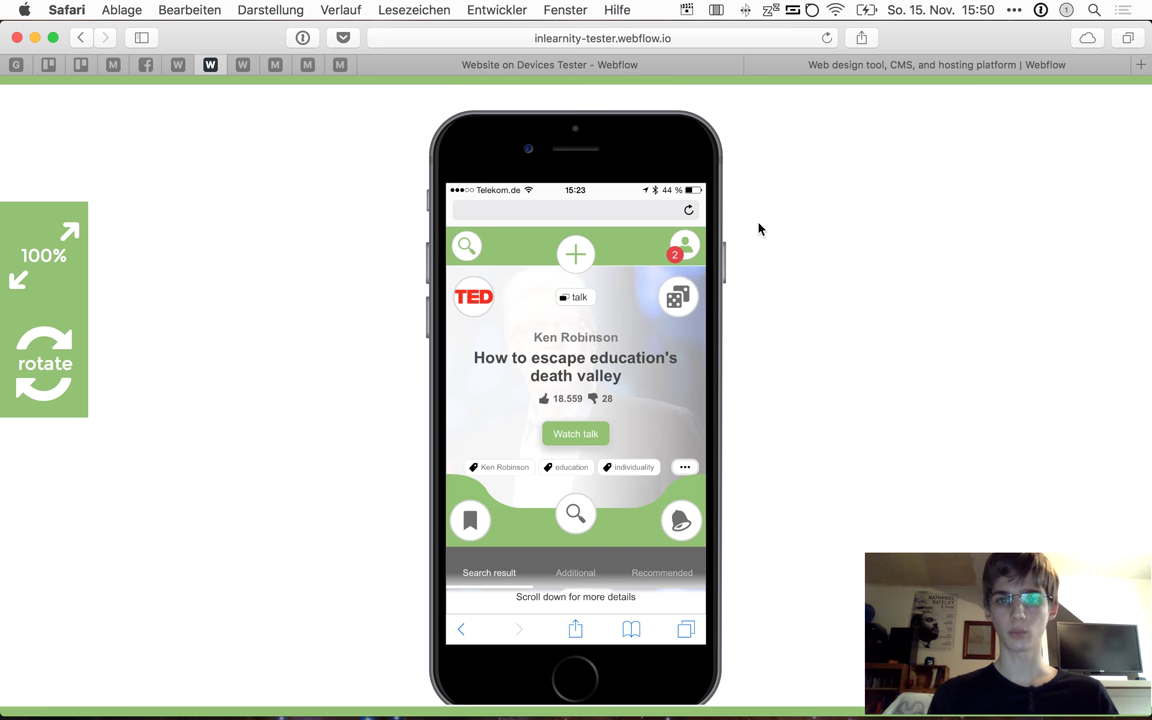
Show the Website on Devices Tester page on Webflow and its full web address, and return to the device preview
left_click(612, 65)
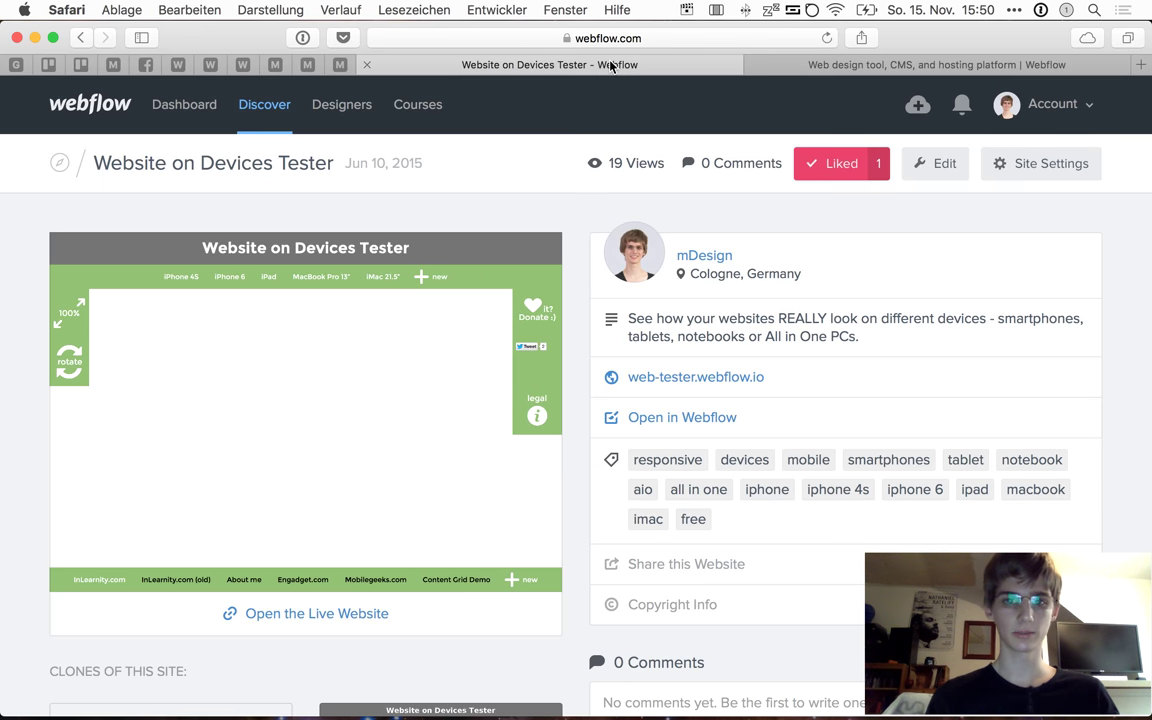
left_click(627, 40)
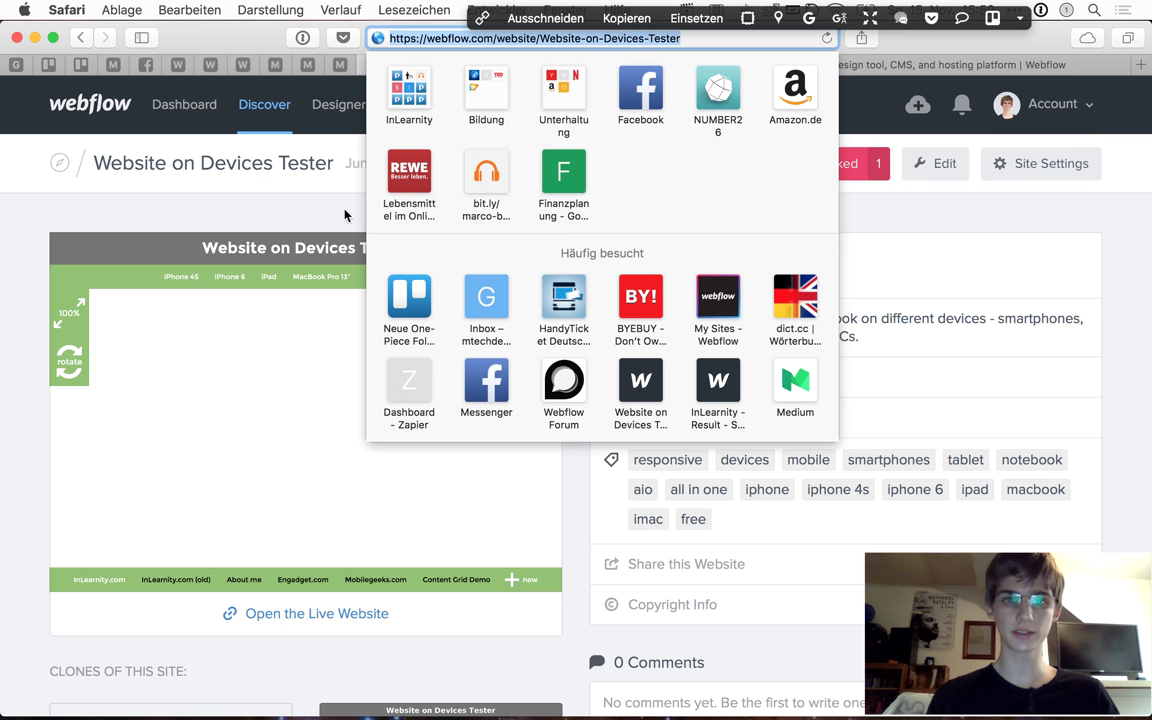
left_click(301, 196)
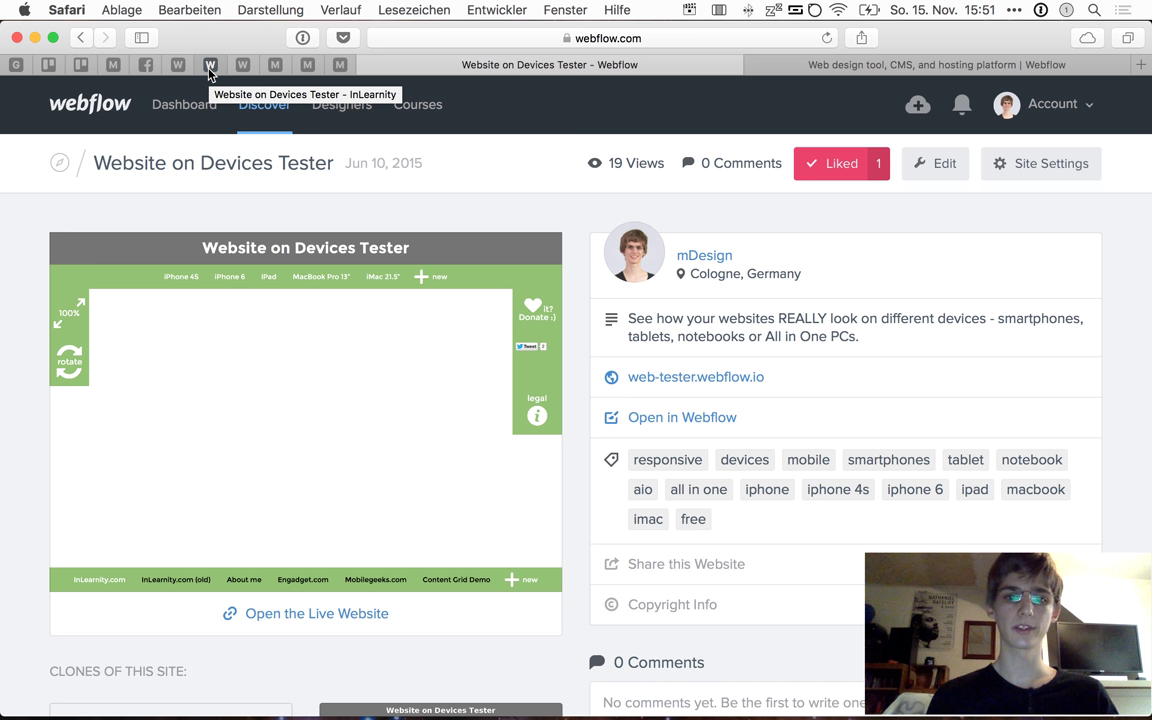
left_click(210, 66)
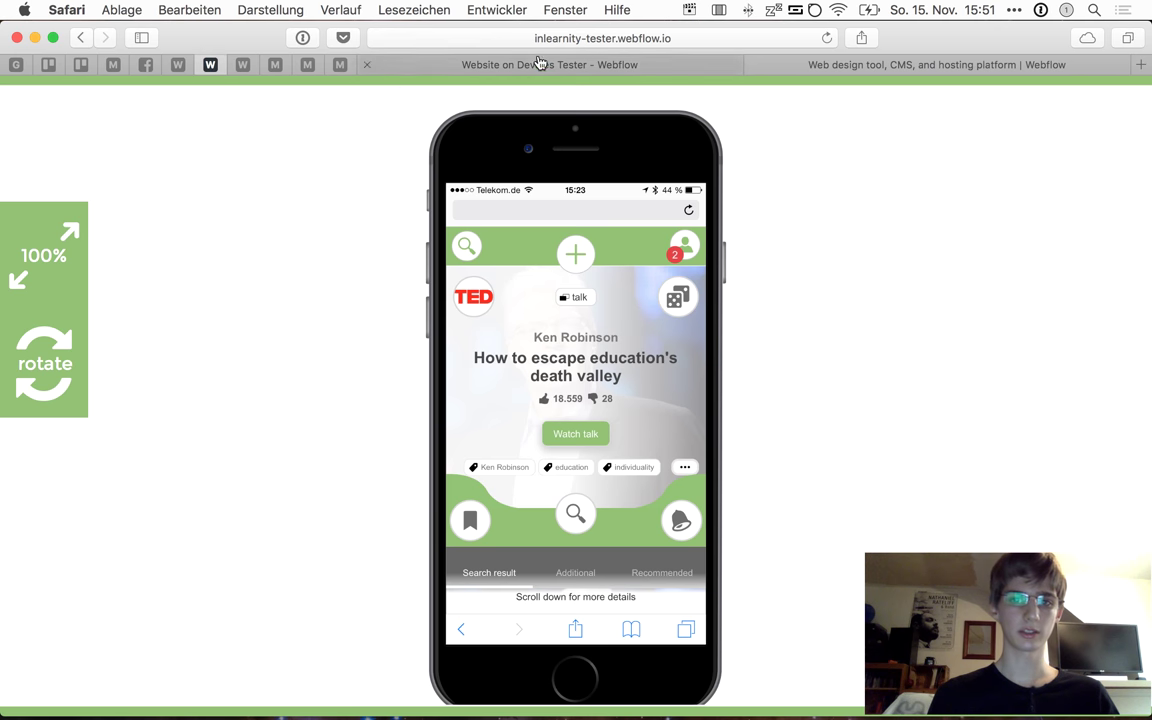
Switch the preview to iPad and examine the opening section, tabs, video and rating buttons
mouse_move(565, 88)
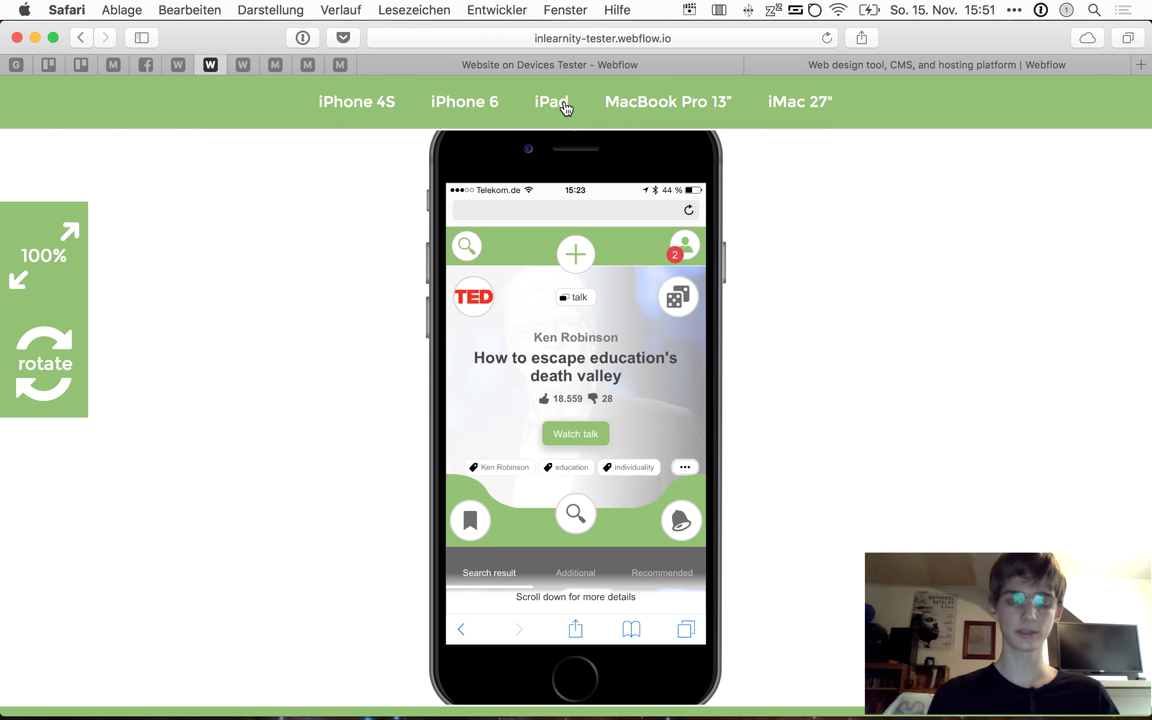
left_click(561, 104)
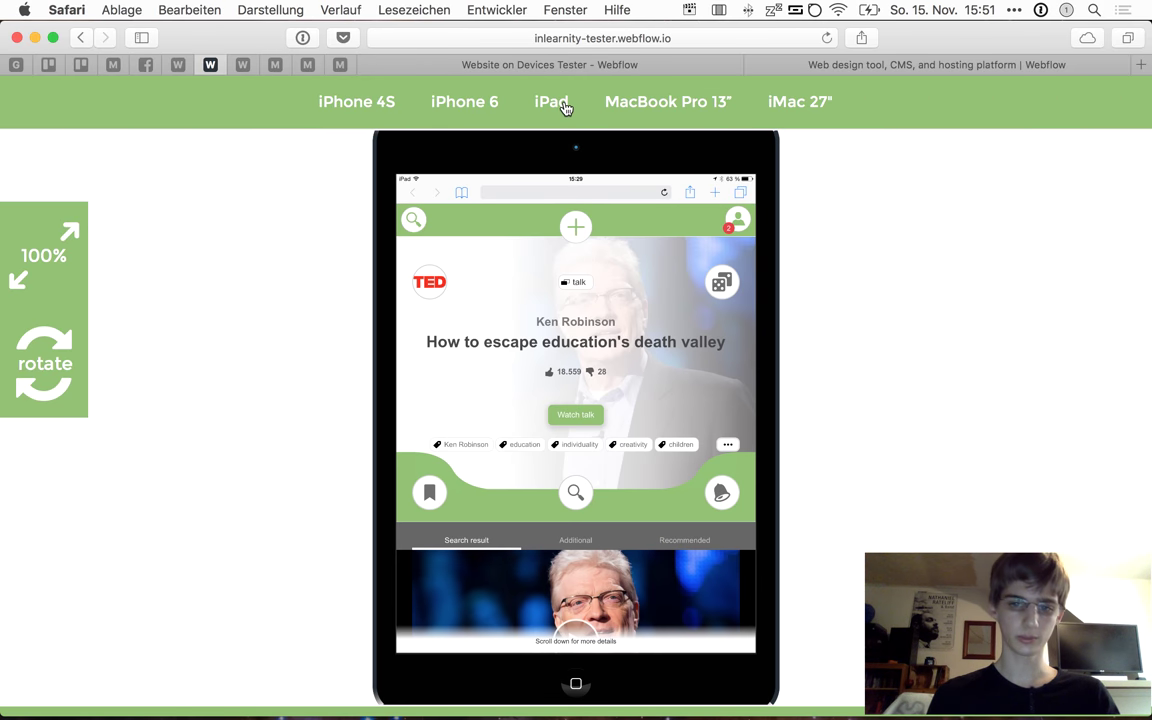
scroll(533, 280, "down", 2)
scroll(593, 318, "up", 2)
scroll(593, 318, "down", 2)
scroll(594, 319, "up", 3)
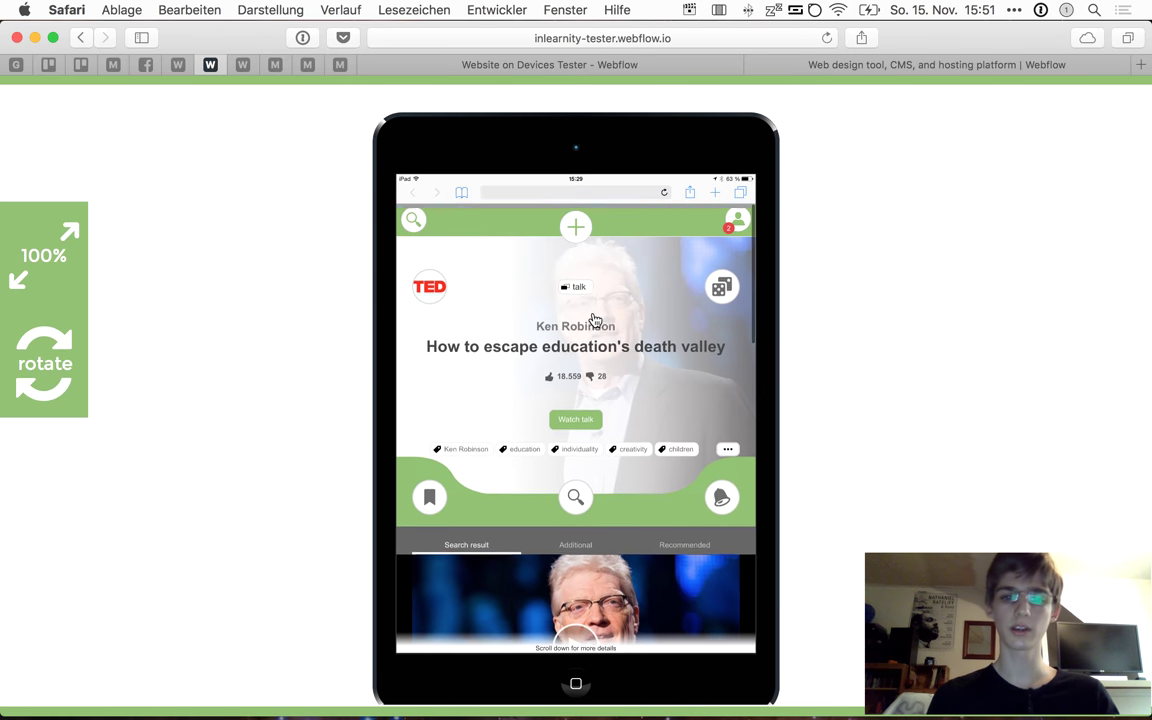
scroll(593, 318, "down", 5)
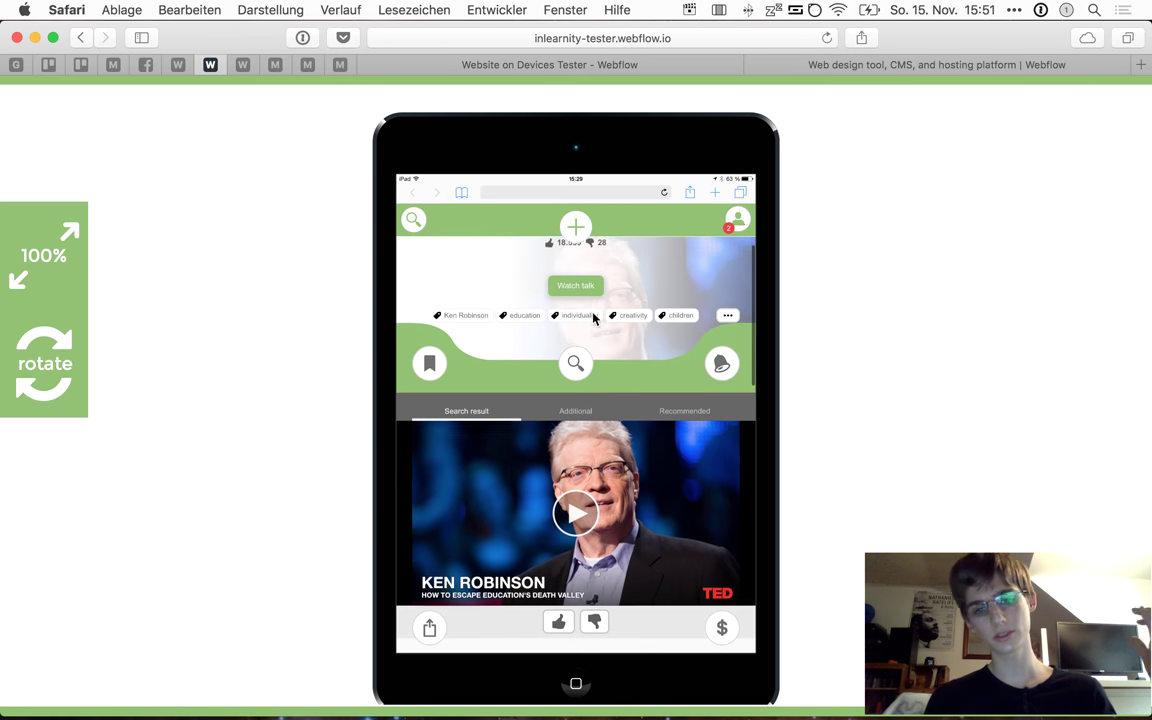
Examine the talk's description and search terms sections in the upright iPad preview
scroll(593, 318, "down", 8)
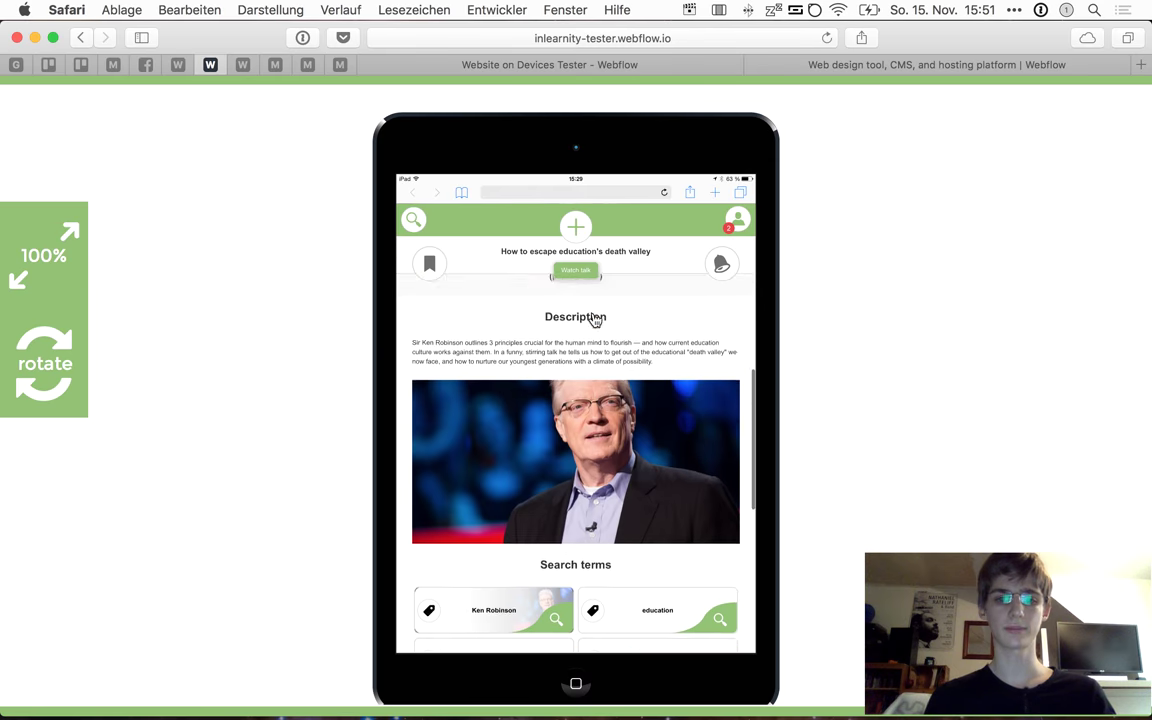
scroll(594, 319, "down", 10)
scroll(594, 319, "up", 4)
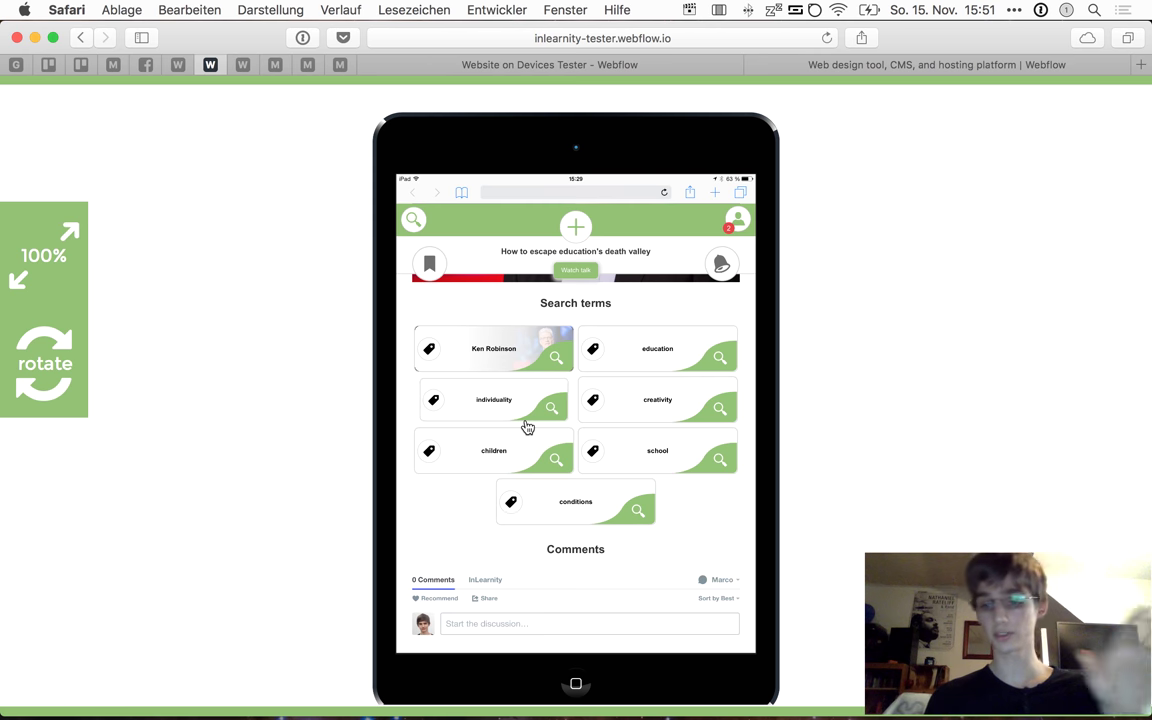
scroll(527, 427, "up", 2)
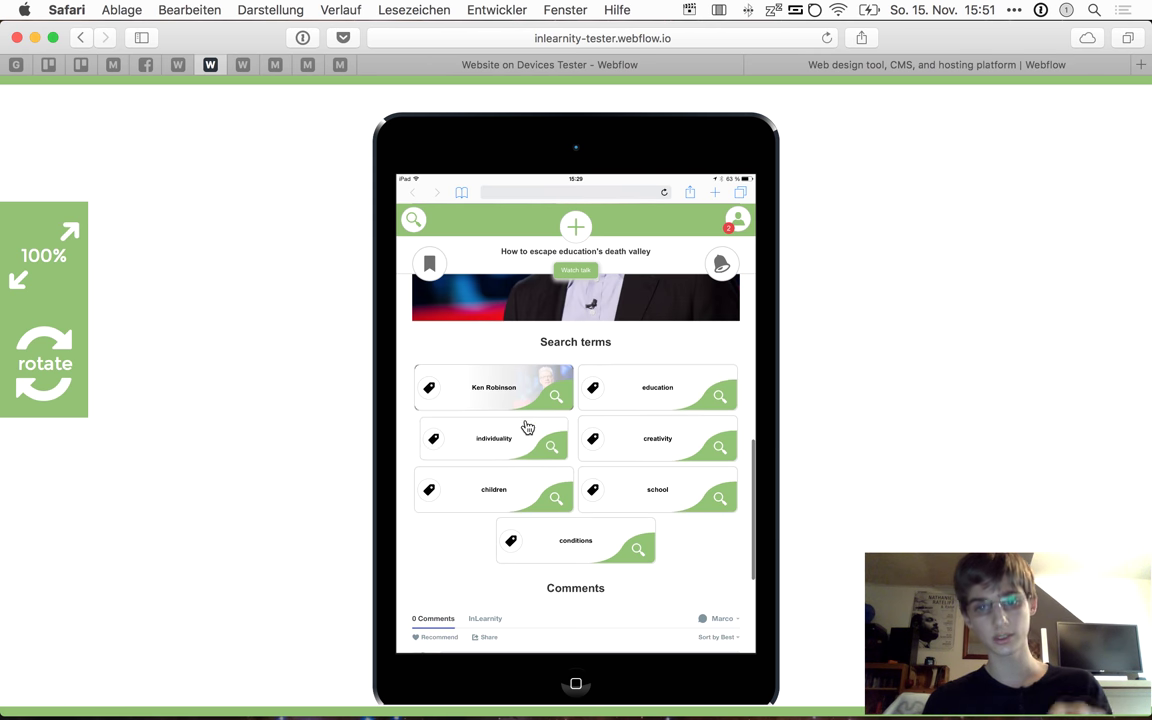
Switch the preview to iPhone 6 and examine how the search terms are arranged
left_click(464, 101)
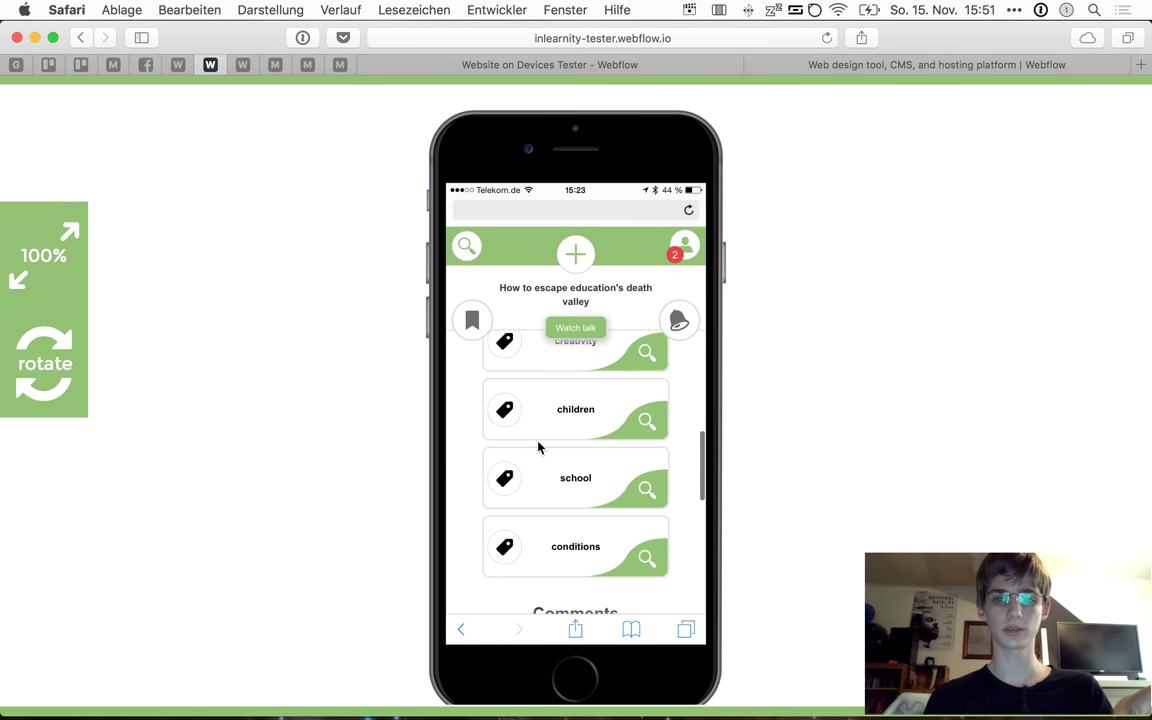
scroll(538, 447, "up", 5)
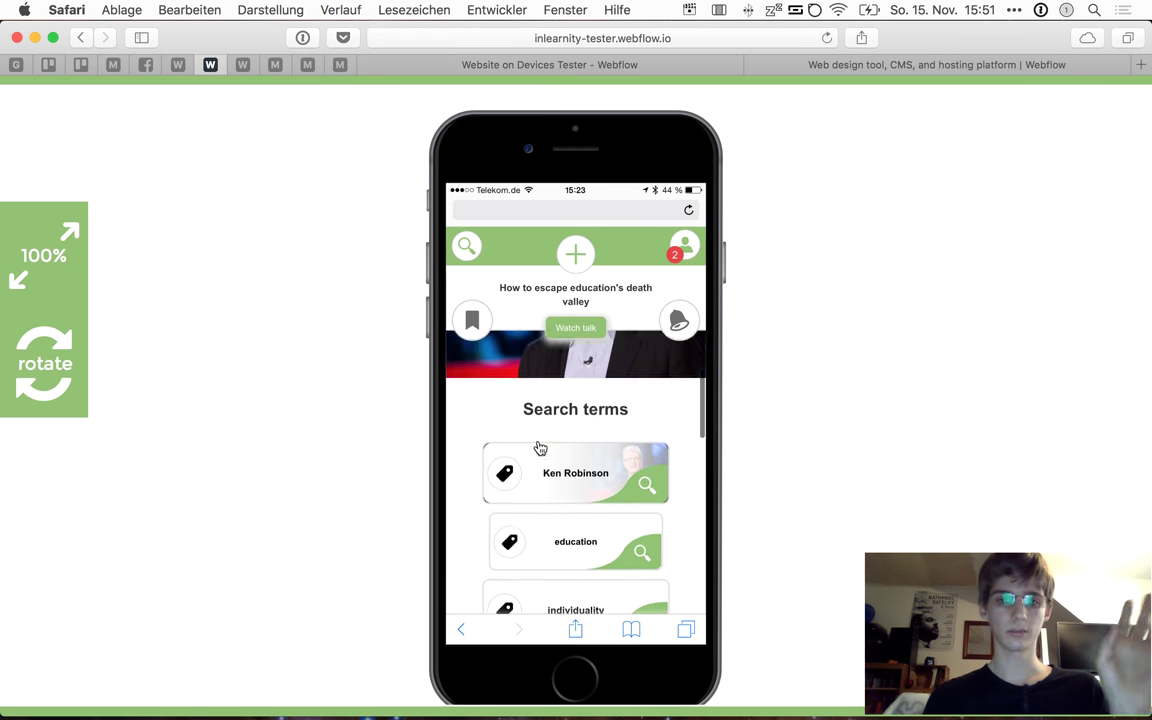
scroll(538, 447, "down", 3)
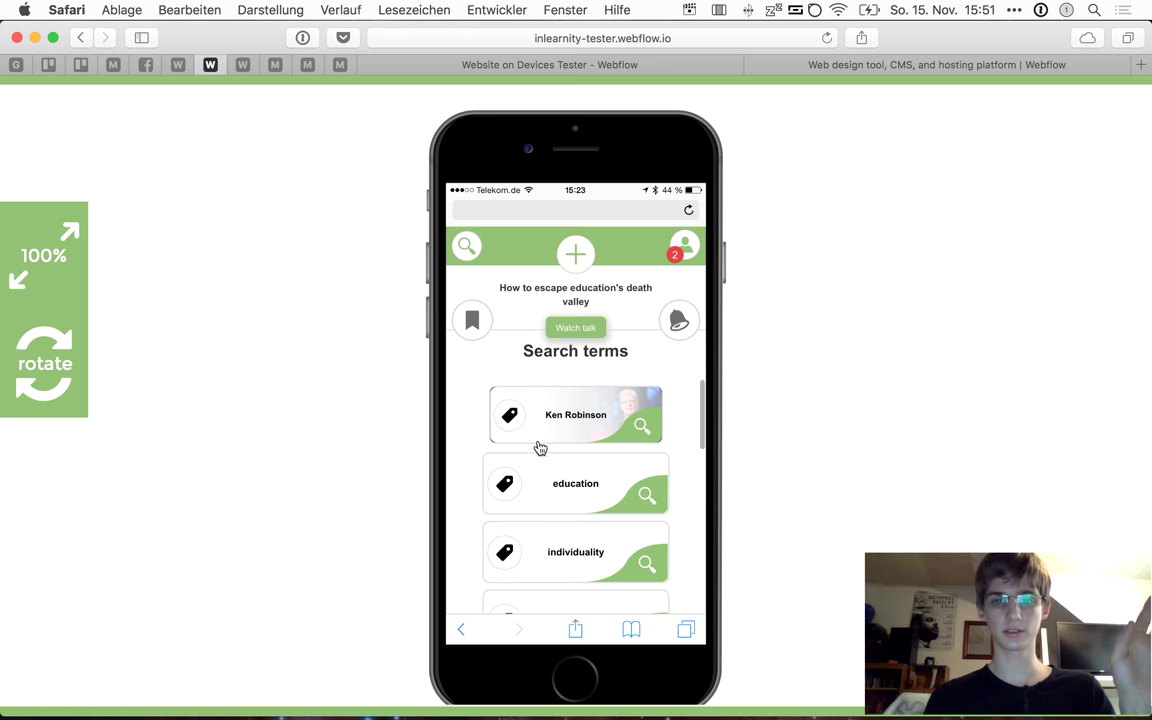
Return to the iPad preview and review the description image, search terms and comments section
mouse_move(558, 98)
left_click(572, 104)
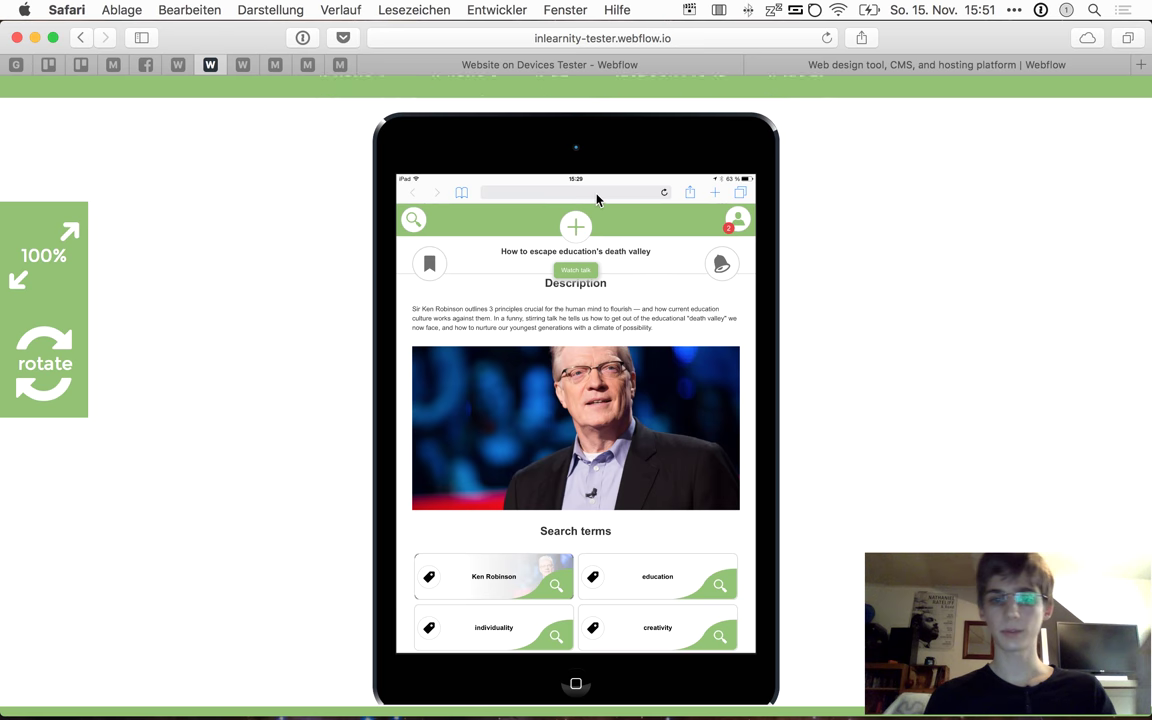
scroll(620, 300, "down", 3)
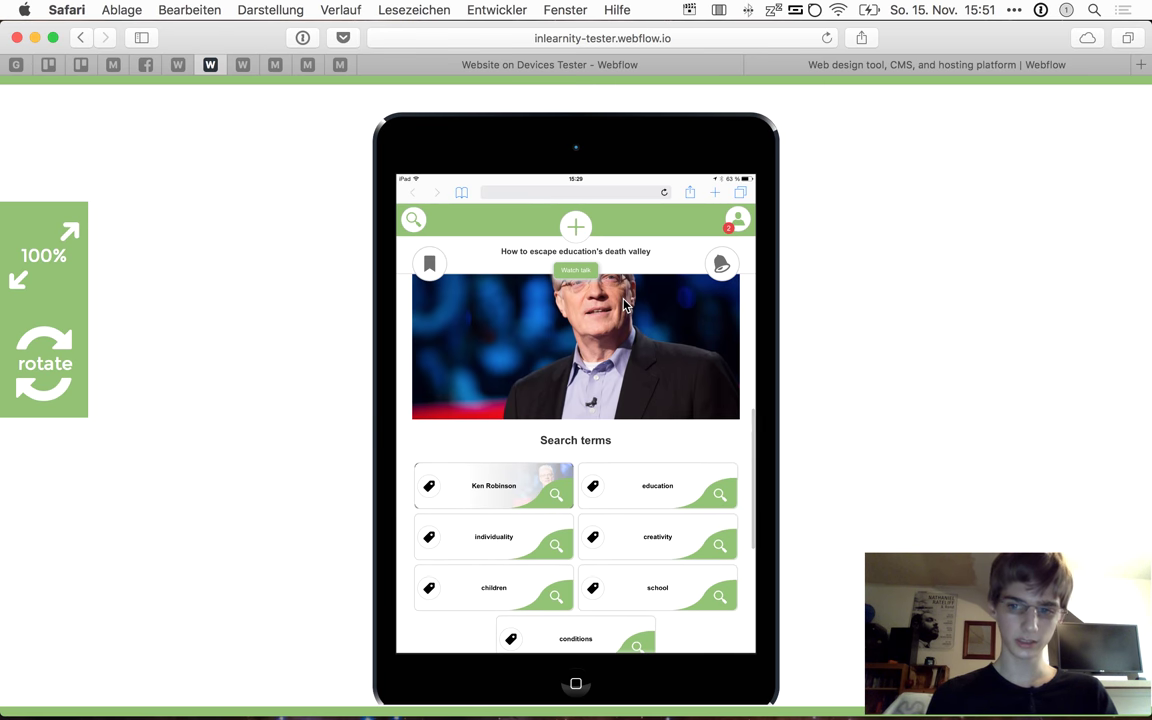
scroll(624, 303, "down", 4)
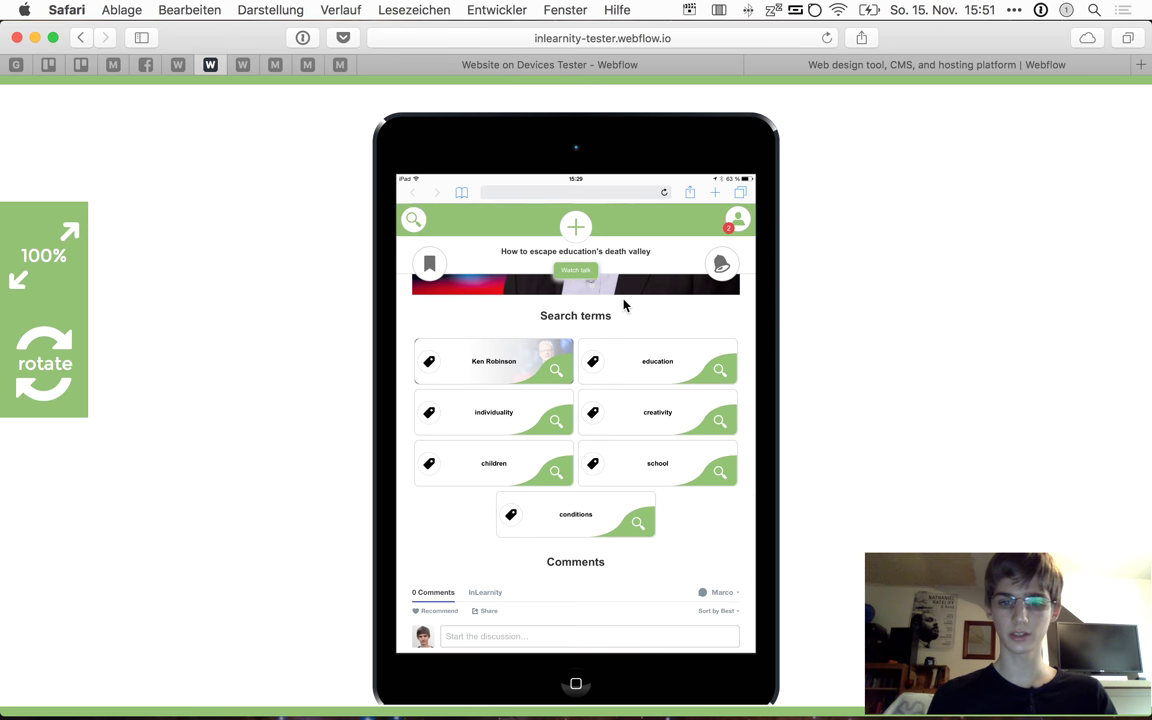
scroll(624, 305, "down", 2)
Go back to the opening section and rotate the iPad preview to landscape
scroll(624, 305, "up", 10)
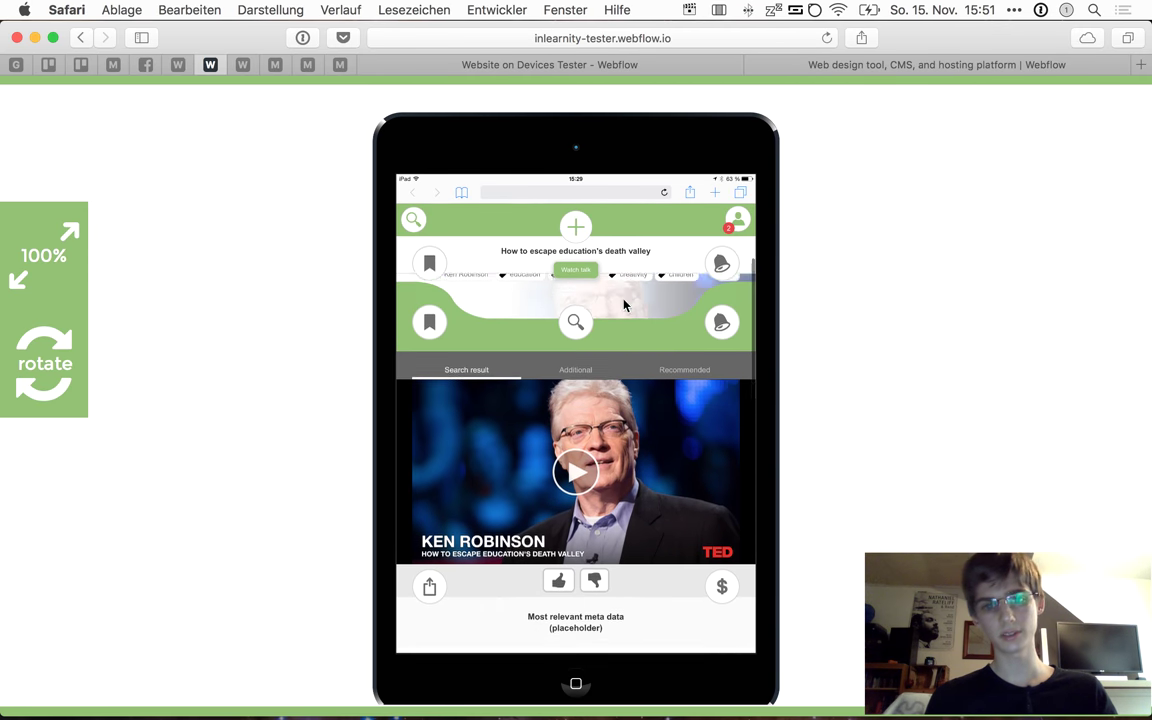
scroll(645, 452, "up", 3)
left_click(46, 352)
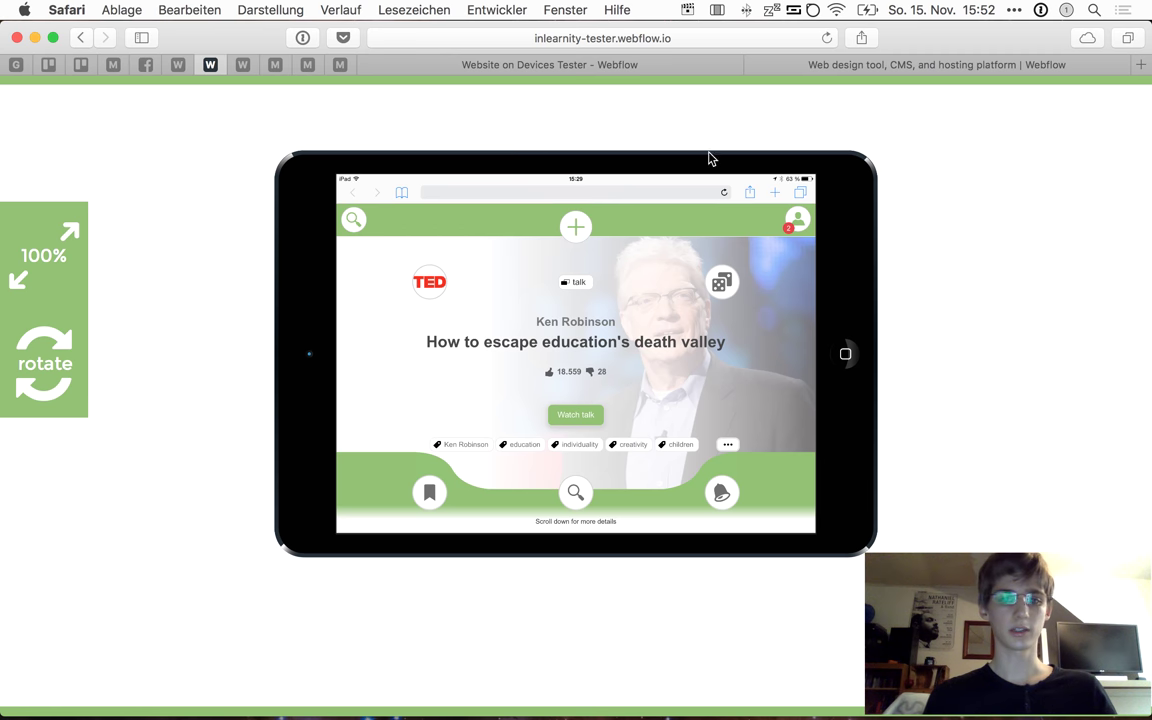
Switch the preview to MacBook Pro 13" and review the page, ending at its opening section
mouse_move(771, 88)
left_click(722, 101)
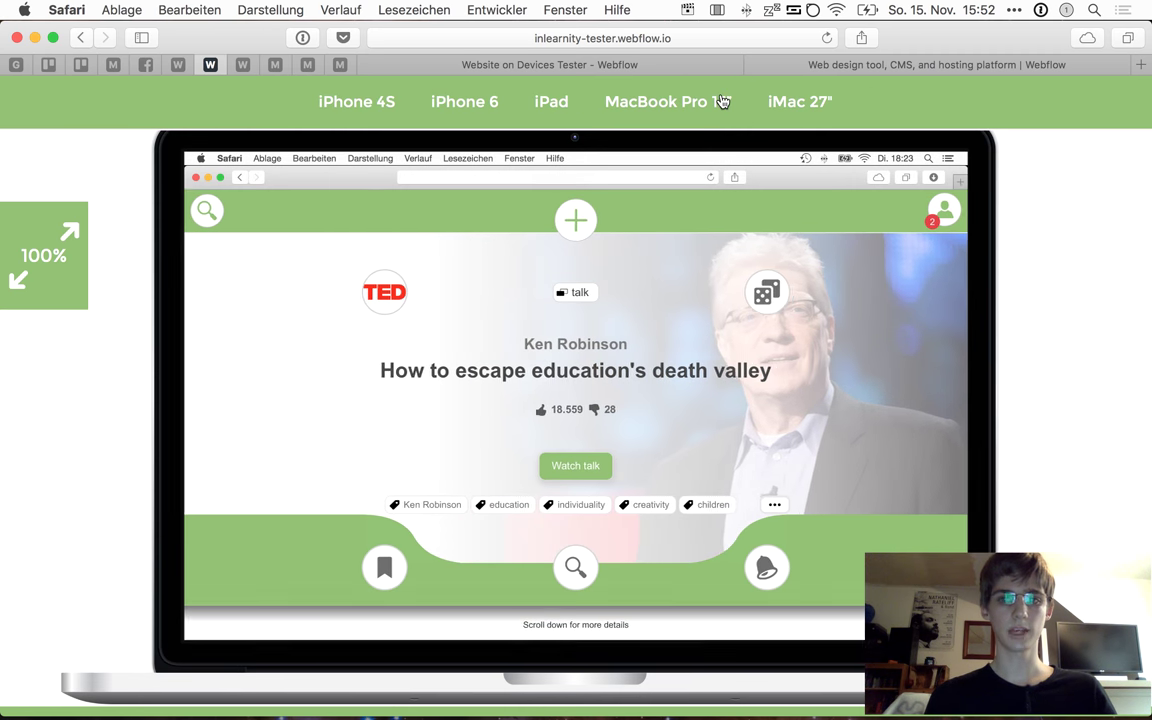
mouse_move(822, 98)
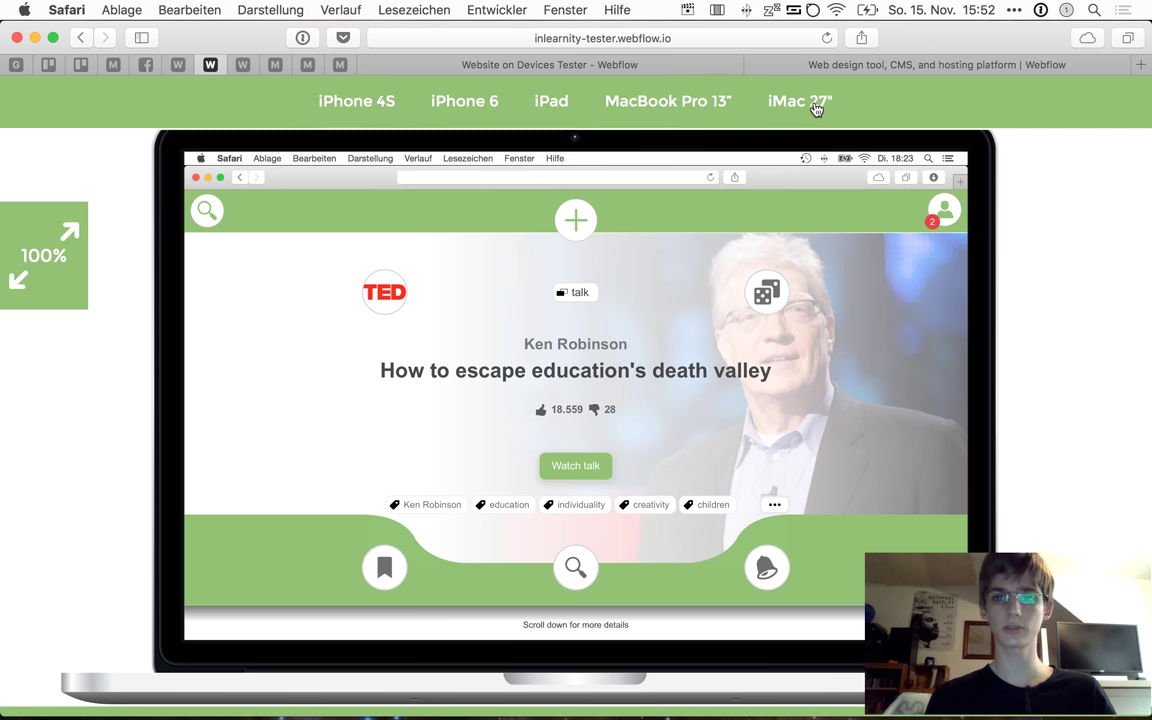
scroll(784, 312, "down", 10)
scroll(784, 312, "up", 10)
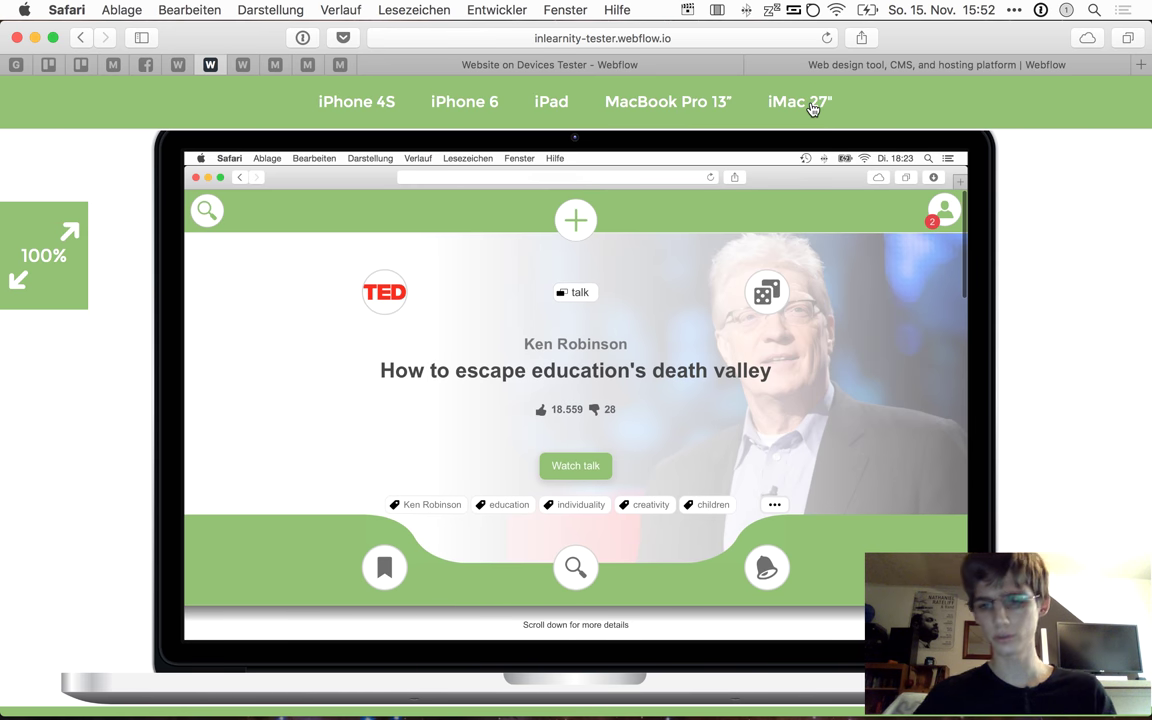
Switch the preview to iMac 27" and examine the opening section, tabs and video
left_click(812, 104)
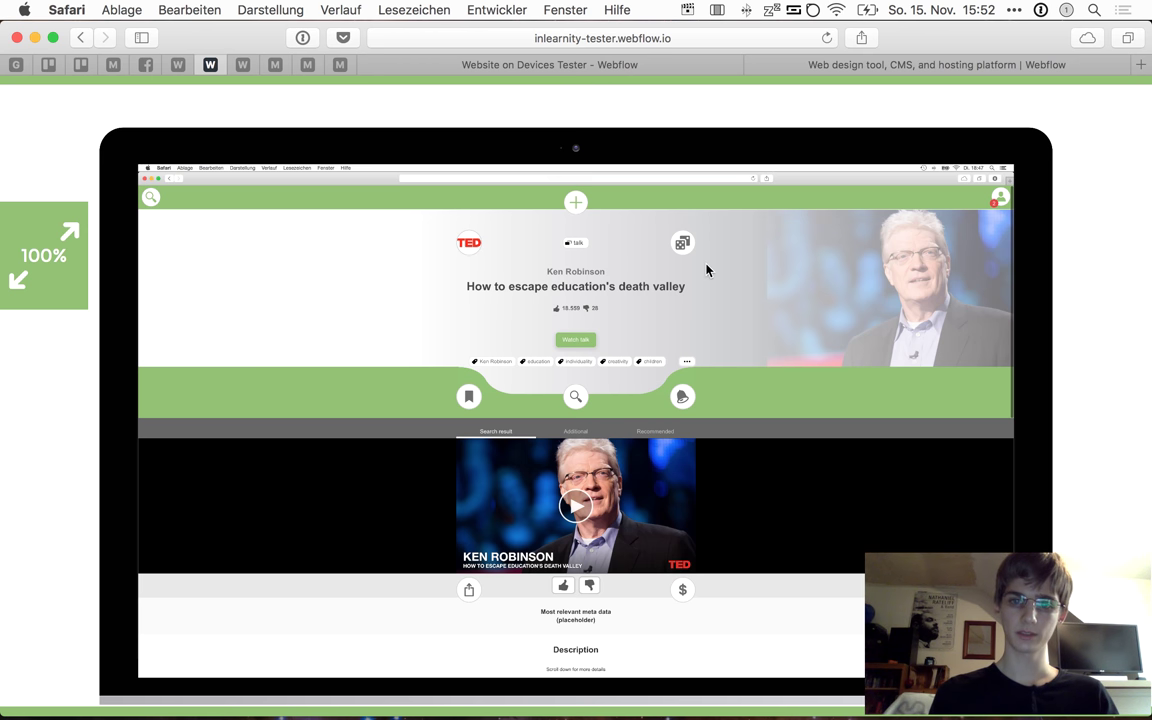
scroll(706, 270, "down", 3)
scroll(706, 270, "up", 3)
scroll(706, 270, "down", 2)
scroll(706, 270, "down", 3)
scroll(706, 270, "up", 4)
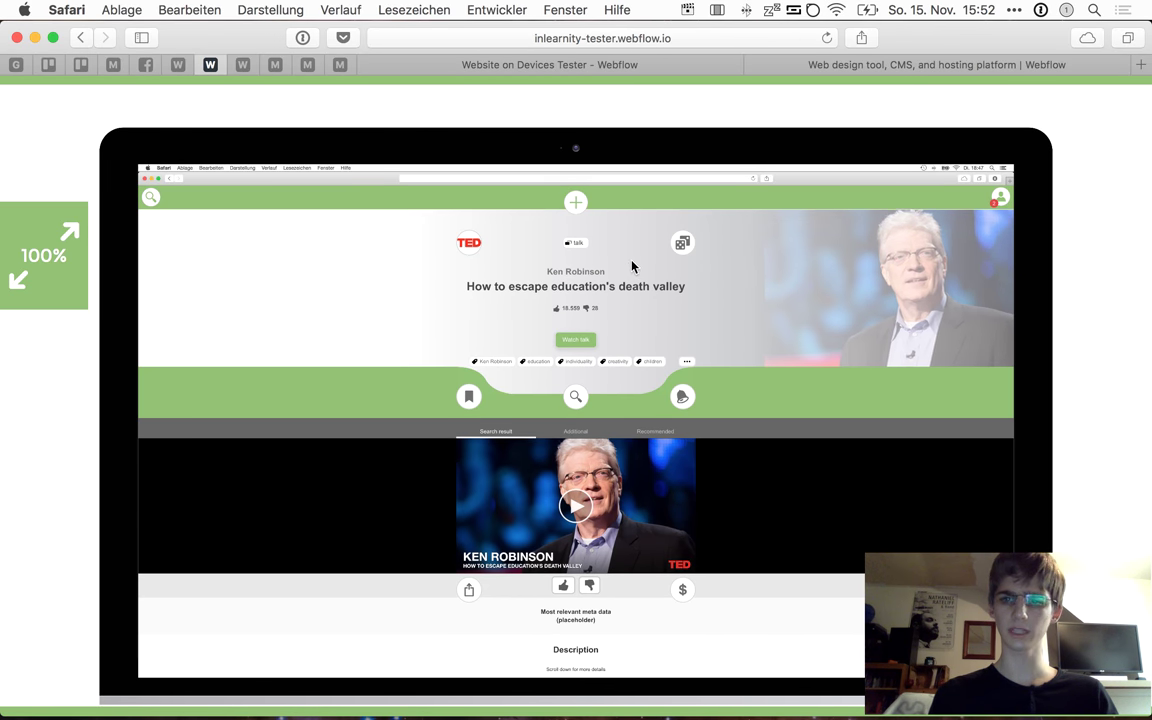
Examine the search terms and comments in the iMac 27" preview and return to the opening section
scroll(677, 386, "down", 10)
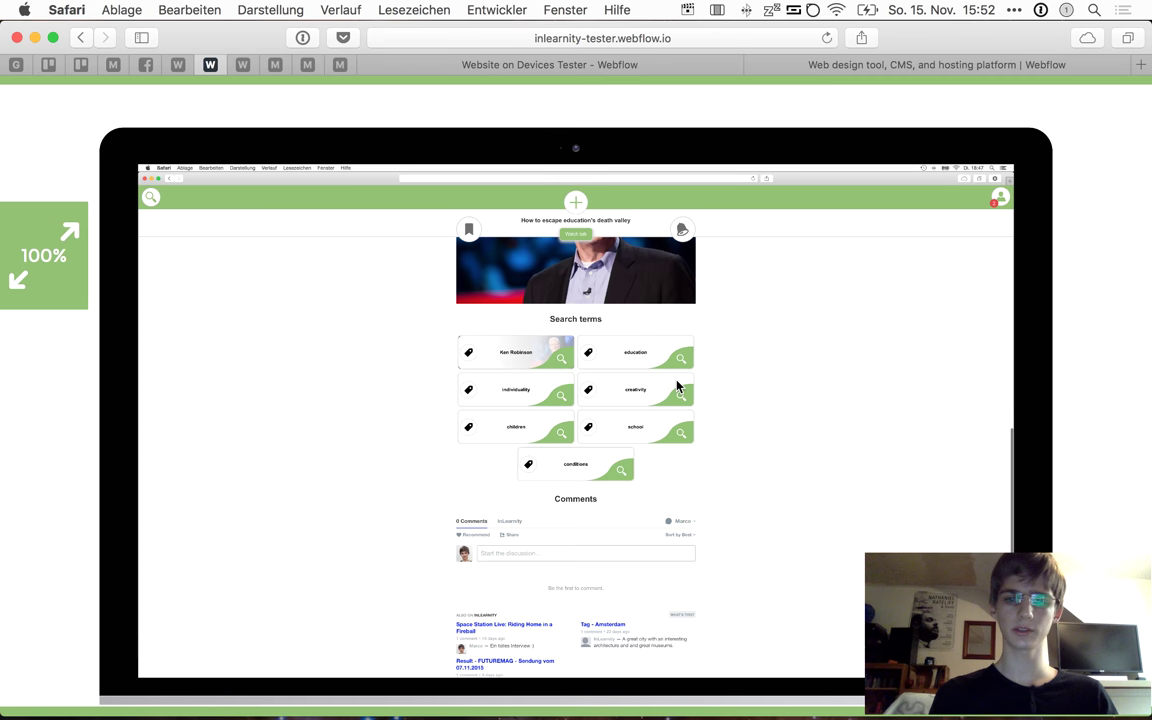
left_click(677, 386)
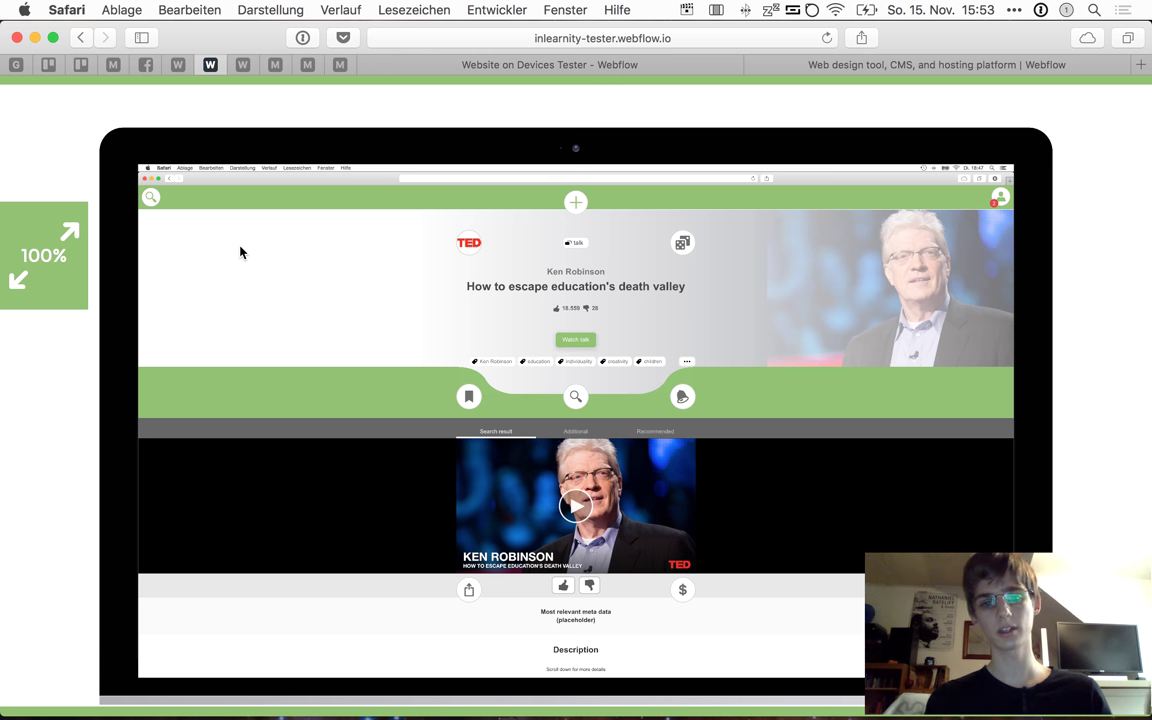
scroll(440, 322, "down", 10)
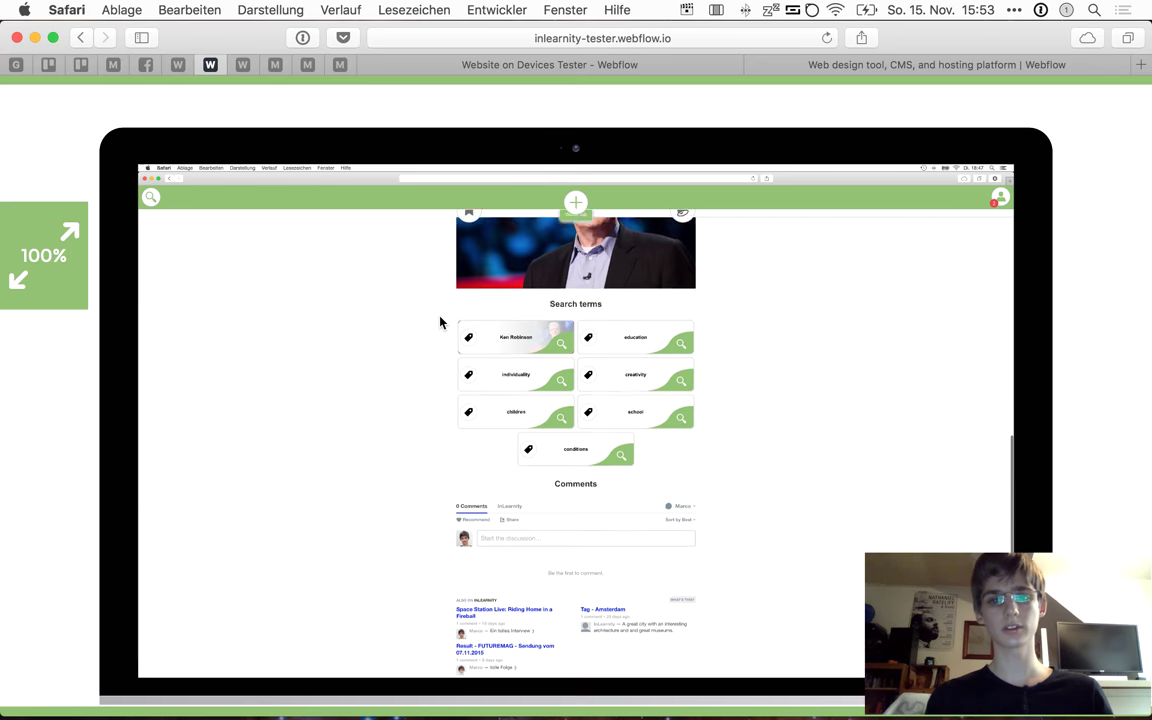
scroll(440, 322, "up", 5)
scroll(440, 322, "up", 5)
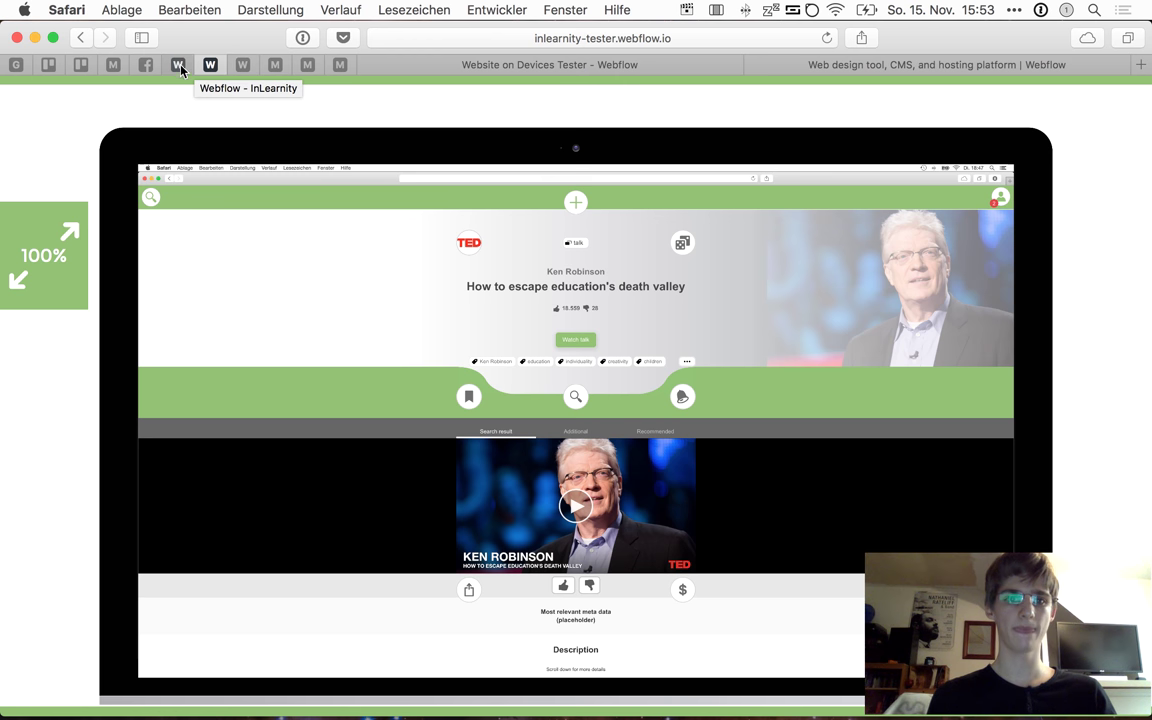
Show the full-size page at inlearnity.webflow.io and return to the iMac 27" device preview
left_click(240, 66)
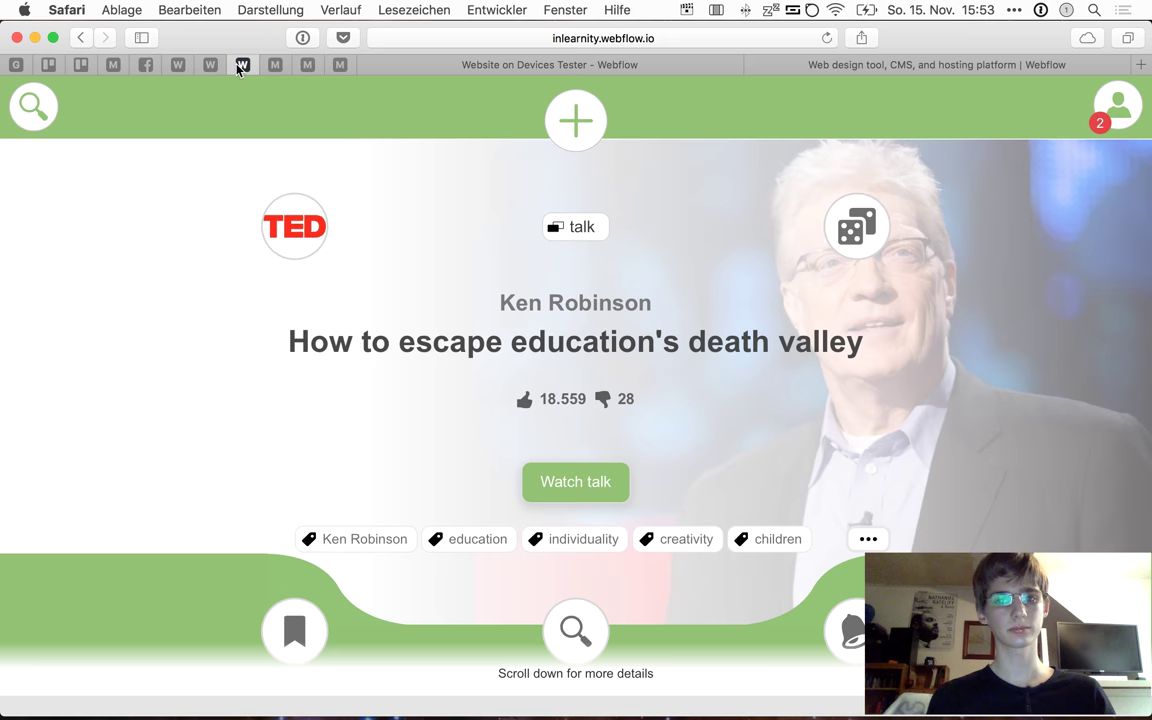
scroll(237, 221, "down", 3)
scroll(237, 221, "up", 3)
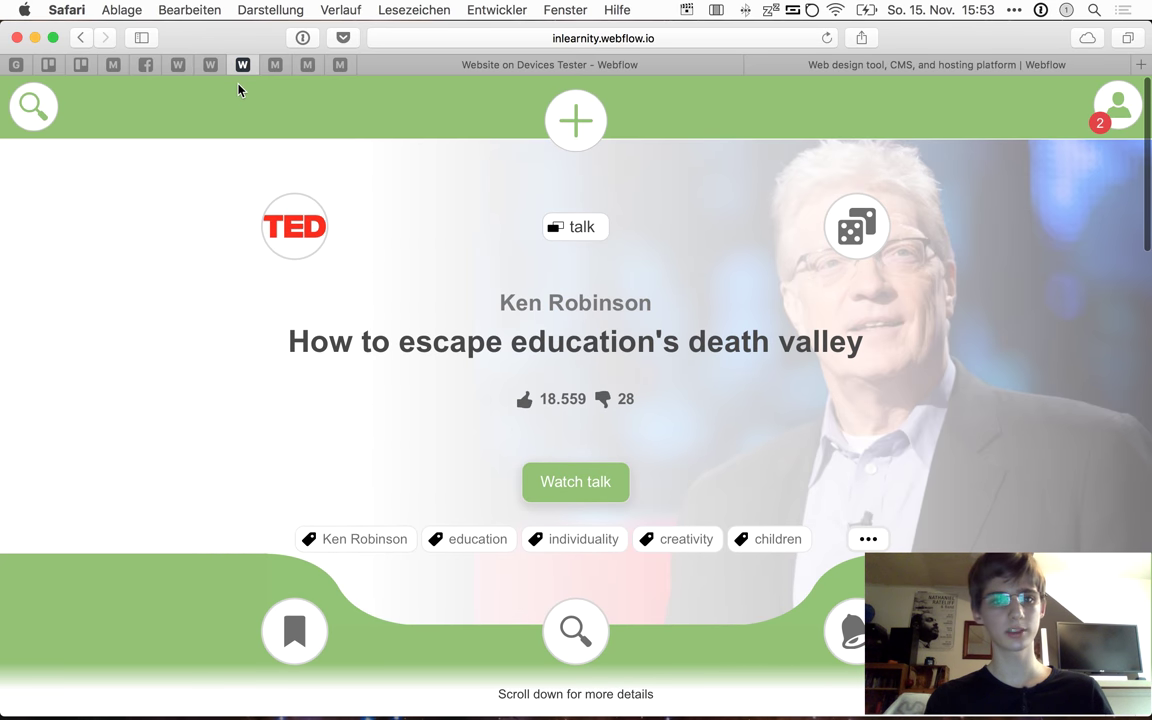
left_click(209, 68)
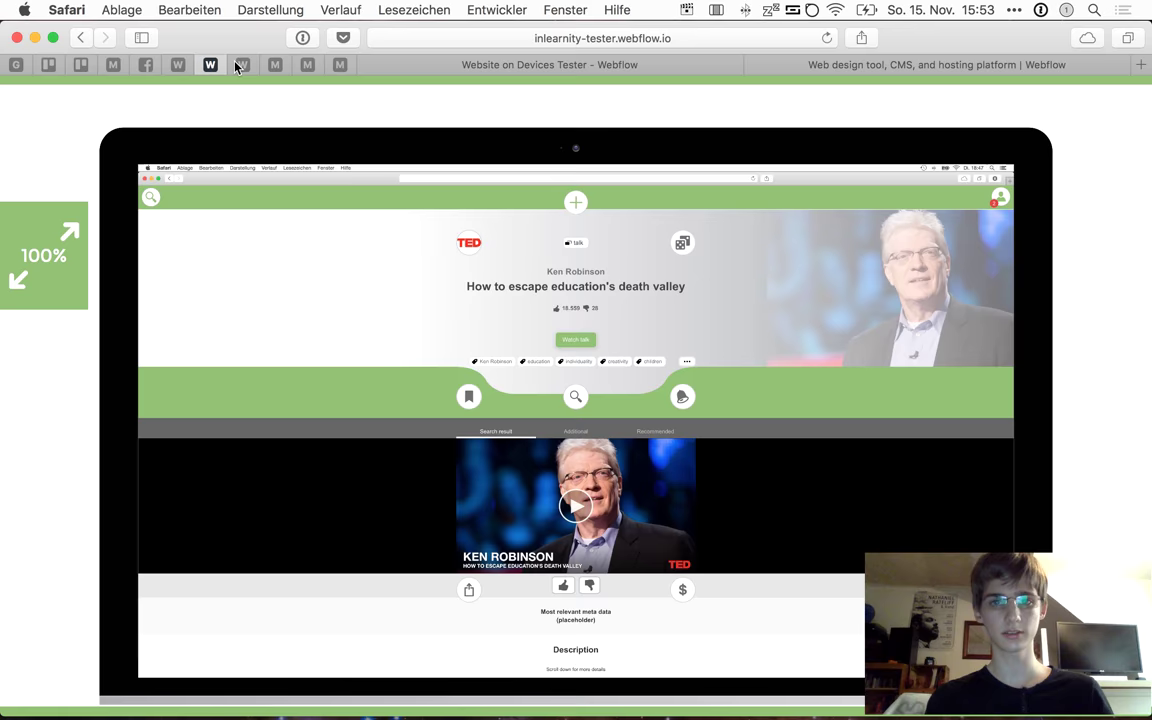
Reopen the inlearnity.webflow.io page and examine its opening section, sticky header, description and search terms
left_click(238, 65)
scroll(263, 135, "down", 15)
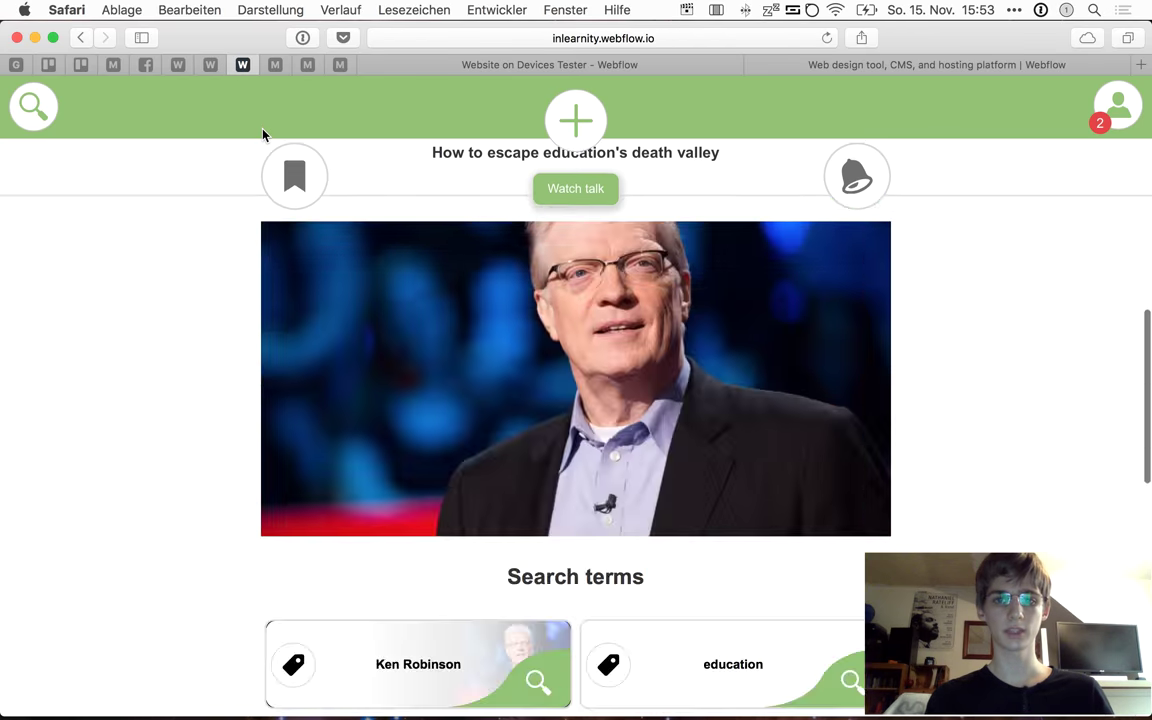
scroll(263, 135, "up", 6)
scroll(263, 135, "up", 3)
scroll(263, 135, "down", 12)
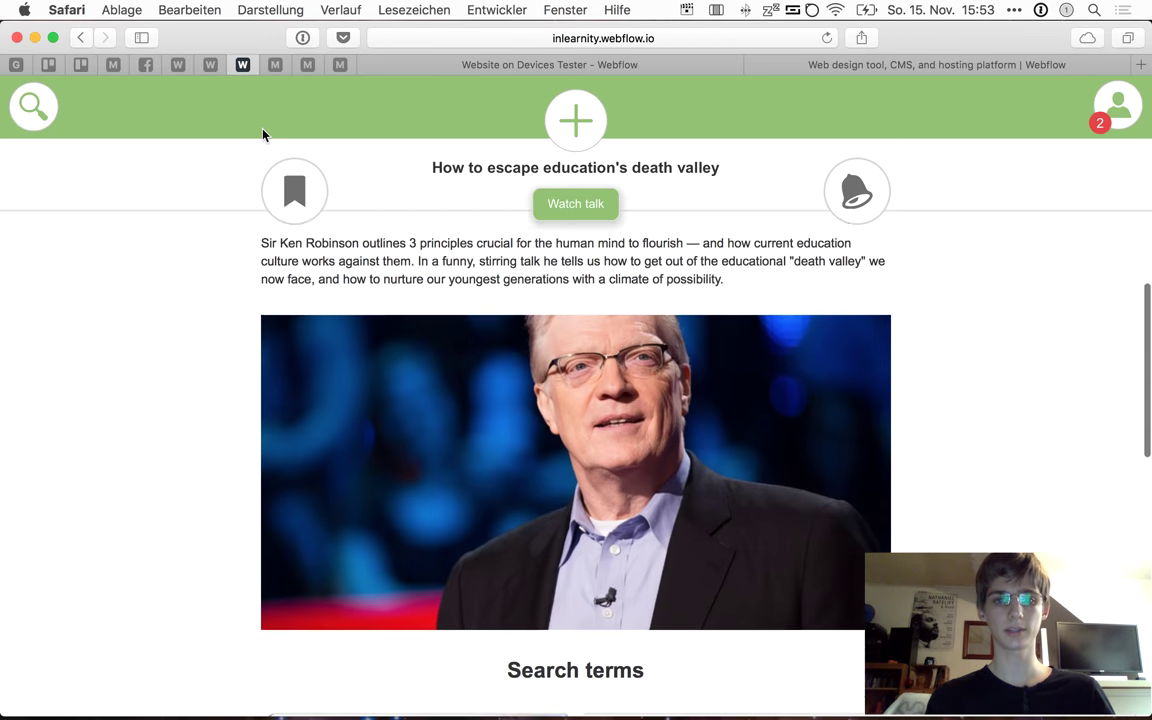
scroll(294, 286, "up", 12)
scroll(294, 286, "down", 5)
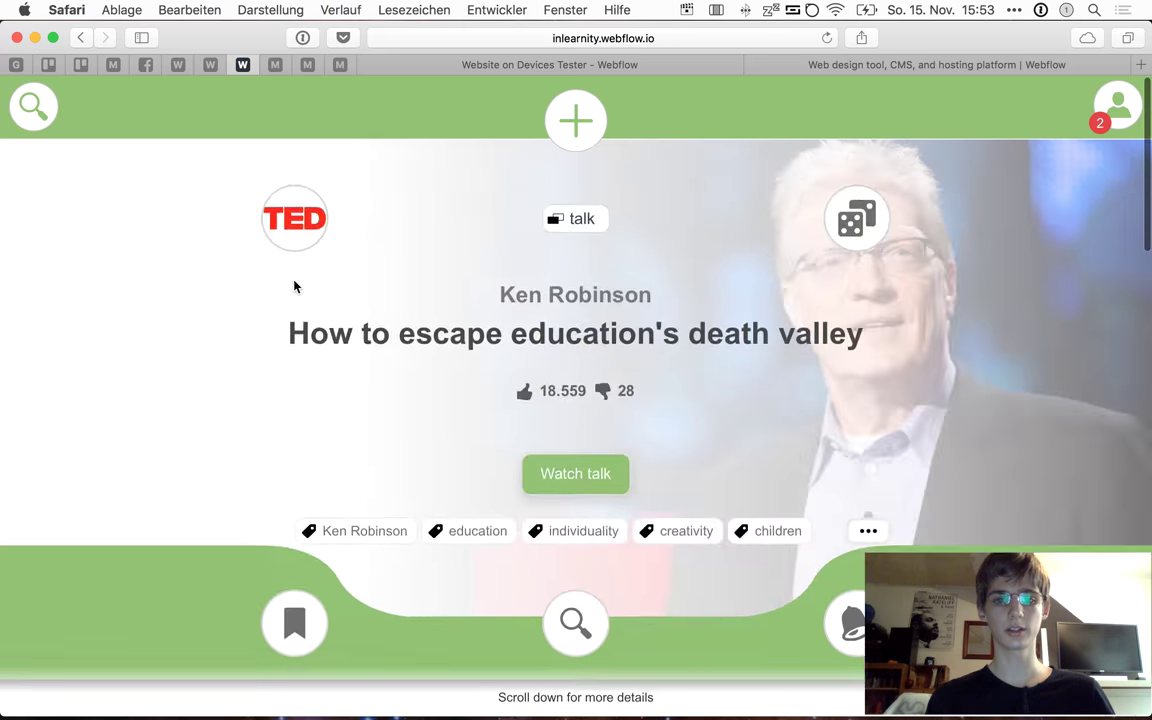
scroll(294, 286, "down", 5)
scroll(294, 286, "up", 8)
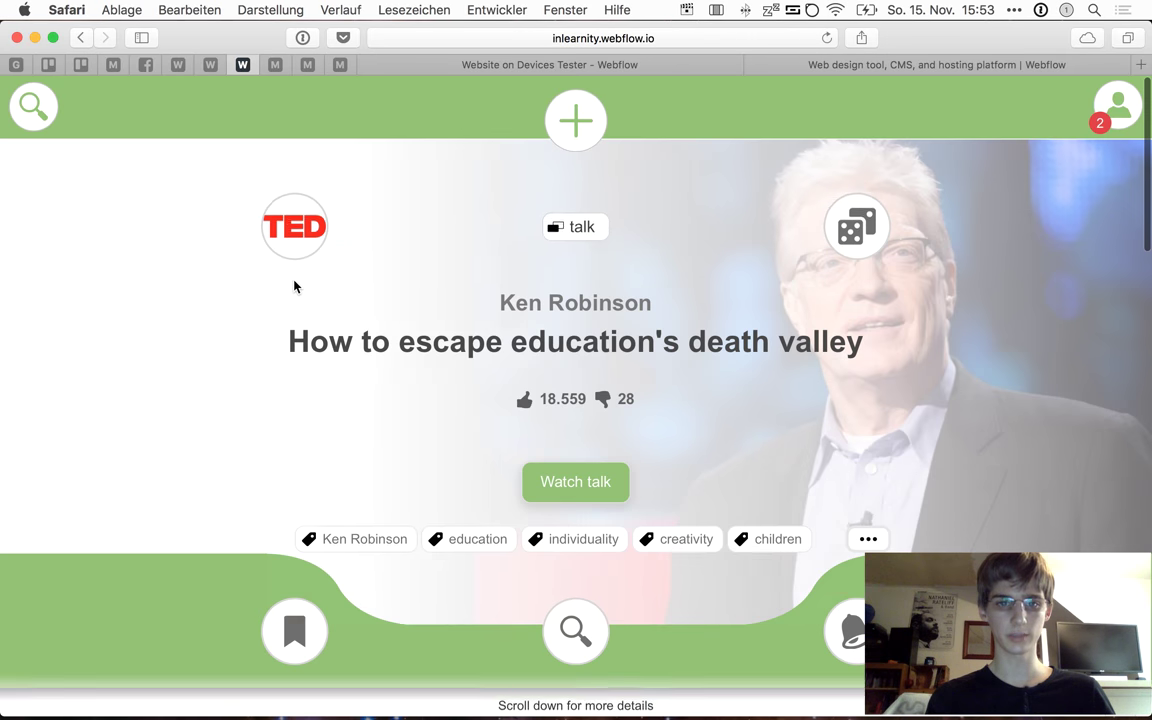
scroll(294, 286, "down", 6)
scroll(294, 286, "down", 3)
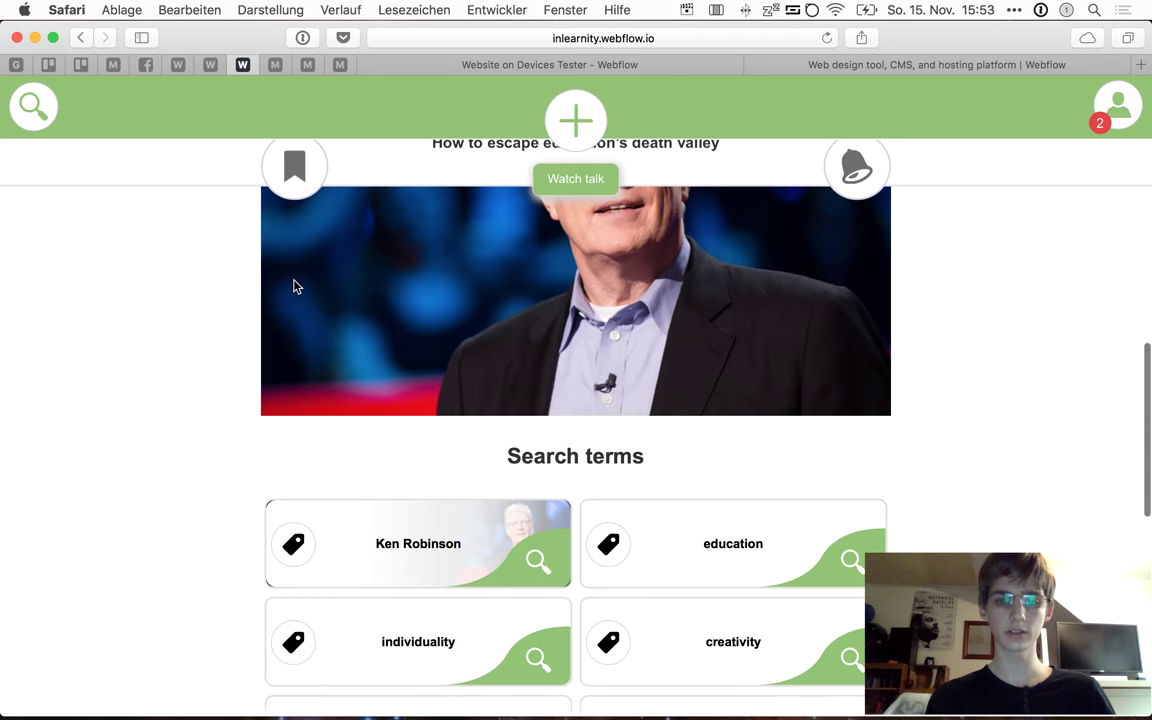
scroll(294, 286, "up", 8)
scroll(294, 286, "down", 9)
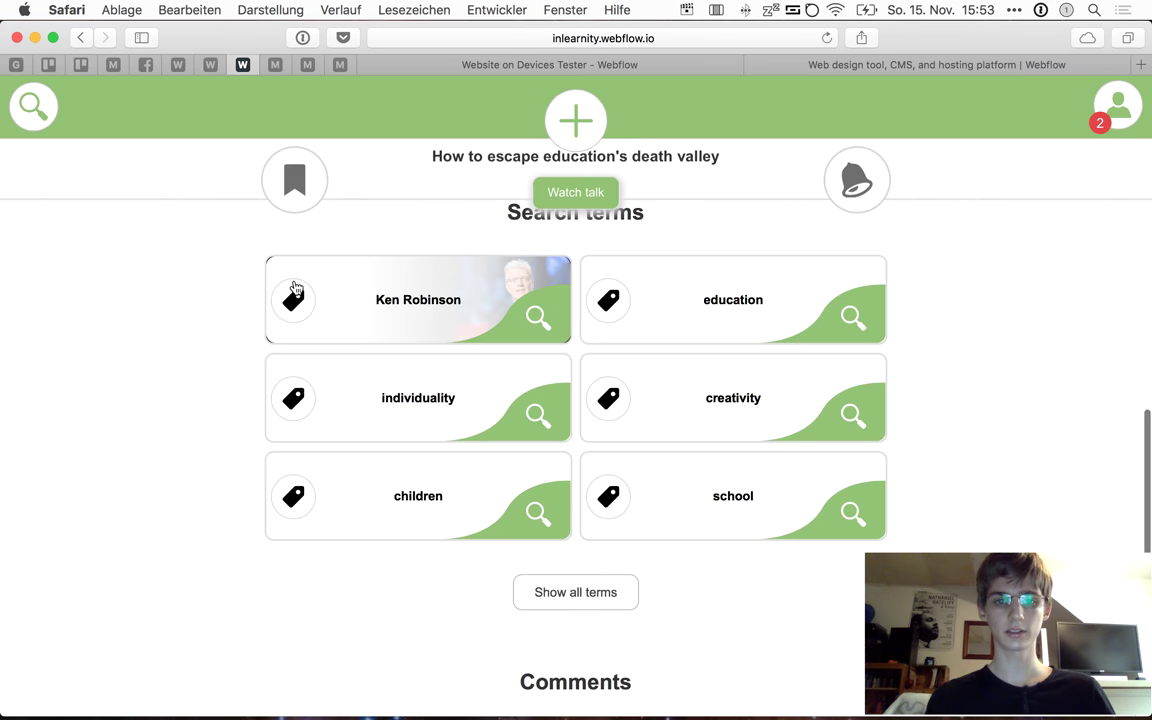
scroll(294, 287, "up", 8)
scroll(535, 399, "down", 3)
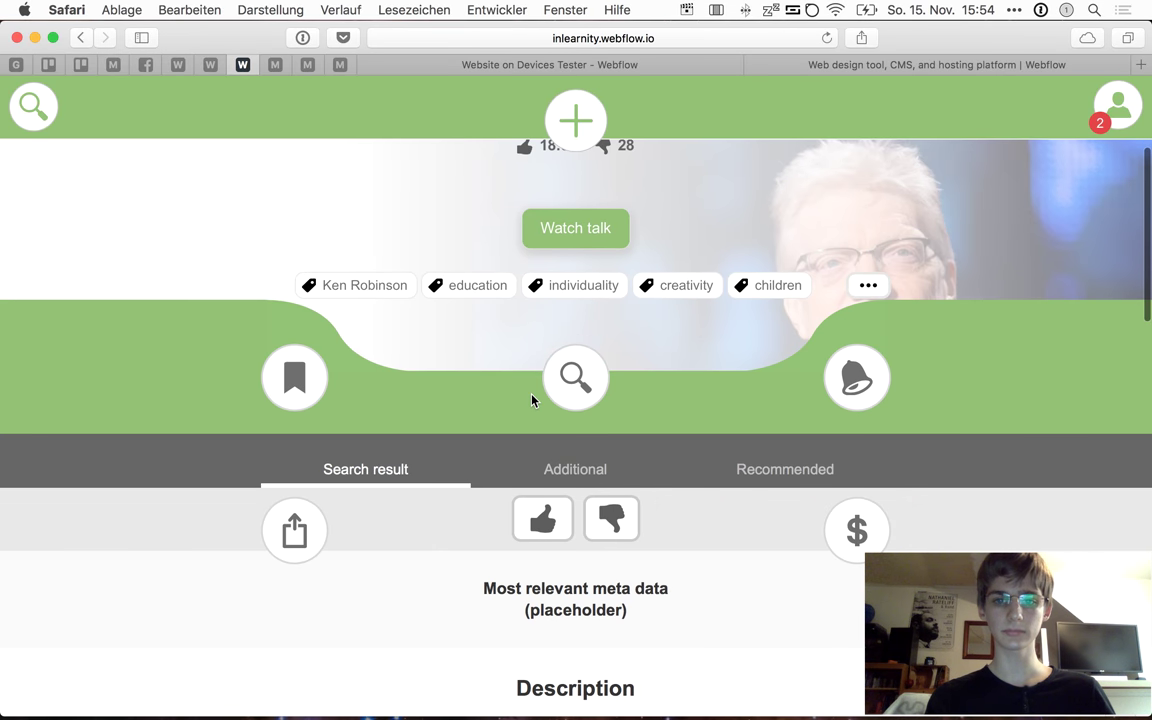
Try the thumbs-up rating of the talk on the full-size page
scroll(566, 386, "down", 4)
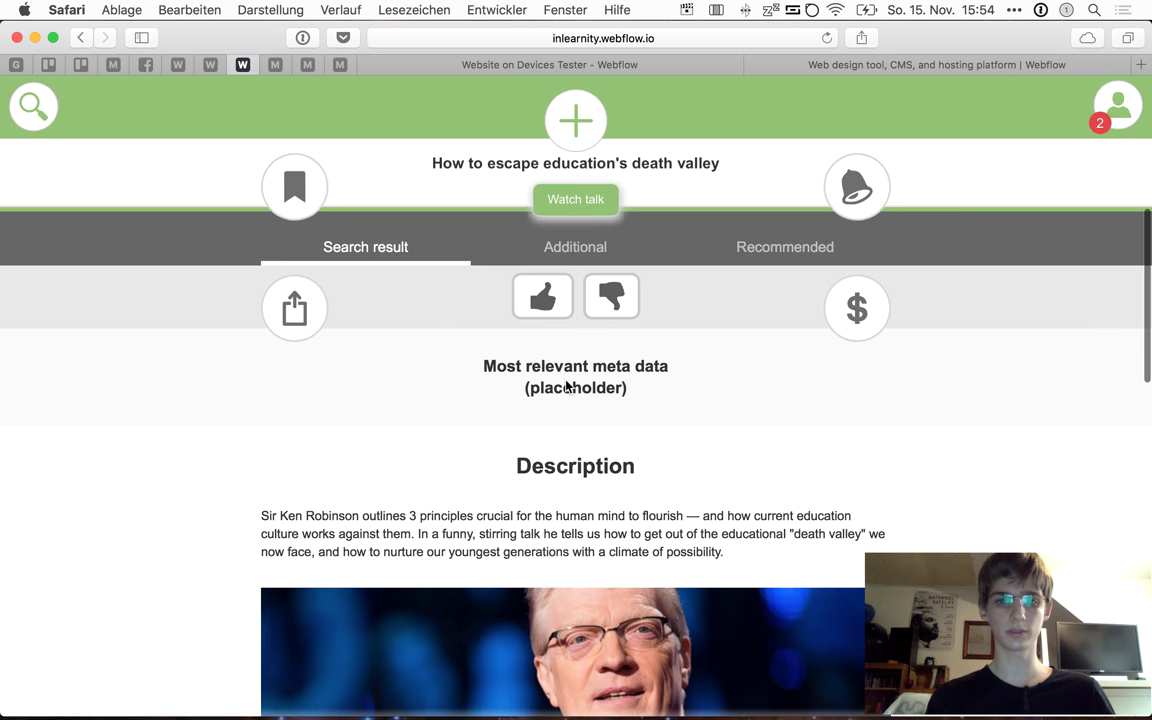
left_click(545, 297)
scroll(576, 298, "up", 5)
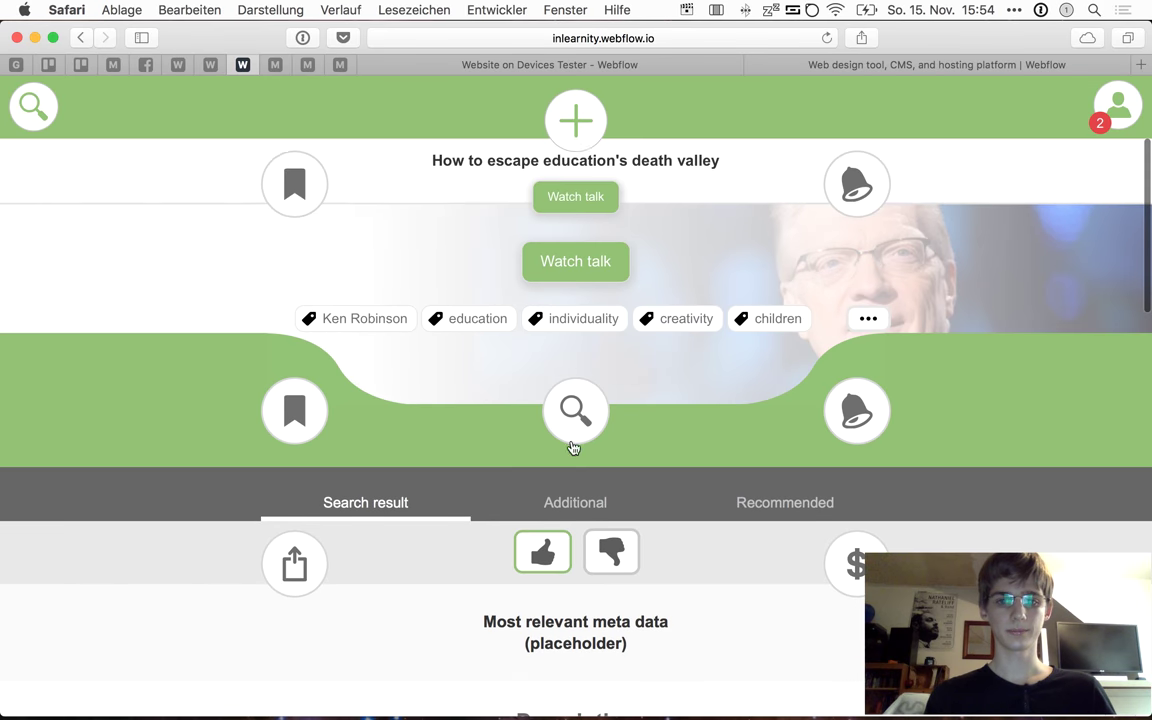
Jump from the opening section to the talk's video and play it
scroll(585, 285, "up", 1)
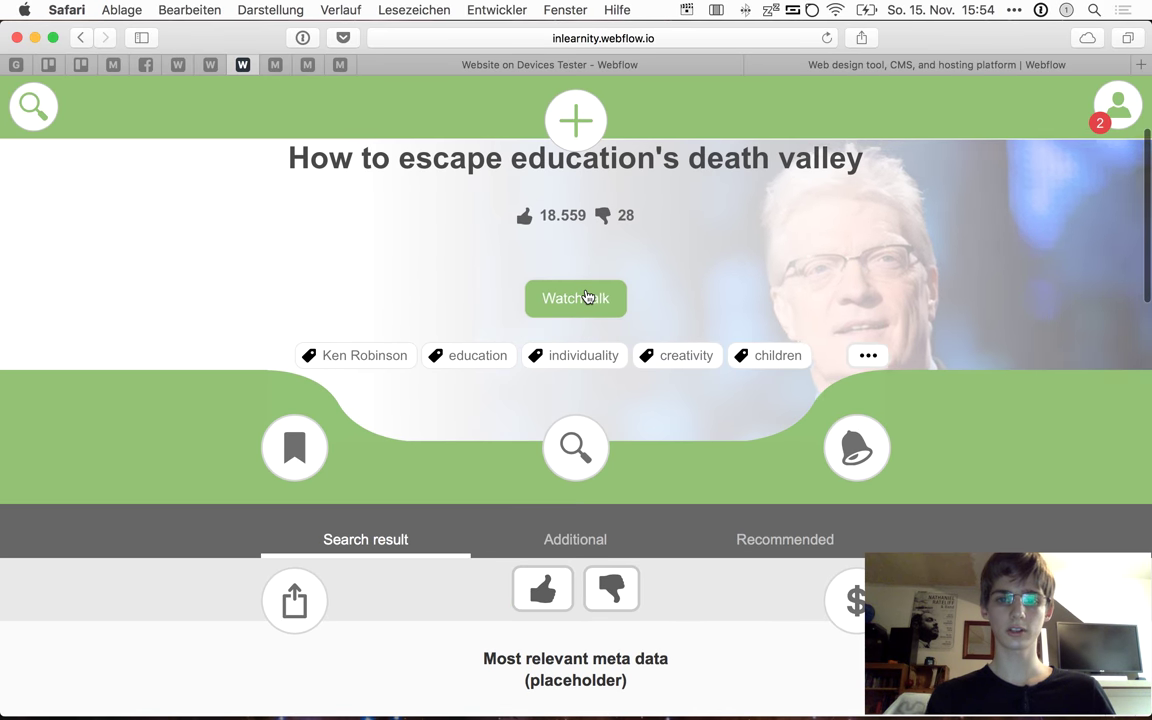
left_click(588, 297)
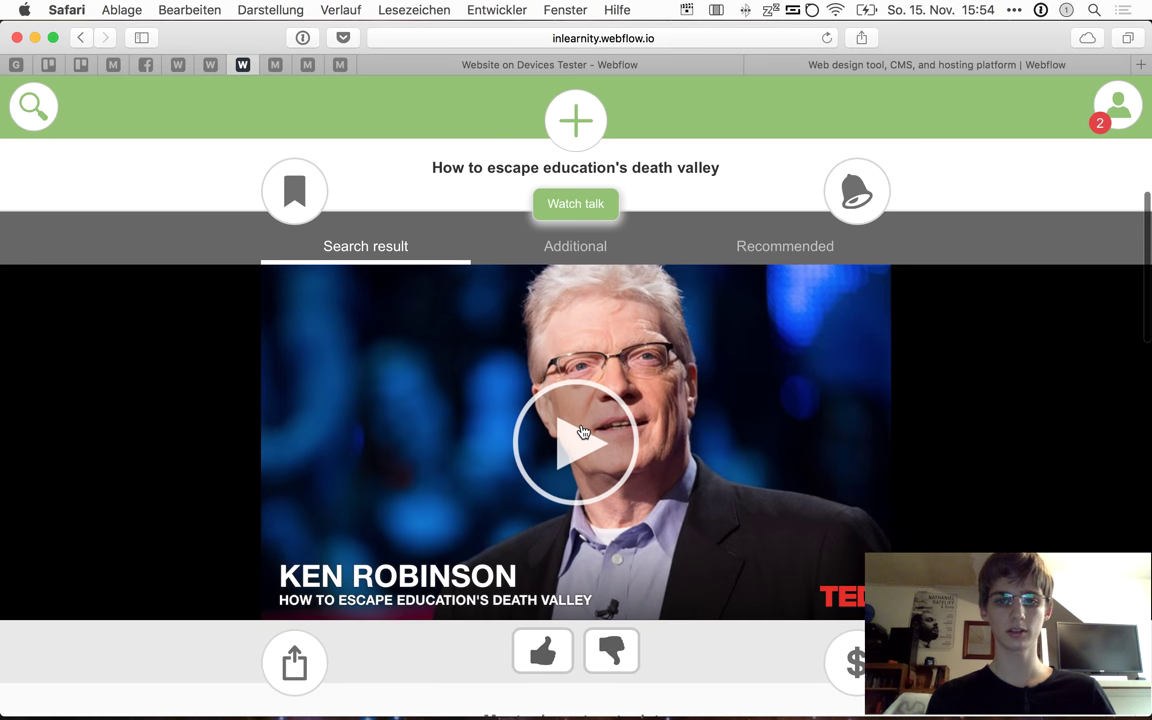
left_click(942, 477)
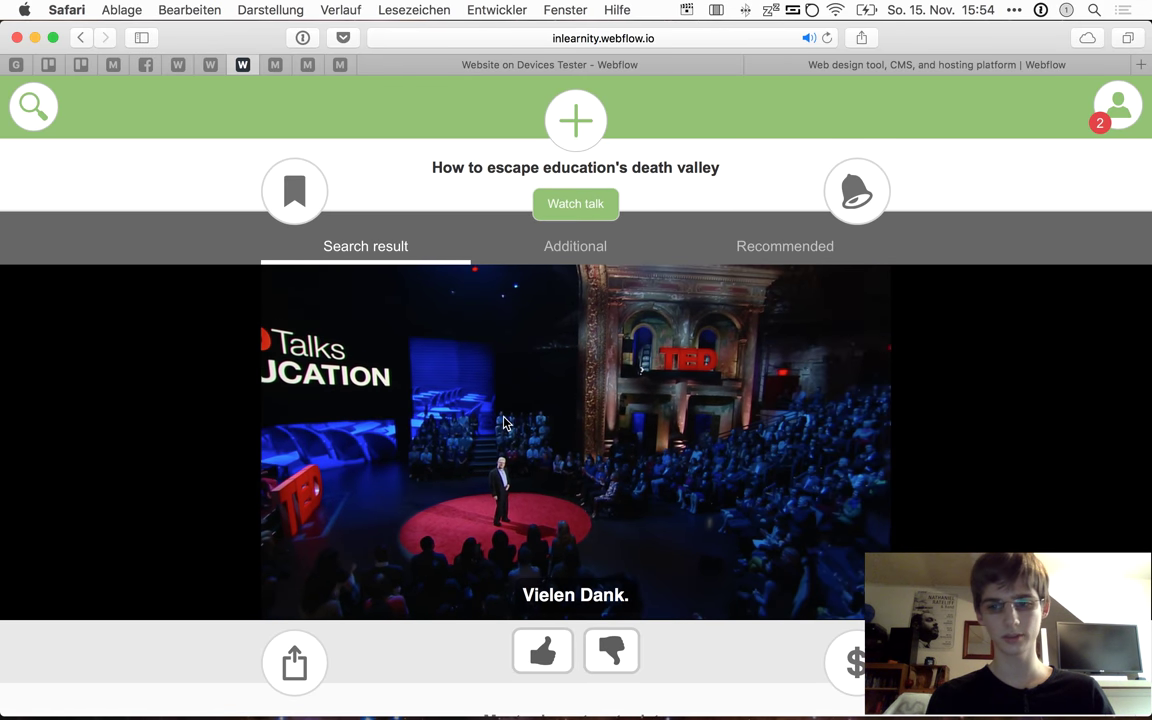
Pause the talk's video and try the thumbs-up rating beneath it
left_click(416, 495)
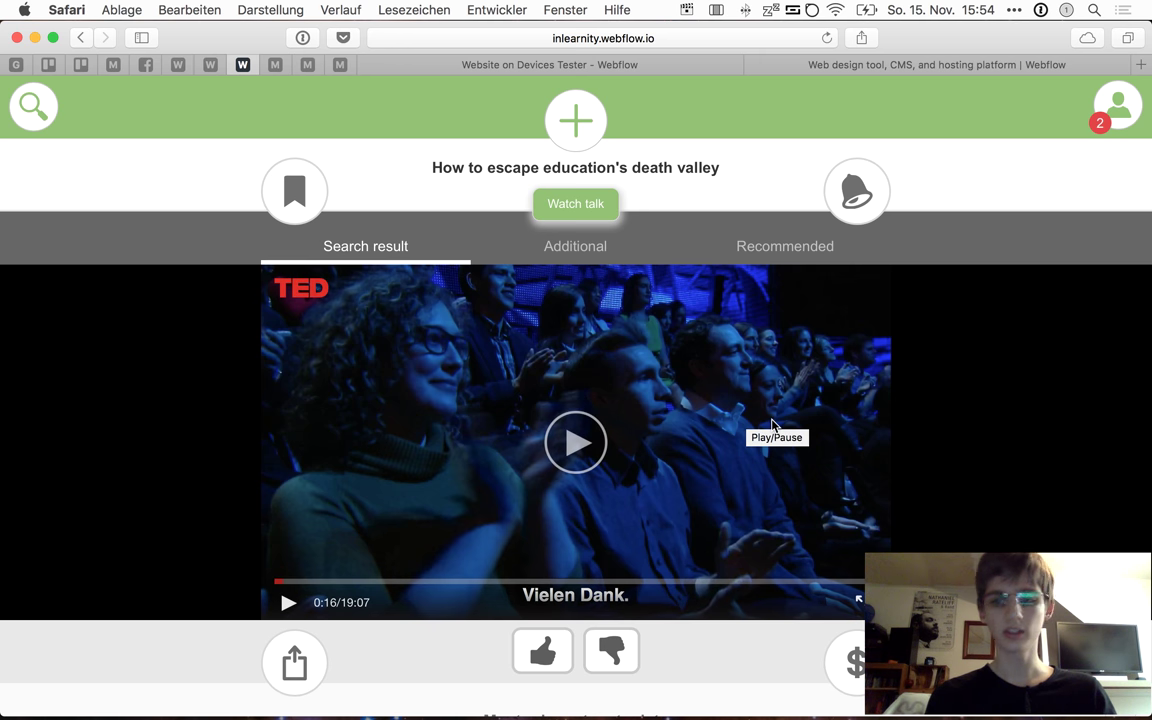
left_click(535, 662)
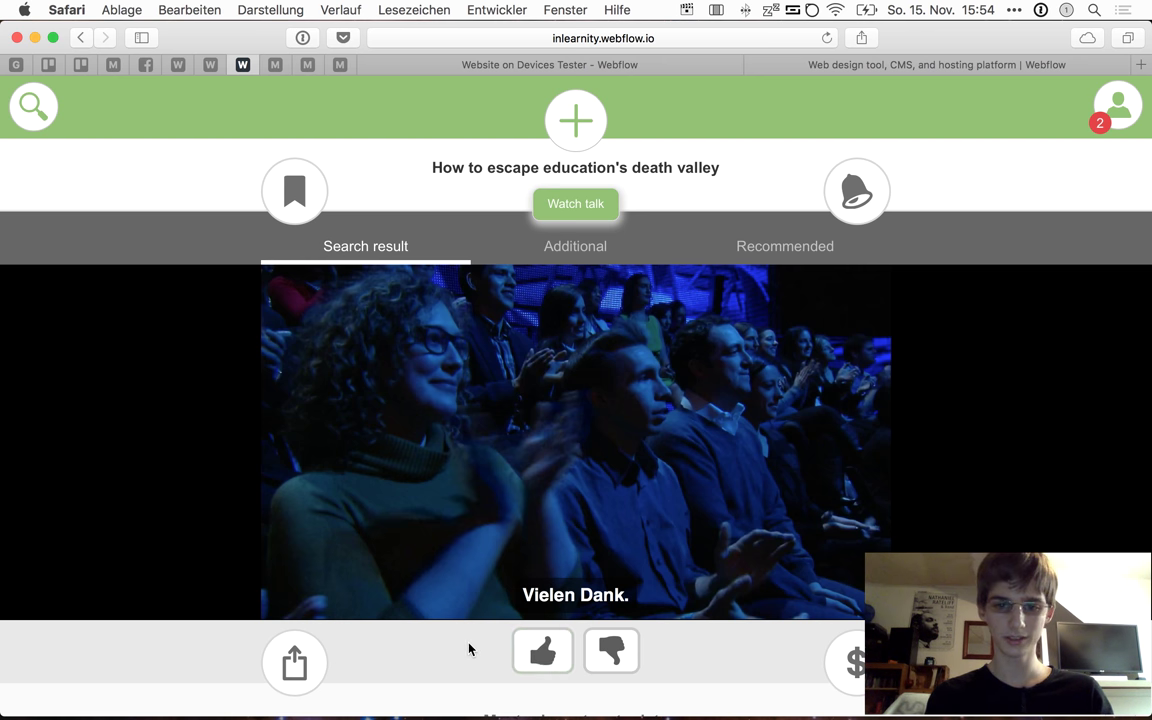
left_click(532, 652)
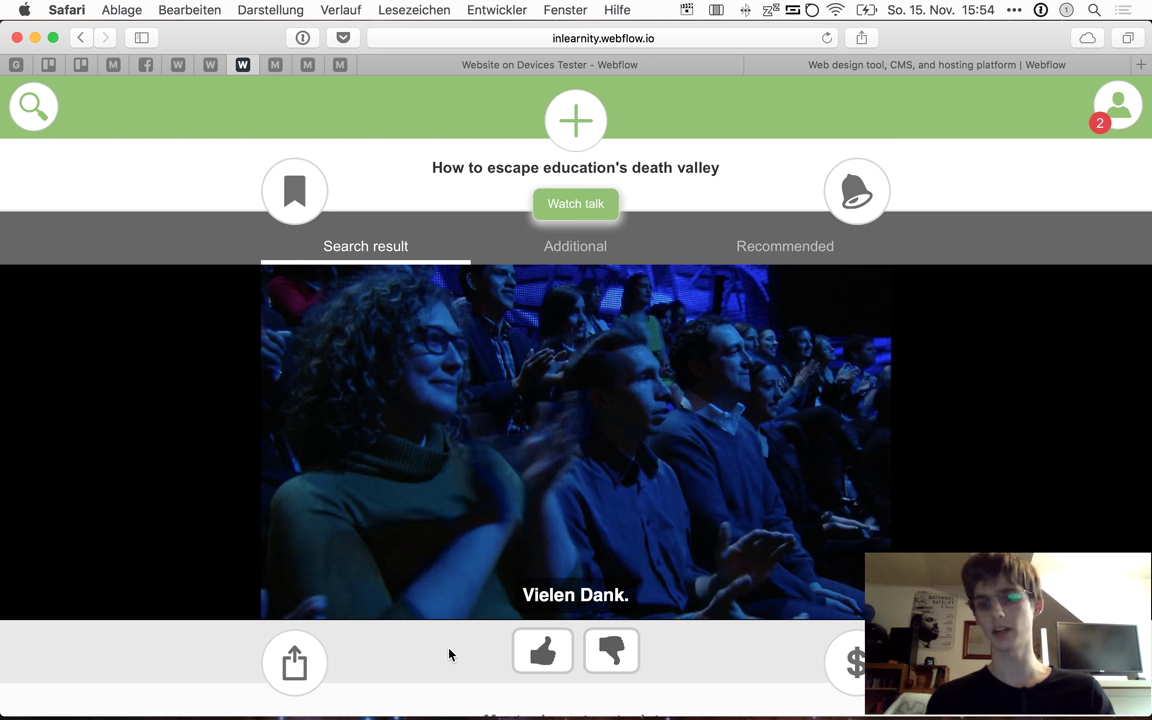
Examine how the sticky header behaves over the opening section, the video, the share and rating bar, and the description
scroll(720, 442, "down", 5)
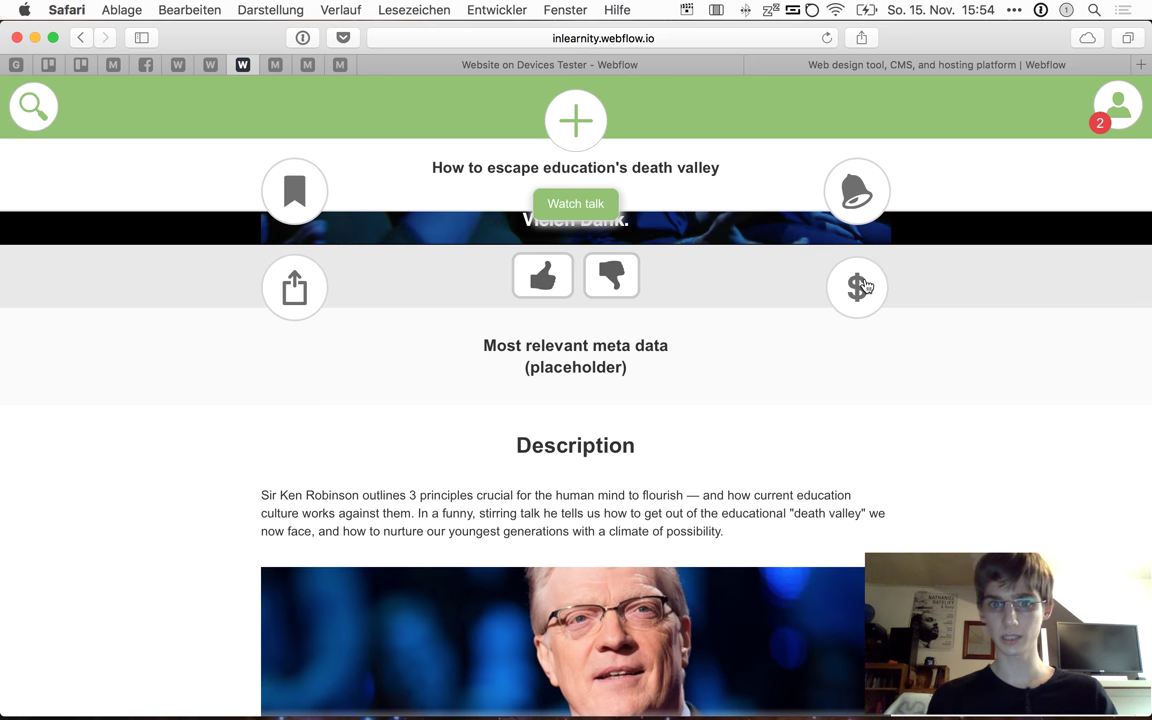
scroll(866, 295, "up", 5)
scroll(868, 340, "down", 2)
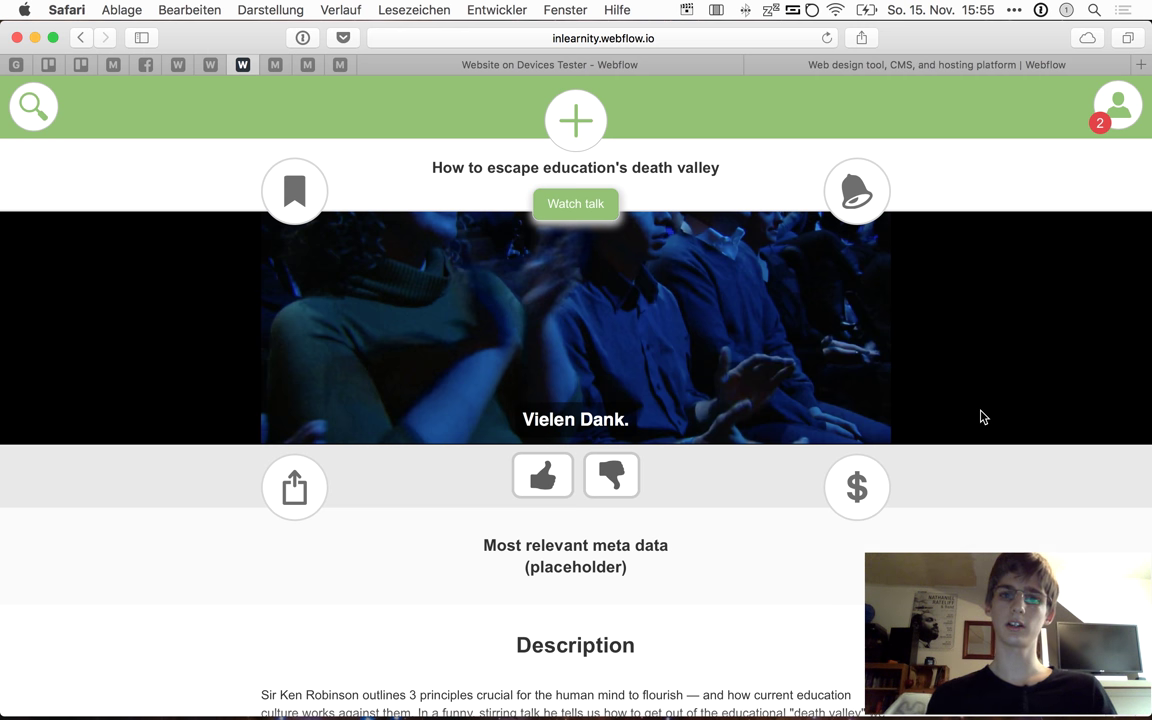
scroll(980, 414, "up", 5)
scroll(975, 414, "down", 6)
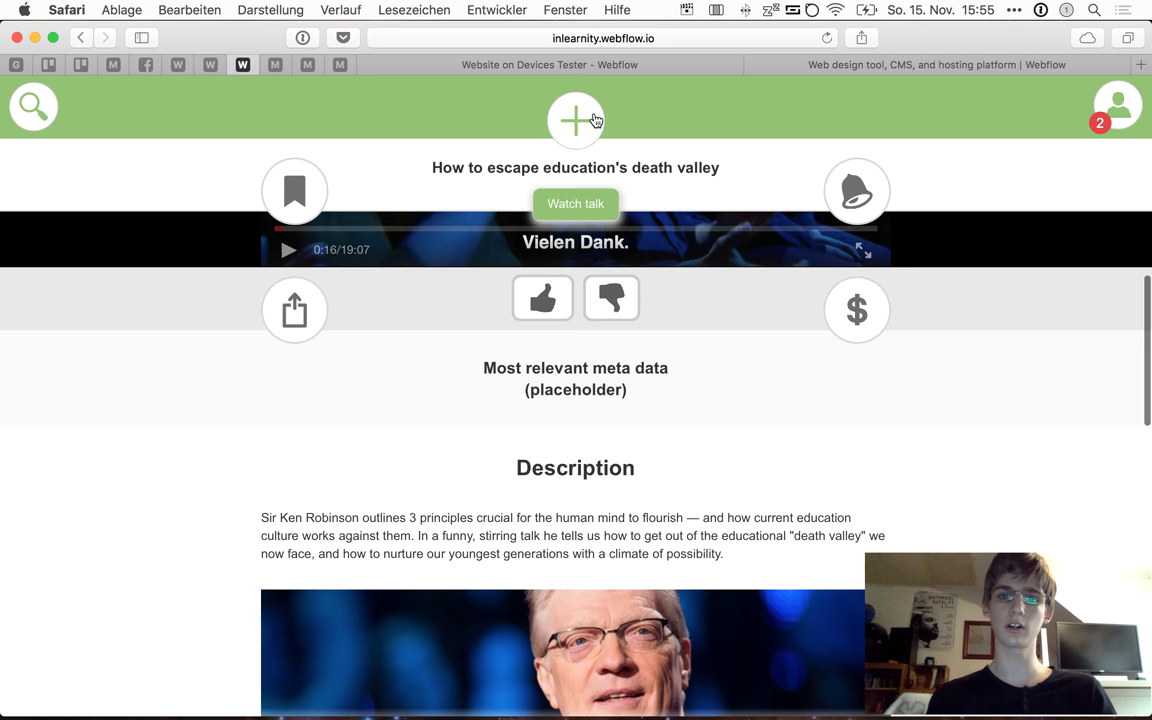
scroll(666, 468, "up", 5)
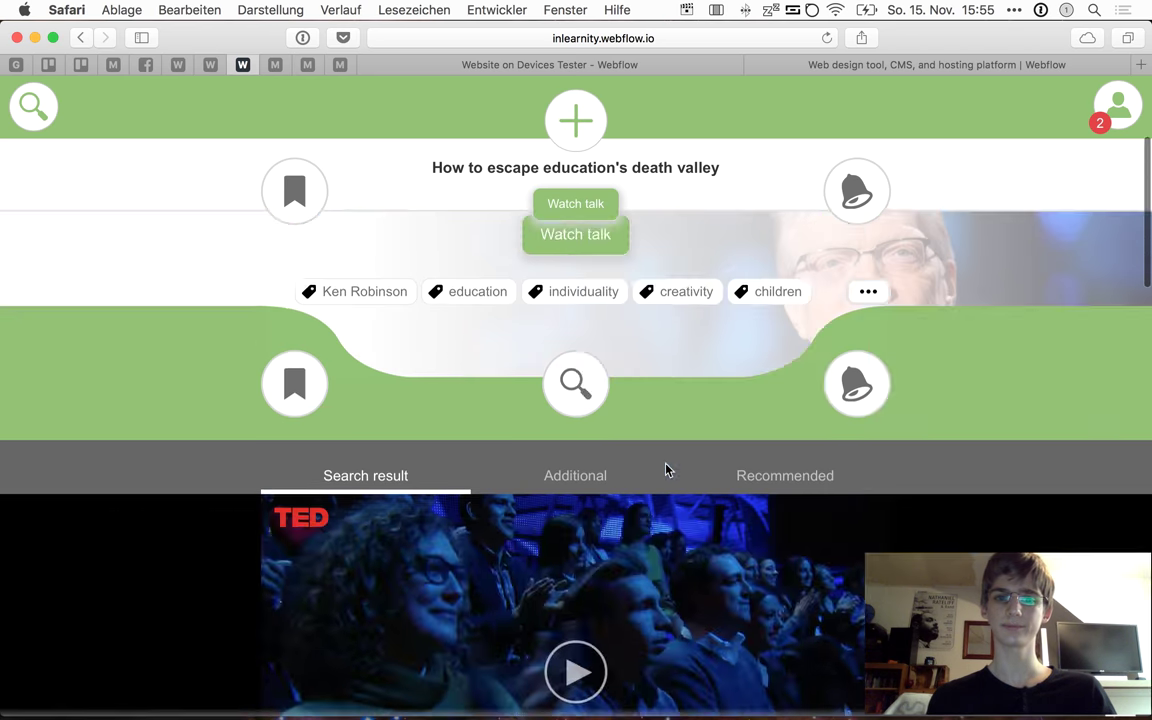
scroll(666, 470, "up", 3)
scroll(663, 466, "down", 6)
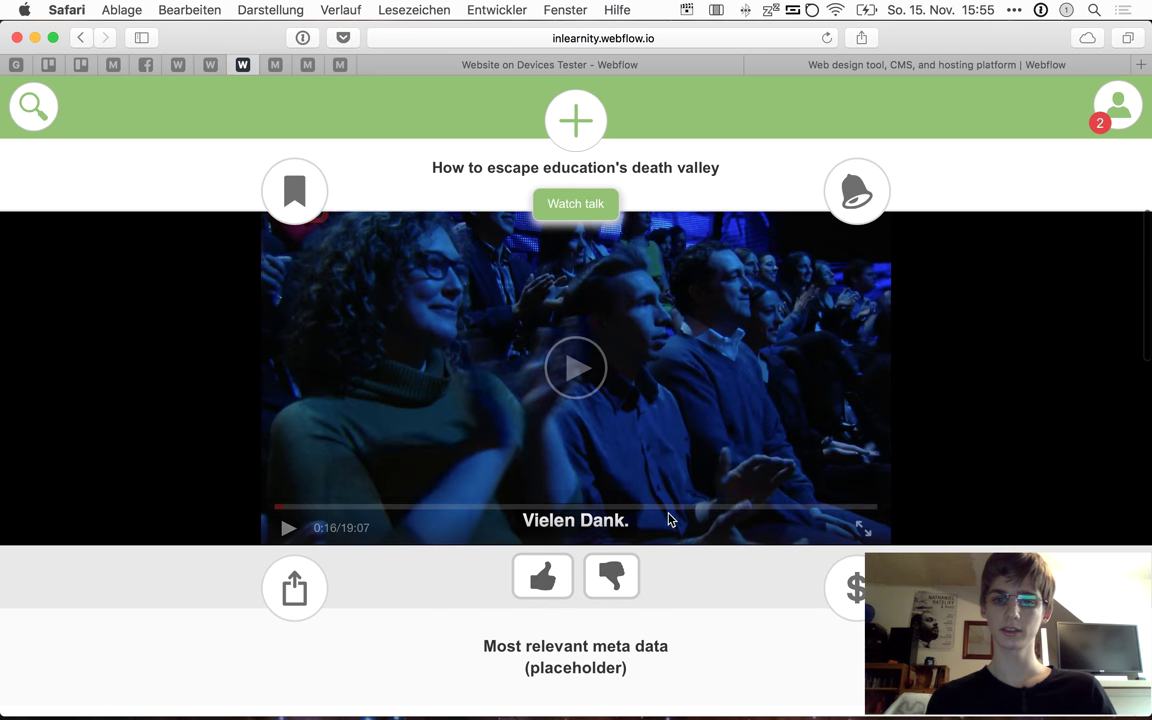
scroll(960, 417, "up", 2)
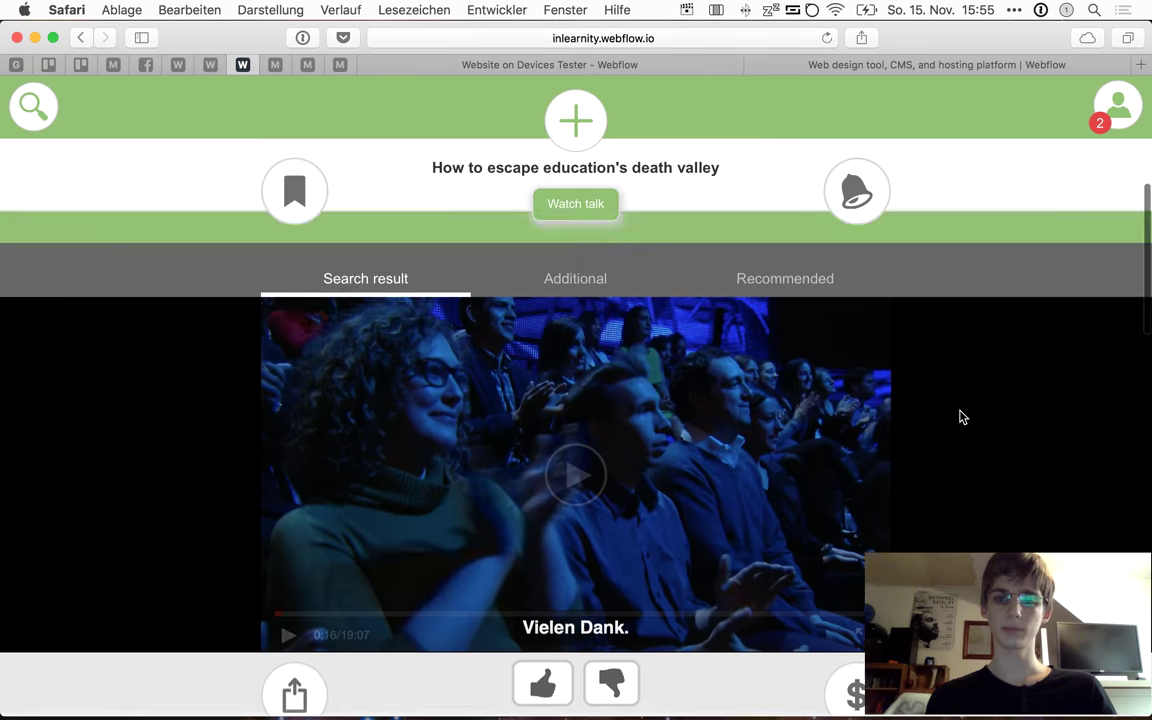
scroll(960, 417, "down", 2)
scroll(960, 417, "up", 2)
scroll(960, 417, "down", 1)
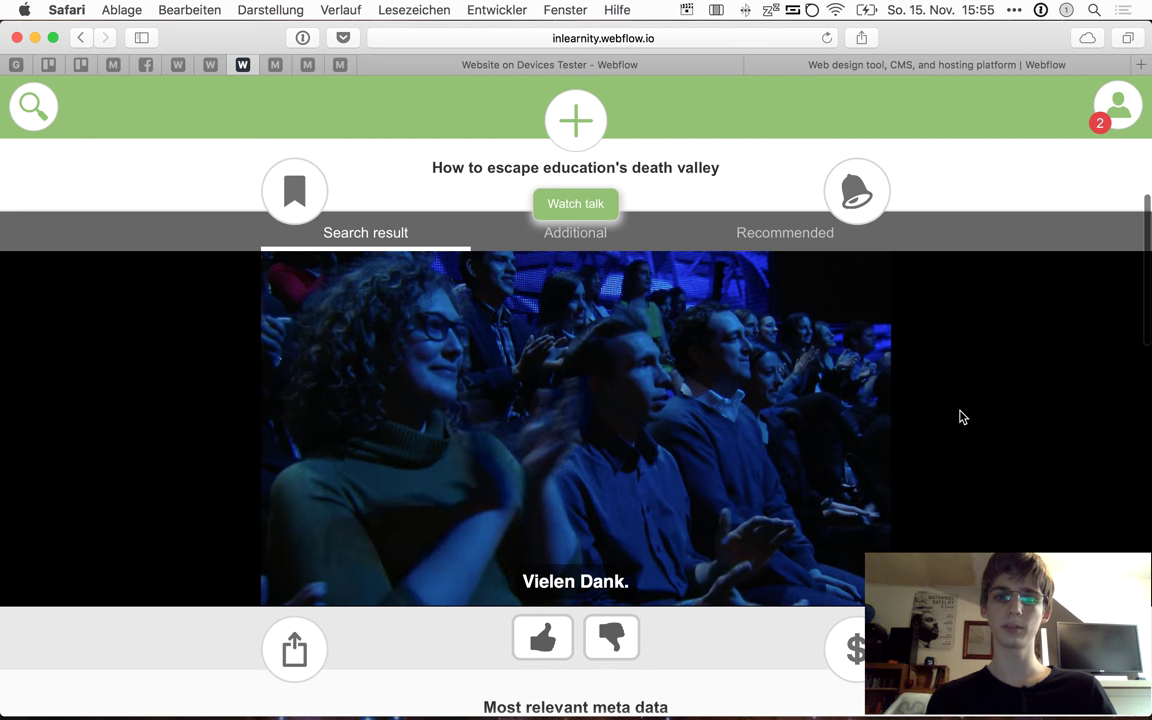
scroll(960, 417, "up", 1)
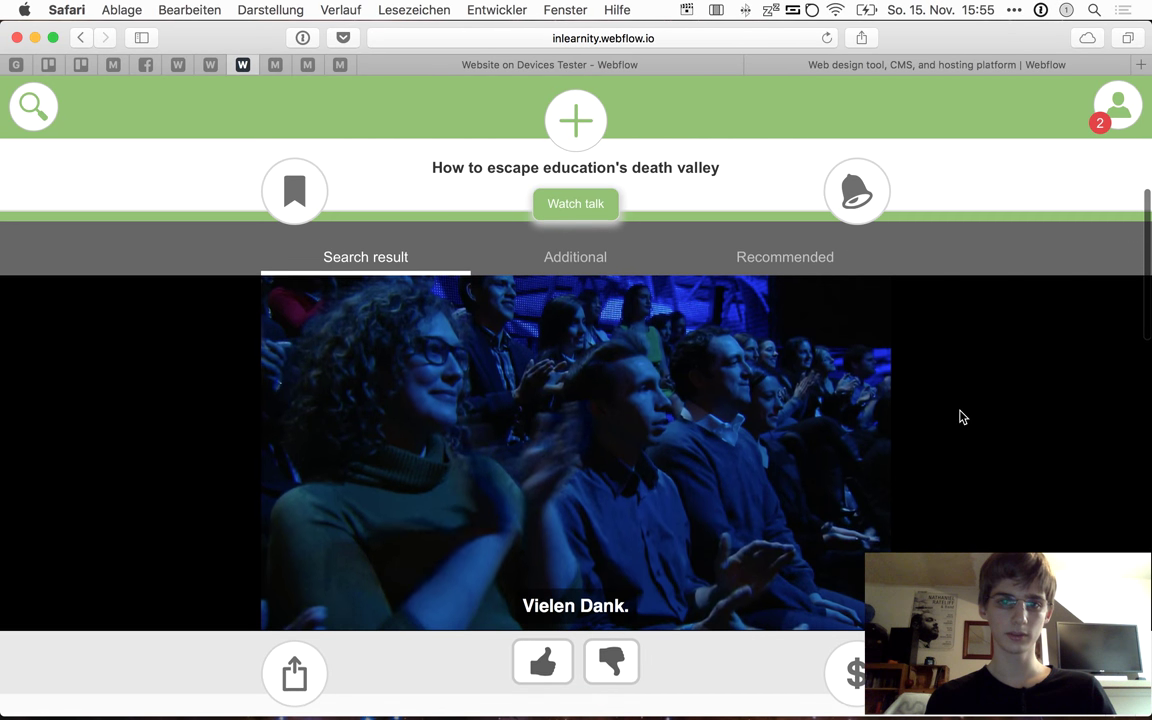
scroll(960, 417, "down", 1)
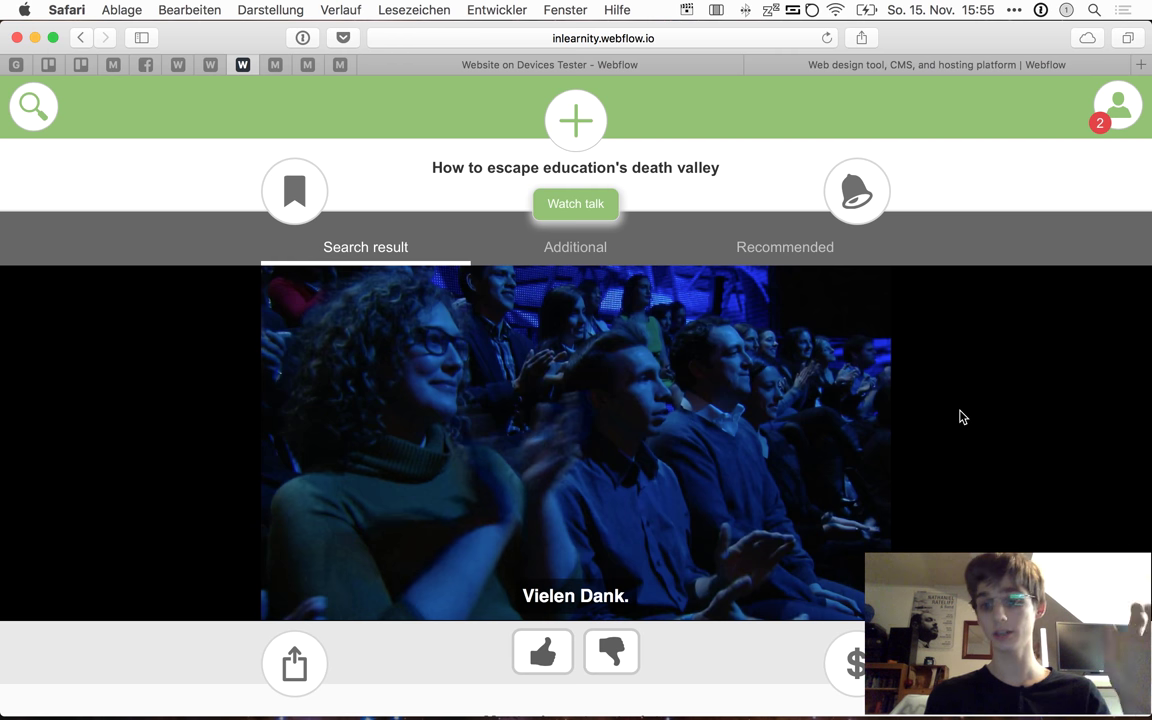
scroll(960, 417, "down", 3)
scroll(960, 417, "up", 3)
scroll(960, 417, "down", 4)
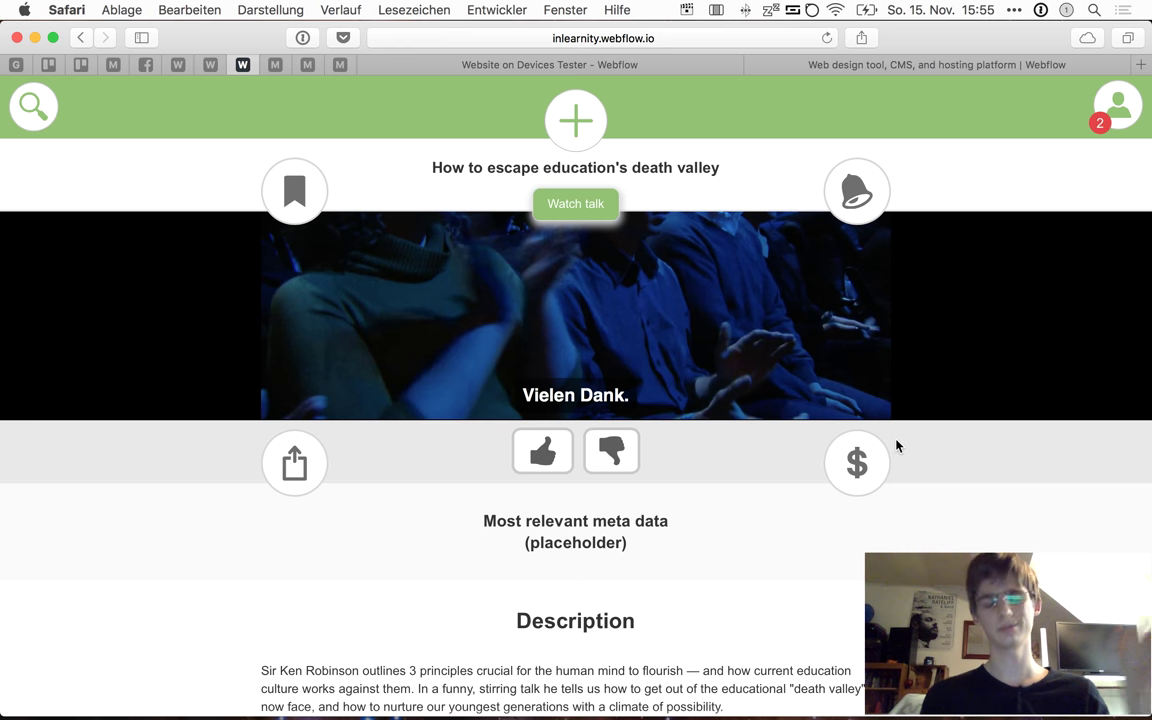
scroll(897, 445, "up", 8)
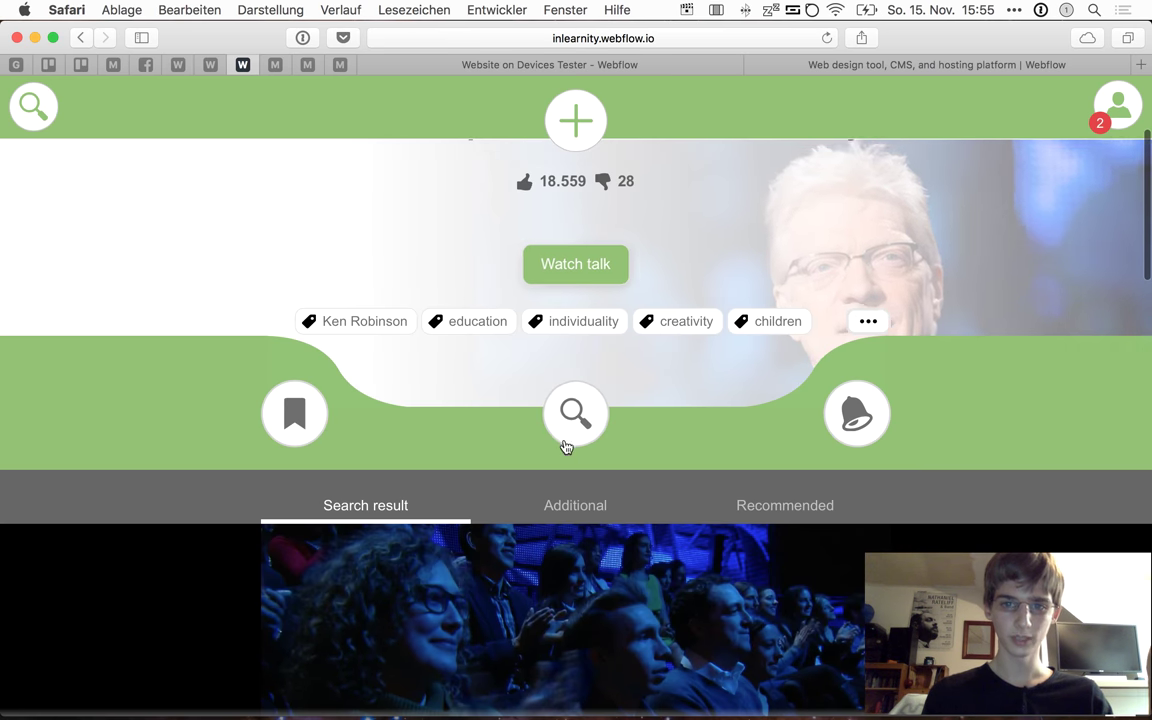
scroll(575, 413, "down", 2)
scroll(588, 418, "down", 3)
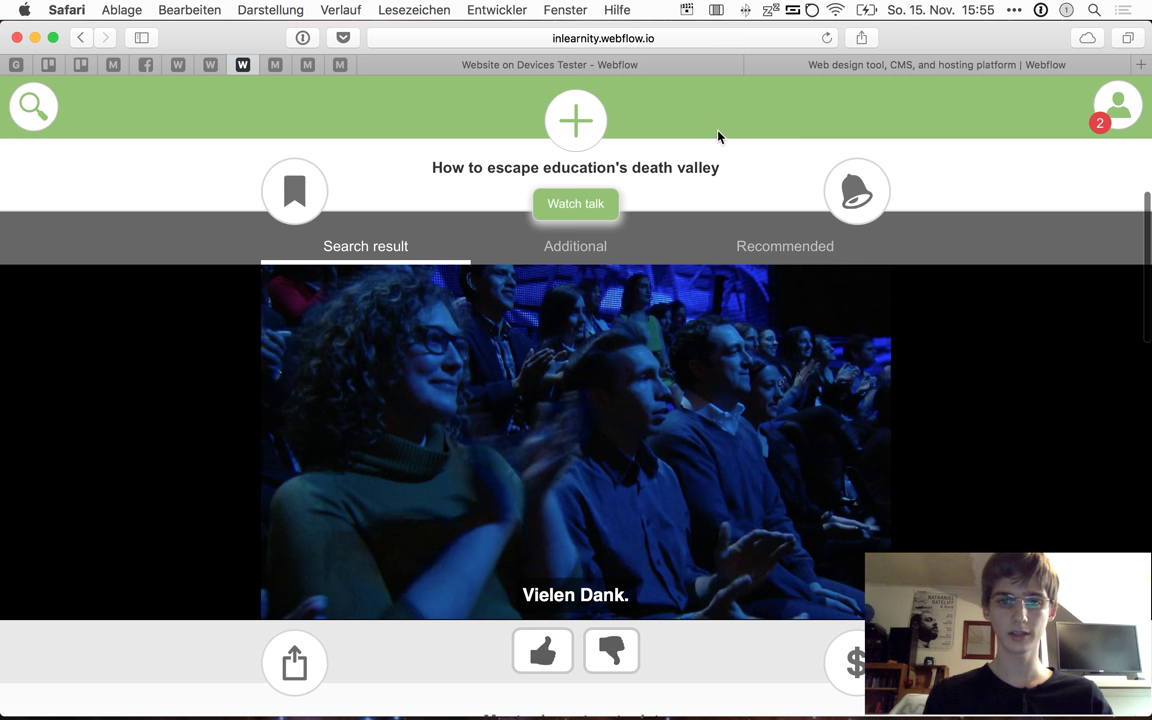
Add the private note "- Los Angeles" to the search result and close the add area
mouse_move(427, 571)
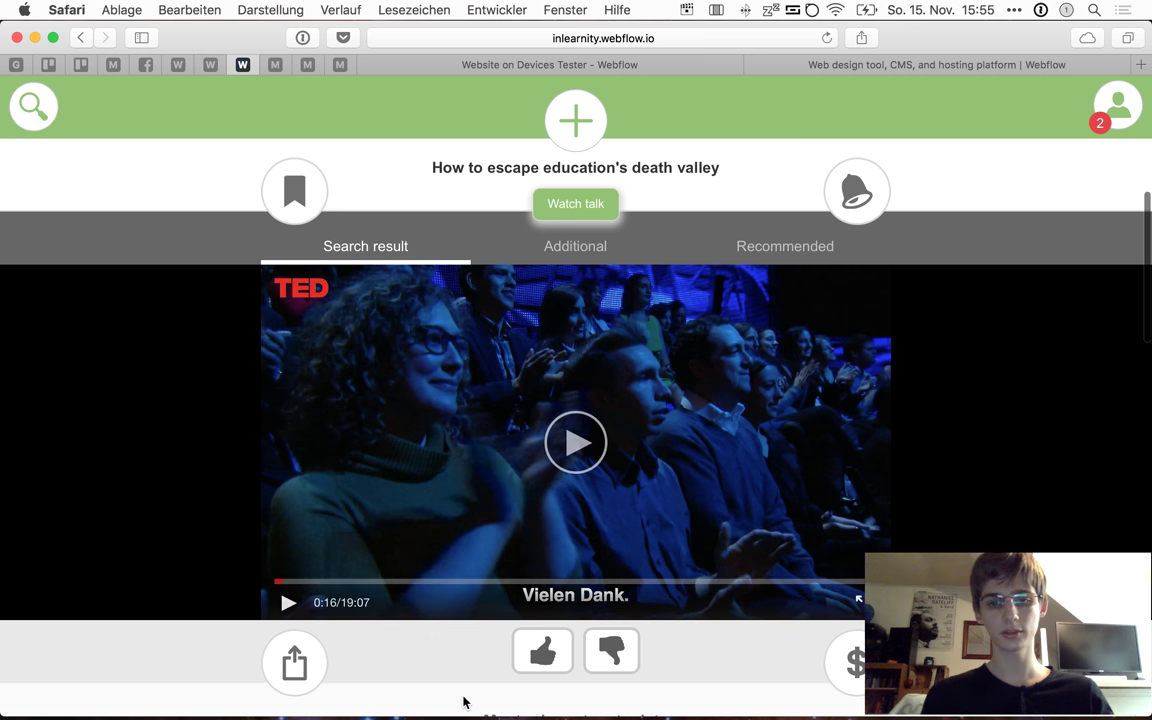
left_click(589, 135)
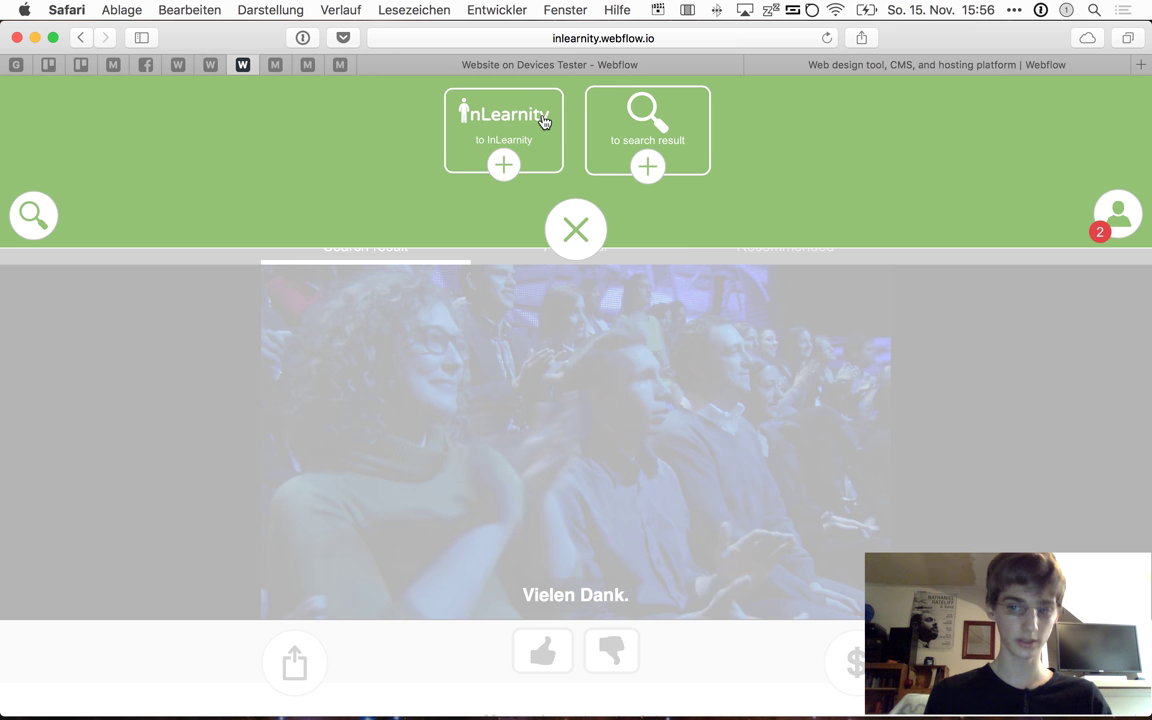
left_click(679, 119)
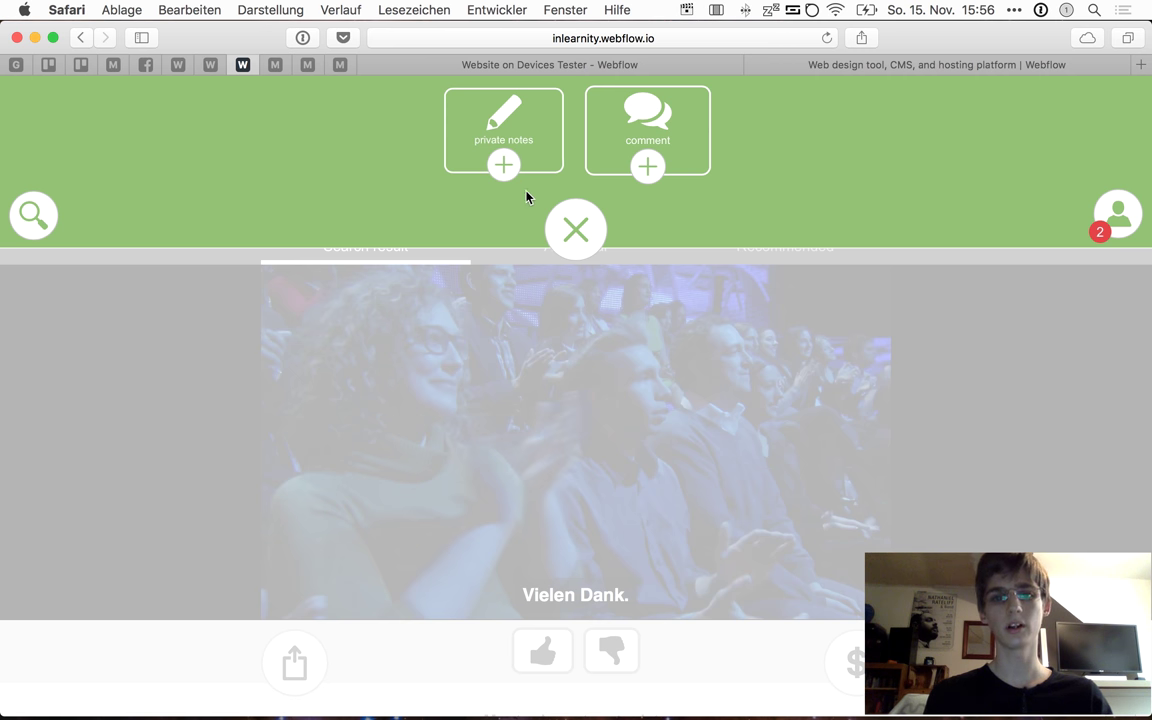
left_click(528, 114)
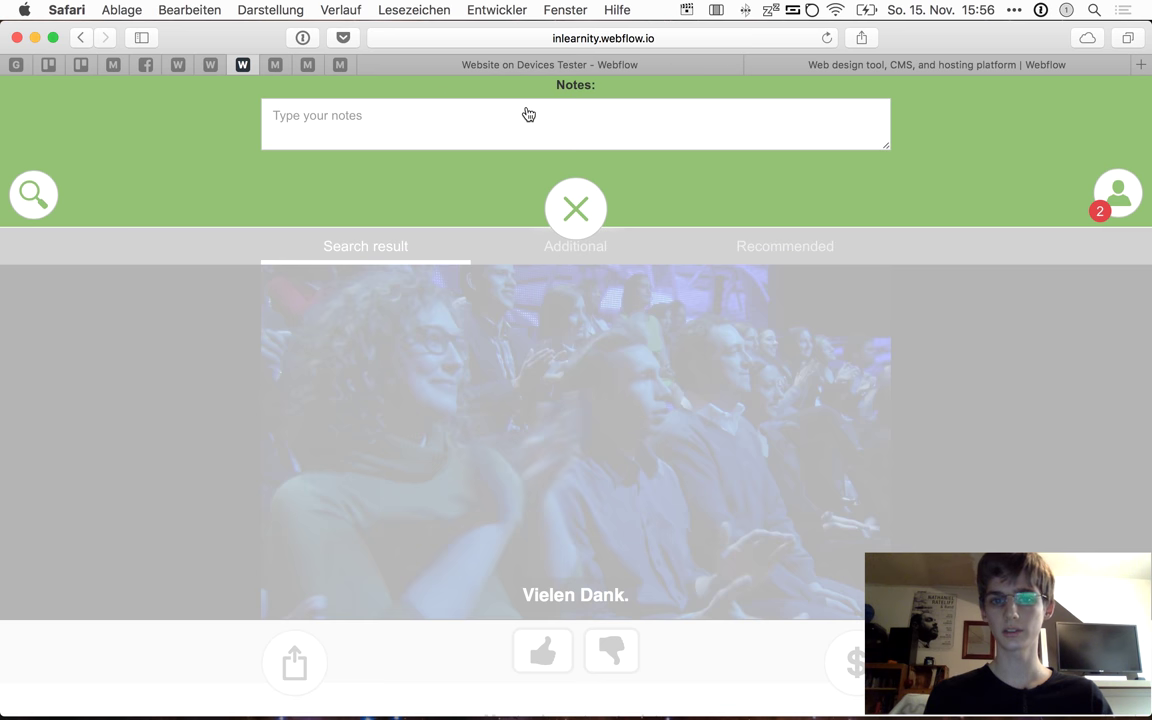
left_click(515, 125)
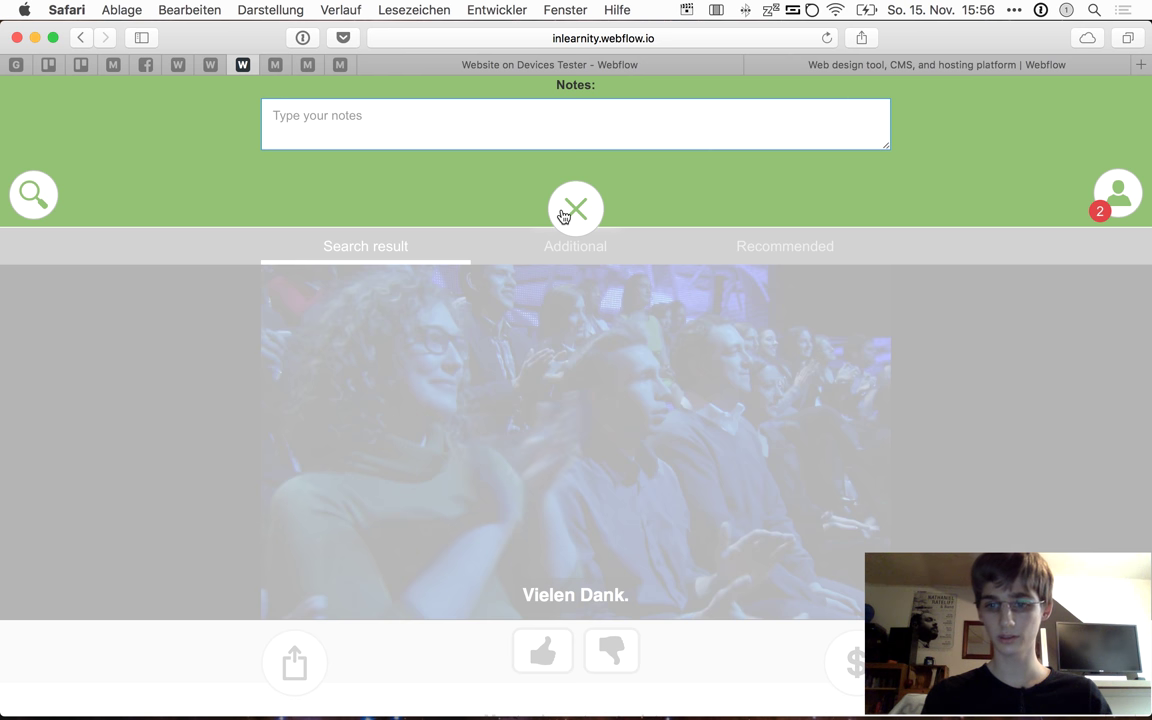
type("- Los")
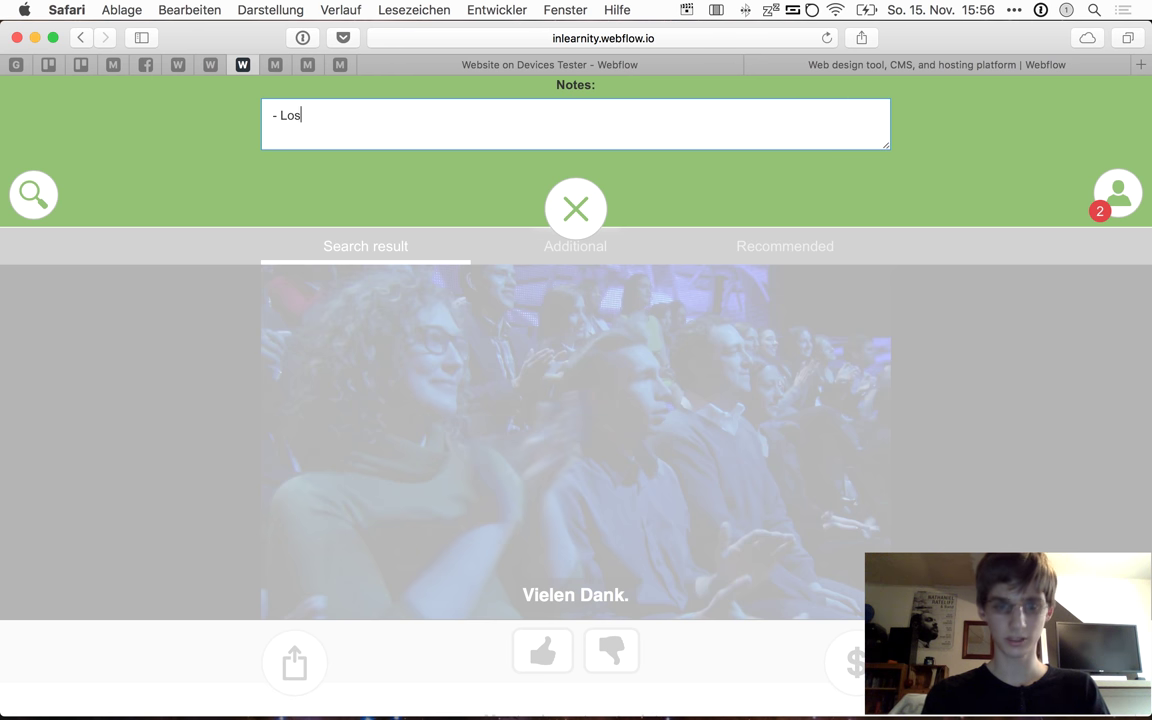
type(" Angeles")
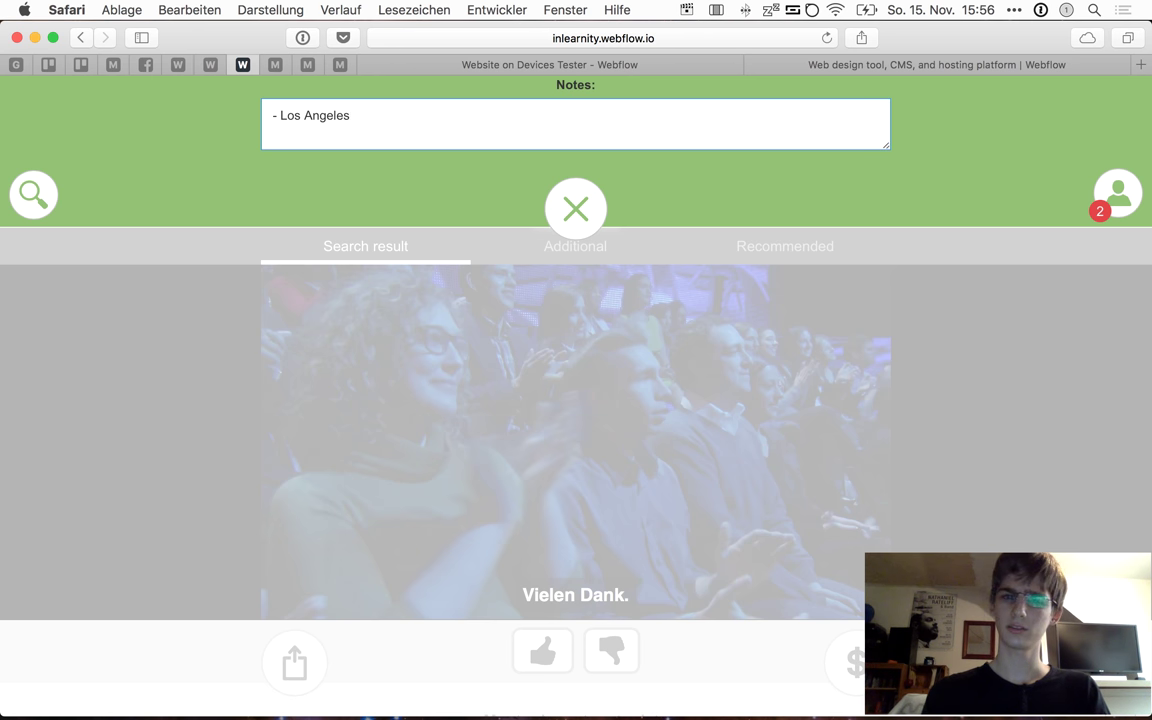
left_click(596, 214)
Resume the talk's video and reopen the search result's private note while it plays, closing the add area again
mouse_move(411, 566)
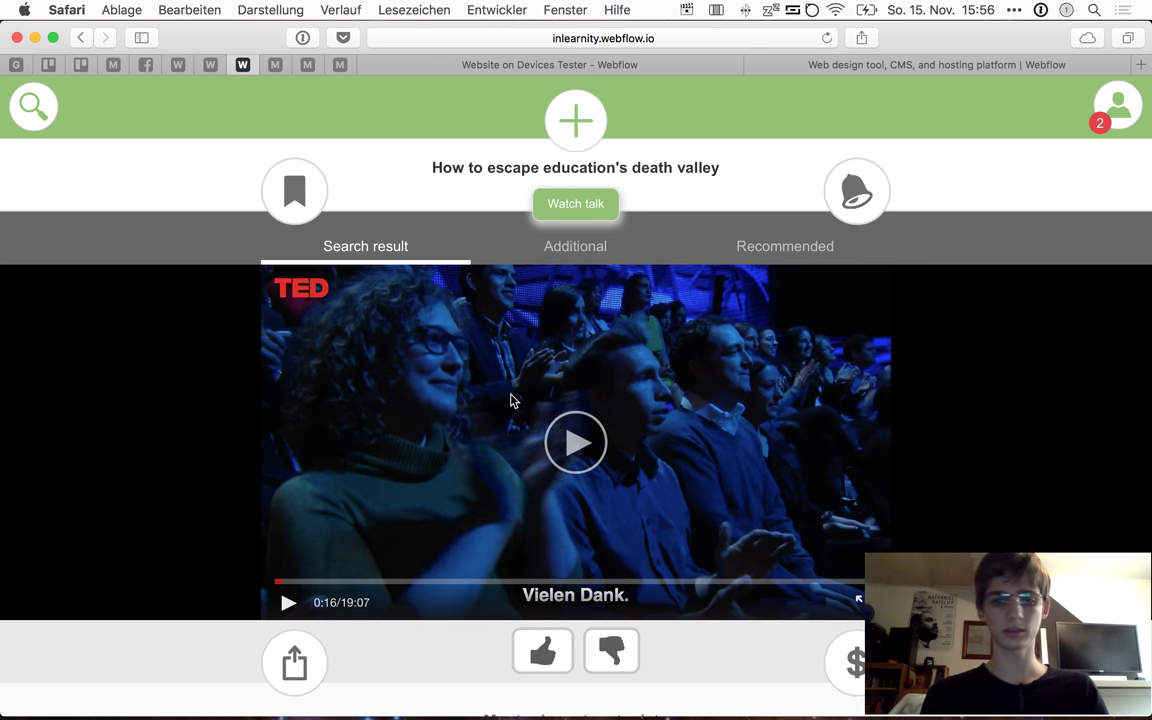
left_click(553, 437)
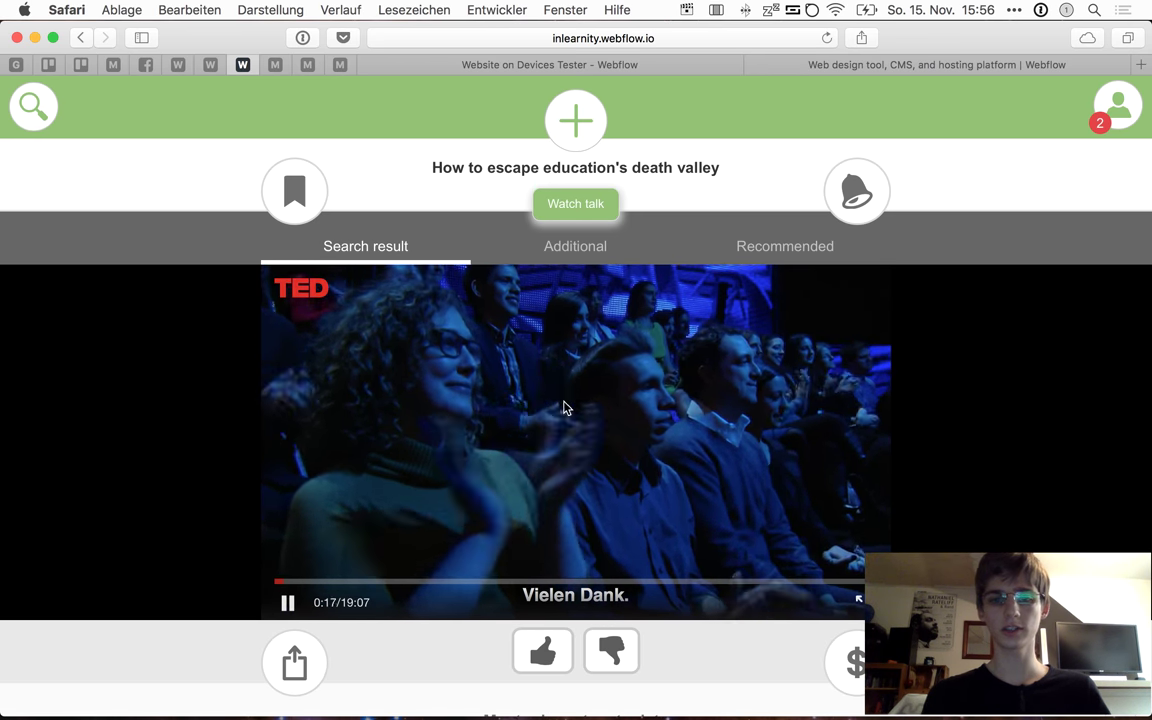
left_click(571, 147)
left_click(681, 149)
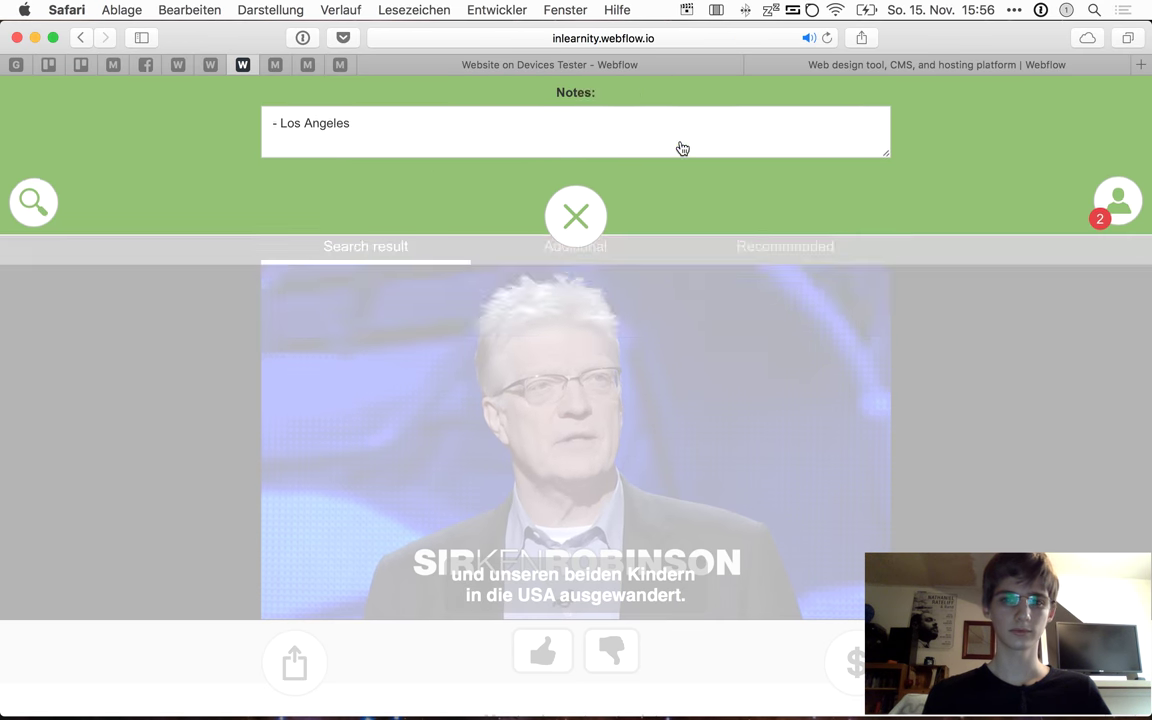
left_click(510, 168)
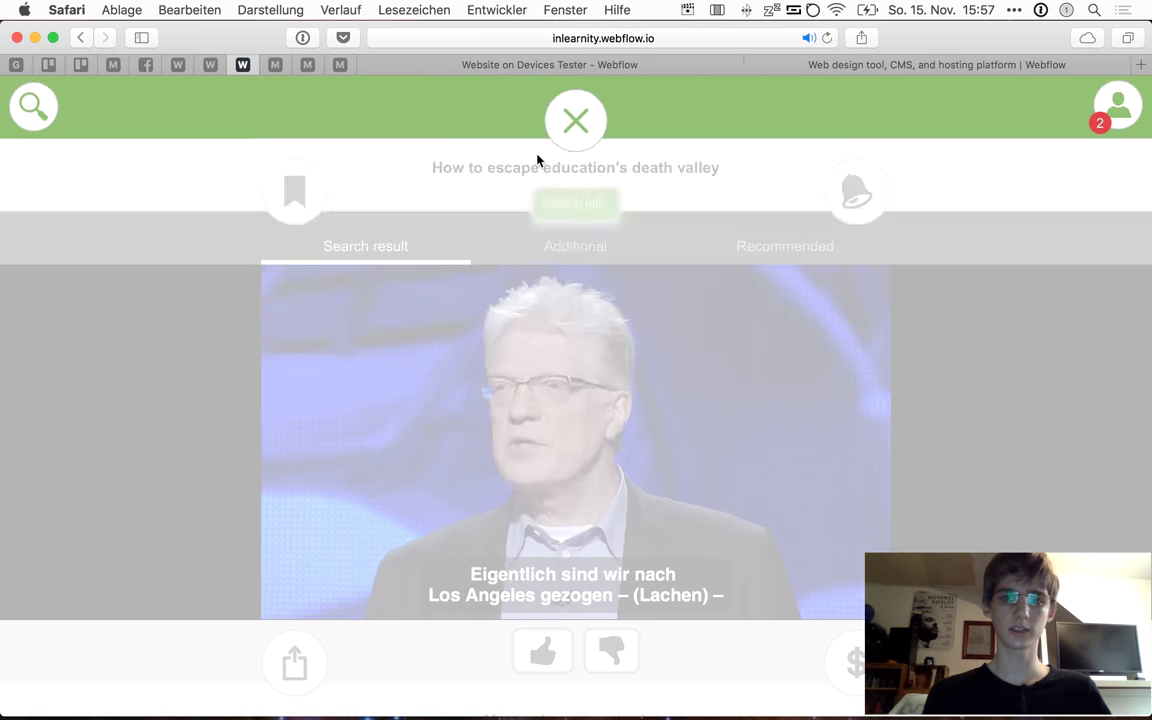
left_click(582, 127)
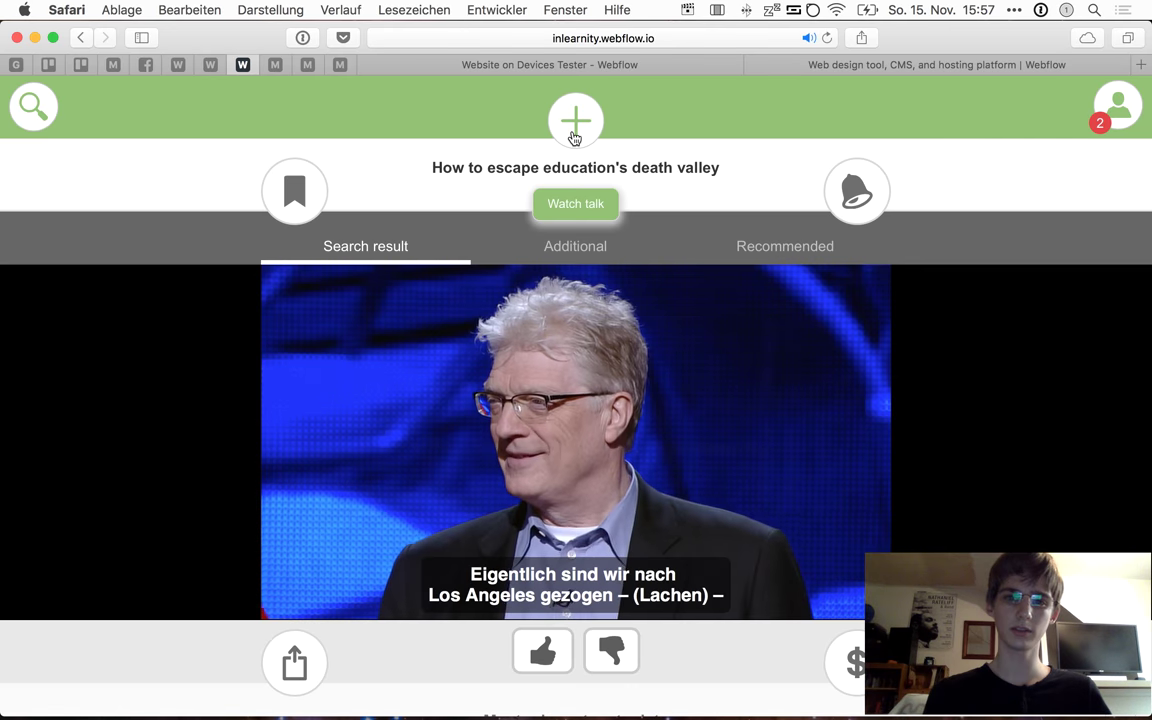
left_click(574, 138)
left_click(648, 140)
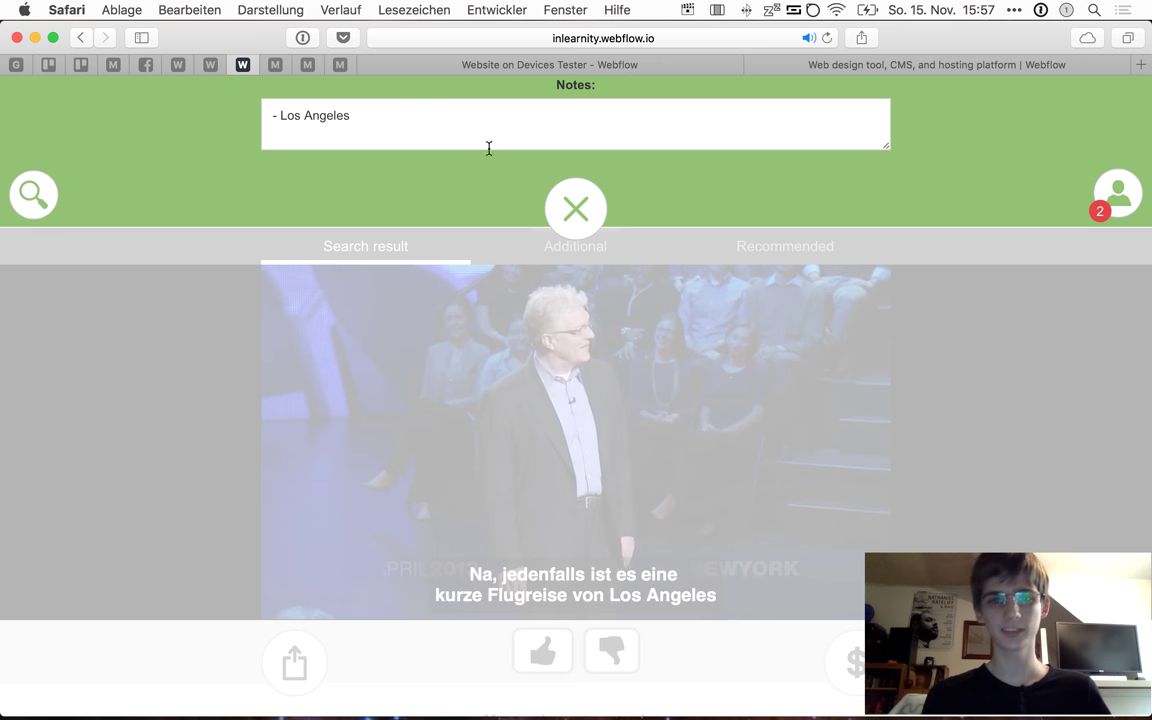
left_click(531, 129)
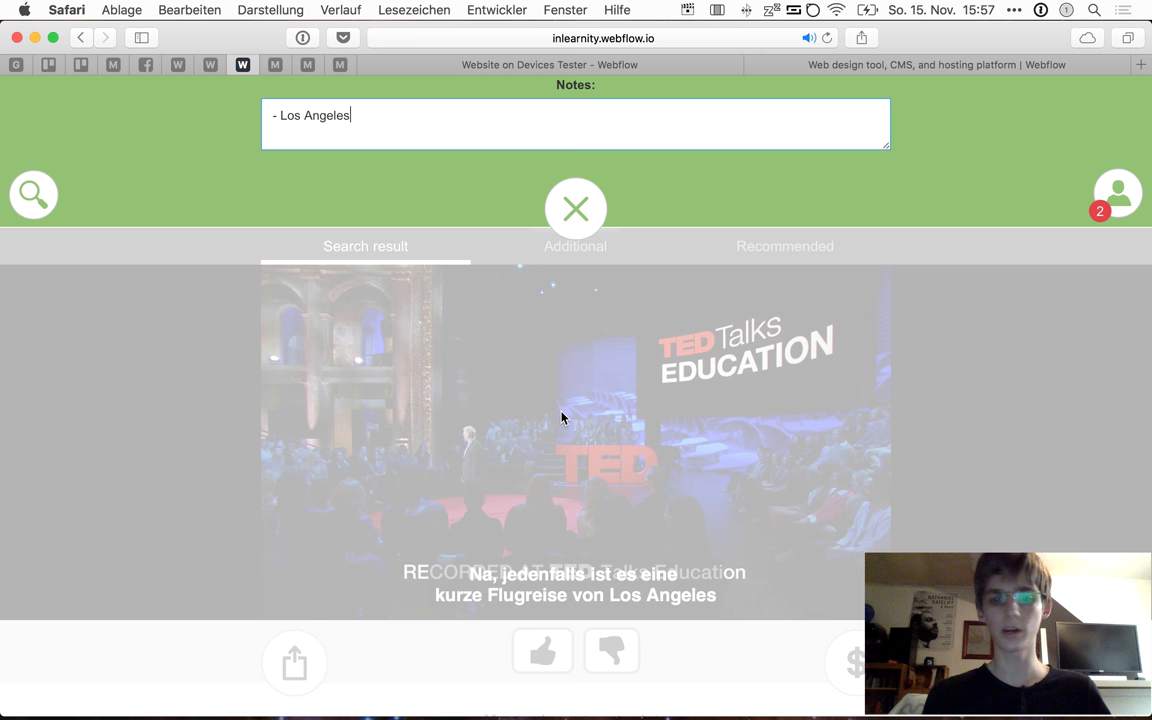
left_click(585, 207)
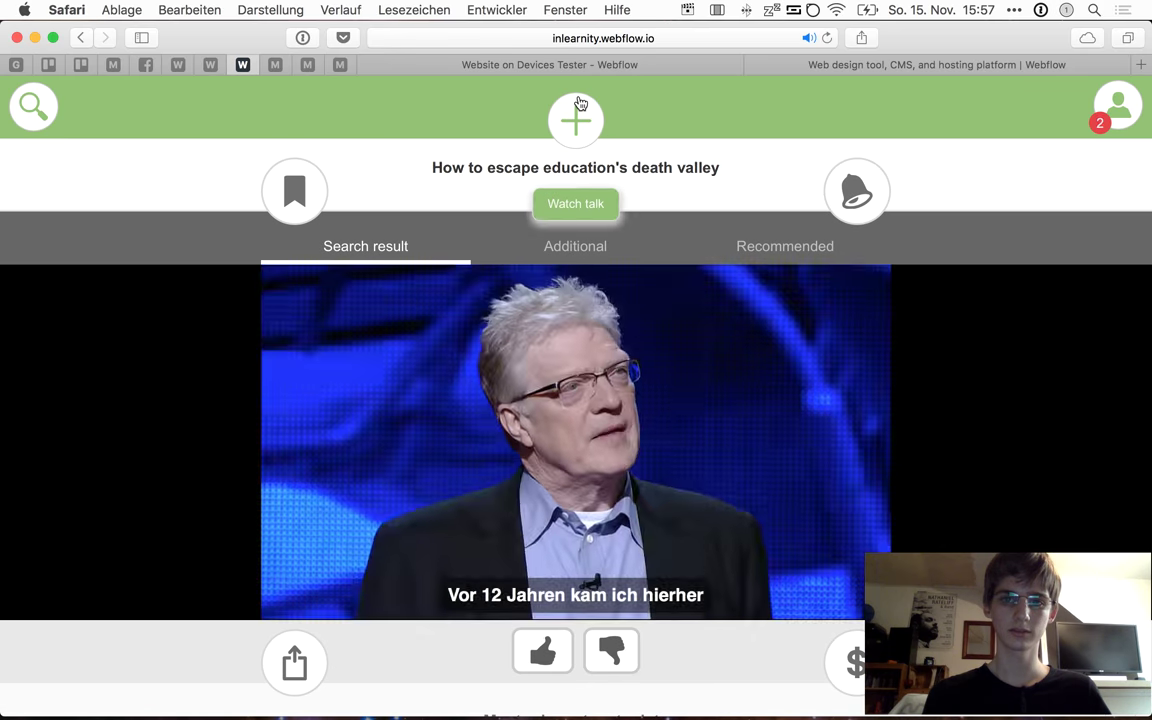
Use the search result's comment option to reach the Comments section and open the discussion field for a new comment
left_click(577, 117)
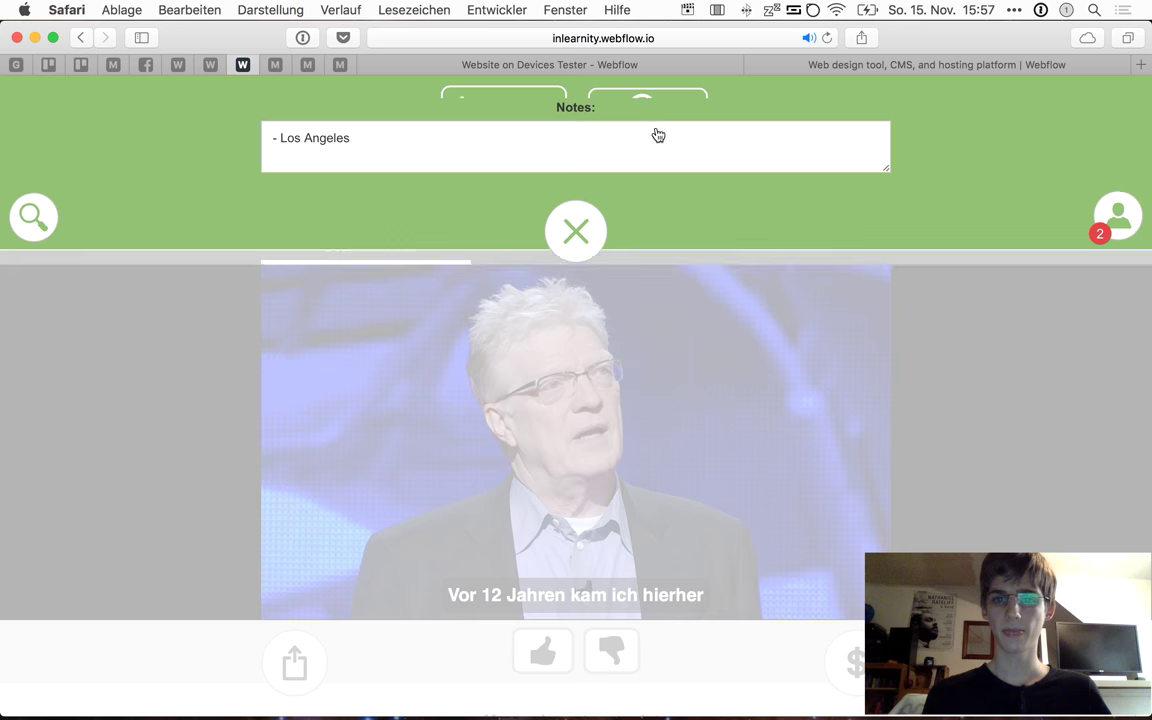
left_click(670, 145)
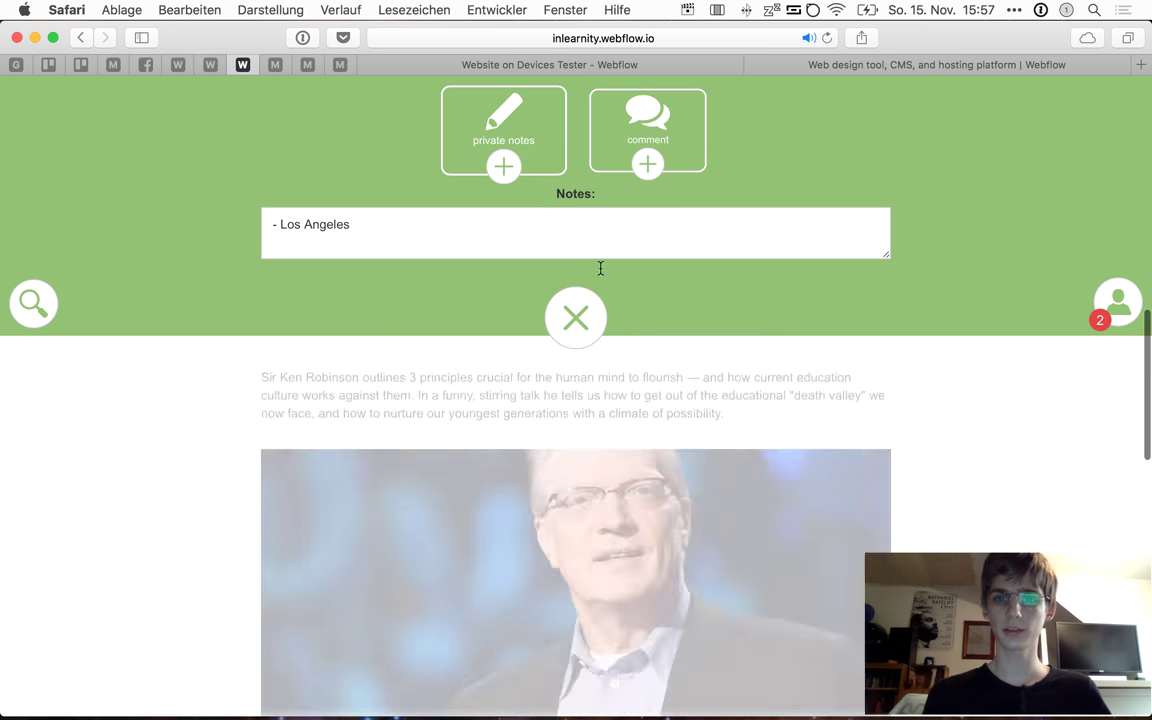
left_click(584, 310)
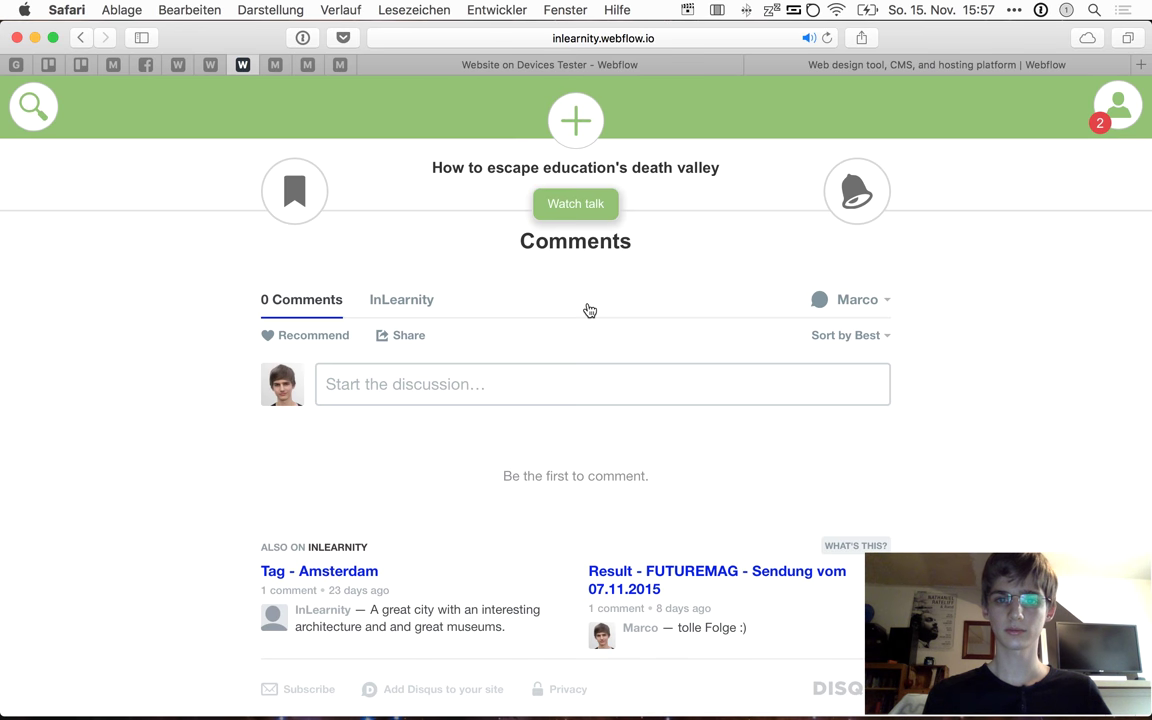
scroll(586, 309, "up", 8)
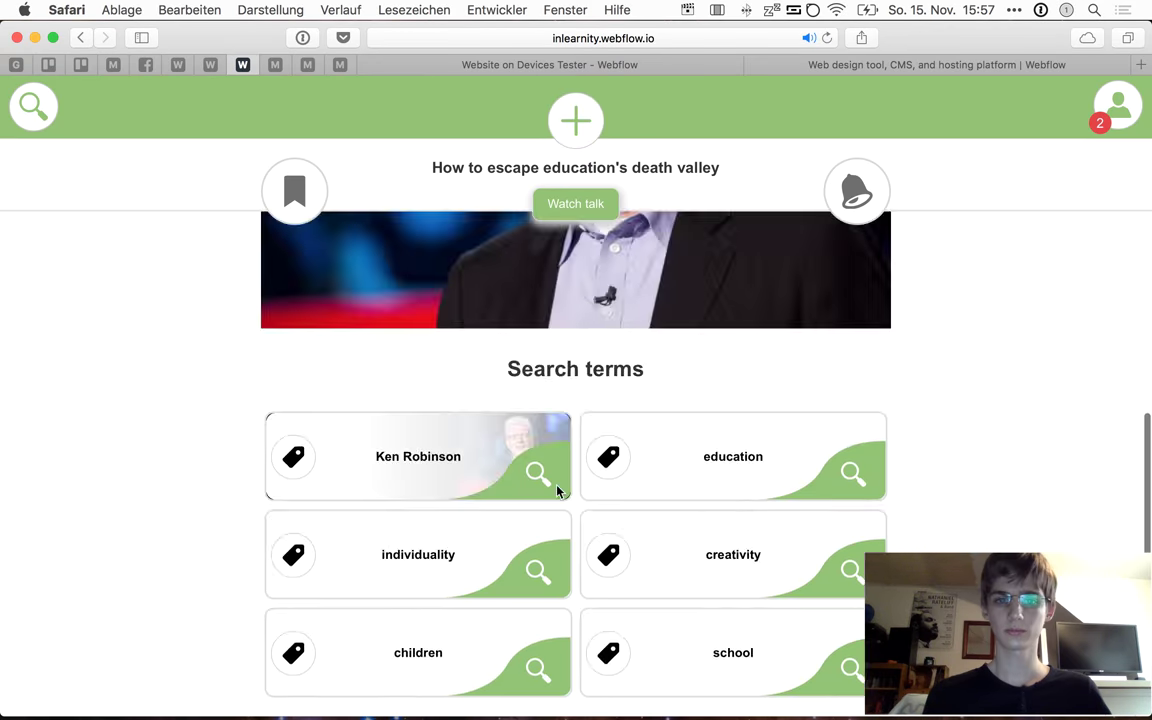
scroll(571, 360, "down", 9)
left_click(638, 345)
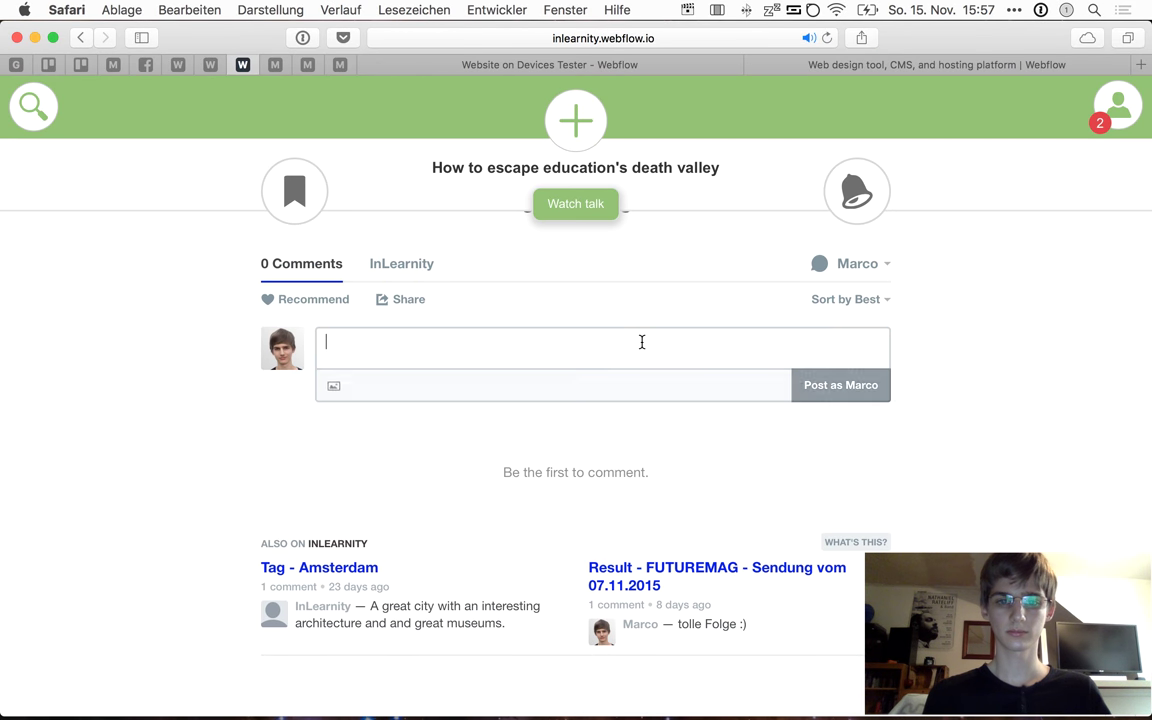
Jump back to the talk's video through the sticky header's Watch talk link and pause playback
scroll(642, 342, "up", 10)
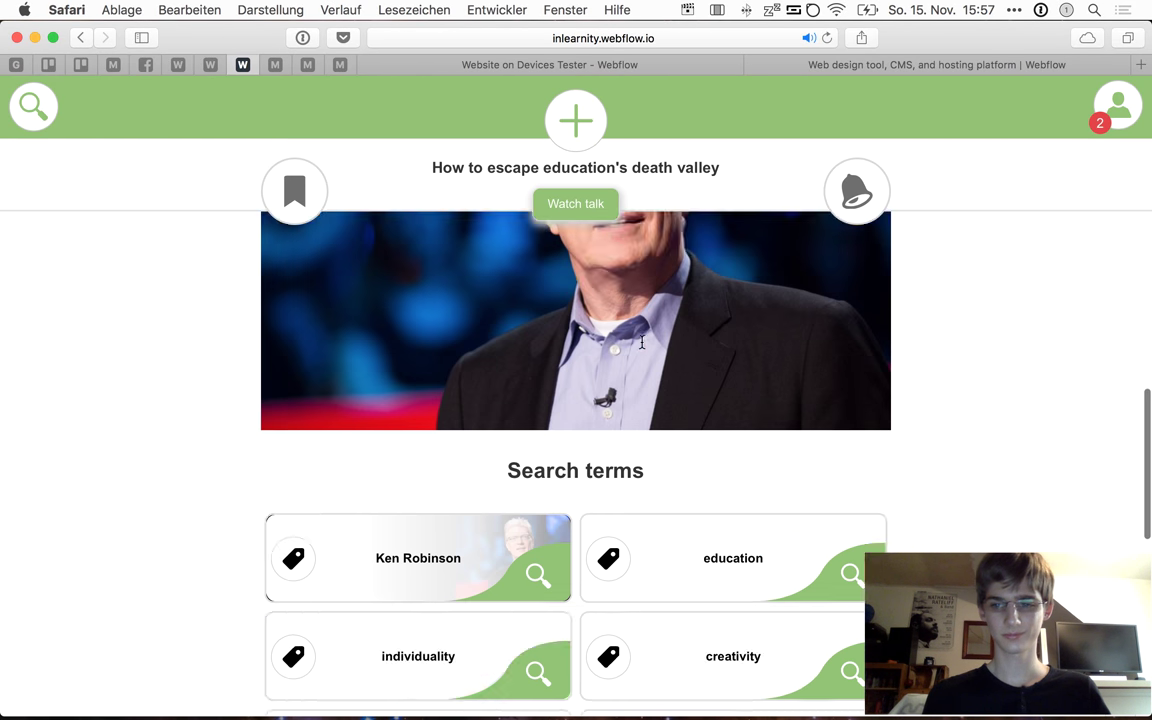
left_click(581, 212)
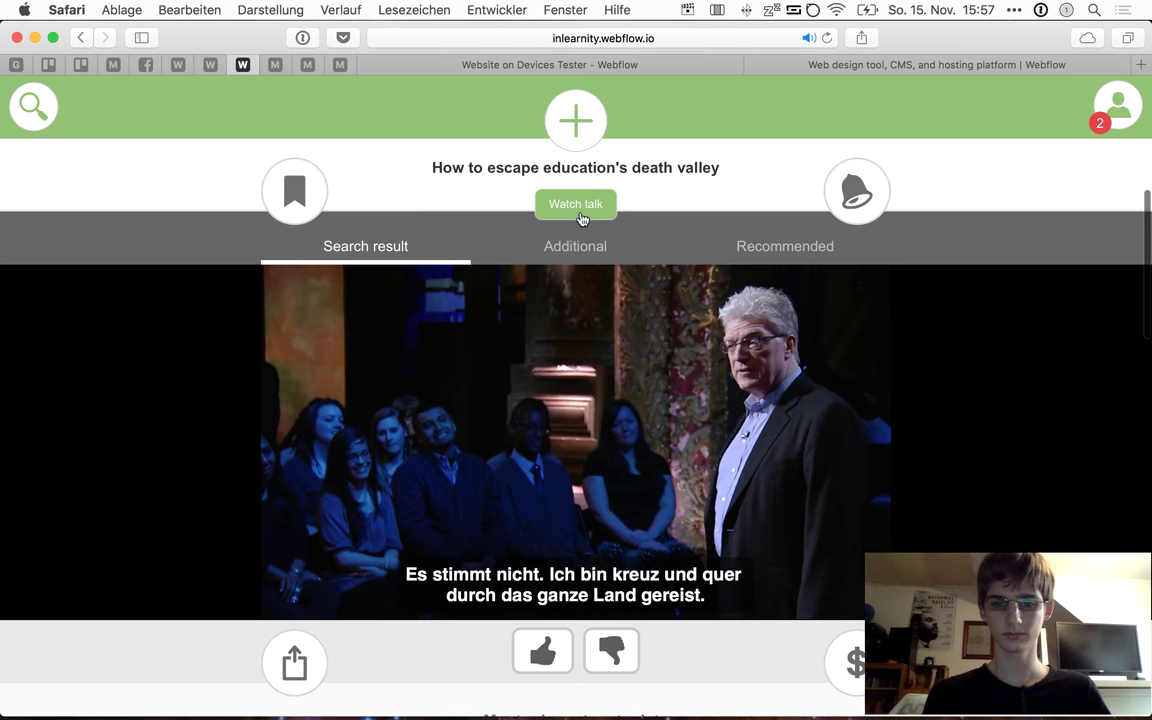
mouse_move(870, 432)
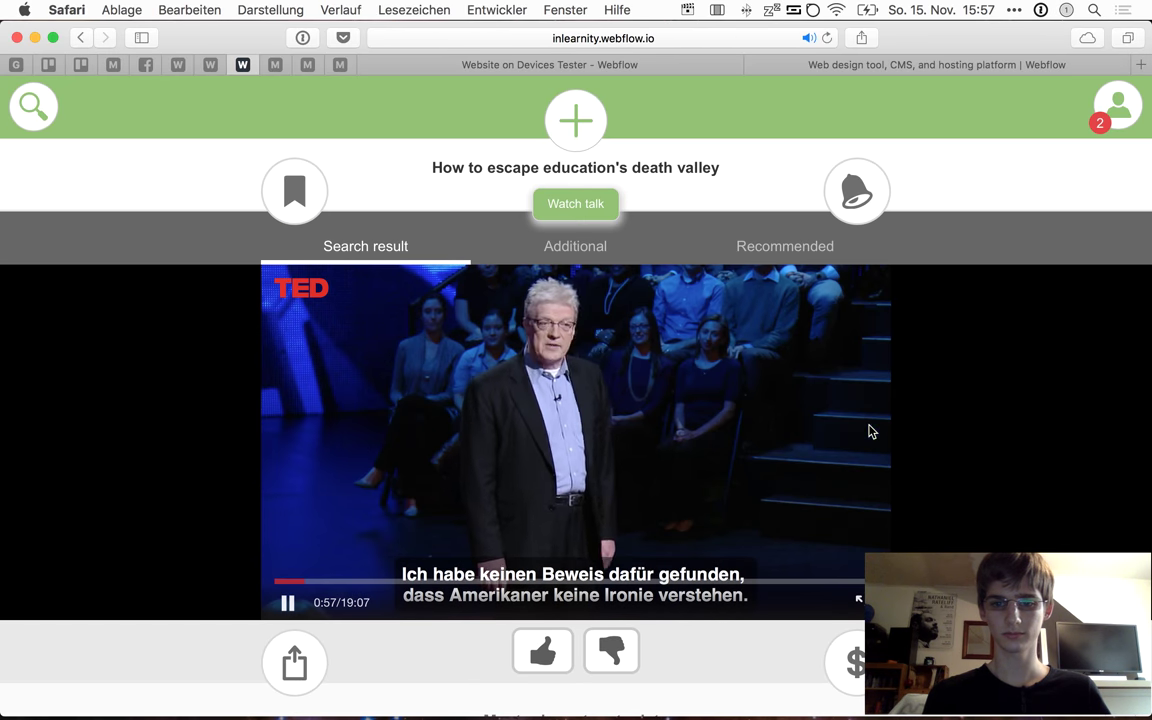
left_click(287, 606)
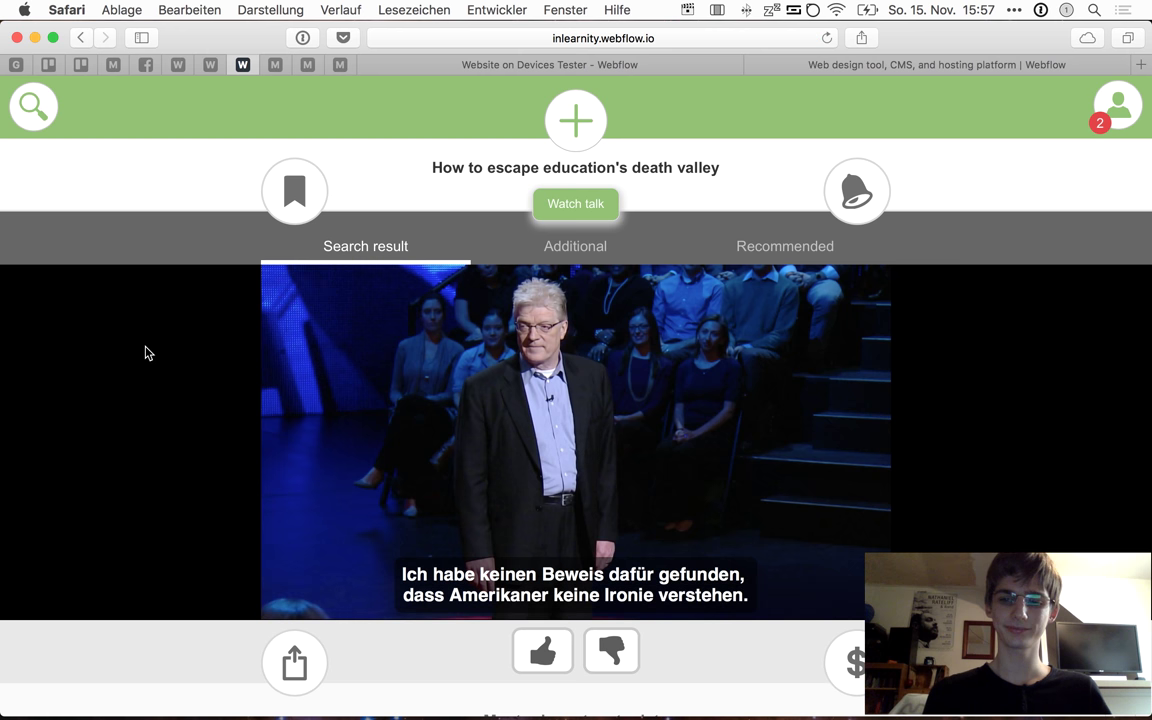
scroll(145, 353, "up", 10)
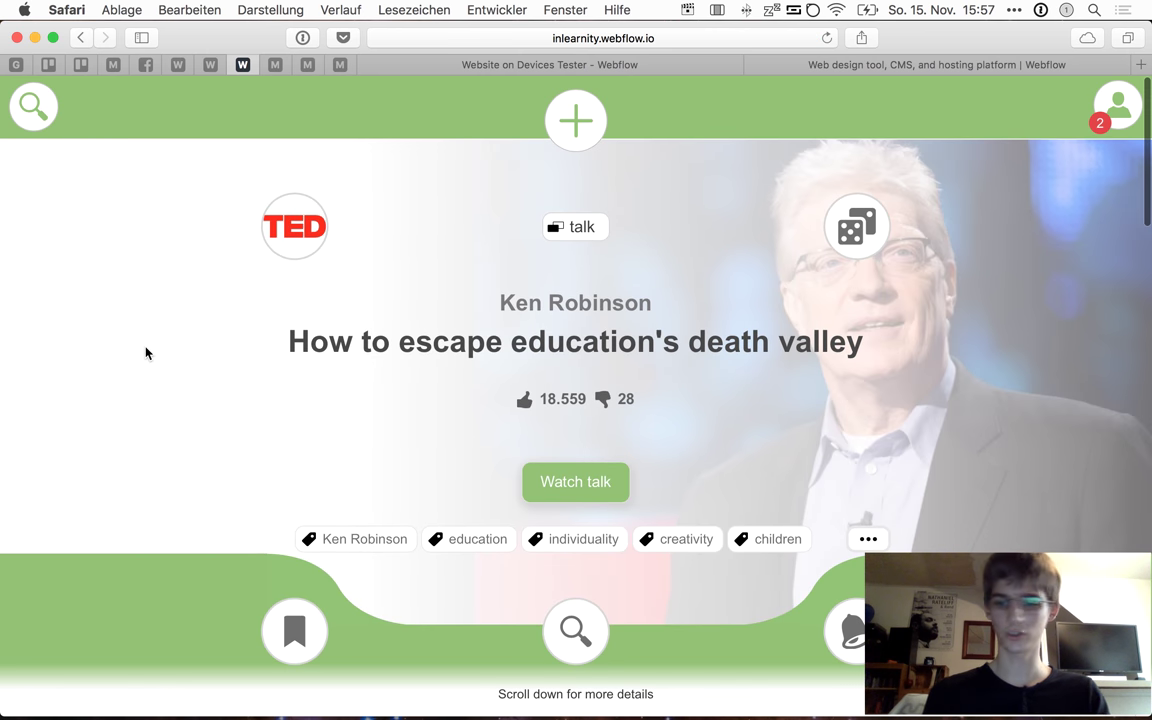
scroll(144, 368, "down", 3)
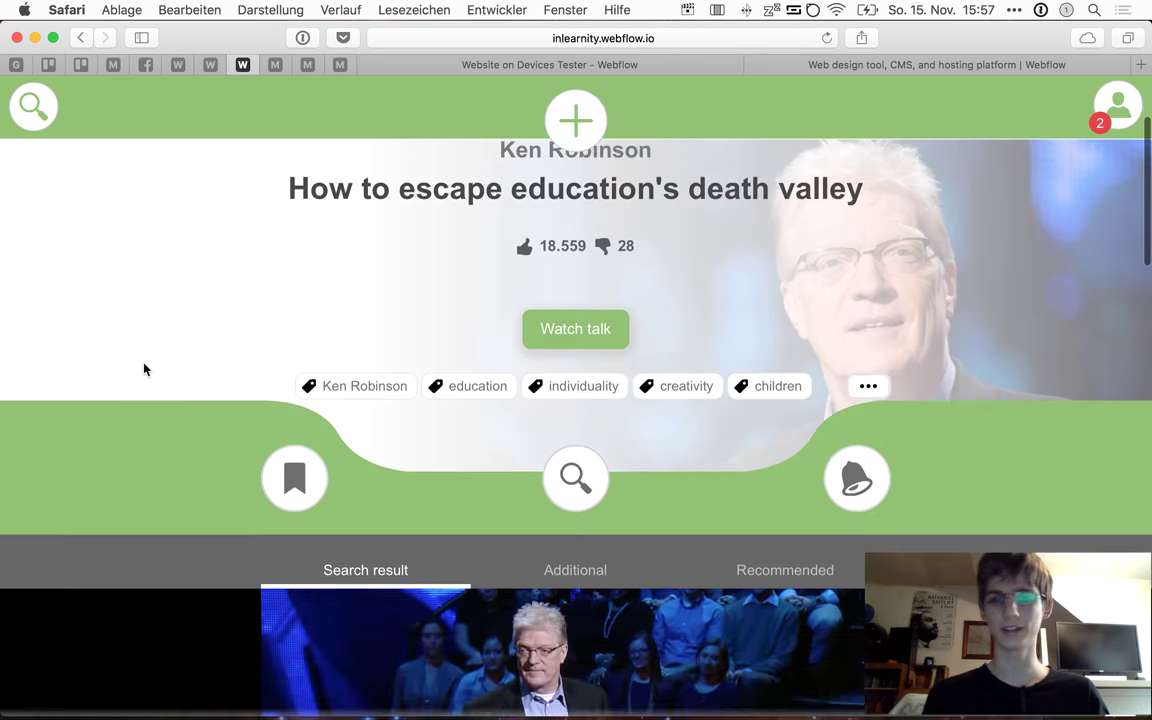
scroll(144, 370, "up", 3)
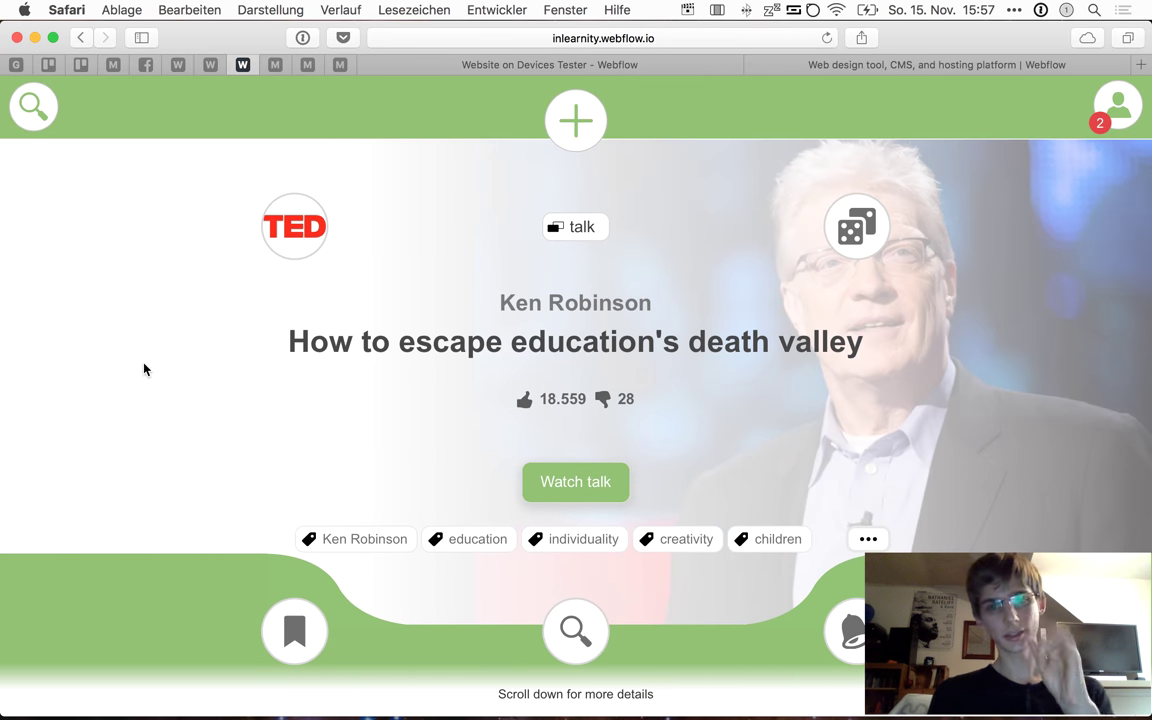
scroll(232, 150, "down", 2)
scroll(232, 150, "up", 2)
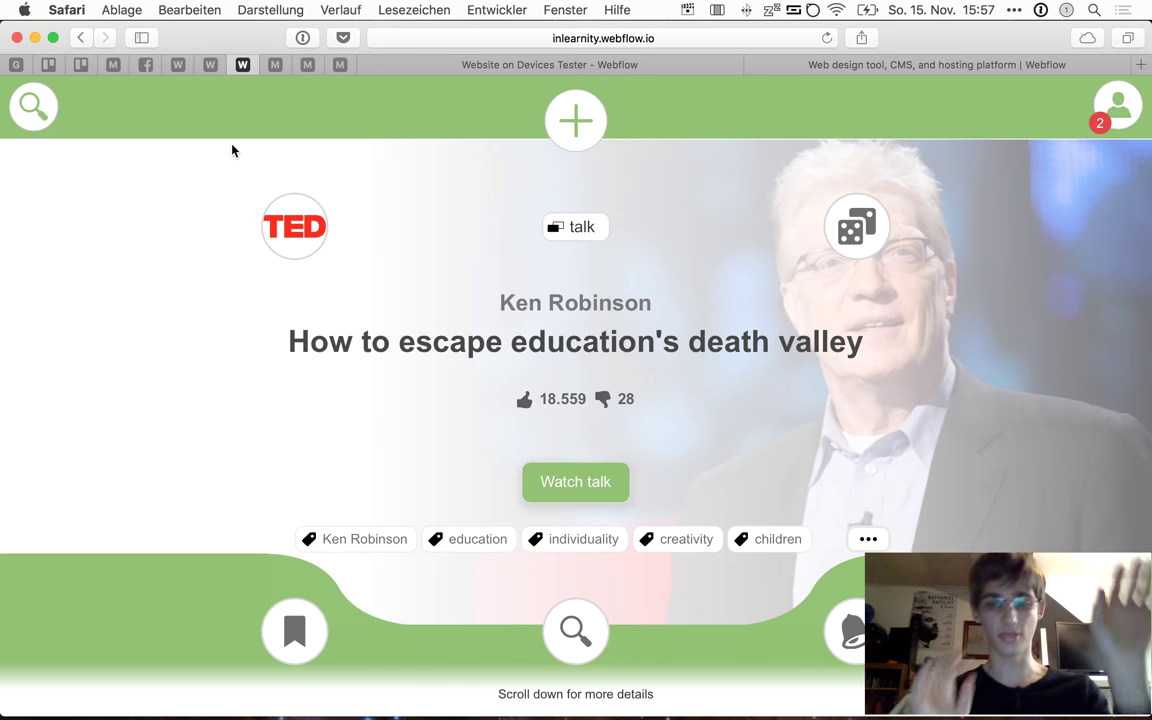
Switch to the Webflow Designer and look through the project's pages and collection templates, closing the page list again
left_click(190, 70)
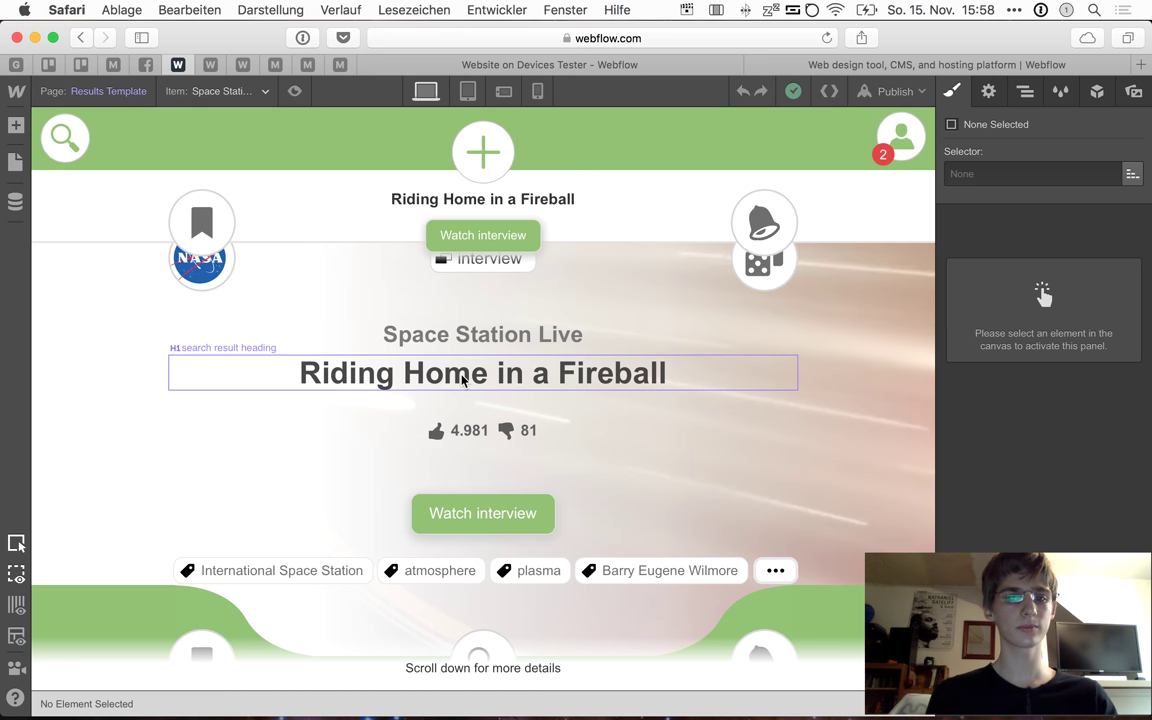
left_click(18, 163)
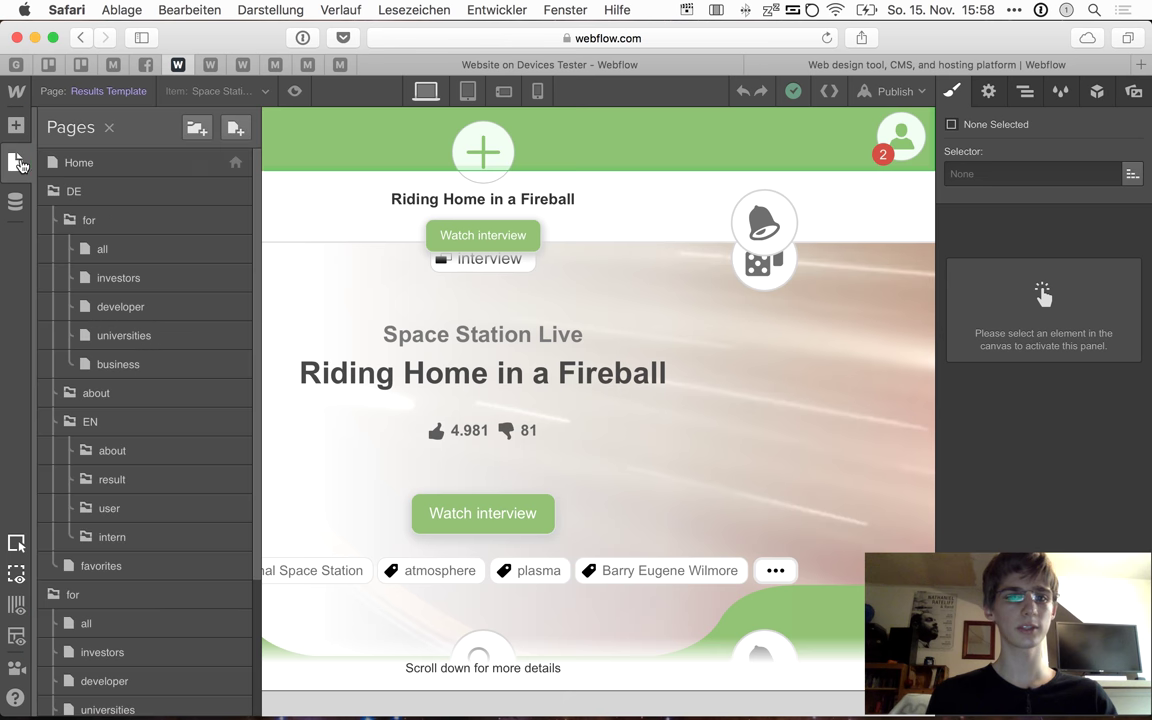
scroll(135, 336, "down", 2)
scroll(135, 336, "down", 3)
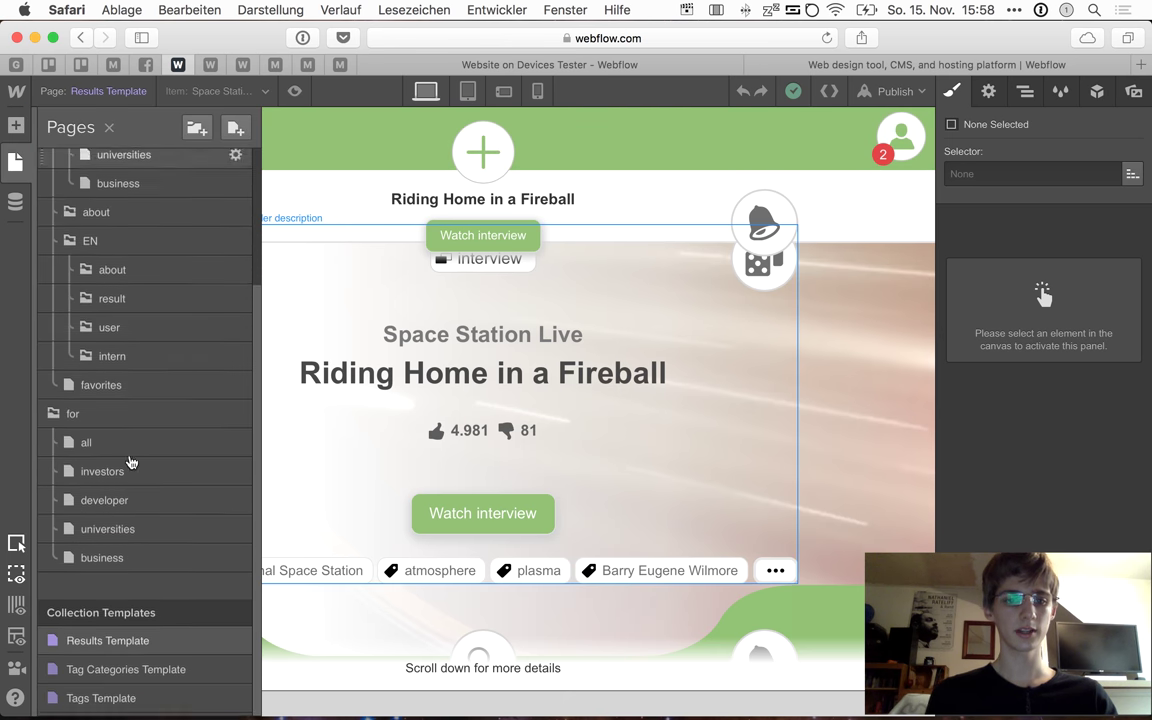
left_click(15, 158)
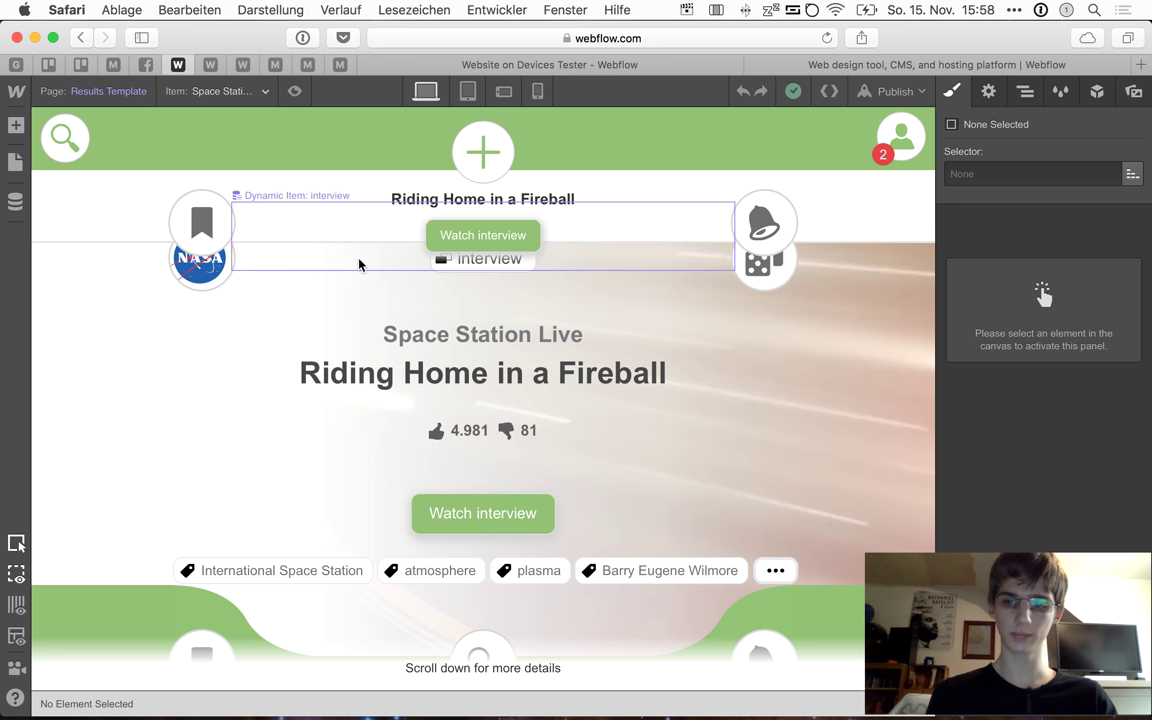
Examine the Results Template layout from the opening section through the tabs, video placeholder and rating bar to the description
scroll(359, 264, "down", 4)
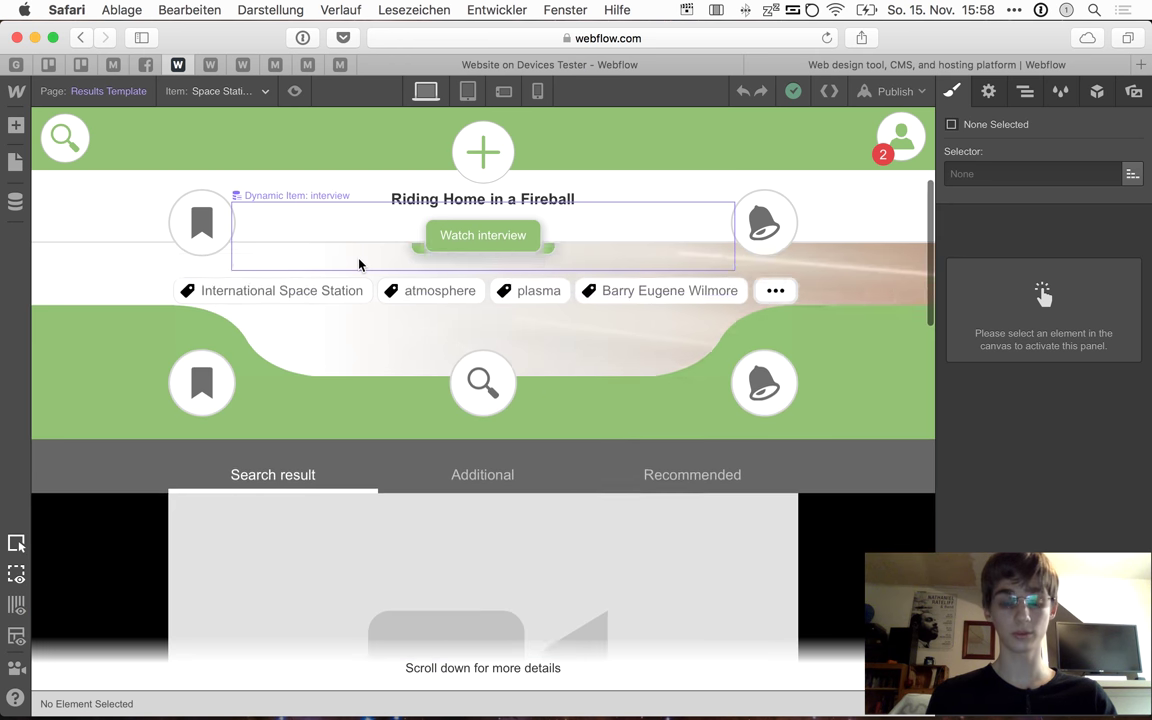
scroll(359, 264, "up", 4)
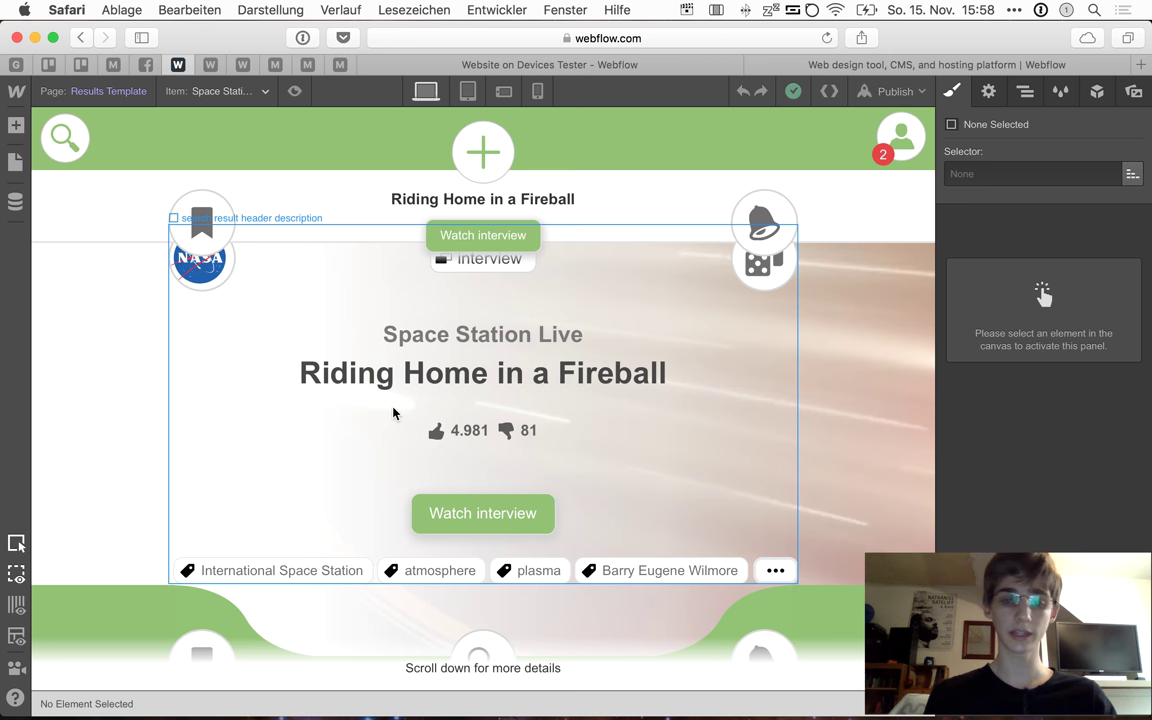
scroll(393, 413, "down", 6)
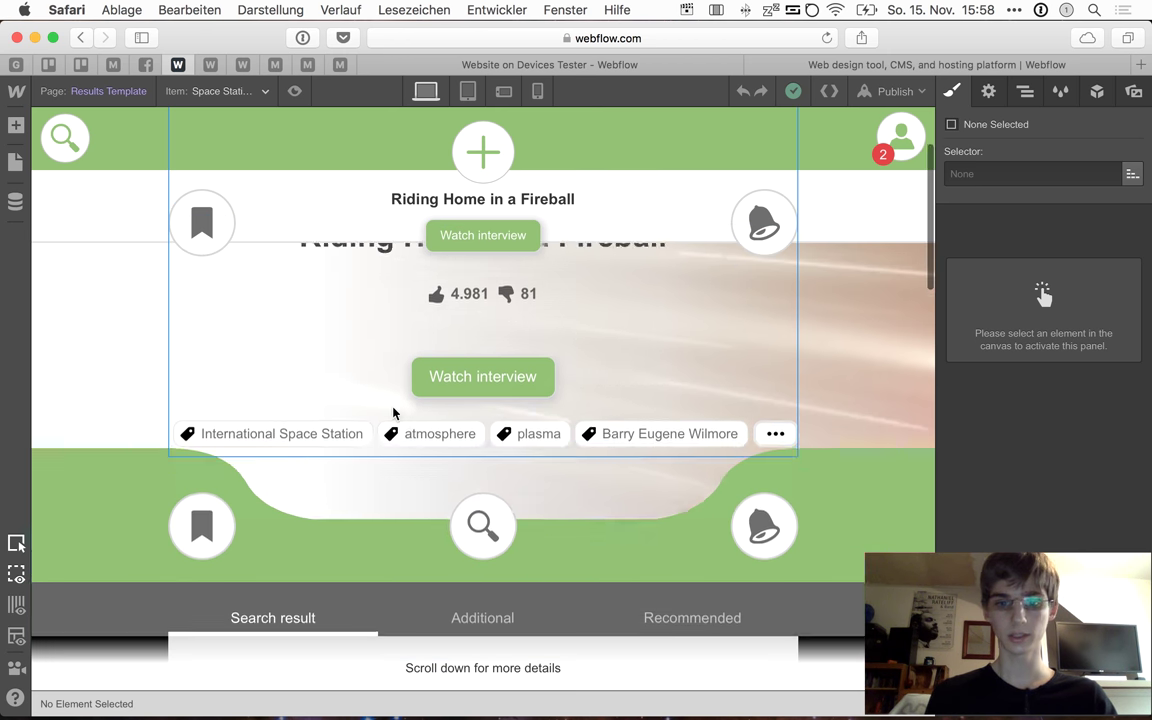
scroll(393, 413, "up", 6)
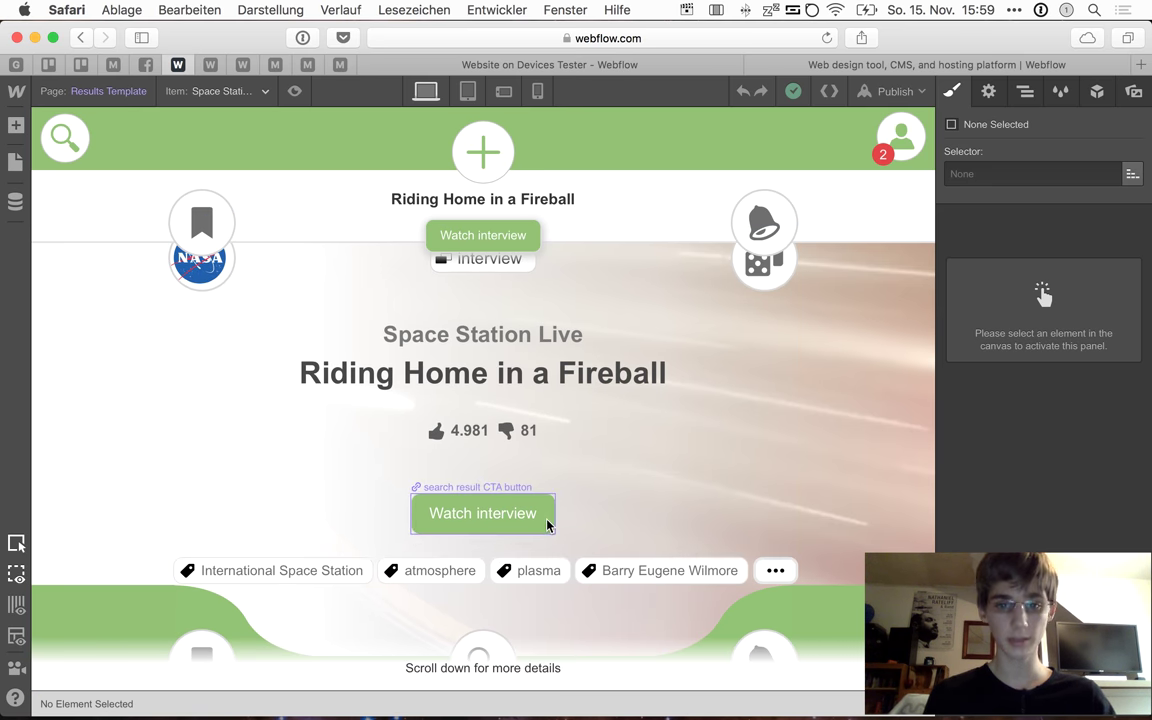
scroll(427, 386, "down", 5)
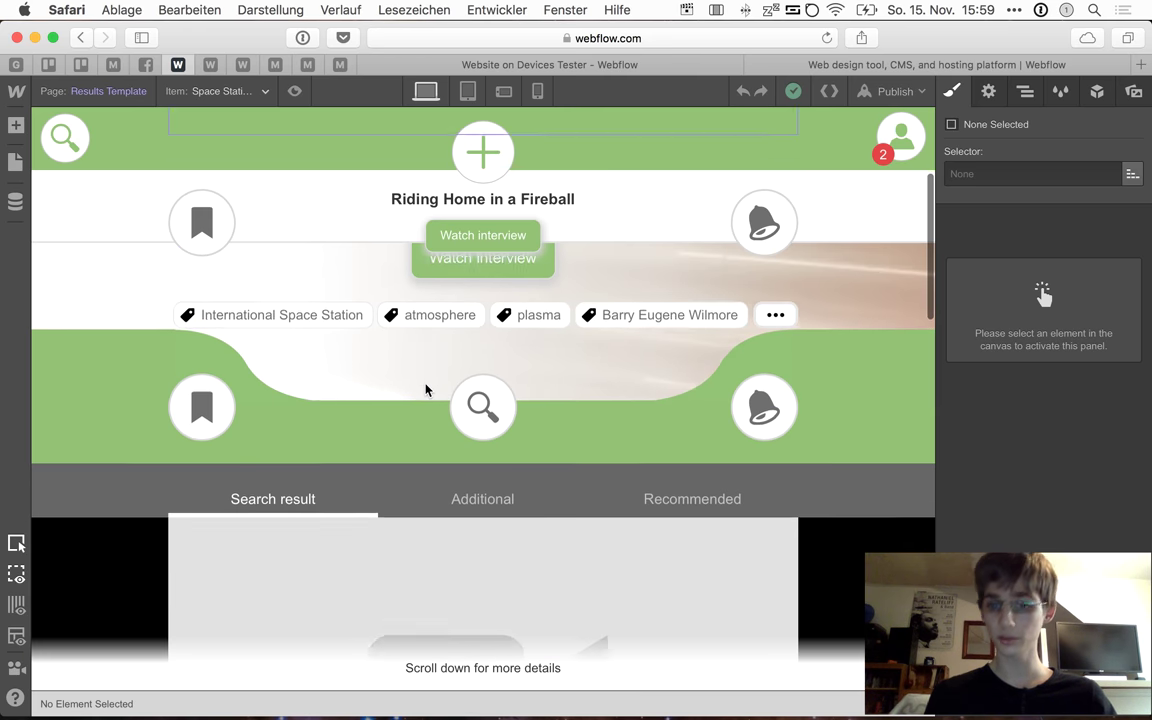
scroll(425, 390, "down", 6)
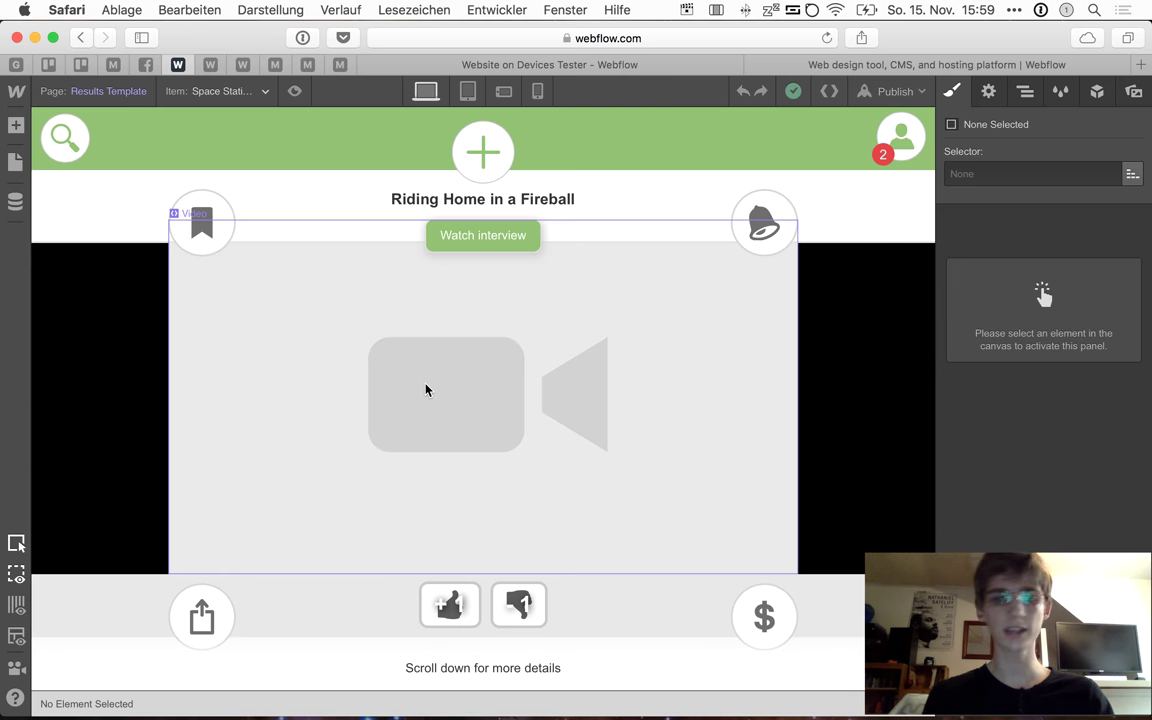
scroll(425, 390, "up", 10)
scroll(425, 390, "down", 8)
scroll(425, 390, "down", 8)
scroll(425, 390, "up", 4)
scroll(427, 393, "up", 3)
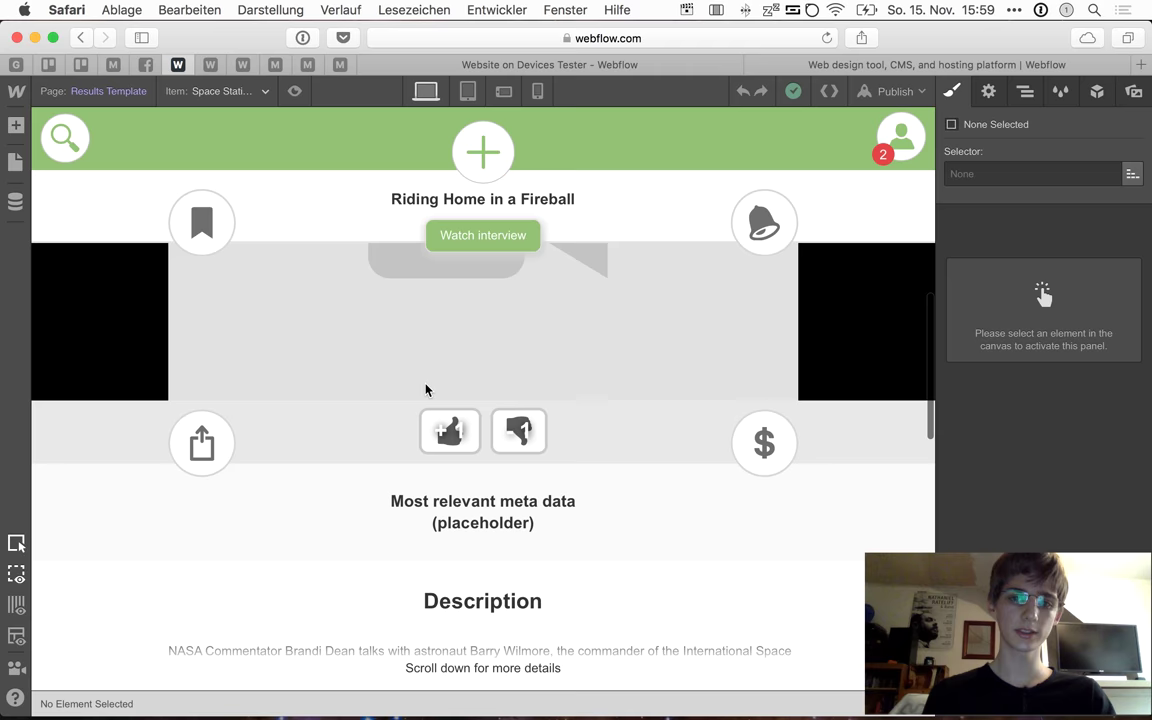
scroll(450, 596, "down", 5)
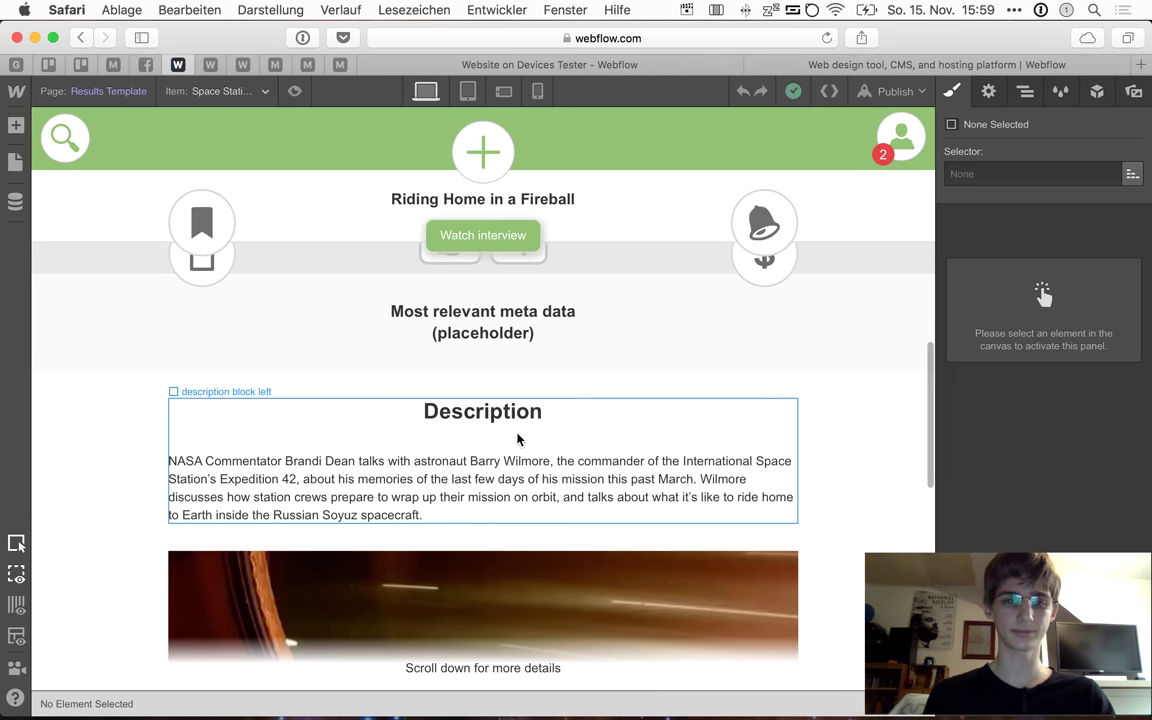
Select the description block, then the search terms block, and show the template's element structure in the Navigator
left_click(702, 378)
scroll(700, 380, "down", 2)
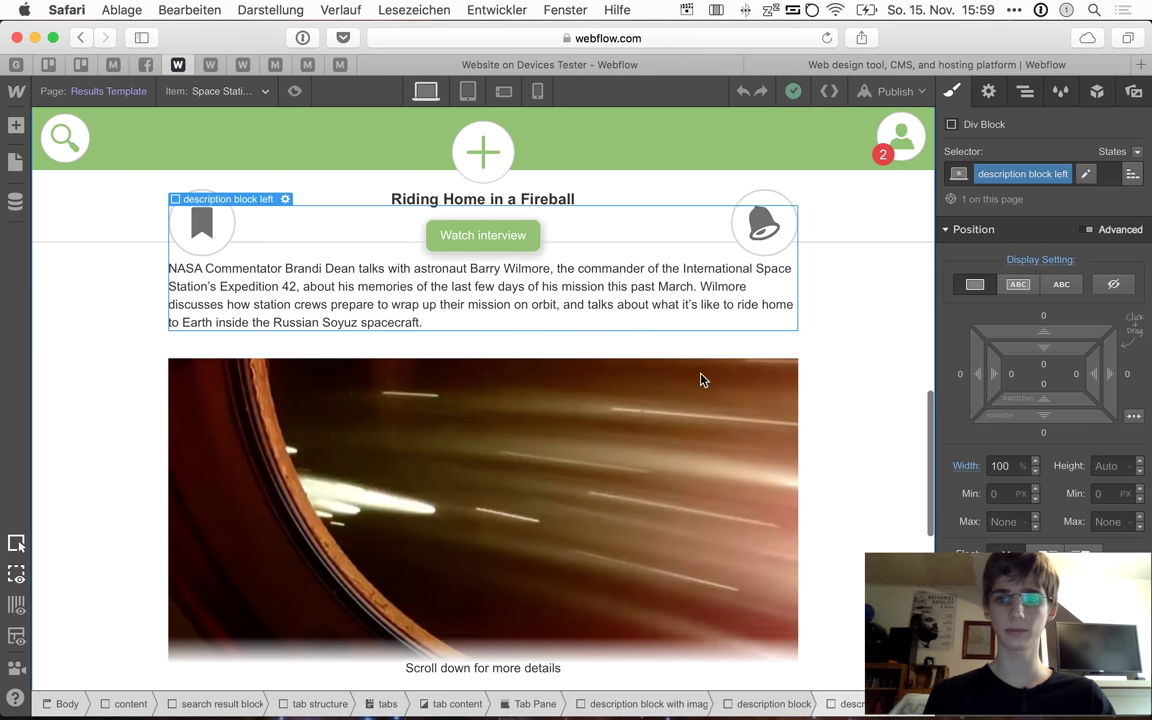
scroll(702, 378, "down", 4)
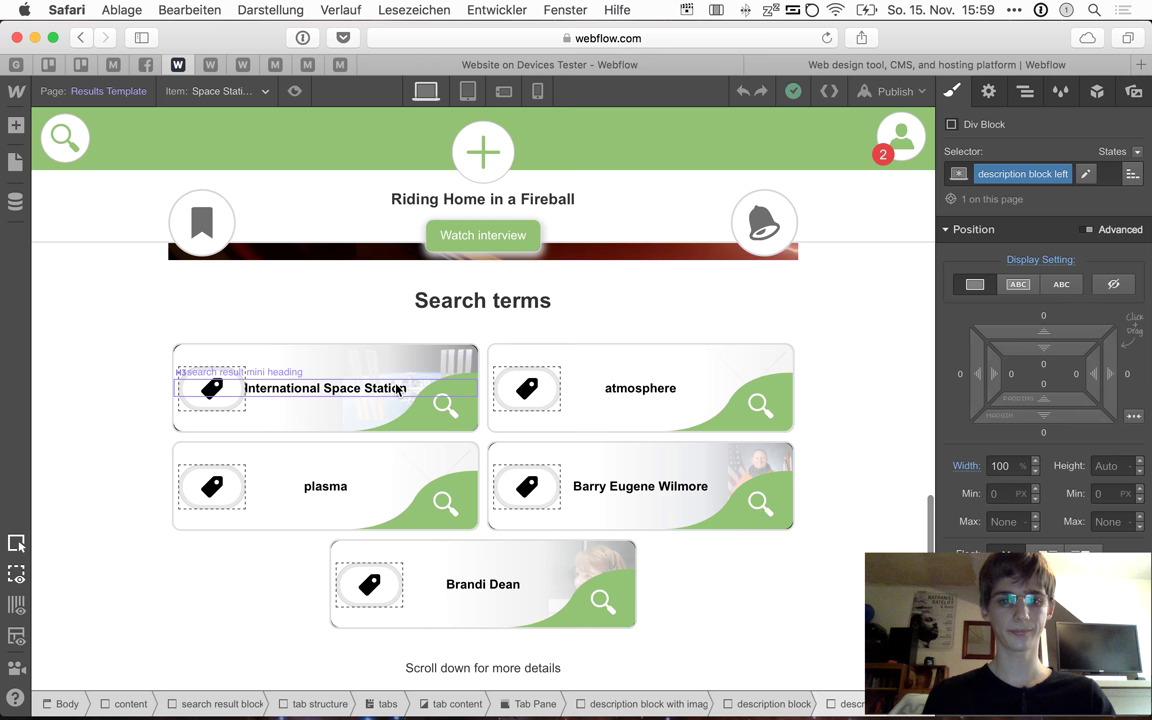
left_click(476, 340)
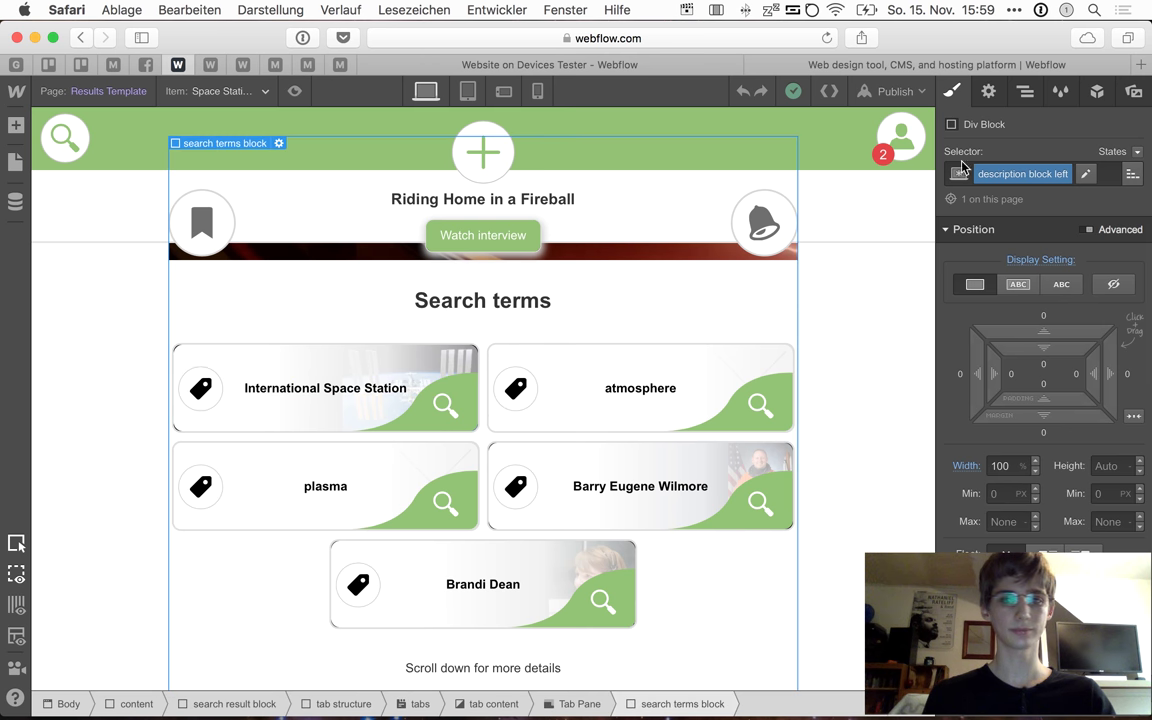
left_click(1020, 93)
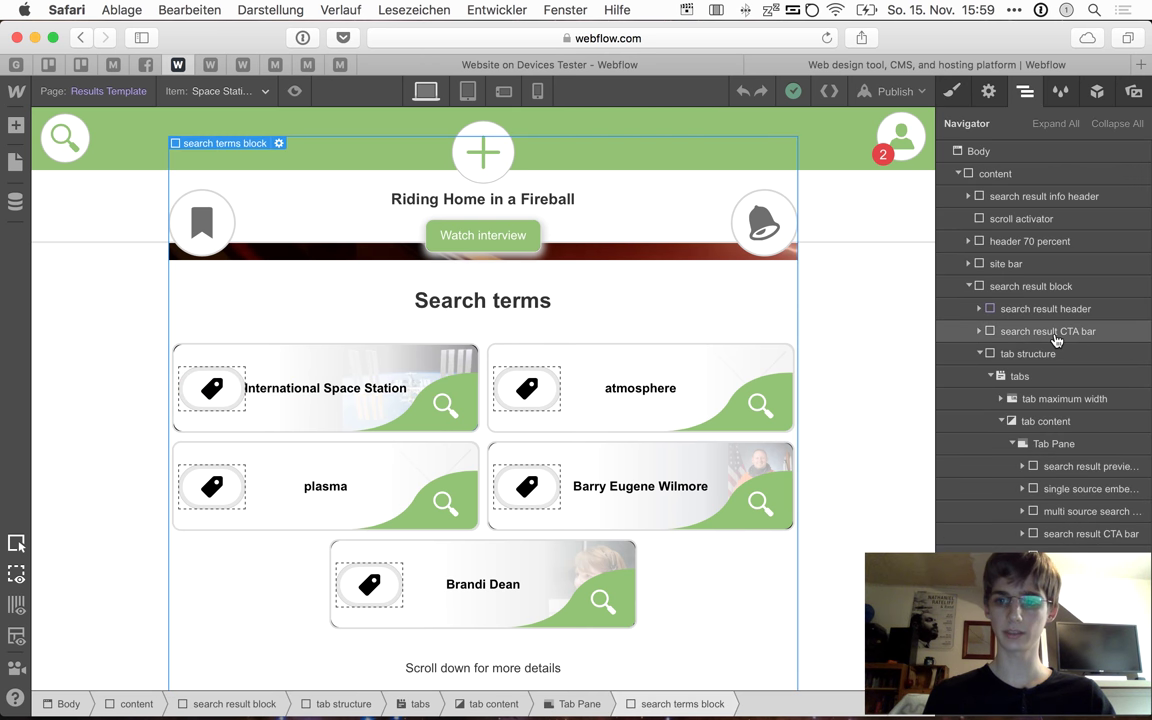
Select the International Space Station dynamic item under Search terms and look over the list of terms
scroll(1021, 329, "down", 2)
scroll(669, 342, "up", 4)
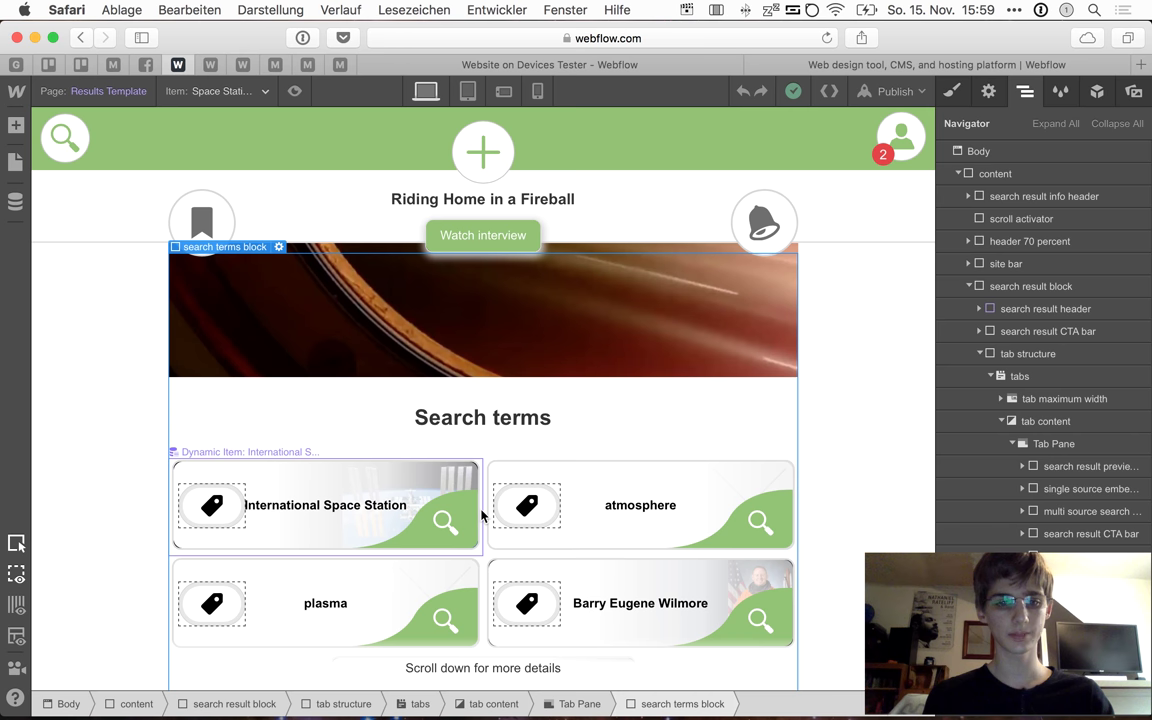
left_click(308, 451)
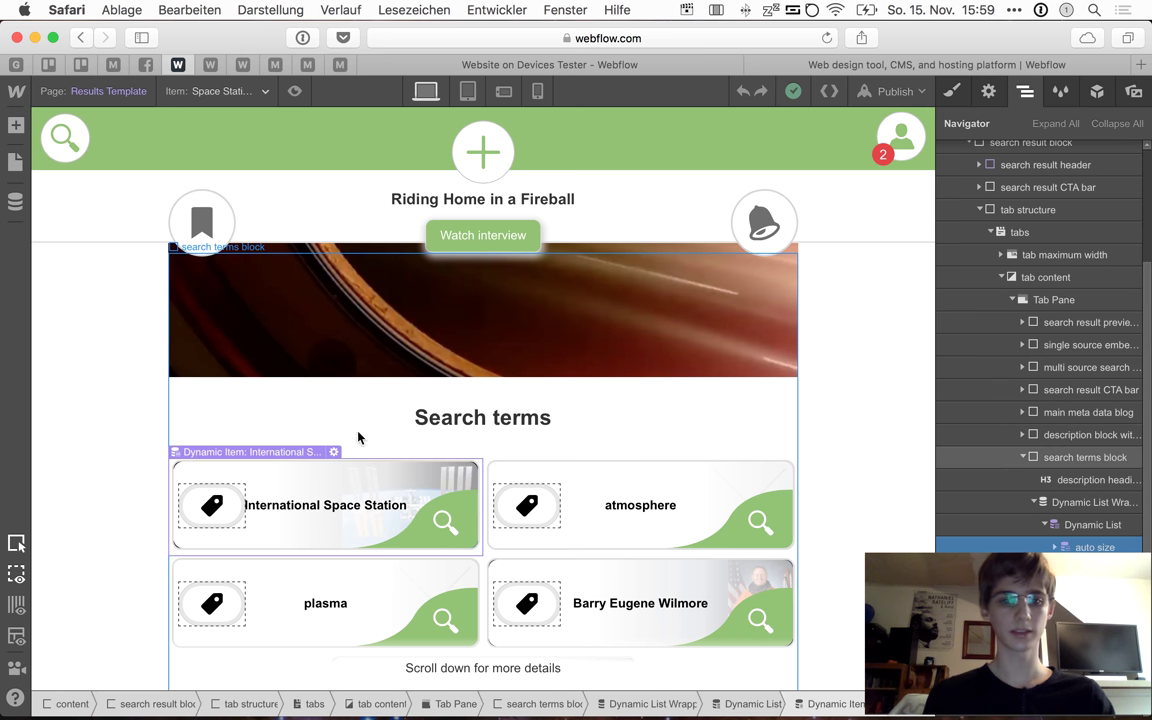
scroll(438, 447, "down", 5)
scroll(442, 447, "up", 3)
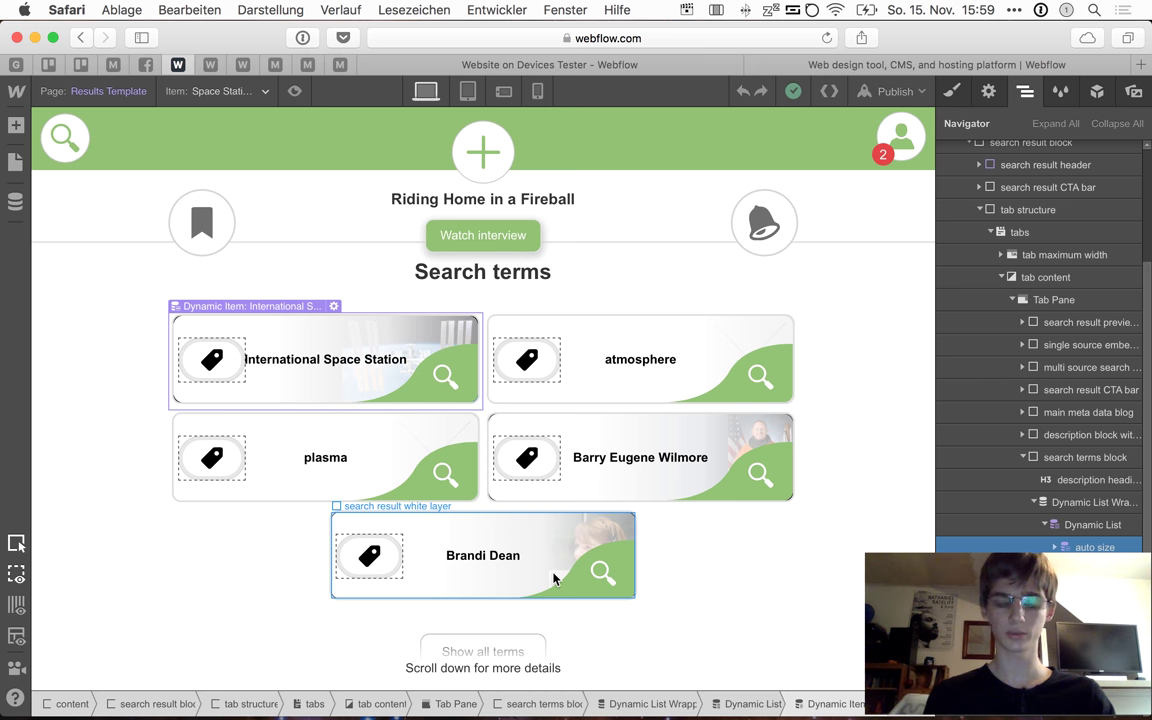
Show the site's collections, dismiss the Dynamic Data tutorial hint and open the Secondary Tag Categories collection
left_click(5, 200)
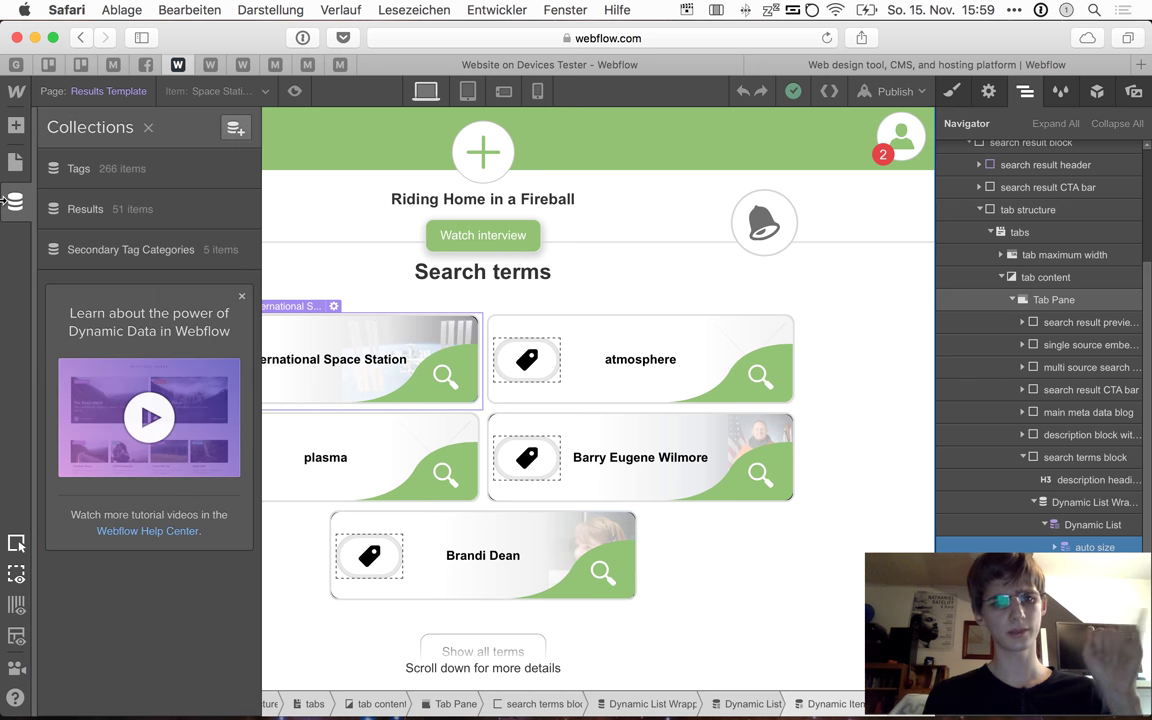
left_click(241, 297)
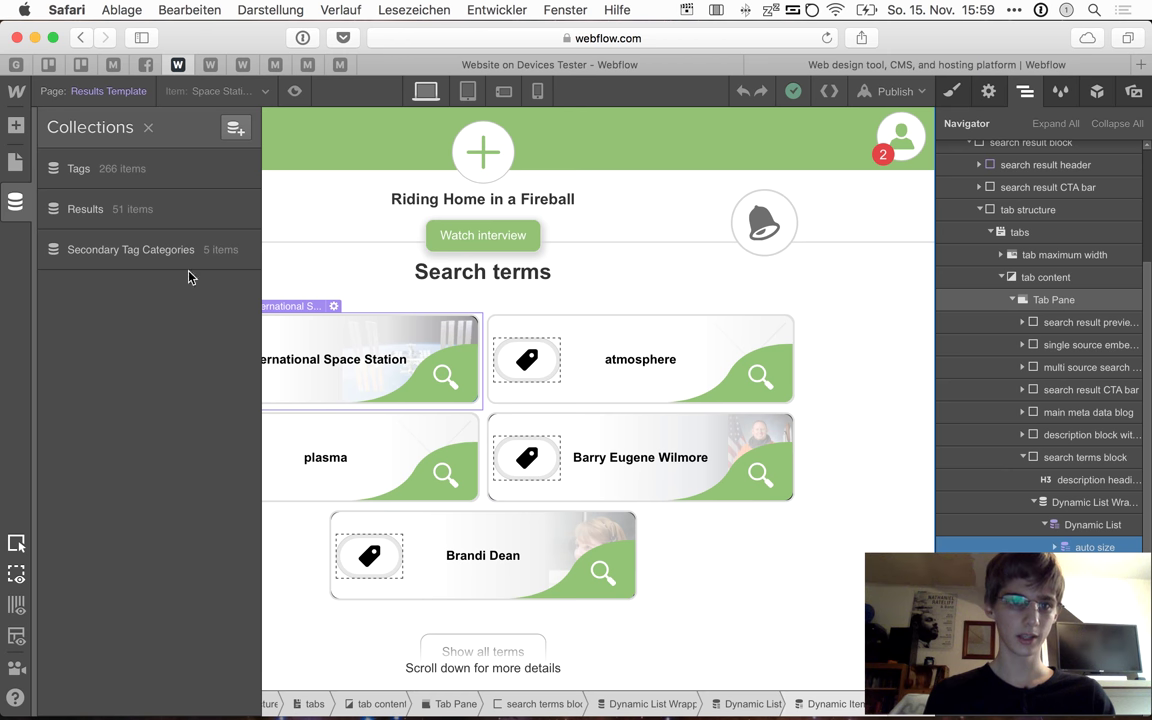
left_click(142, 247)
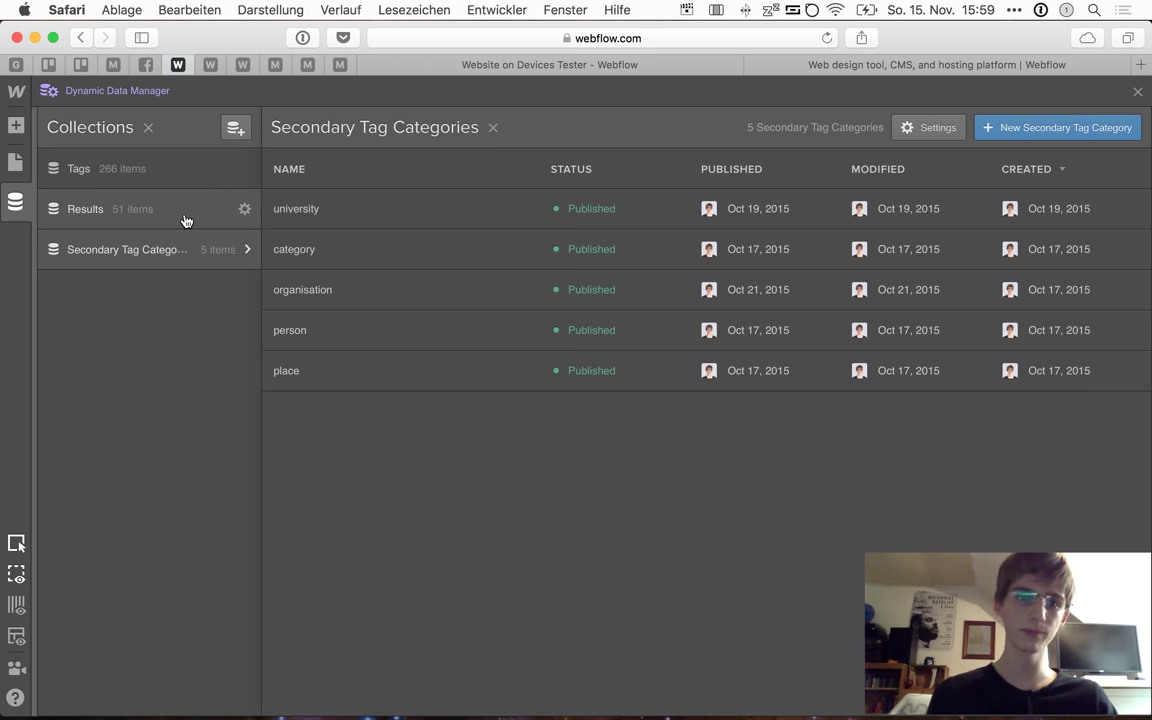
View the items of the Tags collection and close it again
left_click(185, 219)
left_click(162, 180)
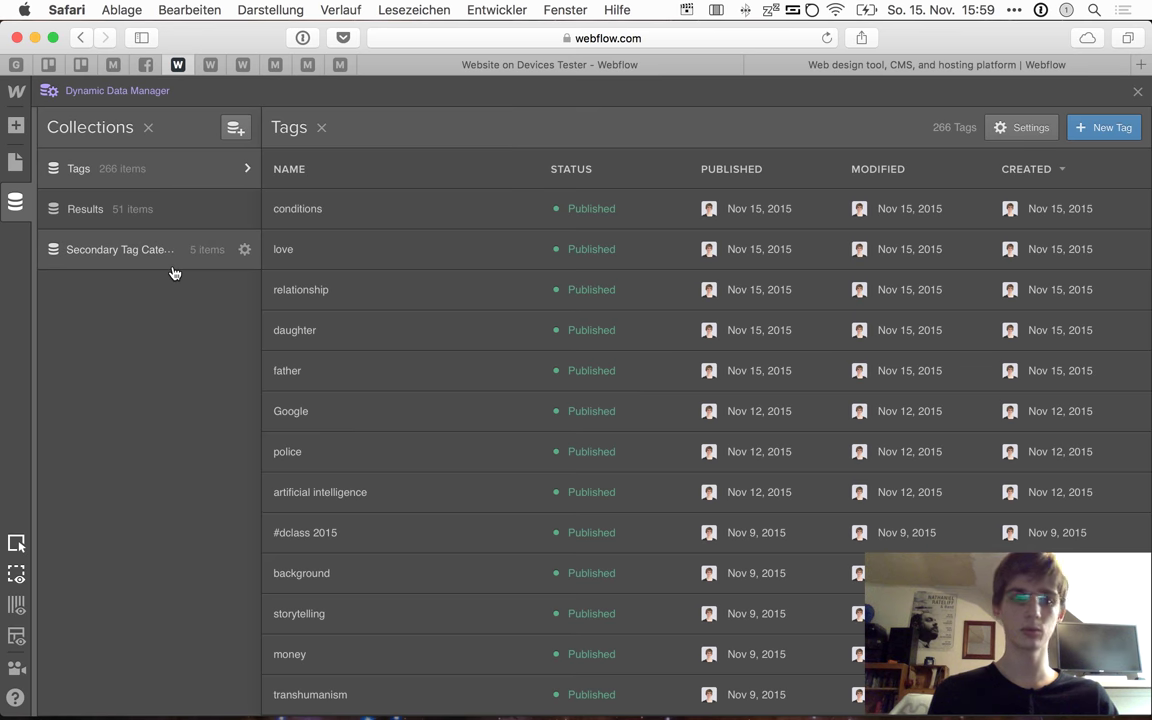
left_click(153, 168)
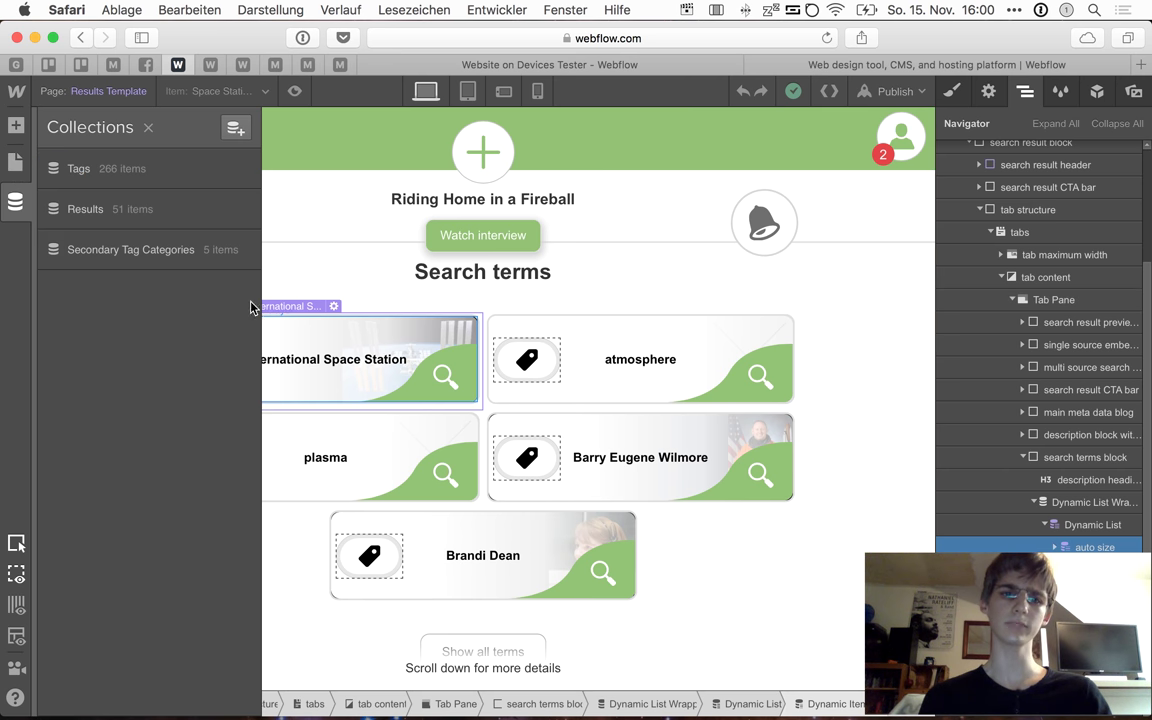
Open the Results collection and look through its list of items
left_click(166, 214)
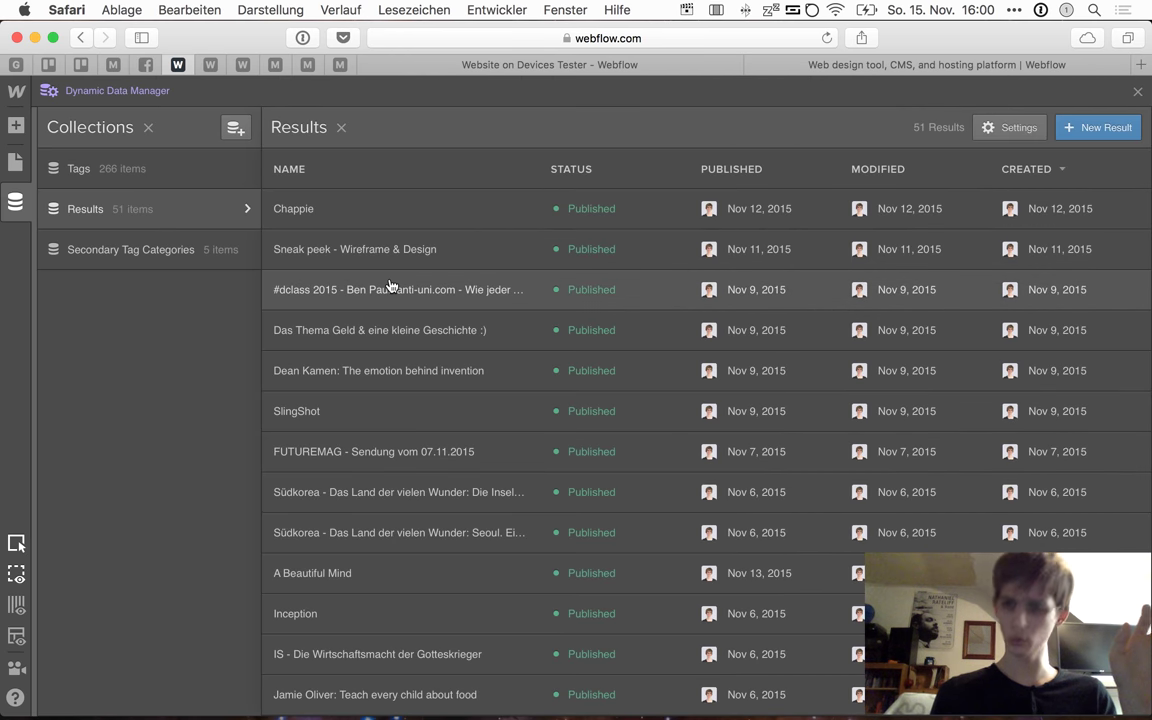
scroll(390, 284, "down", 10)
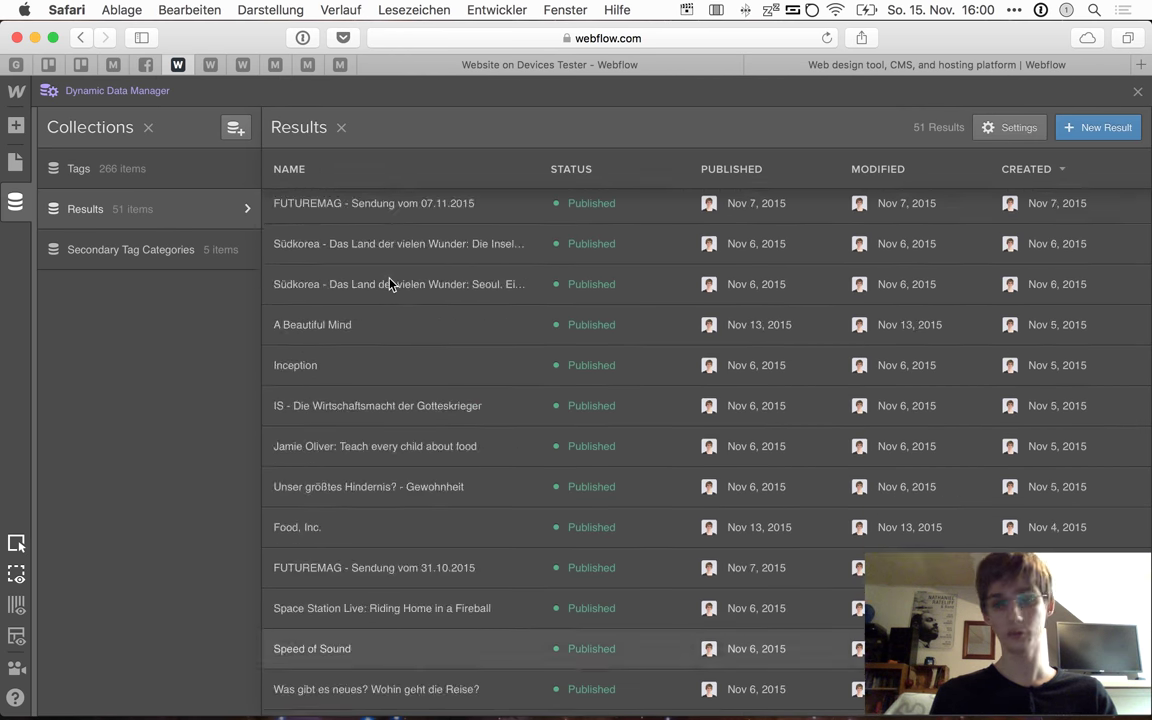
scroll(390, 284, "down", 5)
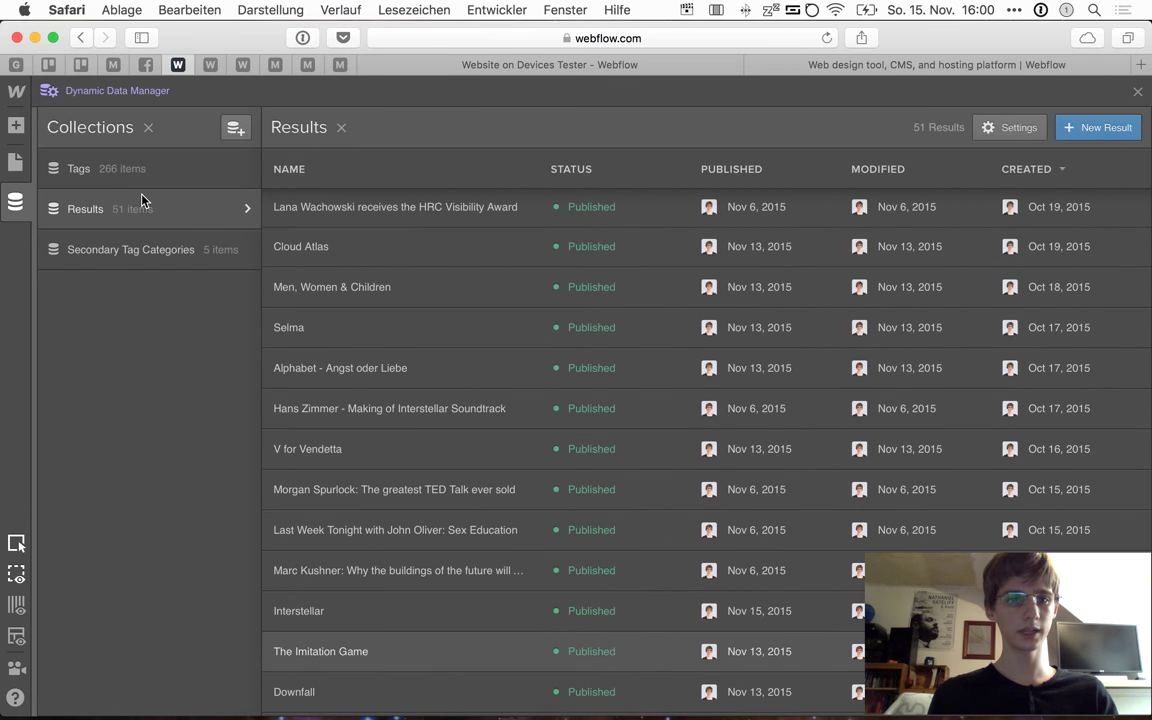
Look through the items of the Tags collection and return to the Results Template page canvas
left_click(130, 190)
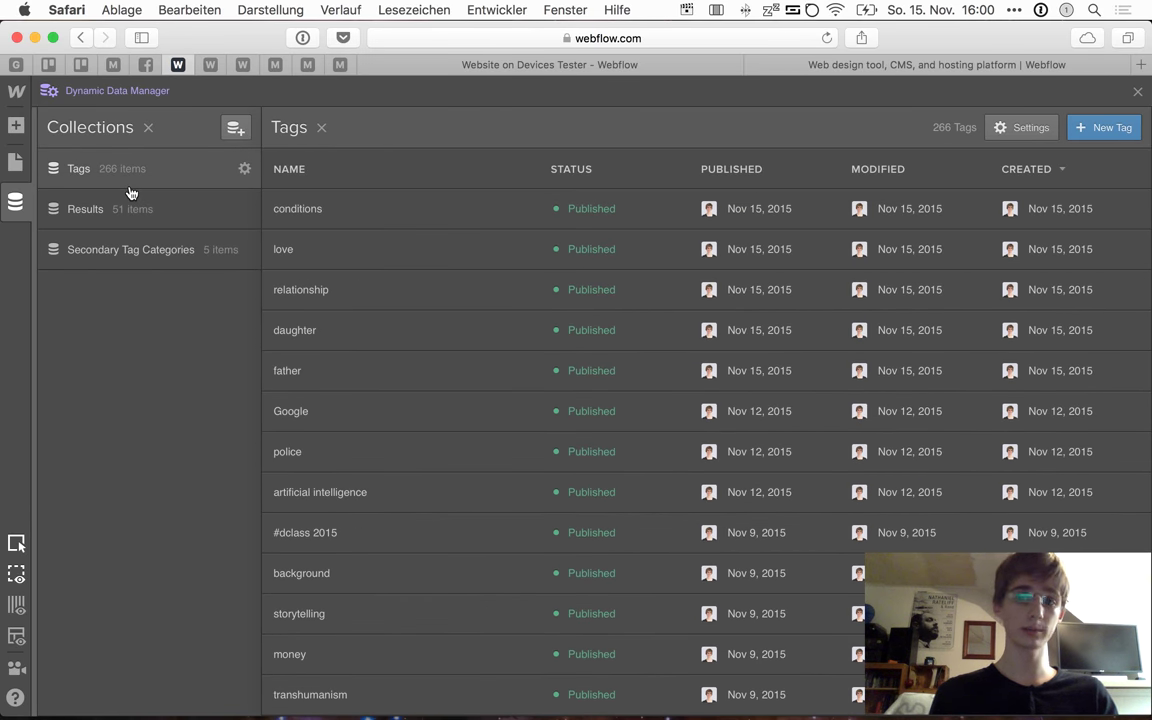
scroll(390, 362, "down", 5)
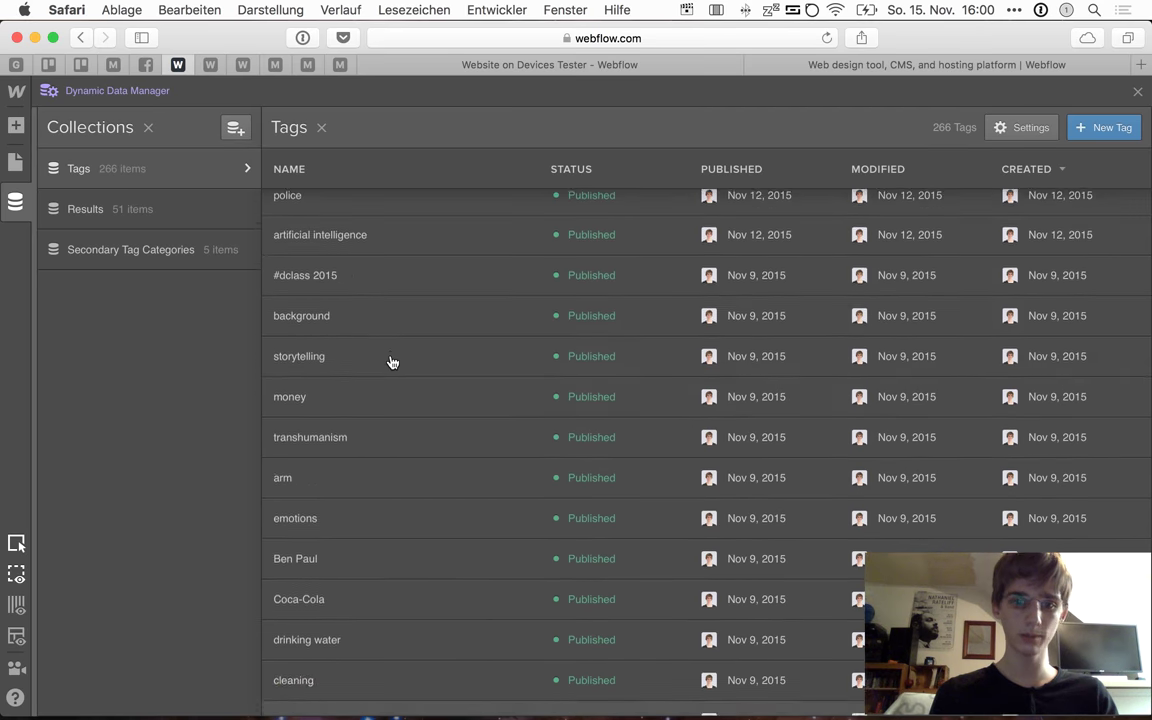
scroll(390, 362, "up", 5)
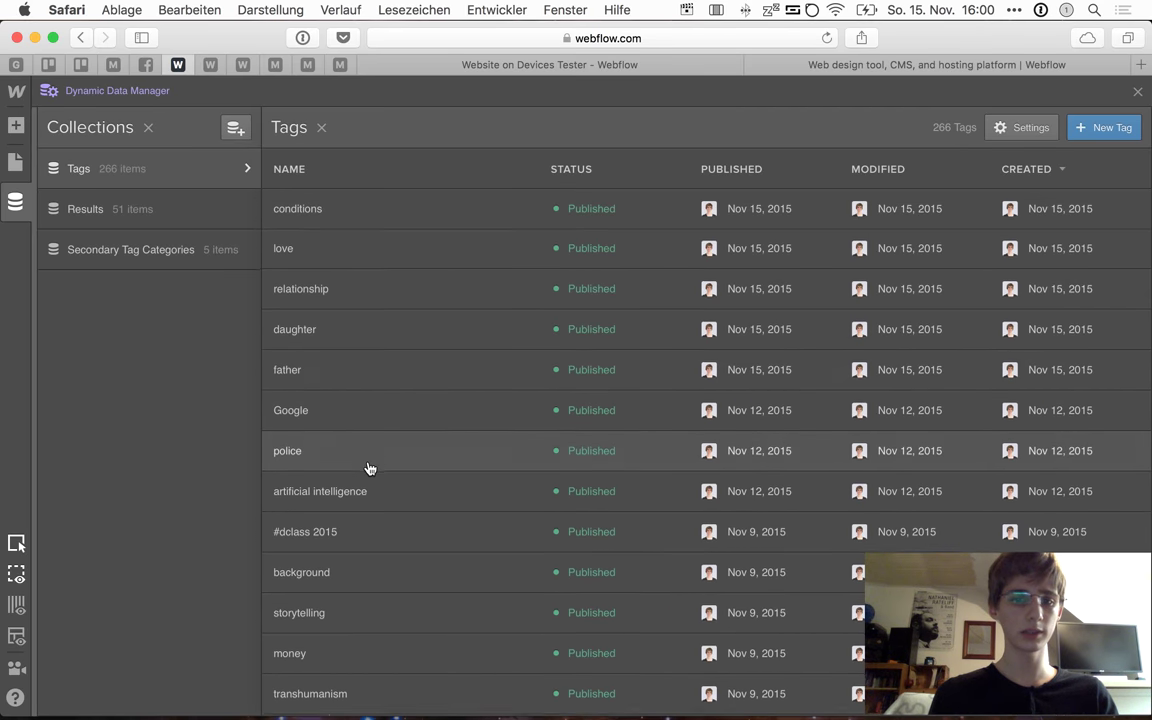
scroll(368, 465, "down", 4)
scroll(368, 467, "down", 6)
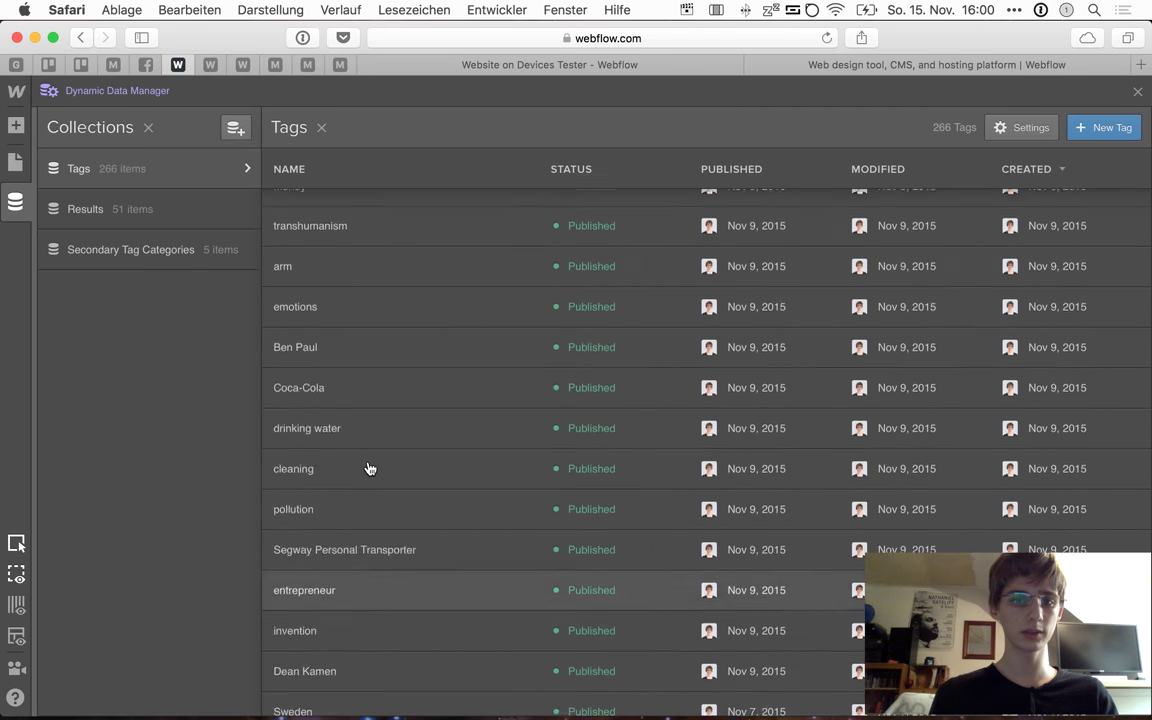
left_click(15, 200)
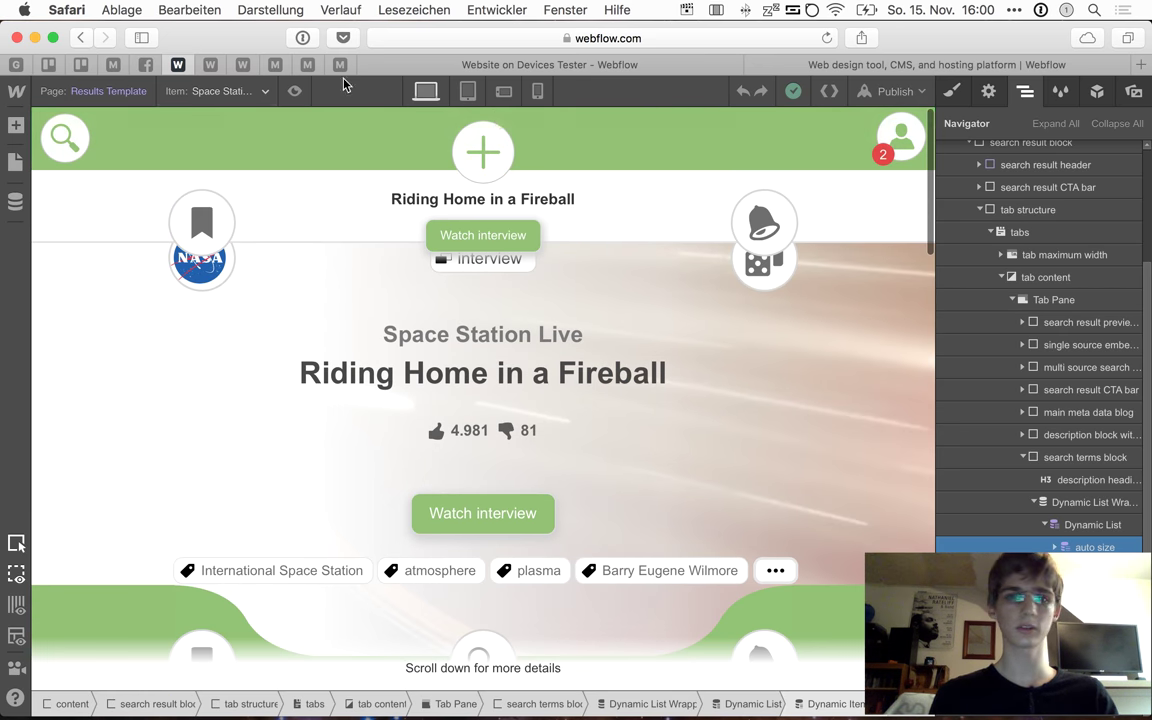
Preview the Results Template page and compare its desktop layout with the portrait tablet layout
left_click(463, 94)
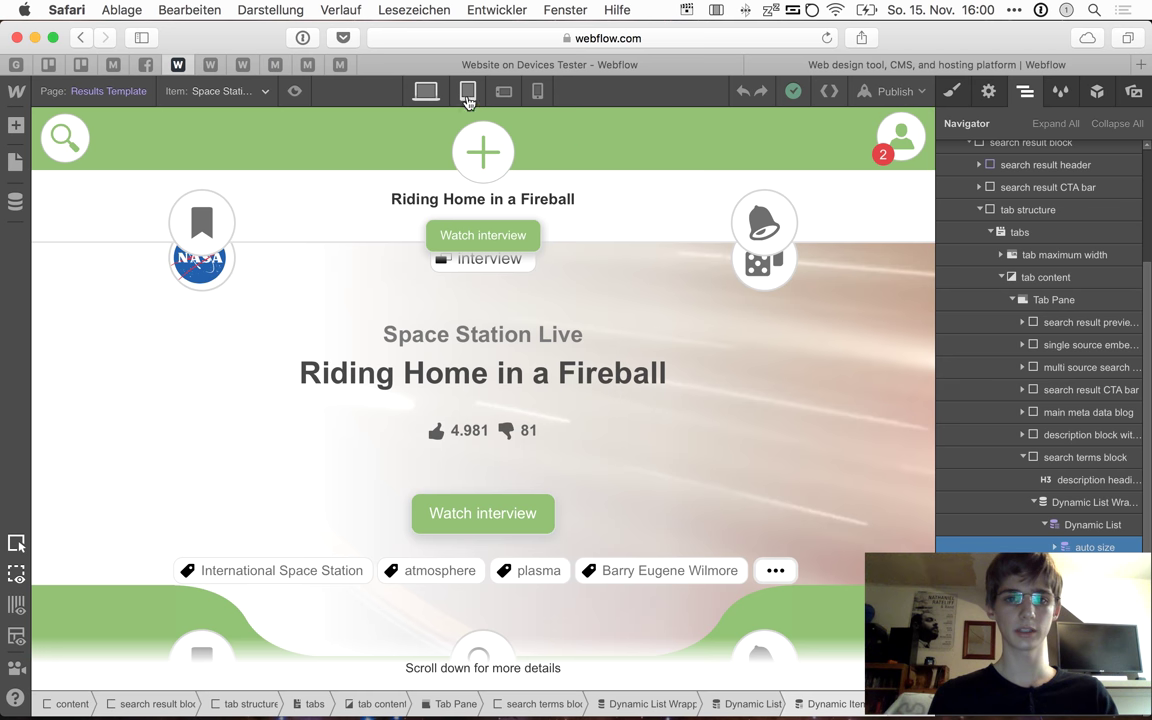
left_click(295, 93)
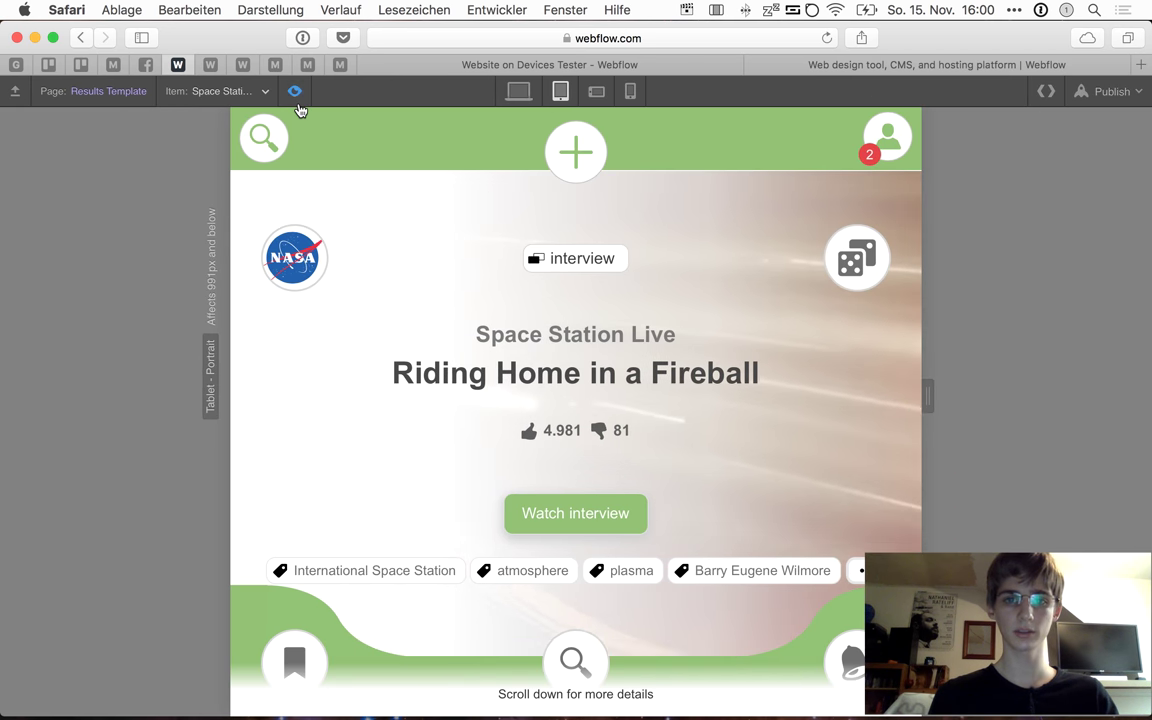
left_click(515, 92)
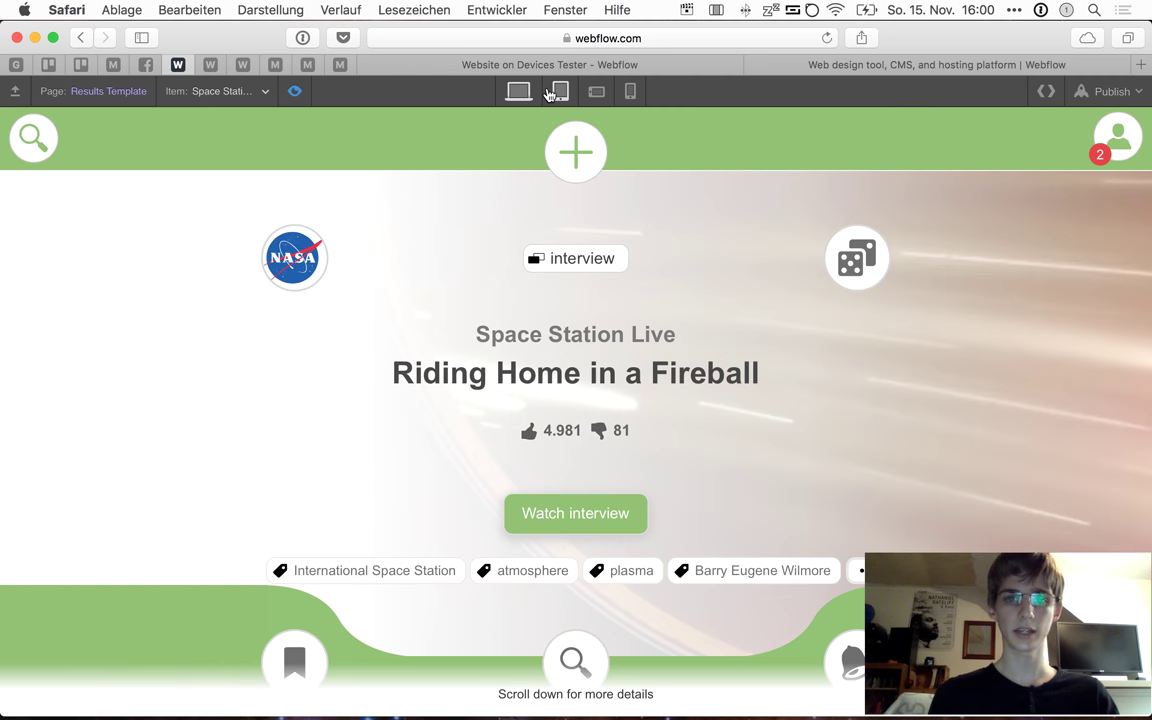
left_click(557, 91)
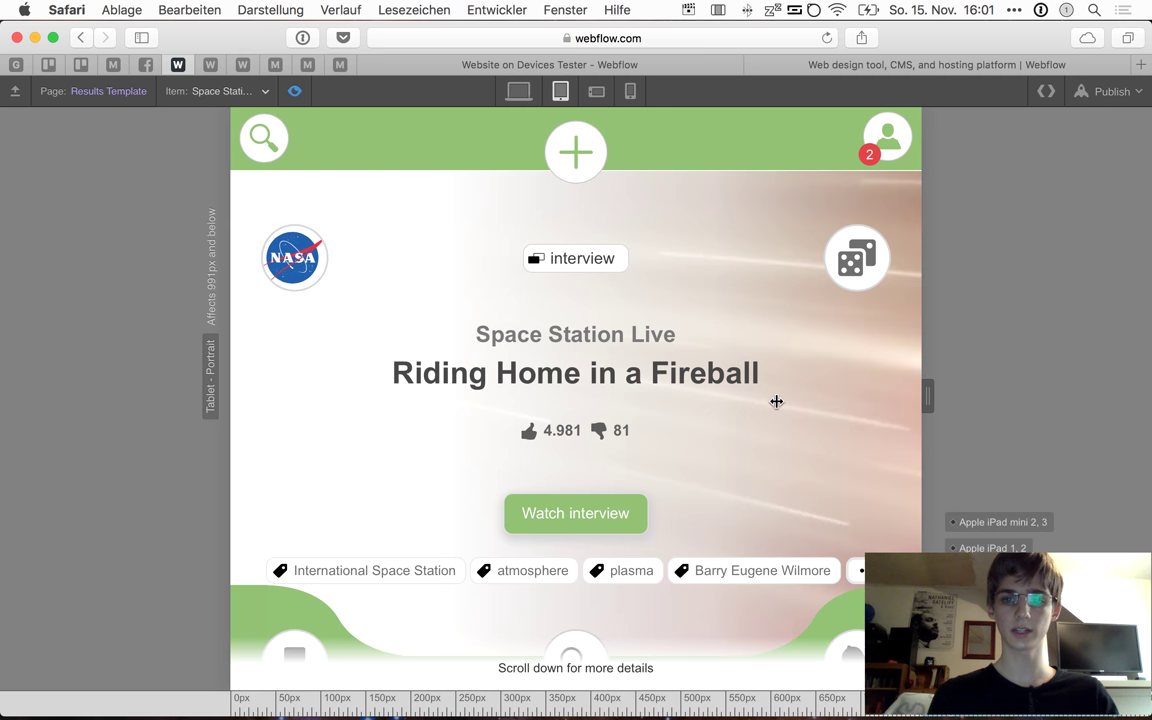
Preview the results template in the phone landscape and phone portrait layouts, and check the portrait page below its header
left_click_drag(928, 397, 1077, 397)
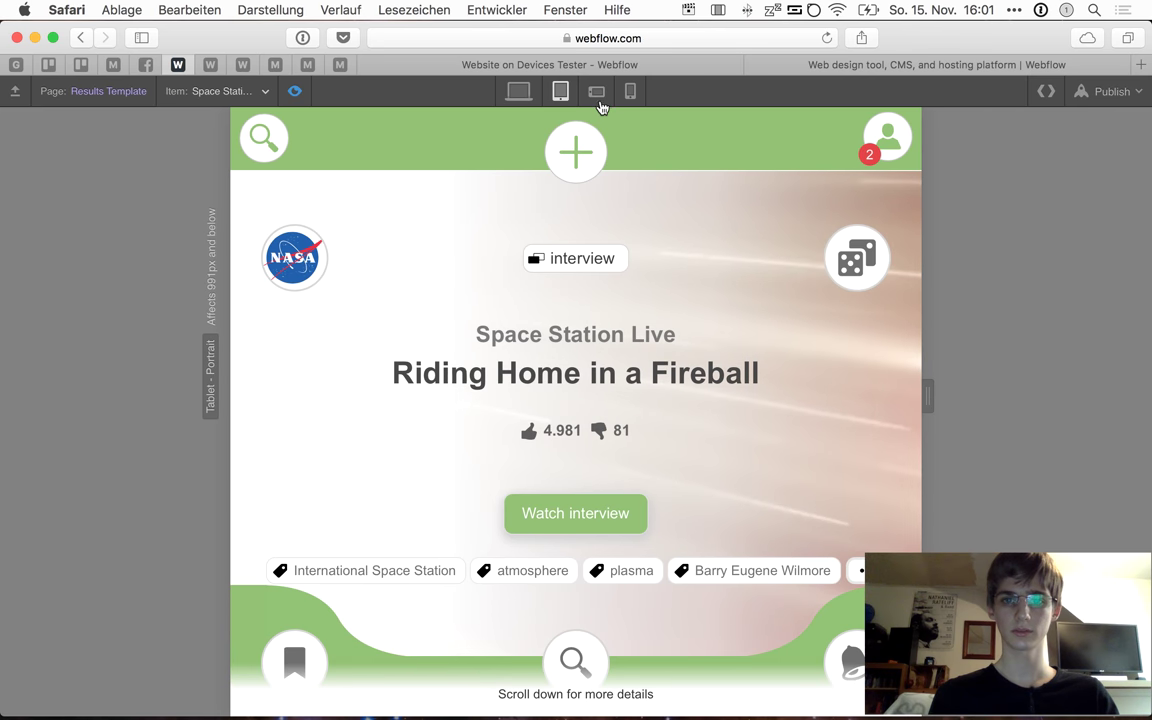
left_click(597, 92)
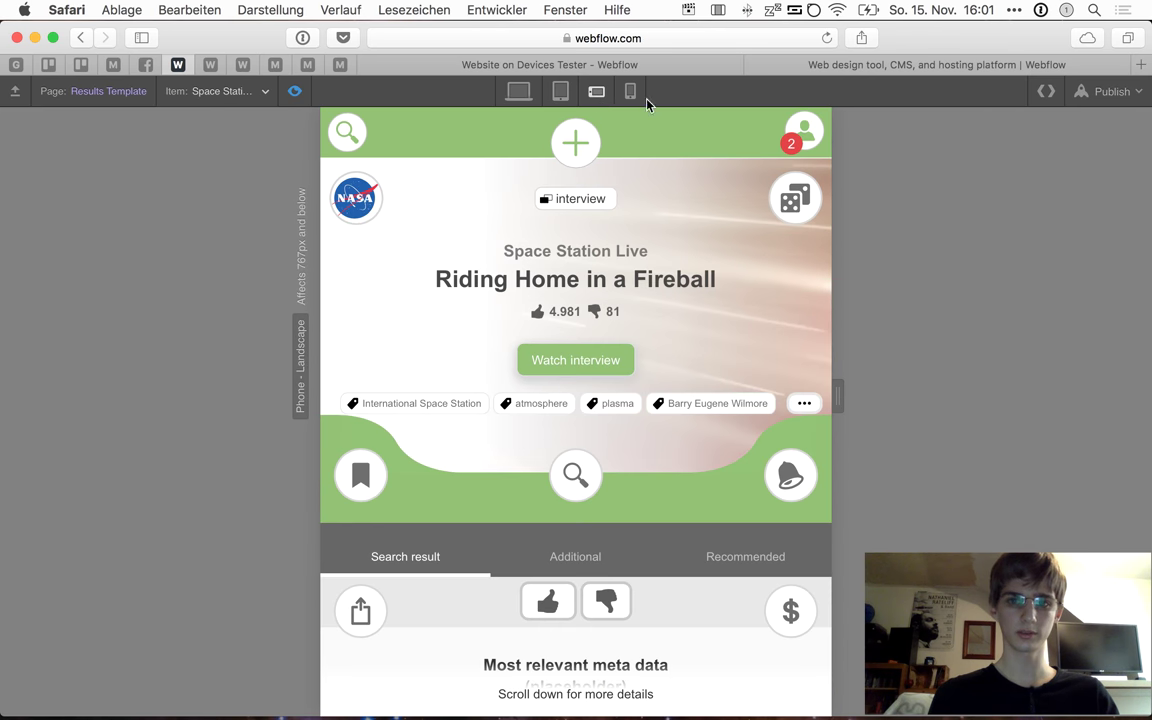
left_click(632, 92)
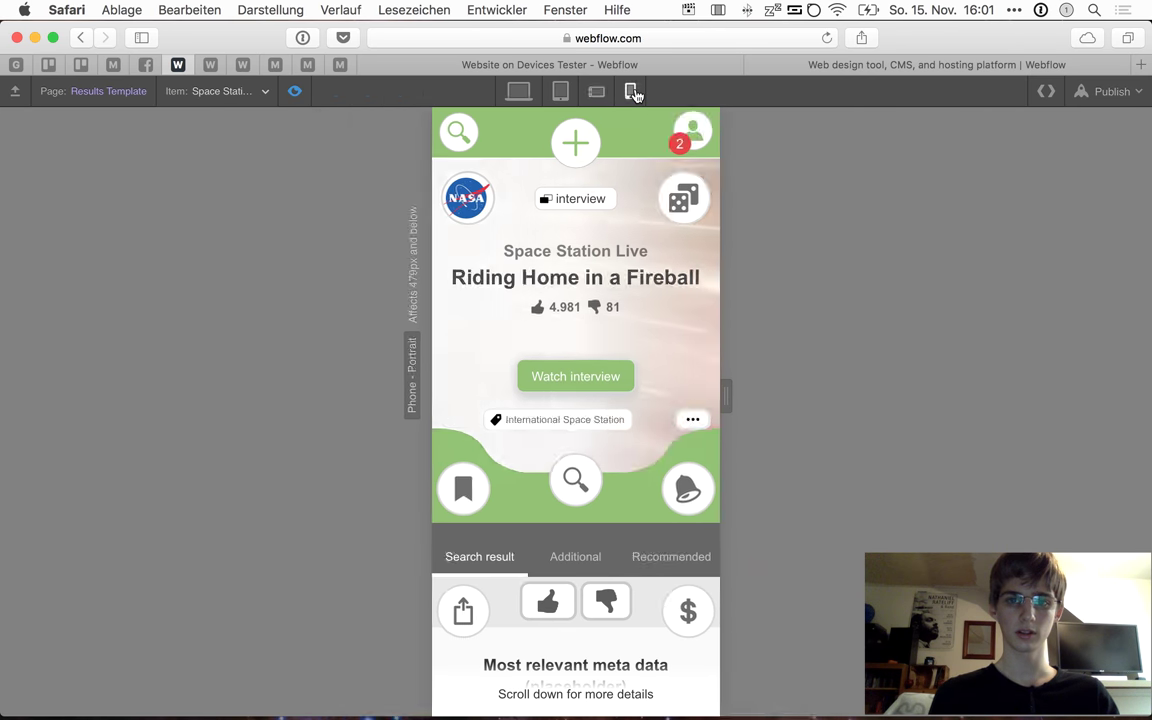
scroll(650, 330, "down", 5)
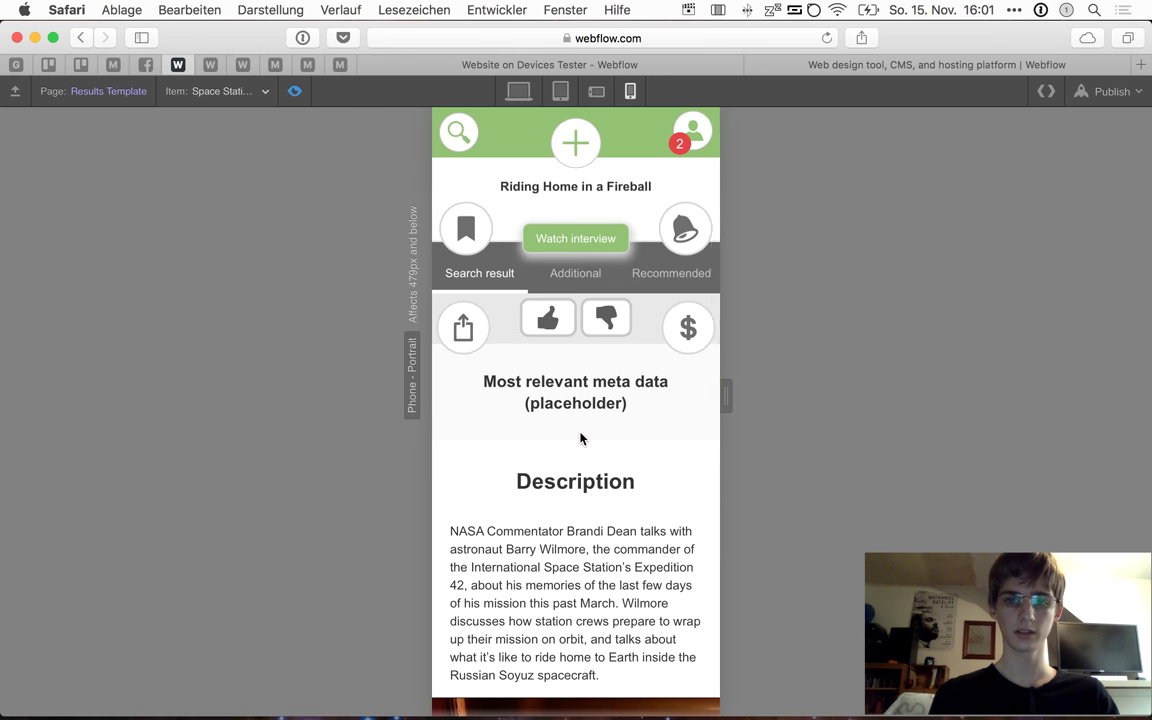
scroll(620, 430, "up", 10)
Narrow the phone portrait preview and examine how the header, description and search terms adapt
left_click_drag(726, 395, 689, 409)
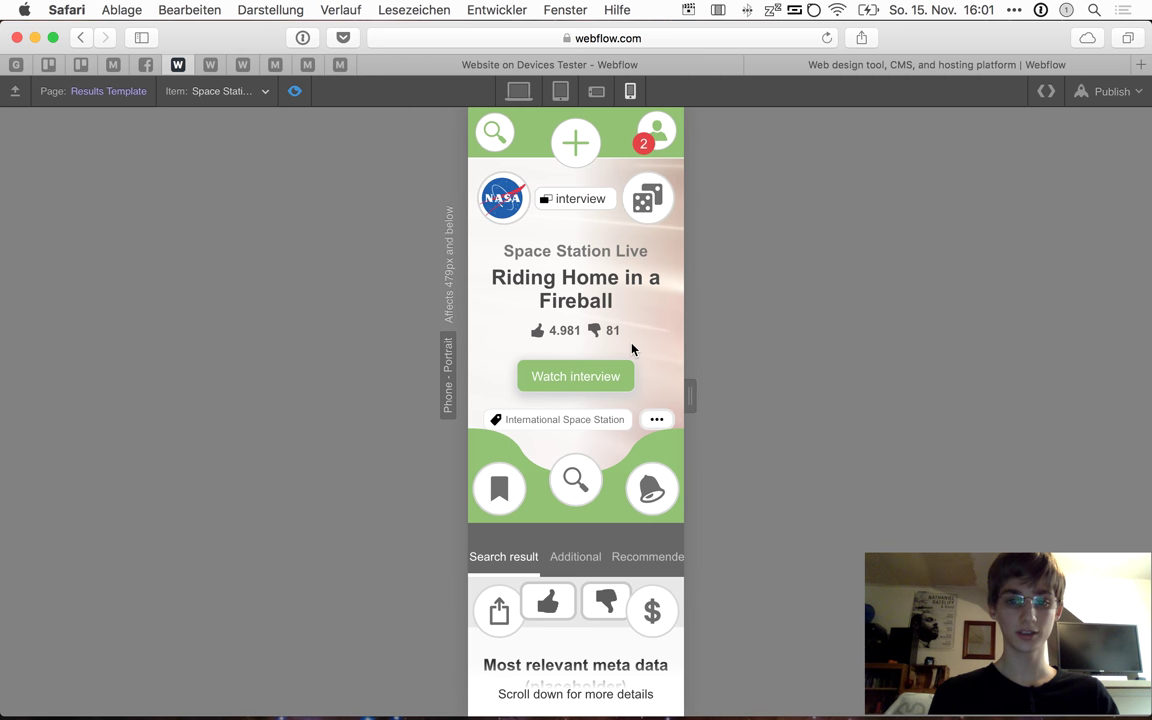
scroll(631, 348, "down", 10)
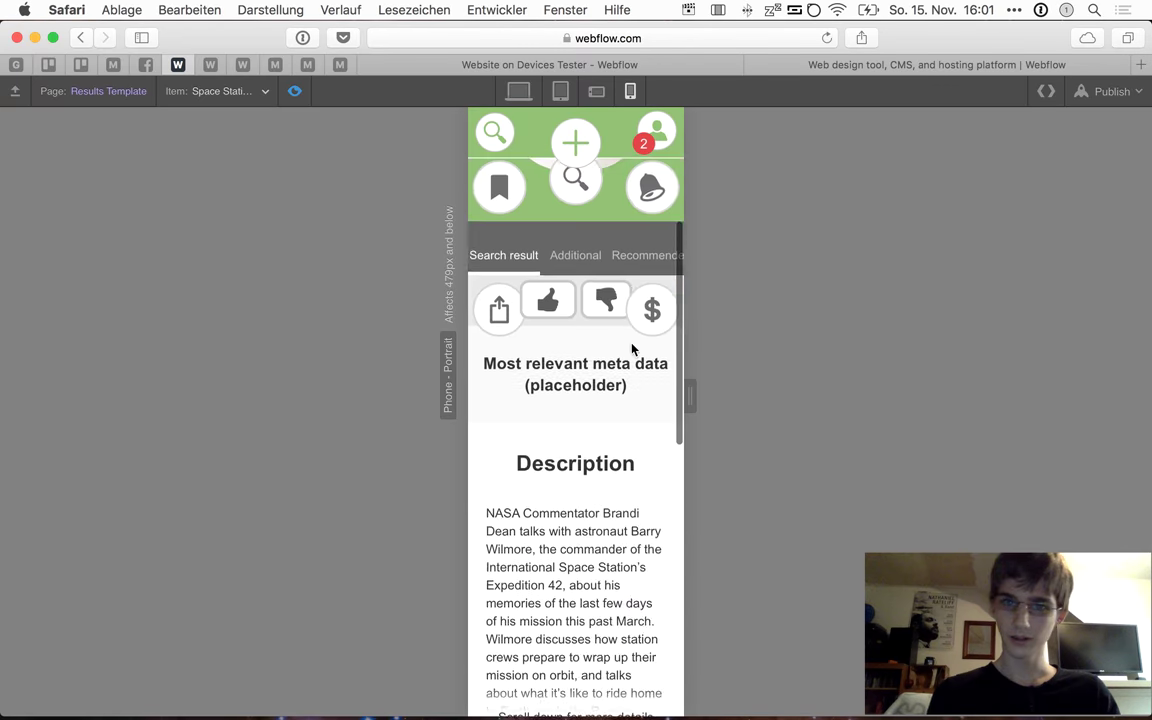
scroll(631, 348, "down", 5)
scroll(631, 348, "up", 2)
scroll(631, 348, "down", 2)
scroll(632, 358, "up", 15)
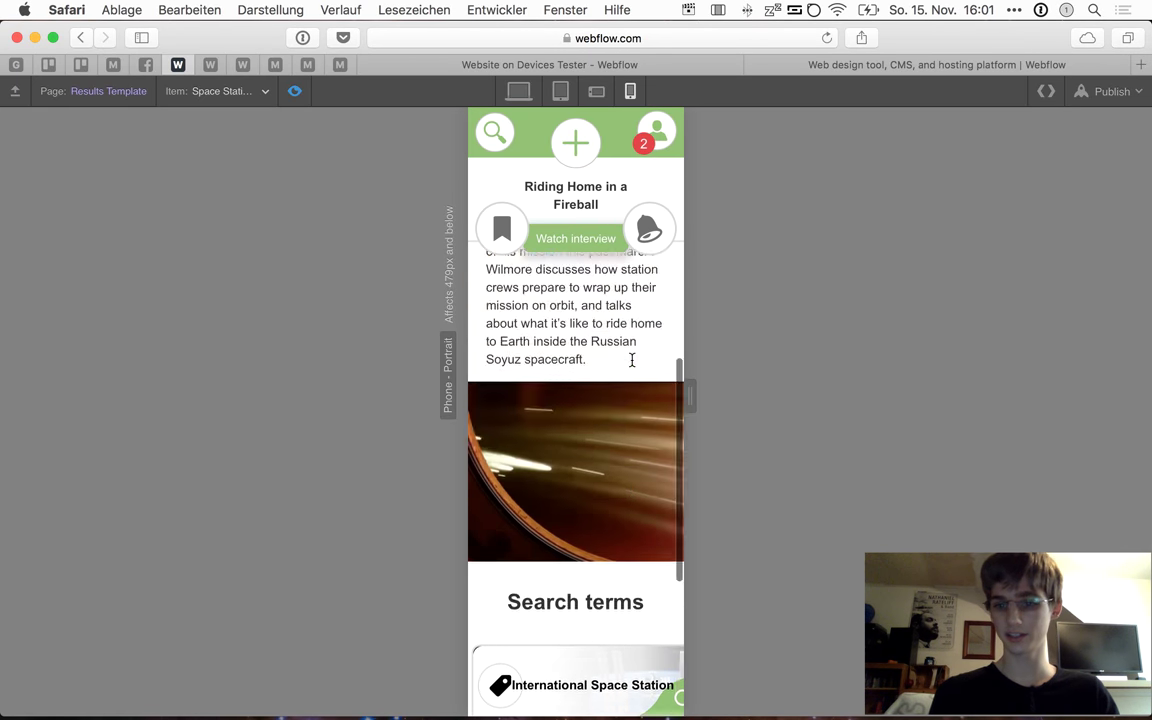
scroll(632, 366, "down", 12)
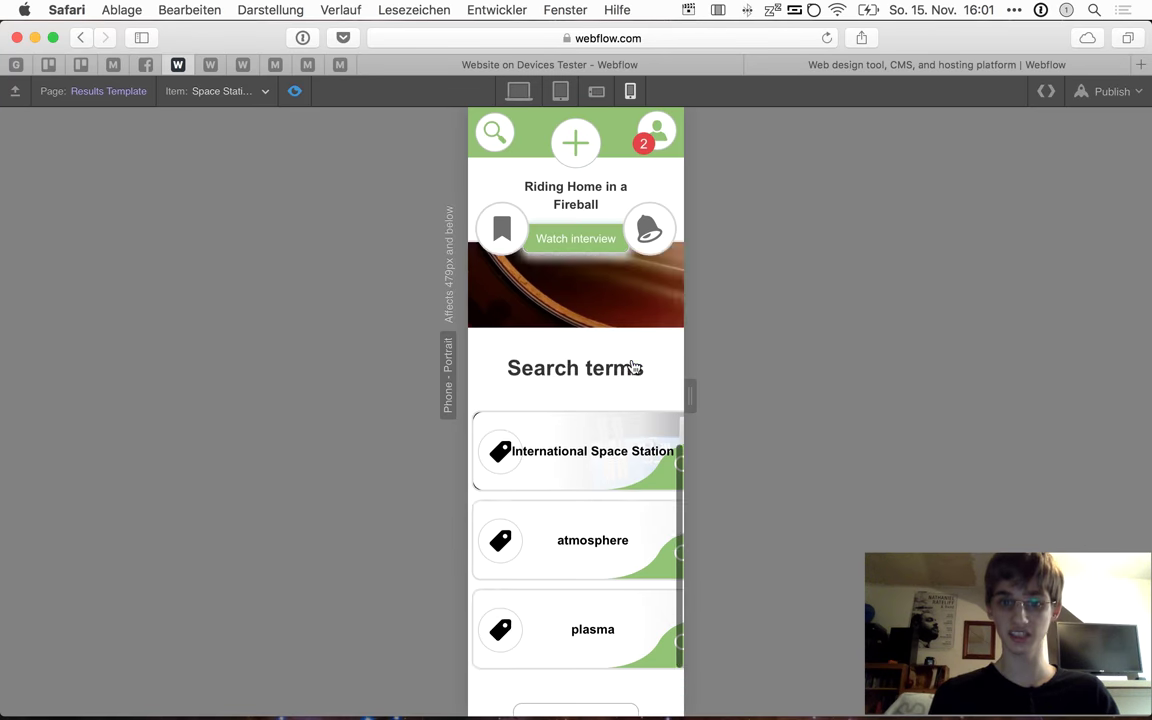
scroll(633, 367, "up", 13)
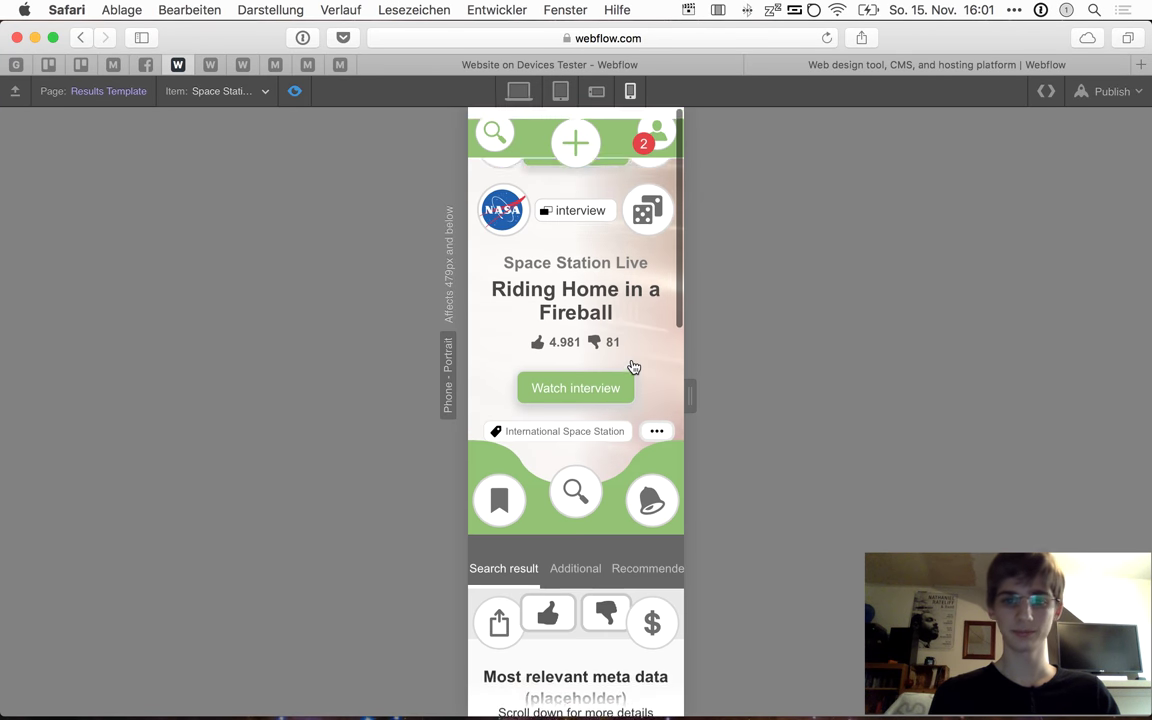
Return the results template to the desktop layout, exit preview mode, and view the InLearnity device tester page
left_click(519, 97)
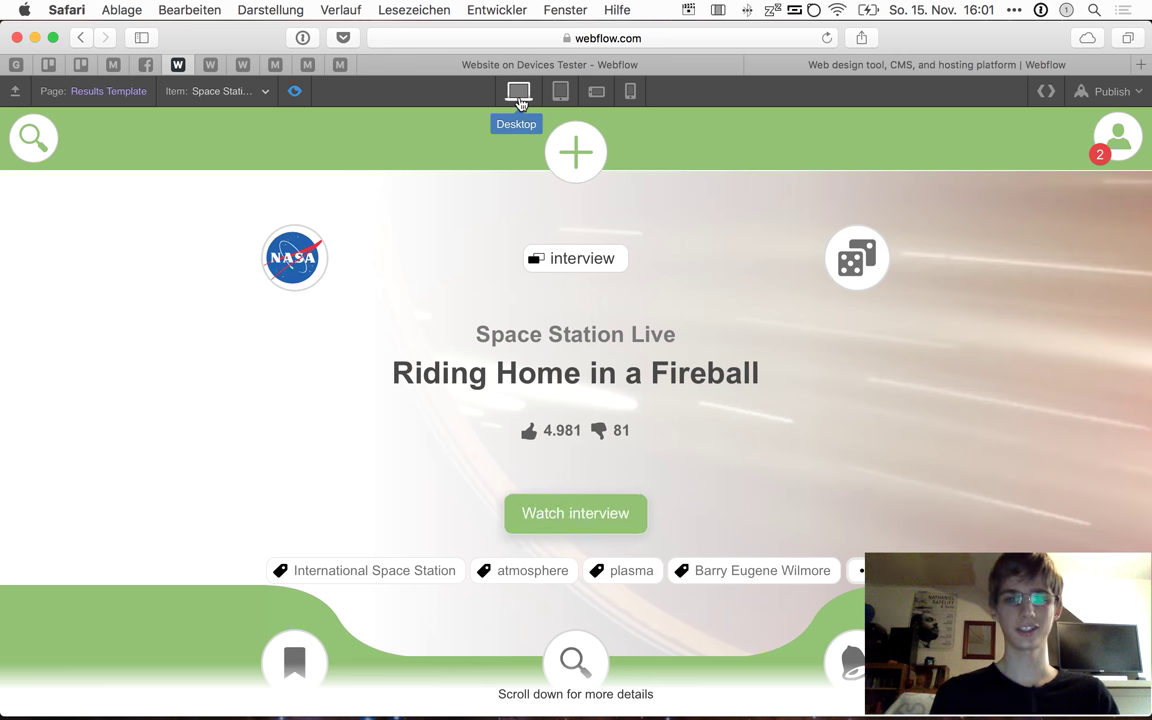
left_click(294, 93)
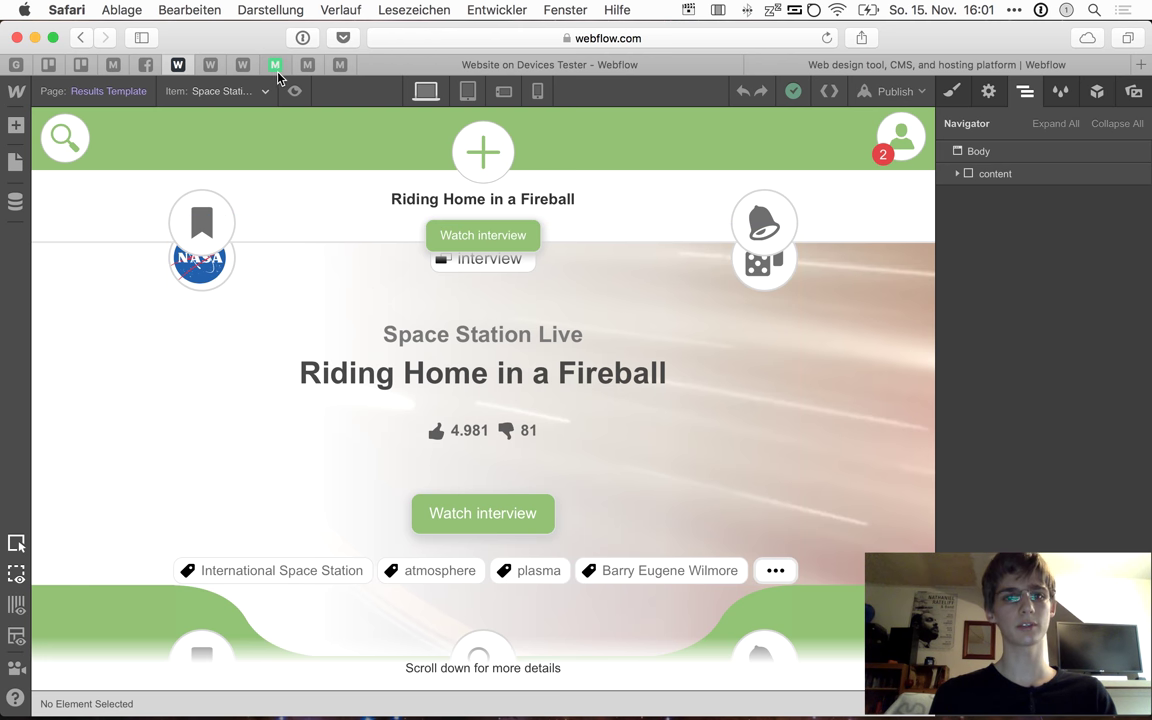
left_click(212, 66)
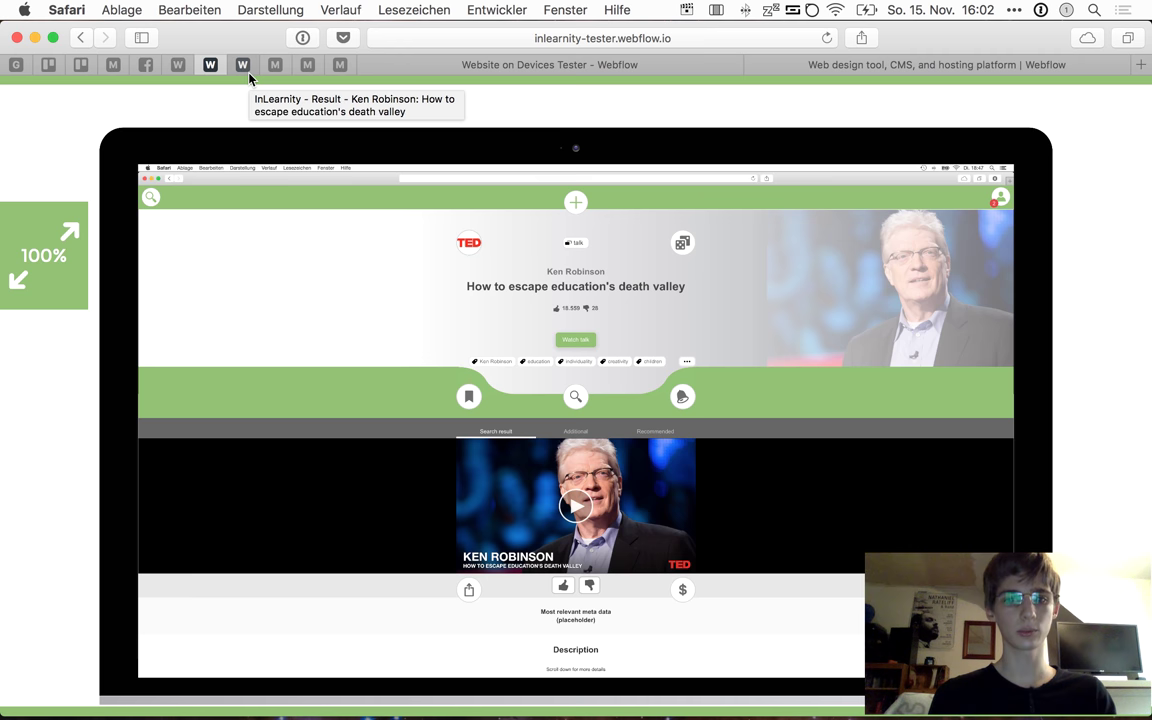
On the live InLearnity site, expand the search list and open the SlingShot documentary result
left_click(241, 64)
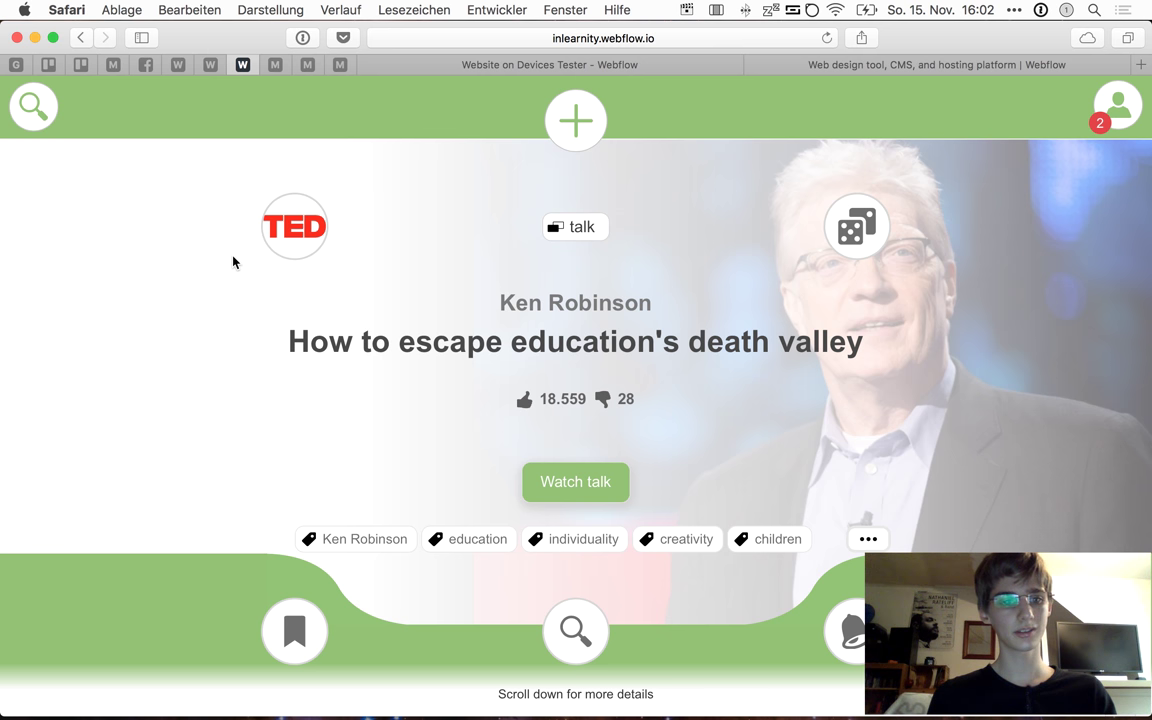
left_click(48, 114)
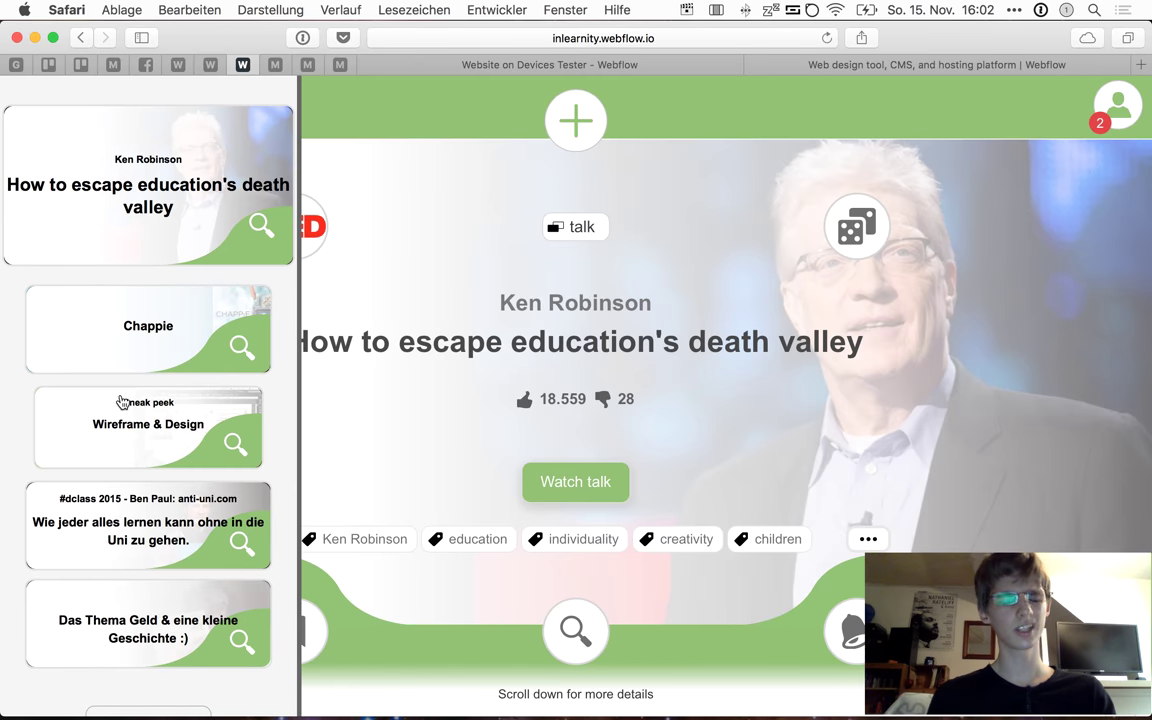
scroll(120, 500, "down", 2)
left_click(136, 662)
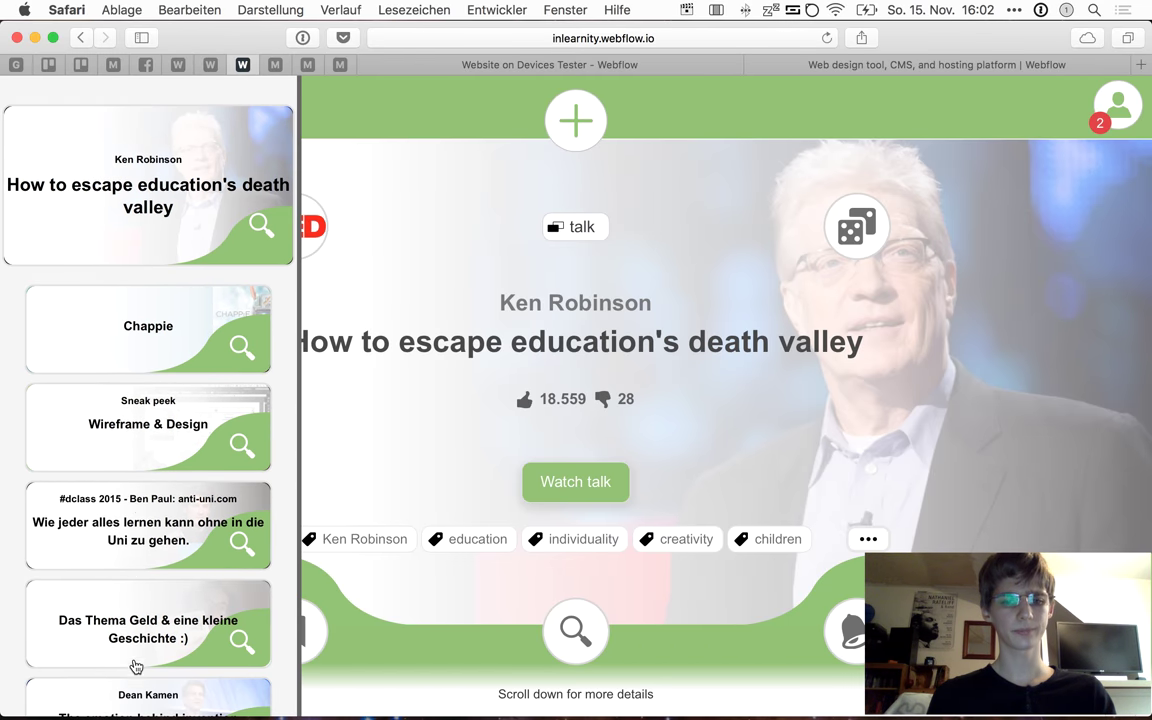
scroll(138, 510, "down", 6)
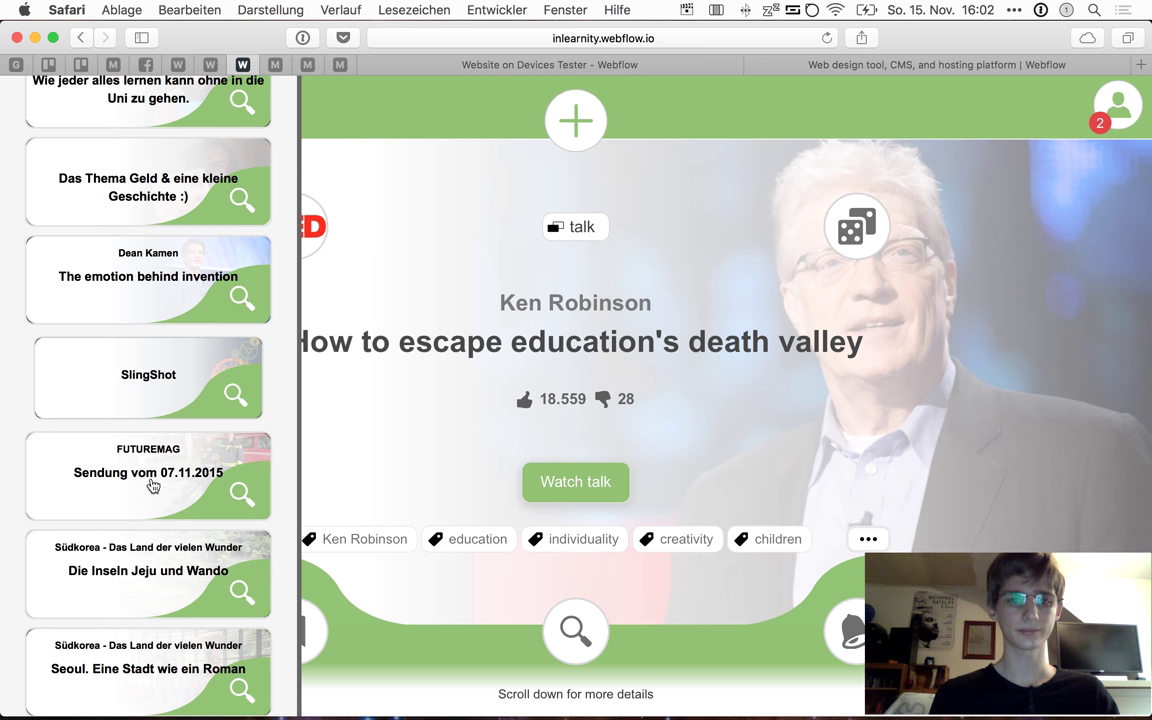
left_click(185, 369)
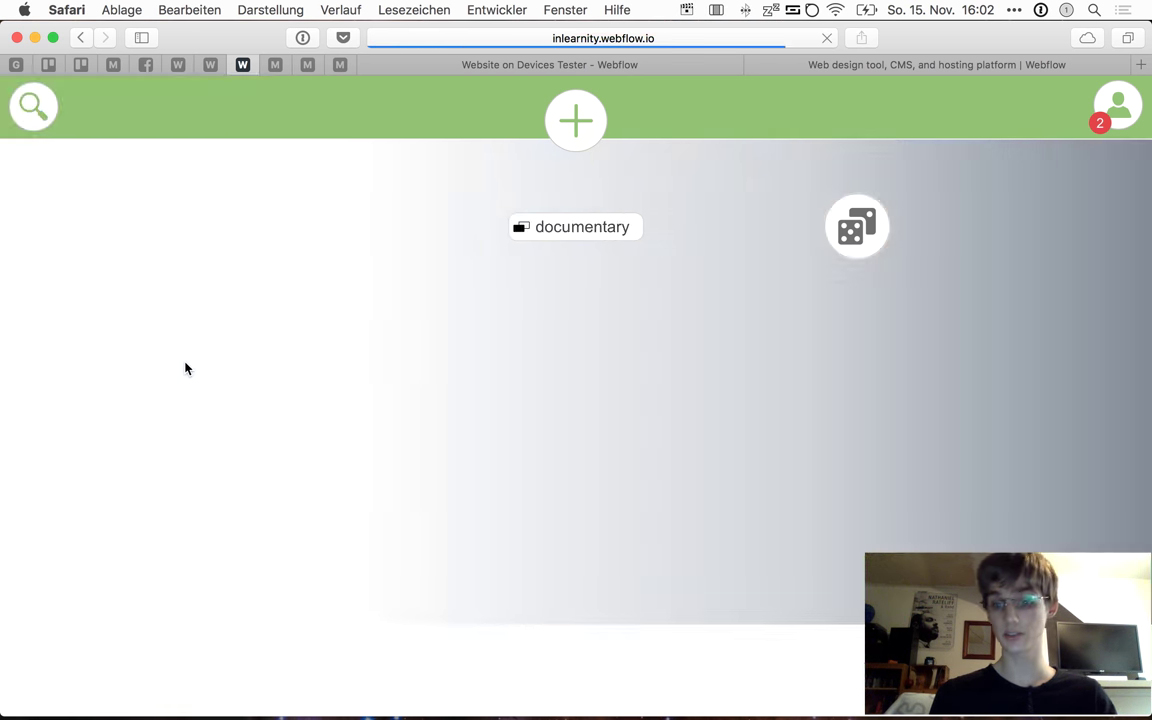
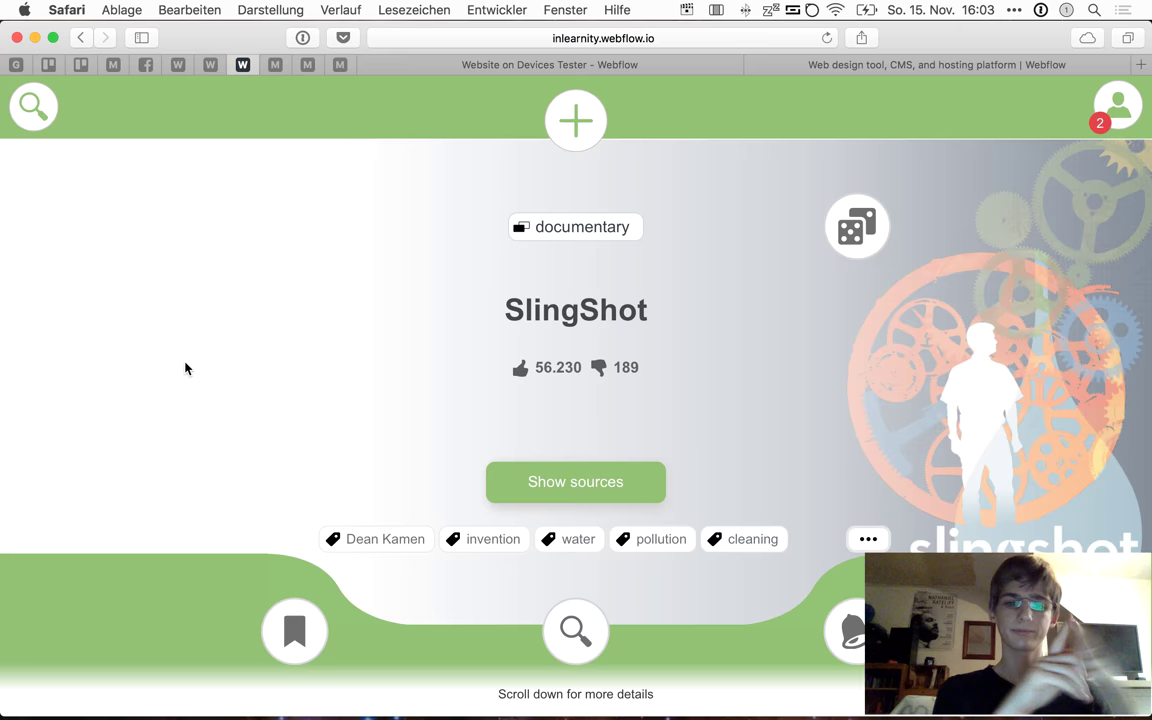
Examine the SlingShot result page, including its header, search tags, content tabs, trailer and meta data area
scroll(185, 369, "down", 5)
scroll(182, 388, "down", 4)
scroll(180, 393, "up", 10)
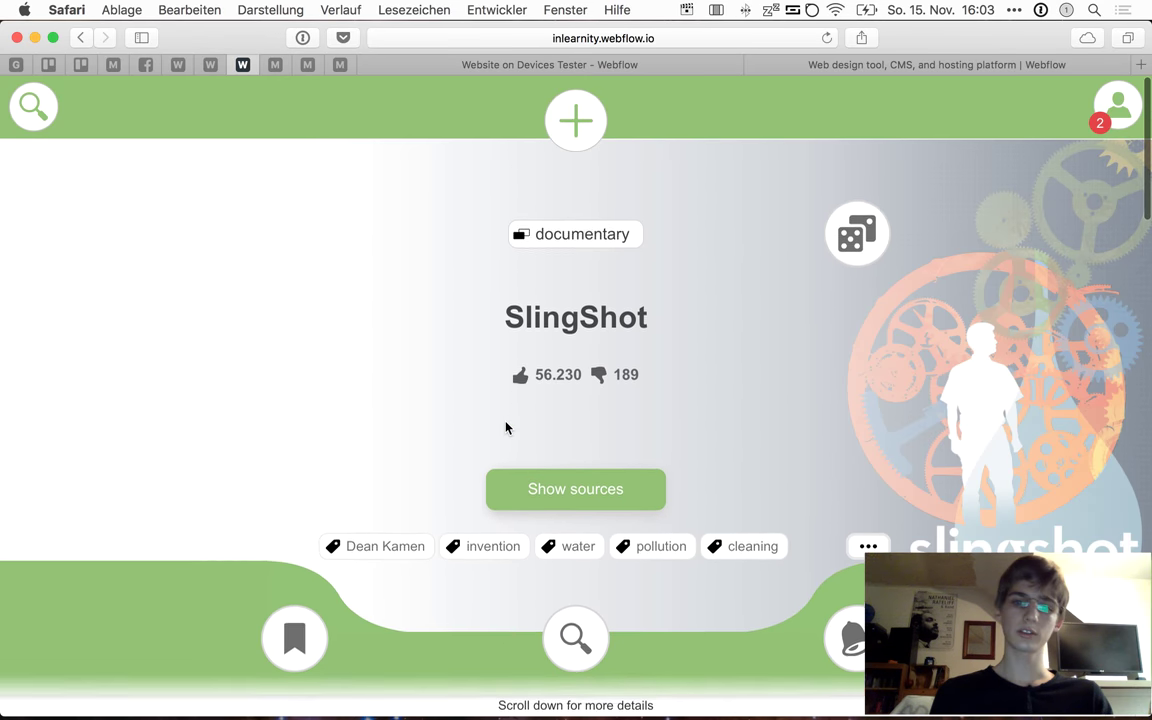
scroll(504, 427, "down", 5)
scroll(504, 427, "up", 2)
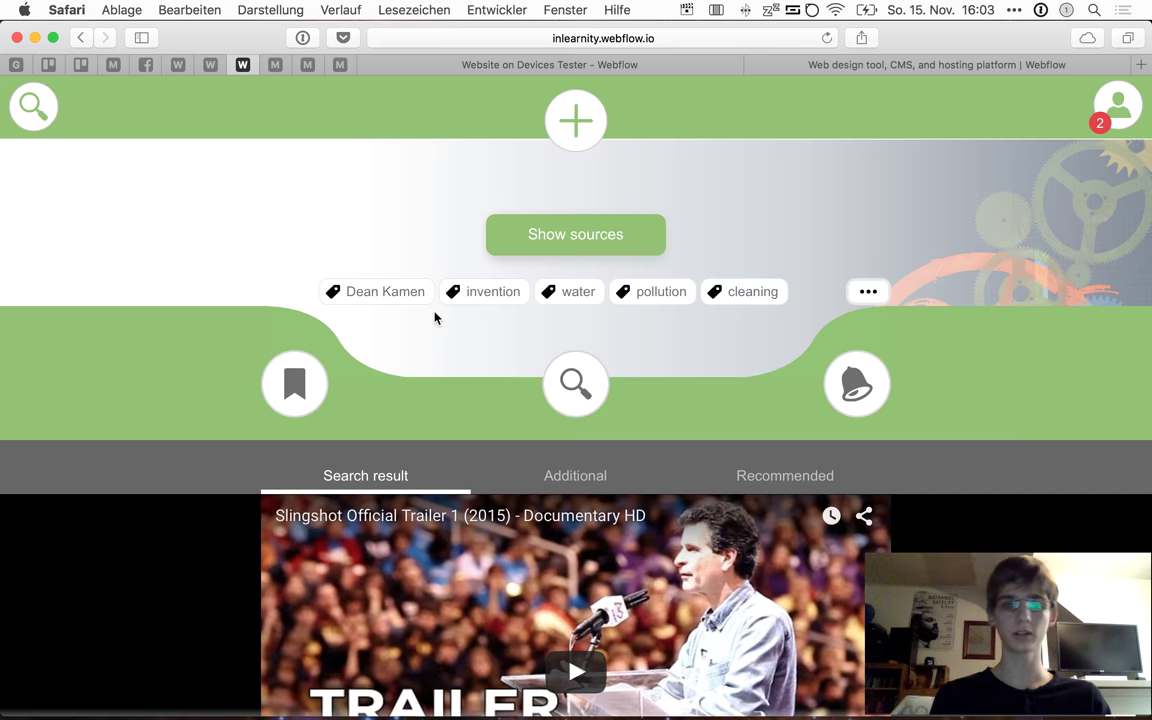
scroll(434, 318, "down", 5)
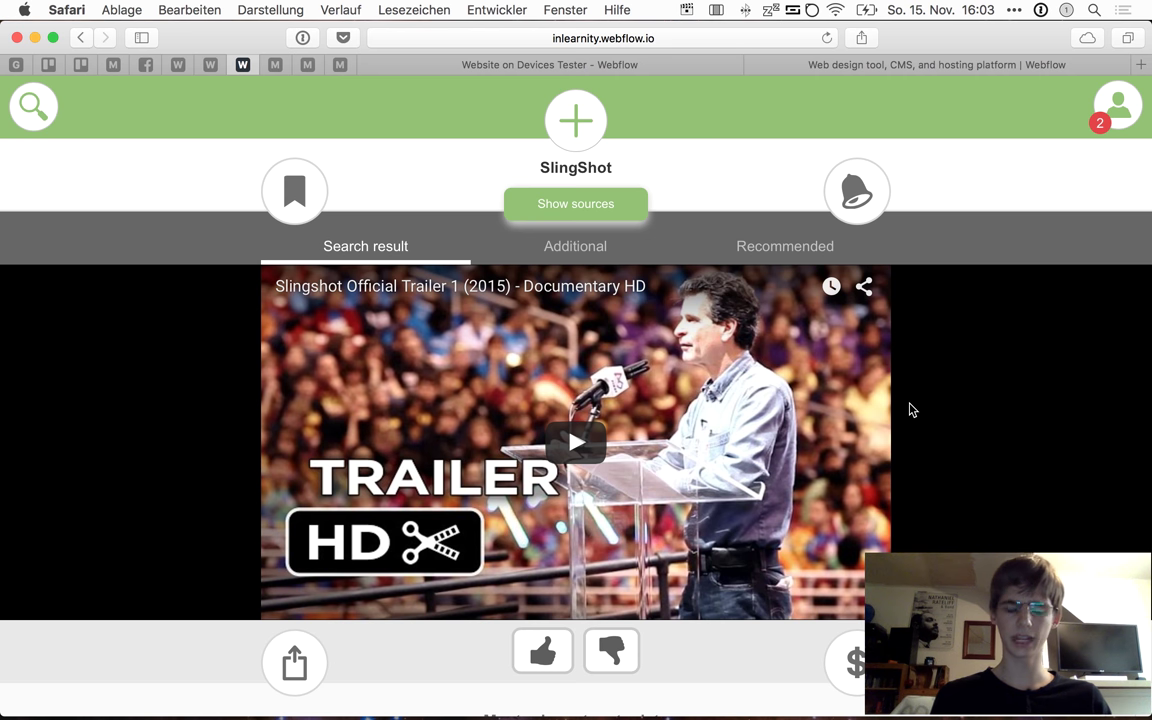
scroll(910, 388, "up", 5)
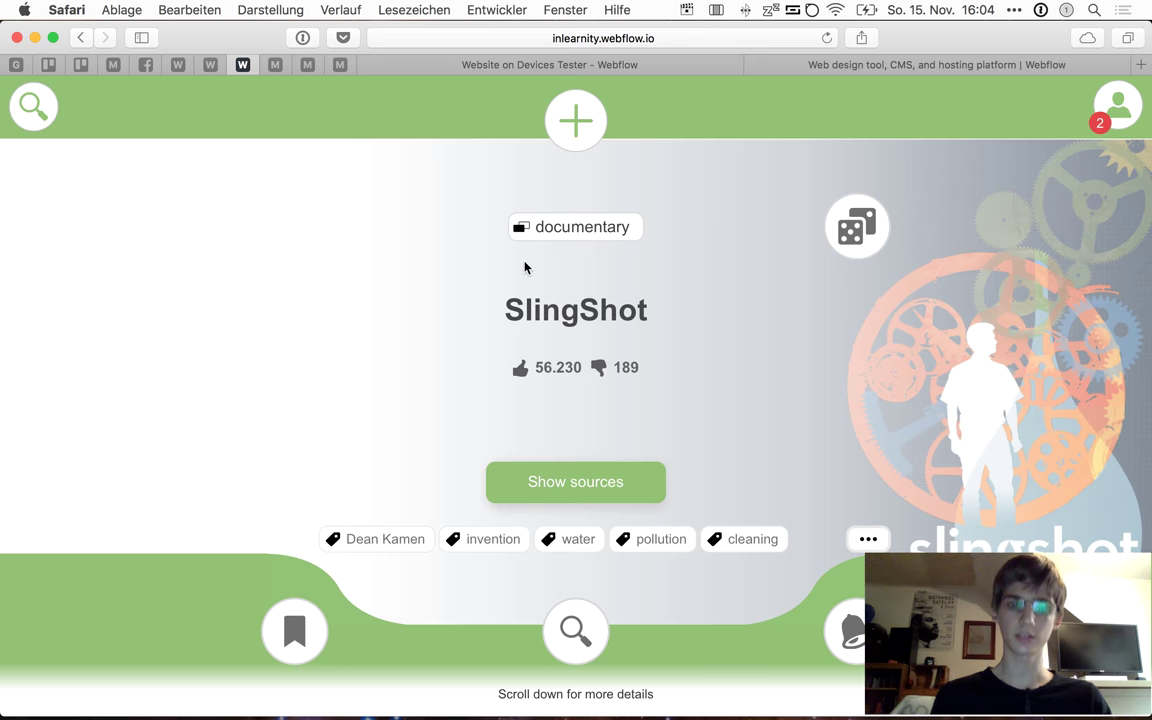
scroll(524, 267, "down", 3)
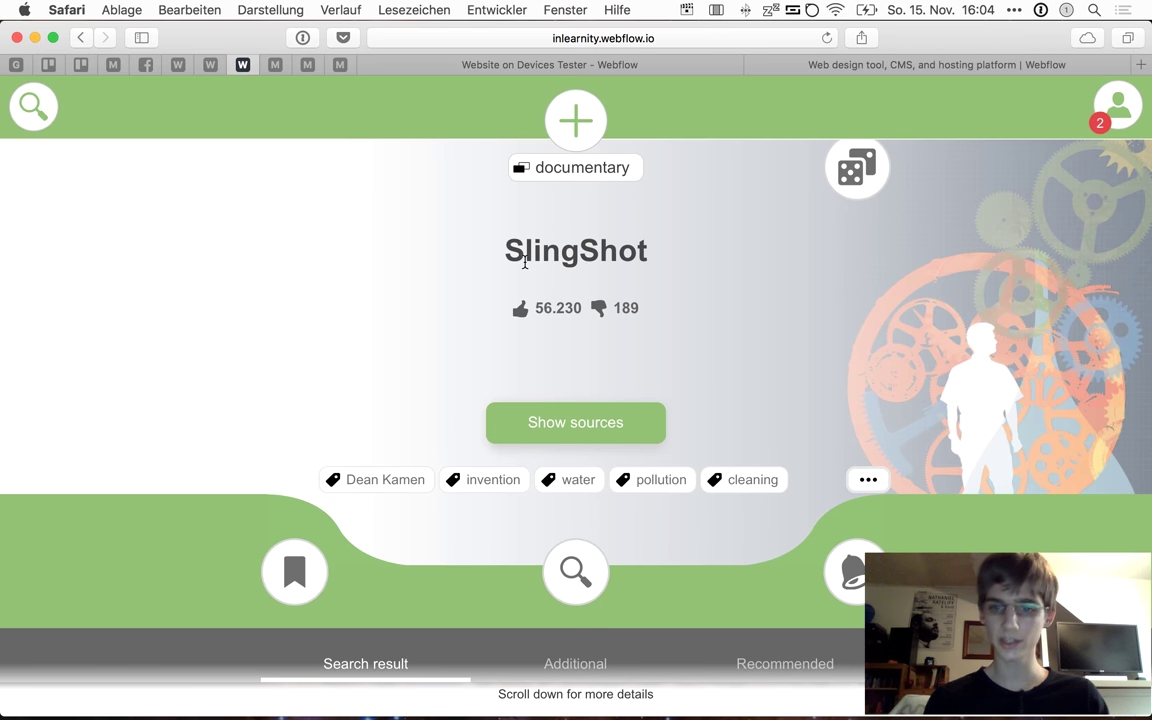
scroll(524, 263, "down", 5)
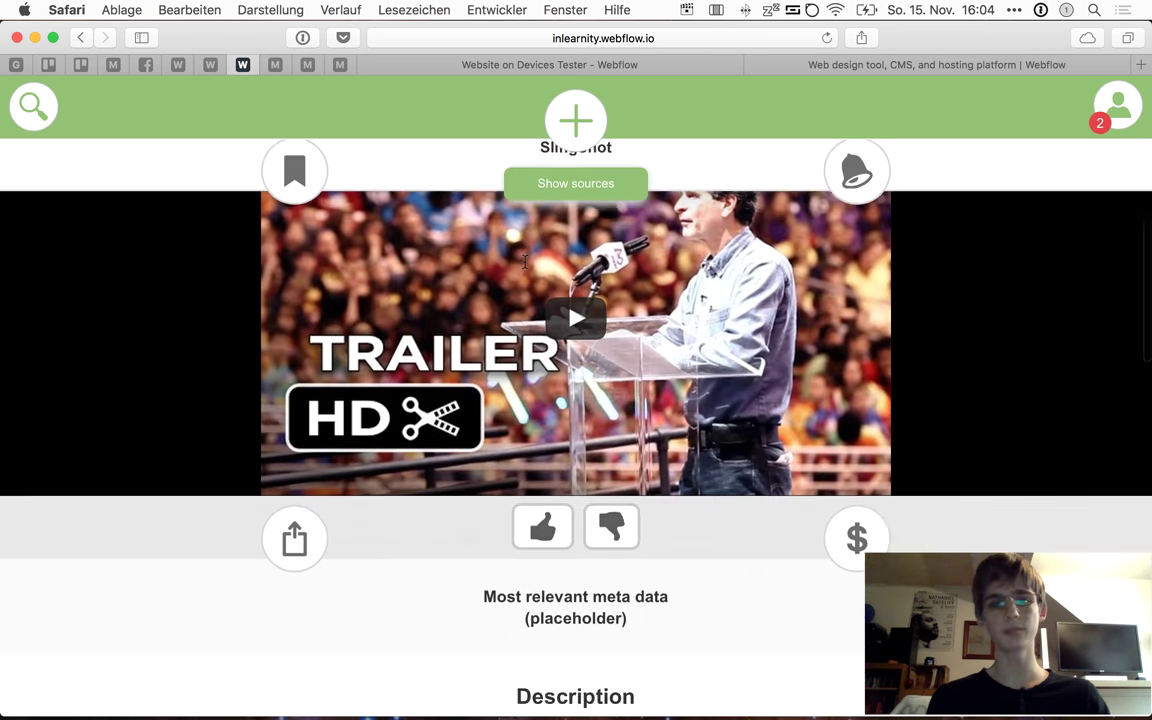
scroll(524, 263, "up", 3)
scroll(527, 269, "down", 2)
scroll(527, 269, "up", 3)
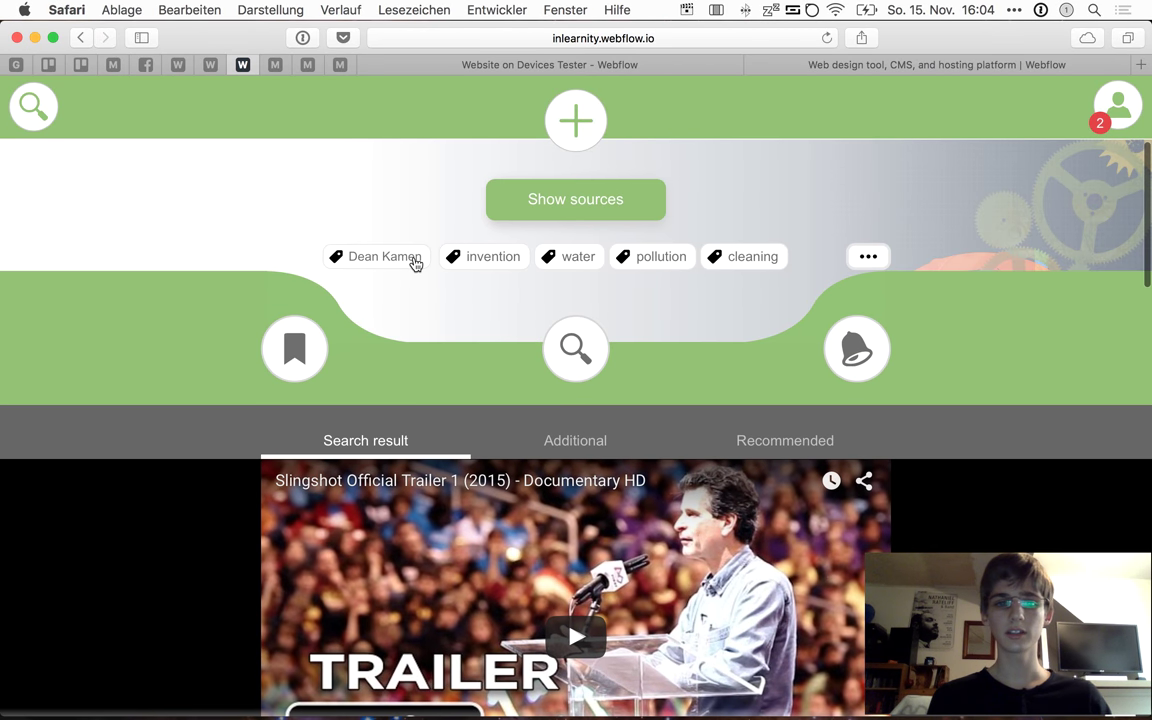
Open the Dean Kamen search tag from the SlingShot page and look over the tag page's header
left_click(415, 260)
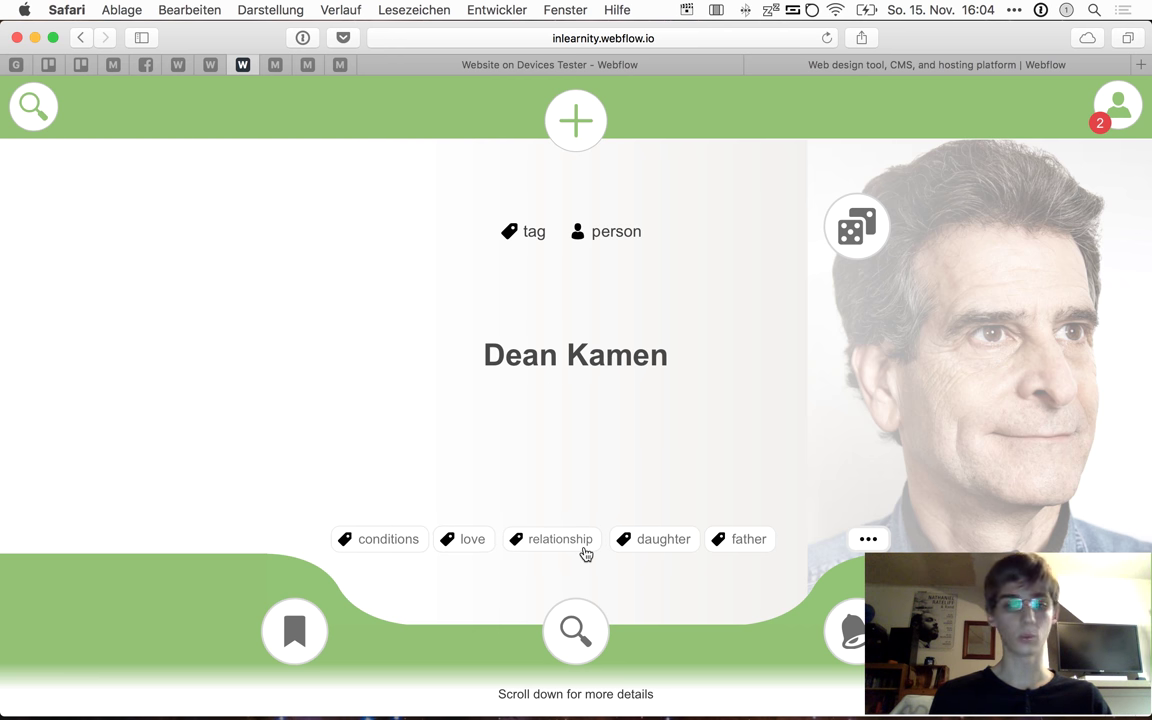
scroll(808, 321, "down", 1)
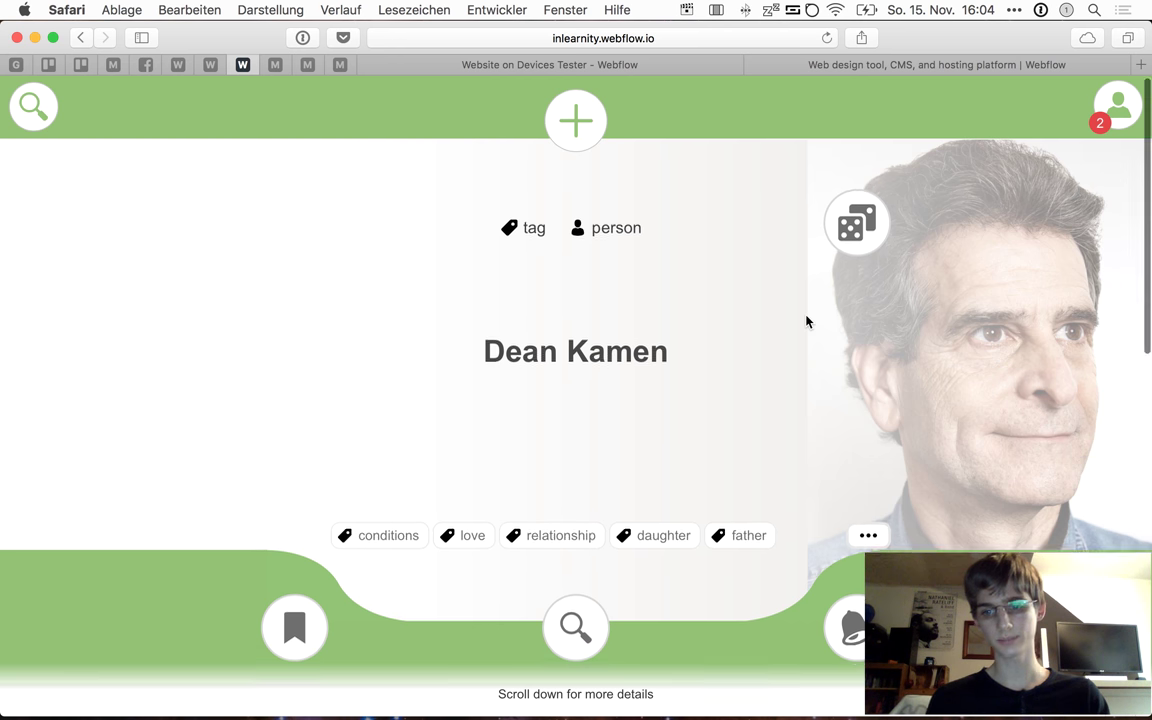
scroll(808, 321, "down", 5)
scroll(808, 321, "up", 5)
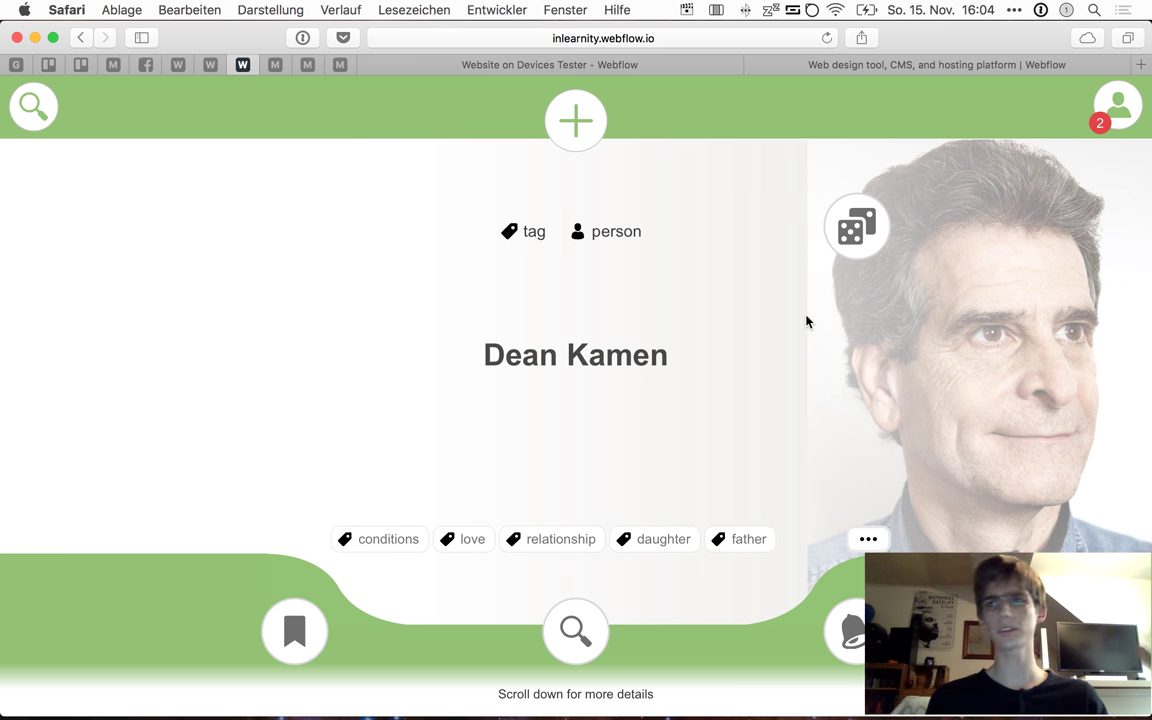
scroll(868, 278, "down", 1)
scroll(868, 278, "down", 5)
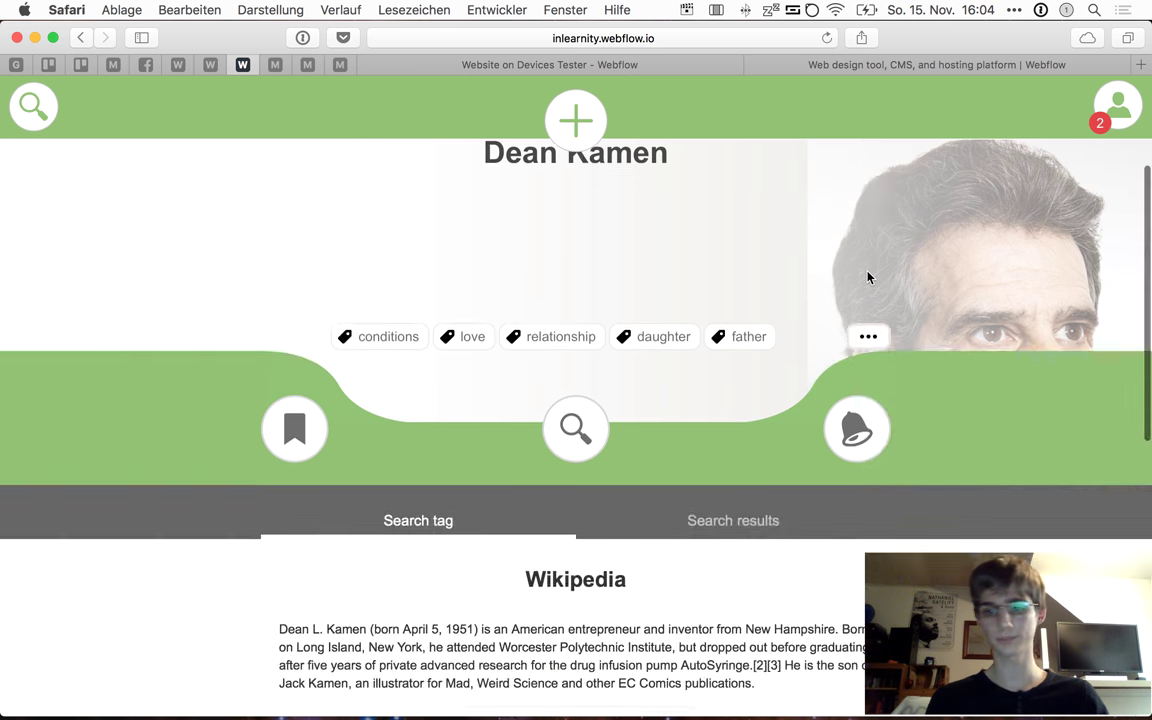
Review the tag page's Wikipedia section and preview the linked Wikipedia article on Dean Kamen
scroll(868, 278, "down", 4)
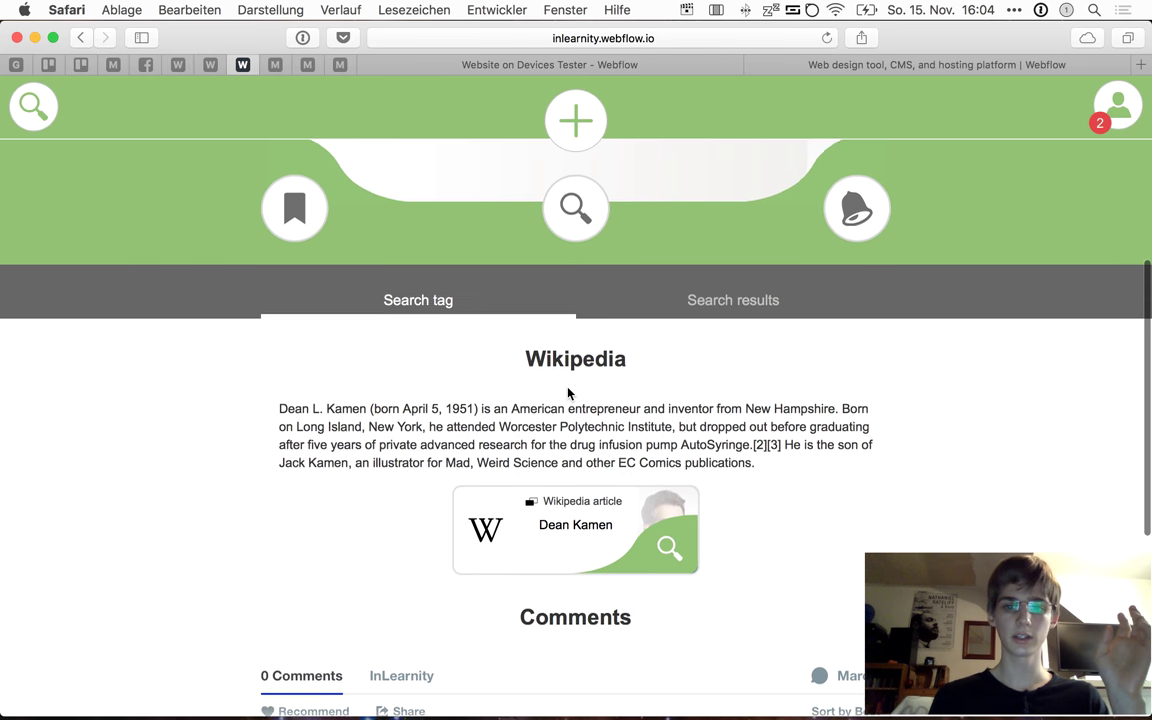
scroll(568, 392, "down", 1)
scroll(567, 393, "up", 2)
scroll(568, 393, "up", 1)
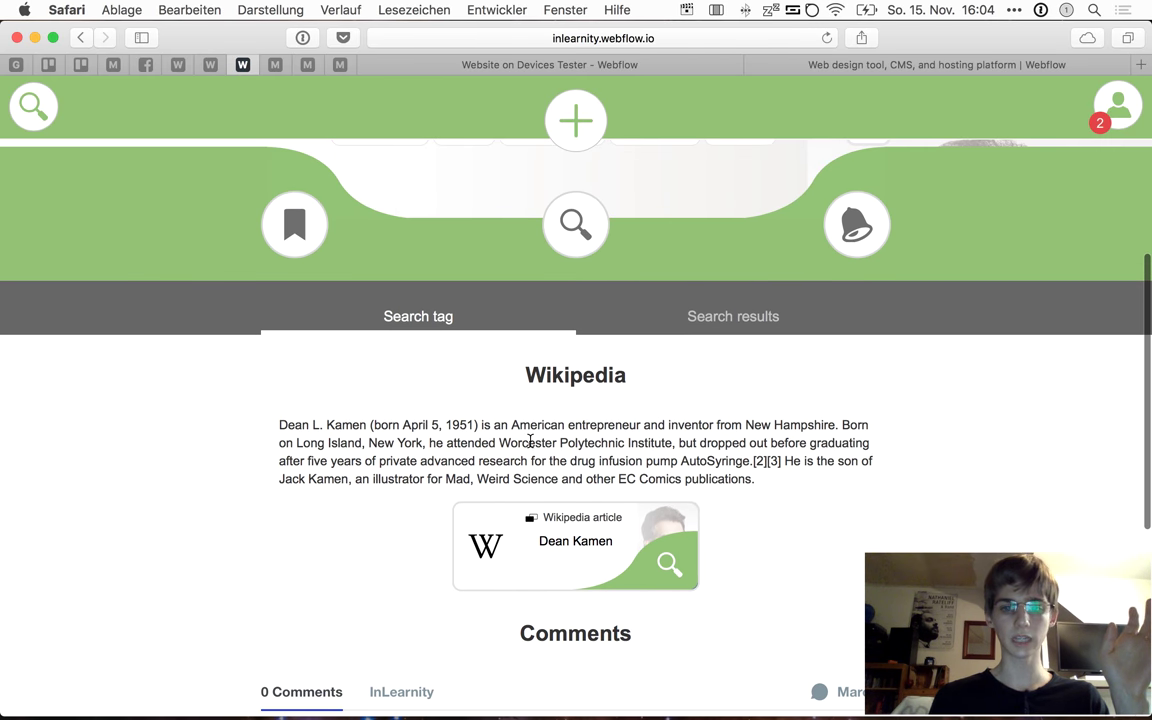
scroll(530, 441, "down", 1)
scroll(530, 442, "up", 3)
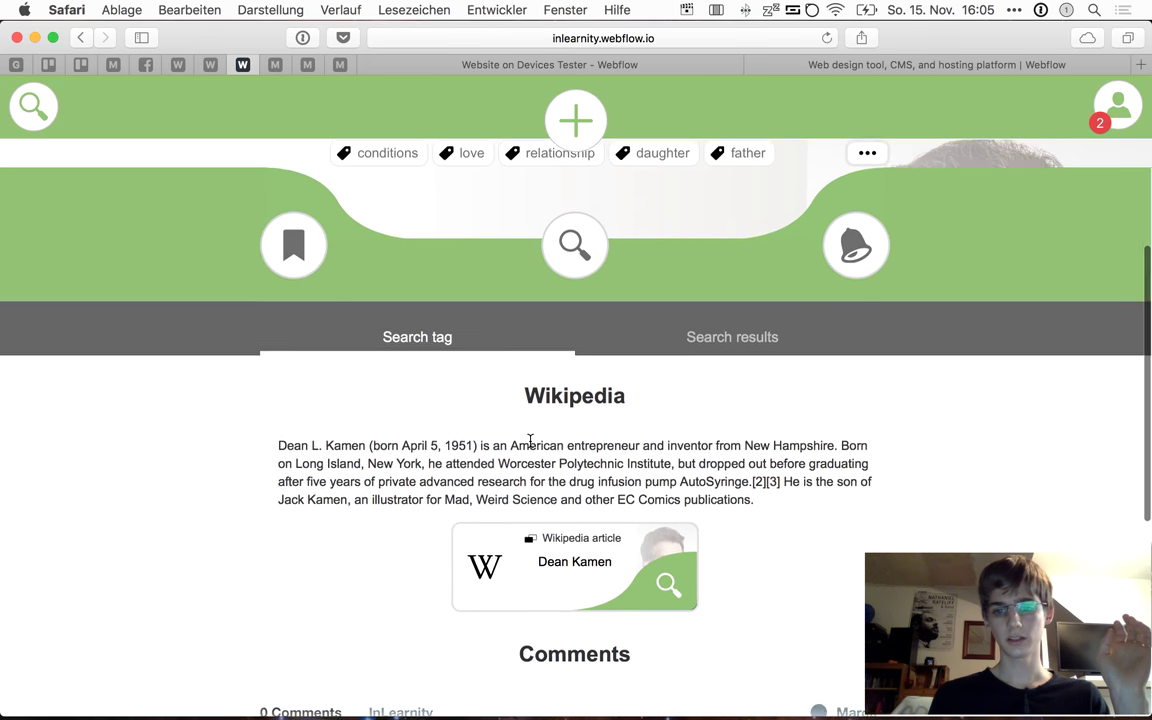
scroll(316, 456, "down", 2)
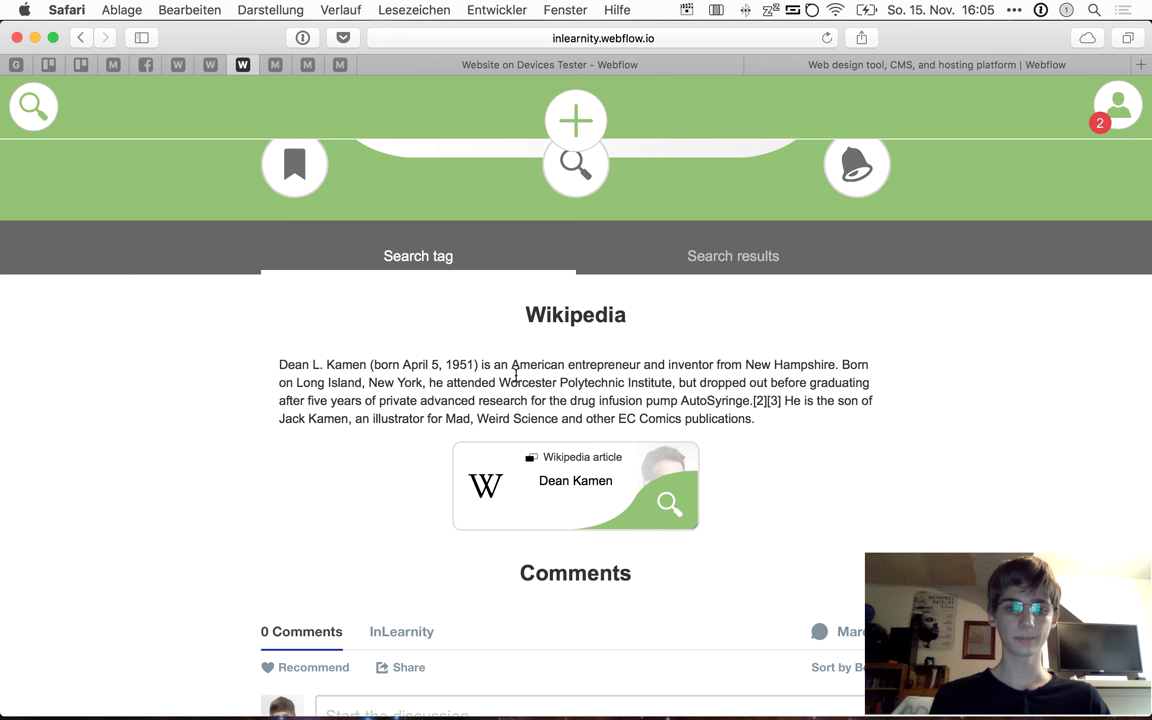
left_click(599, 476)
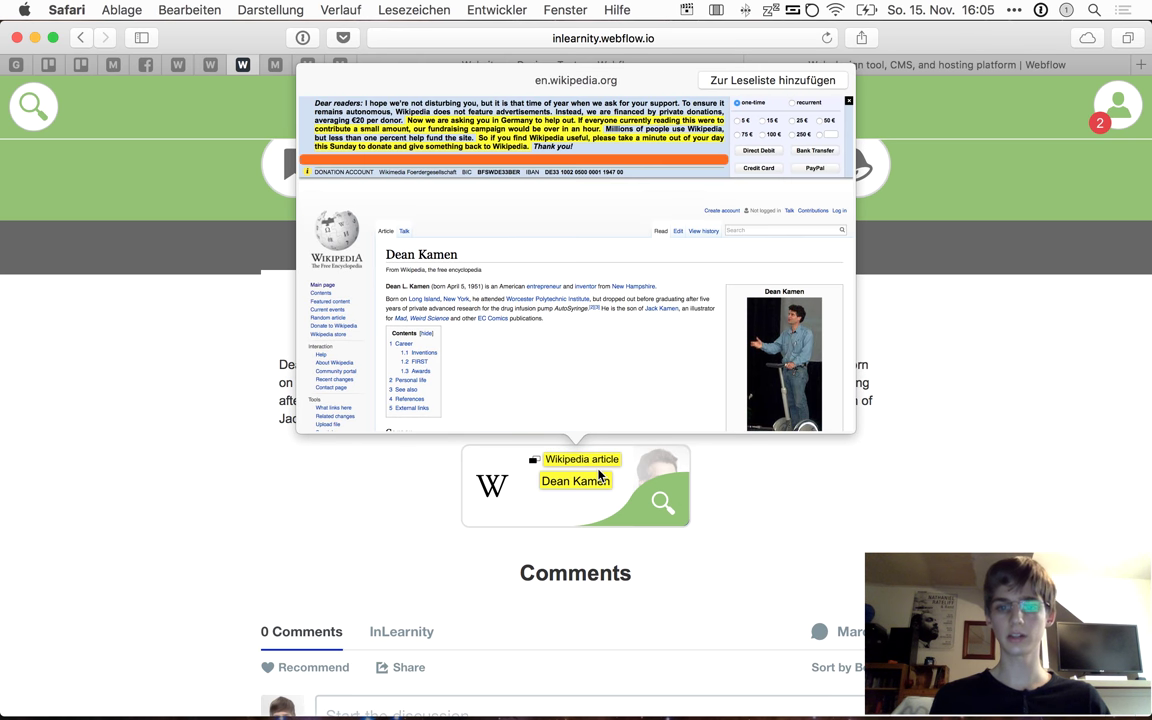
scroll(563, 252, "down", 3)
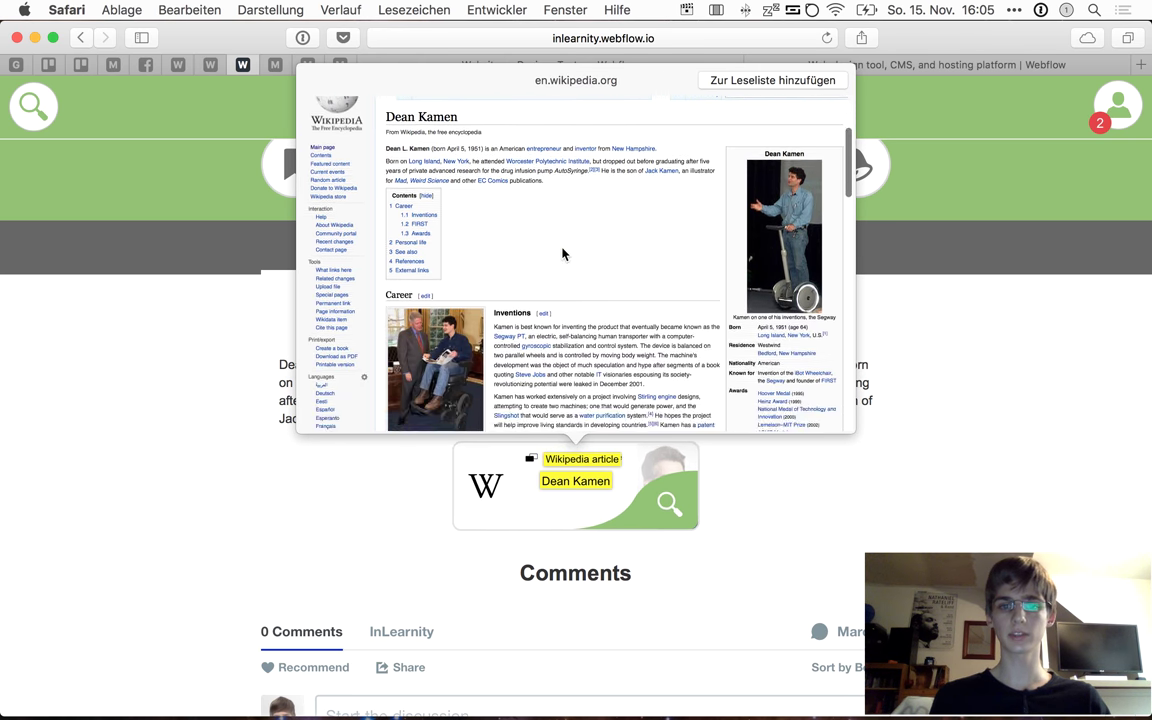
Leave the Wikipedia preview and show the search results belonging to the Dean Kamen tag
scroll(835, 336, "up", 3)
scroll(857, 339, "down", 2)
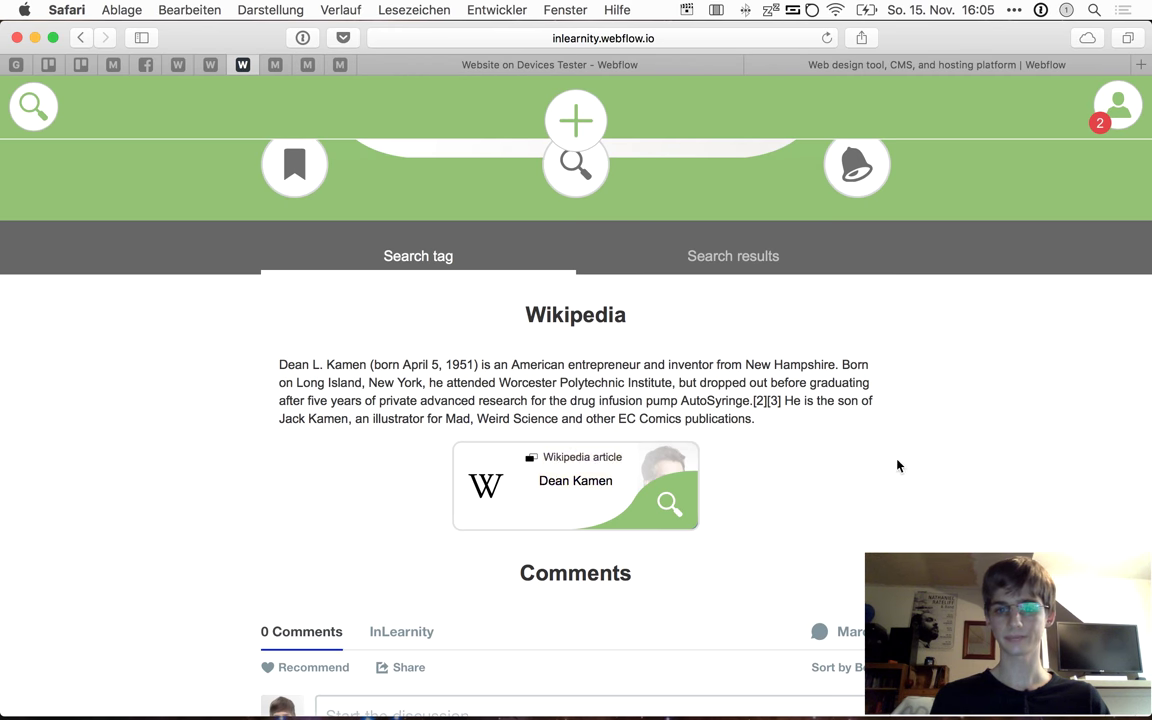
scroll(640, 480, "up", 5)
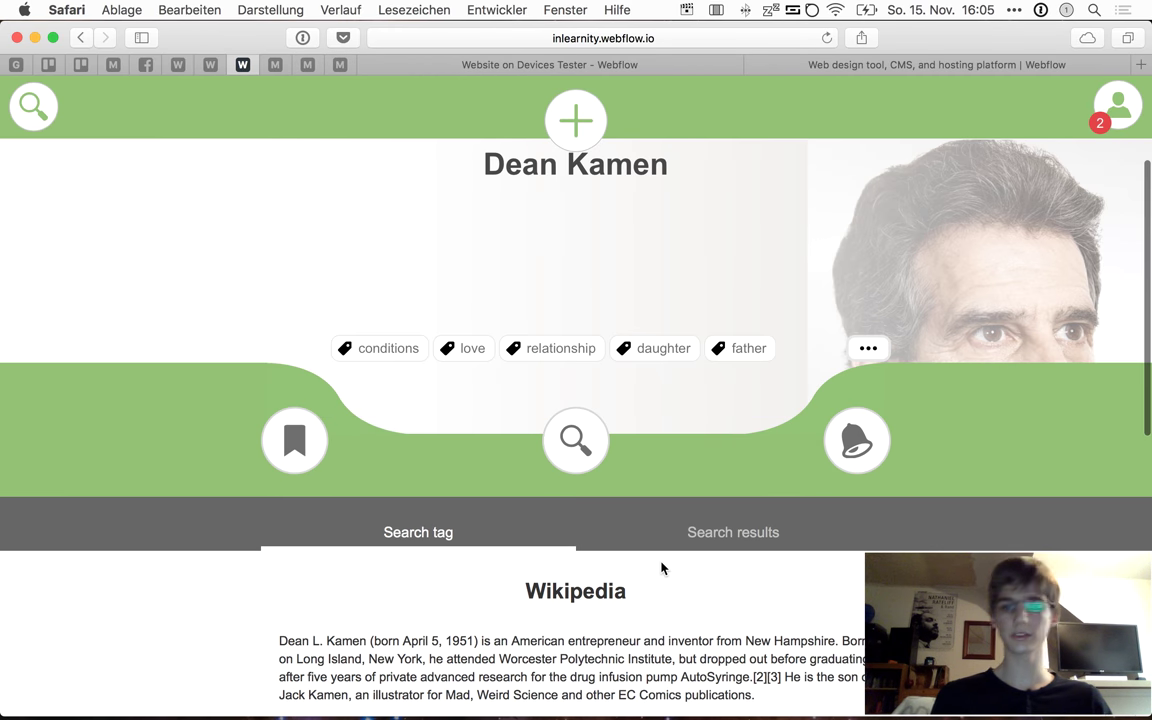
scroll(661, 568, "down", 3)
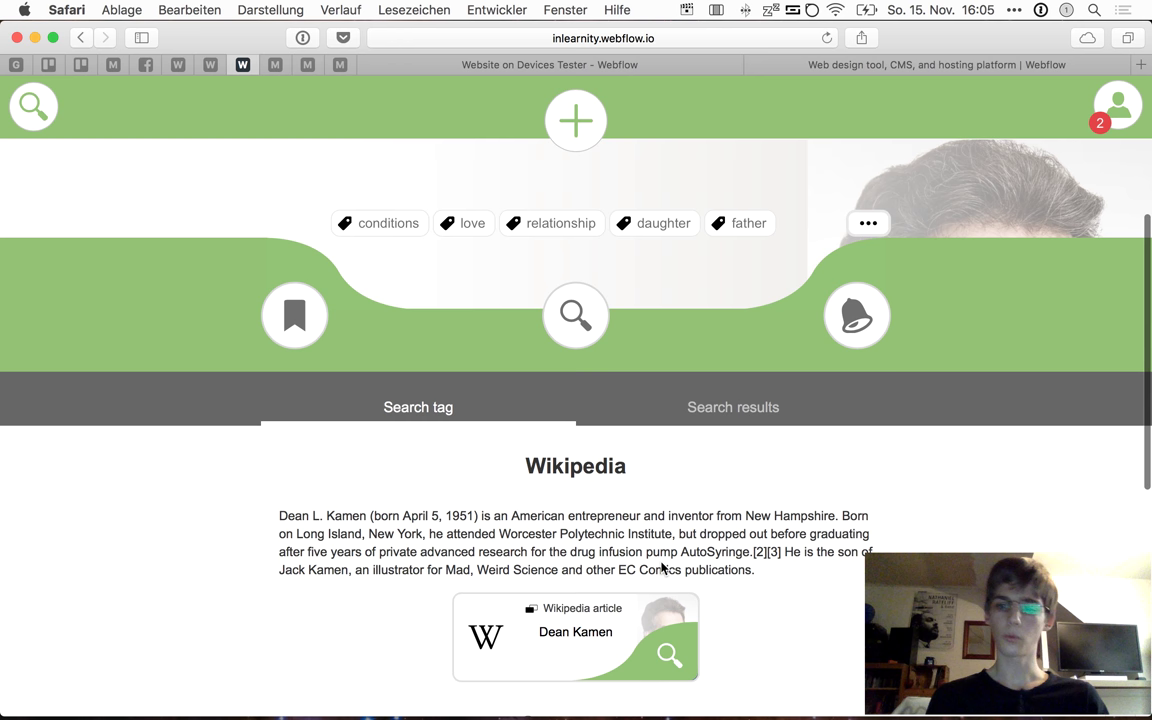
left_click(730, 403)
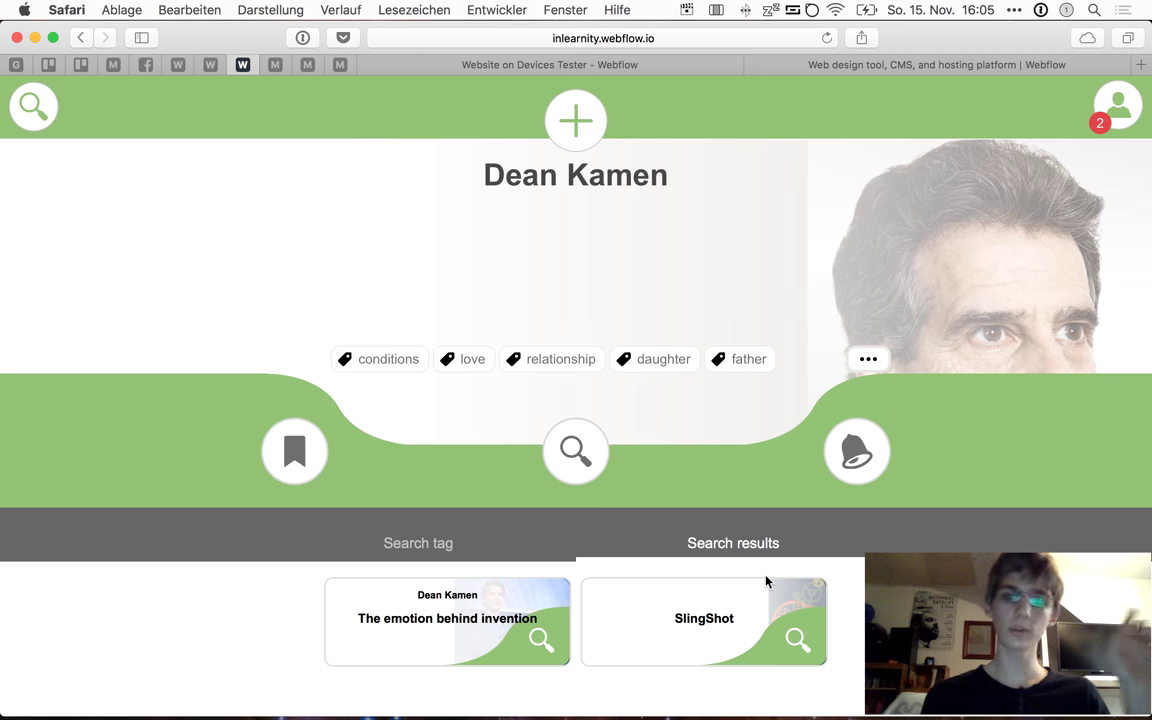
Examine the Dean Kamen tag page's header, related tags and listed search results
scroll(766, 581, "up", 3)
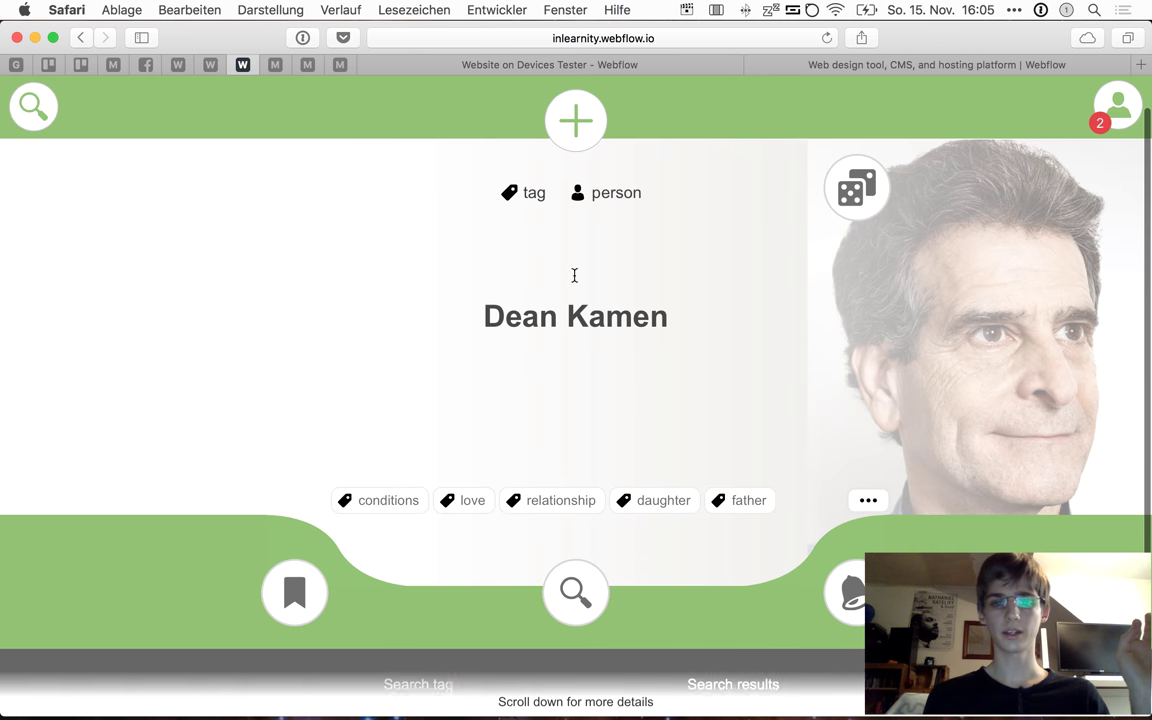
scroll(655, 434, "down", 4)
scroll(655, 434, "up", 1)
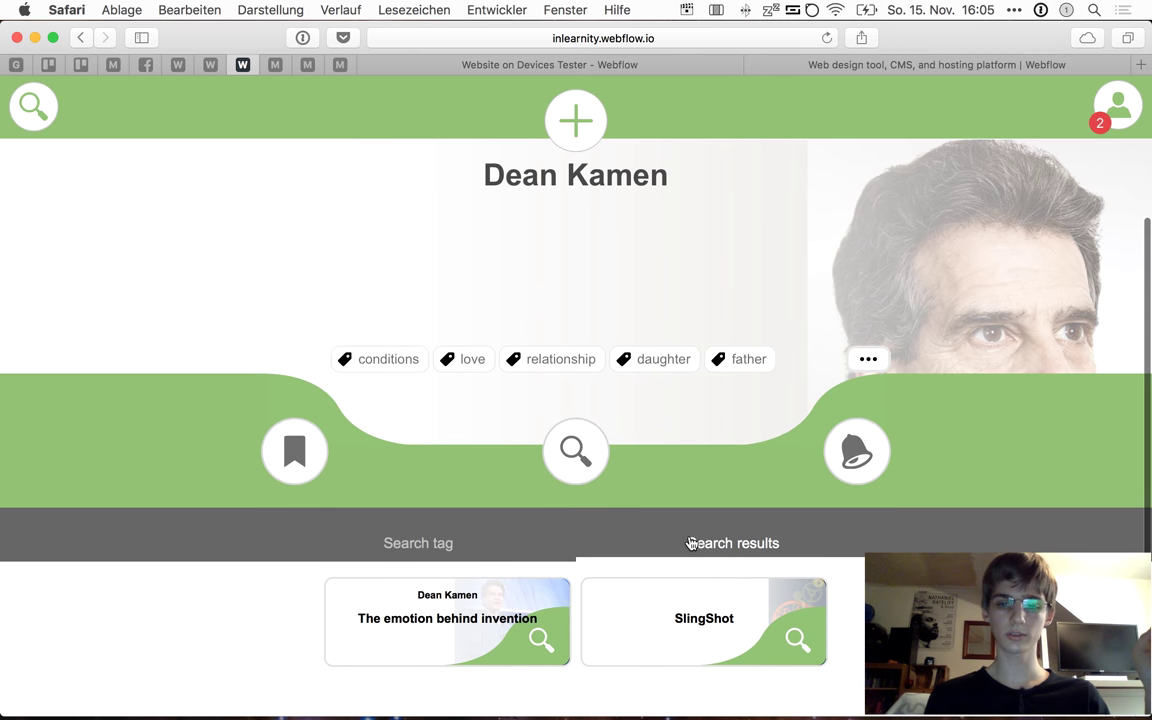
scroll(689, 543, "up", 4)
scroll(689, 543, "down", 4)
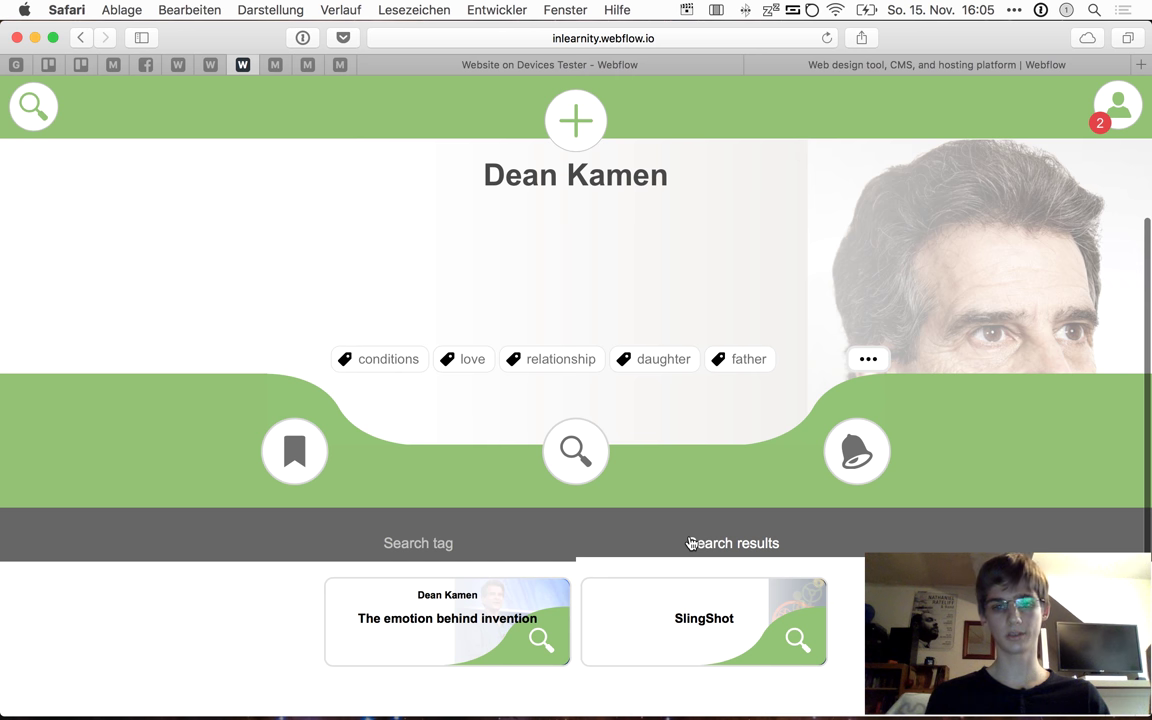
triple_click(620, 177)
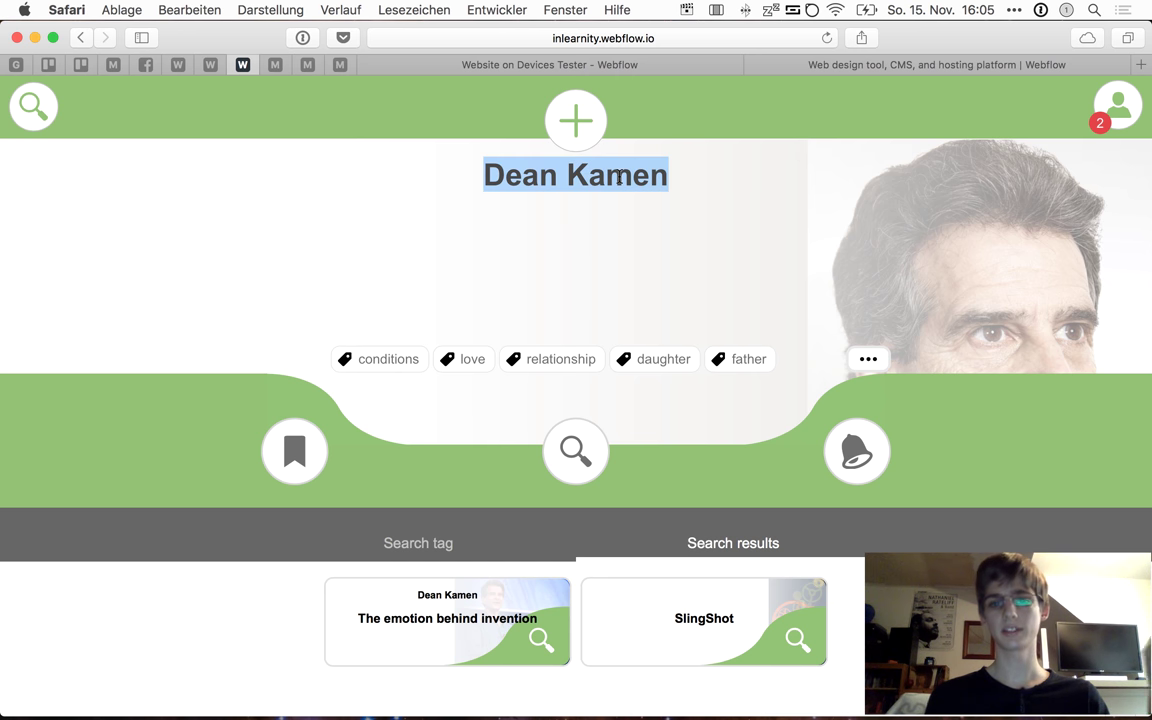
left_click(629, 222)
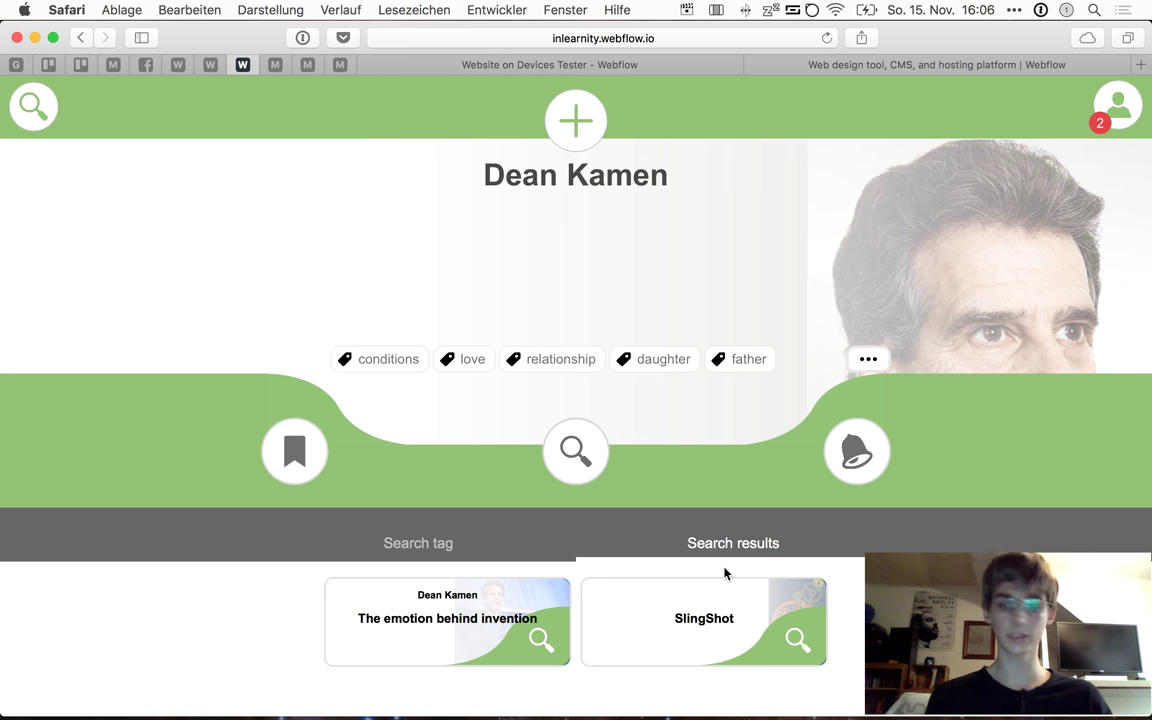
Open the result "The emotion behind invention" and review the talk page's header, search tags and content tabs
left_click(504, 616)
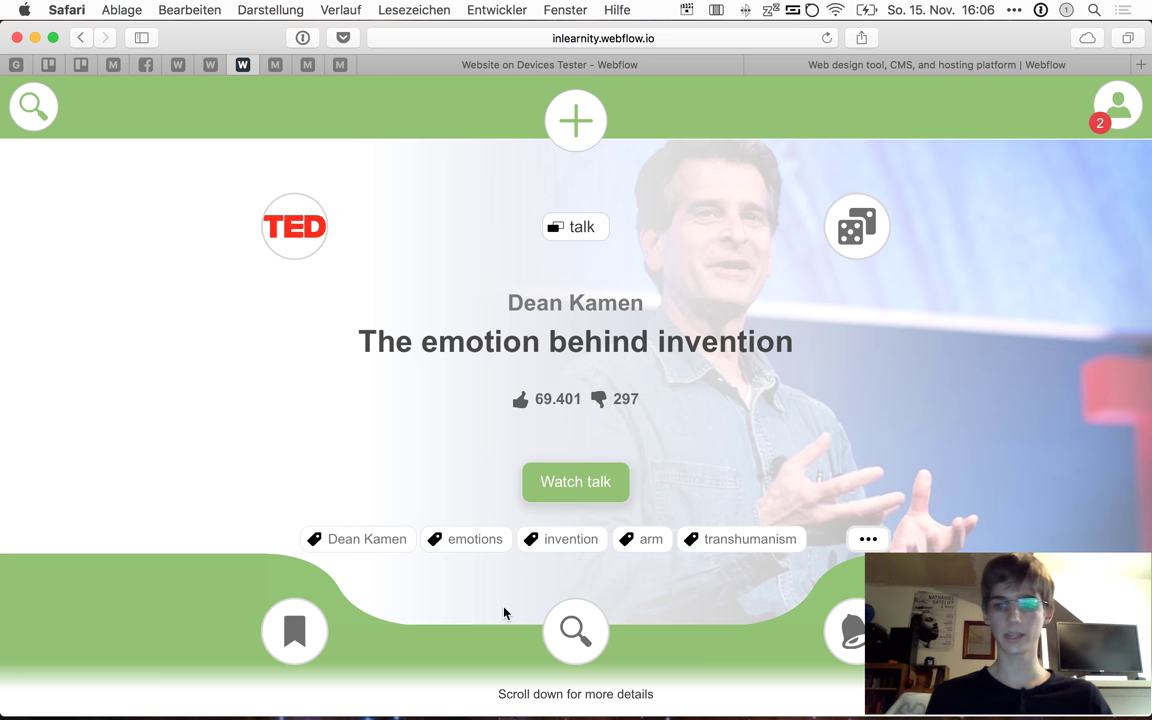
scroll(504, 613, "down", 2)
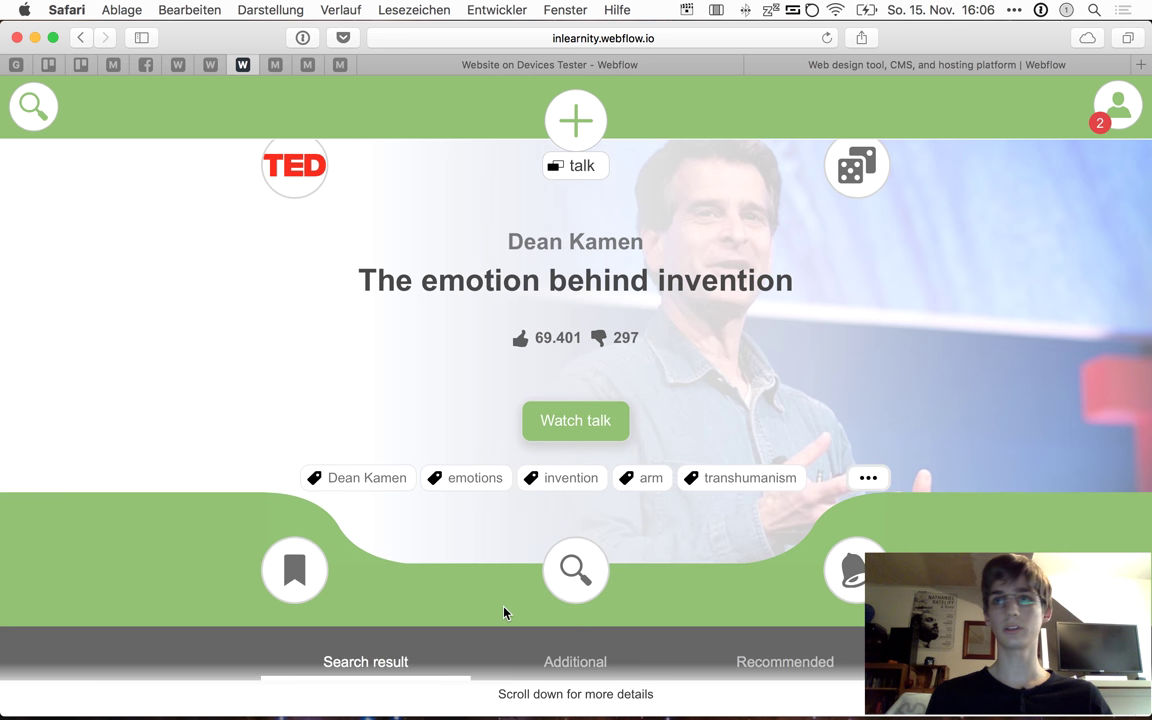
scroll(504, 613, "up", 2)
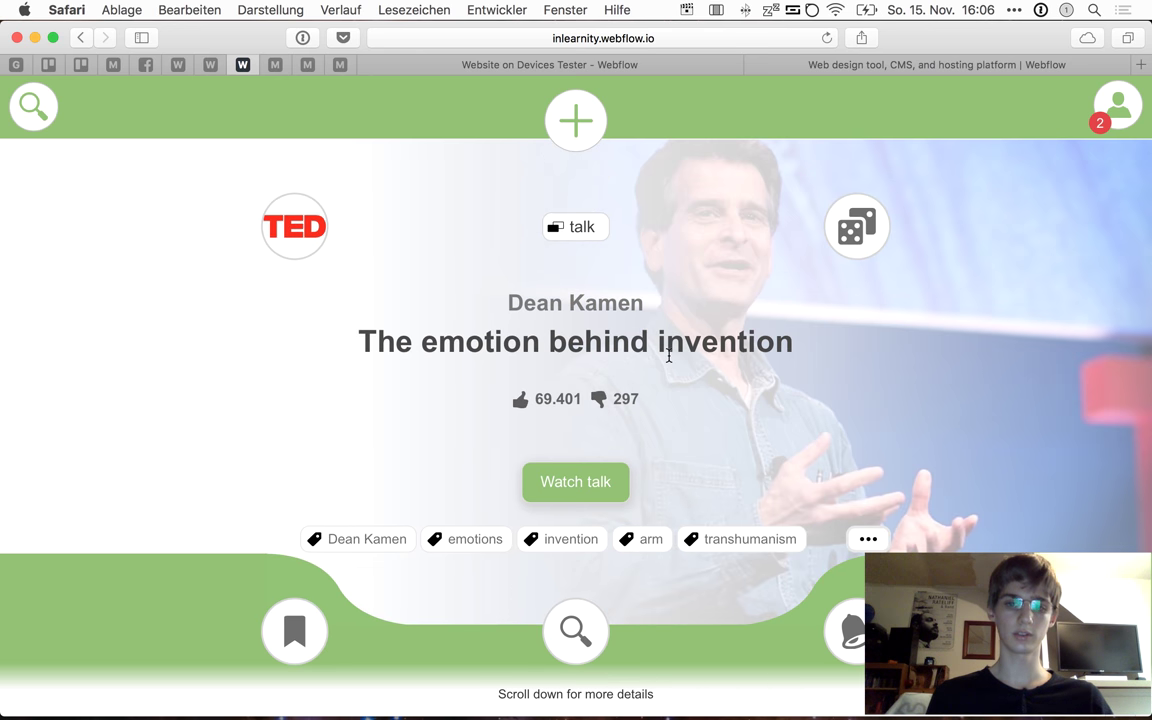
scroll(669, 355, "down", 4)
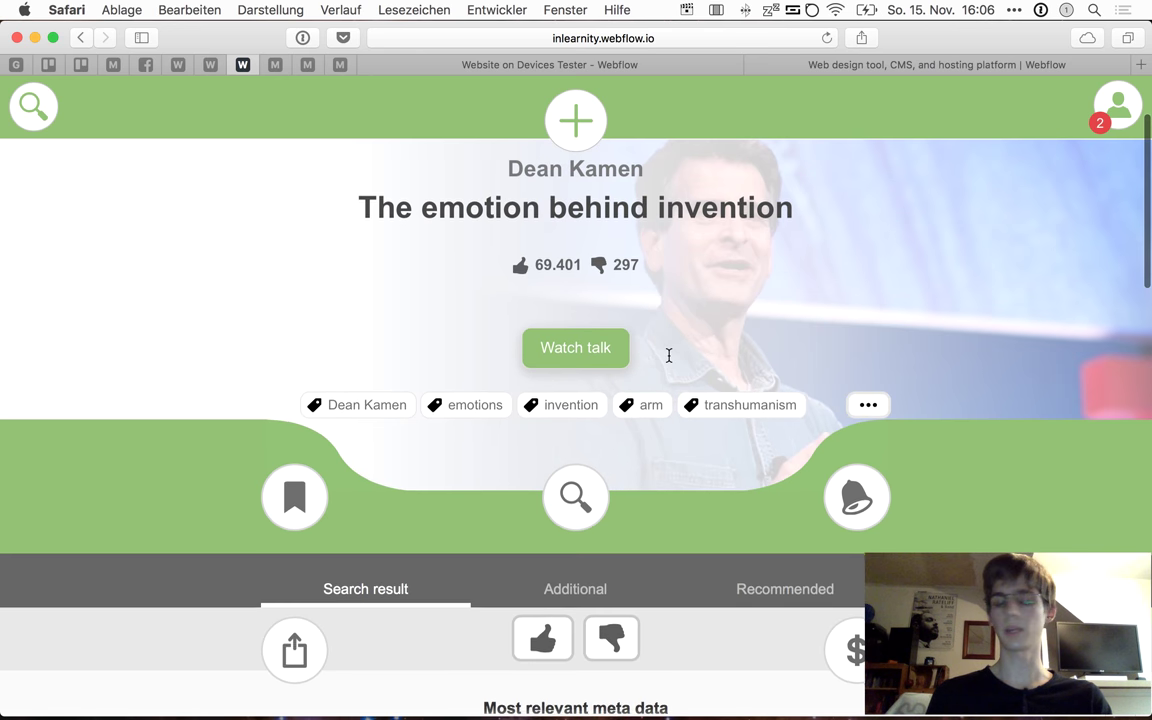
scroll(669, 361, "up", 4)
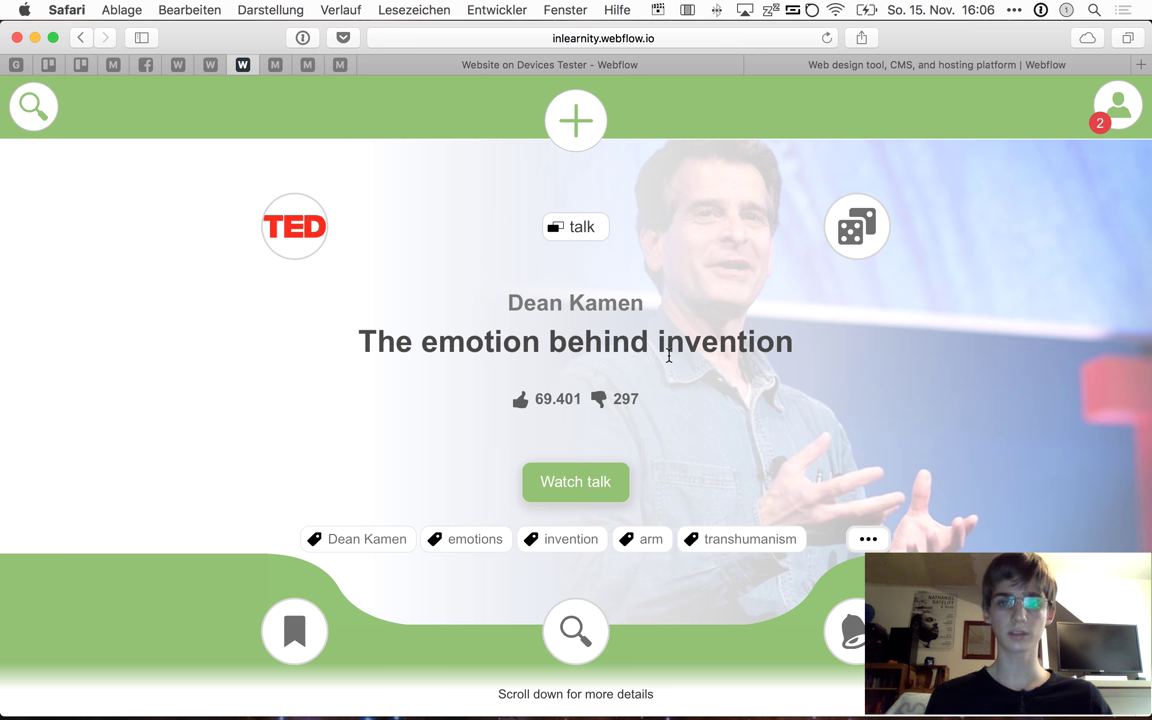
scroll(669, 355, "down", 4)
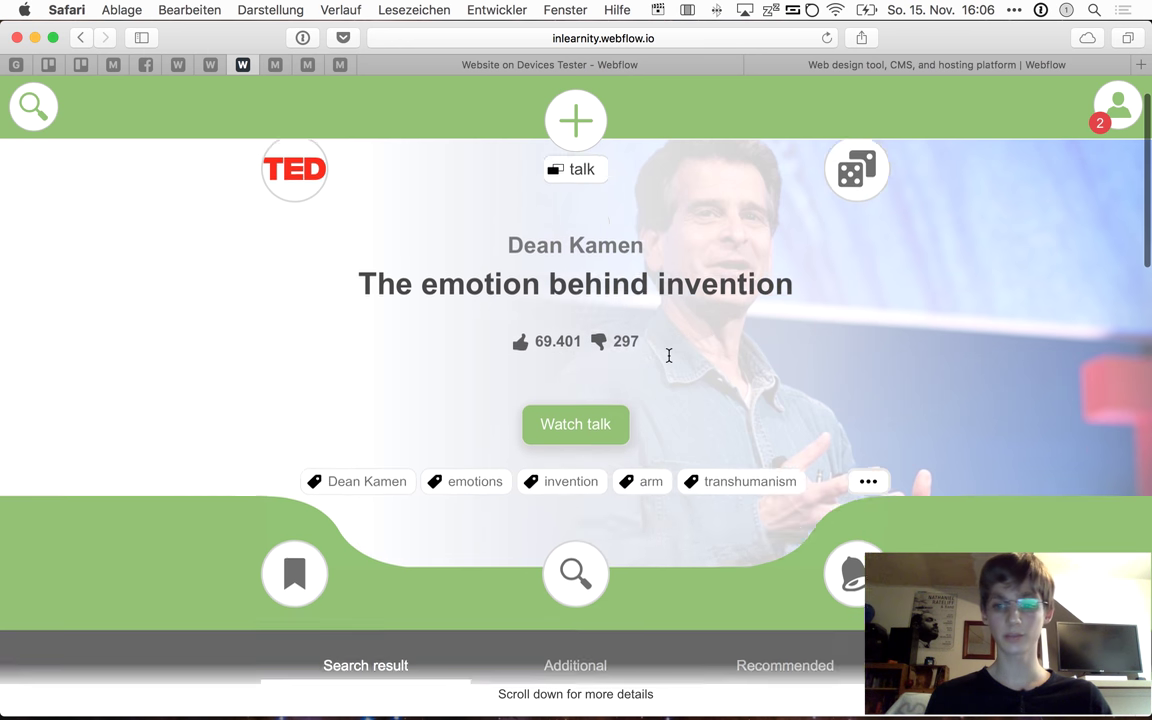
scroll(669, 358, "up", 4)
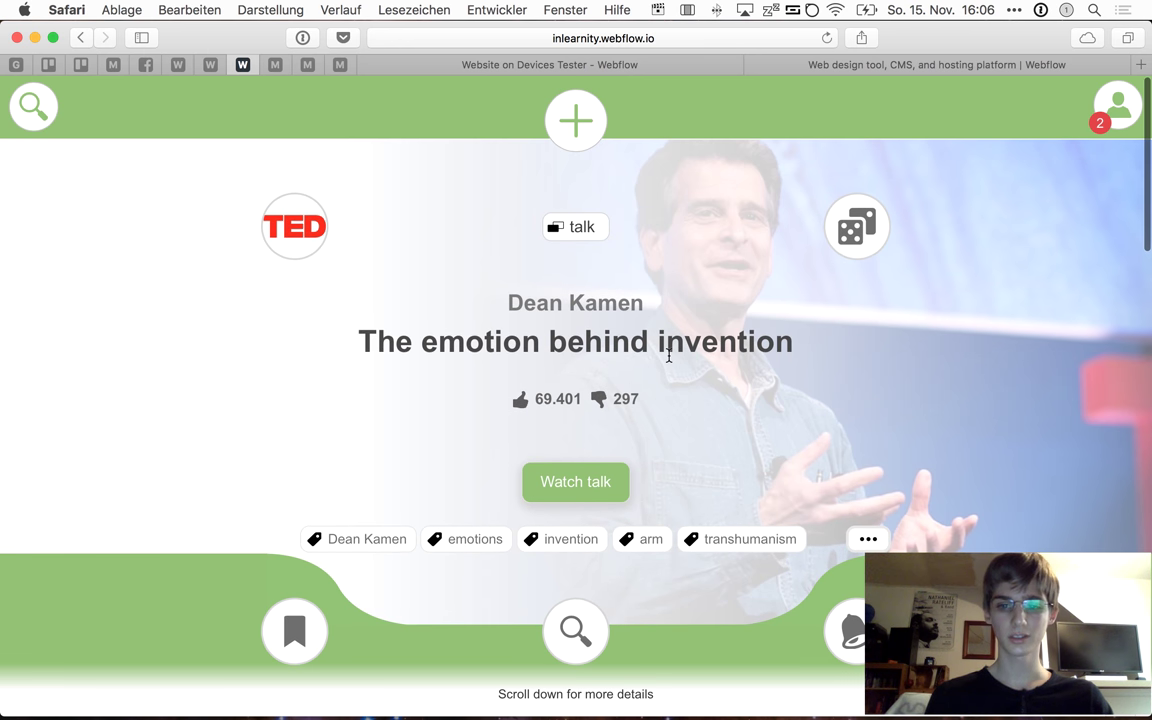
scroll(689, 301, "down", 5)
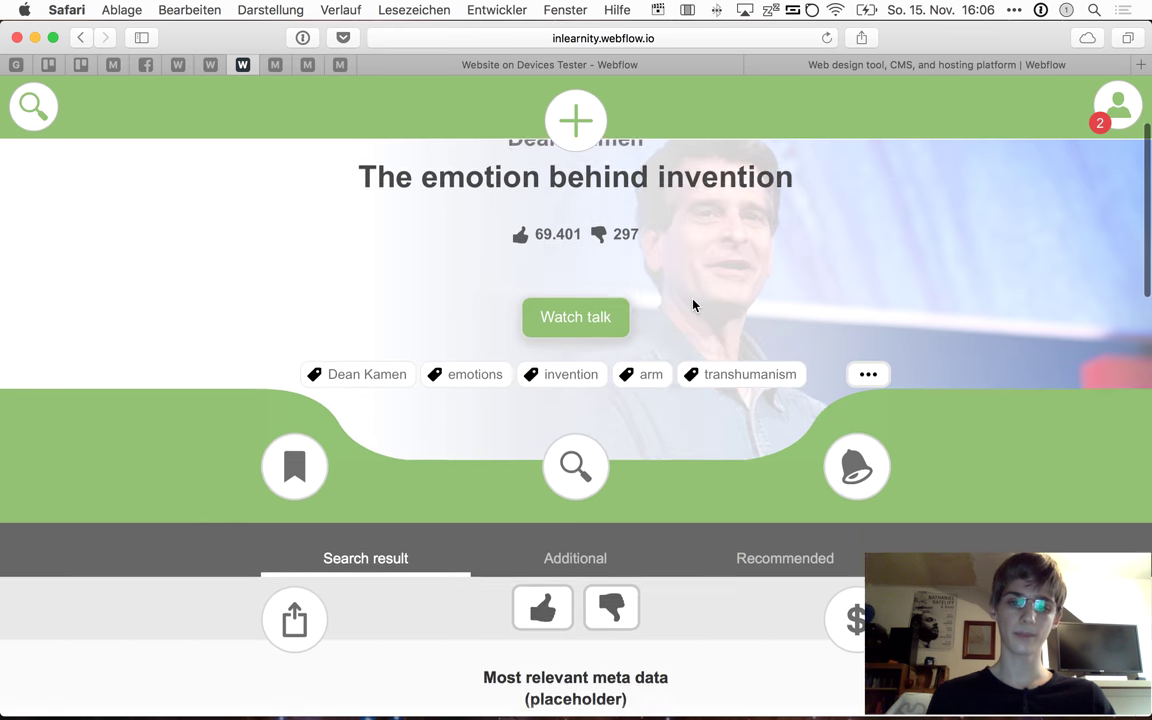
scroll(693, 305, "up", 5)
scroll(693, 305, "down", 5)
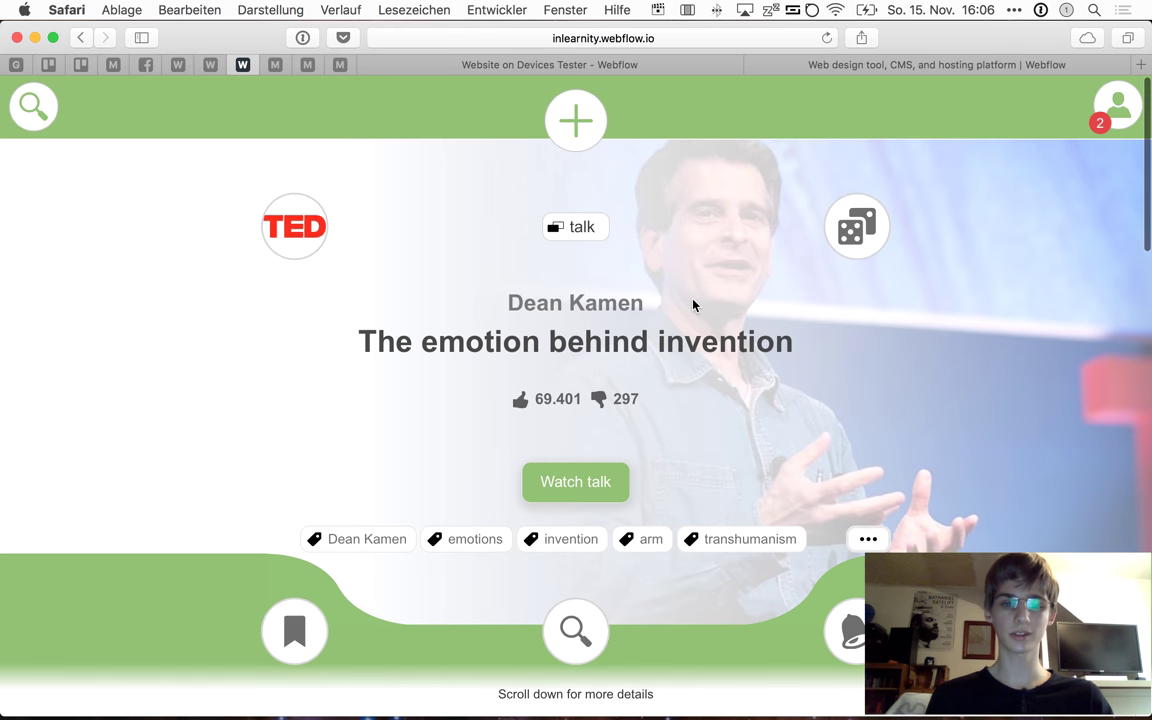
scroll(693, 305, "up", 5)
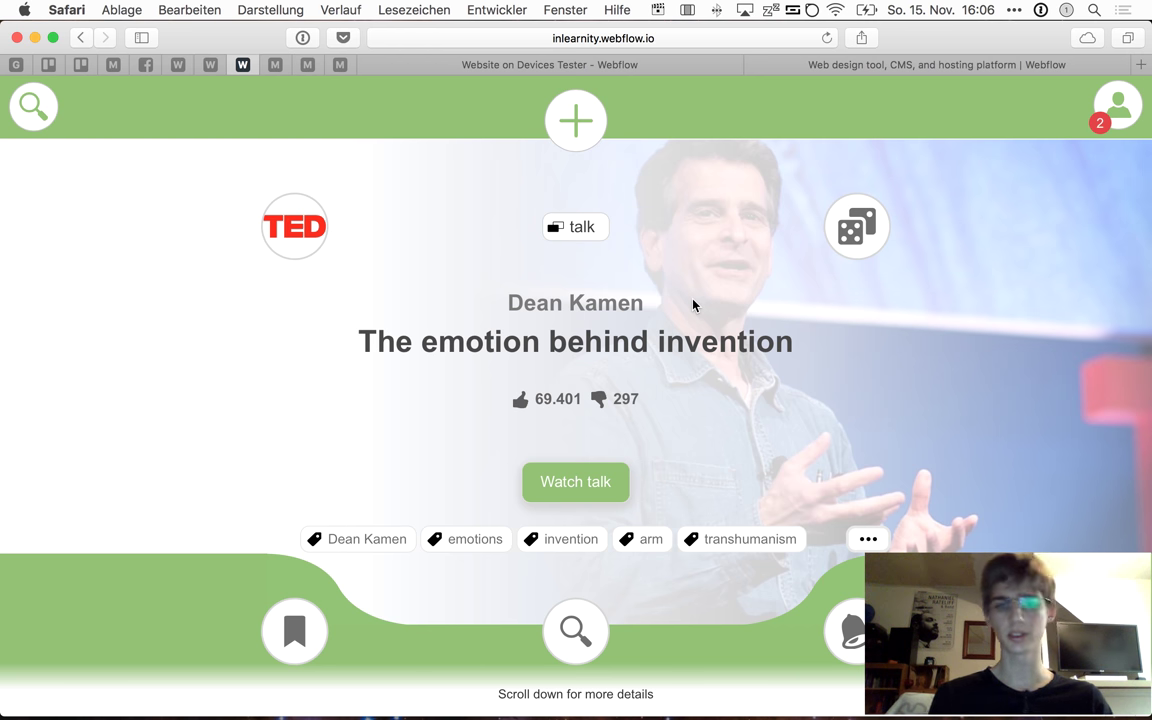
Go back two pages to the SlingShot result and look over its trailer, meta data and description
left_click(81, 37)
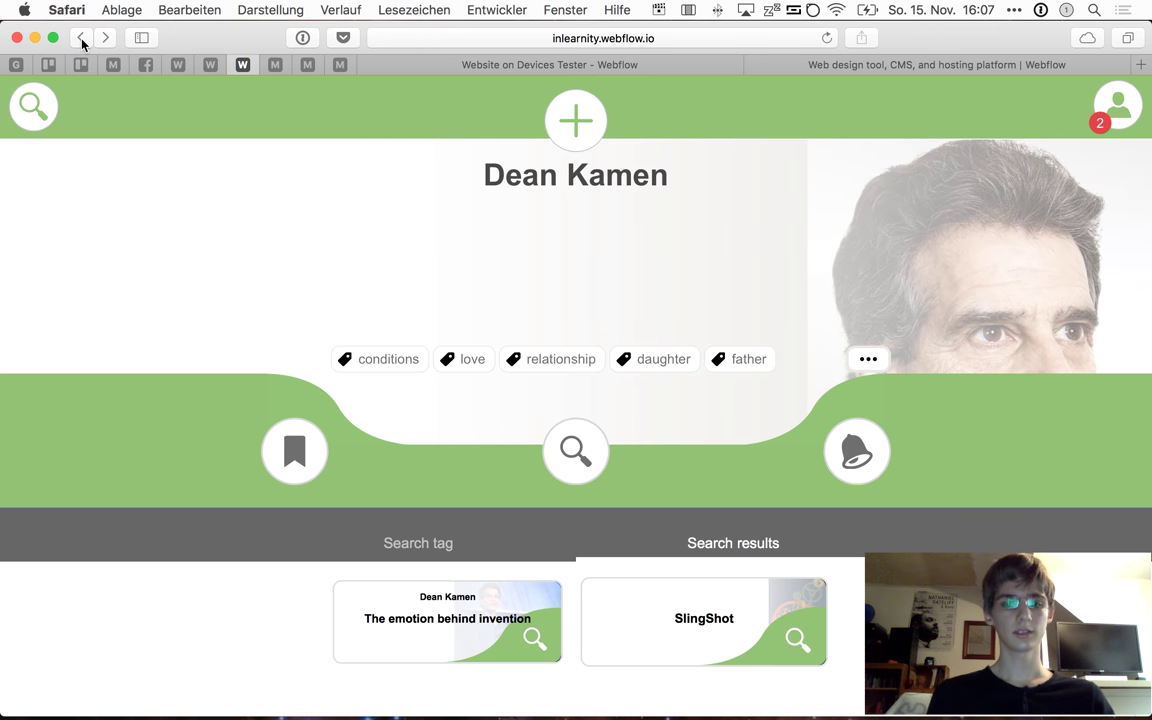
left_click(81, 37)
scroll(218, 240, "down", 10)
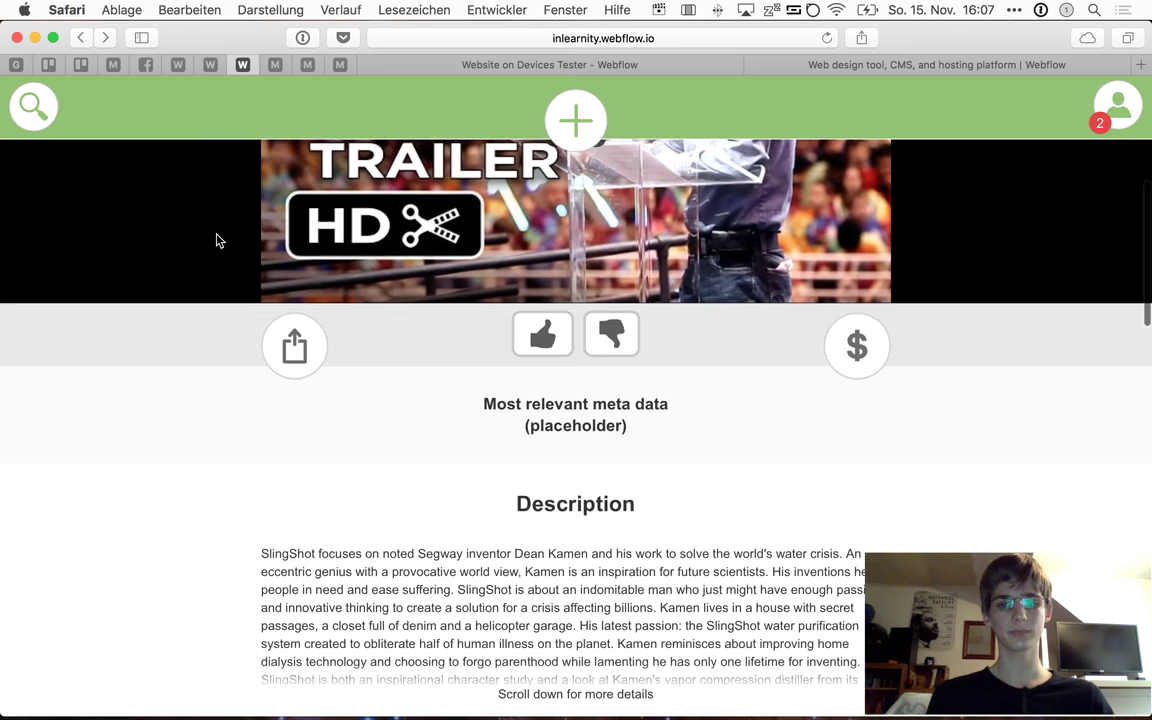
scroll(218, 240, "up", 10)
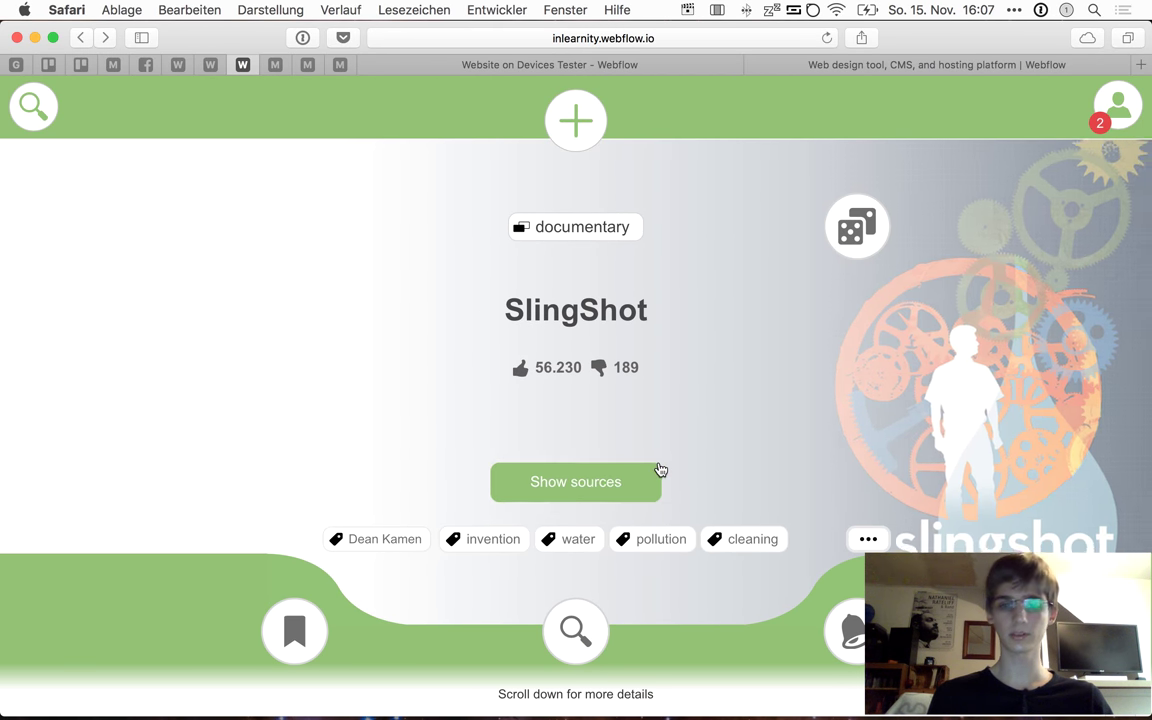
Jump to the SlingShot page's content section, play the embedded trailer and pause it at about 0:58
left_click(572, 635)
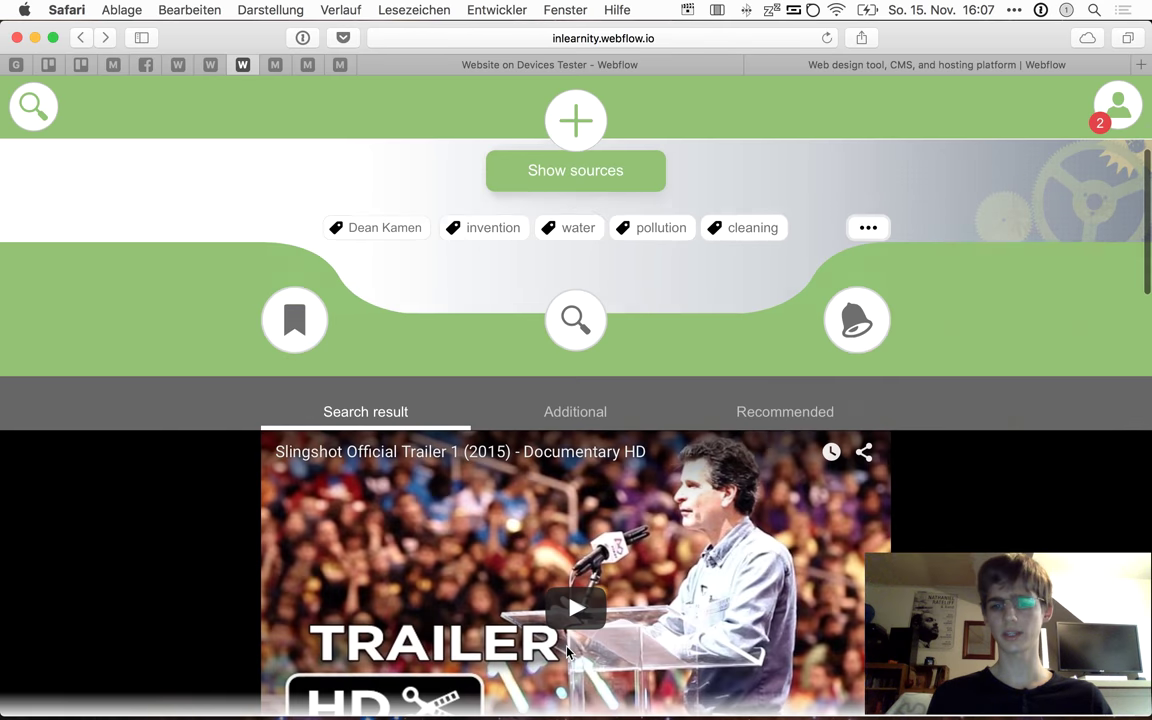
left_click(590, 398)
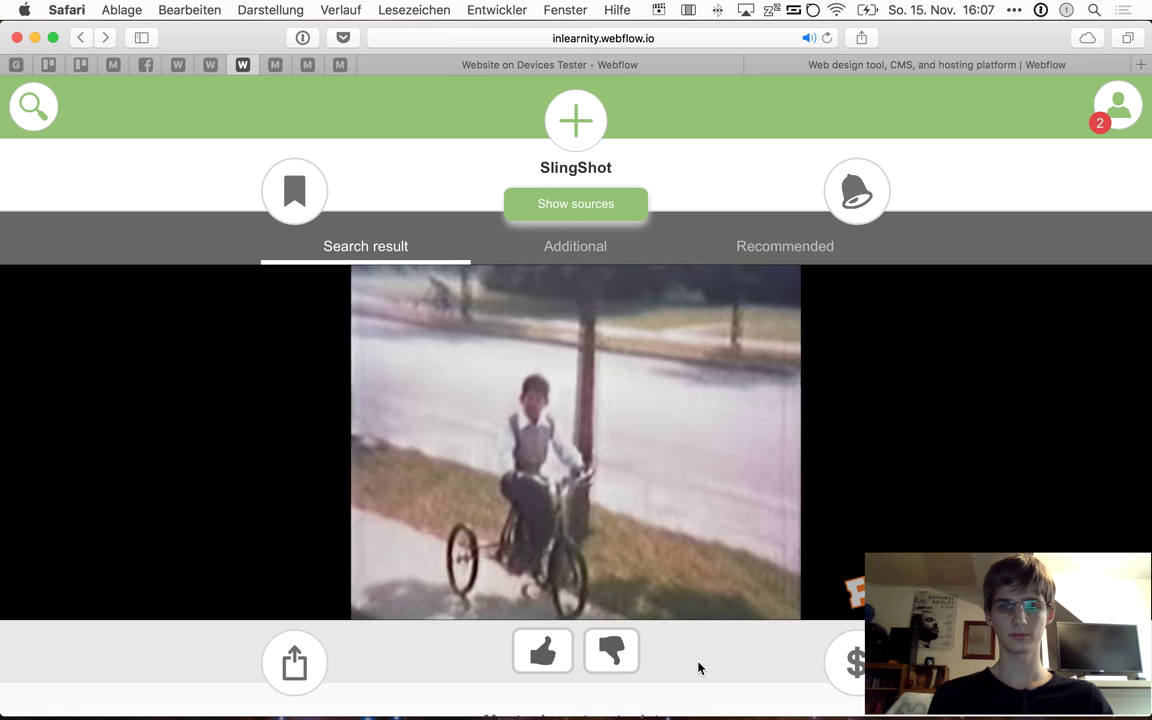
left_click(545, 672)
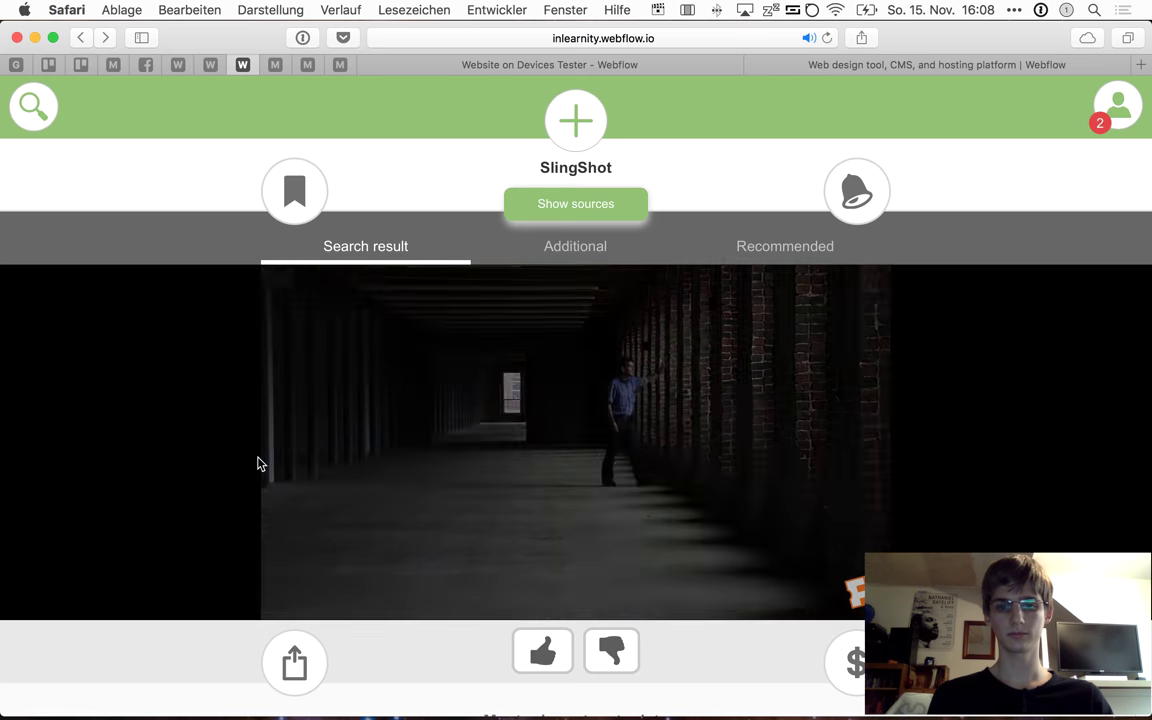
left_click(338, 448)
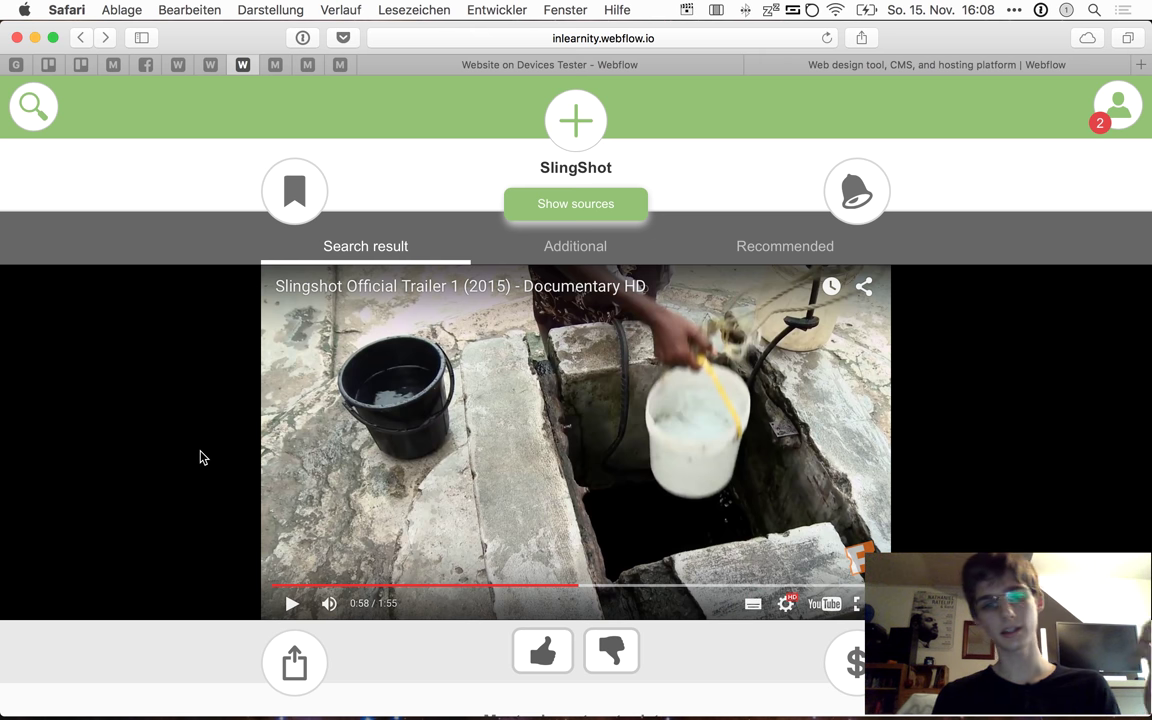
Show the available sources for the SlingShot documentary from its compact header
scroll(200, 457, "down", 1)
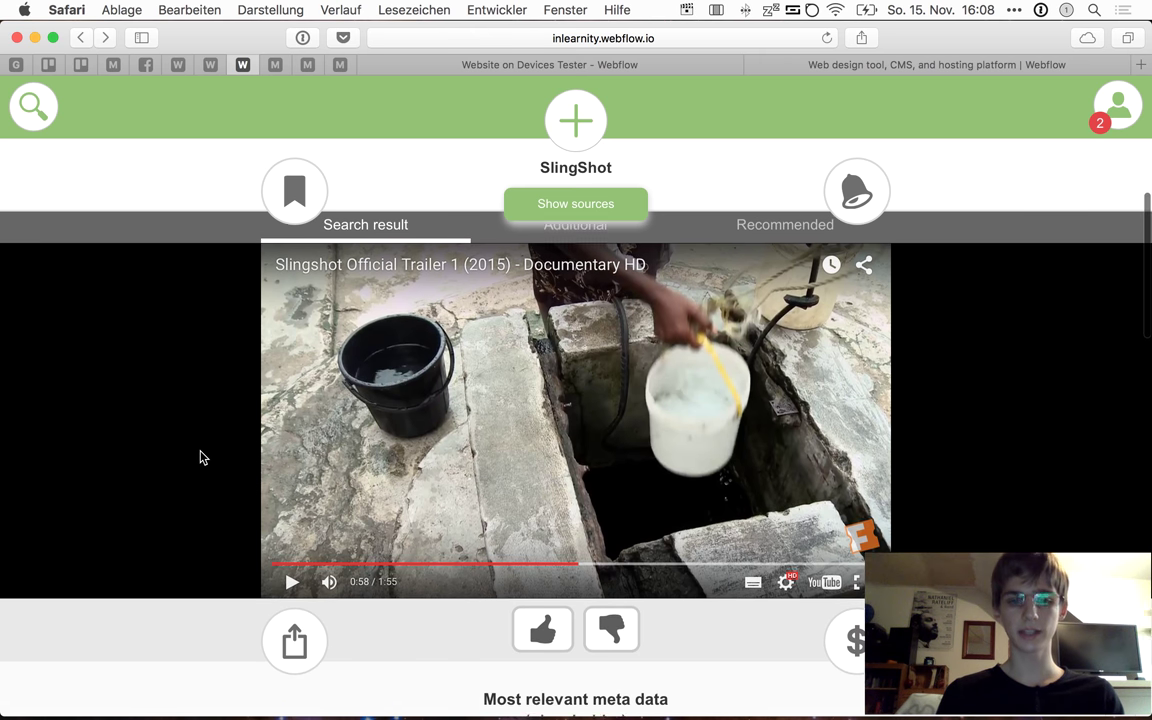
scroll(471, 411, "up", 3)
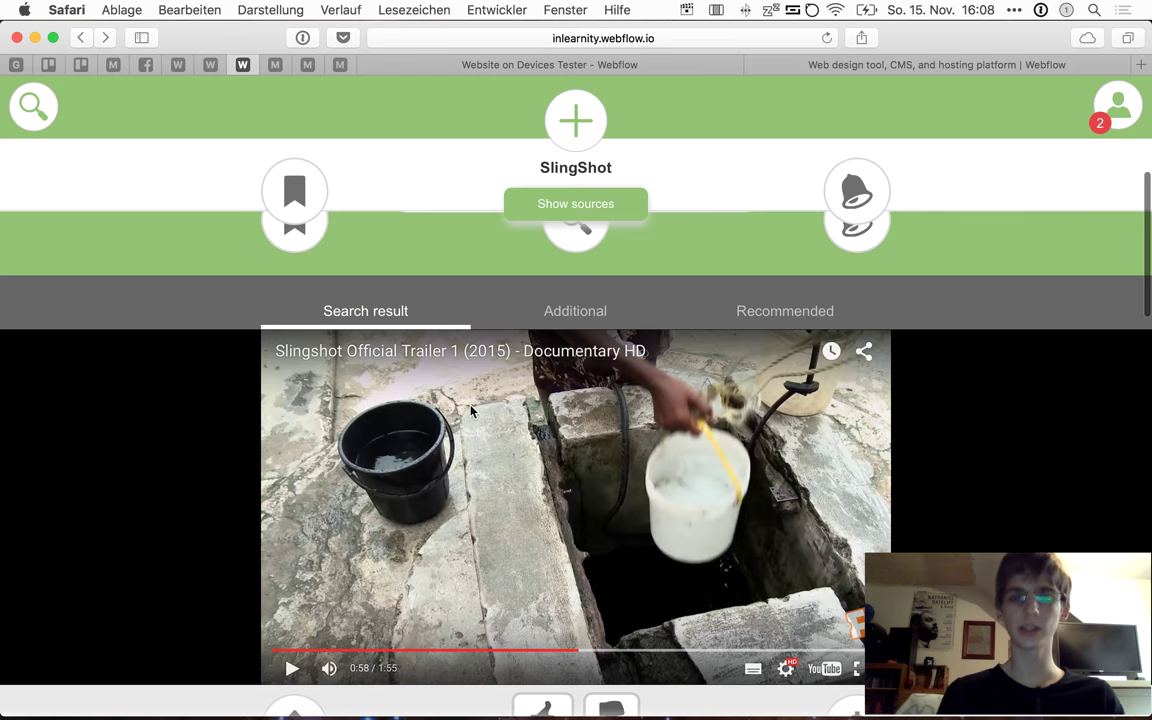
scroll(471, 411, "down", 2)
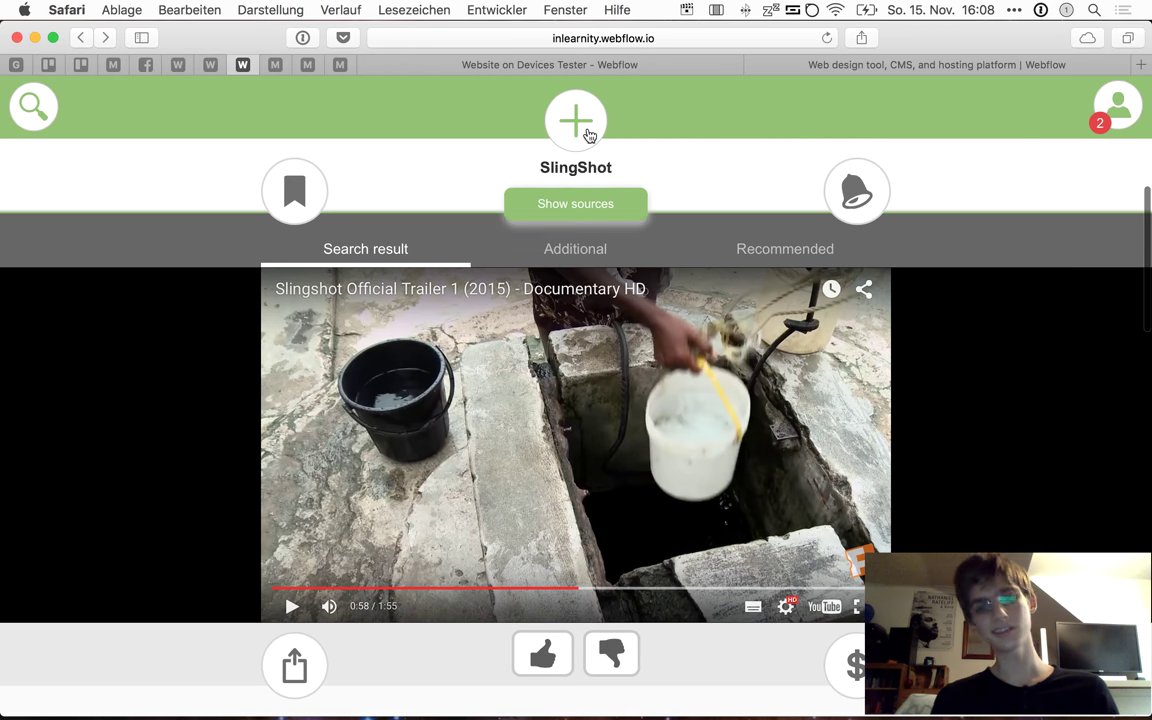
left_click(598, 200)
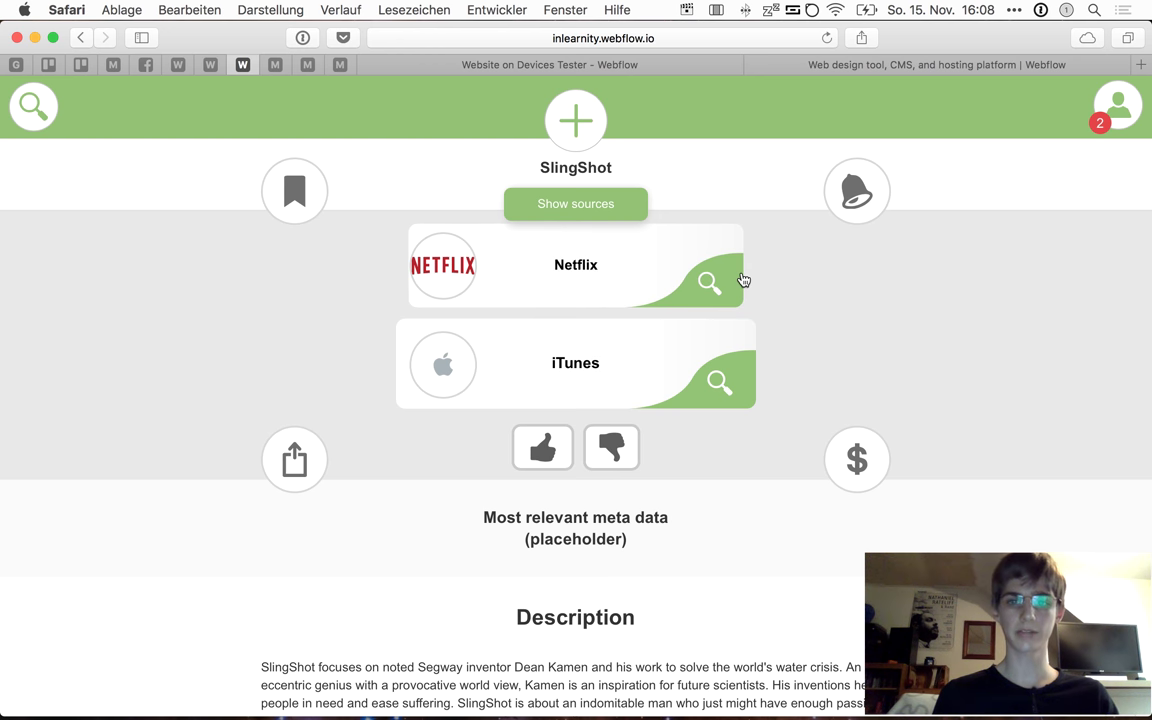
Open the Netflix source for SlingShot, choose the first viewer profile and try to play the film
left_click(605, 315)
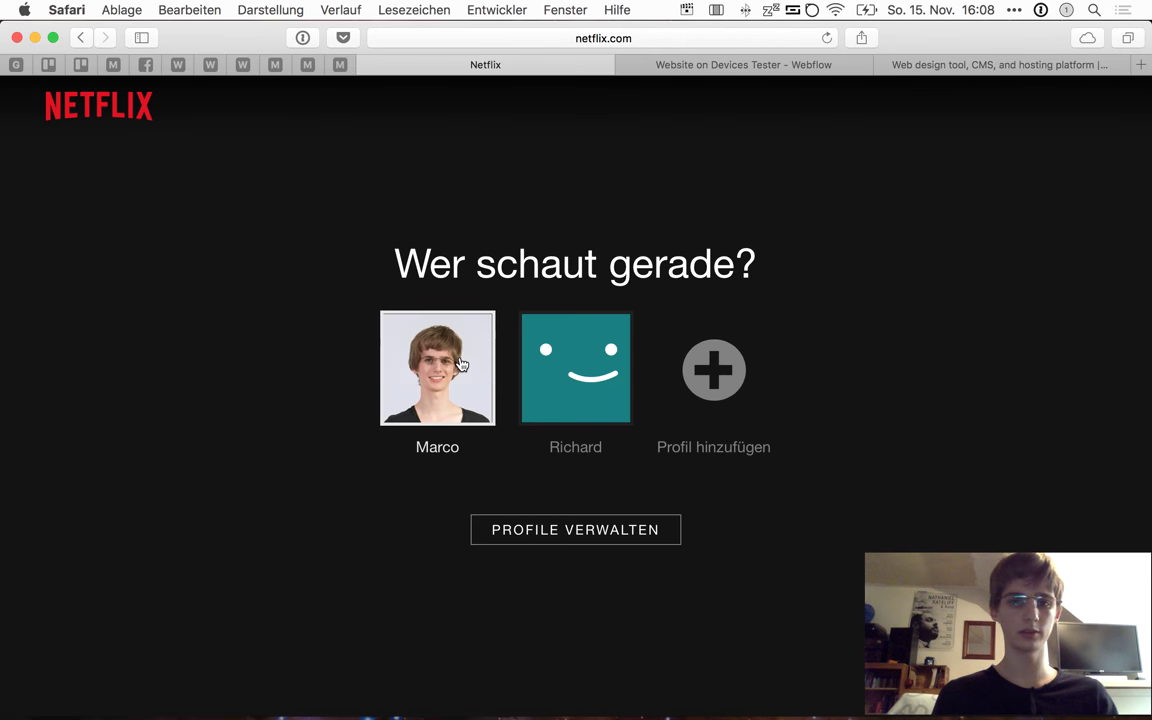
left_click(461, 365)
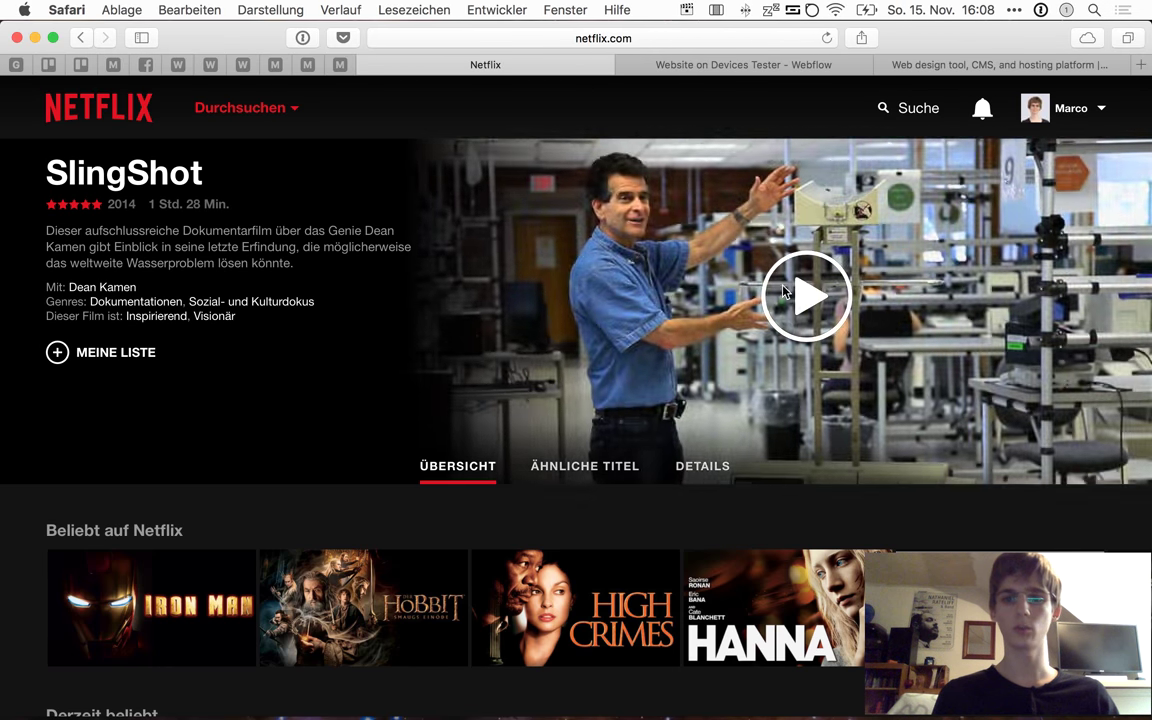
left_click(783, 291)
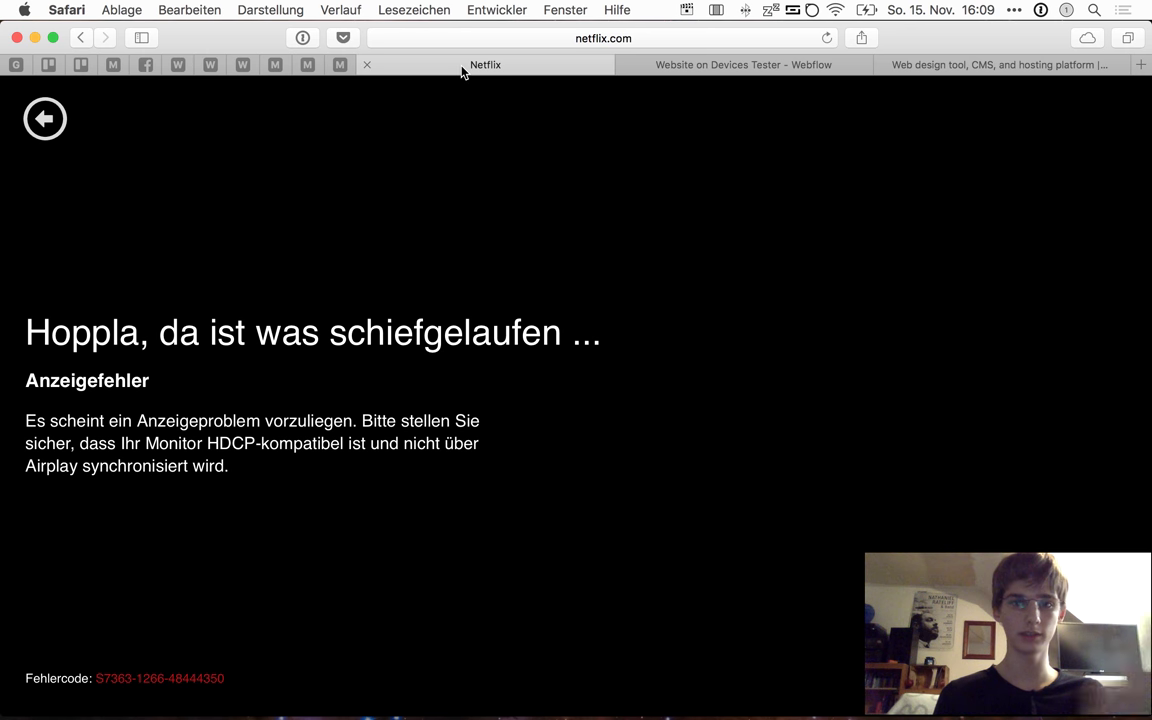
Close the Netflix page and switch to the Medium draft "InLearnity — BIG Update — Teil 2/3: Die vergangenen Monate"
left_click(368, 64)
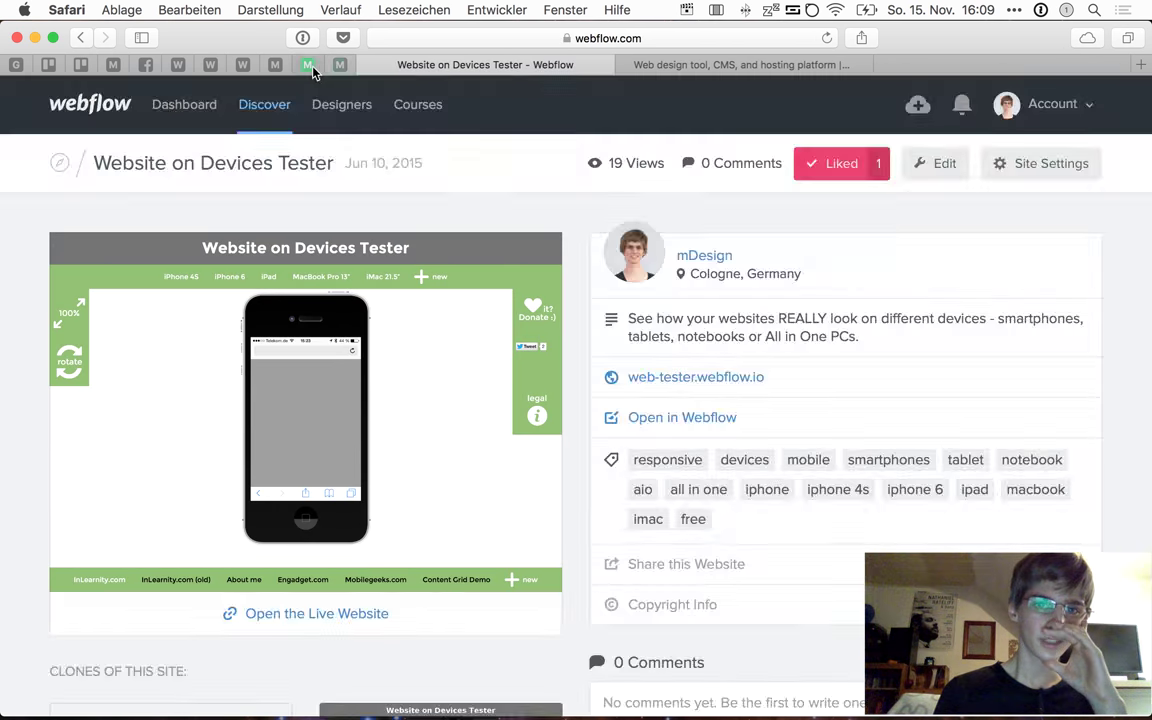
left_click(308, 64)
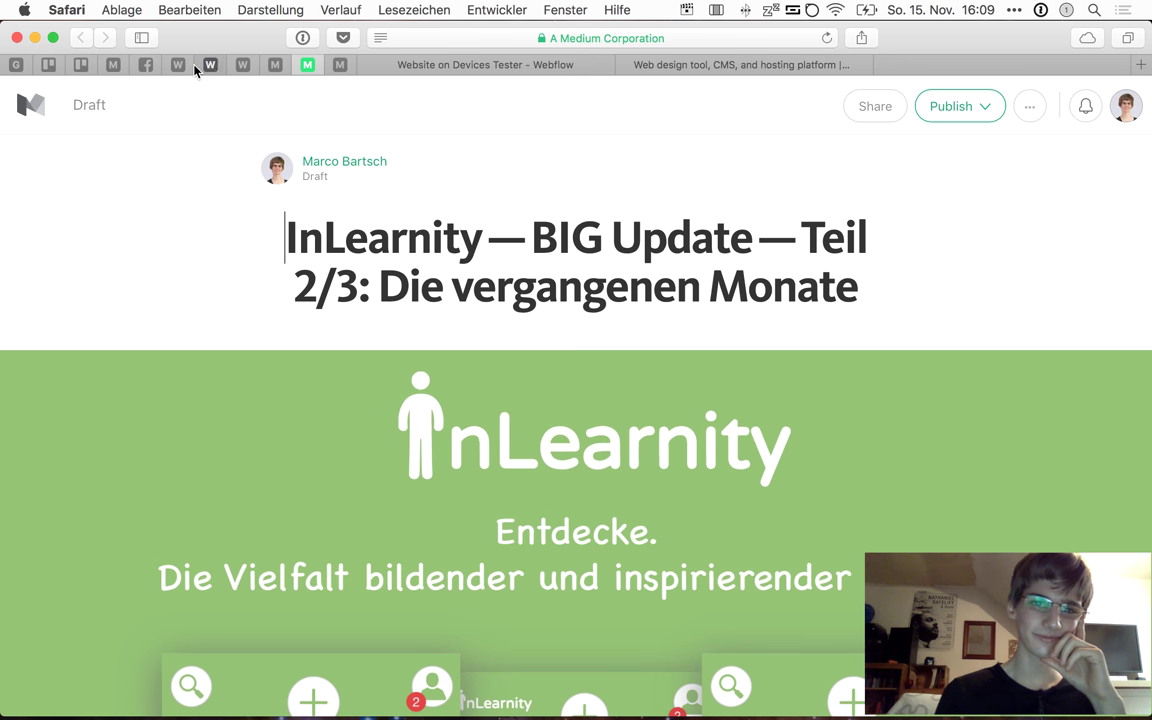
Return to the live SlingShot page on inlearnity.webflow.io and bring its Netflix and iTunes sources into view
left_click(180, 66)
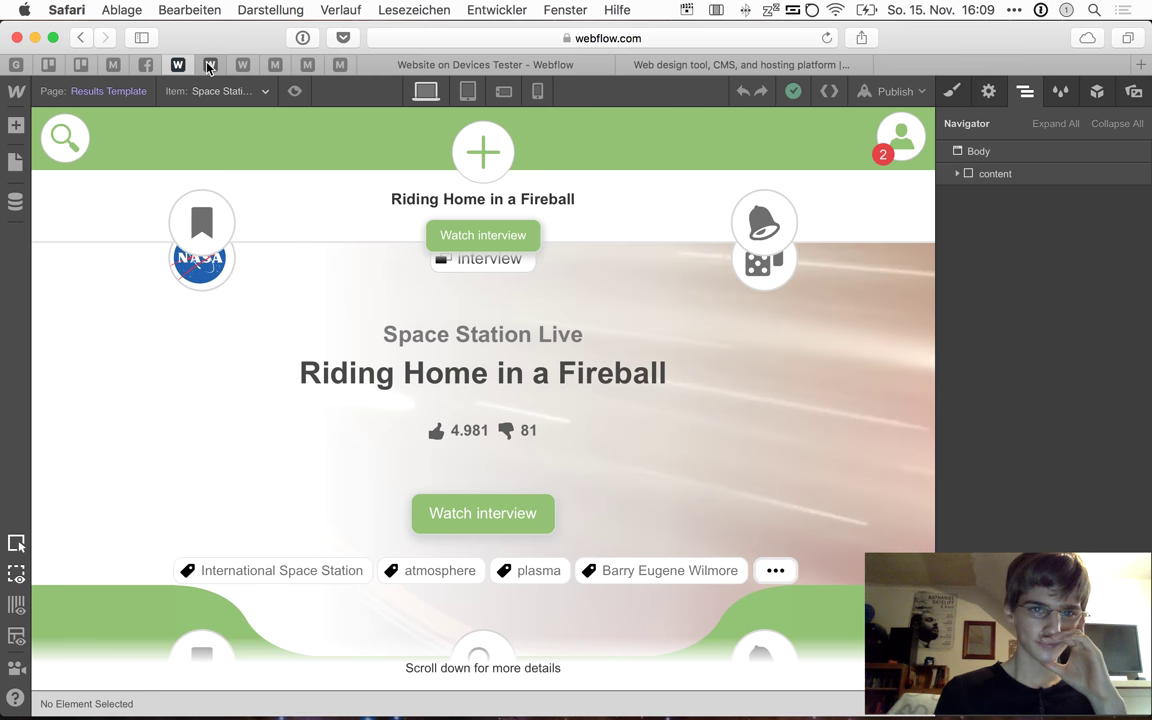
left_click(210, 66)
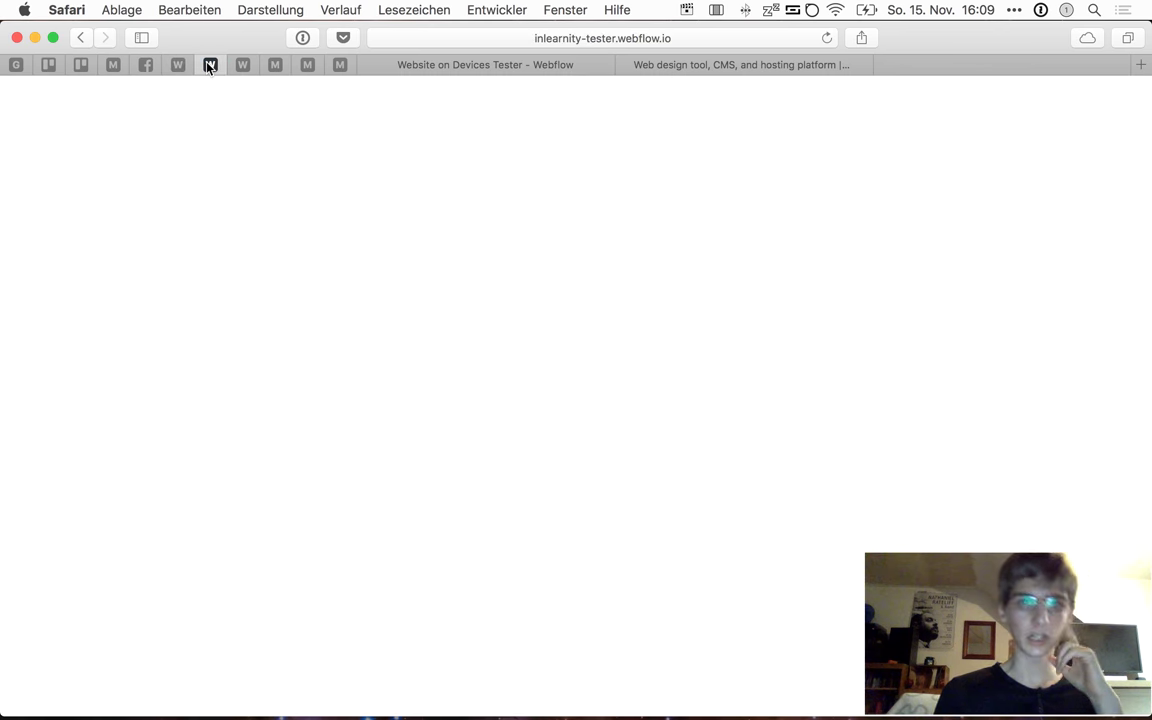
left_click(242, 66)
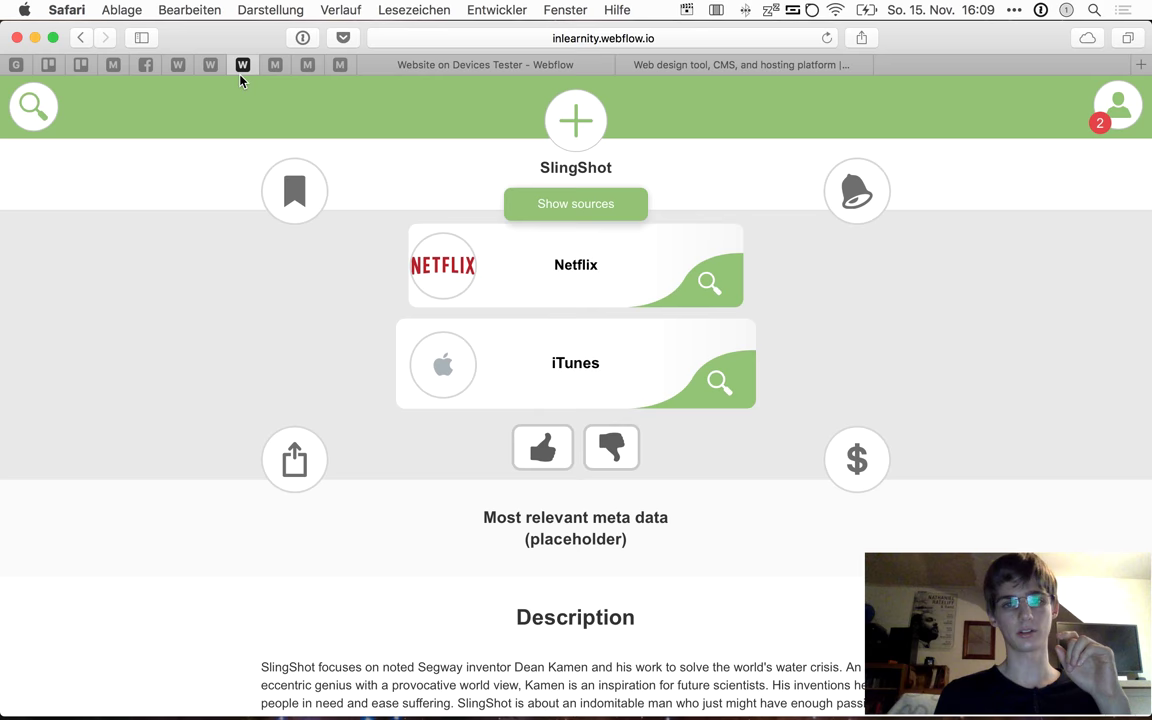
scroll(365, 399, "down", 4)
scroll(363, 391, "up", 3)
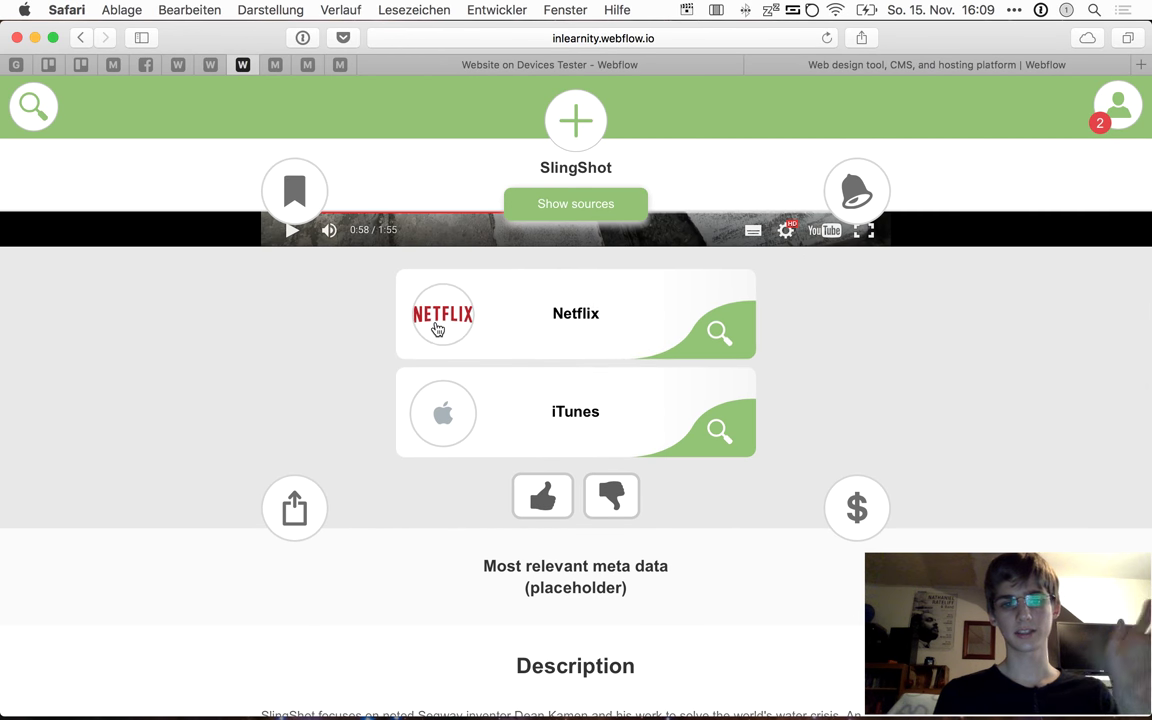
scroll(436, 328, "up", 3)
scroll(436, 328, "down", 1)
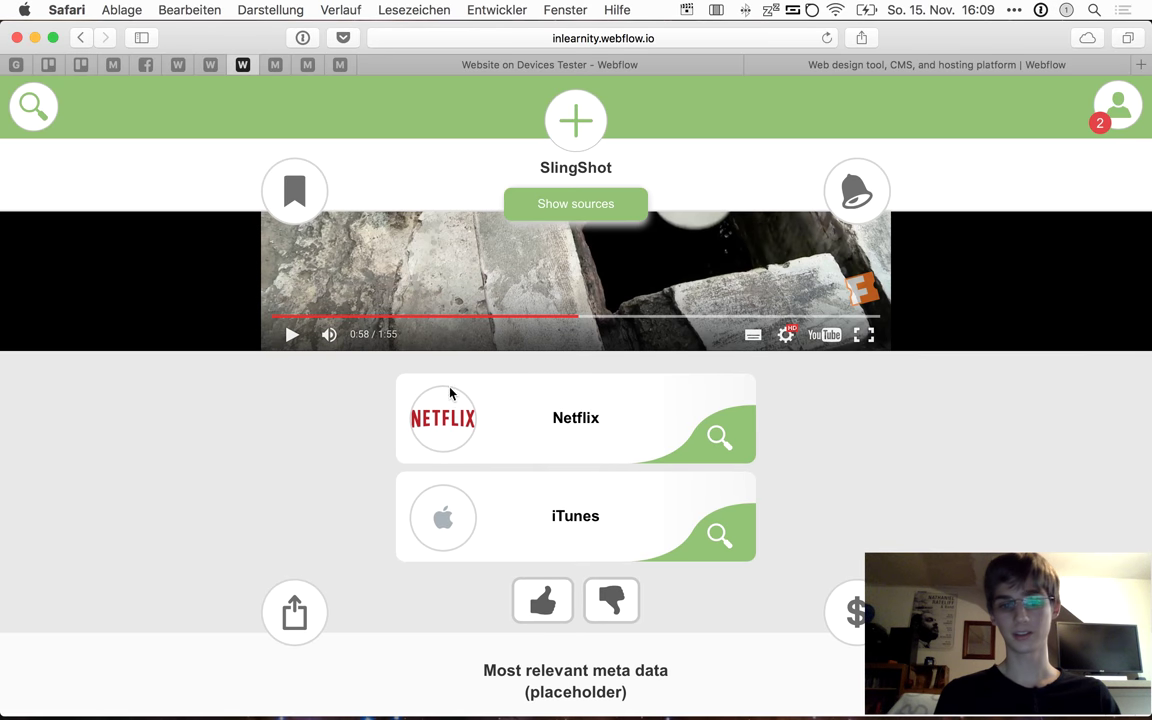
Open the Netflix tag page from the SlingShot sources and show its search results
left_click(456, 420)
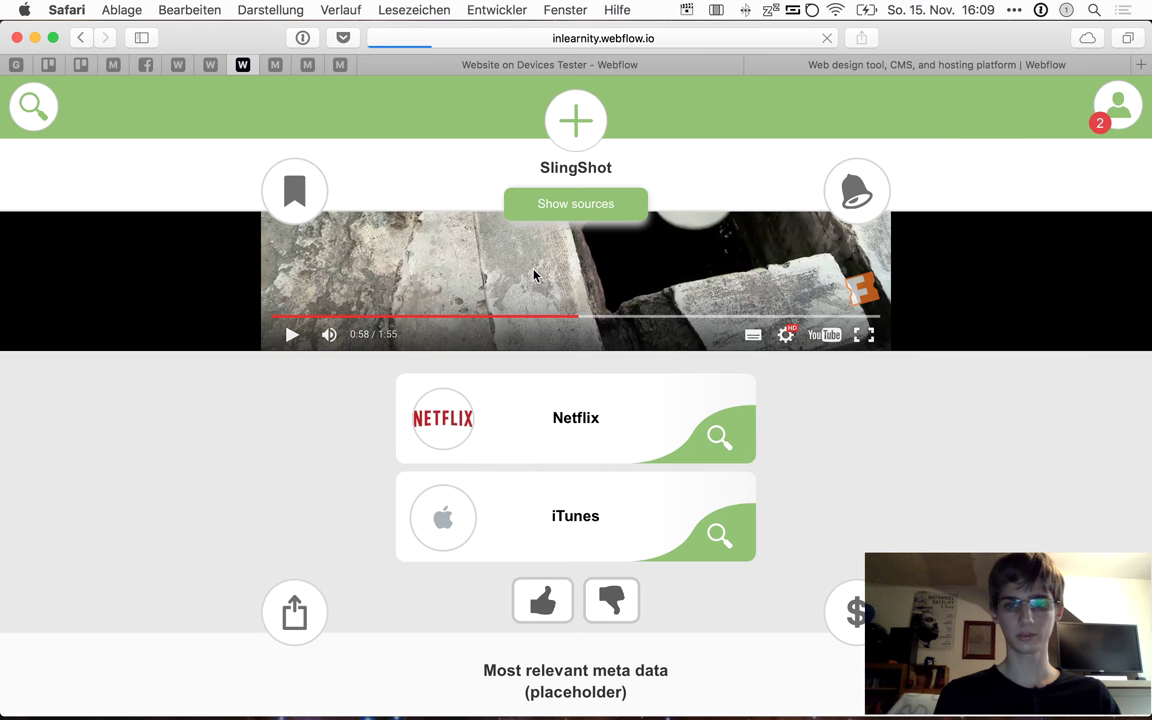
scroll(659, 401, "down", 5)
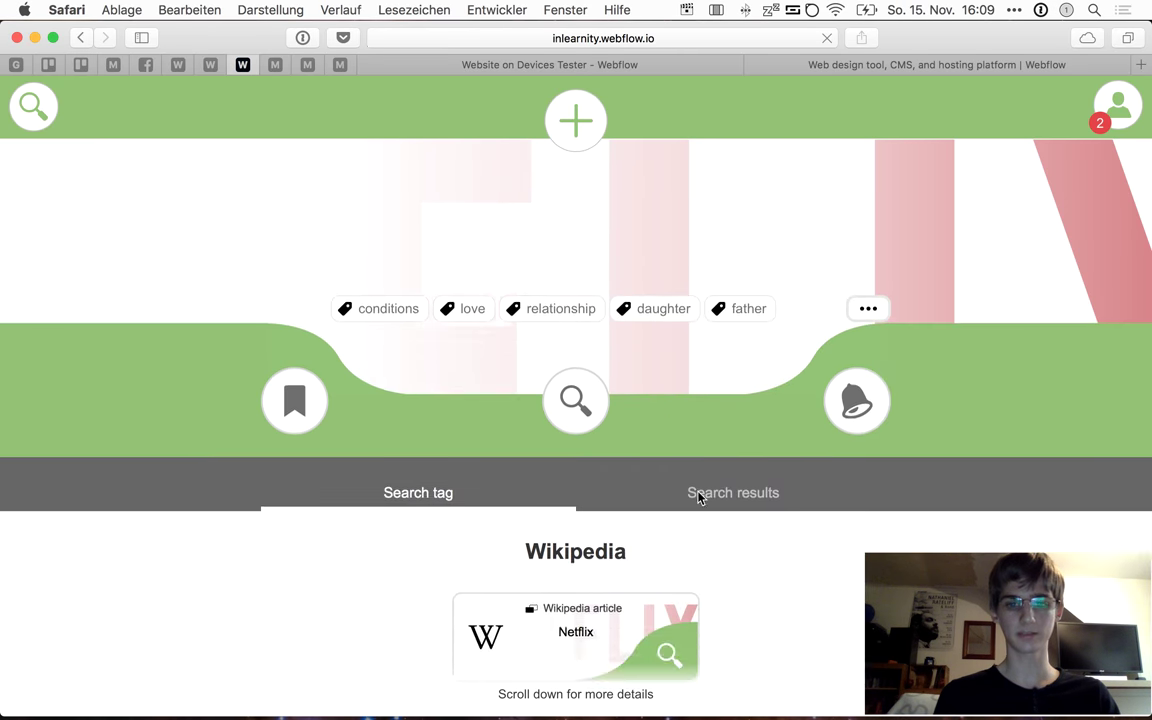
left_click(746, 489)
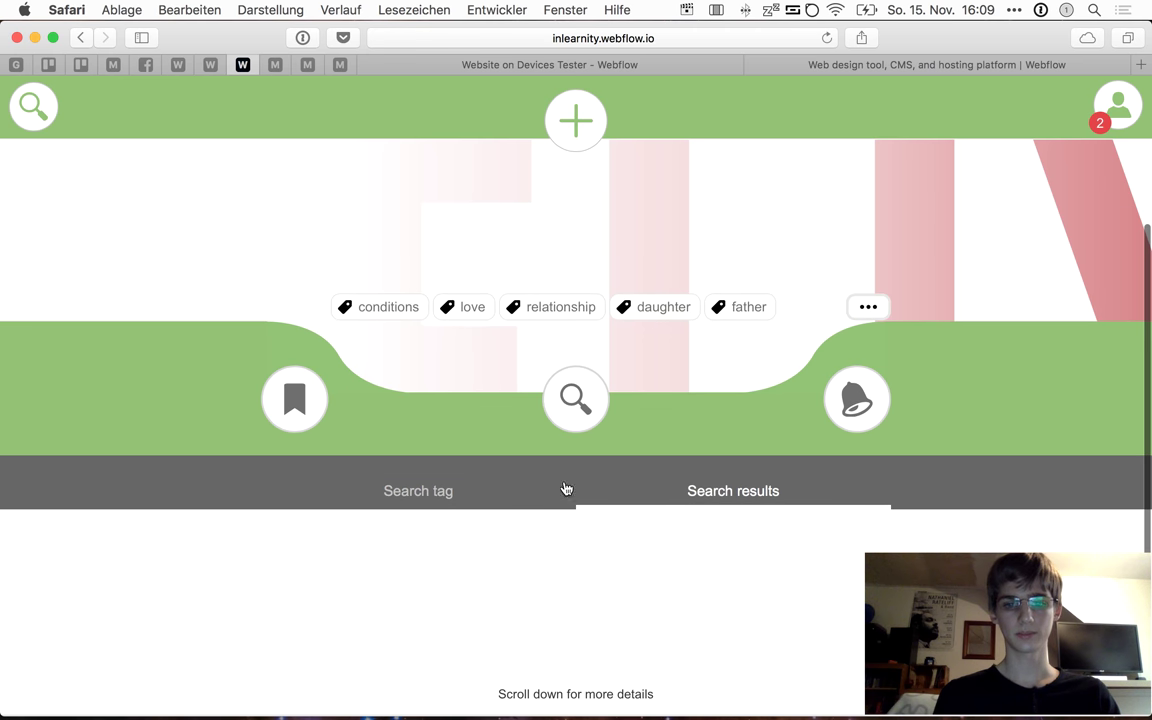
scroll(818, 343, "down", 3)
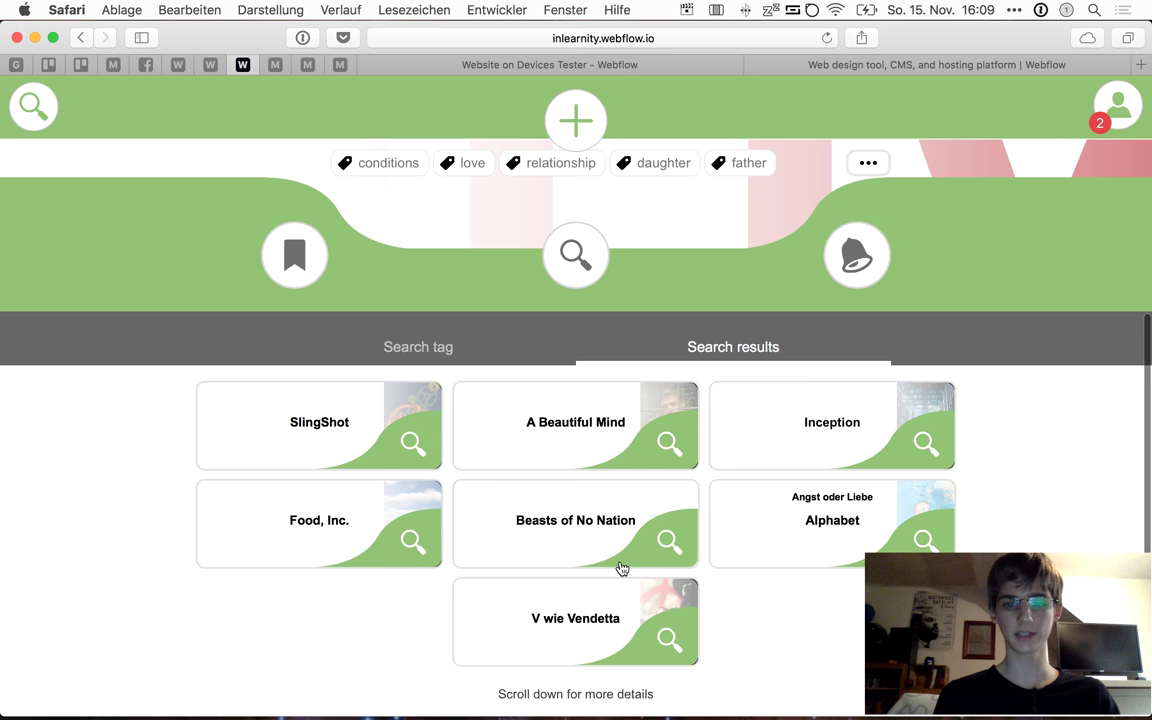
Open the Food, Inc. documentary from the Netflix search results and jump to its content section
left_click(696, 424)
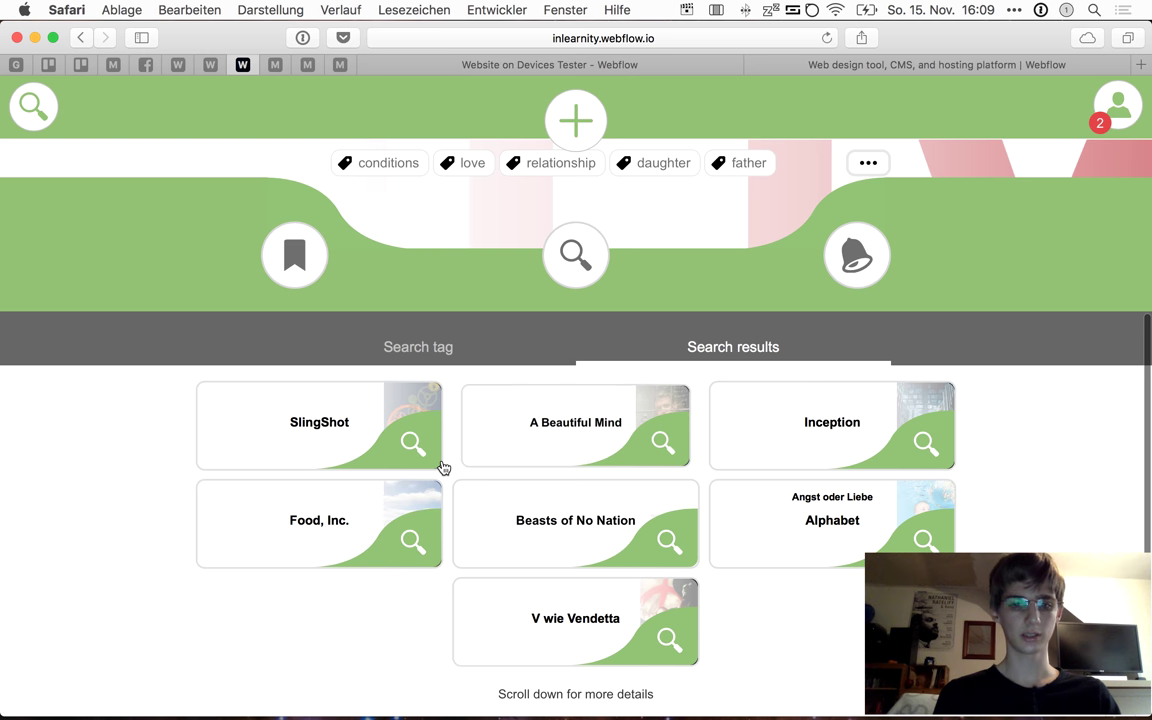
left_click(398, 533)
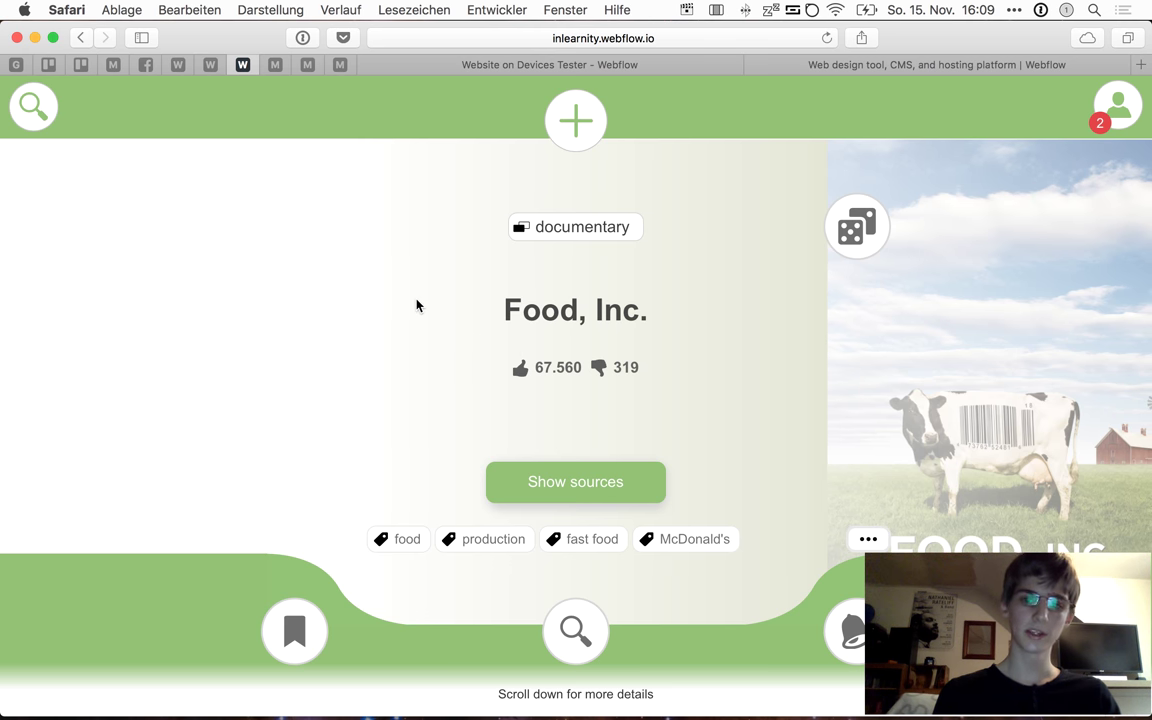
scroll(417, 304, "down", 1)
scroll(417, 305, "down", 2)
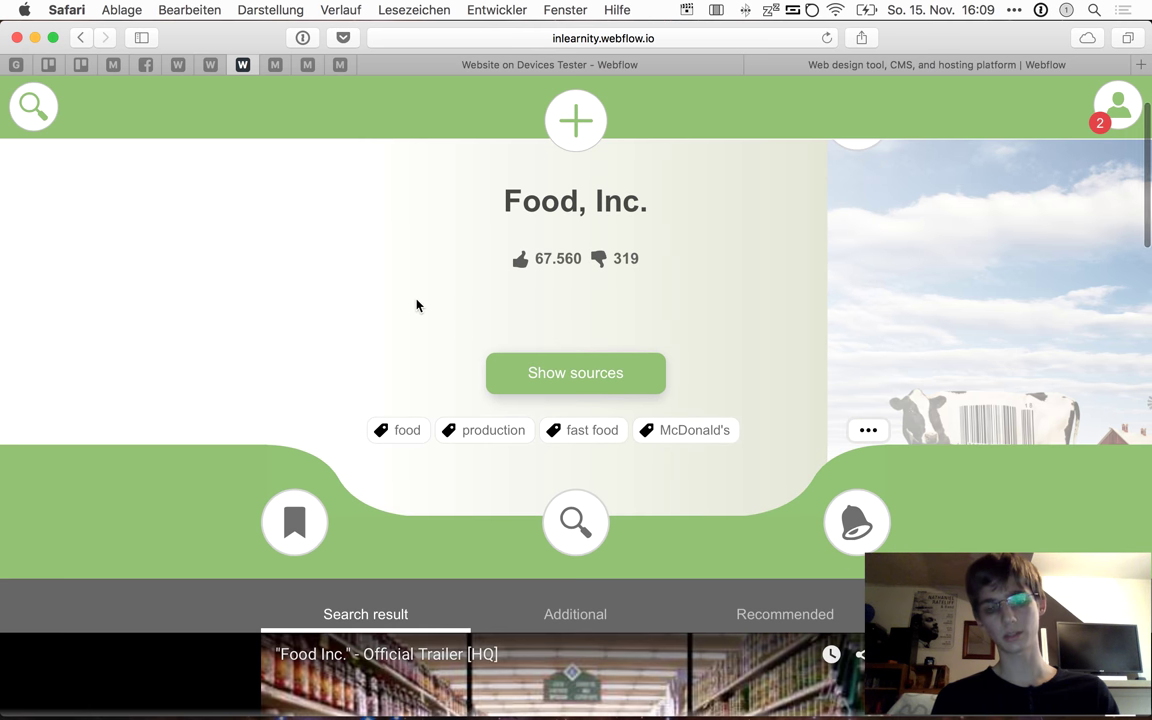
scroll(417, 304, "up", 3)
left_click(566, 612)
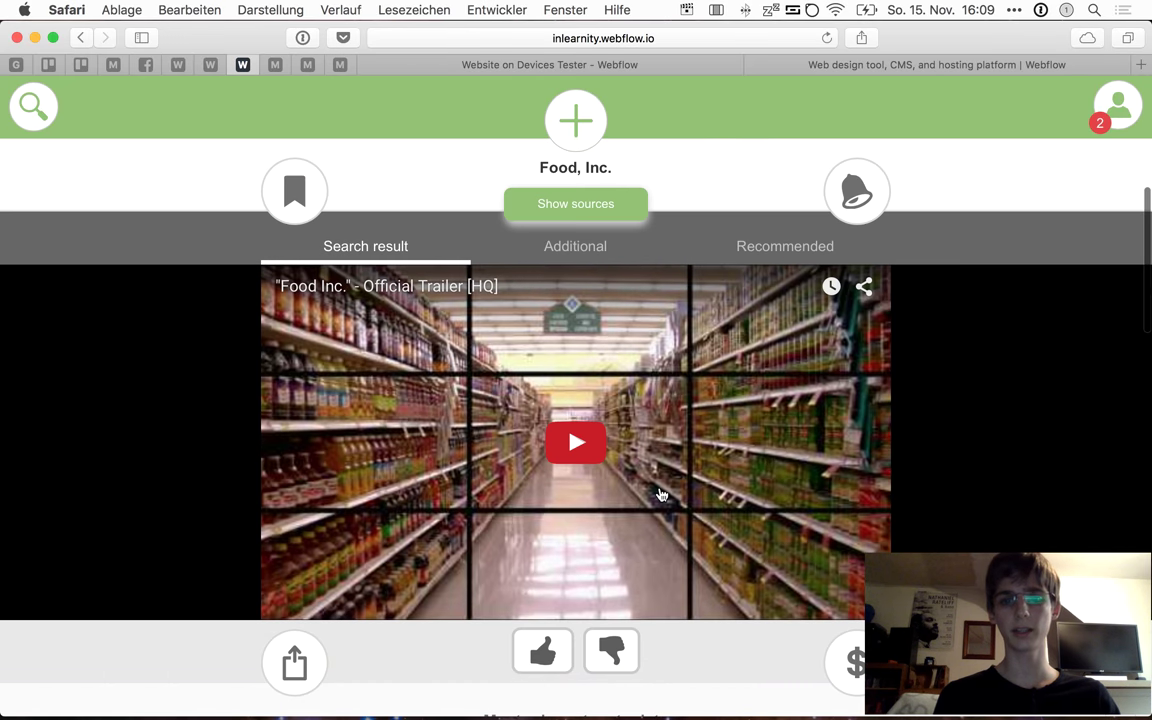
Go through the Food, Inc. trailer and description down to the search terms and open the "food" tag
scroll(929, 447, "down", 5)
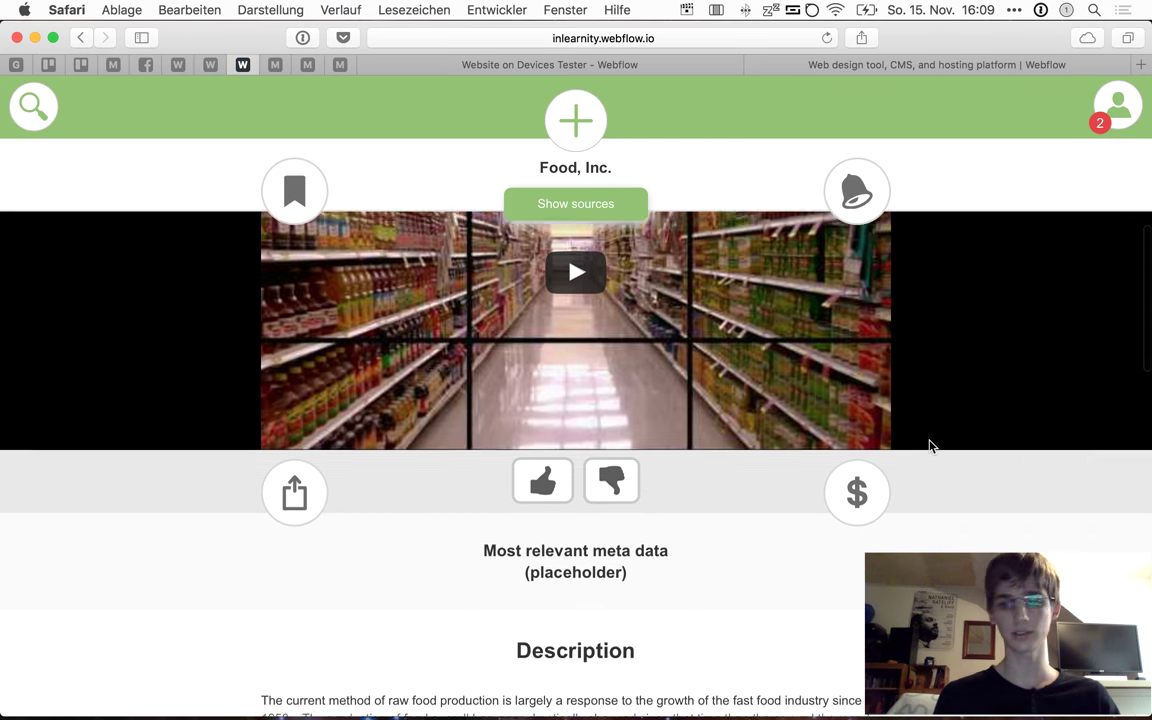
scroll(929, 447, "up", 6)
scroll(929, 447, "down", 10)
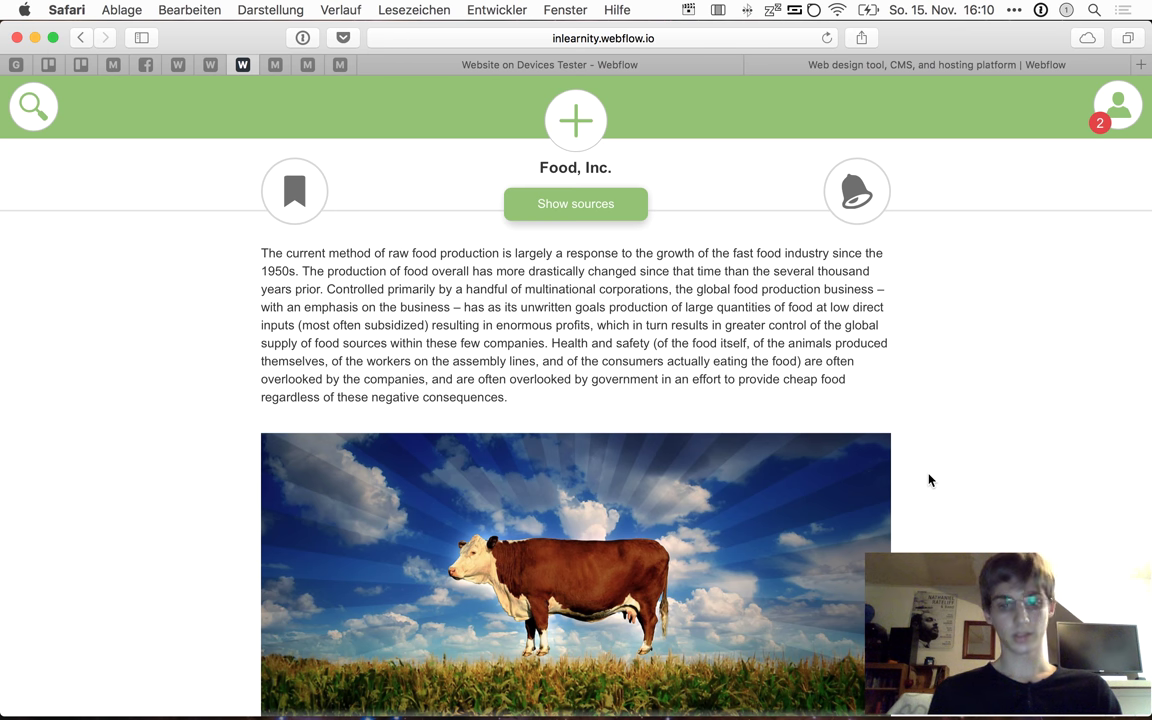
scroll(929, 480, "down", 8)
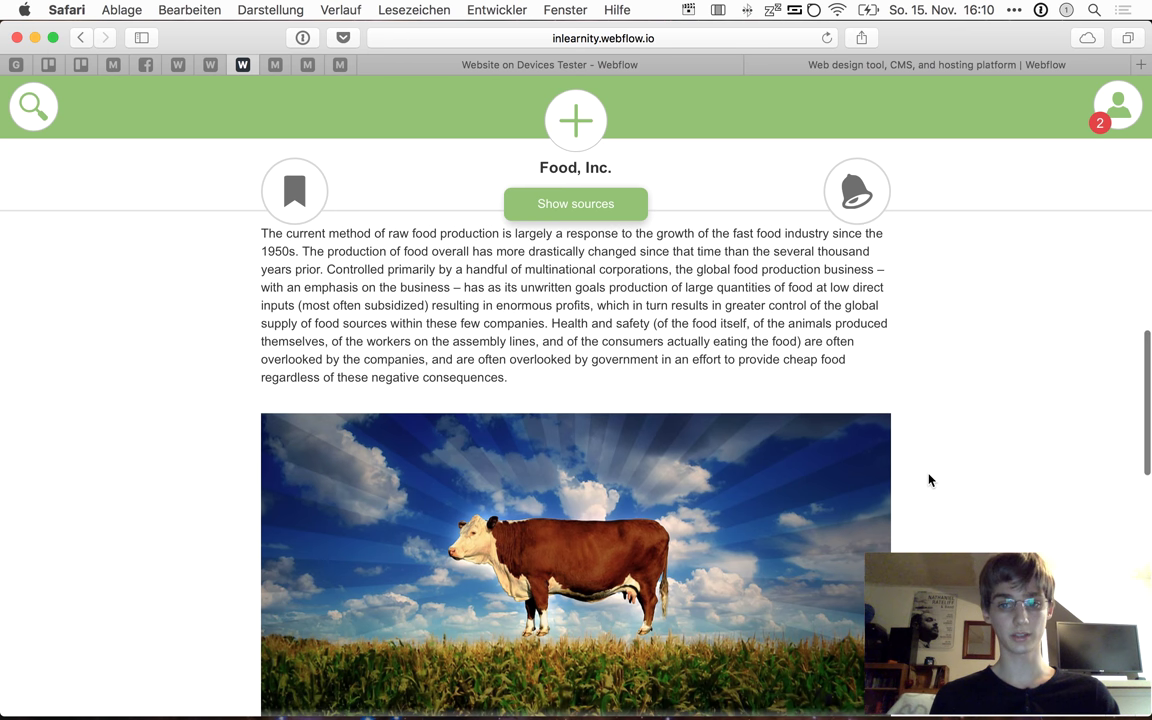
scroll(928, 480, "down", 3)
scroll(928, 480, "up", 5)
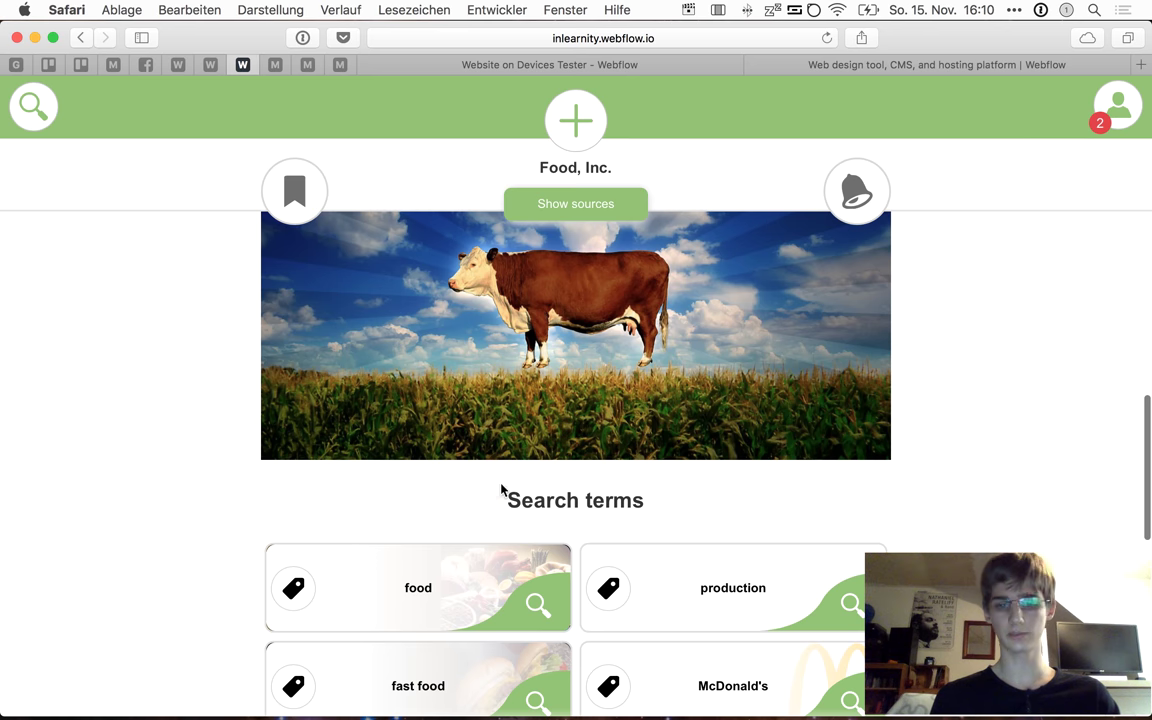
scroll(446, 585, "up", 15)
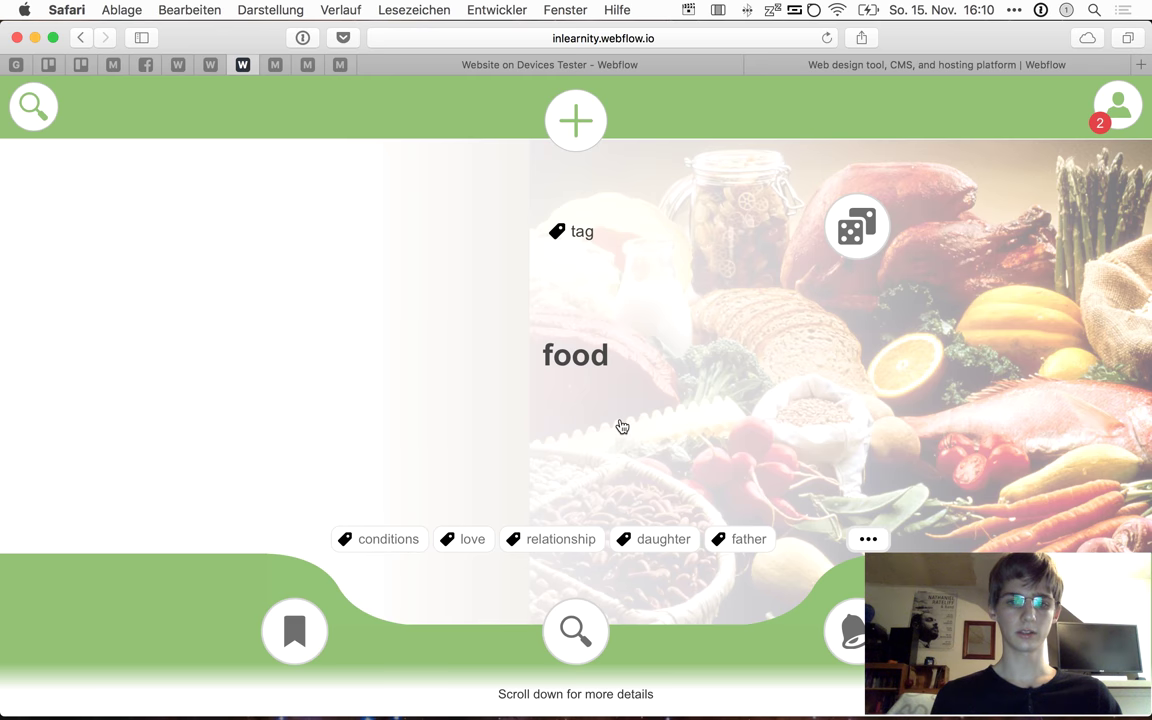
Look through the food tag page's Wikipedia summary and comments section, and activate the comment field
scroll(620, 424, "down", 5)
scroll(620, 424, "up", 6)
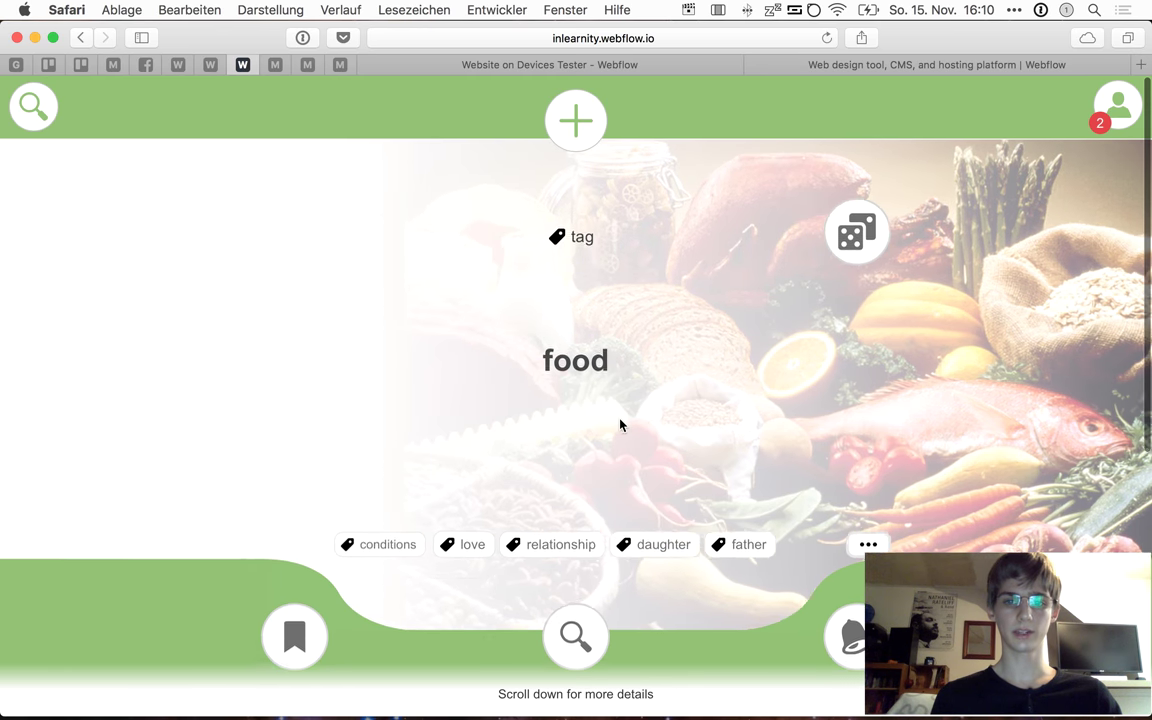
scroll(571, 340, "down", 3)
scroll(595, 267, "down", 4)
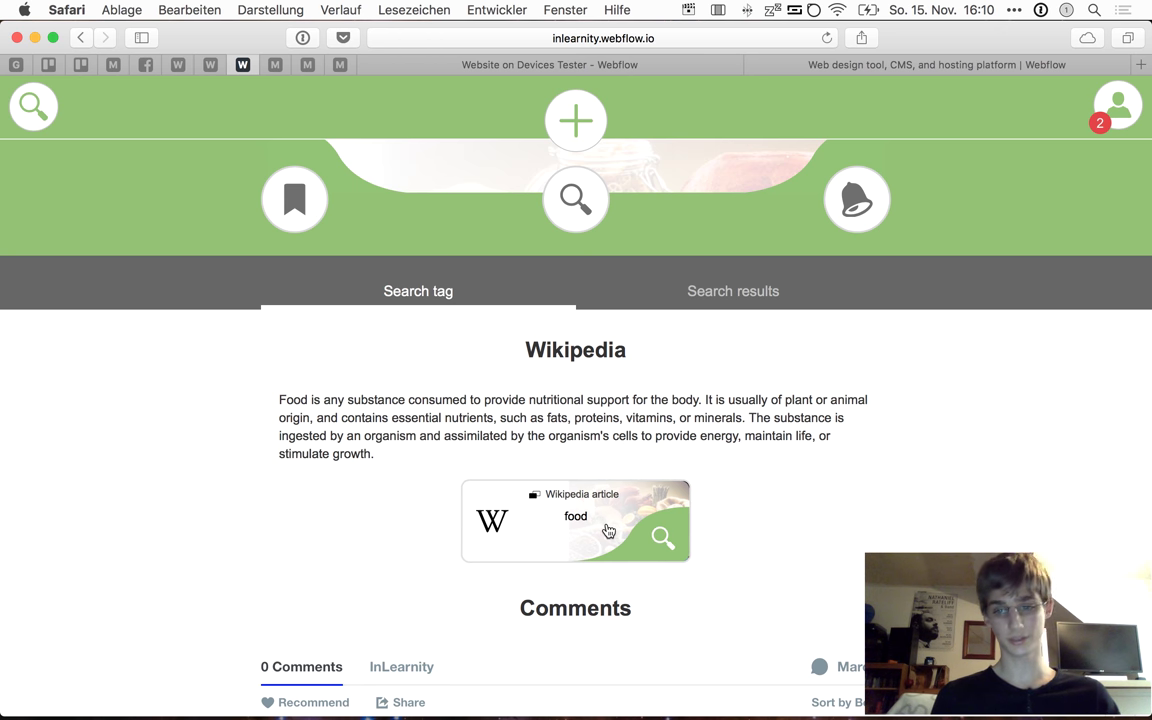
scroll(667, 391, "down", 3)
scroll(594, 585, "up", 1)
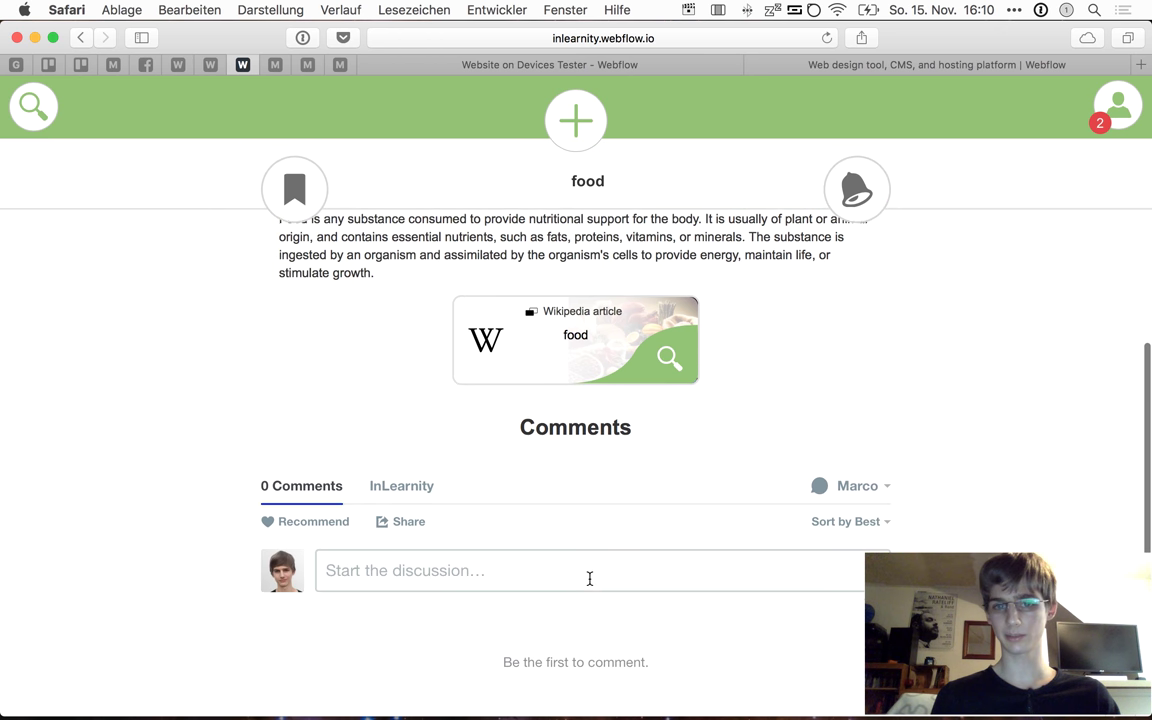
left_click(590, 578)
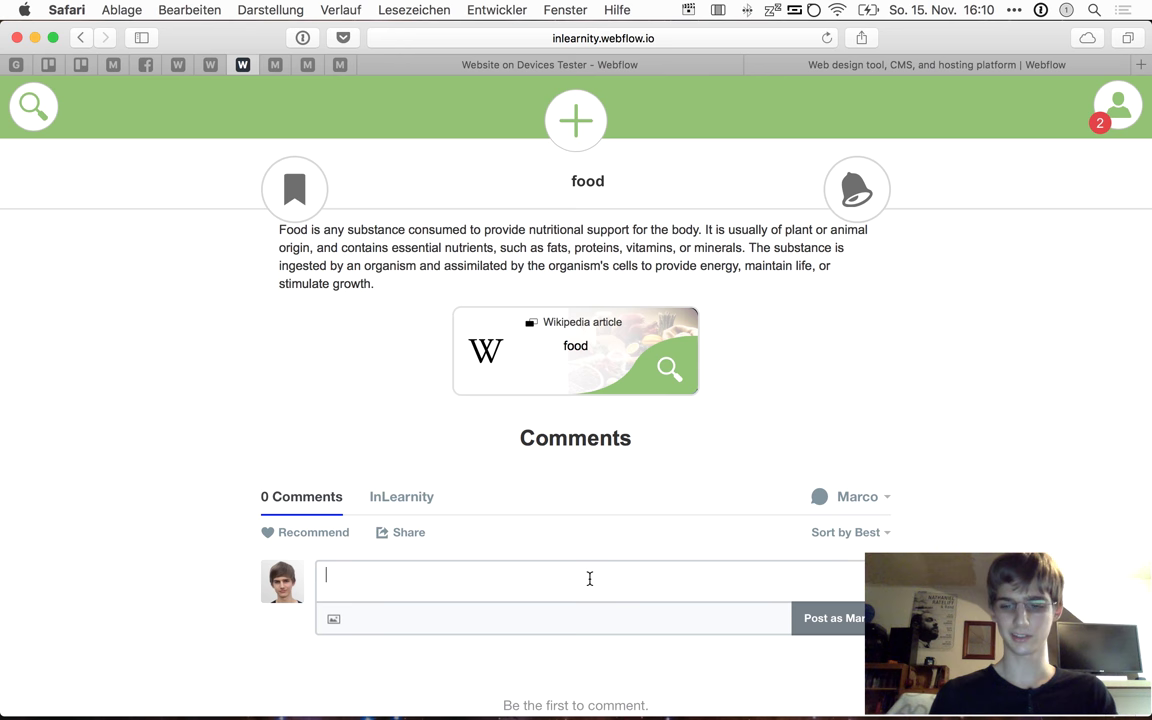
Show the food tag's search results and open the TED talk "Teach every child about food"
scroll(694, 502, "up", 3)
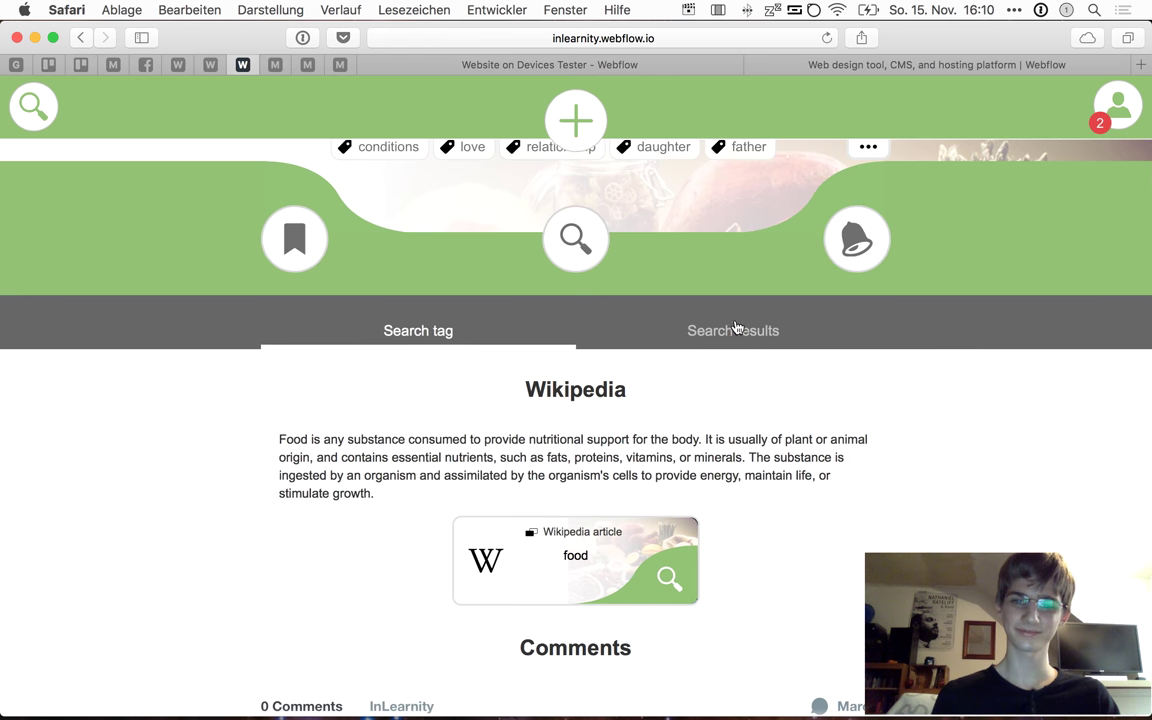
left_click(738, 332)
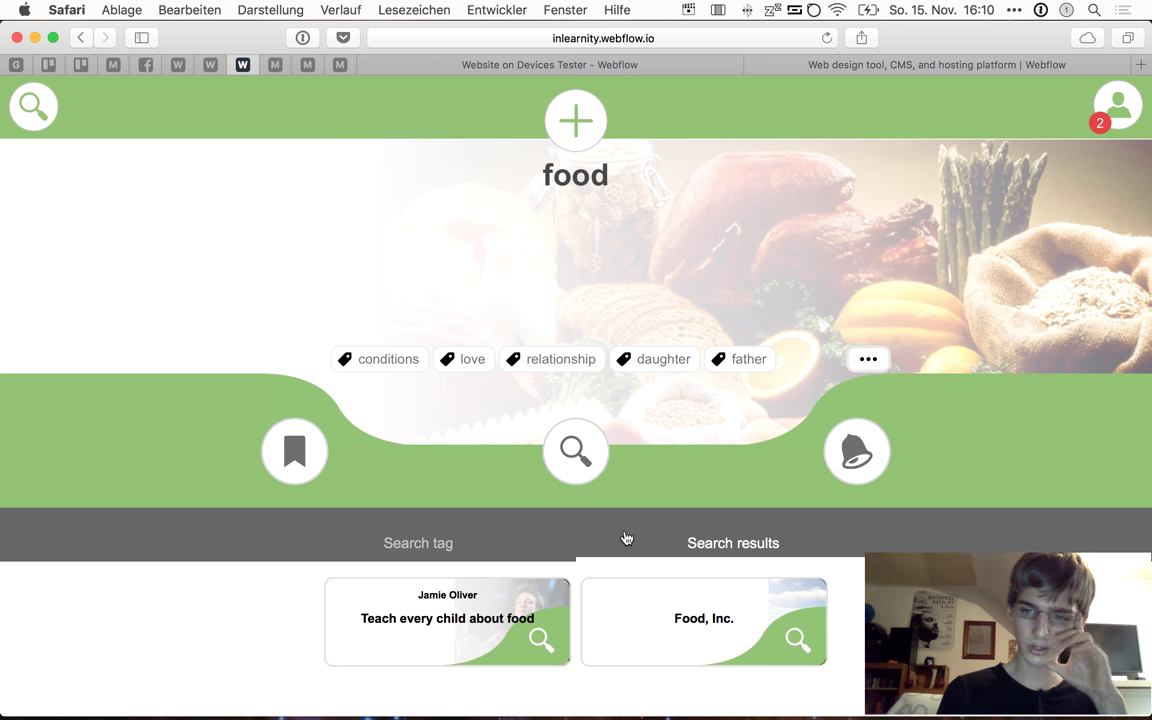
left_click(468, 626)
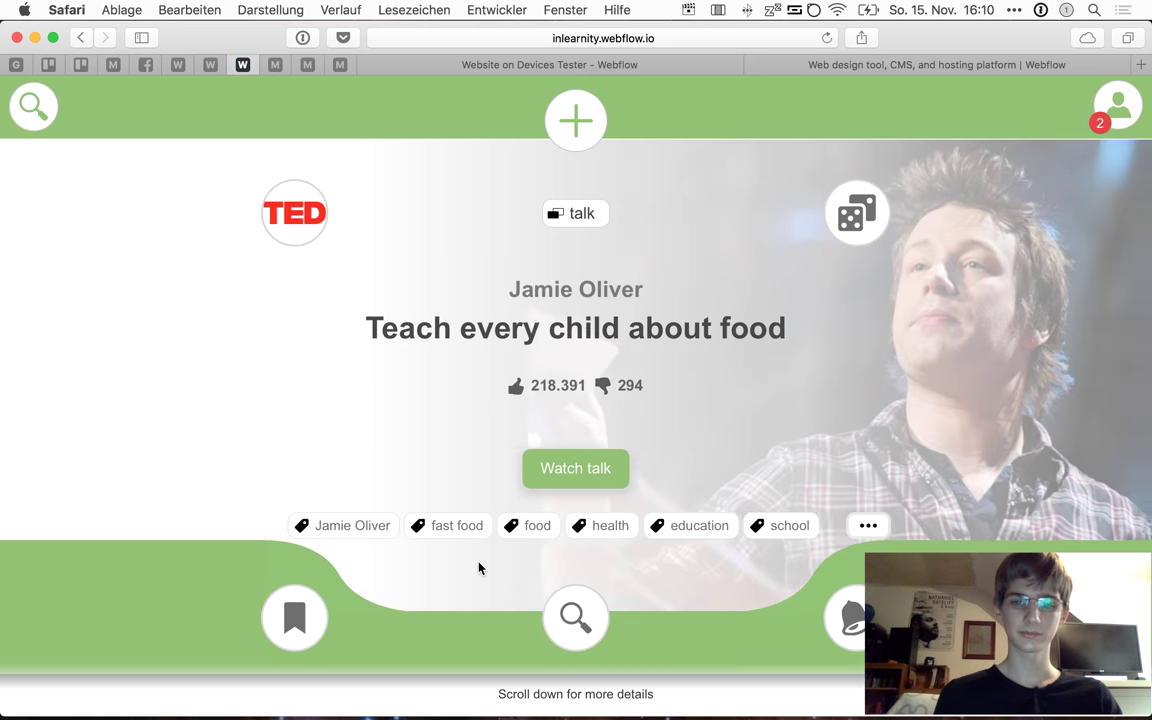
Go through the talk's page down to its search terms and open the "education" tag
scroll(675, 372, "down", 3)
scroll(675, 372, "down", 3)
scroll(676, 373, "up", 5)
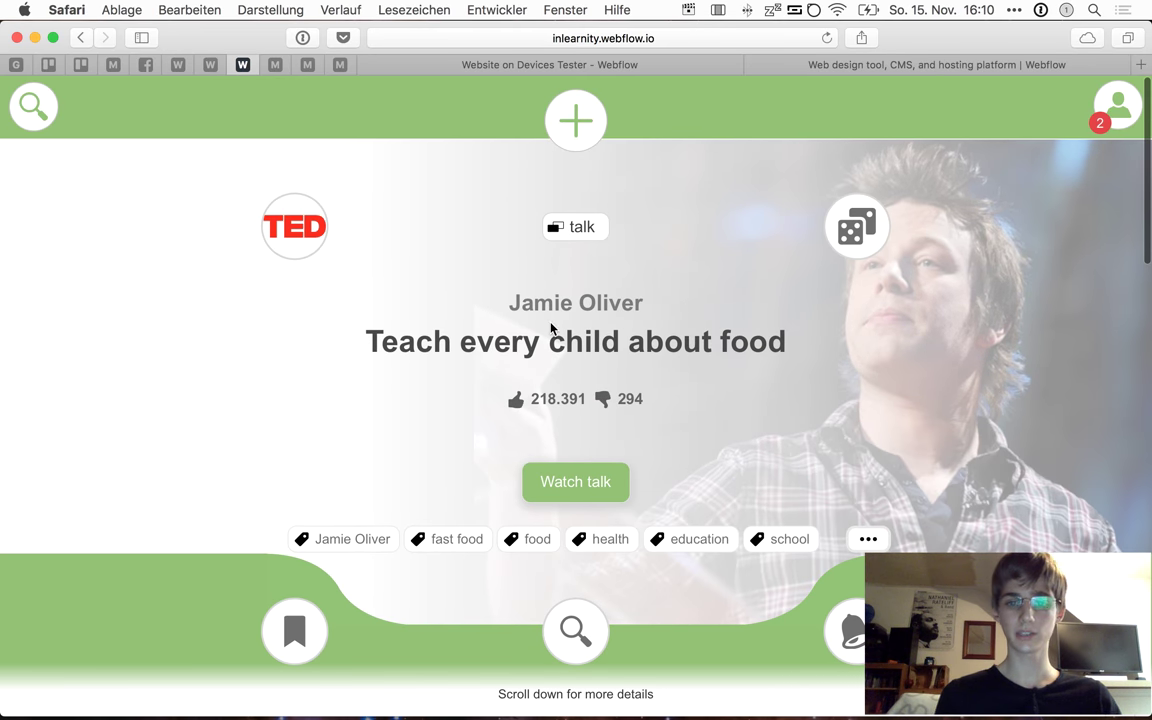
scroll(551, 328, "down", 2)
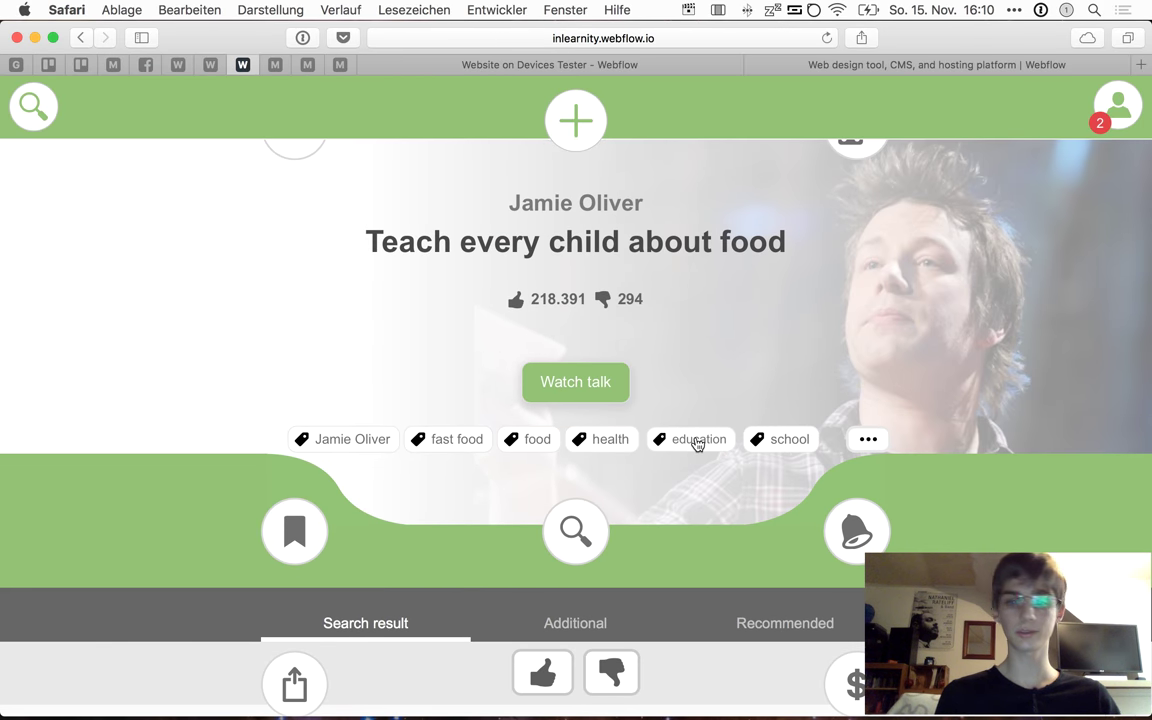
scroll(795, 333, "down", 15)
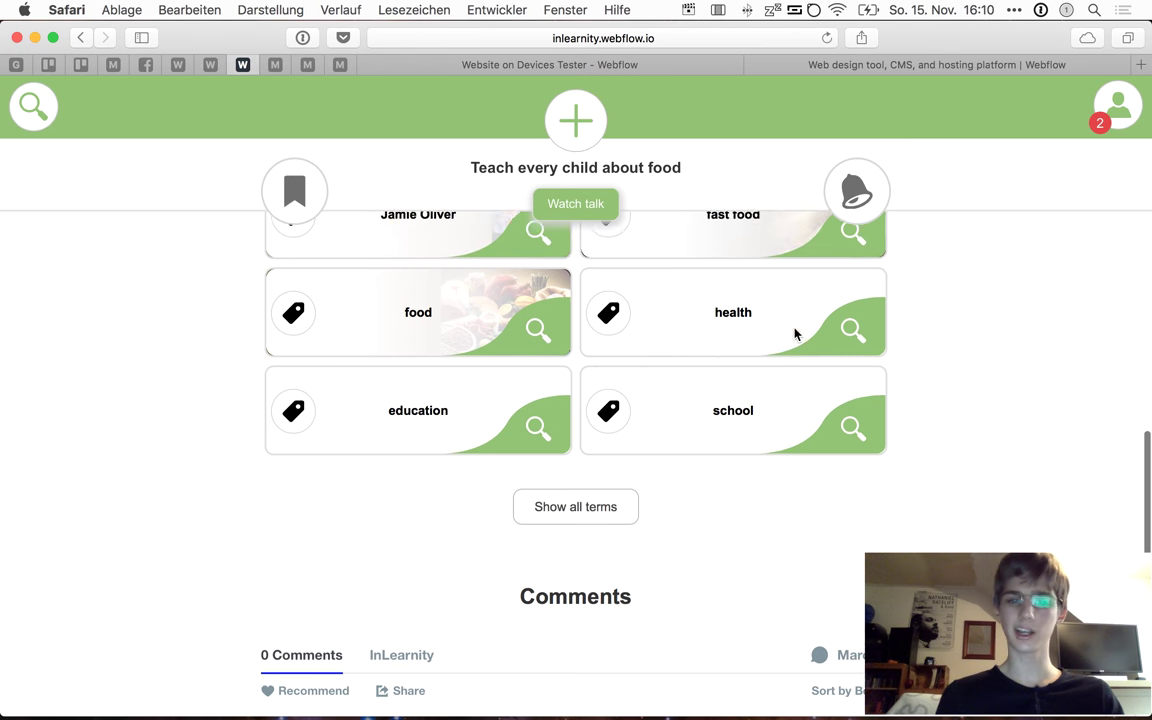
left_click(544, 371)
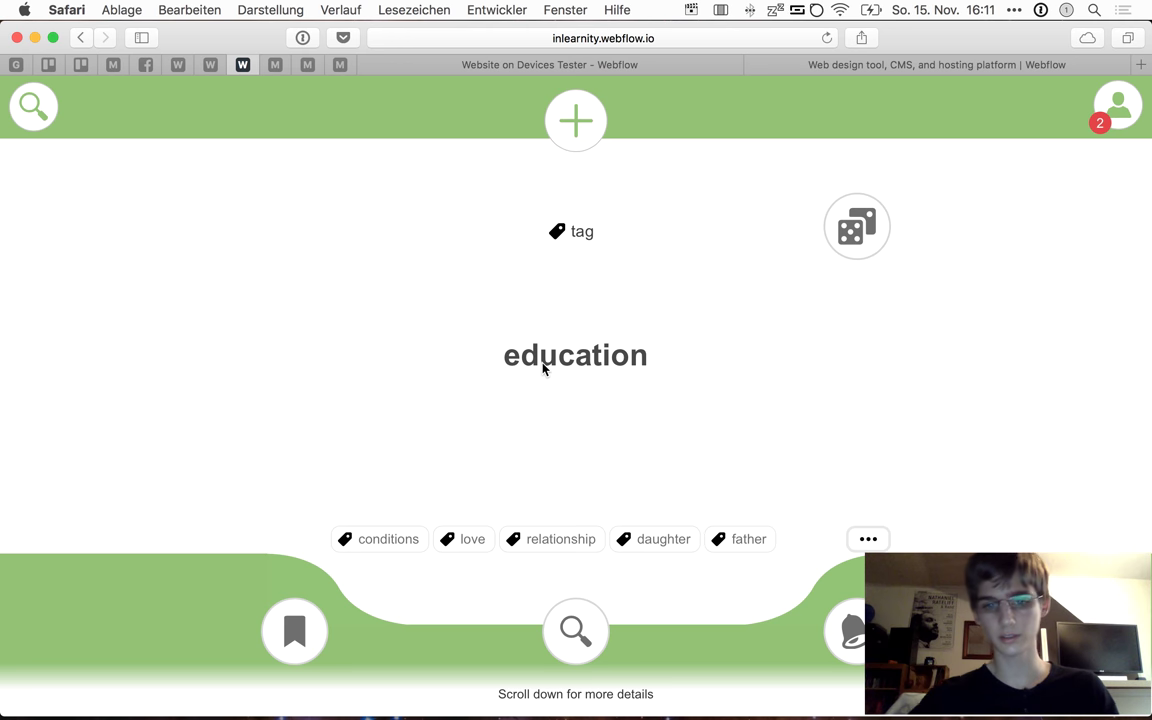
Show the search results listed for the education tag
scroll(689, 339, "down", 5)
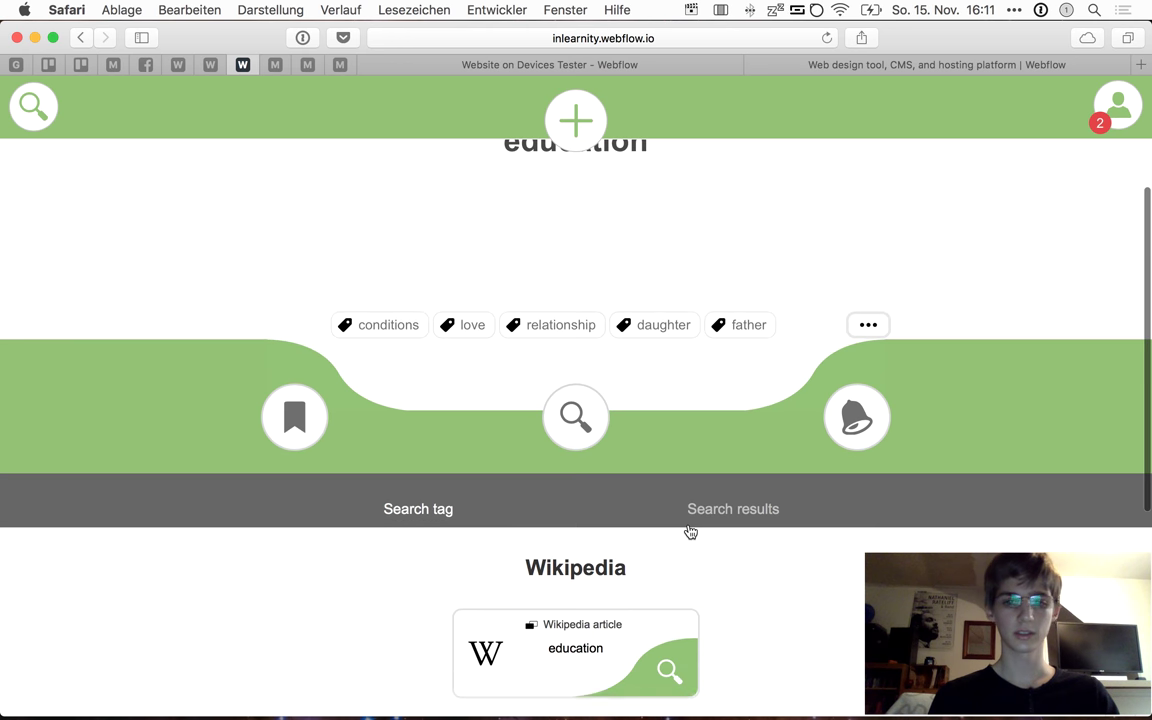
left_click(689, 528)
scroll(760, 340, "down", 3)
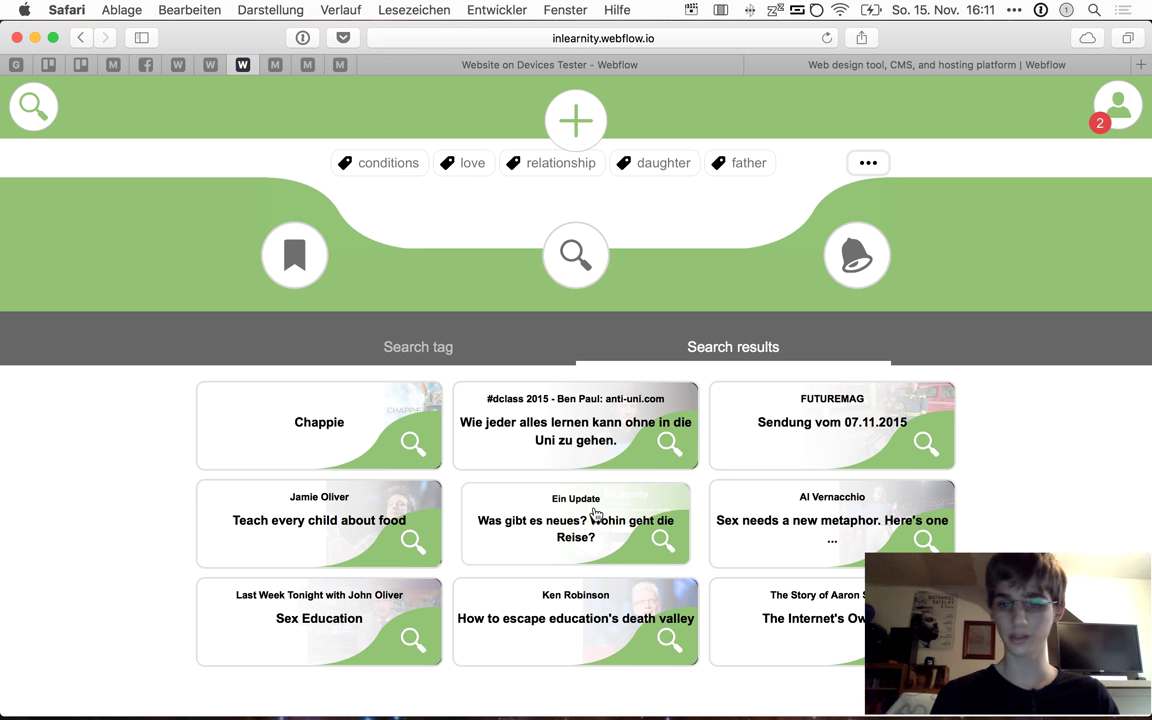
scroll(560, 525, "up", 1)
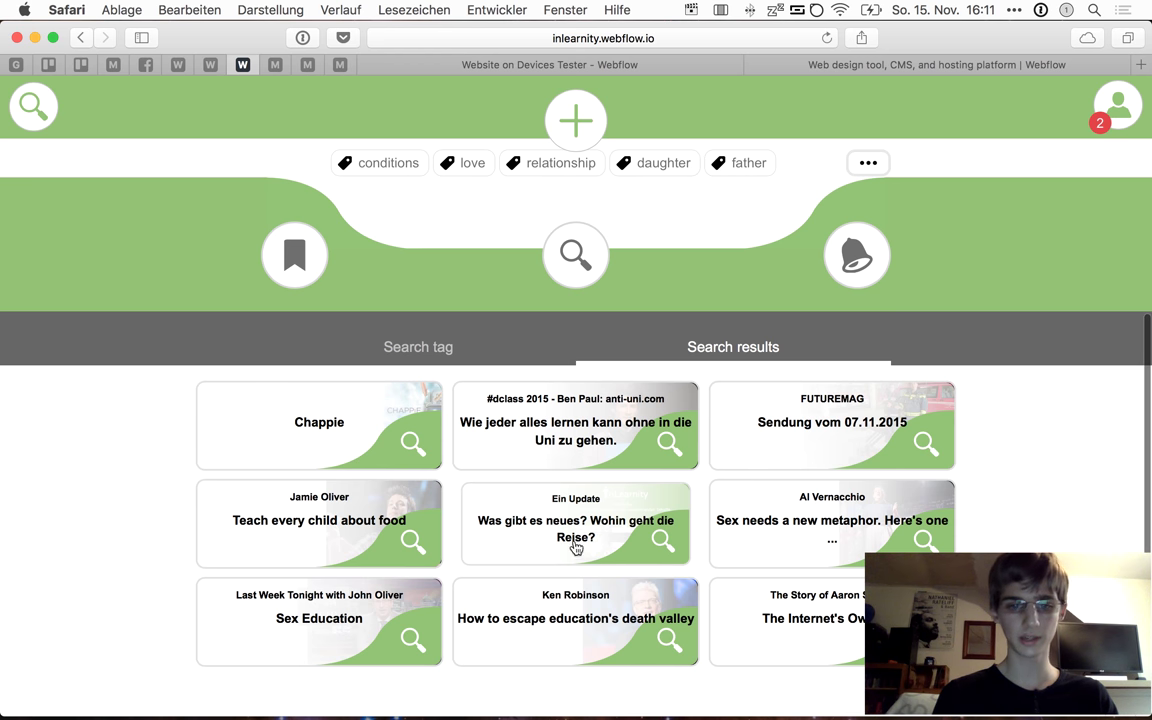
Open the Last Week Tonight episode "Sex Education" from the education results and look over its header area
left_click(390, 628)
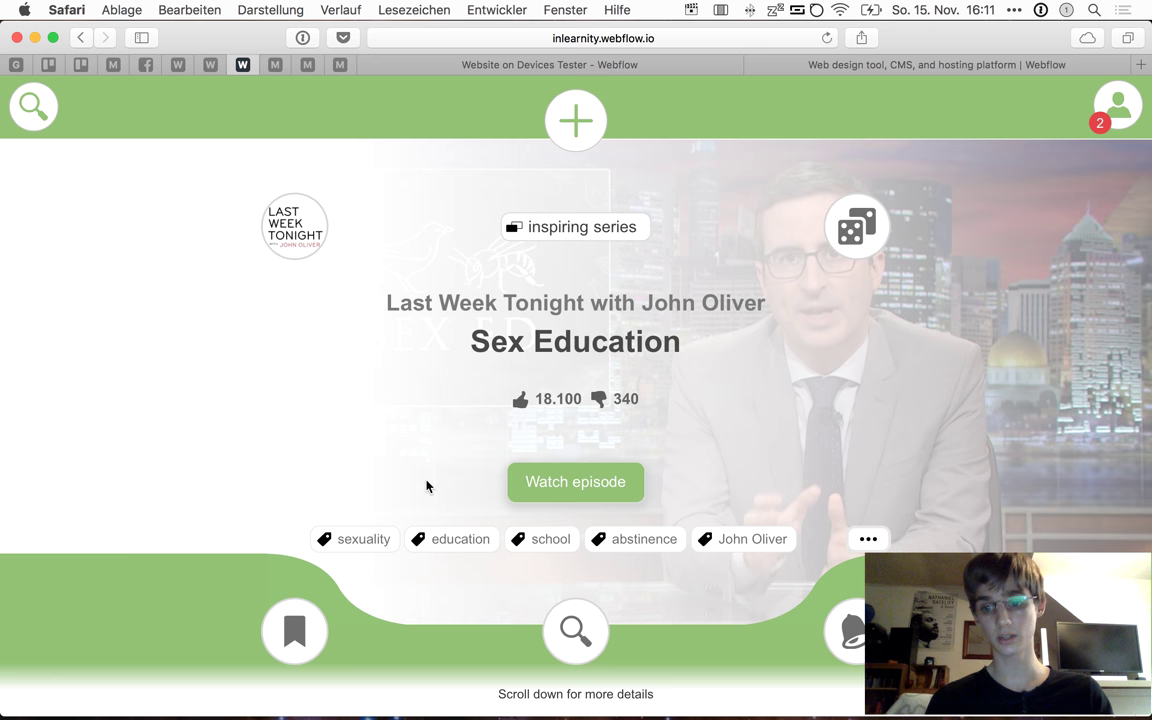
scroll(522, 431, "down", 2)
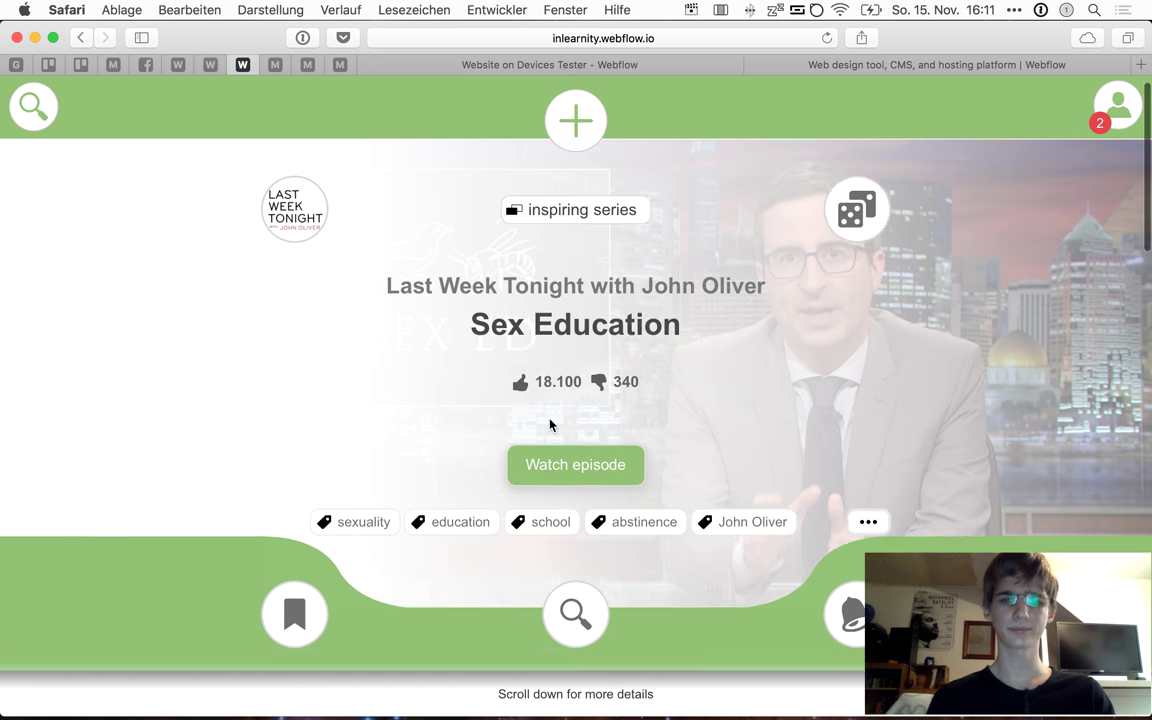
scroll(548, 424, "up", 2)
scroll(761, 275, "down", 3)
scroll(761, 275, "up", 3)
scroll(761, 278, "down", 3)
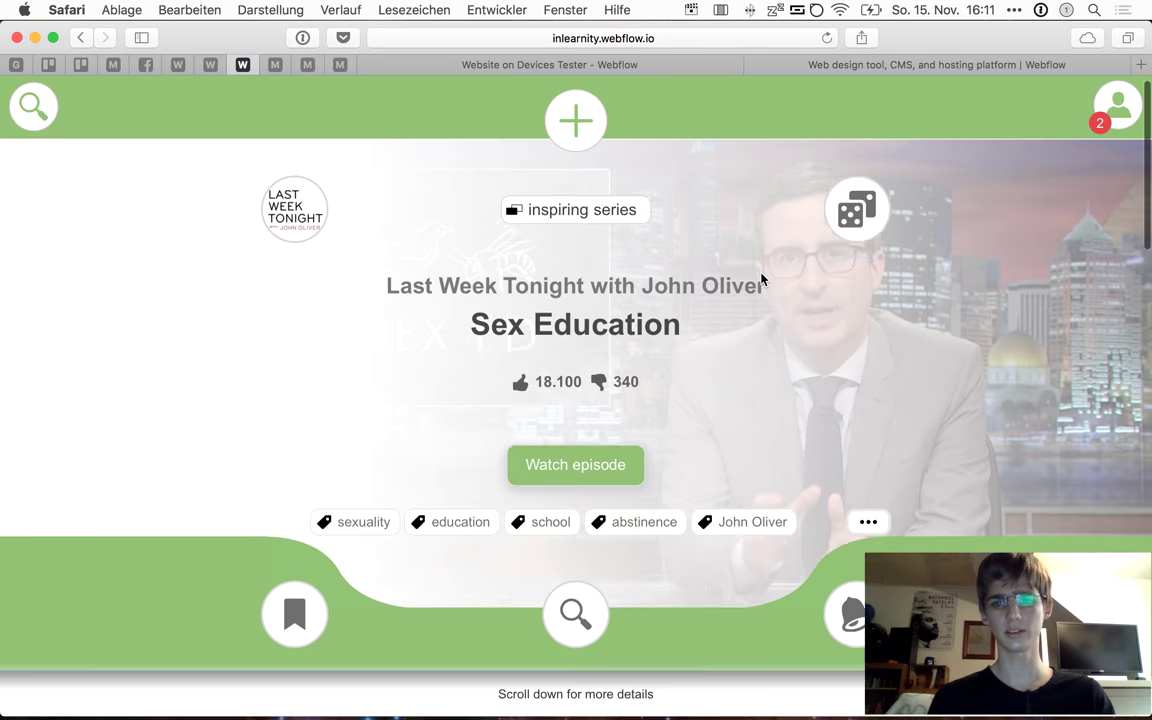
Examine the "Sex Education" episode page from its header through the description to its search terms
scroll(761, 278, "up", 3)
scroll(761, 278, "down", 1)
scroll(761, 275, "up", 1)
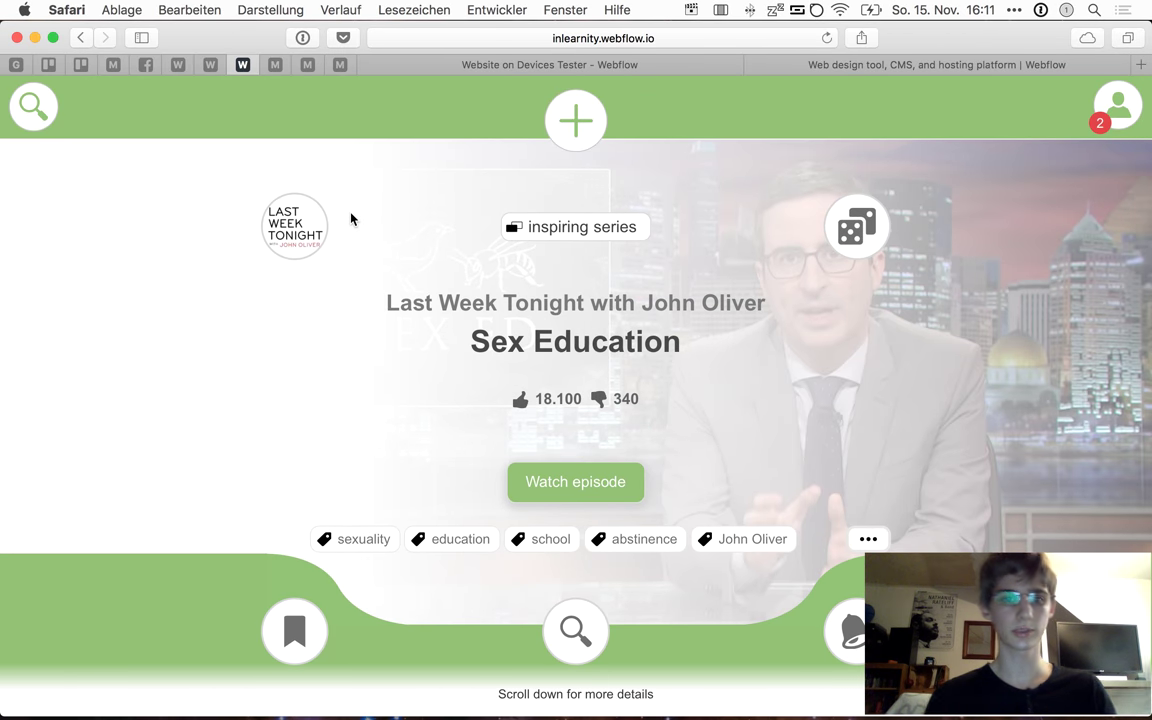
scroll(351, 219, "down", 3)
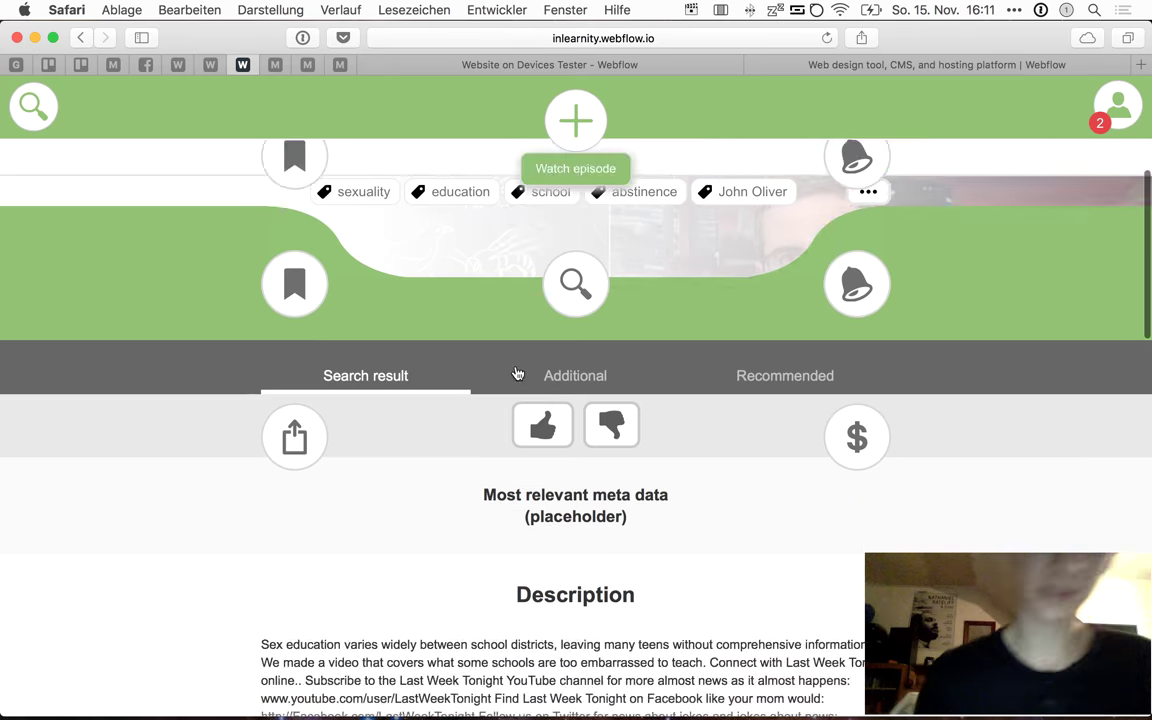
scroll(516, 372, "up", 3)
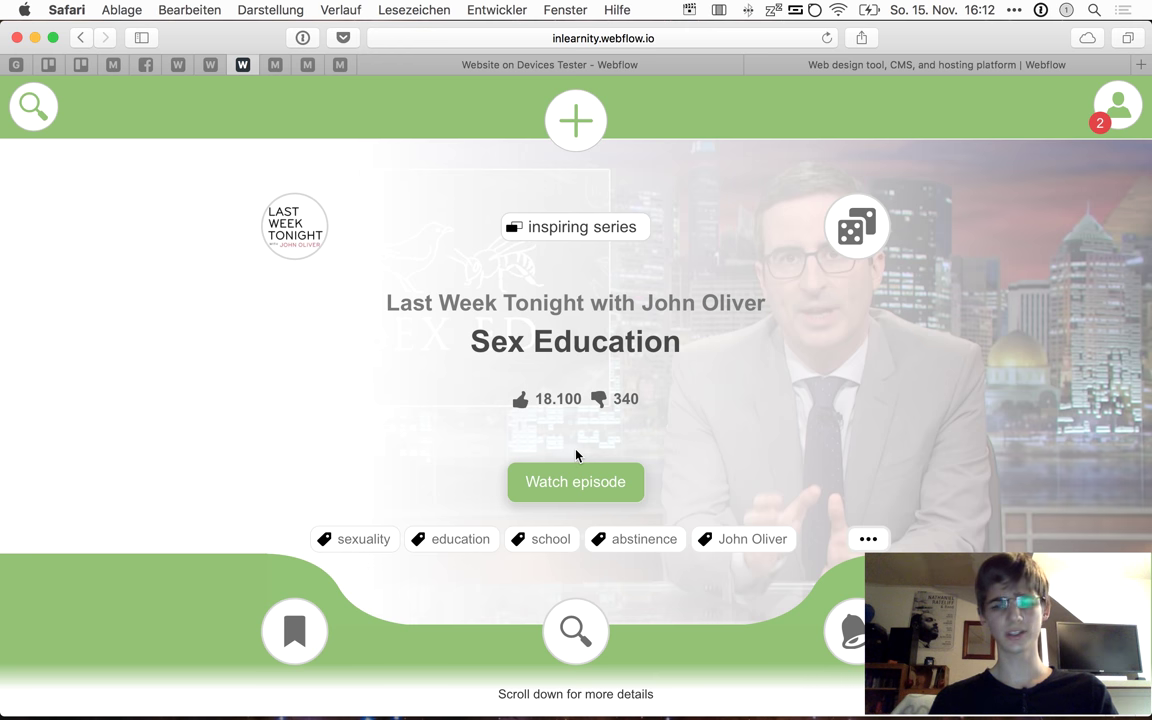
scroll(719, 330, "down", 5)
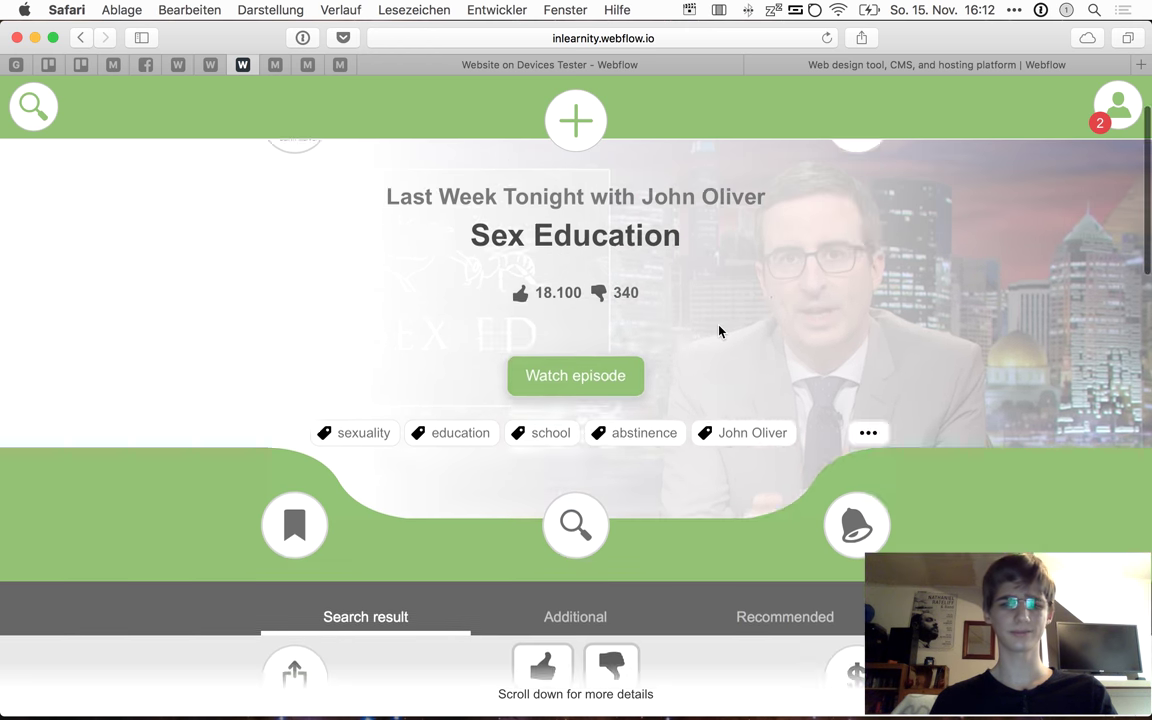
scroll(719, 330, "down", 10)
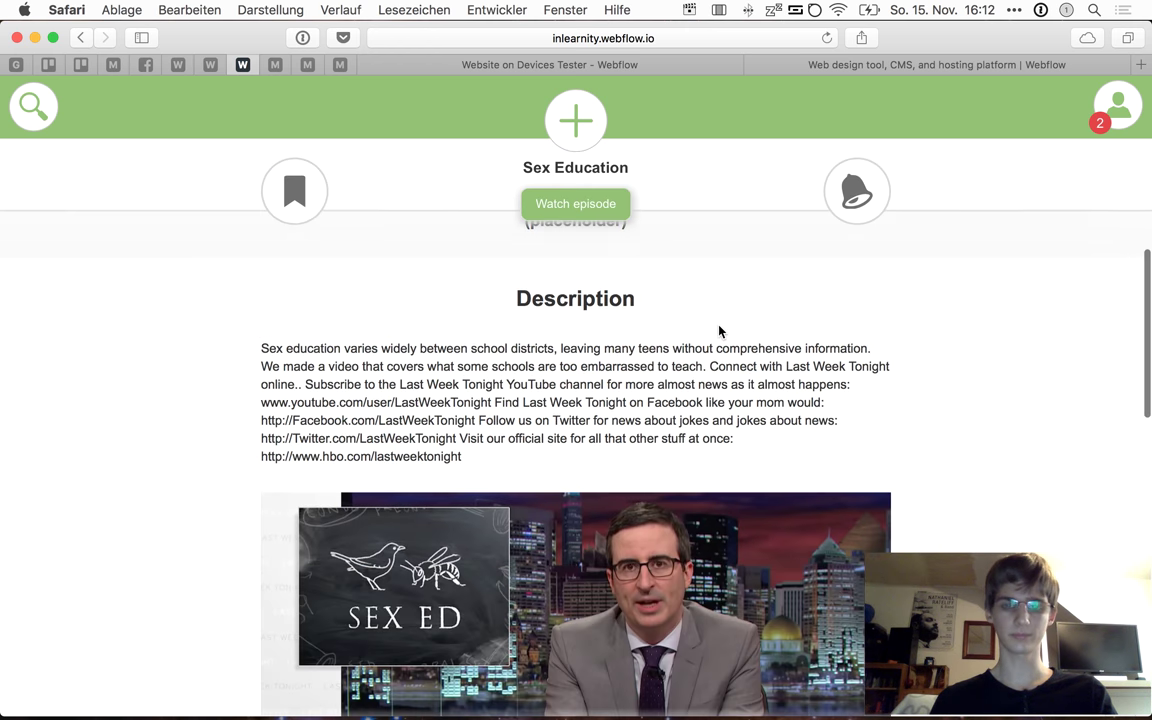
scroll(719, 330, "down", 6)
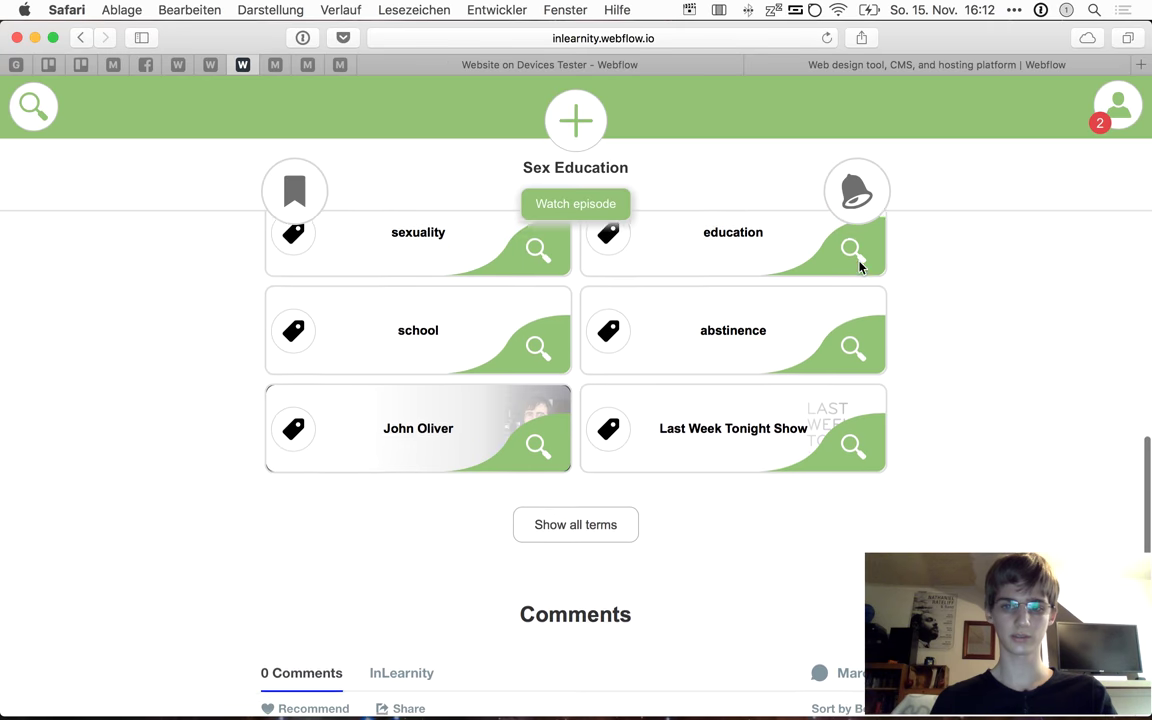
Look over the episode's search terms and open the "sexuality" tag
scroll(939, 404, "up", 4)
scroll(939, 404, "down", 3)
scroll(939, 404, "up", 2)
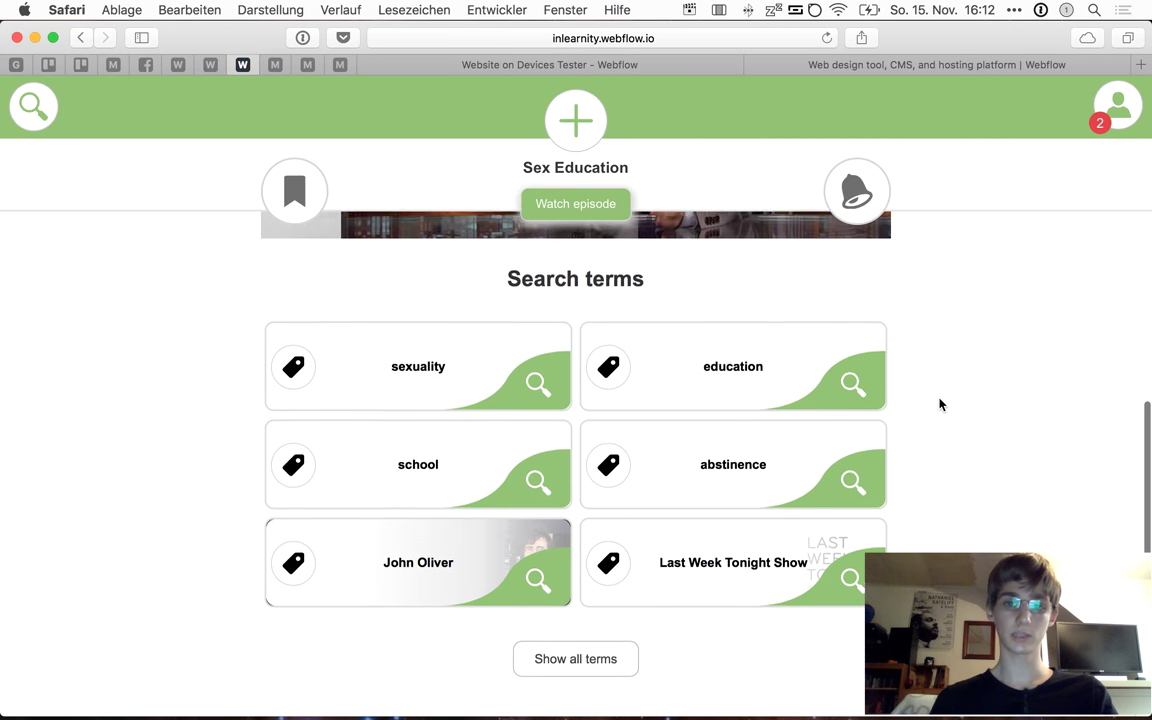
scroll(939, 404, "down", 1)
scroll(939, 404, "down", 1)
scroll(939, 404, "up", 3)
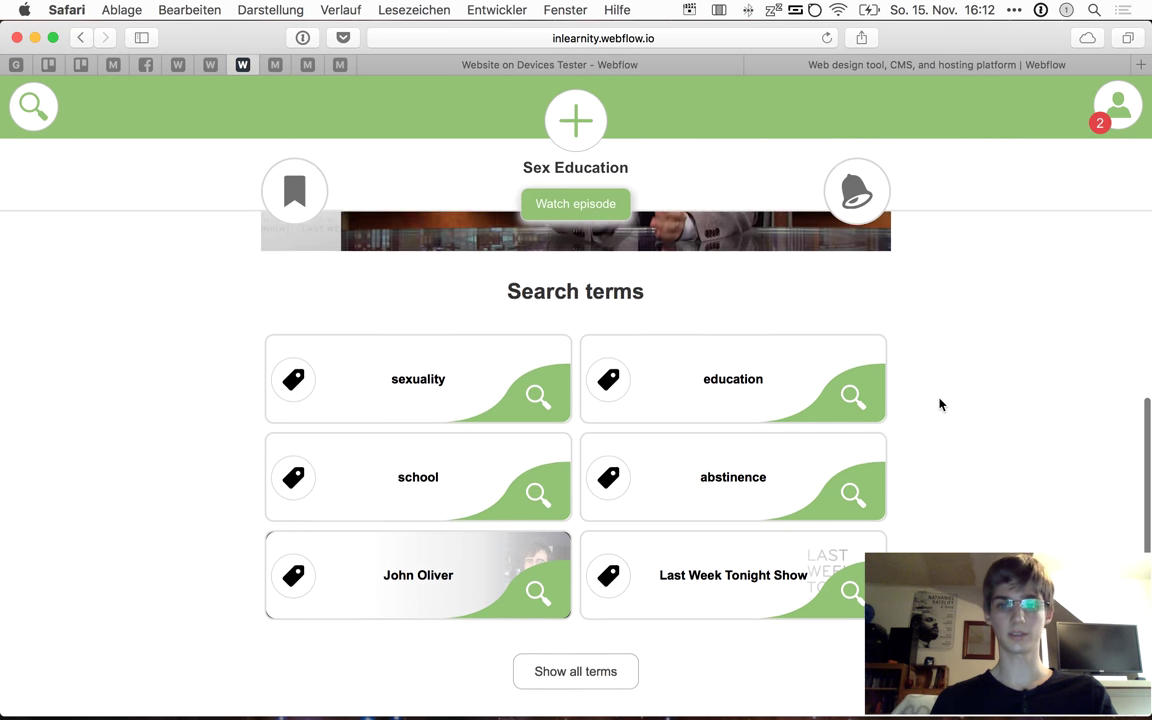
scroll(939, 404, "down", 3)
scroll(939, 404, "up", 1)
scroll(939, 404, "down", 2)
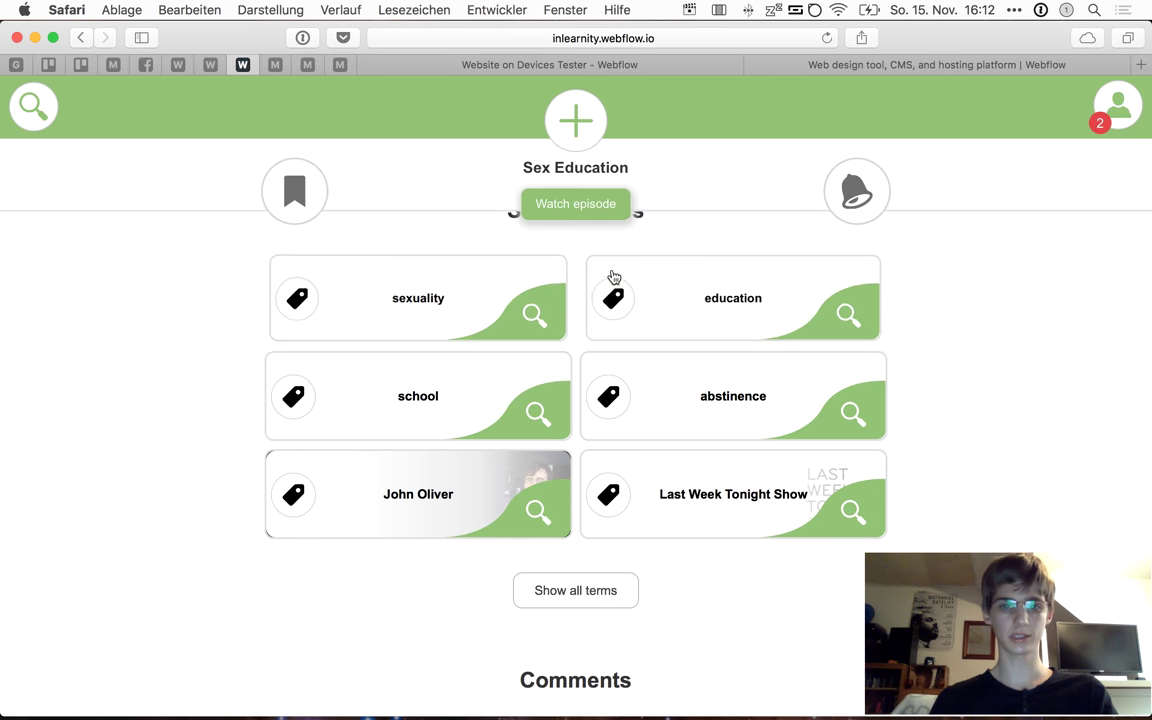
left_click(491, 298)
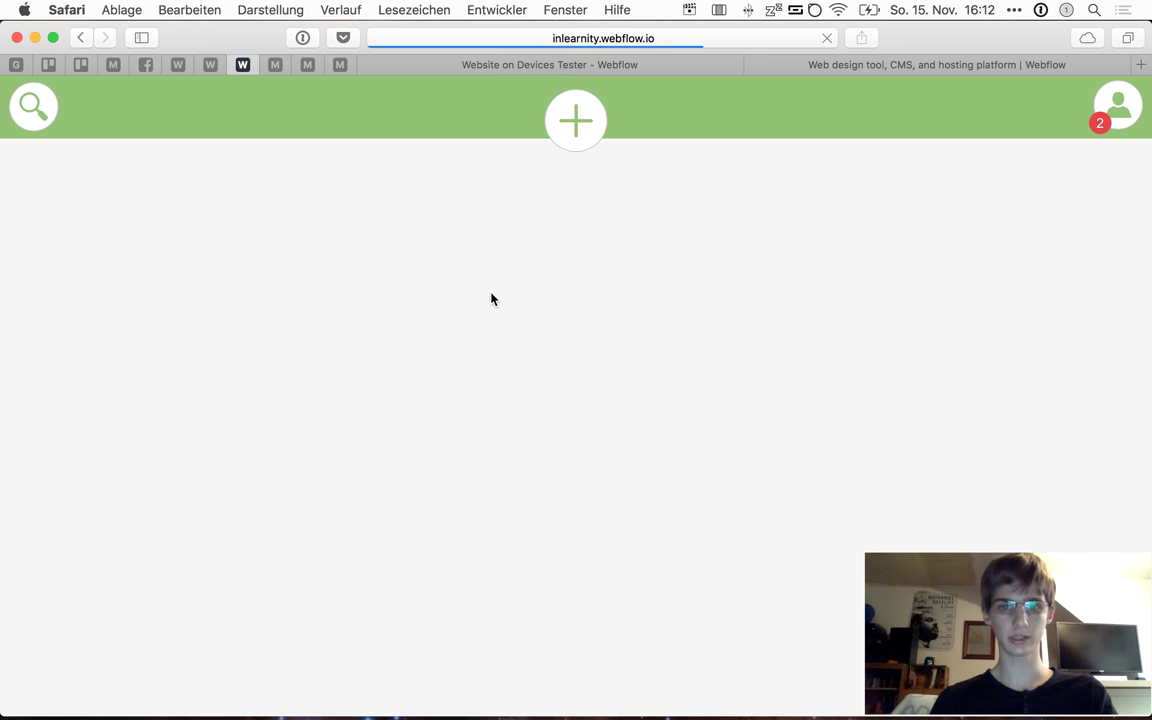
Show the sexuality tag's search results and open the TED talk "Sex needs a new metaphor. Here's one ..."
scroll(615, 248, "down", 5)
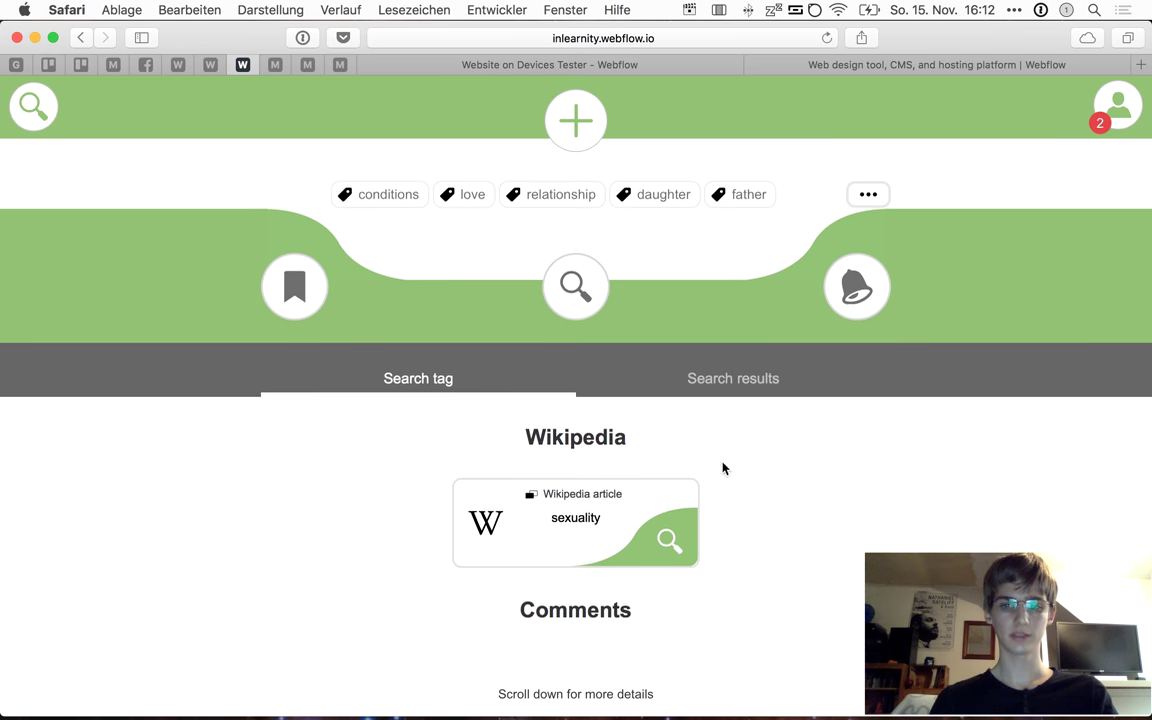
scroll(768, 390, "up", 2)
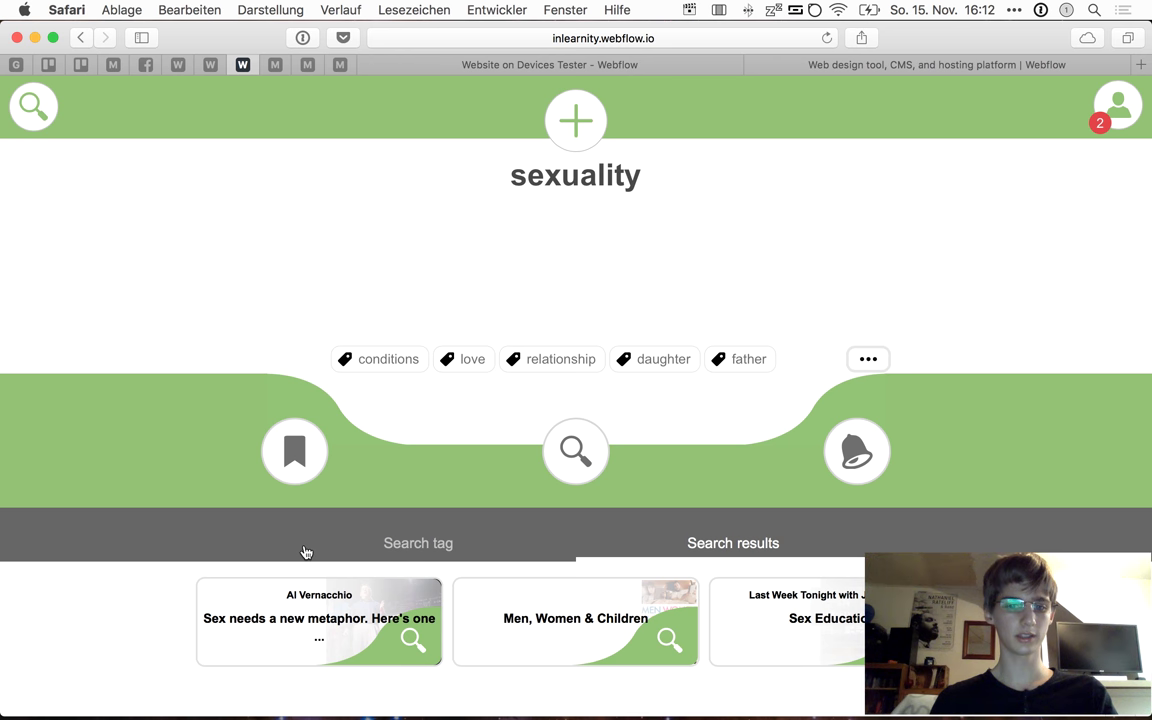
left_click(333, 597)
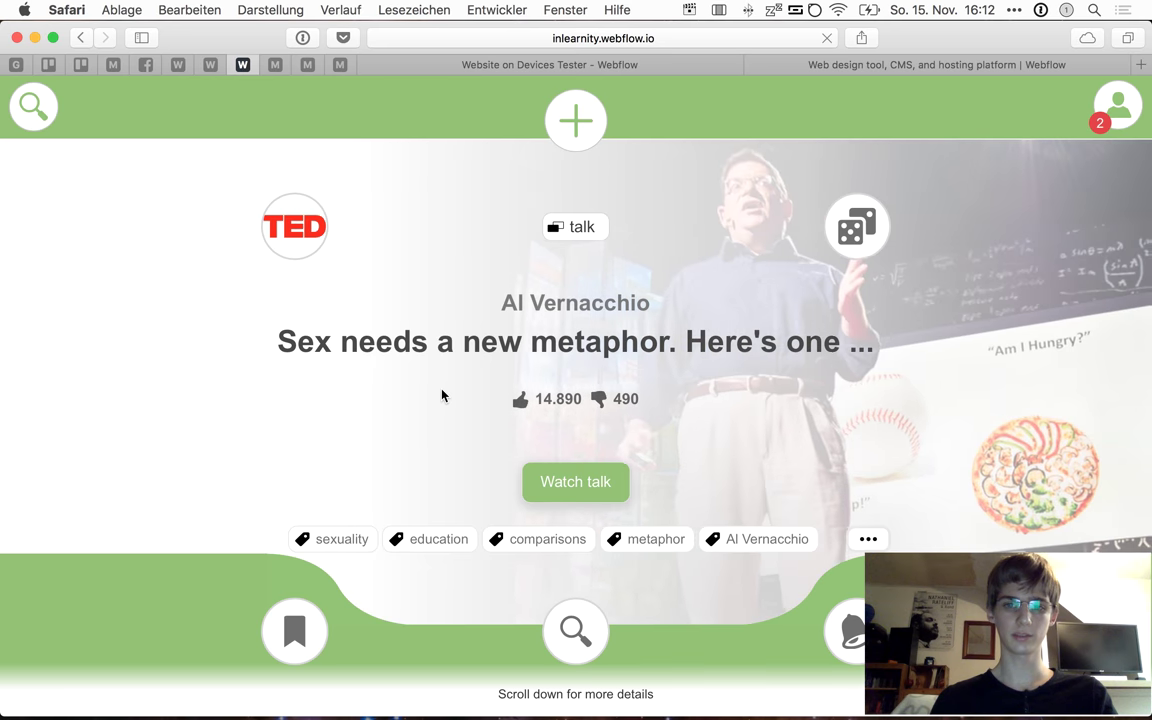
Look over the talk's header area and open its "education" tag
scroll(443, 396, "down", 1)
scroll(443, 396, "up", 1)
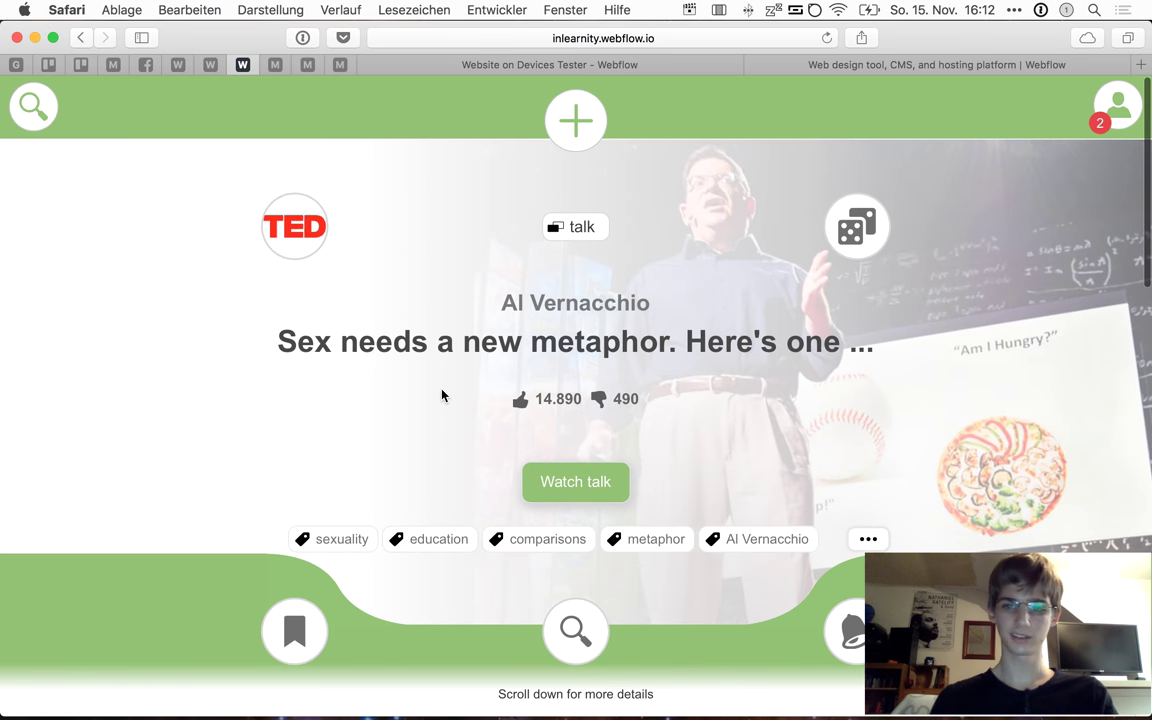
scroll(443, 396, "down", 1)
scroll(626, 266, "up", 1)
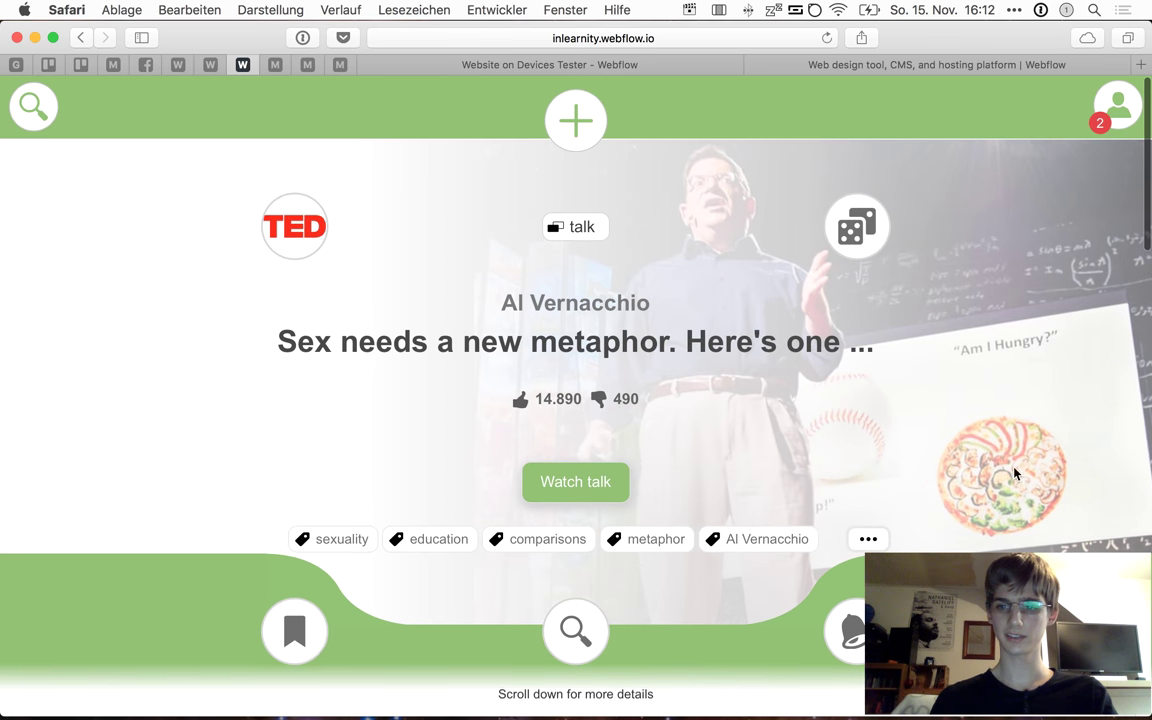
scroll(905, 388, "down", 2)
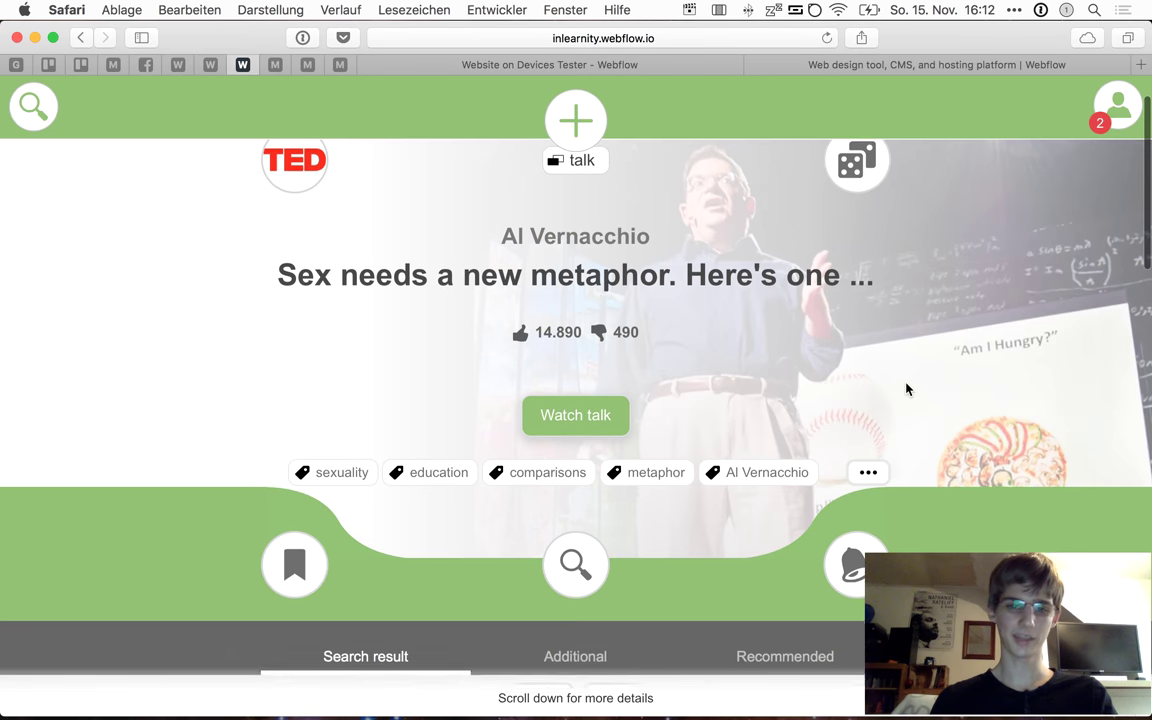
left_click(441, 480)
Show the education tag's search results and open the talk "Wie jeder alles lernen kann ohne in die Uni zu gehen."
scroll(635, 337, "down", 5)
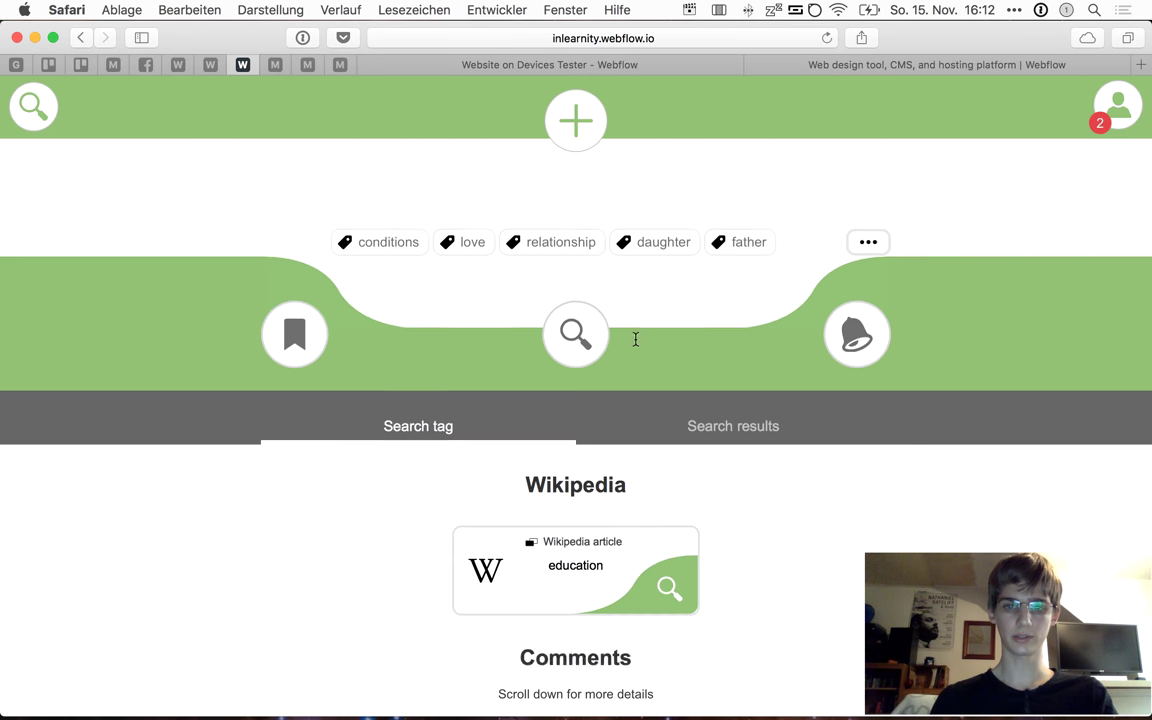
left_click(774, 415)
scroll(776, 420, "down", 2)
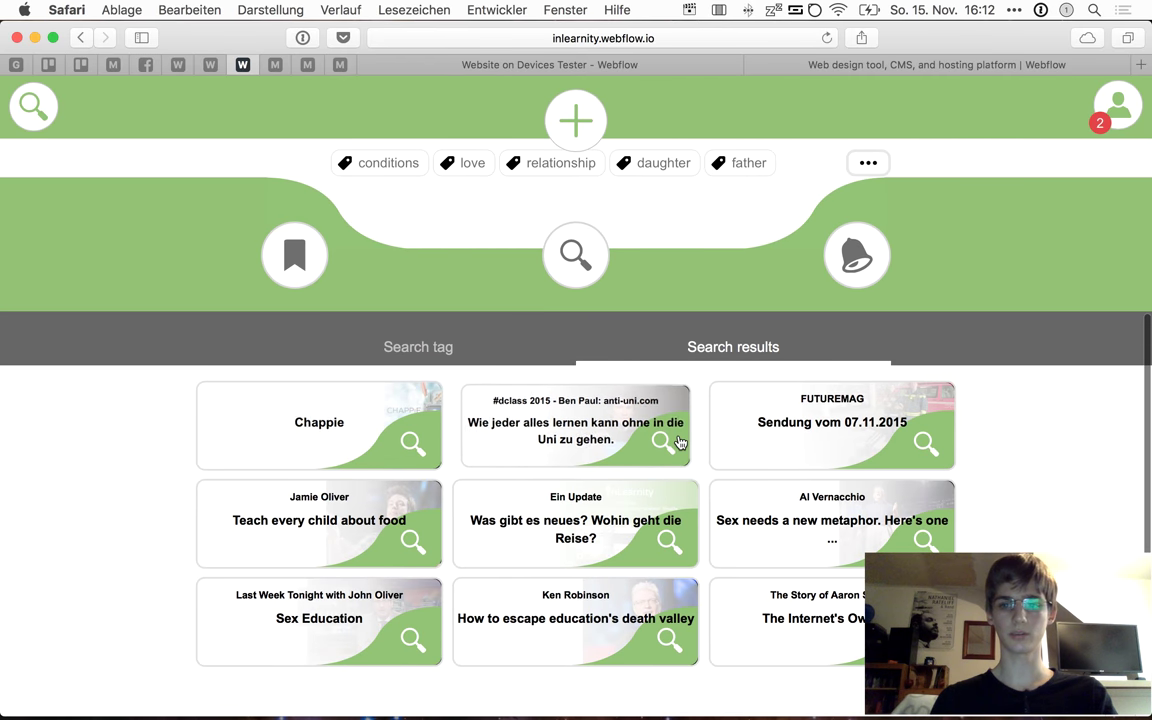
left_click(607, 424)
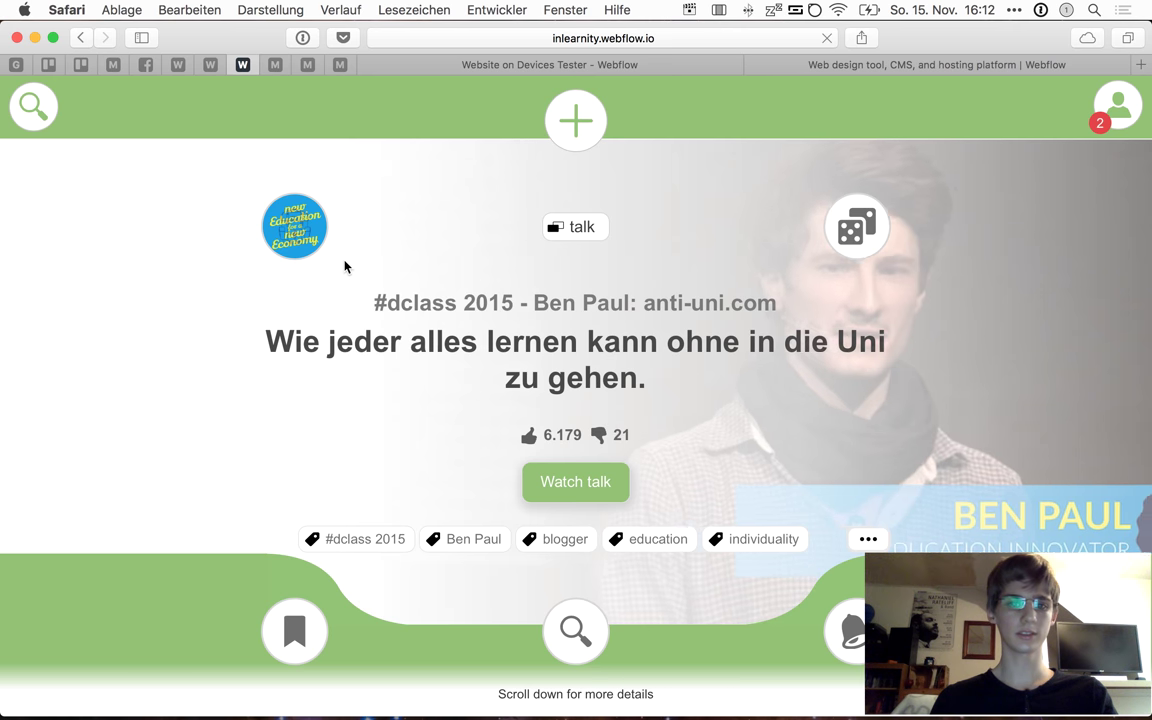
Look over the talk's header and open the tag with the speaker's name
scroll(340, 255, "down", 1)
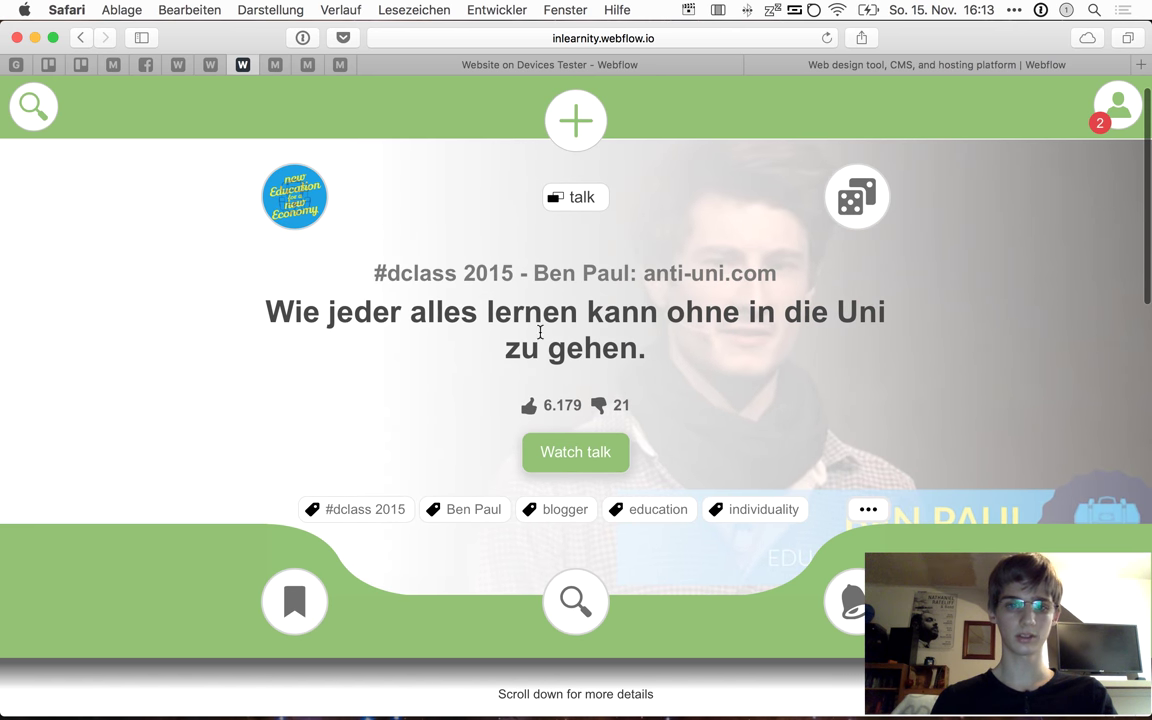
scroll(540, 331, "up", 1)
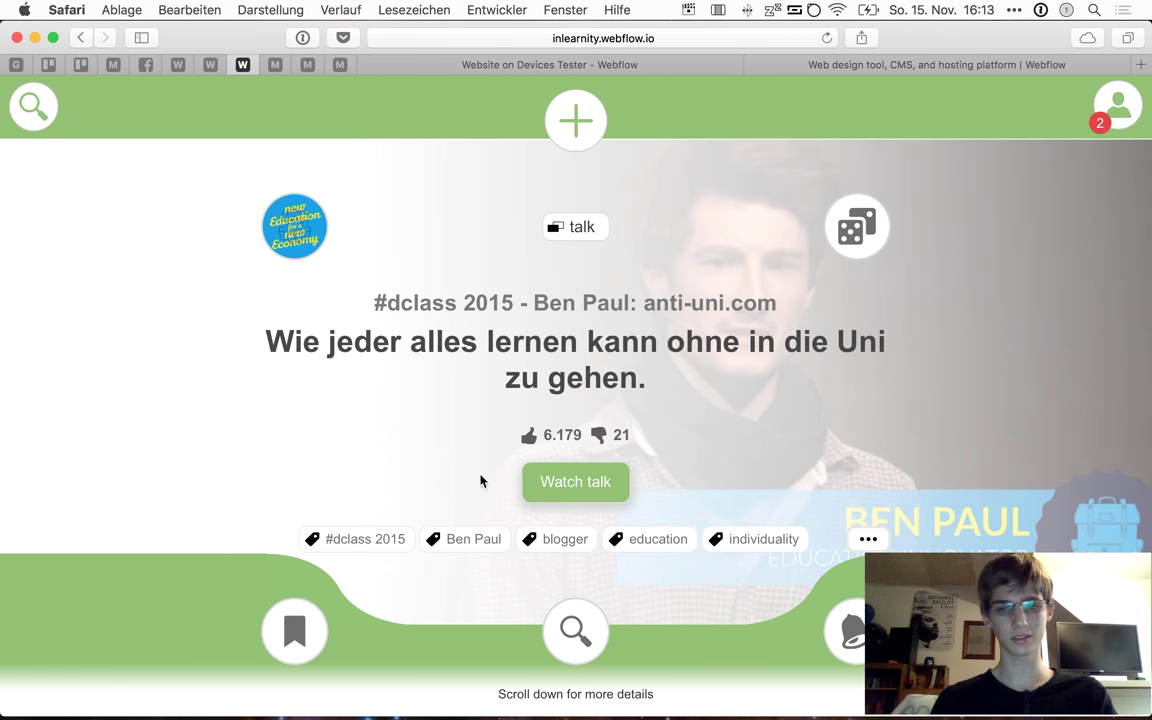
left_click(489, 543)
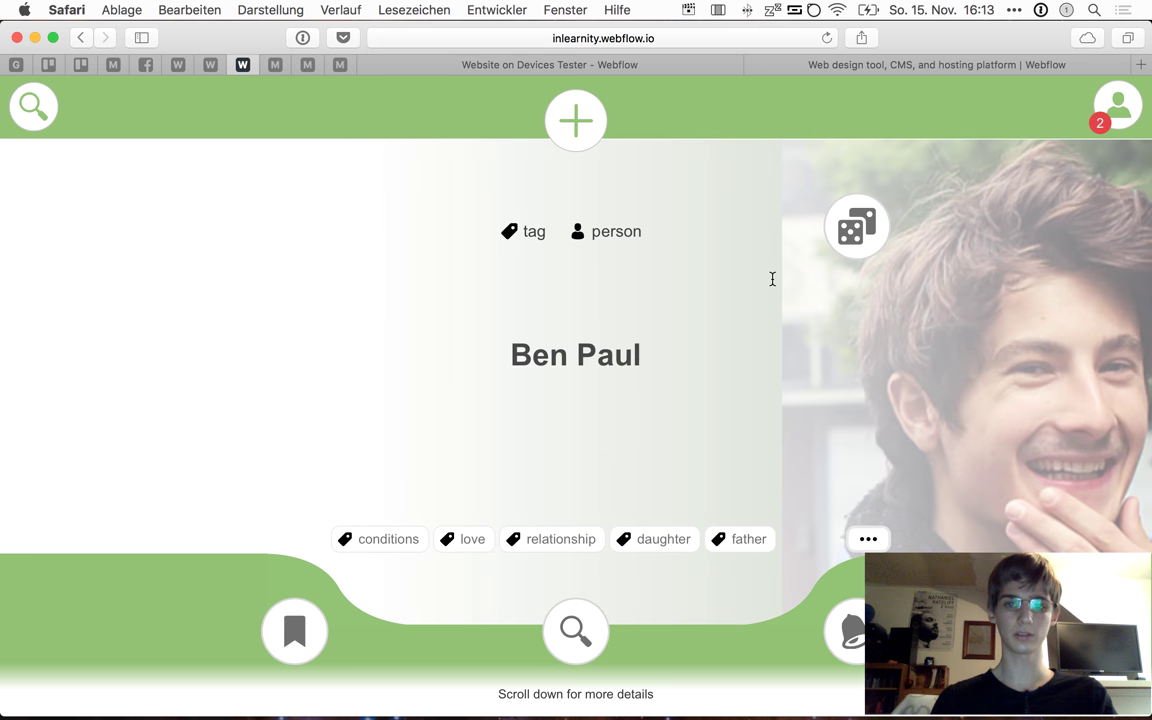
Show the search results for the speaker's tag and open the video "Das Thema Geld & eine kleine Geschichte :)"
scroll(772, 279, "down", 5)
left_click(760, 391)
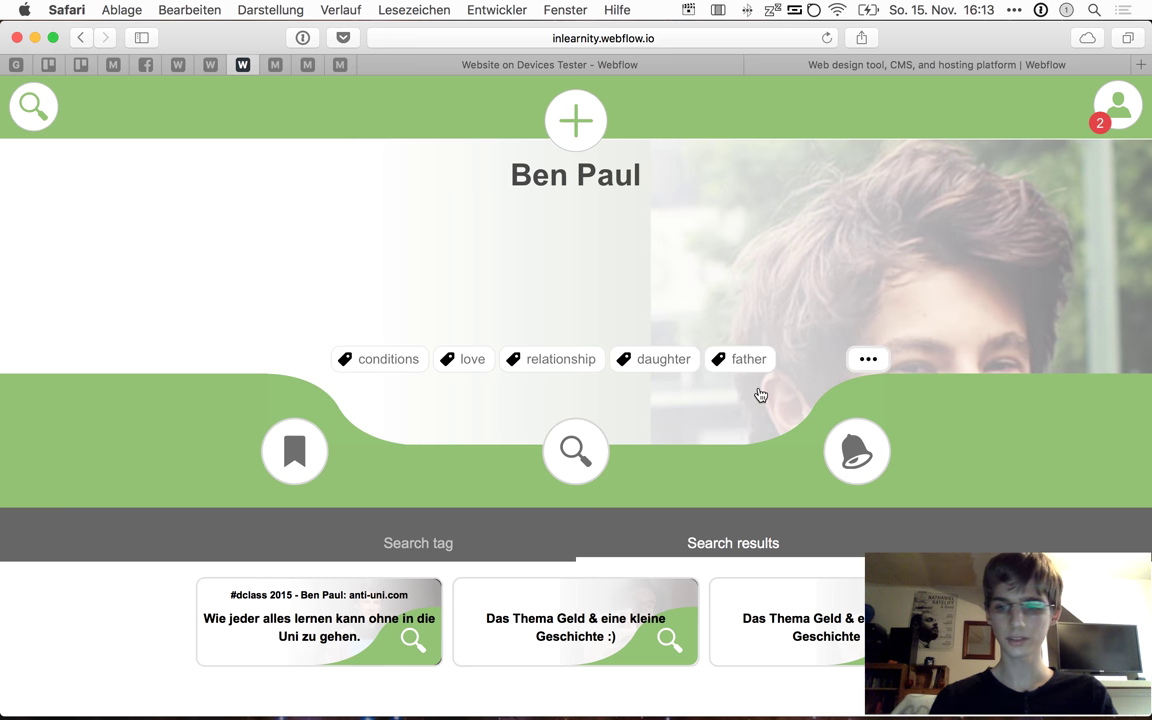
scroll(779, 300, "down", 2)
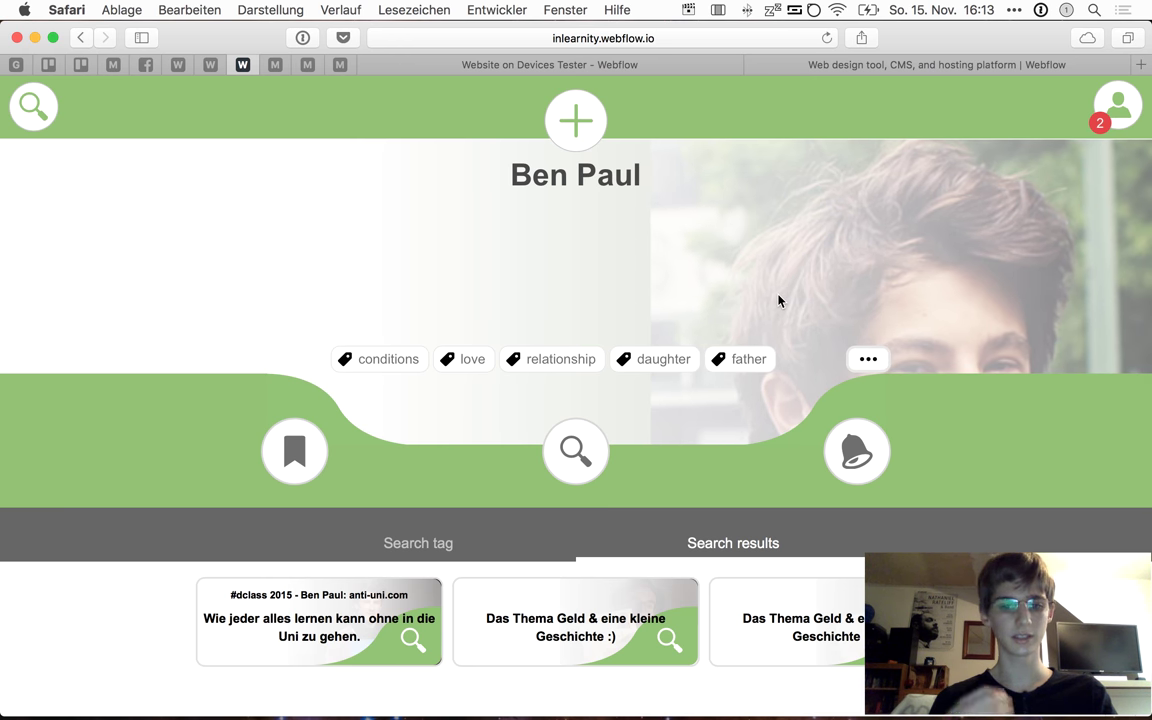
scroll(779, 300, "down", 2)
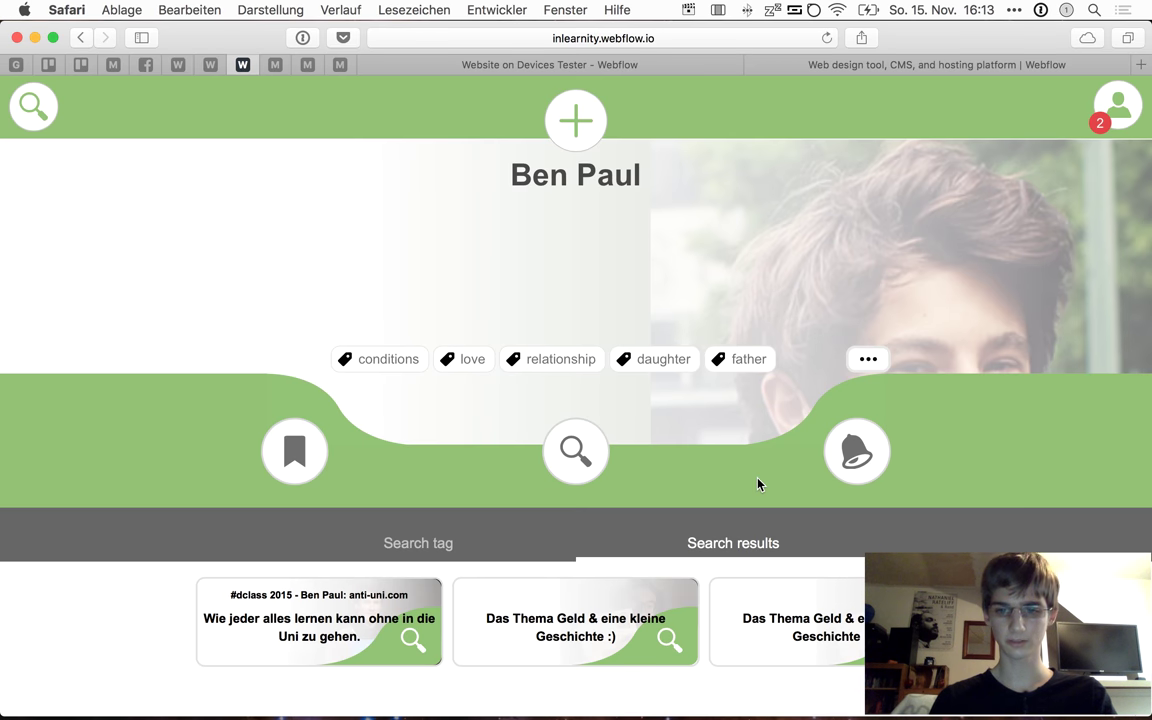
left_click(628, 611)
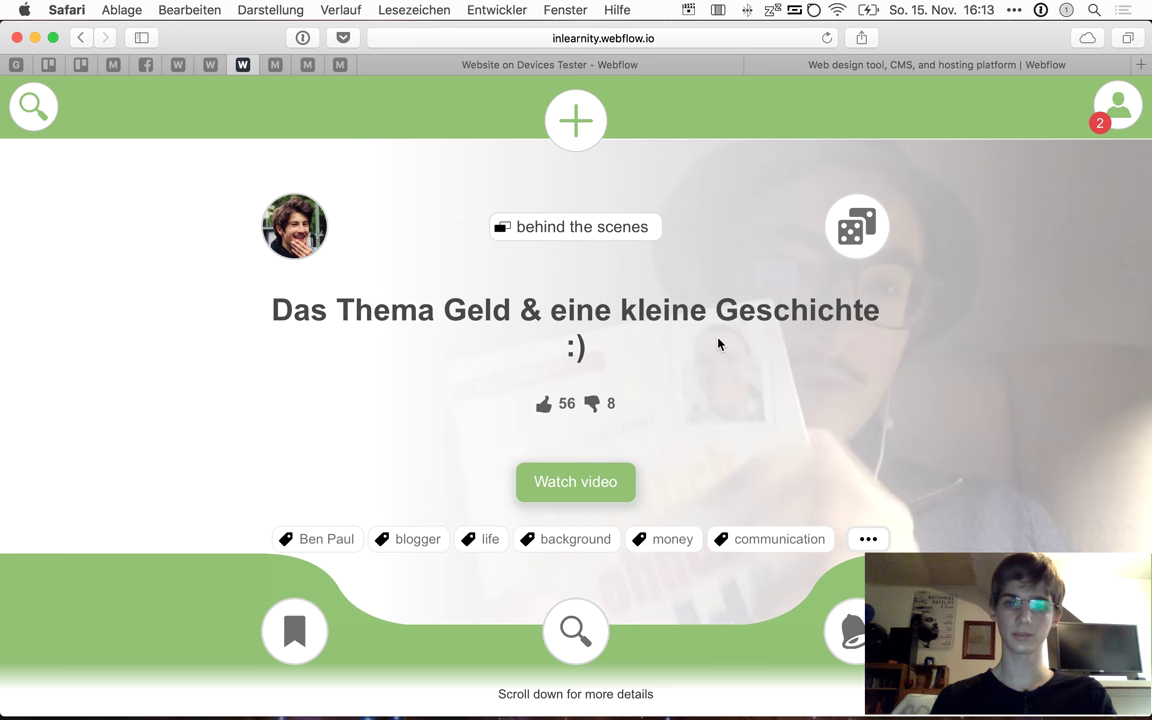
Examine the video's page, from its header and tags through the description to the search terms
scroll(718, 344, "down", 5)
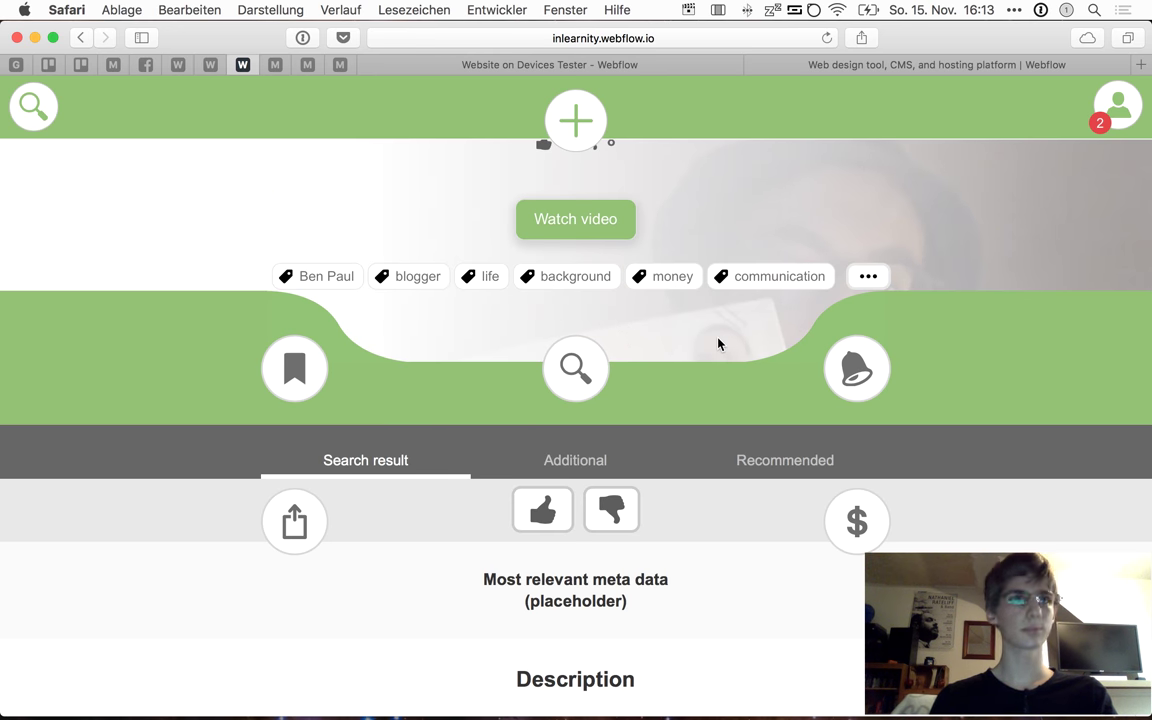
scroll(718, 344, "up", 5)
scroll(718, 344, "down", 8)
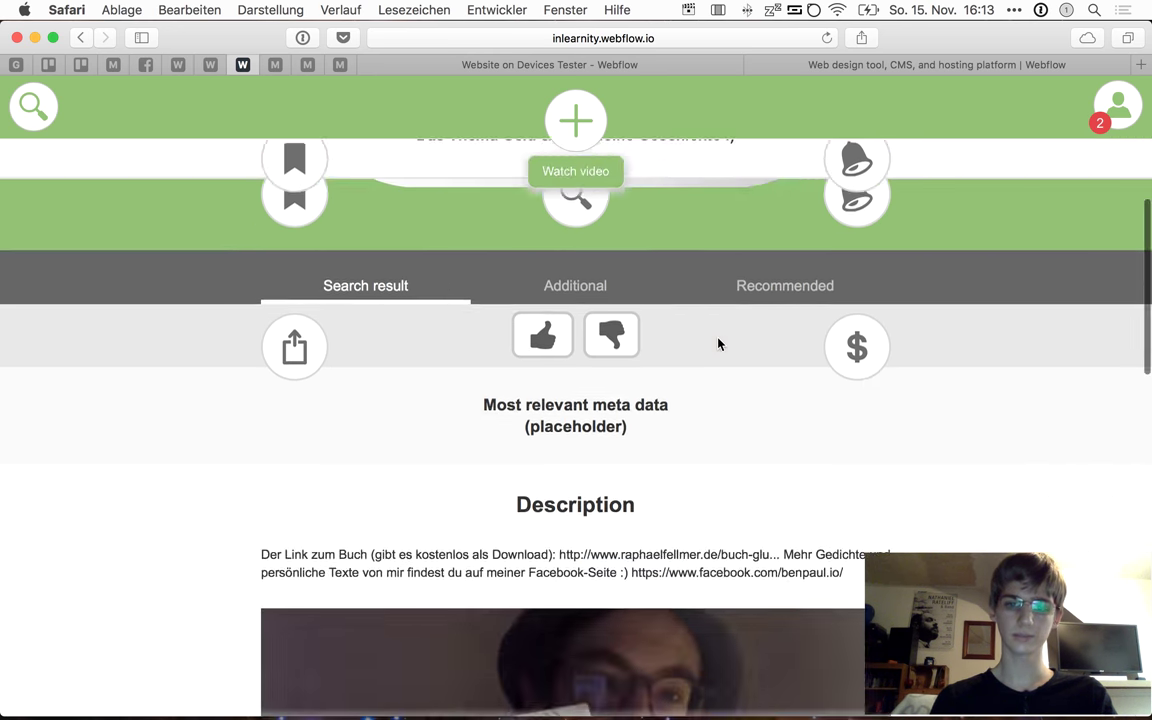
scroll(718, 344, "up", 8)
scroll(718, 344, "down", 4)
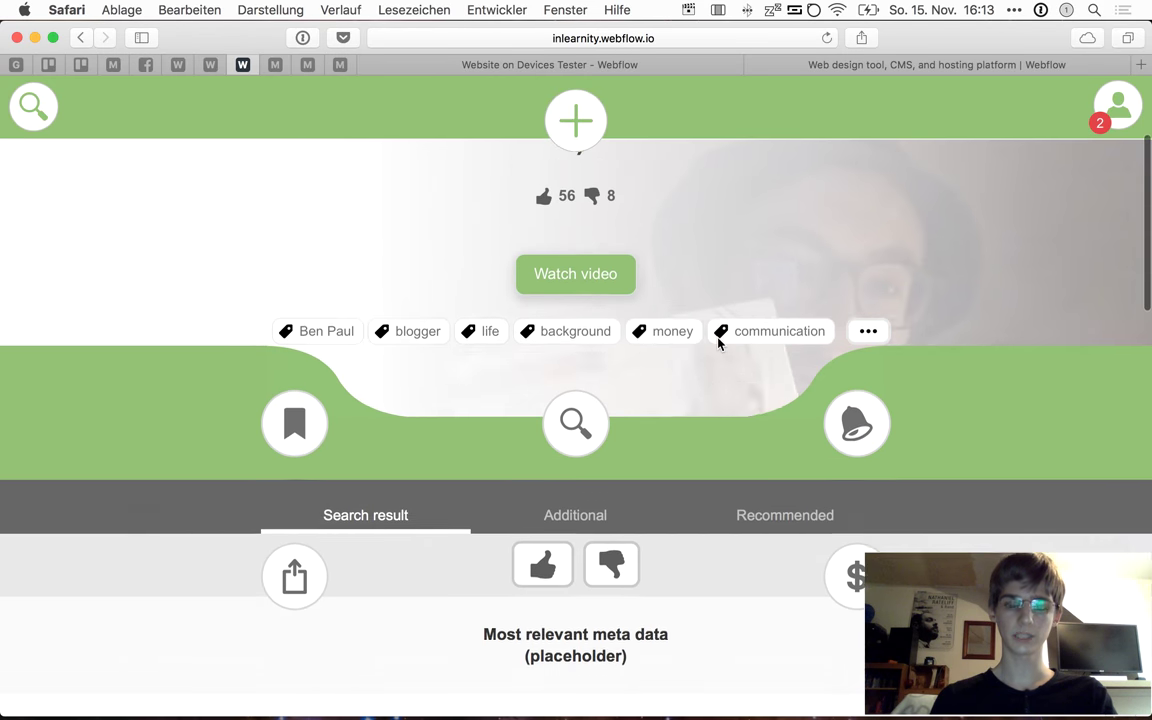
scroll(718, 343, "down", 8)
scroll(718, 344, "up", 10)
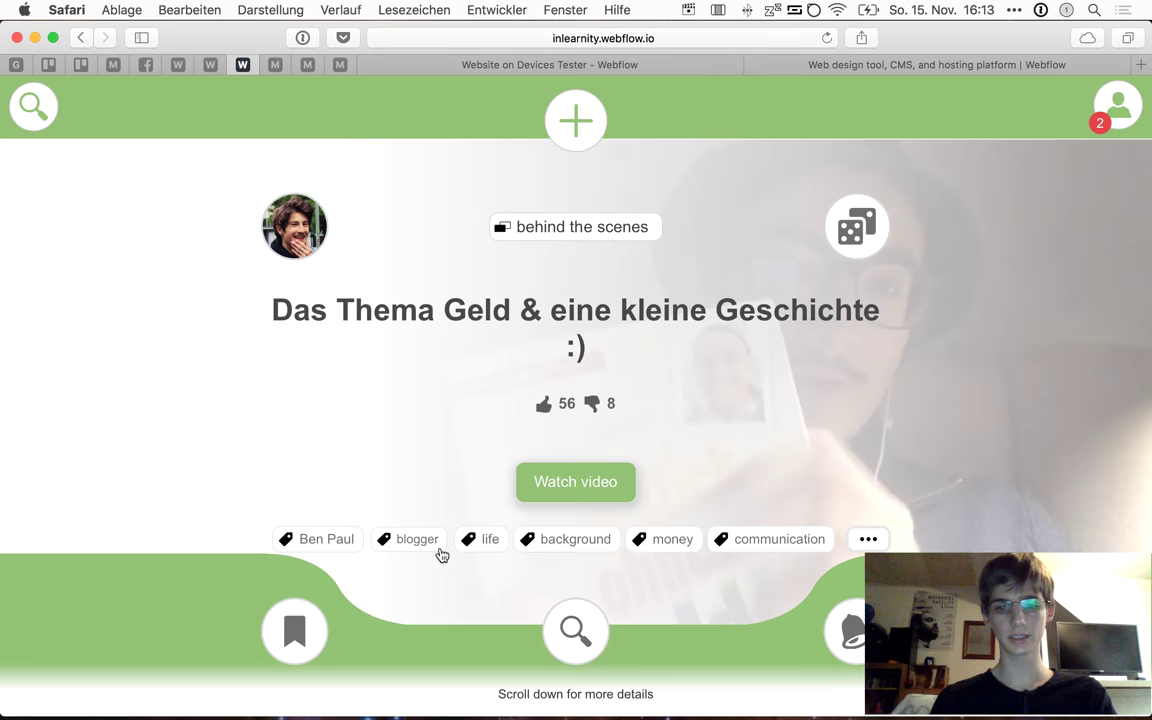
scroll(441, 555, "down", 2)
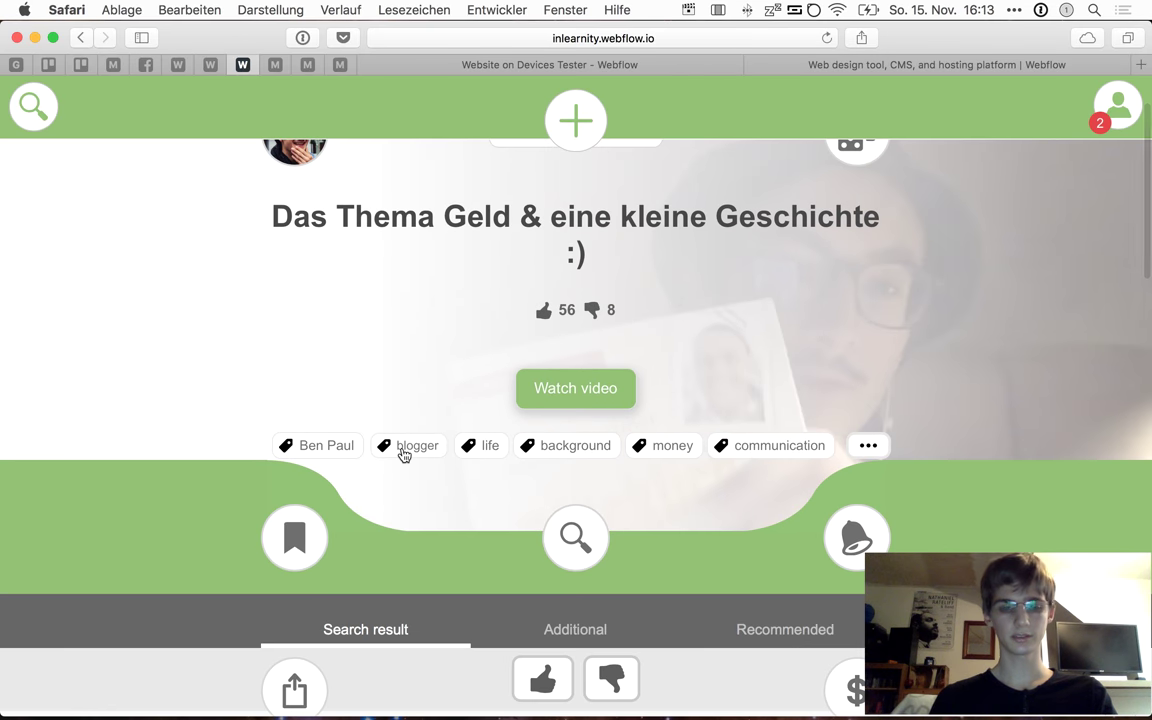
scroll(404, 455, "down", 10)
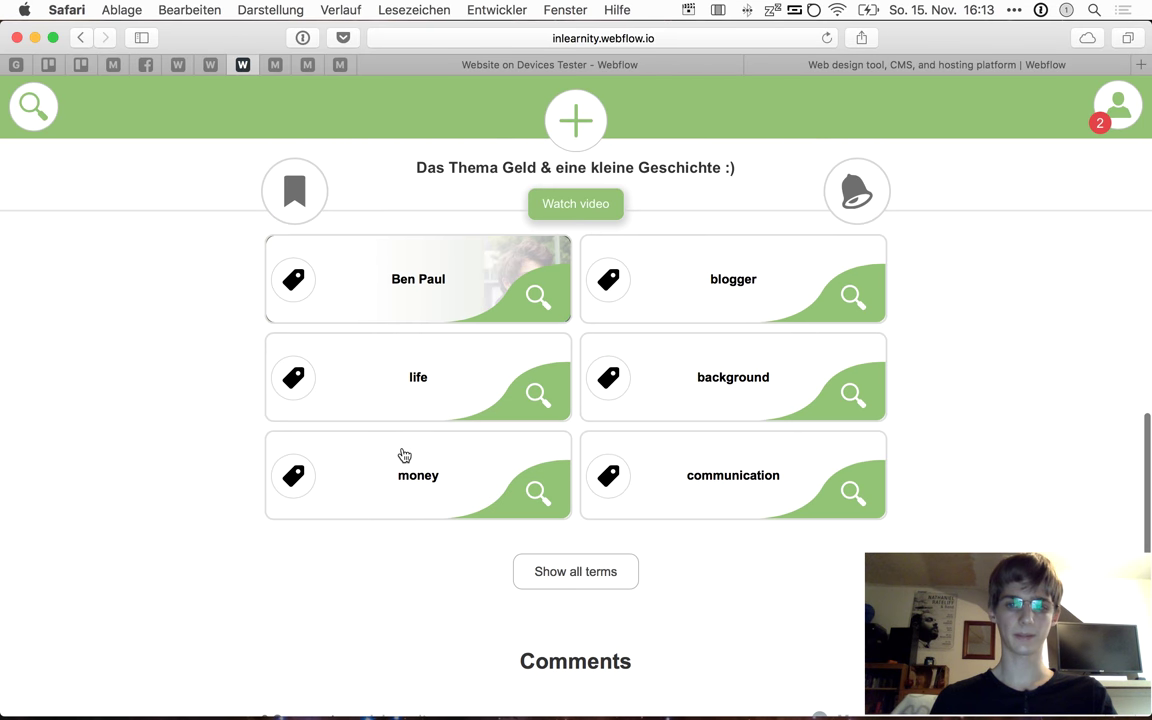
Open the site's search sidebar and expand its list to show all terms
left_click(35, 113)
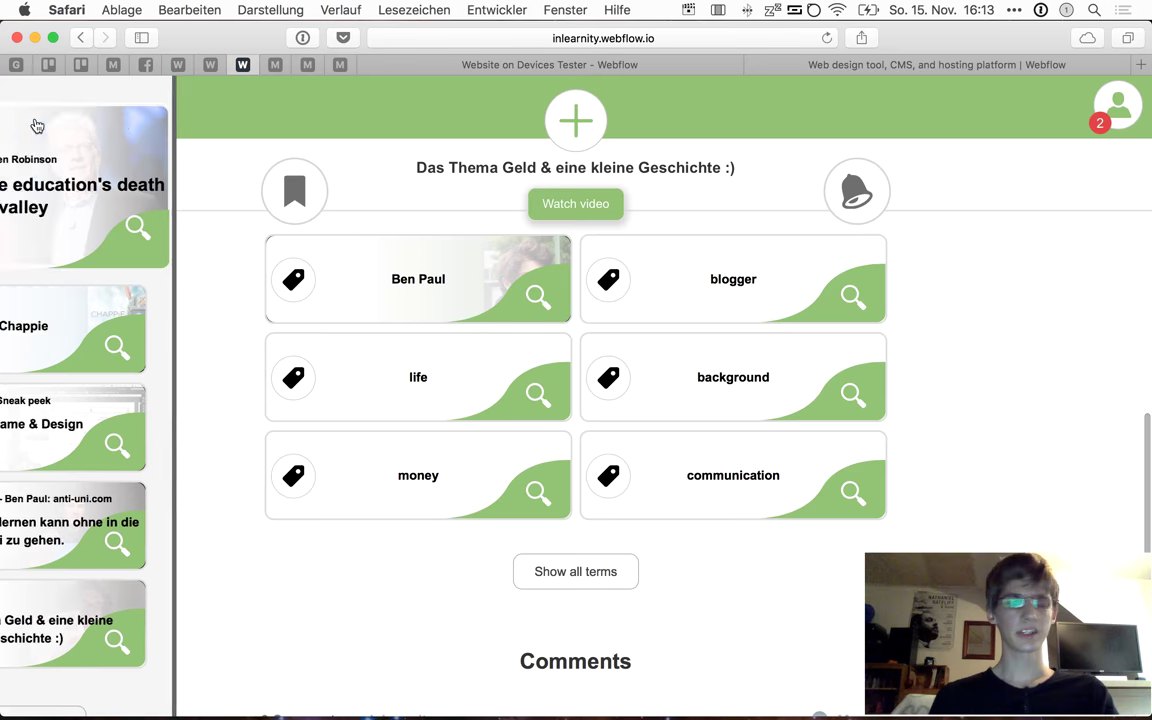
scroll(75, 265, "down", 2)
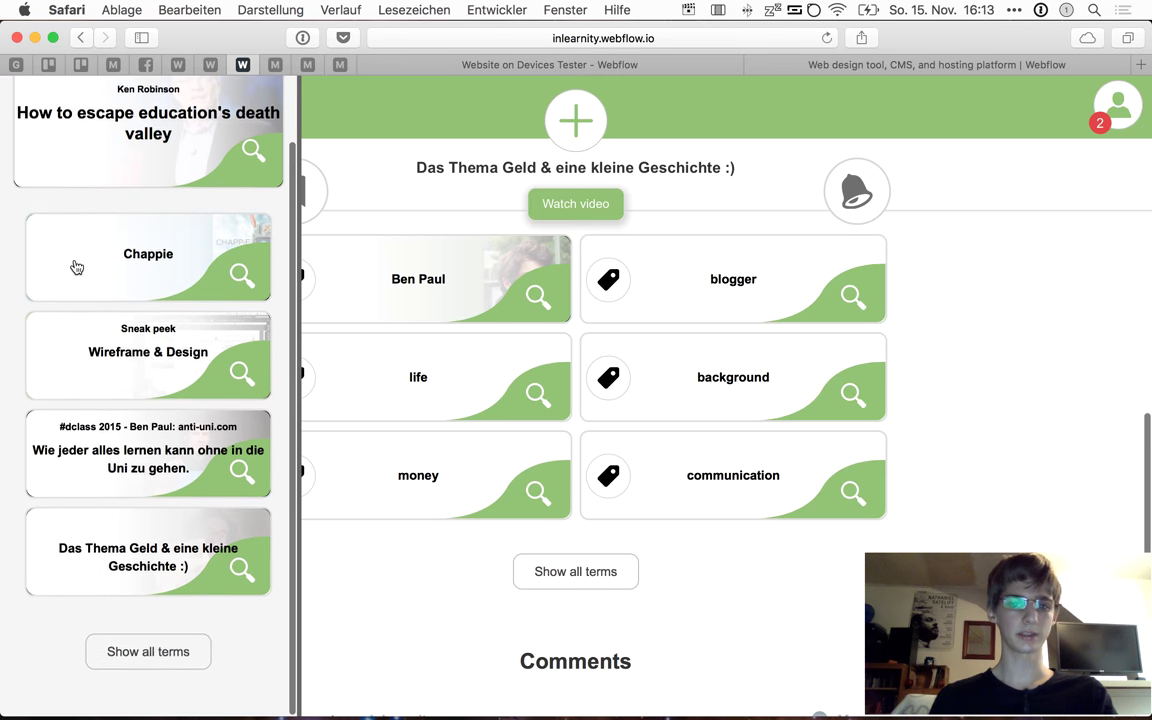
left_click(108, 653)
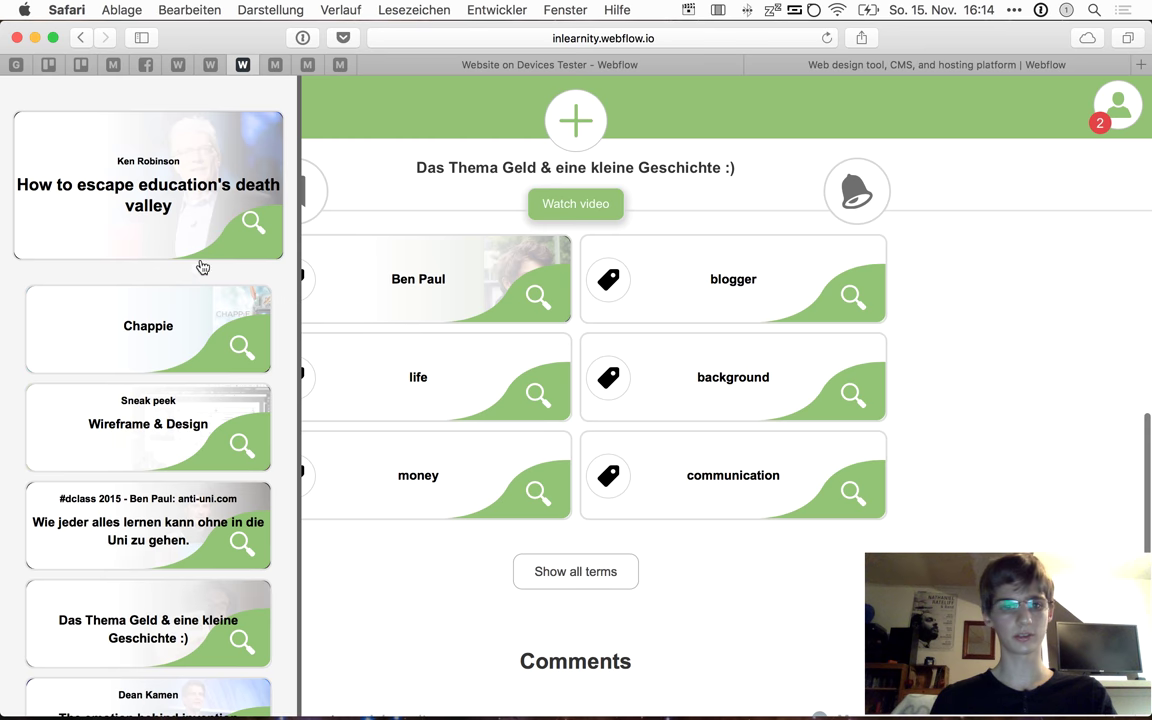
Open the movie result "Chappie" from the search sidebar's expanded list
scroll(200, 272, "down", 2)
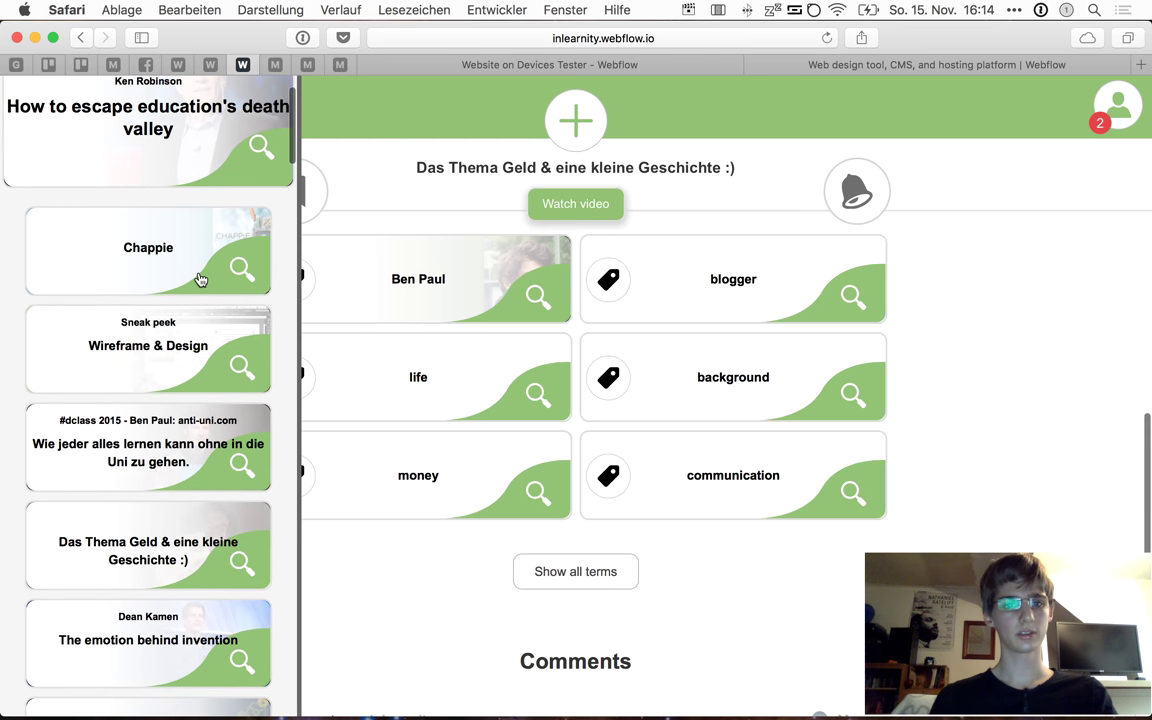
scroll(226, 222, "down", 3)
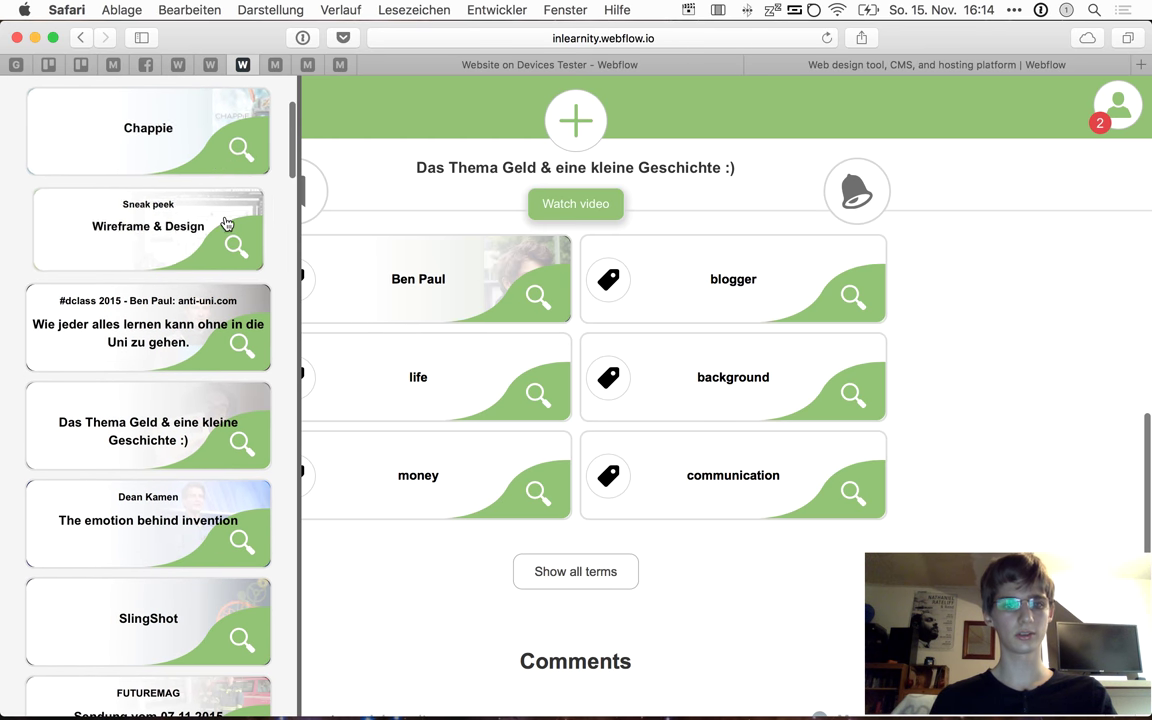
left_click(230, 118)
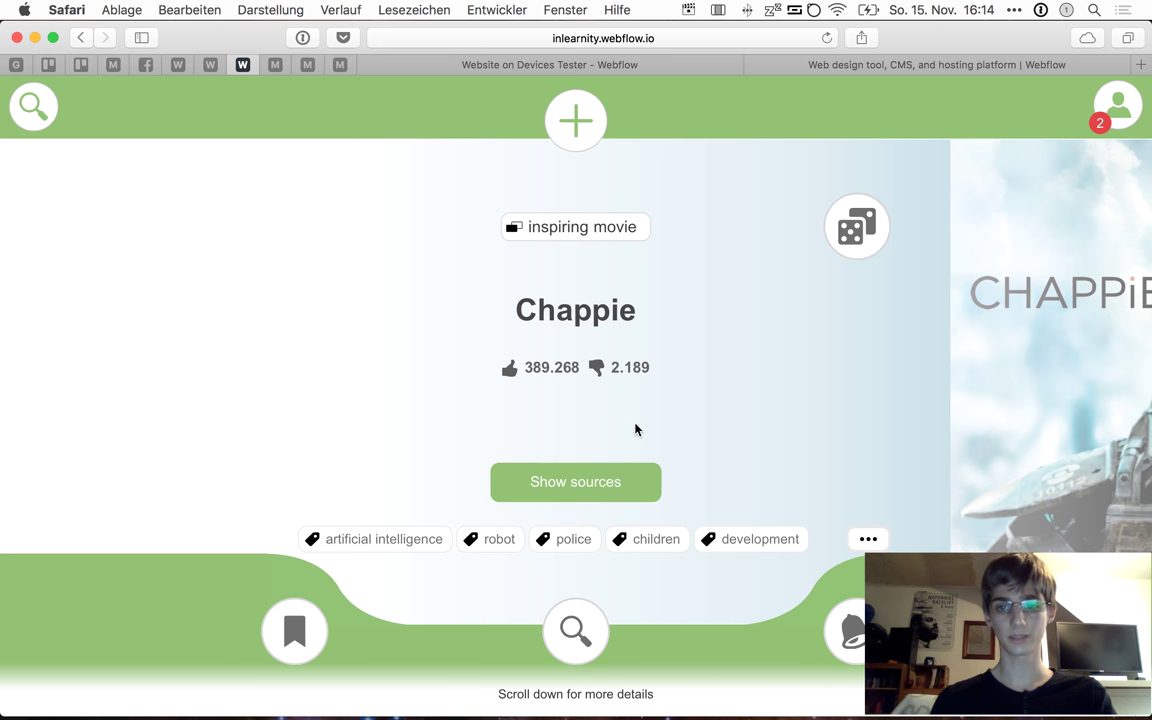
Examine the "Chappie" page, from its header and tags through the trailer to the search terms
scroll(694, 368, "down", 3)
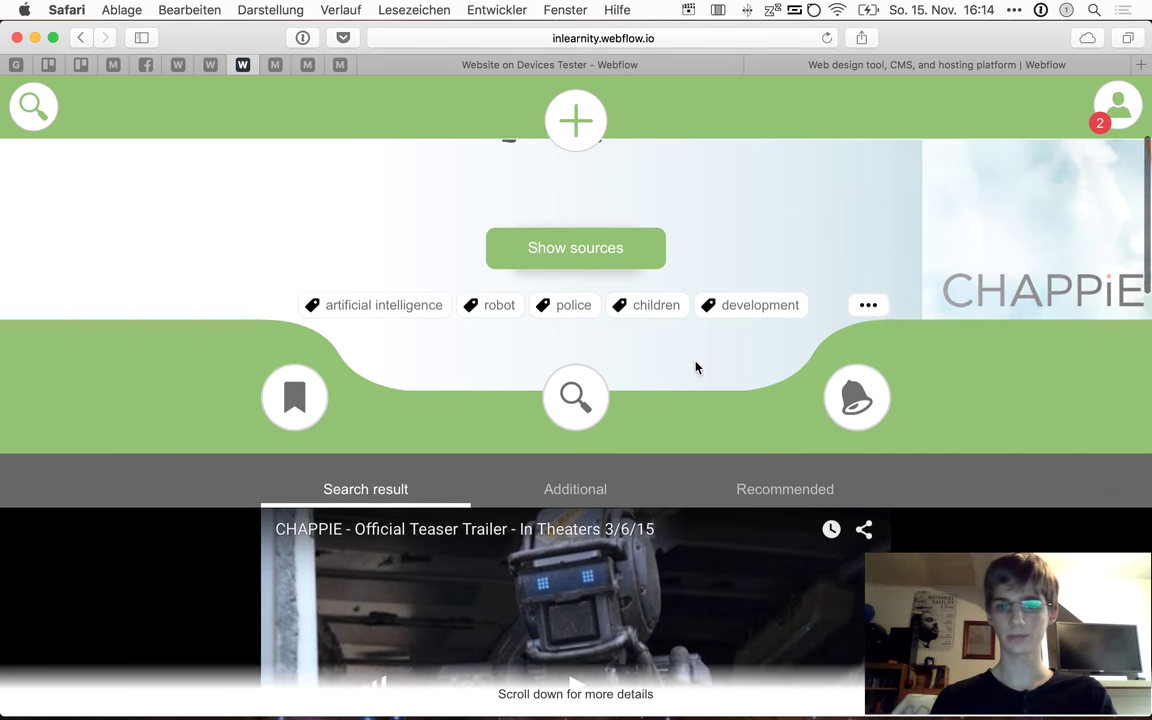
scroll(694, 368, "up", 3)
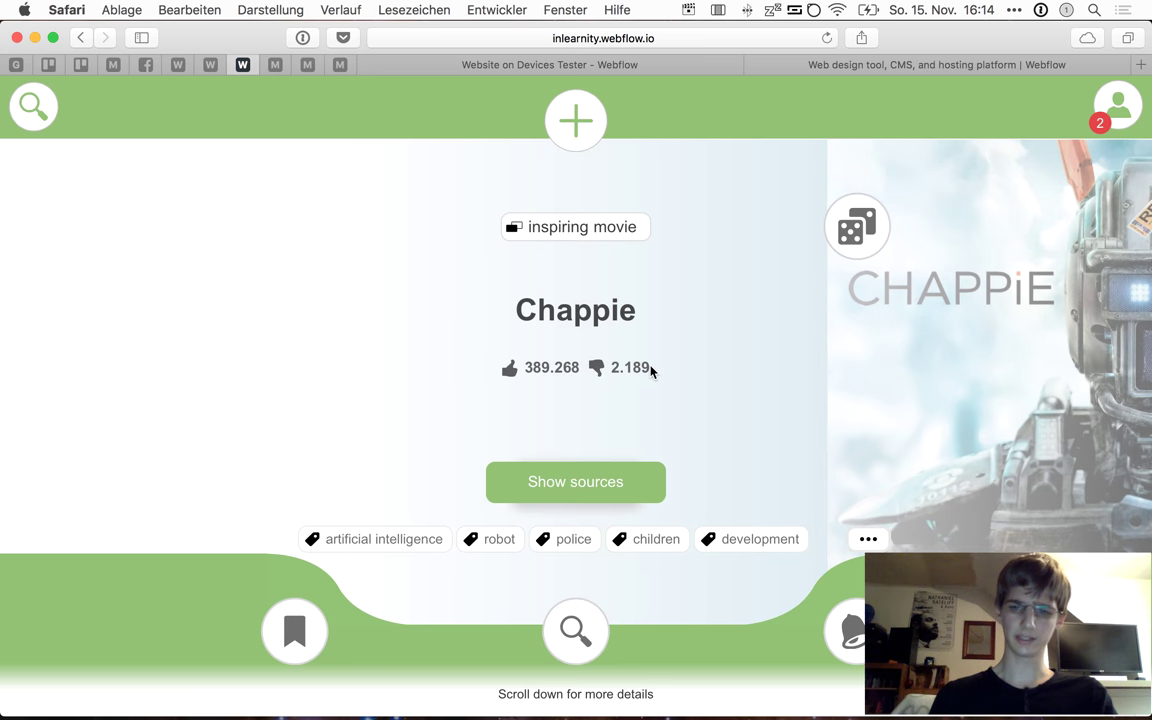
scroll(650, 370, "down", 10)
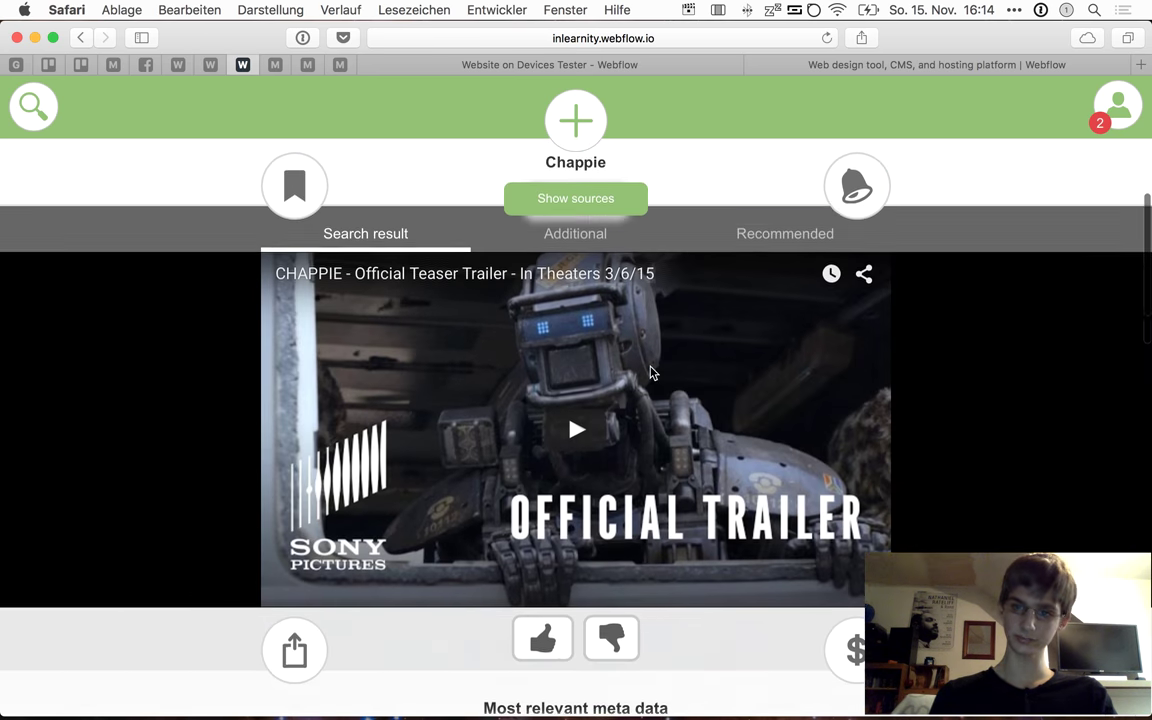
scroll(650, 373, "down", 5)
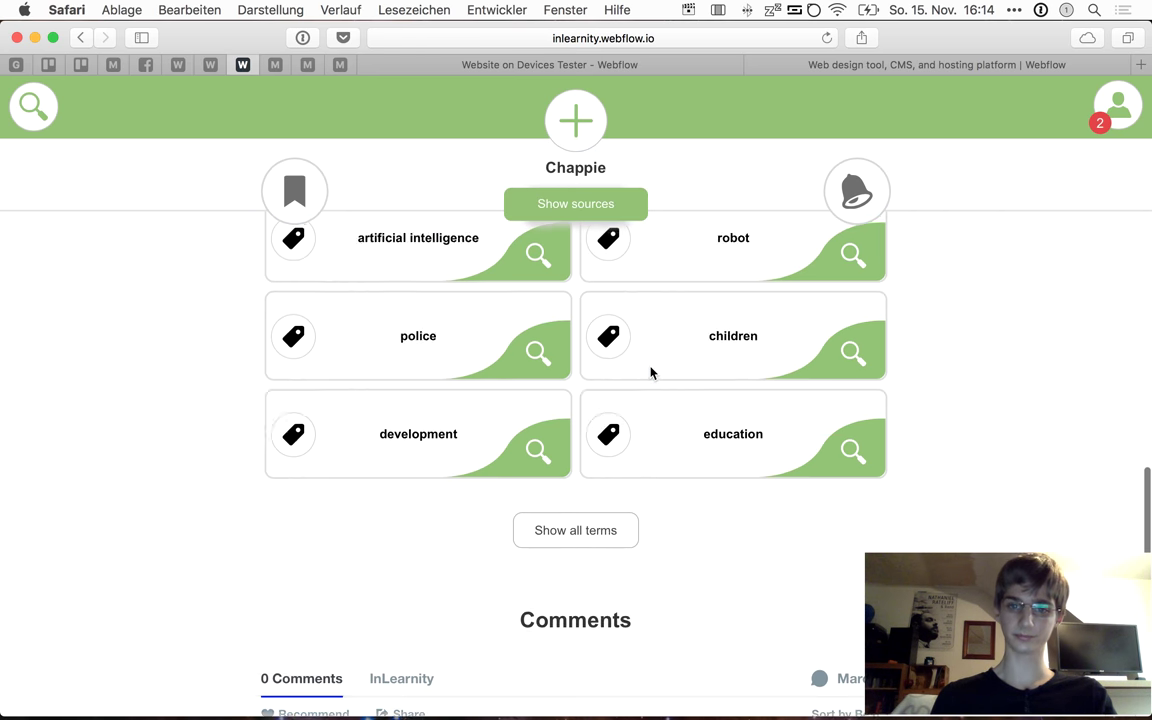
scroll(650, 373, "up", 5)
scroll(650, 373, "down", 5)
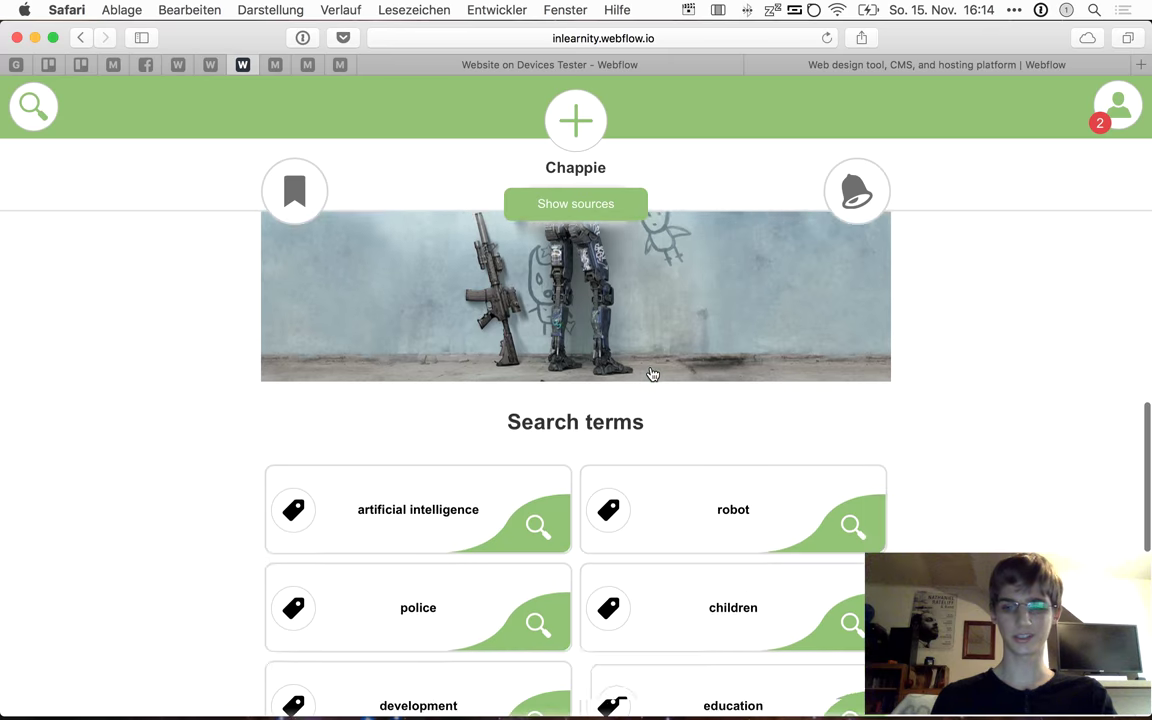
scroll(650, 373, "up", 15)
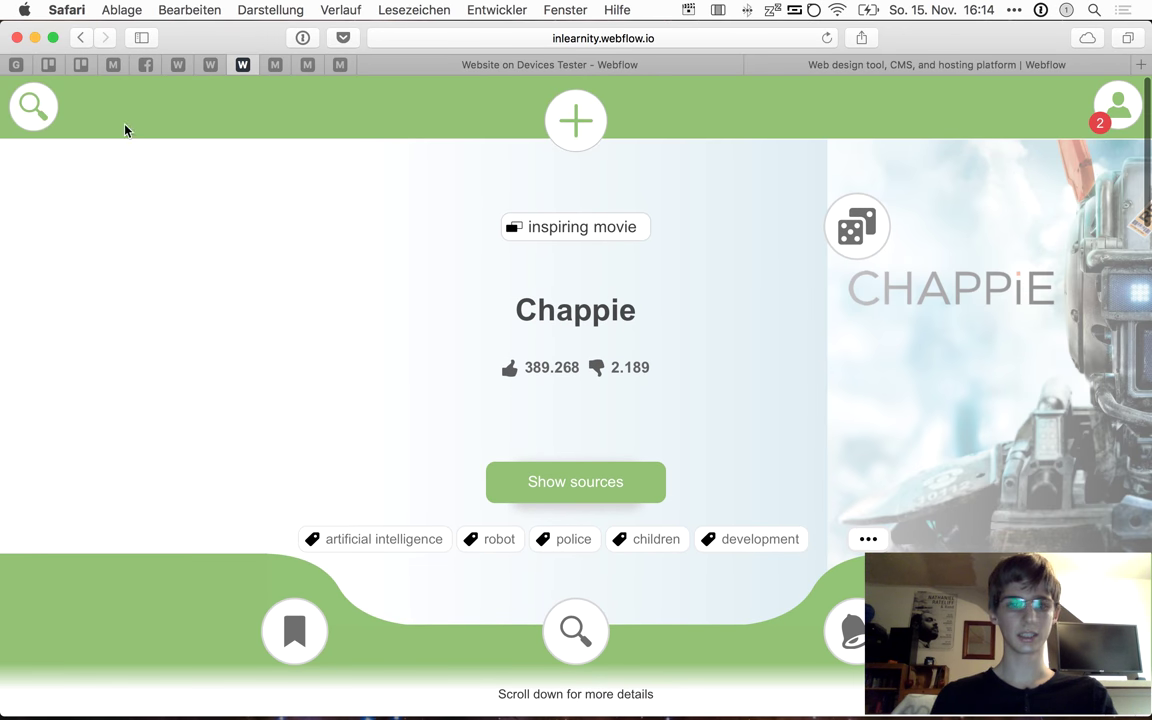
Expand the search sidebar's full list and open "Die Inseln Jeju und Wando" in a new browser tab, switching to it
left_click(33, 125)
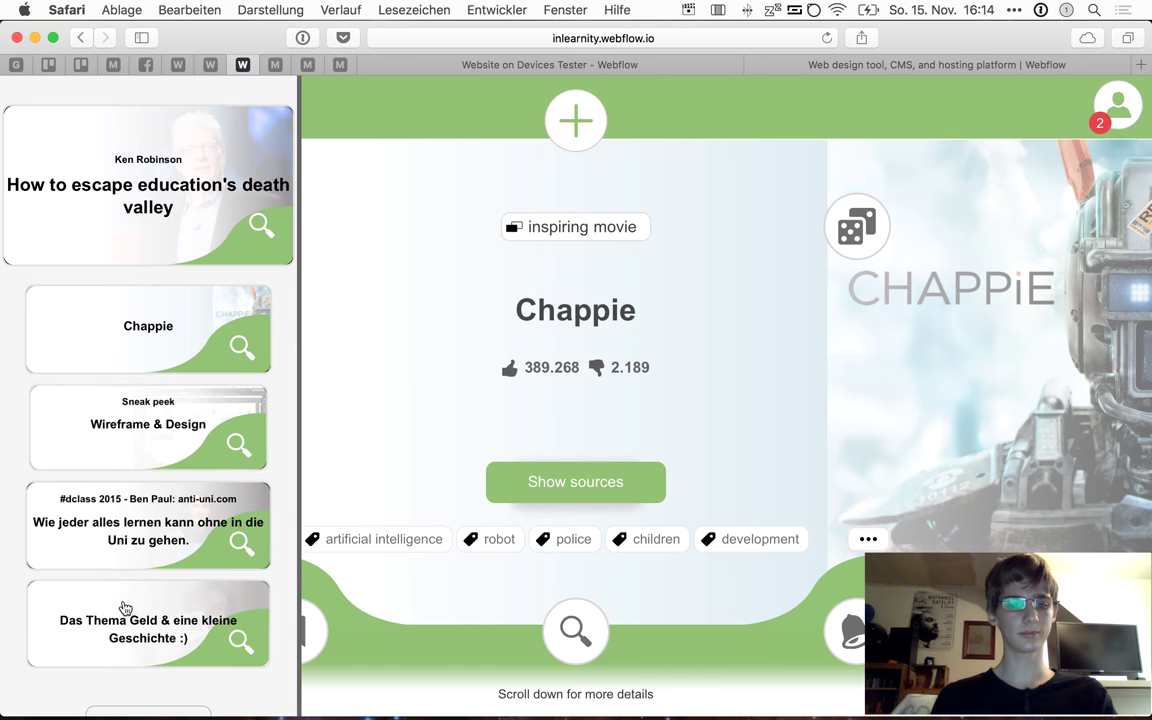
scroll(125, 608, "down", 2)
scroll(77, 329, "down", 4)
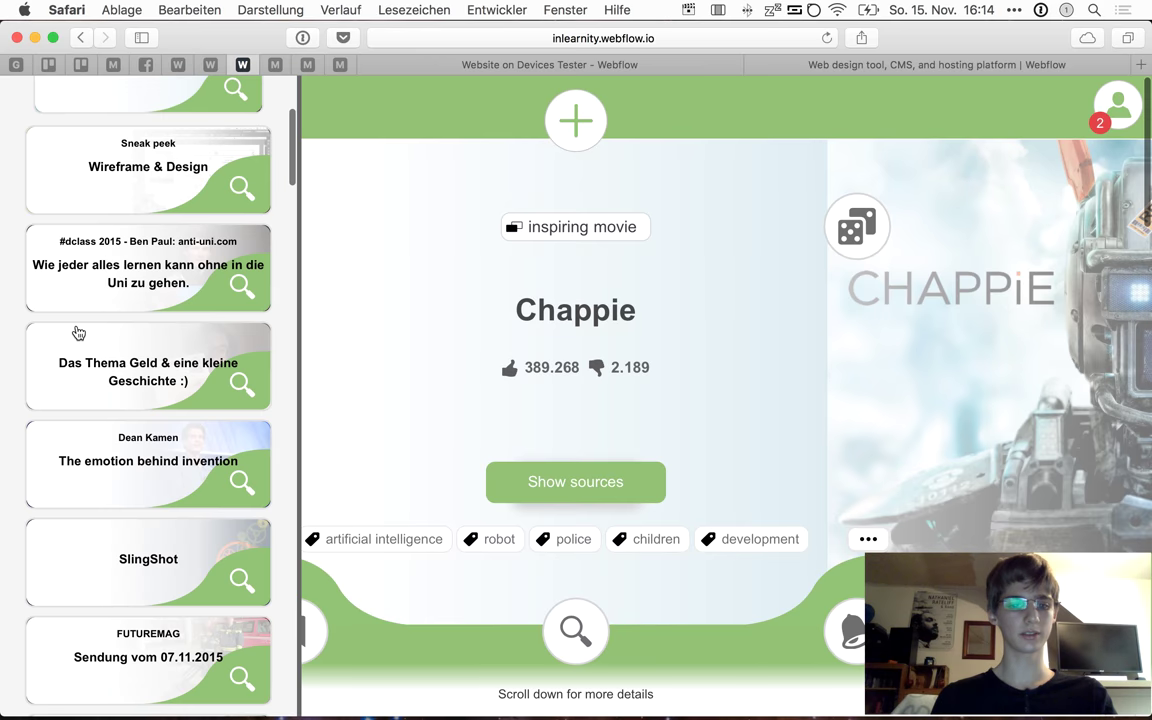
scroll(122, 258, "down", 5)
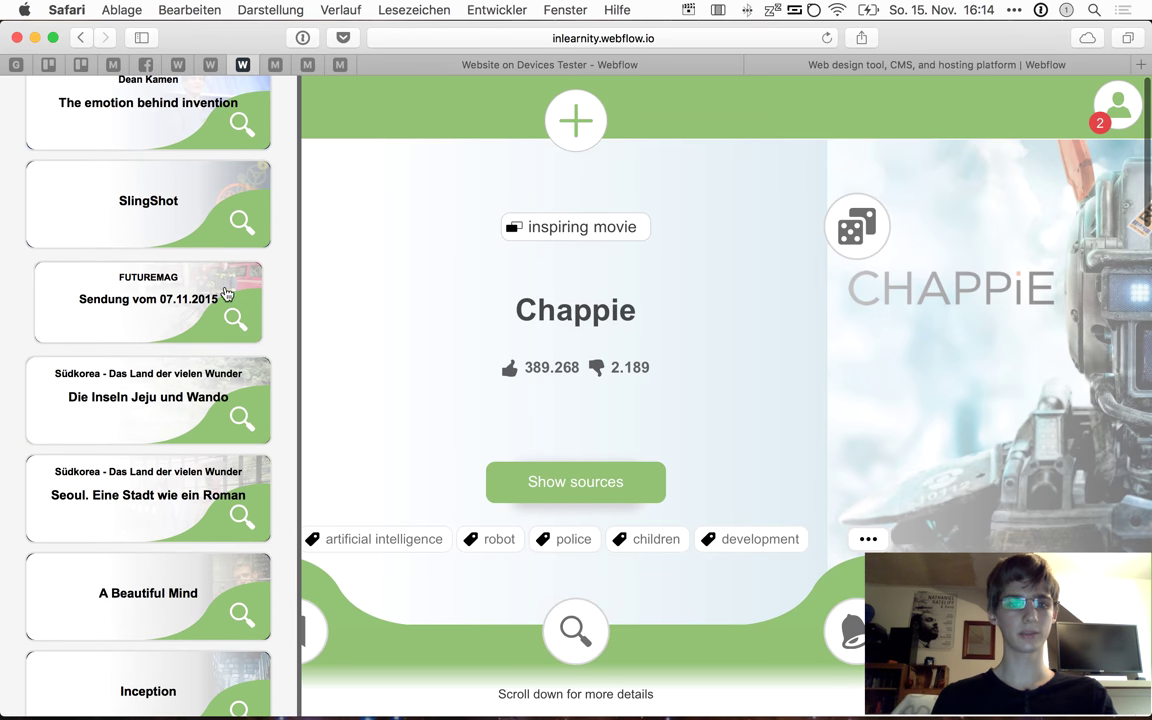
scroll(200, 300, "down", 1)
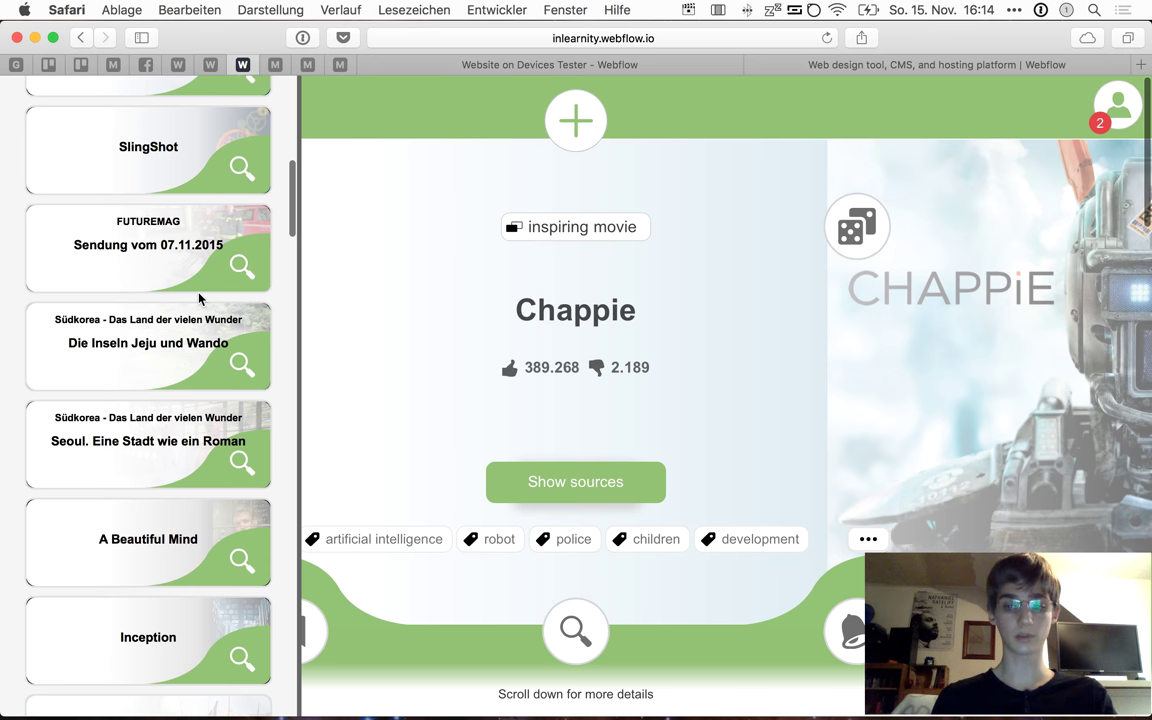
scroll(170, 290, "down", 2)
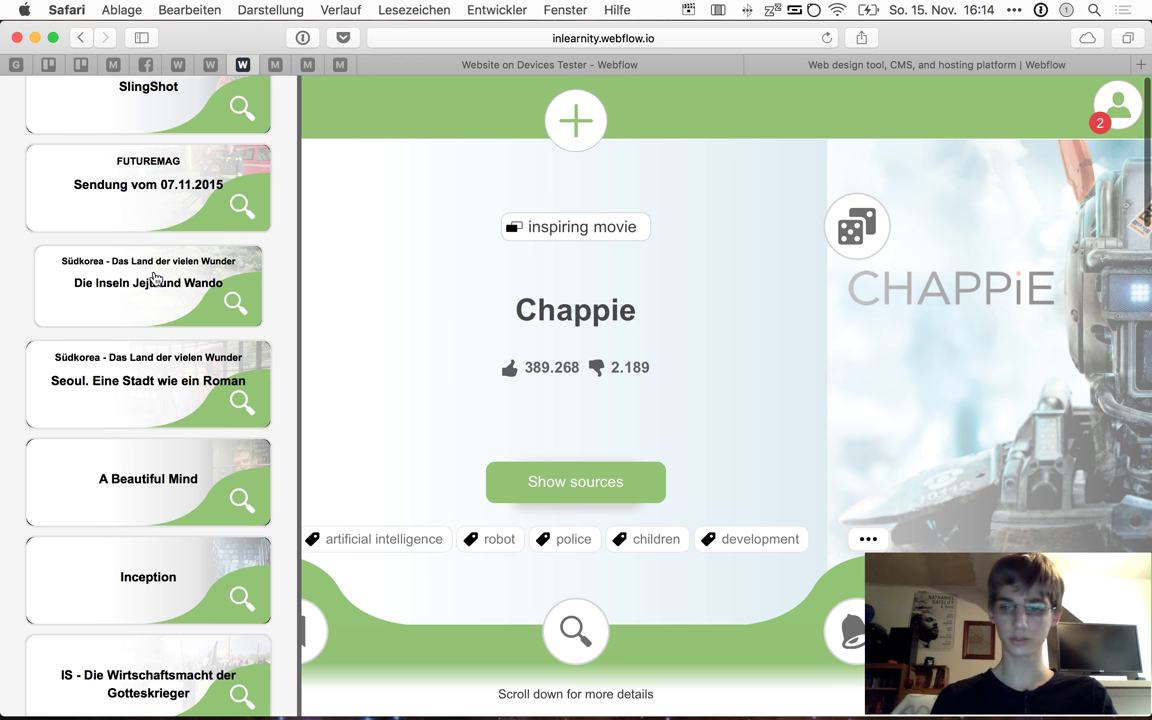
right_click(98, 272)
left_click(135, 281)
left_click(496, 62)
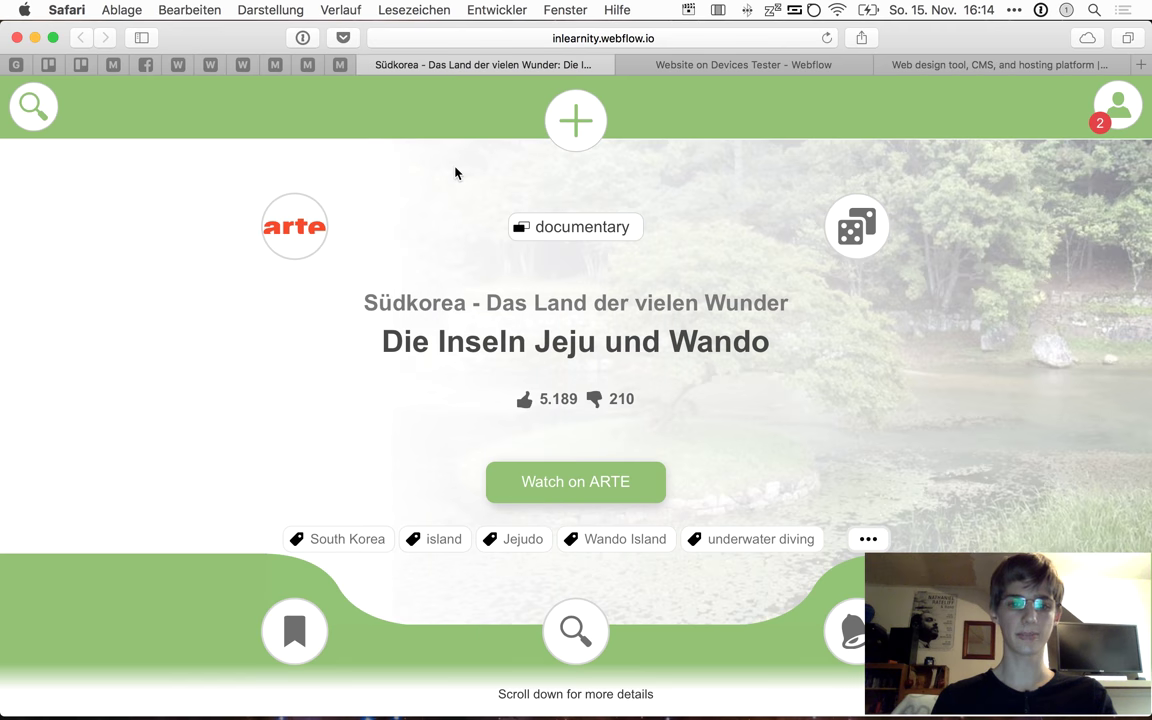
Look over the documentary's page down to its search terms and open the ARTE tag
scroll(455, 177, "down", 3)
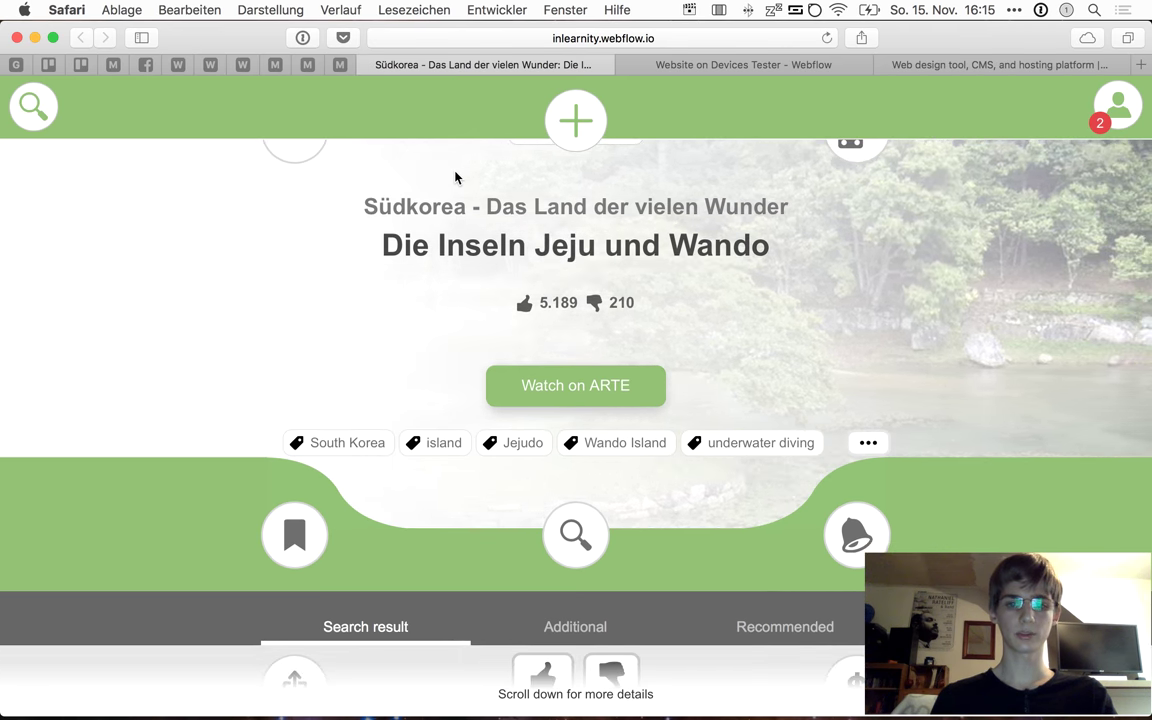
scroll(594, 270, "up", 3)
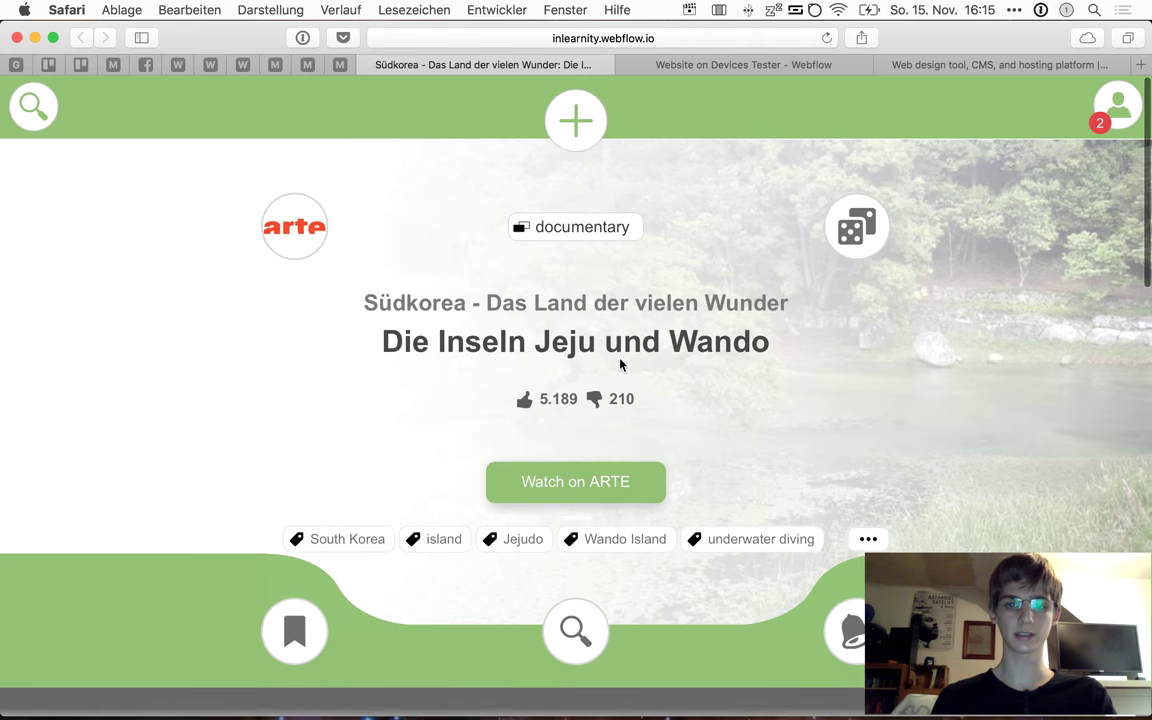
scroll(620, 366, "down", 8)
scroll(620, 366, "down", 10)
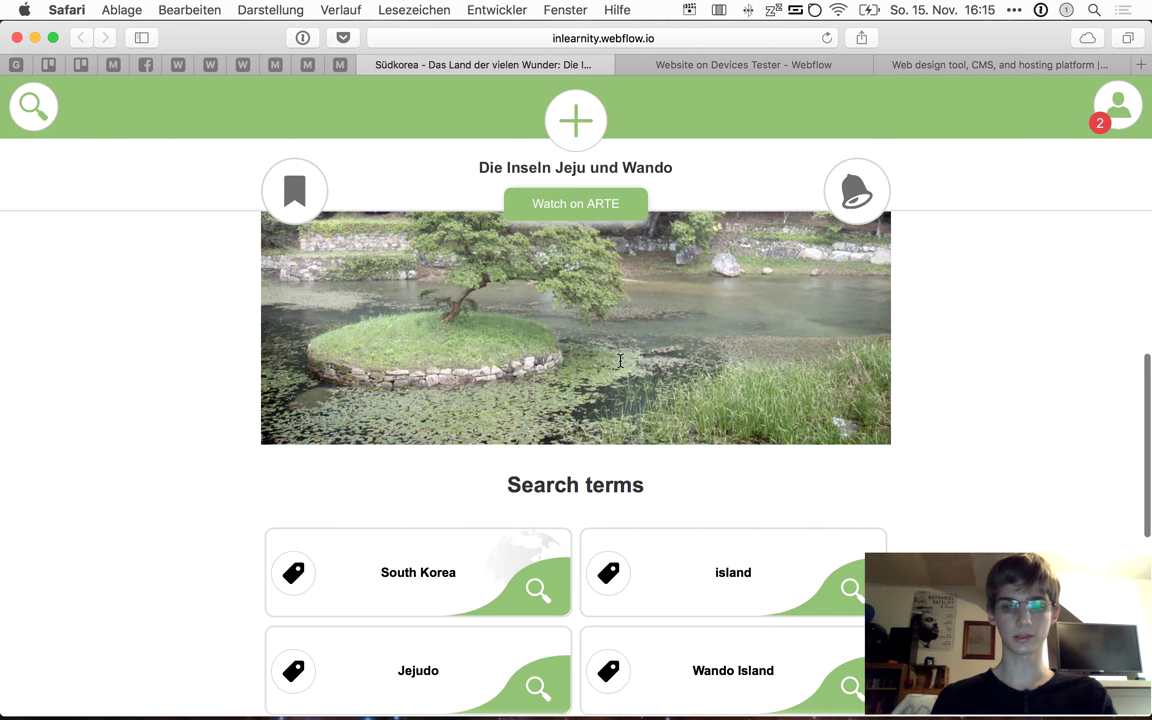
scroll(620, 366, "down", 2)
scroll(620, 366, "up", 4)
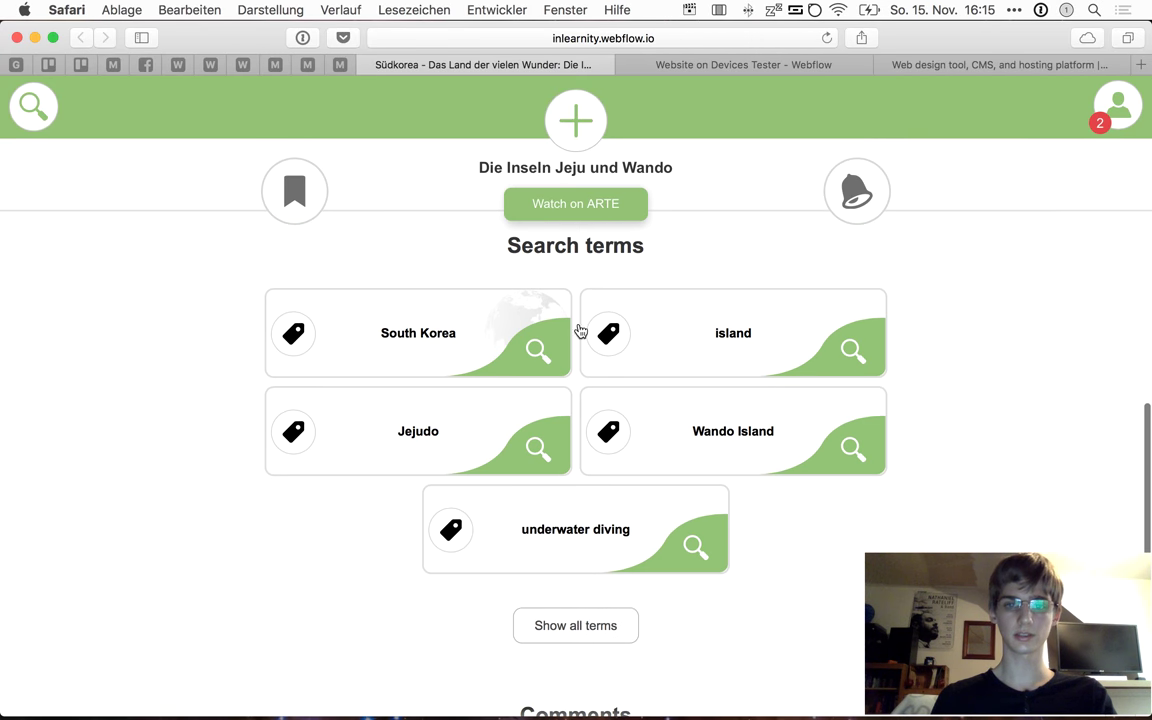
scroll(578, 328, "up", 15)
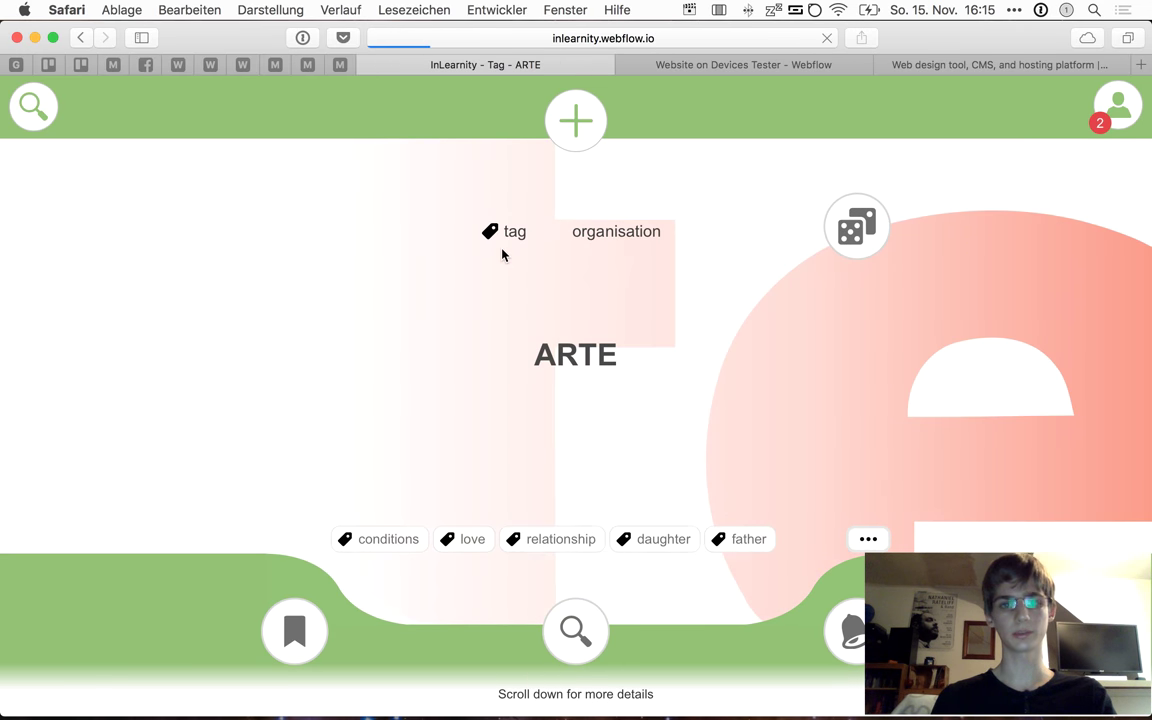
Show the search results for the ARTE tag and open "TEDStories: Larry Lessig"
scroll(626, 278, "down", 4)
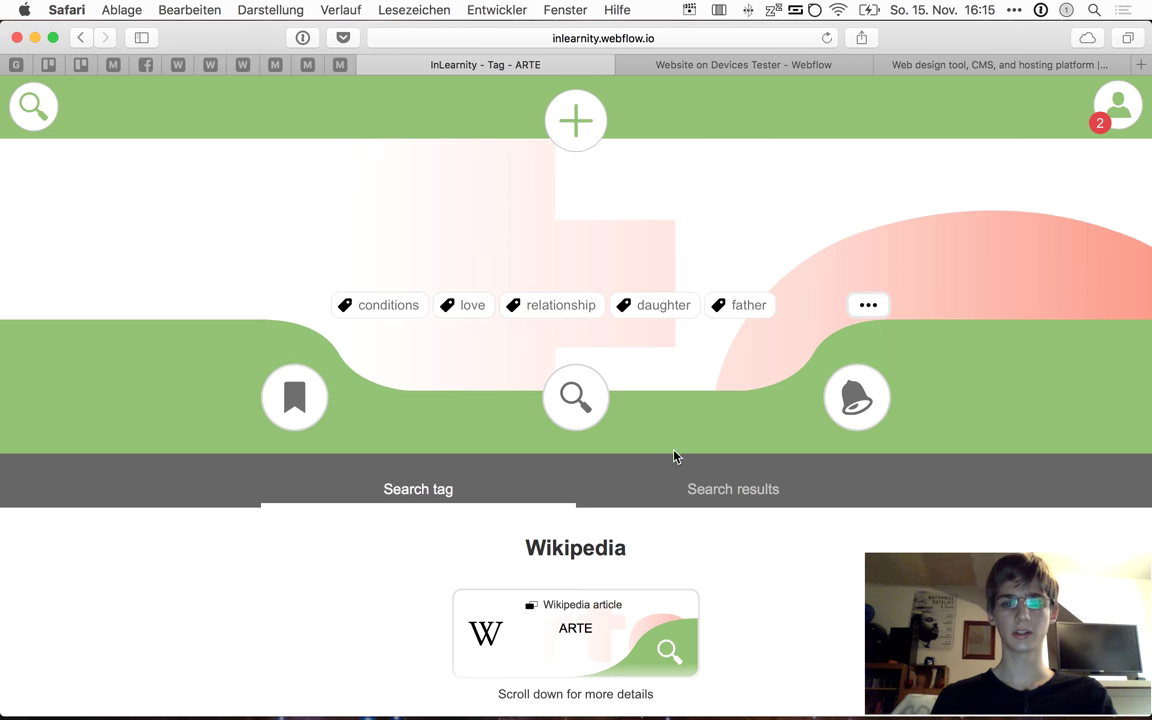
scroll(673, 456, "down", 1)
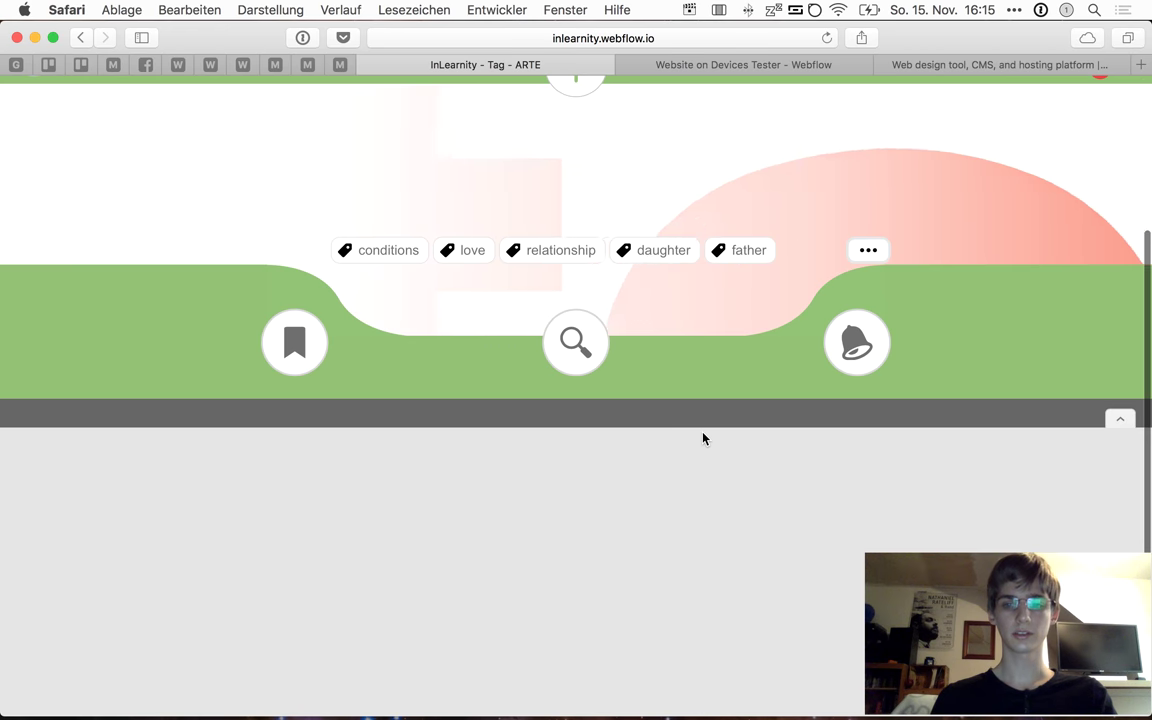
scroll(712, 620, "down", 6)
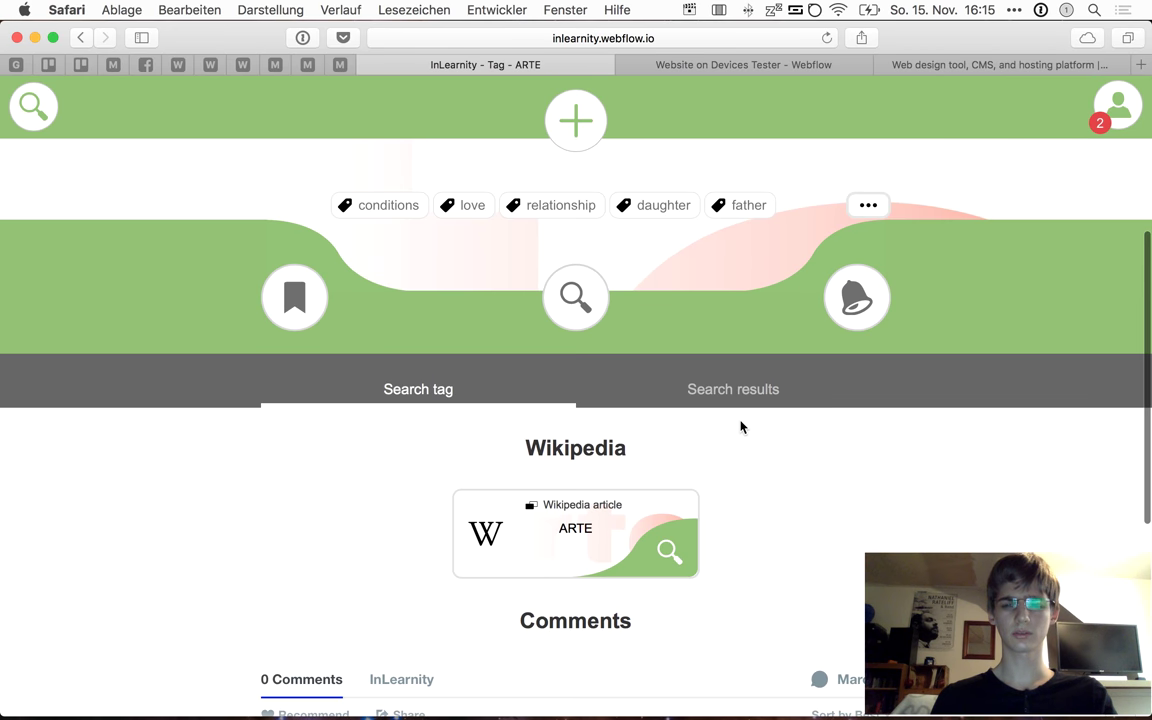
left_click(756, 394)
scroll(760, 380, "down", 3)
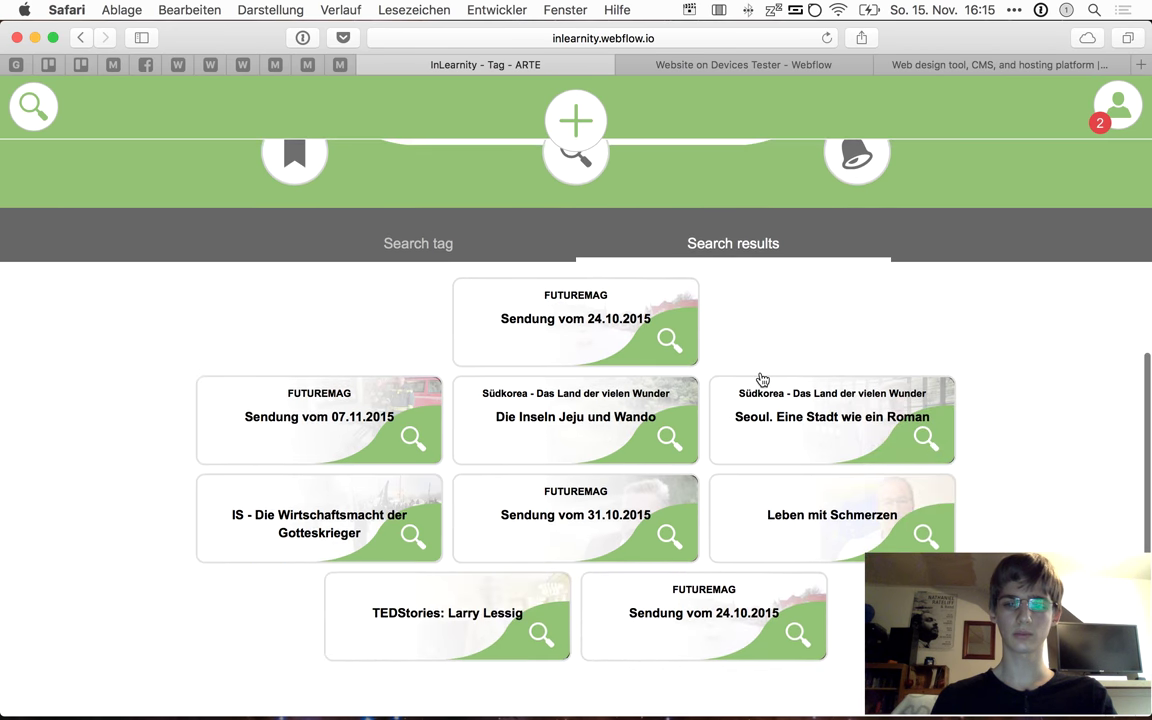
left_click(502, 600)
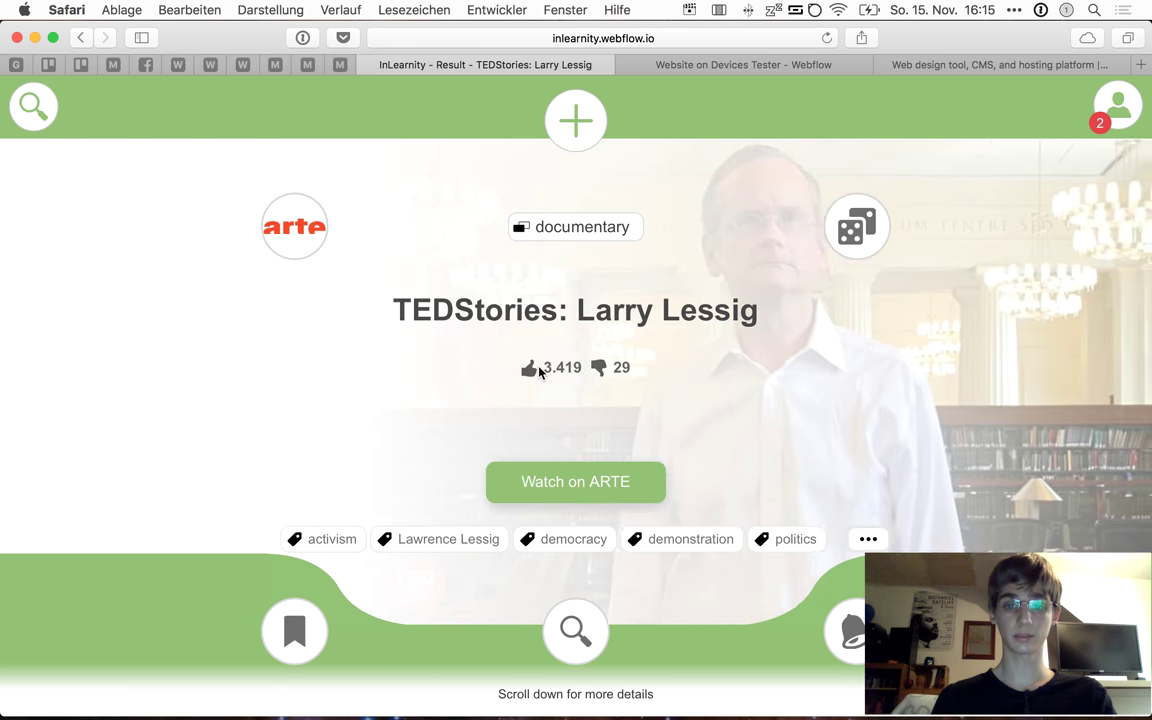
Open the Lawrence Lessig tag from the documentary's page and look over the tag page's header and Wikipedia section
scroll(600, 345, "down", 1)
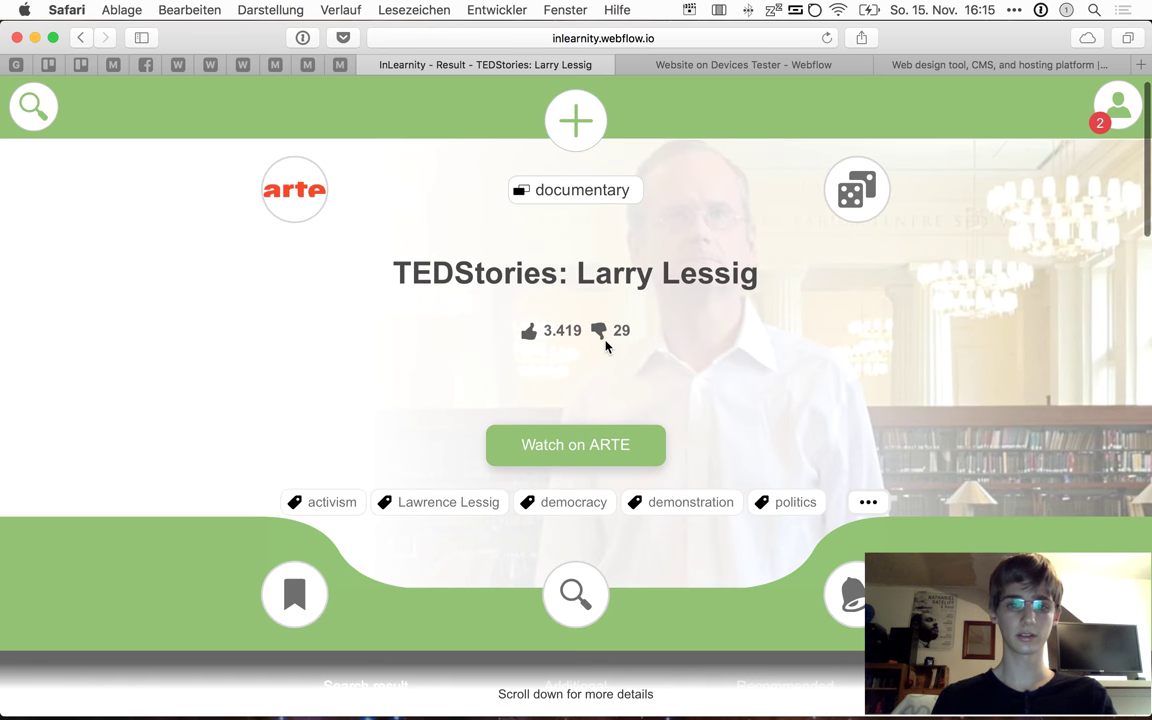
scroll(477, 318, "down", 4)
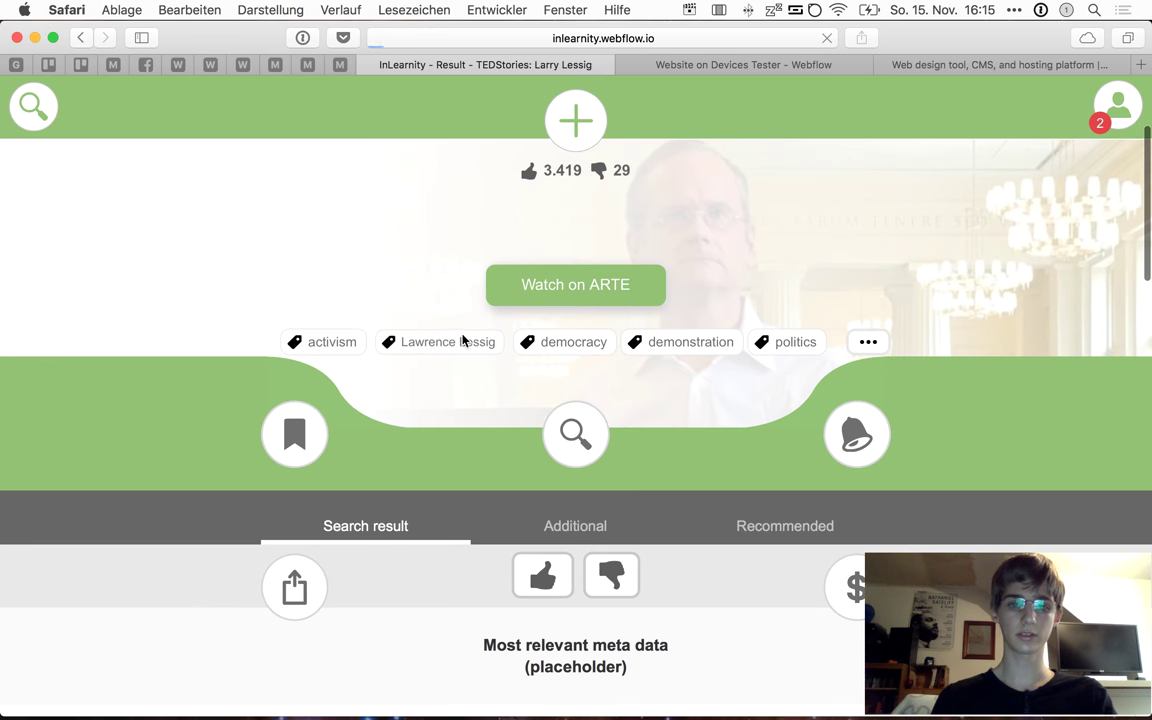
scroll(497, 231, "down", 8)
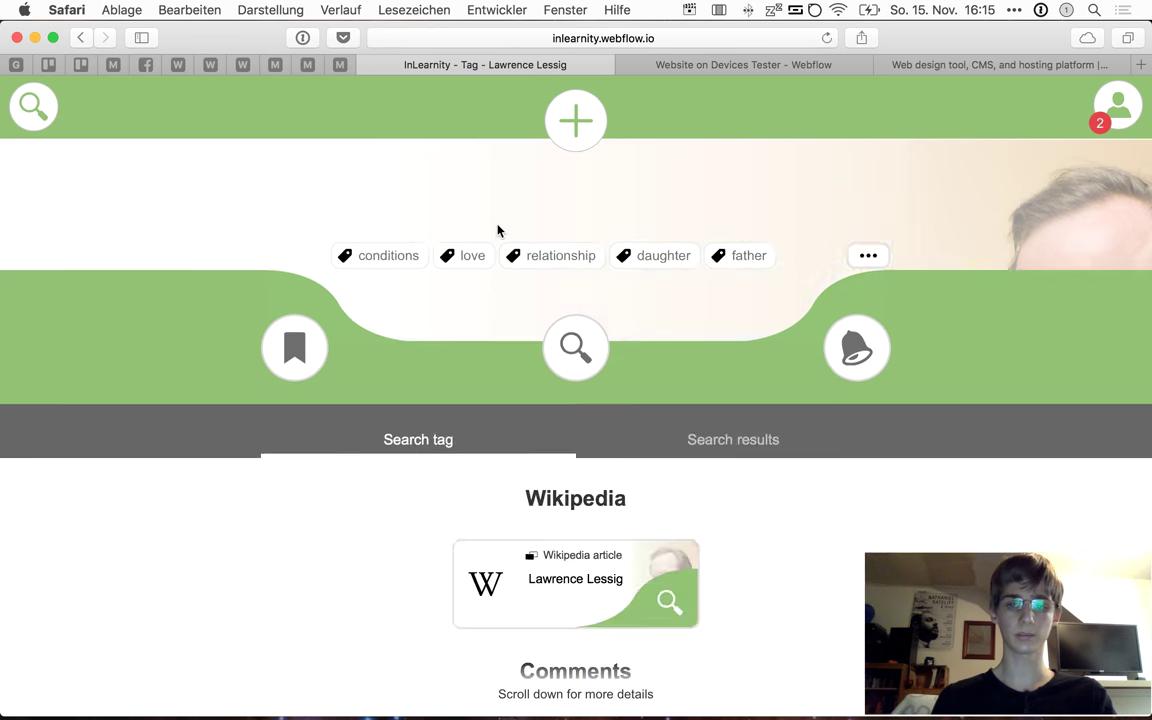
scroll(656, 476, "up", 8)
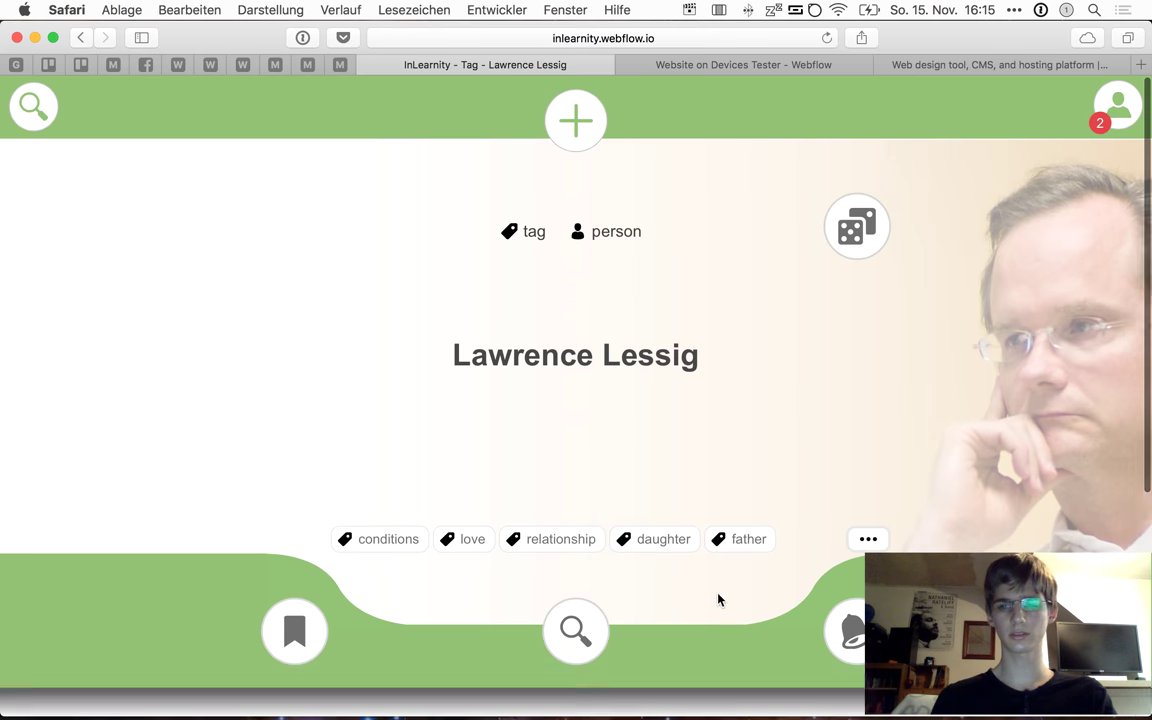
Show the search results for the Lawrence Lessig tag and open "The Internet's Own Boy"
scroll(714, 498, "down", 3)
scroll(714, 498, "down", 3)
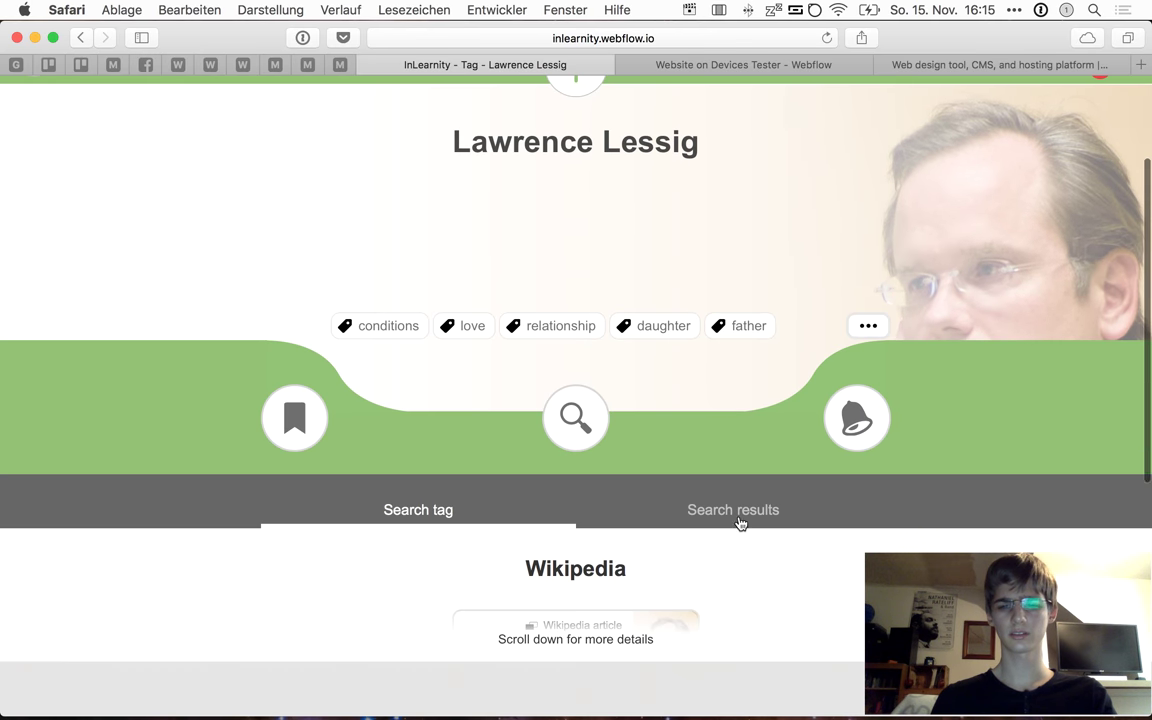
scroll(725, 543, "up", 2)
left_click(725, 565)
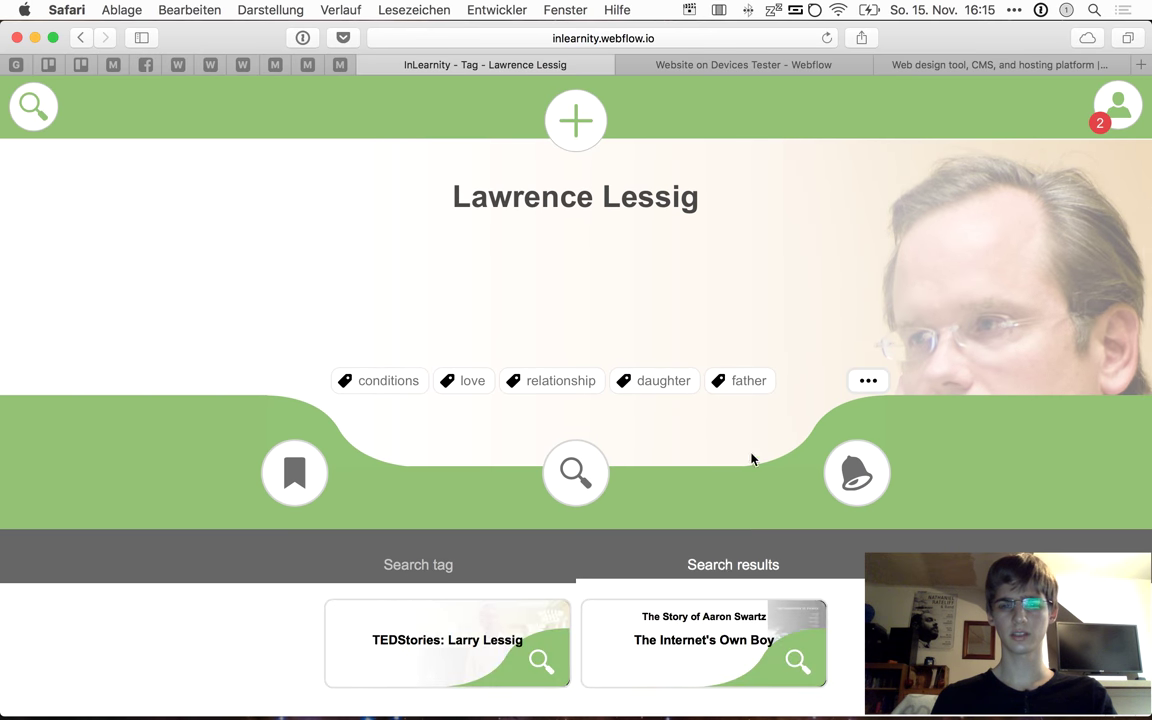
scroll(752, 459, "down", 1)
left_click(706, 598)
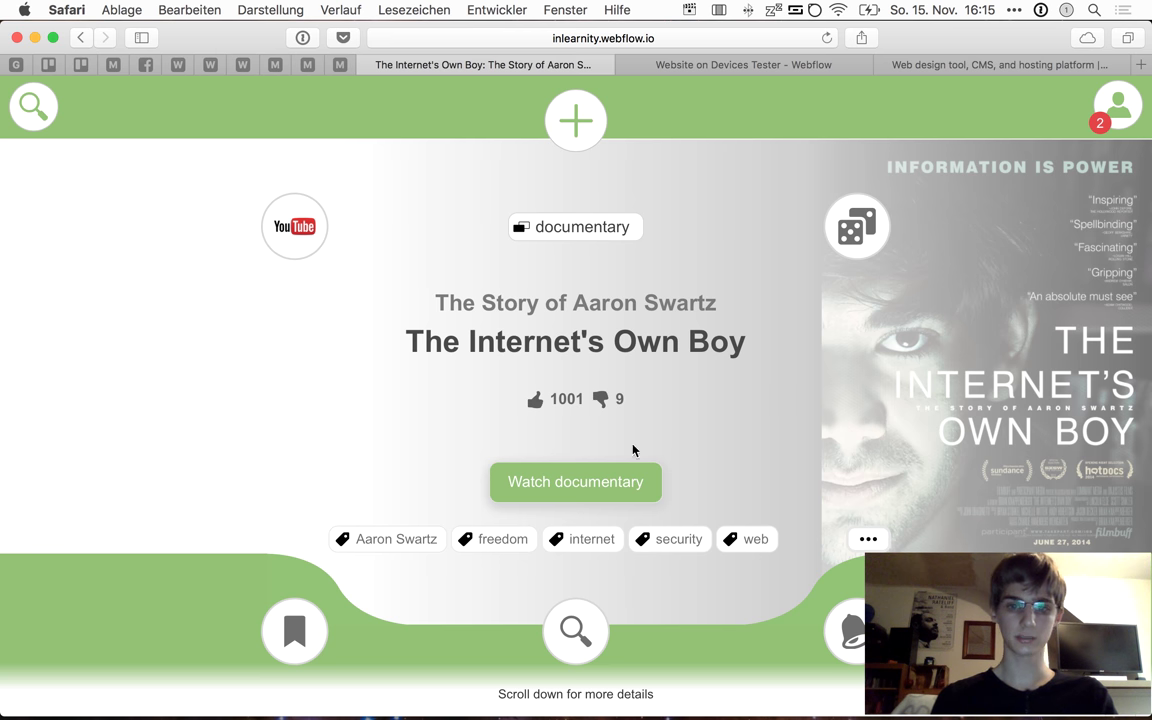
Jump to the embedded trailer on the page of "The Internet's Own Boy" and start playing it
left_click(620, 481)
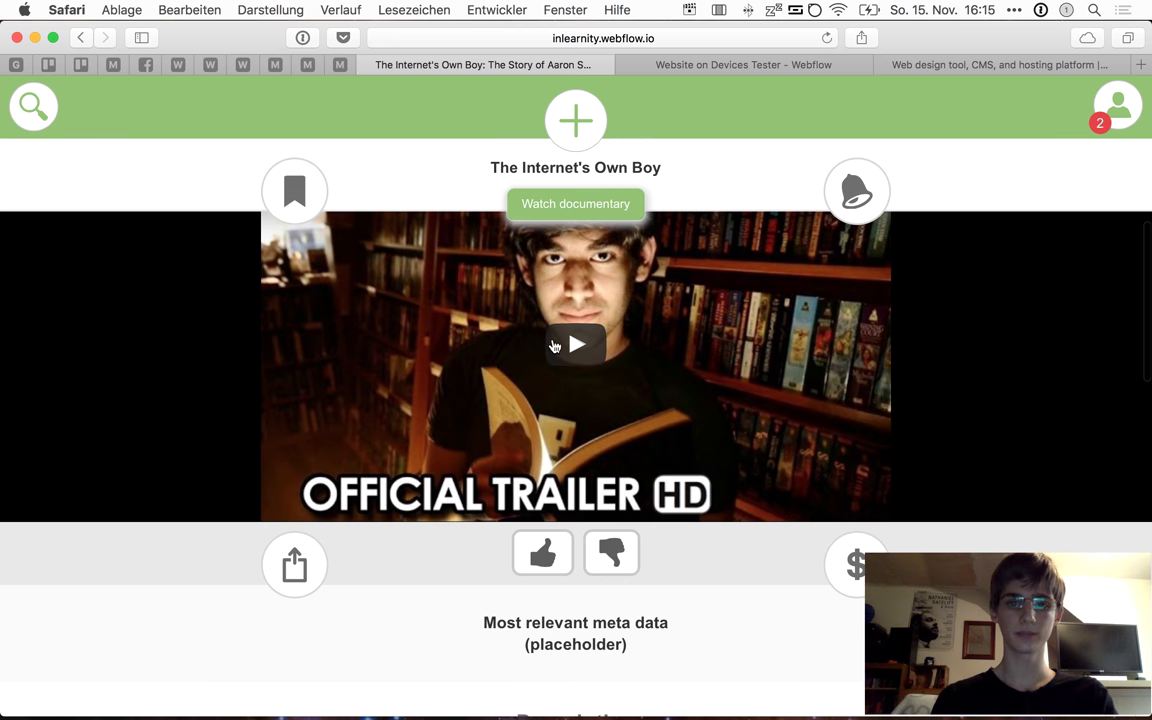
scroll(560, 400, "up", 4)
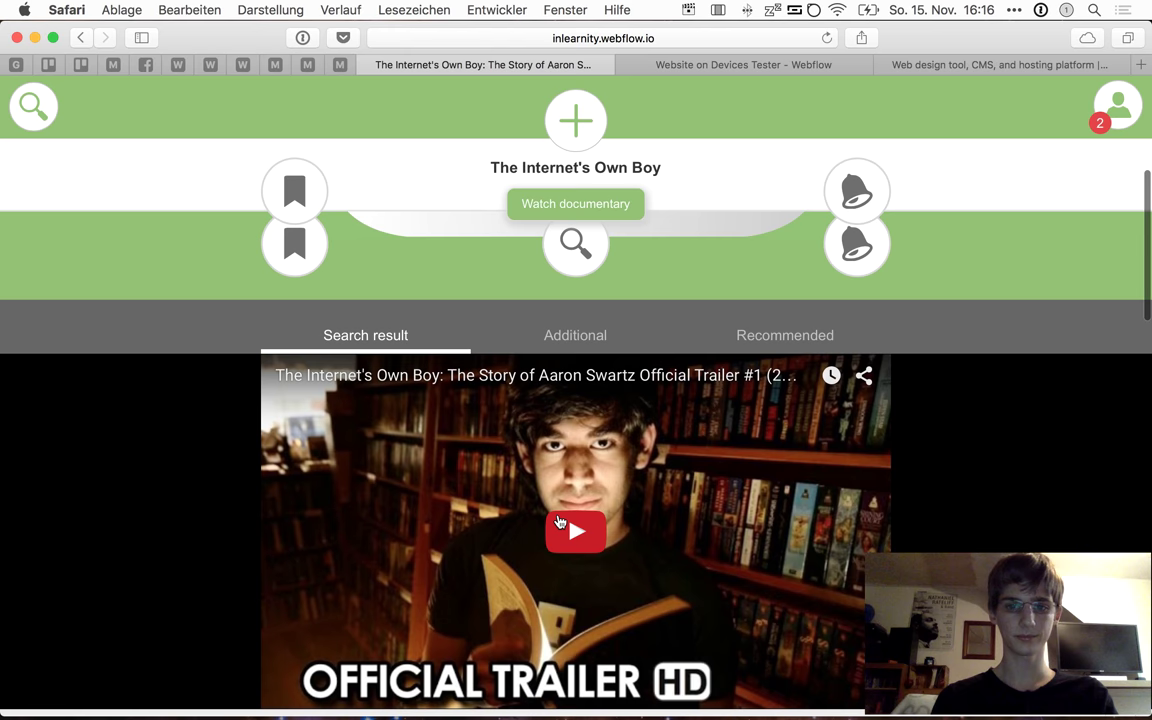
left_click(566, 528)
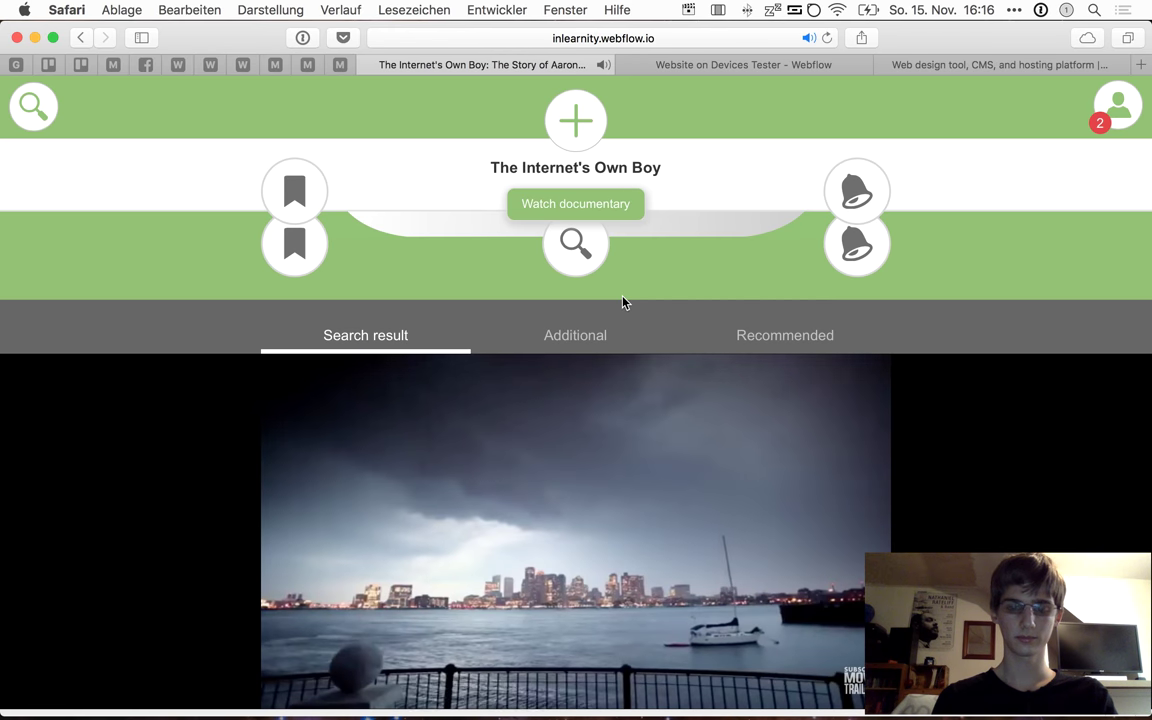
Watch the trailer on the page of "The Internet's Own Boy" with the video fully in view and pause it
scroll(586, 262, "down", 1)
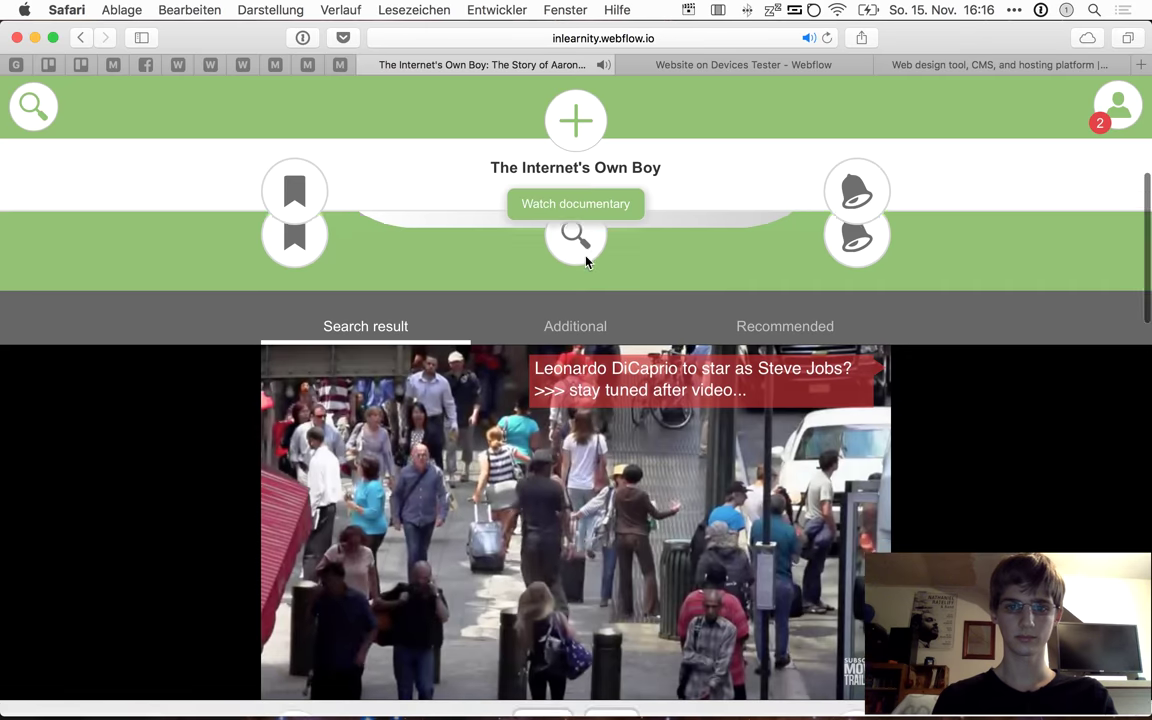
scroll(586, 262, "down", 3)
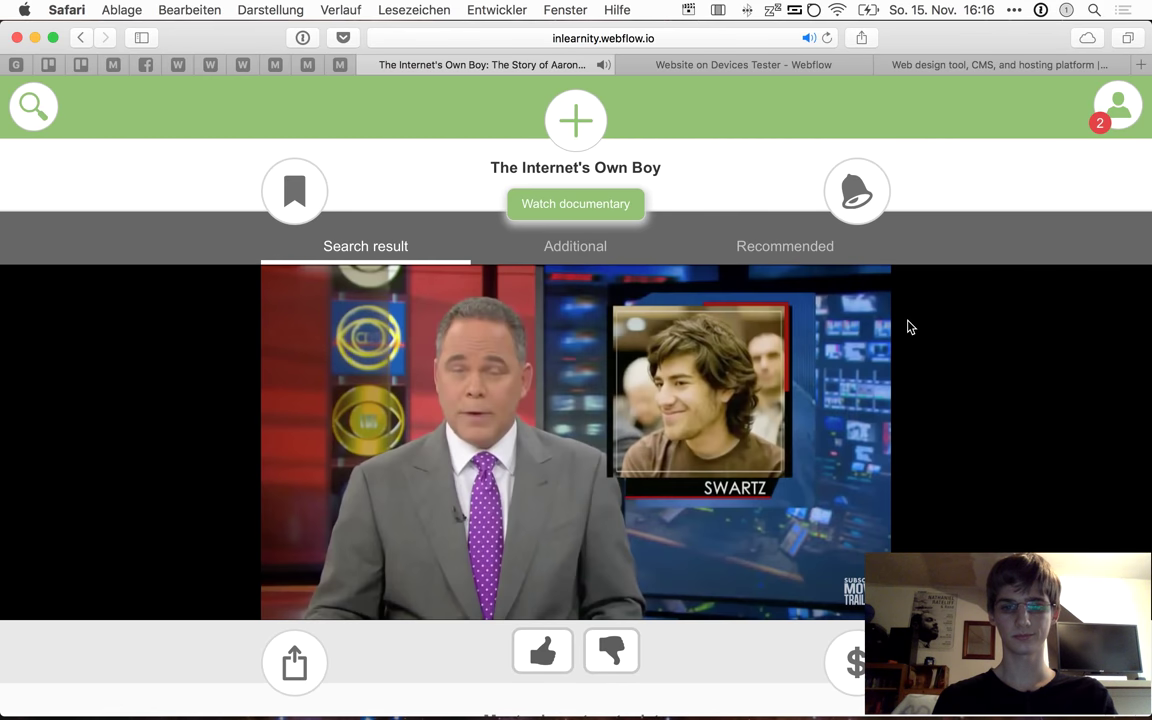
left_click(810, 406)
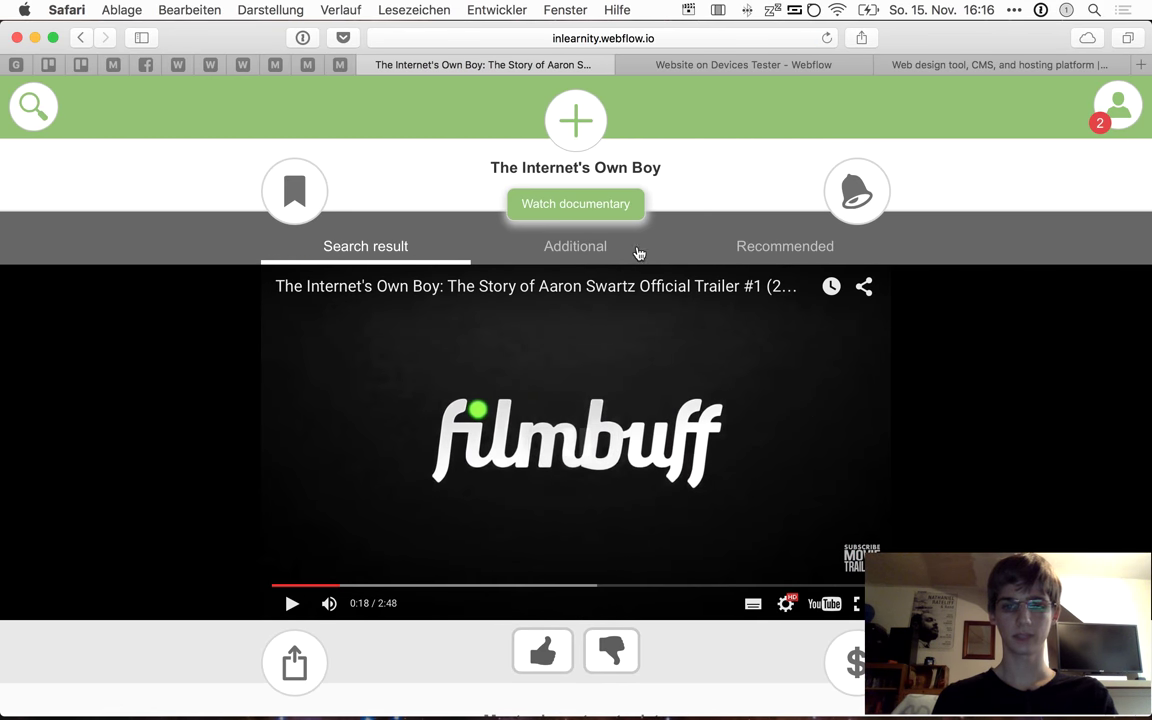
Load the full documentary into the embedded player, play it from 42:14 and pause it
left_click(576, 203)
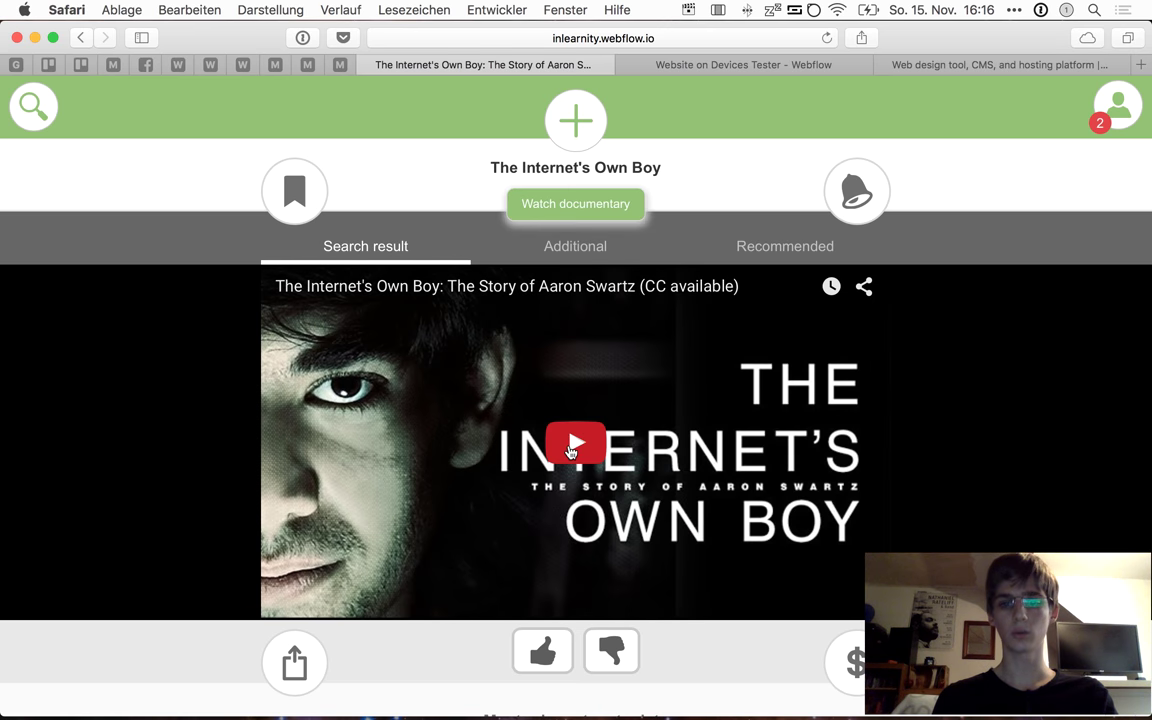
left_click(572, 446)
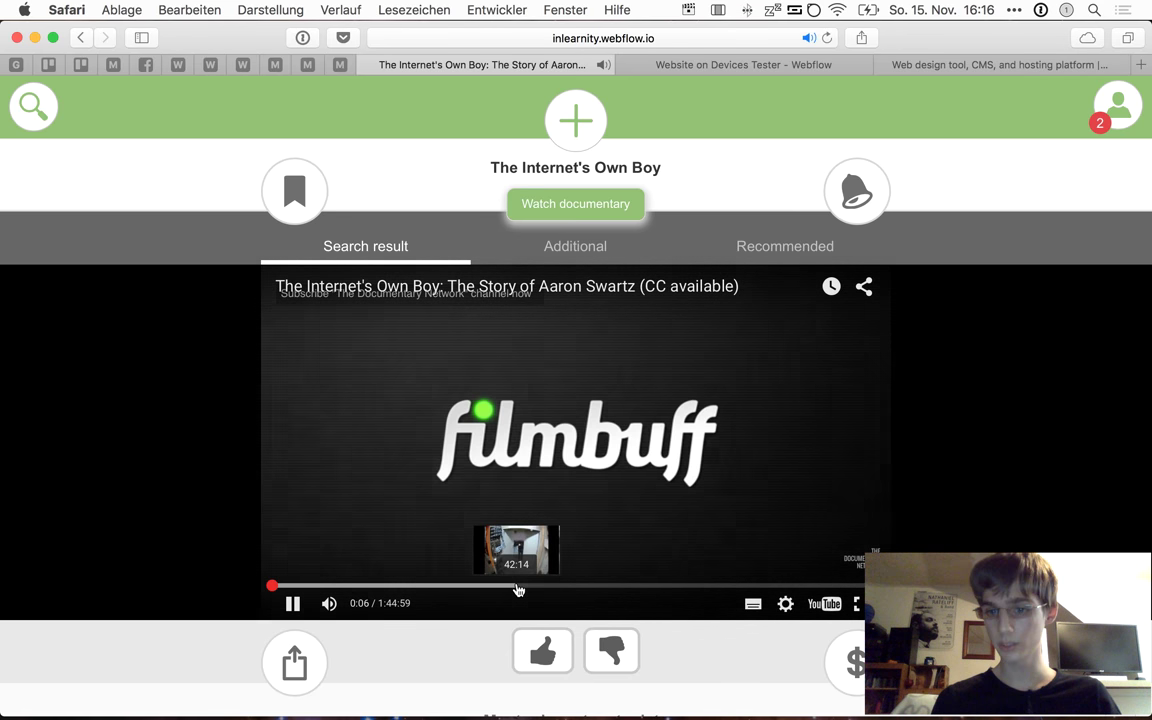
left_click(517, 587)
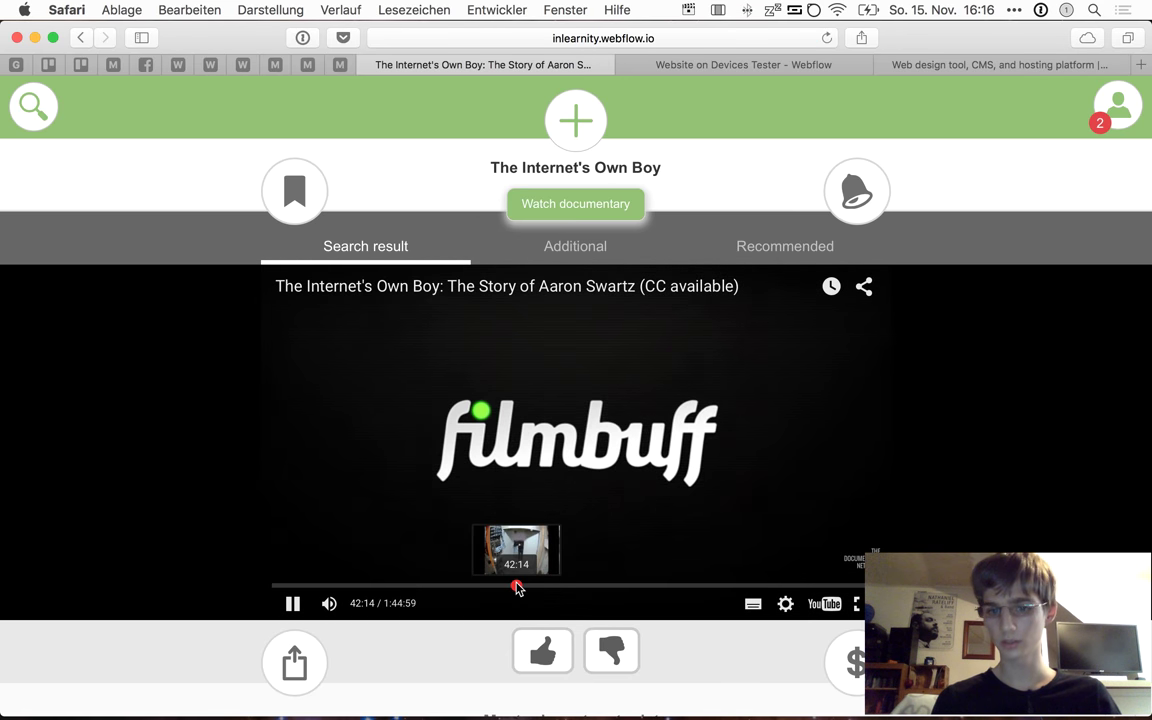
left_click(568, 490)
Look over the page of "The Internet's Own Boy", from its header and video to the search terms
scroll(568, 490, "down", 3)
scroll(568, 490, "down", 10)
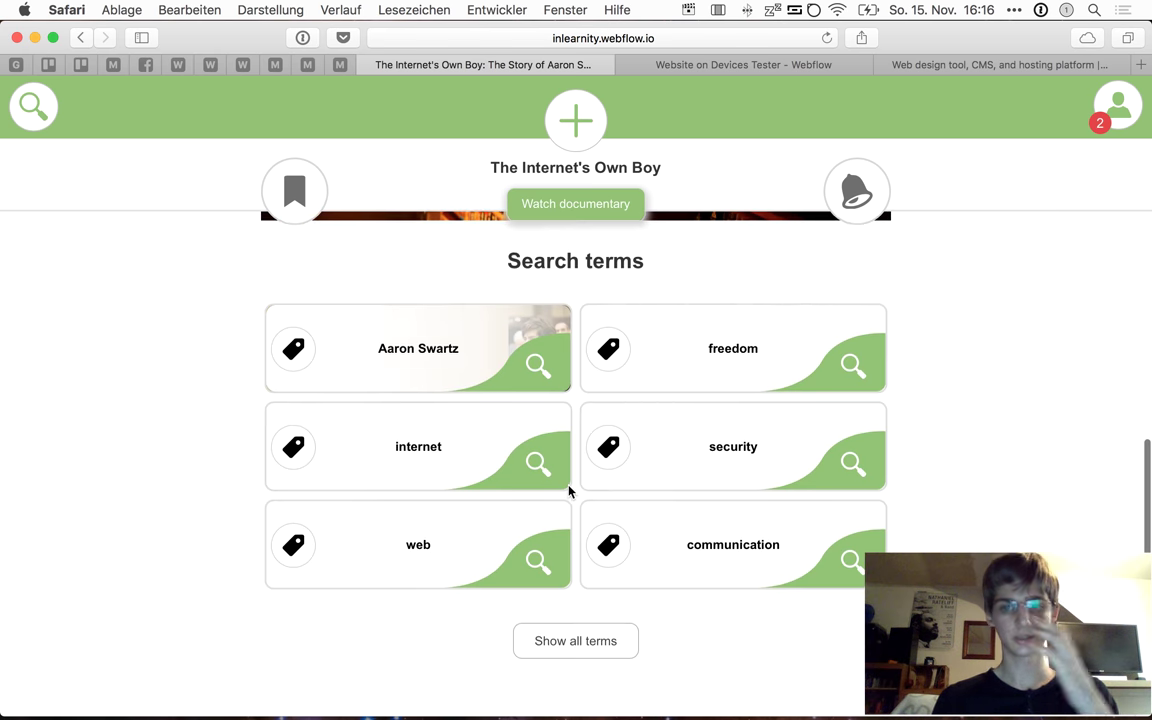
scroll(568, 490, "up", 10)
scroll(568, 490, "down", 8)
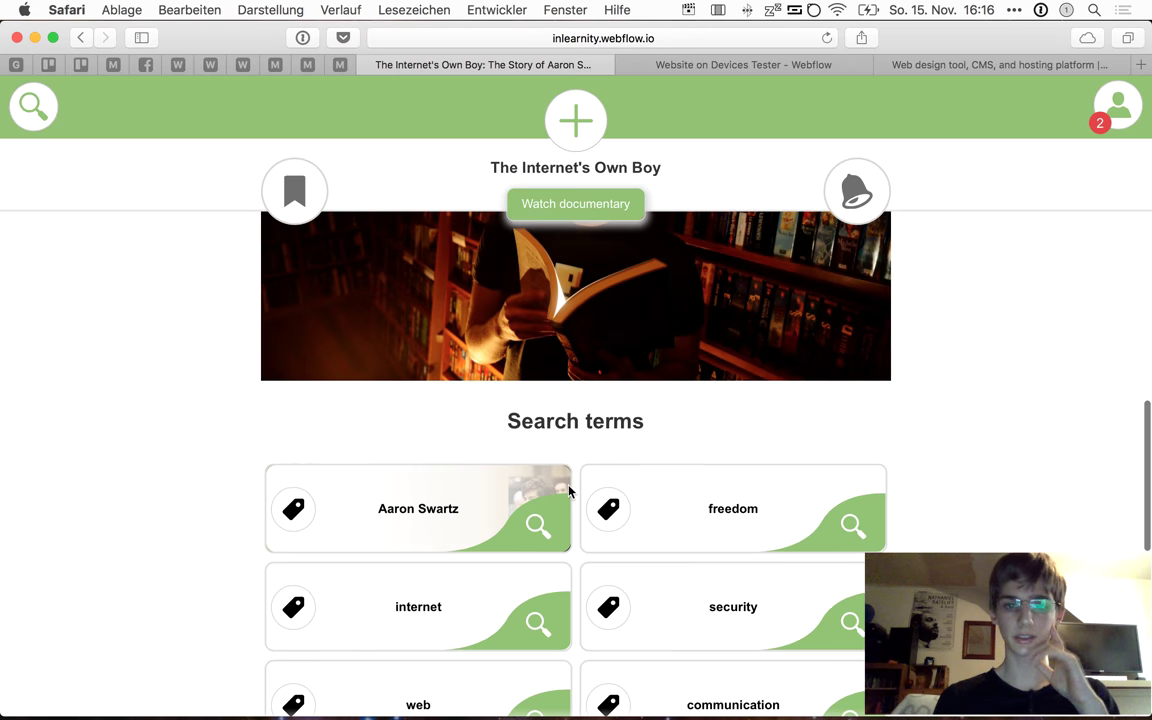
scroll(568, 490, "down", 5)
scroll(617, 412, "up", 8)
scroll(617, 412, "up", 10)
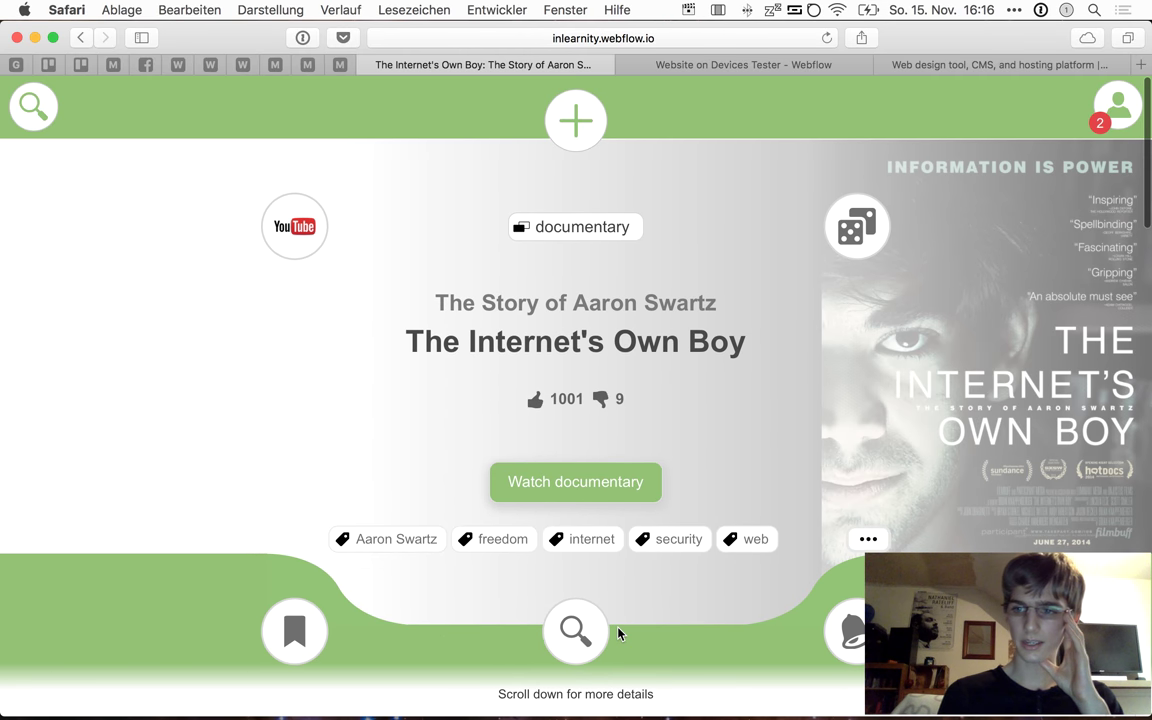
scroll(619, 633, "down", 5)
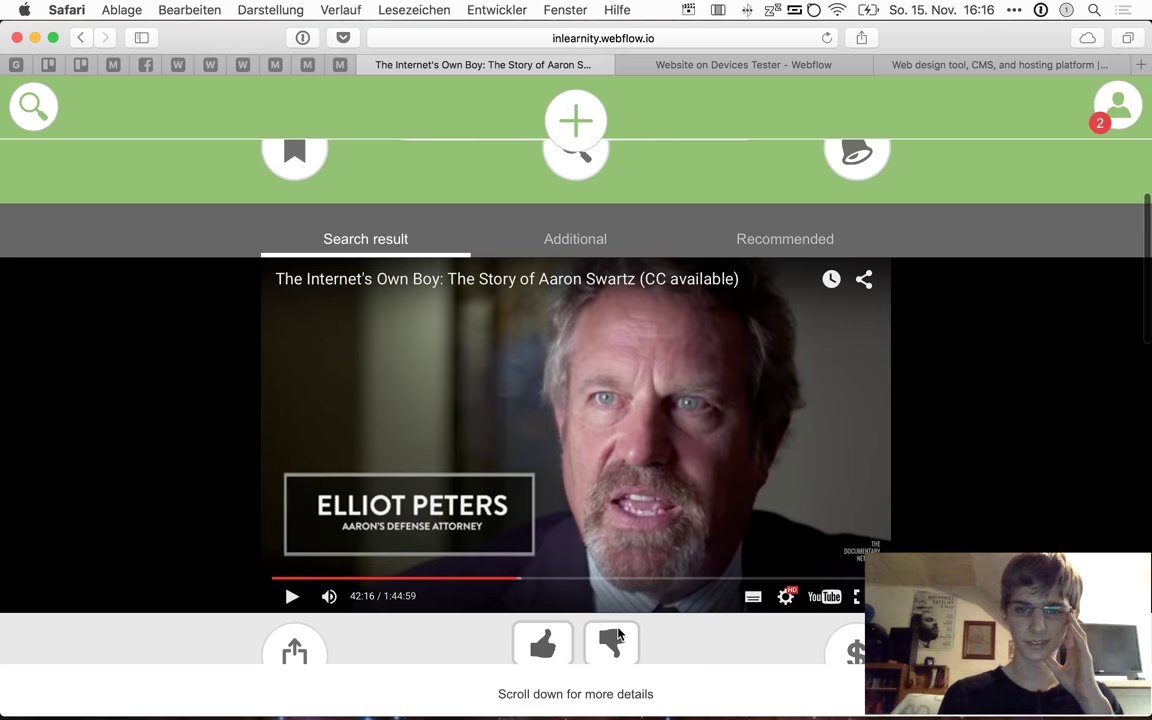
scroll(619, 633, "down", 2)
scroll(619, 633, "up", 7)
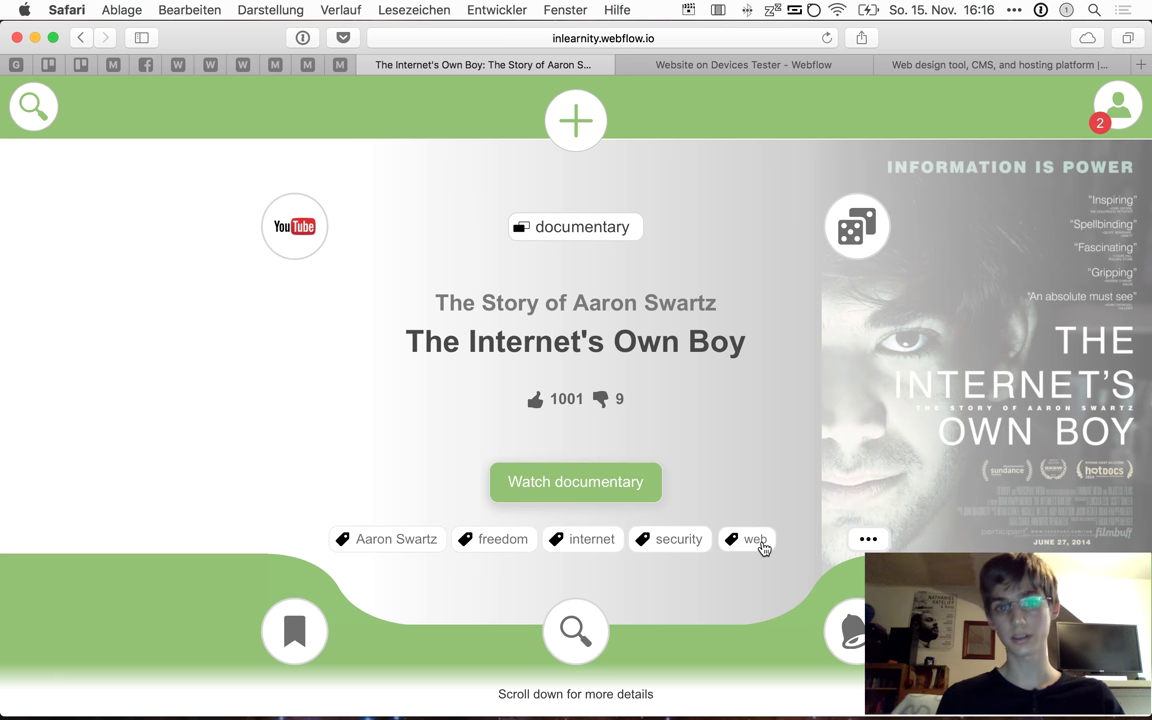
Close the documentary's page and return to the Chappie page with the open search sidebar
left_click(367, 66)
left_click(209, 66)
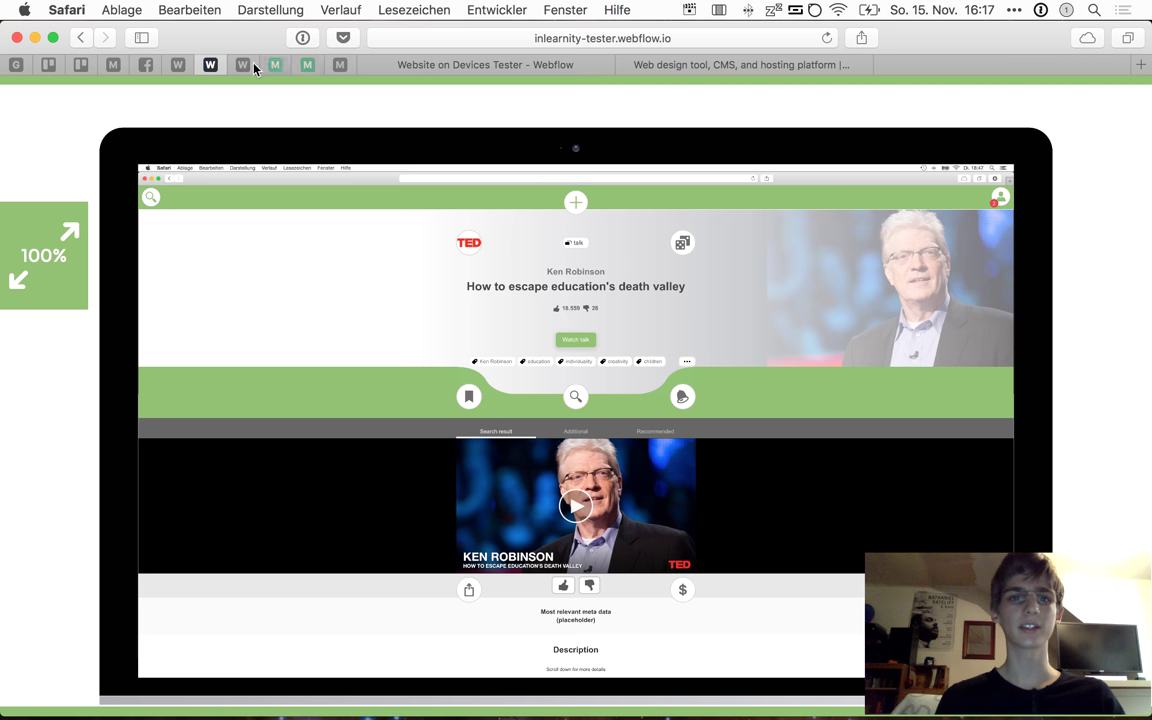
left_click(244, 66)
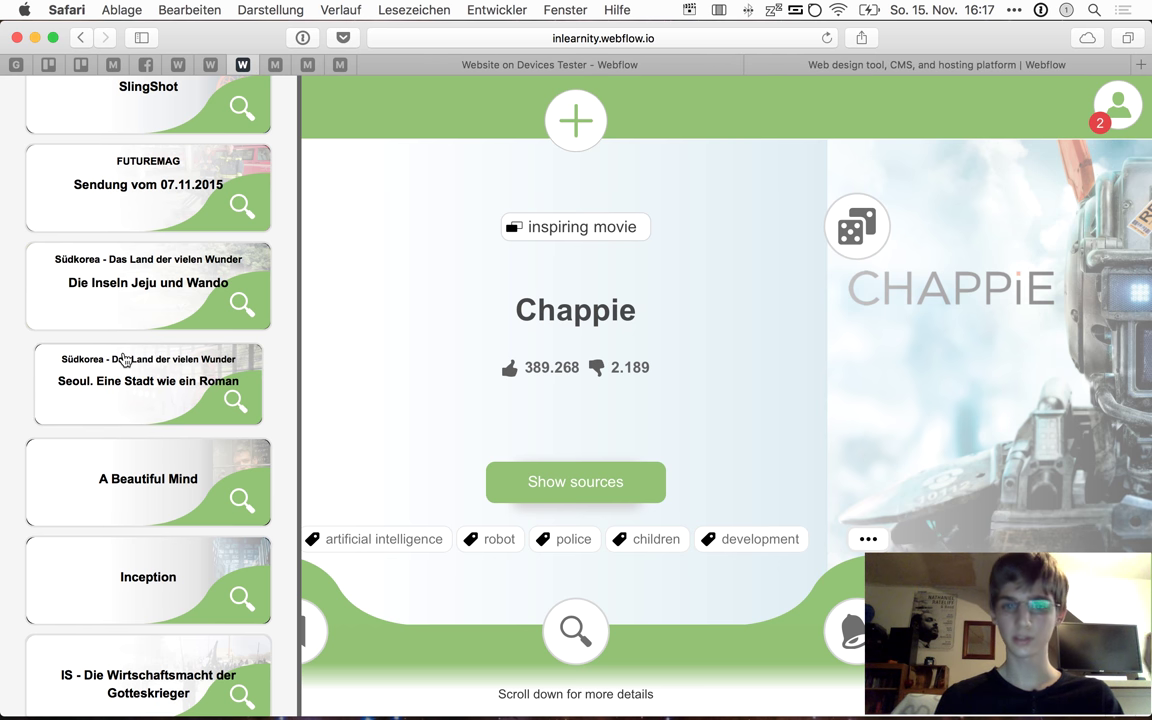
Browse the result cards in the search sidebar as far as the "CMS Tricks" webinar
scroll(181, 465, "down", 4)
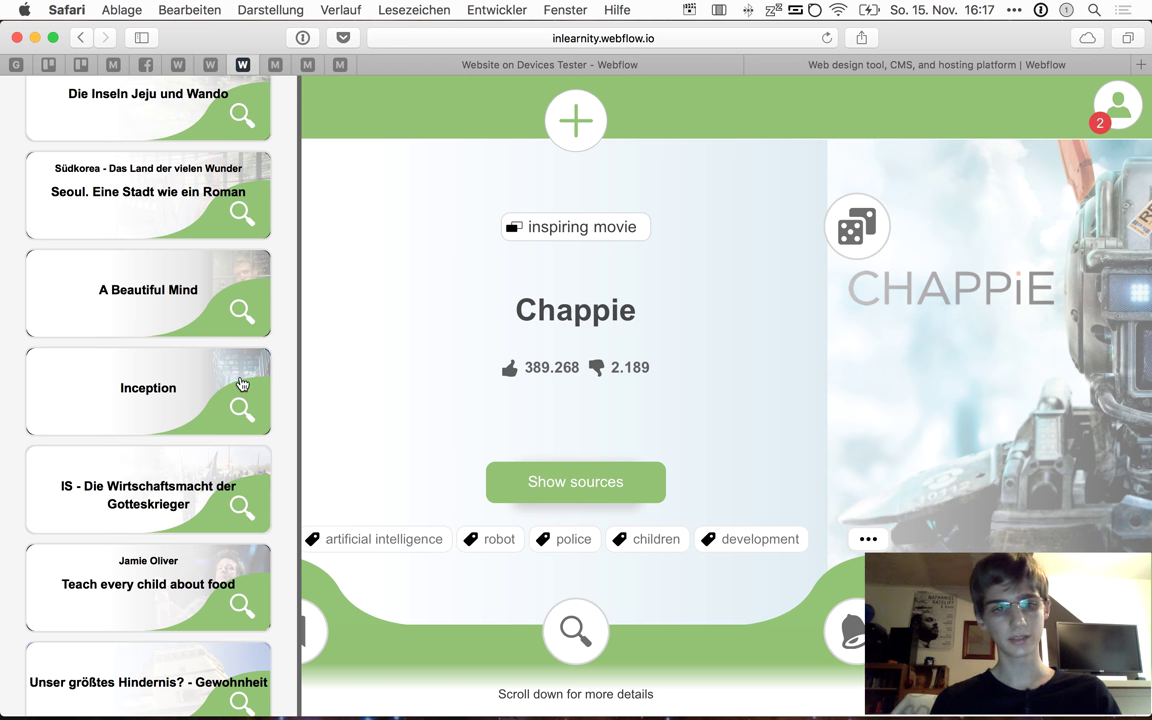
scroll(240, 382, "down", 5)
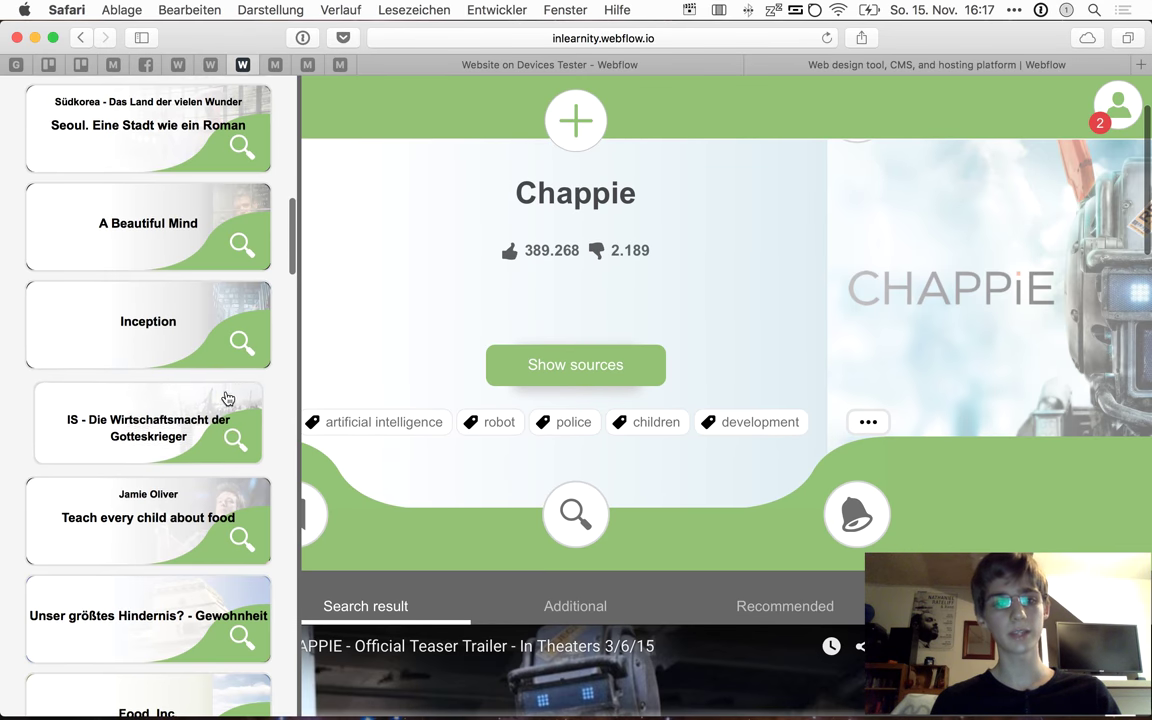
scroll(226, 399, "down", 3)
scroll(460, 398, "up", 3)
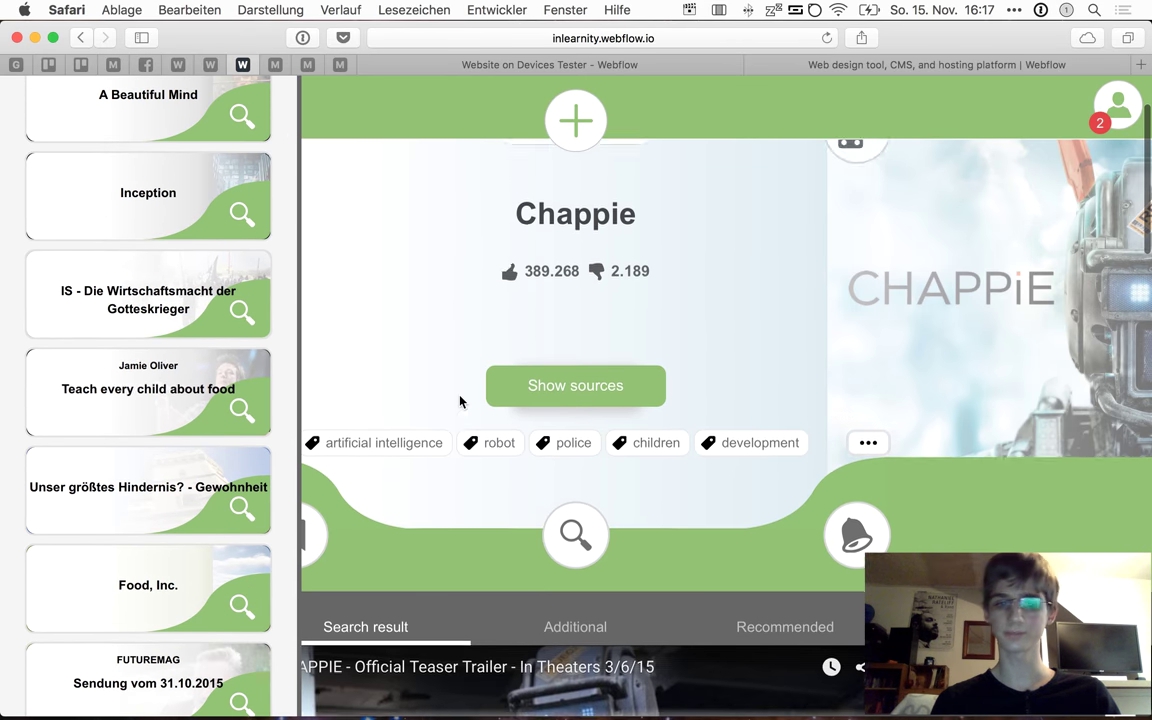
scroll(245, 338, "down", 3)
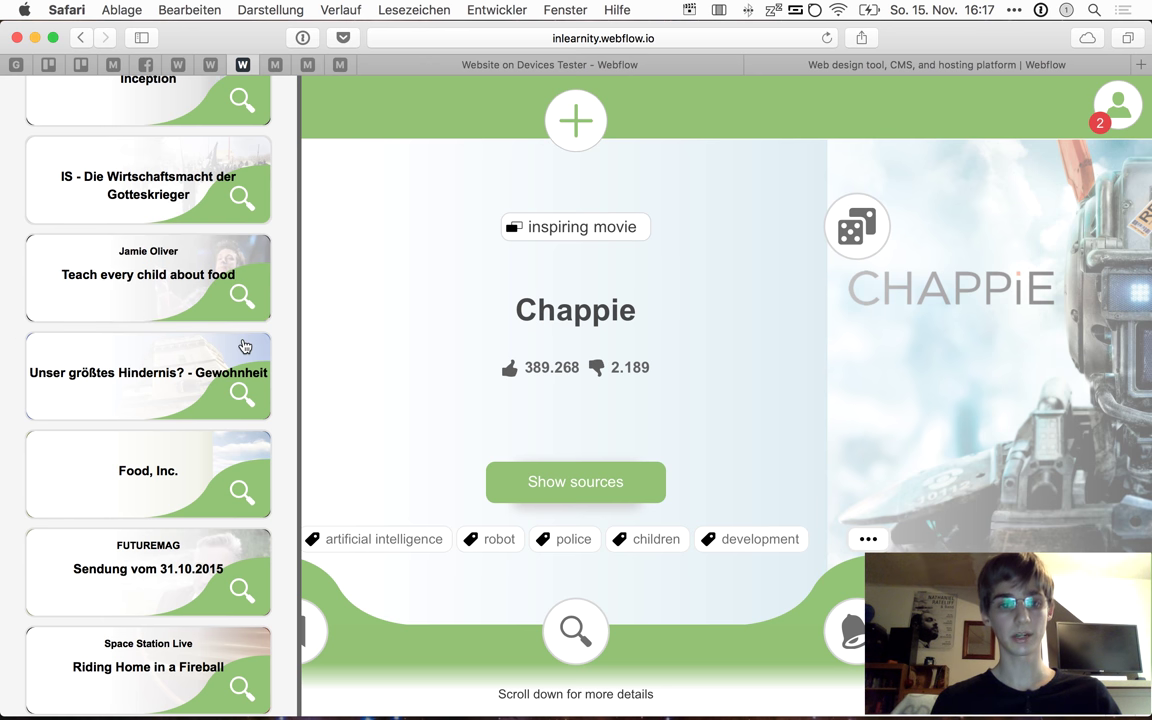
scroll(245, 346, "down", 8)
scroll(245, 346, "down", 3)
scroll(143, 262, "down", 12)
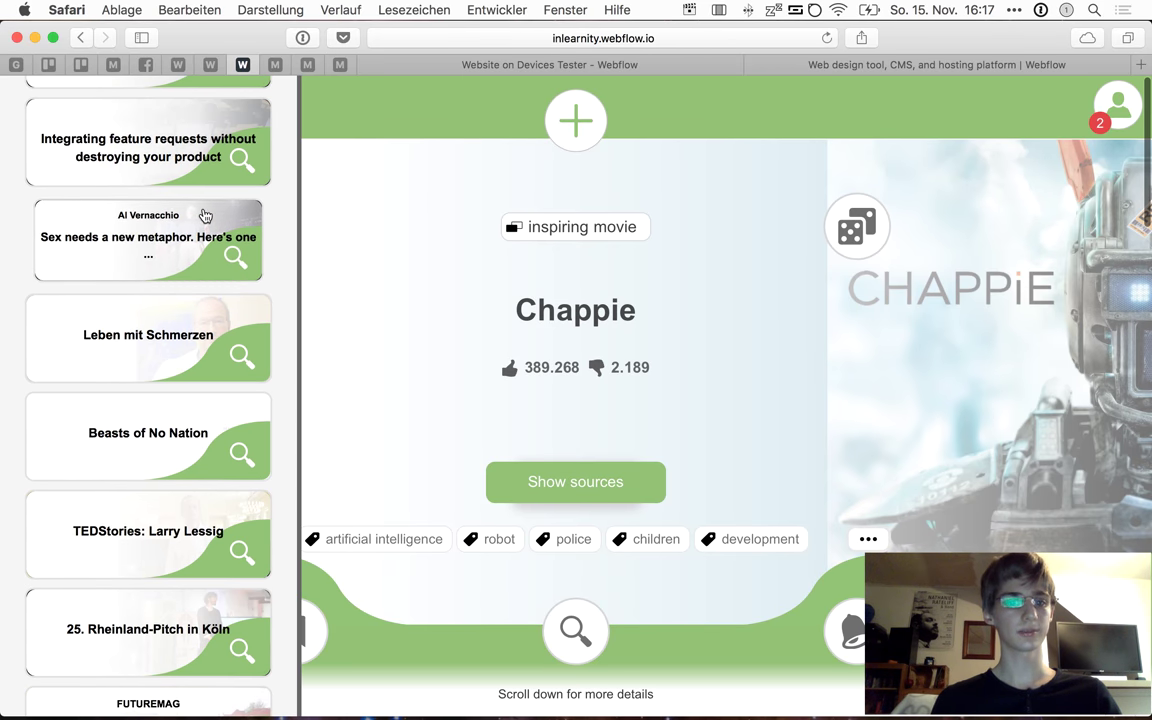
scroll(205, 216, "down", 2)
scroll(245, 138, "down", 2)
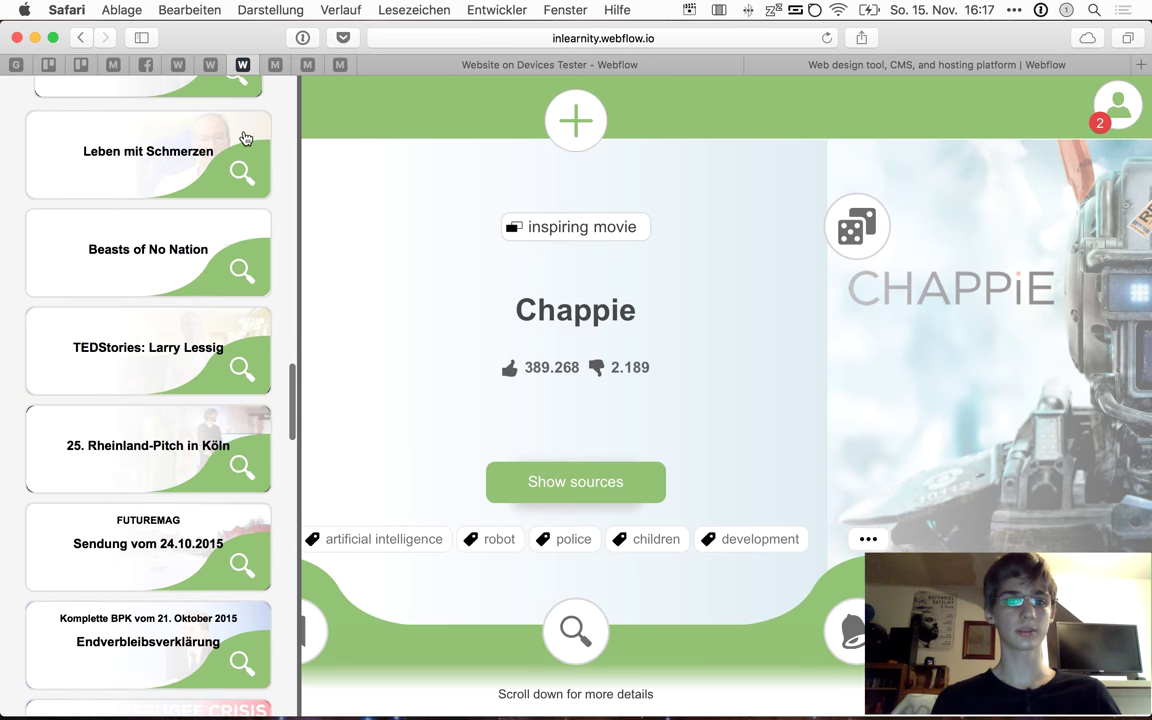
scroll(232, 165, "down", 1)
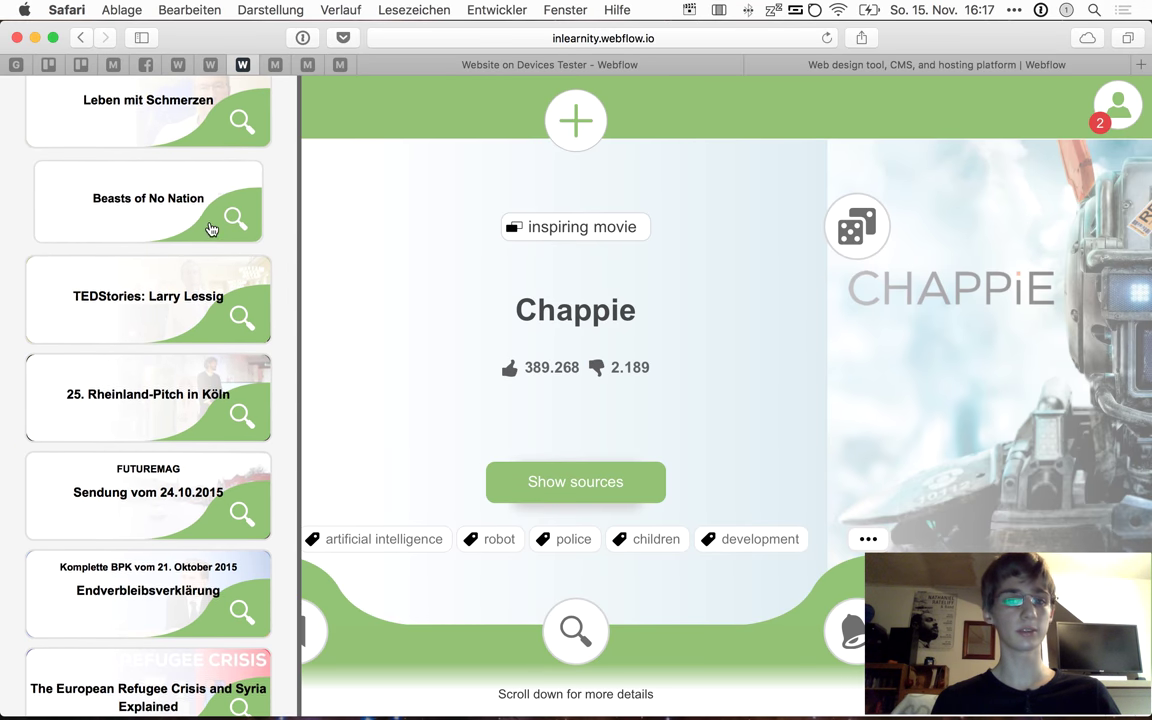
scroll(211, 229, "down", 3)
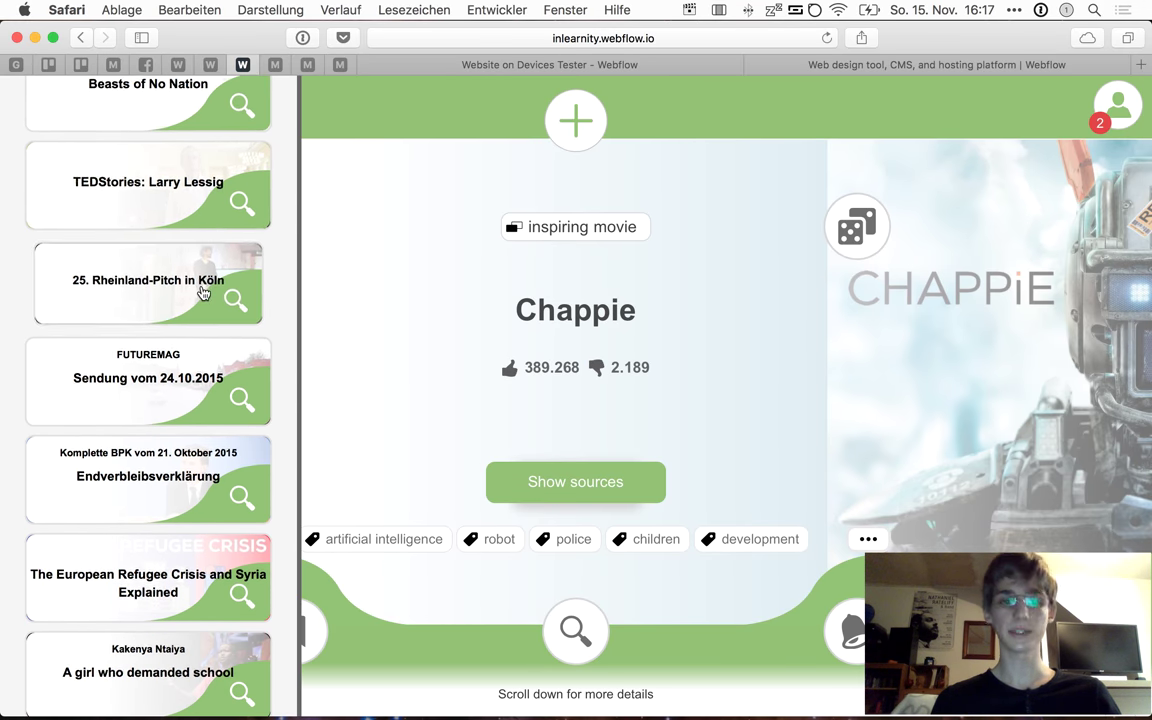
scroll(203, 292, "down", 1)
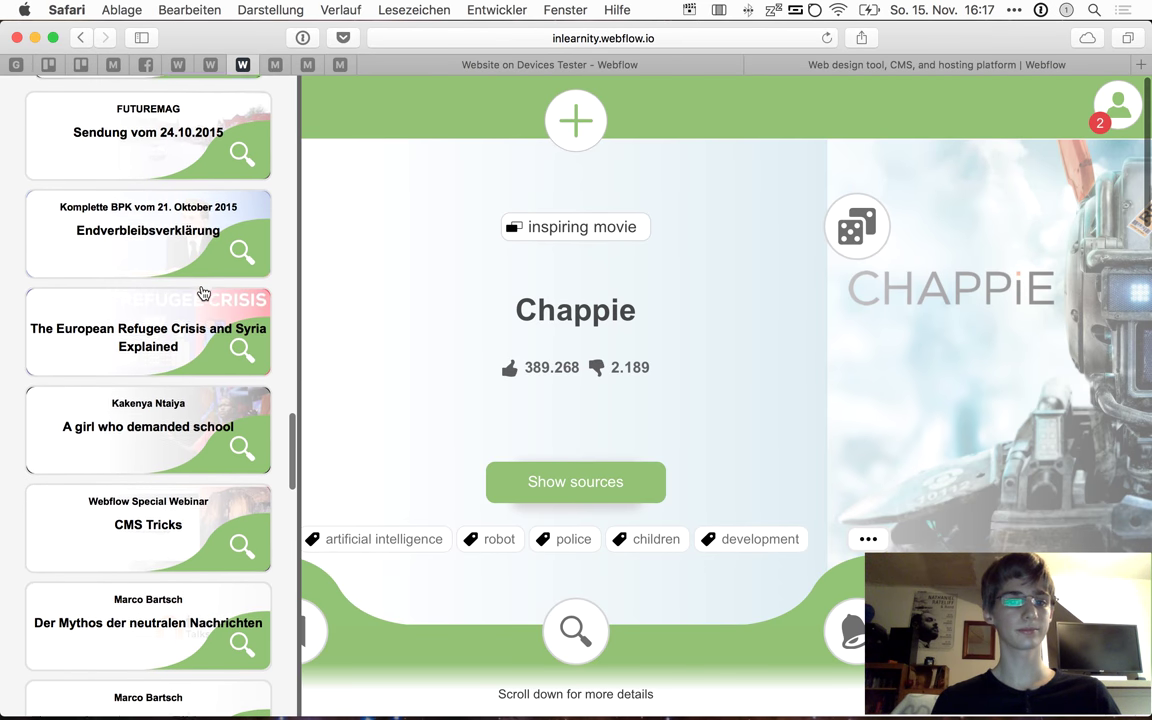
scroll(203, 292, "down", 1)
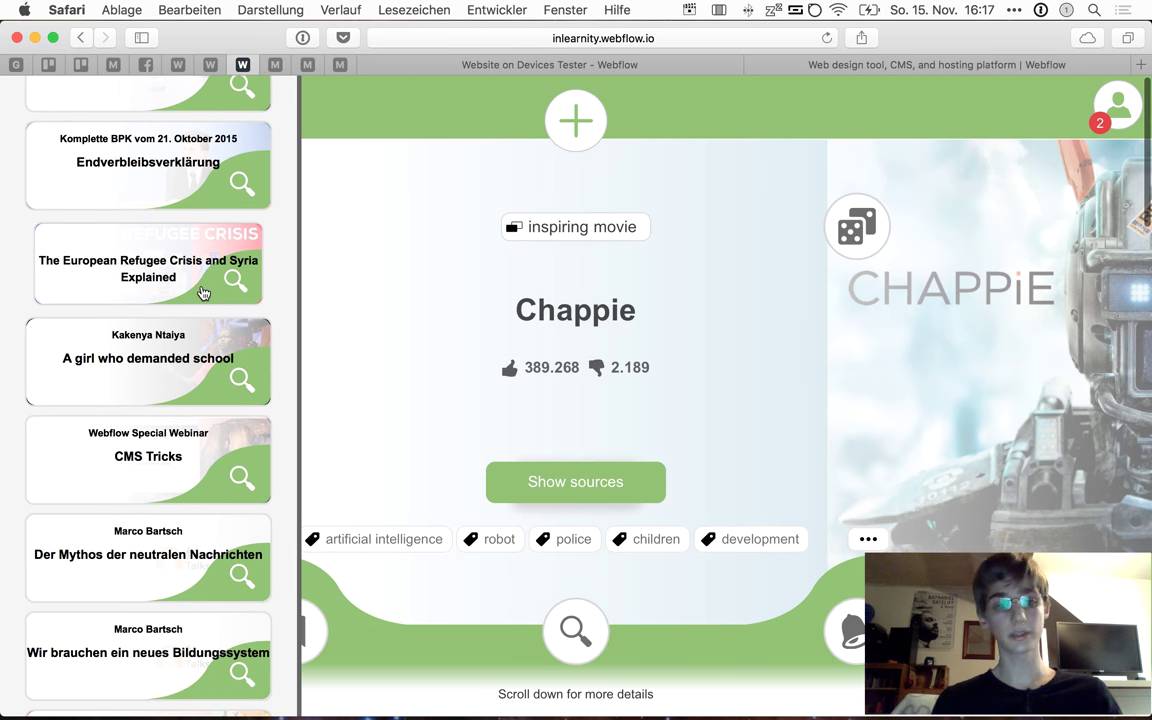
scroll(203, 292, "down", 5)
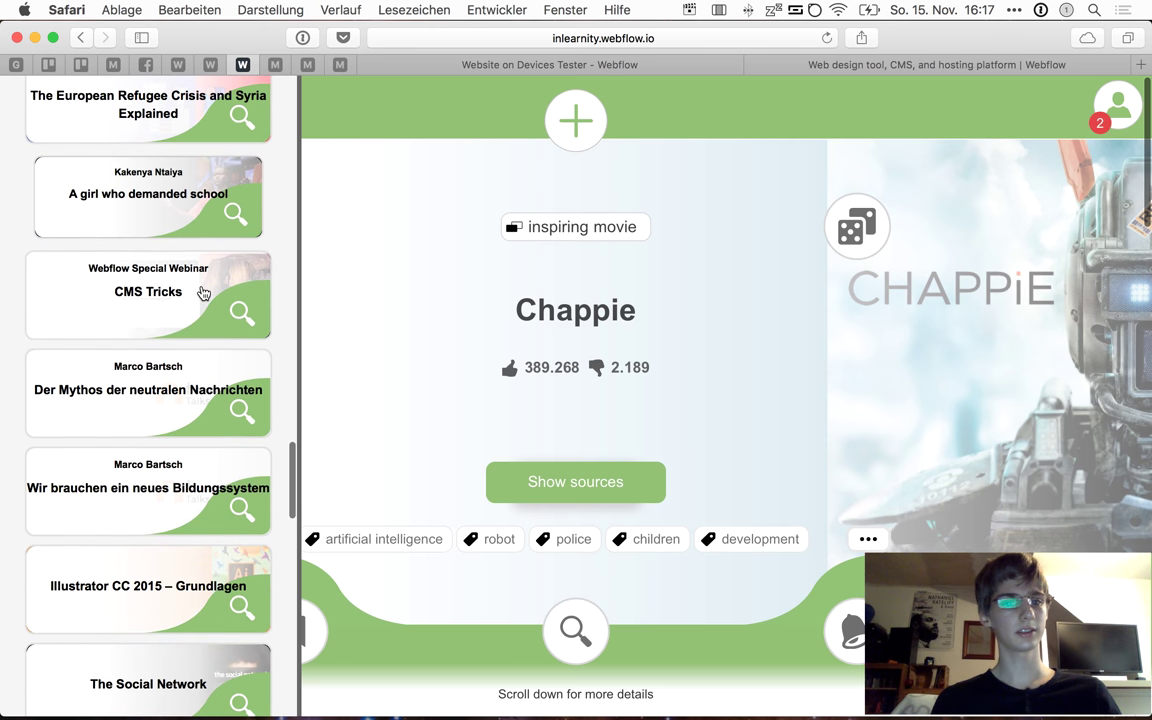
Open the "CMS Tricks" webinar in a new tab and look over its header and embedded video
right_click(202, 291)
left_click(240, 294)
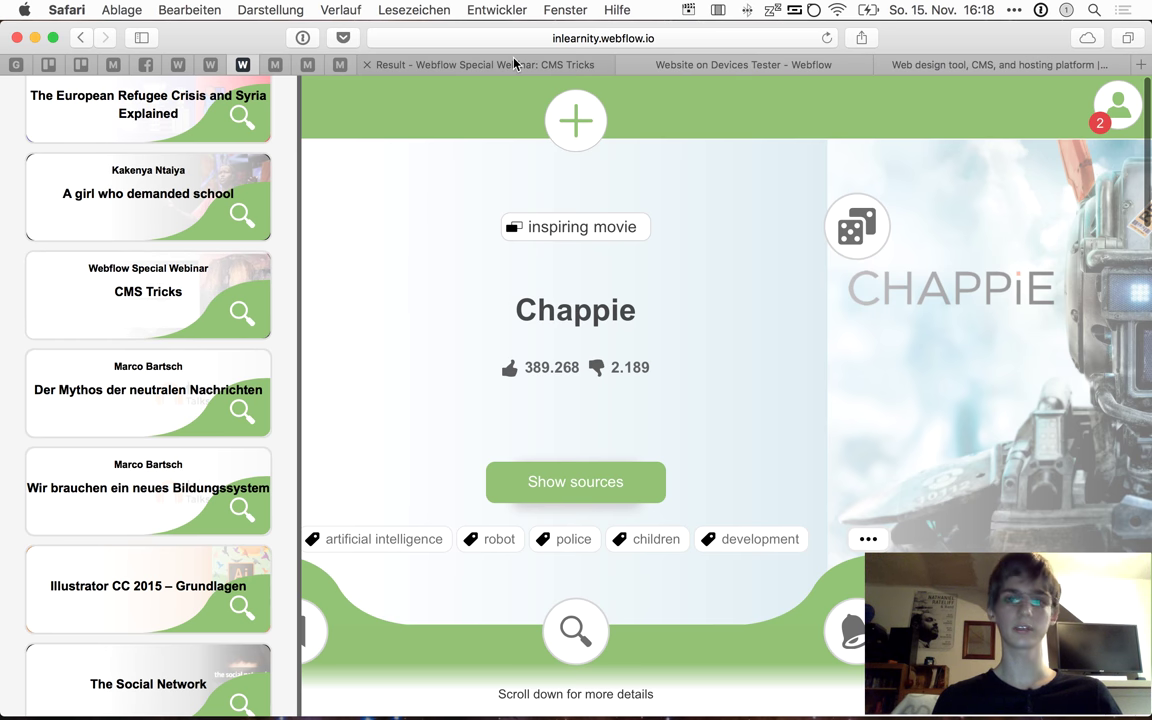
left_click(515, 64)
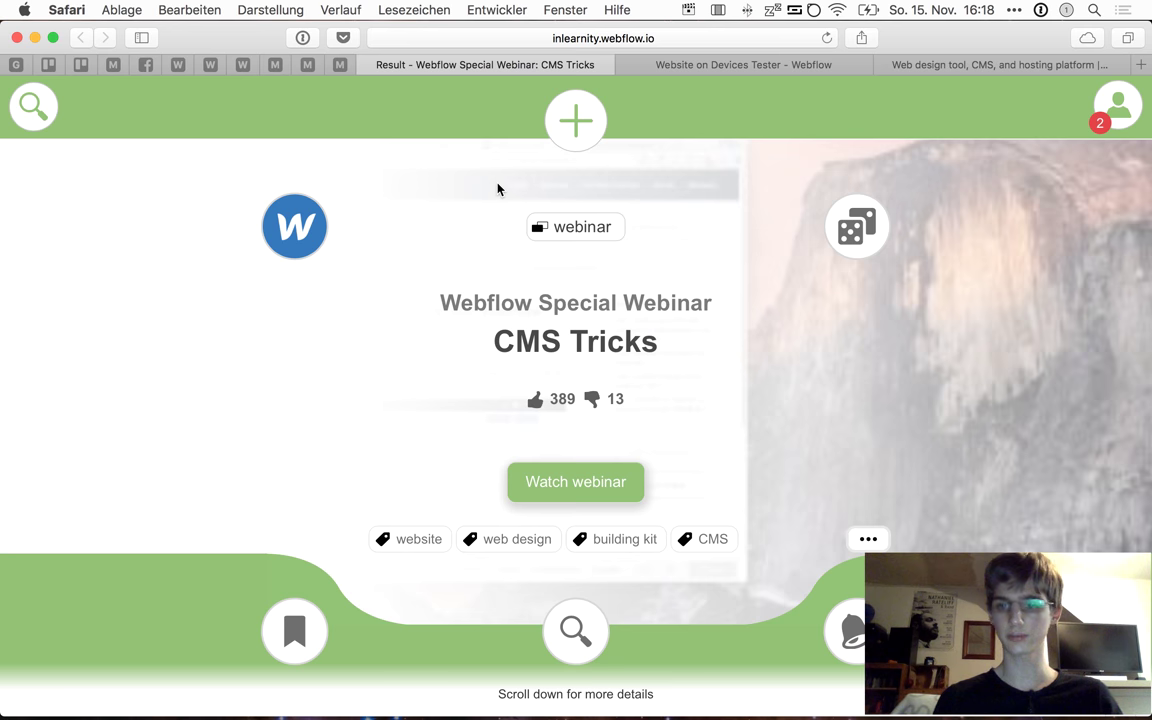
scroll(495, 200, "down", 2)
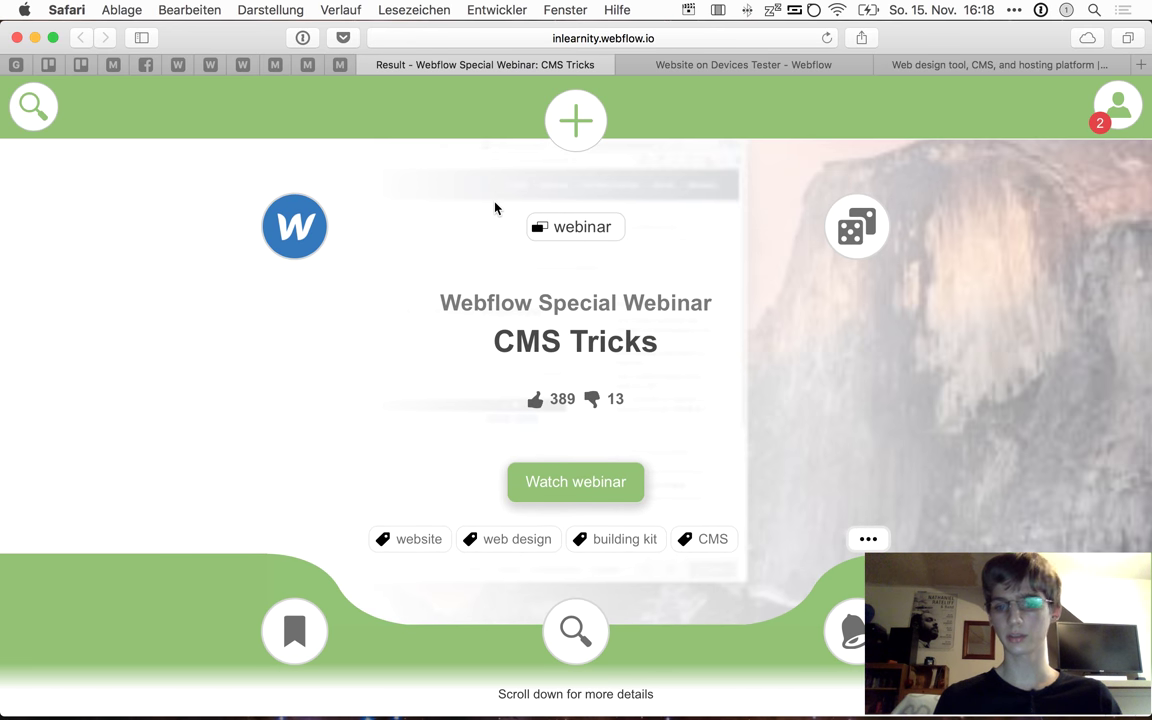
scroll(495, 210, "down", 3)
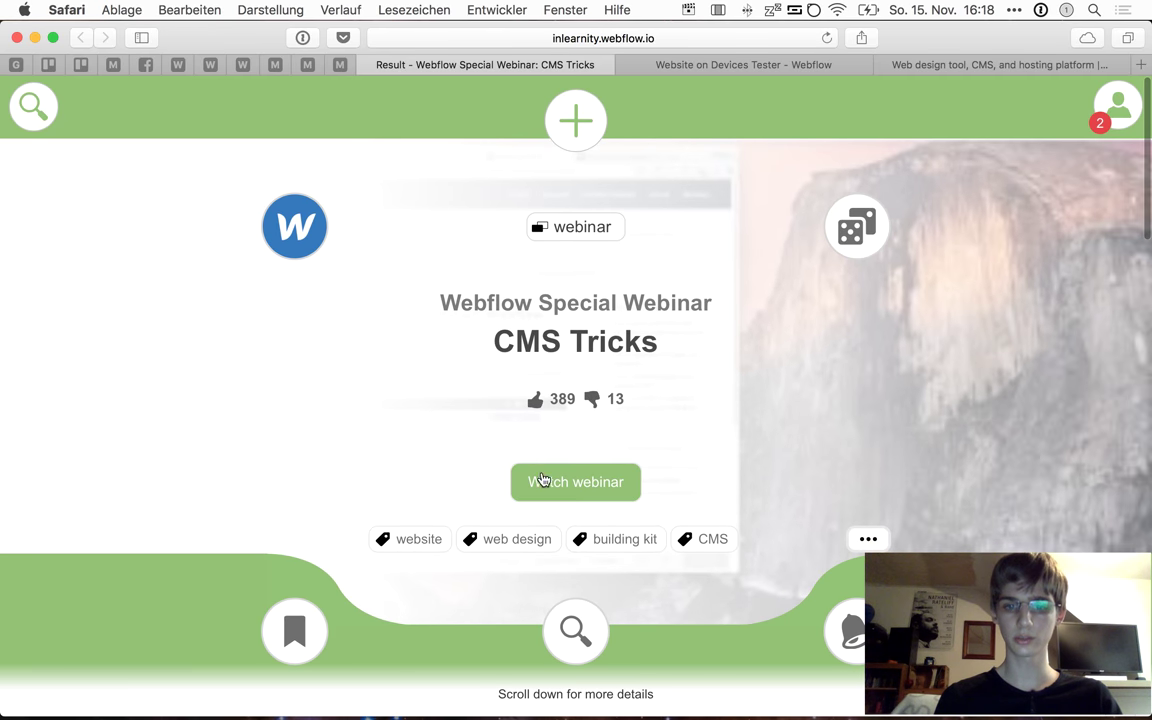
scroll(542, 474, "down", 5)
scroll(542, 477, "down", 1)
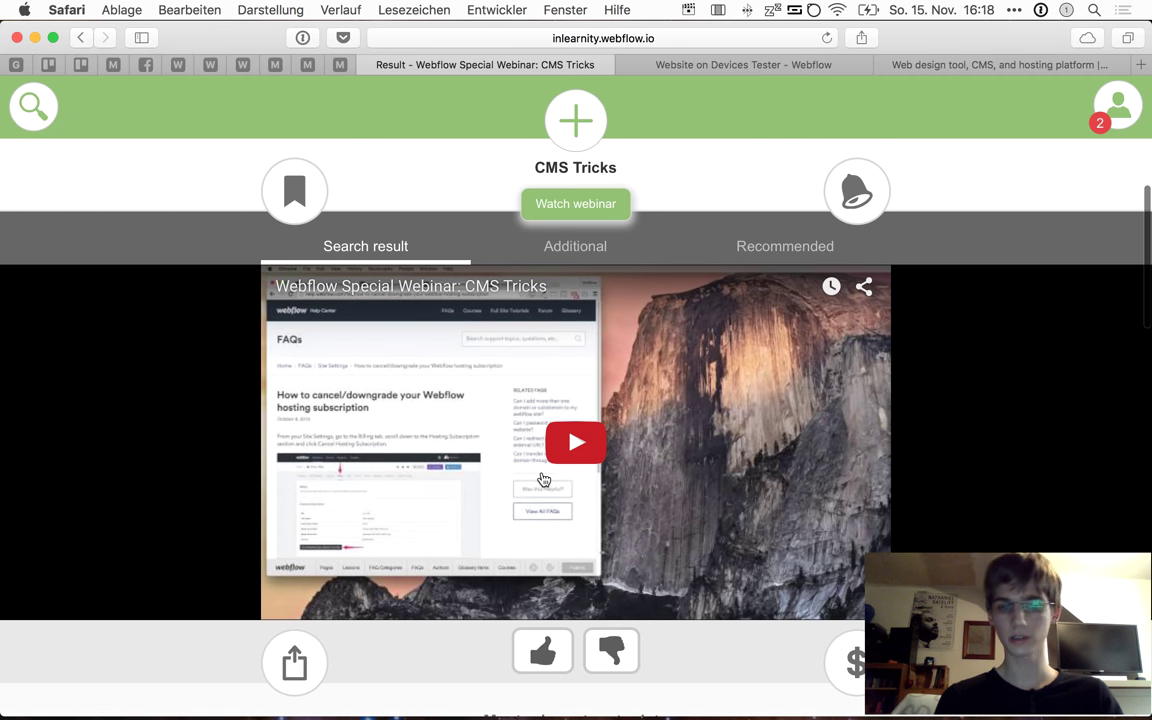
scroll(741, 391, "up", 5)
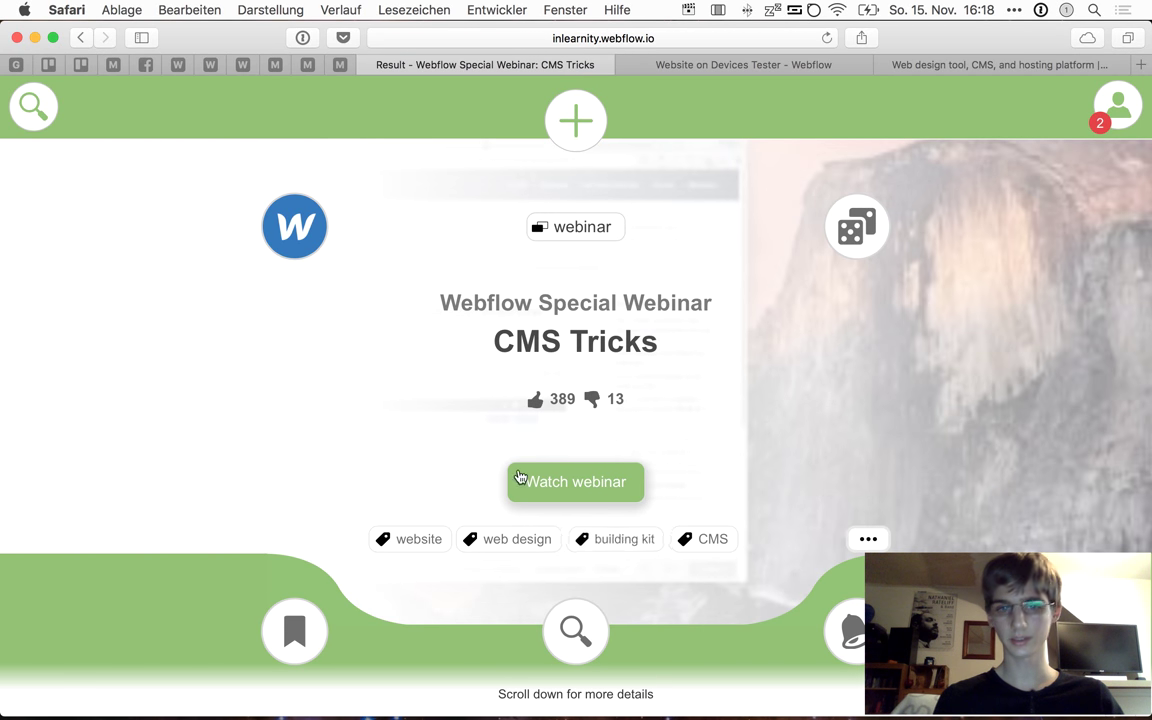
Open the Webflow tag page from the webinar's page and show the tag's search results
left_click(306, 236)
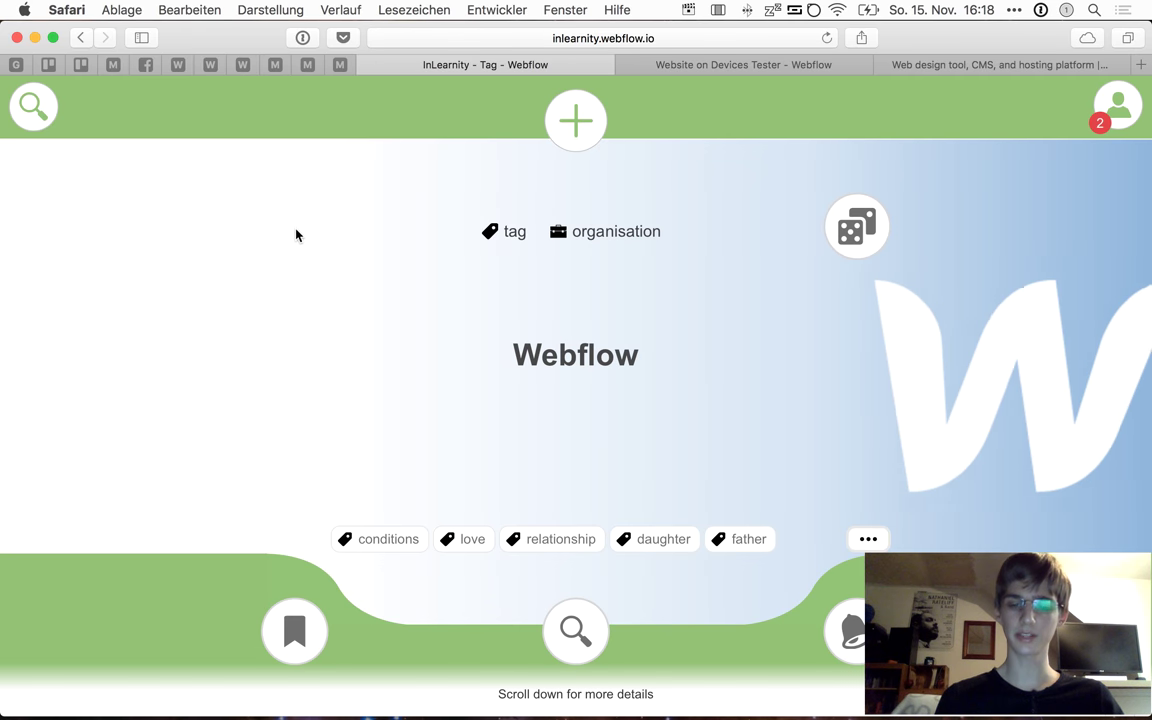
scroll(489, 314, "down", 3)
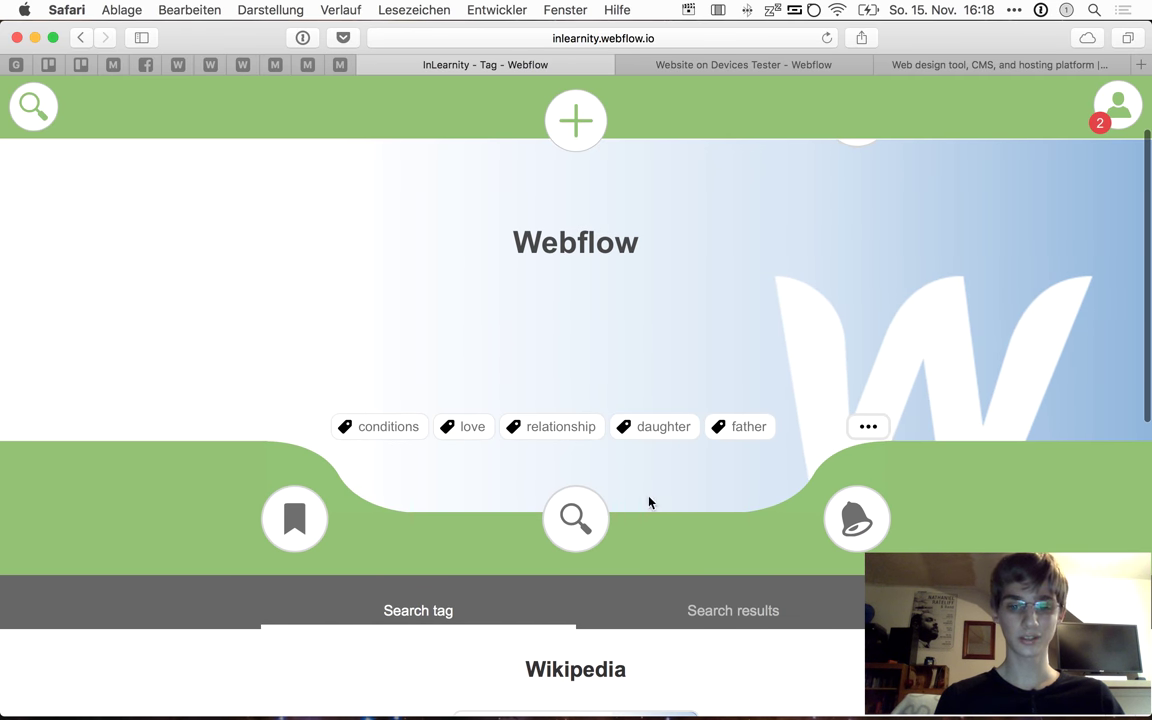
scroll(697, 483, "down", 1)
scroll(698, 486, "down", 2)
left_click(730, 455)
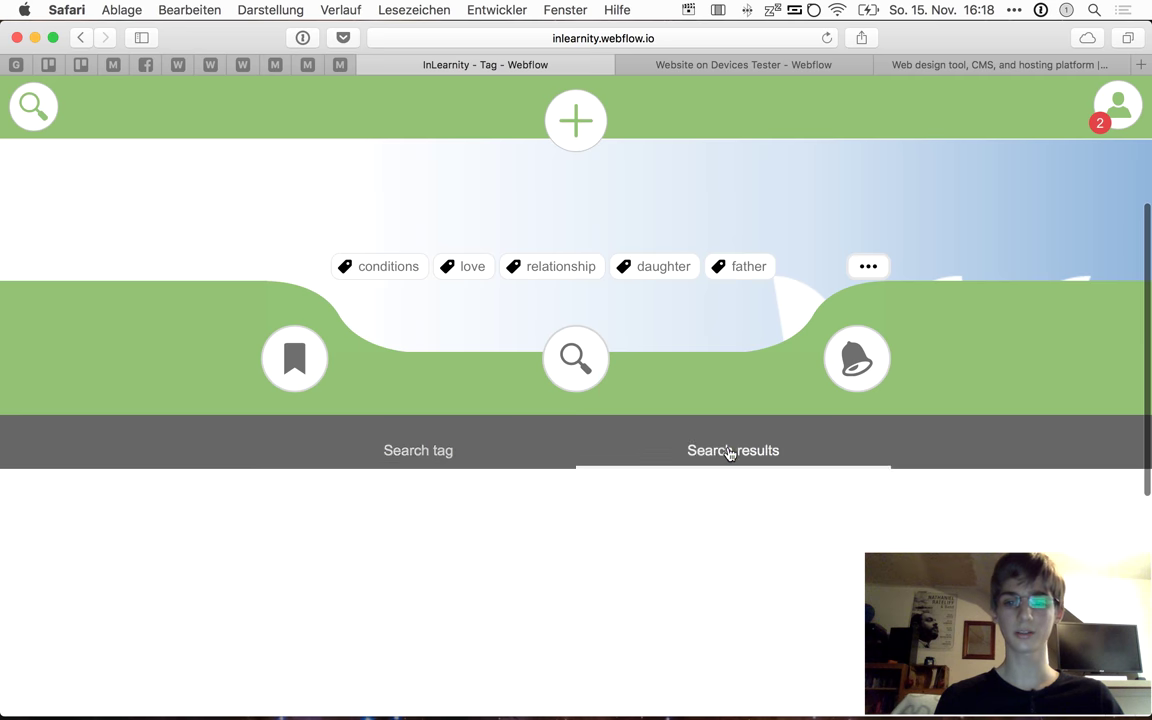
scroll(729, 453, "up", 3)
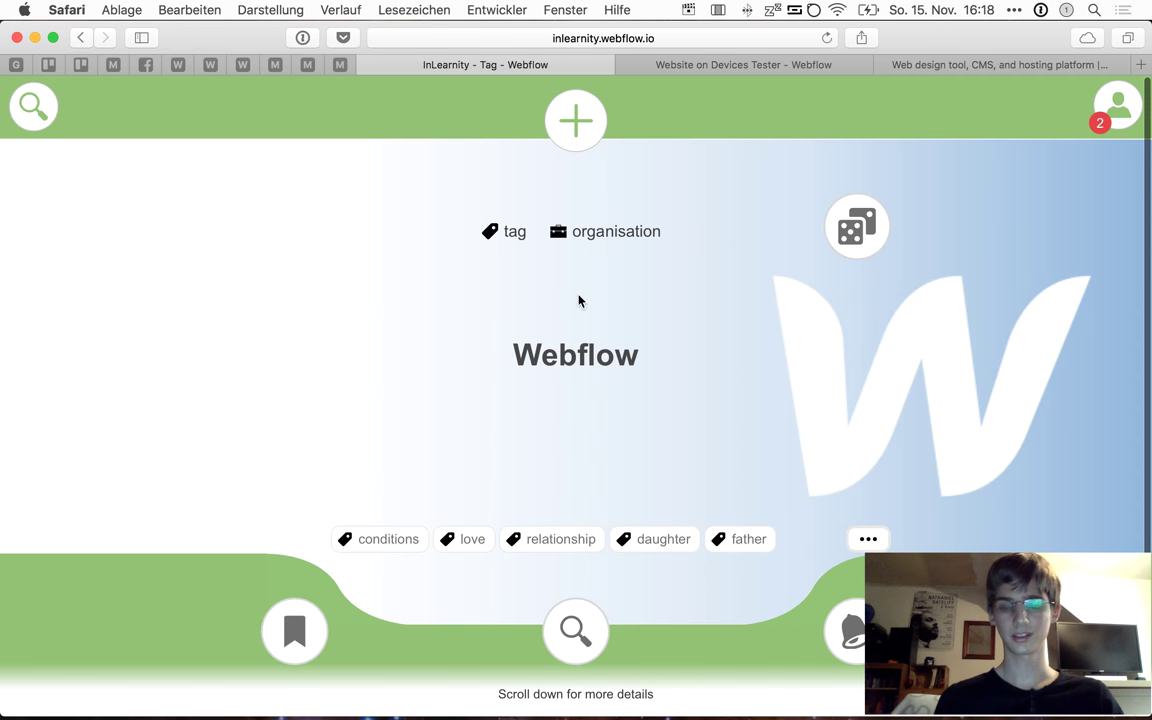
Close the Webflow tag page and go back to the search sidebar on the Chappie page
left_click(369, 66)
left_click(244, 65)
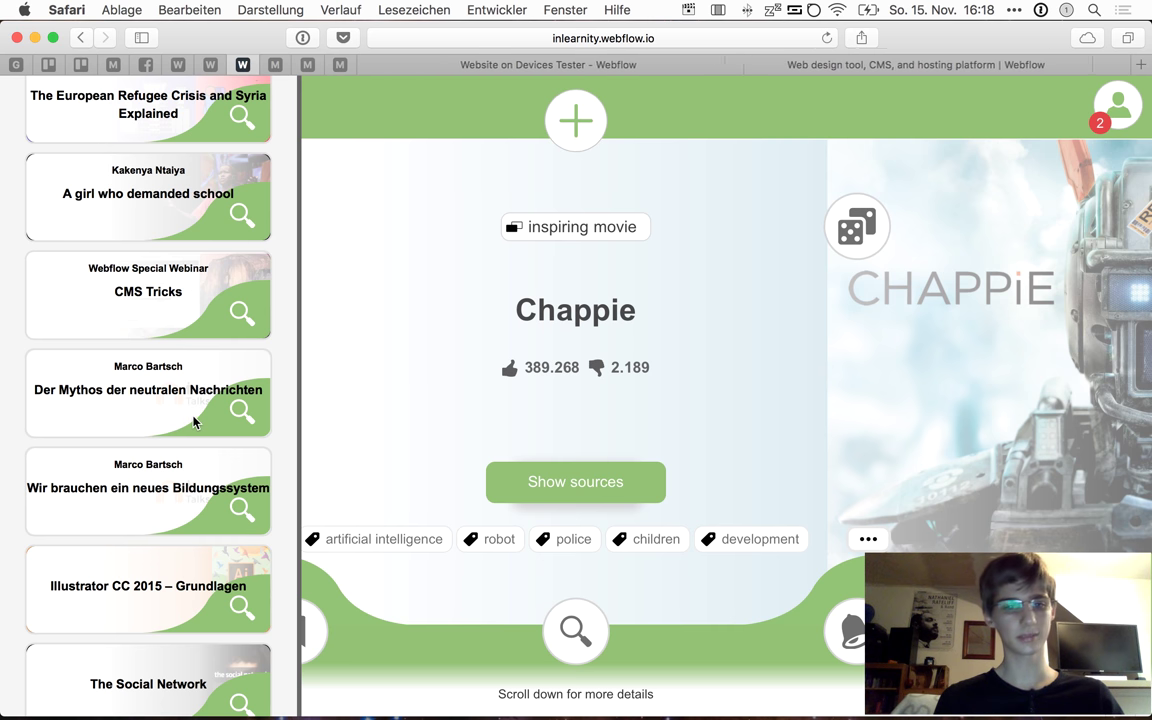
Open the talk "Der Mythos der neutralen Nachrichten" from the search sidebar in a new tab and switch to it
scroll(190, 424, "down", 2)
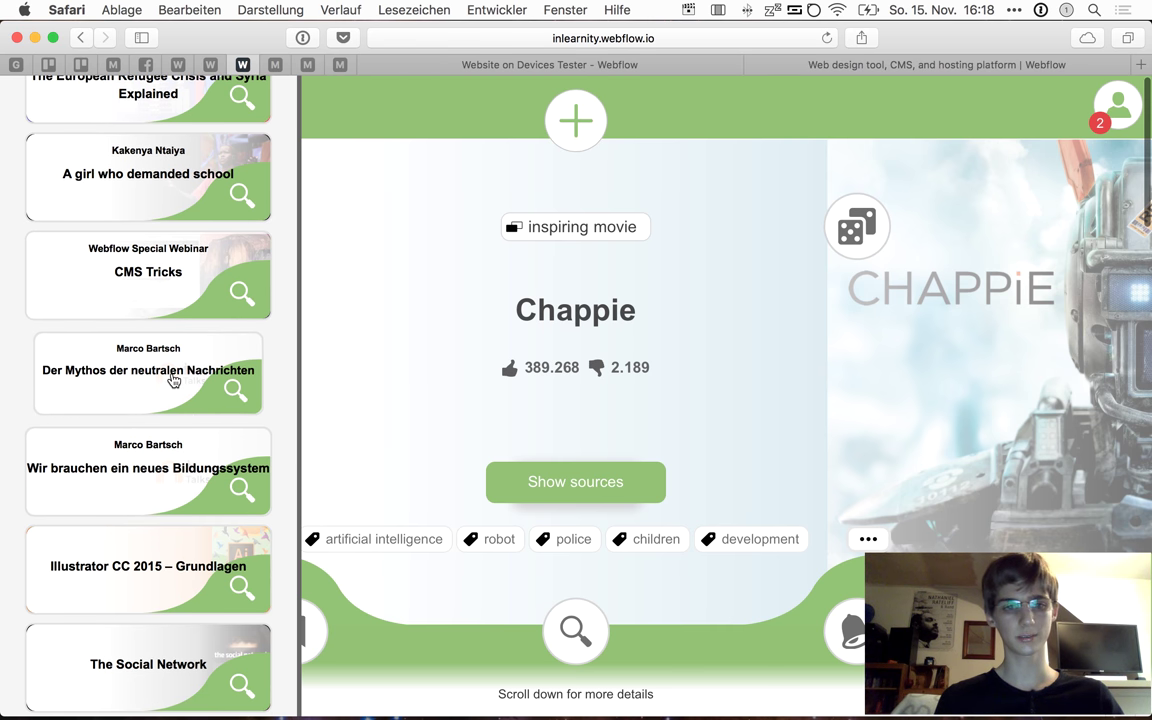
right_click(181, 379)
left_click(151, 403)
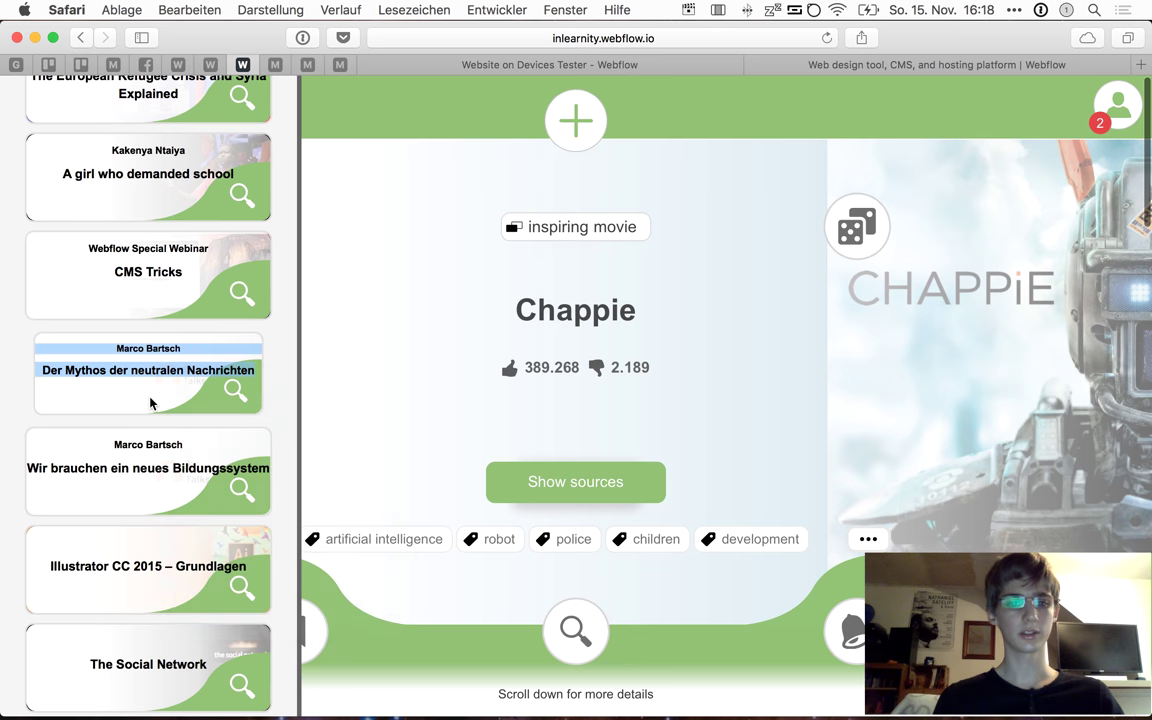
right_click(145, 373)
left_click(165, 374)
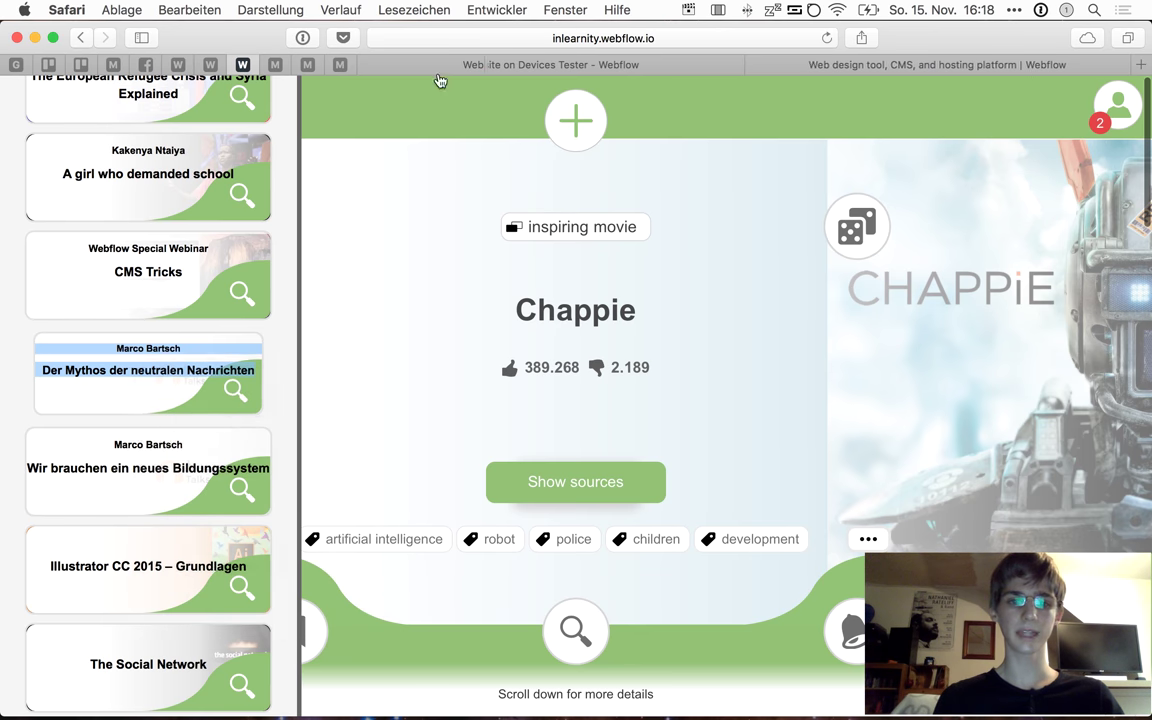
left_click(463, 68)
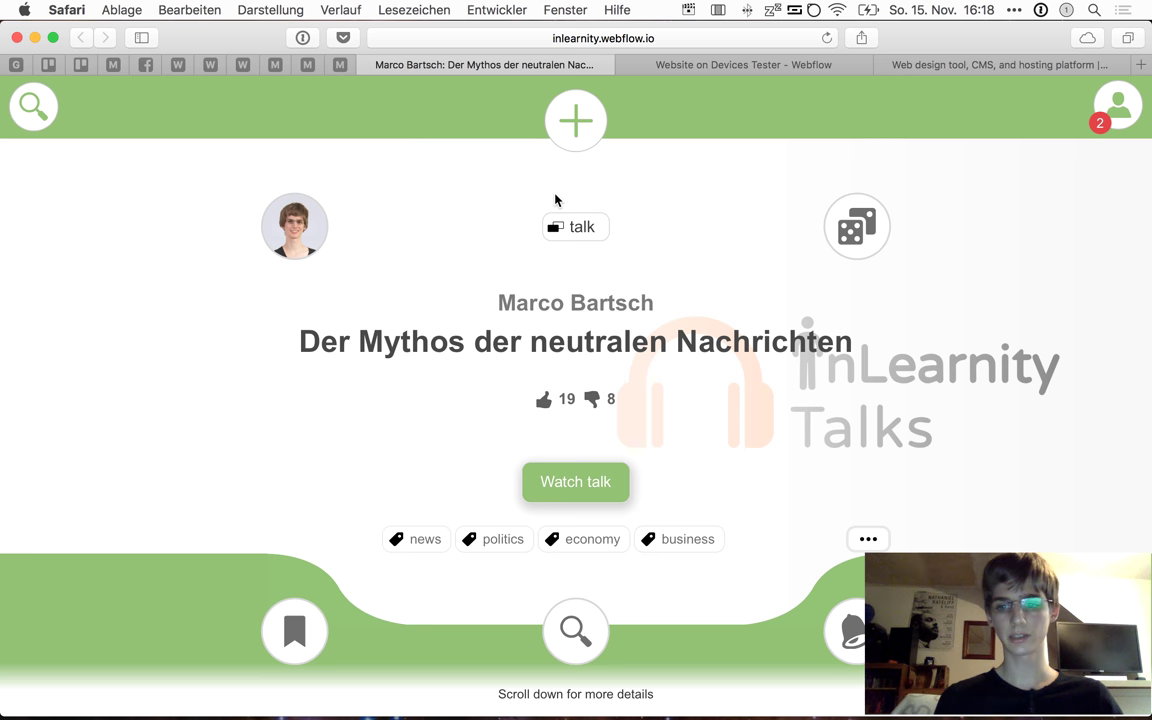
Look over the talk page's header, description and InLearnity Talks image, and open the speaker's tag page from the header
scroll(500, 247, "down", 2)
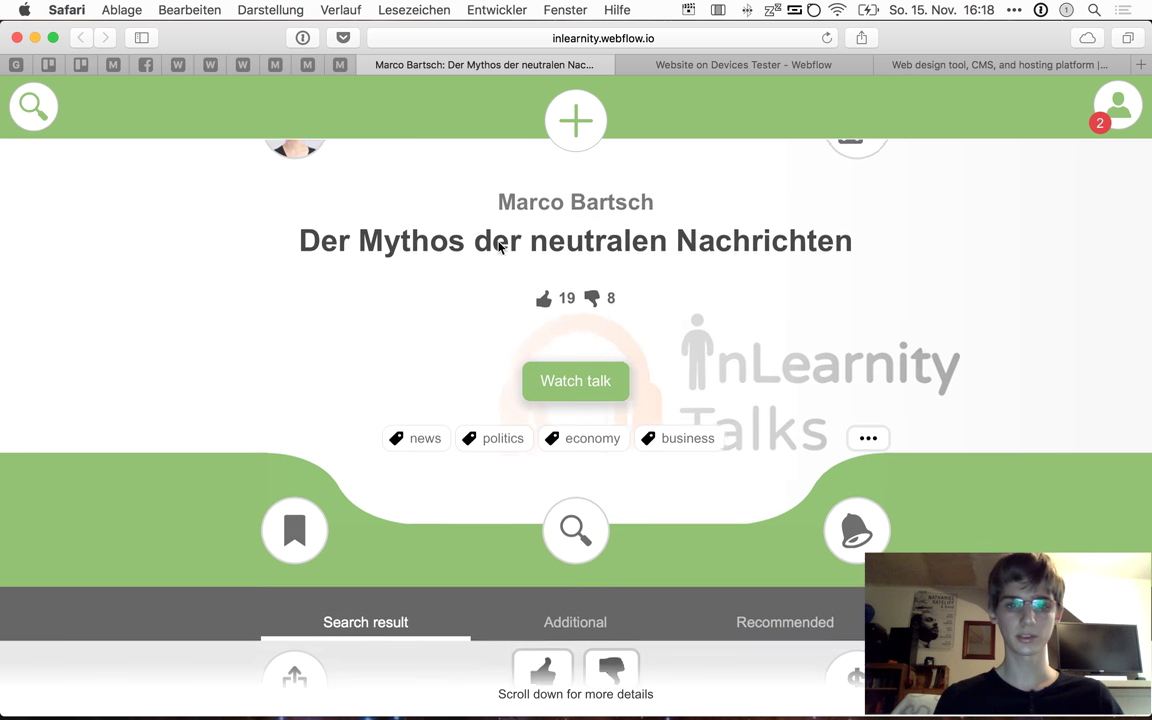
scroll(651, 249, "down", 3)
scroll(651, 249, "up", 5)
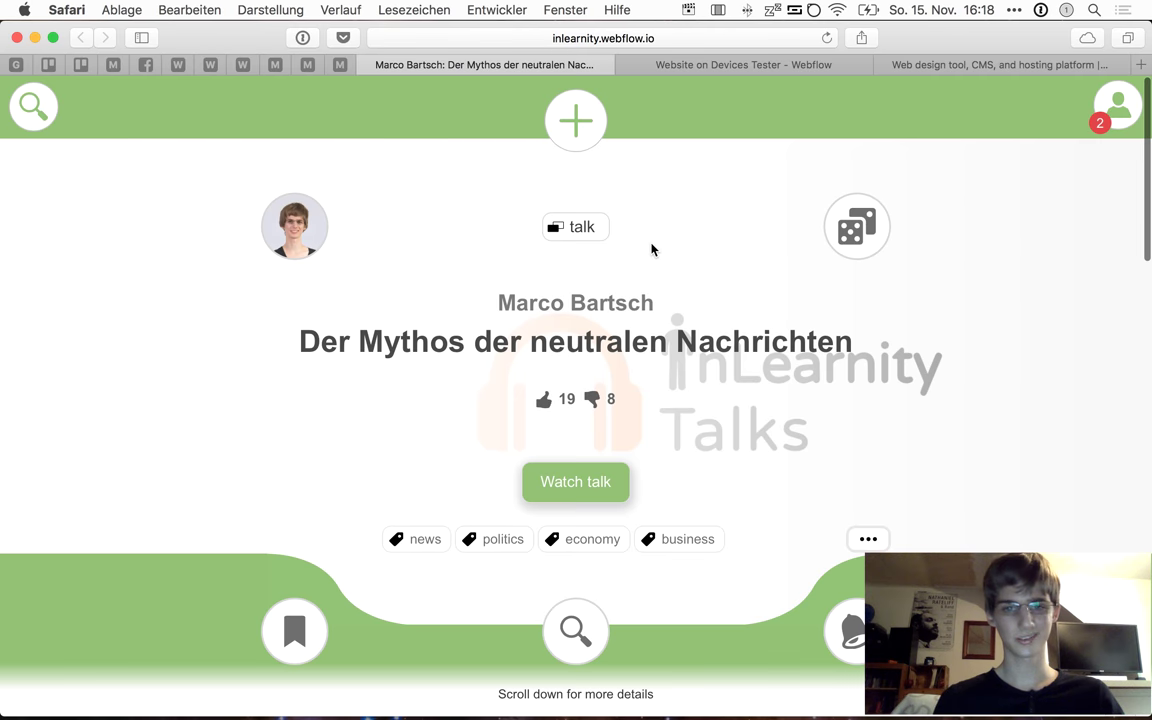
scroll(651, 249, "down", 6)
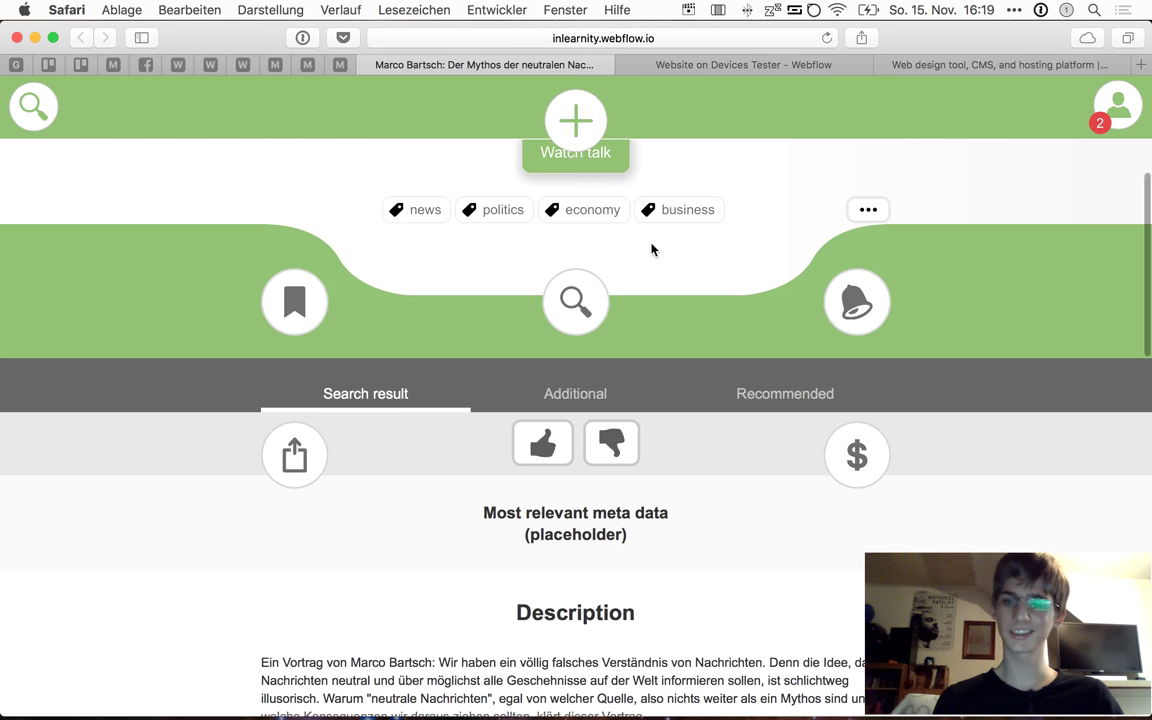
scroll(651, 249, "down", 5)
scroll(651, 249, "up", 10)
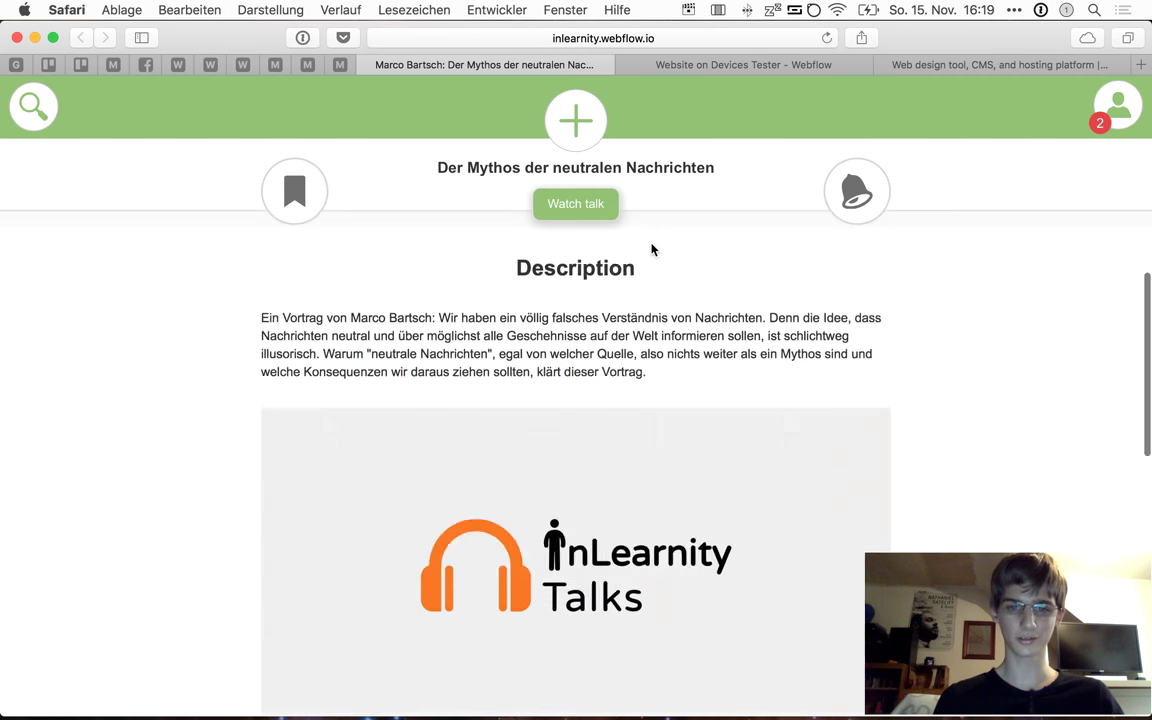
scroll(710, 406, "down", 6)
scroll(735, 393, "up", 5)
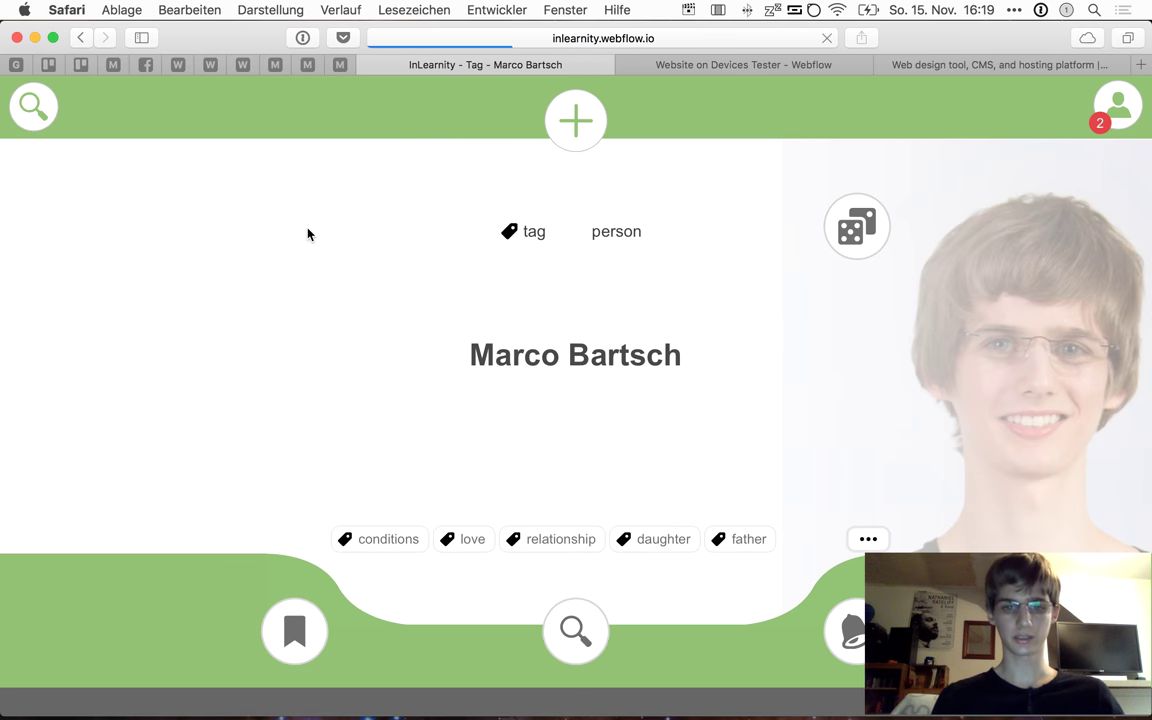
Show the search results on the speaker's tag page and return to its header
scroll(733, 494, "down", 5)
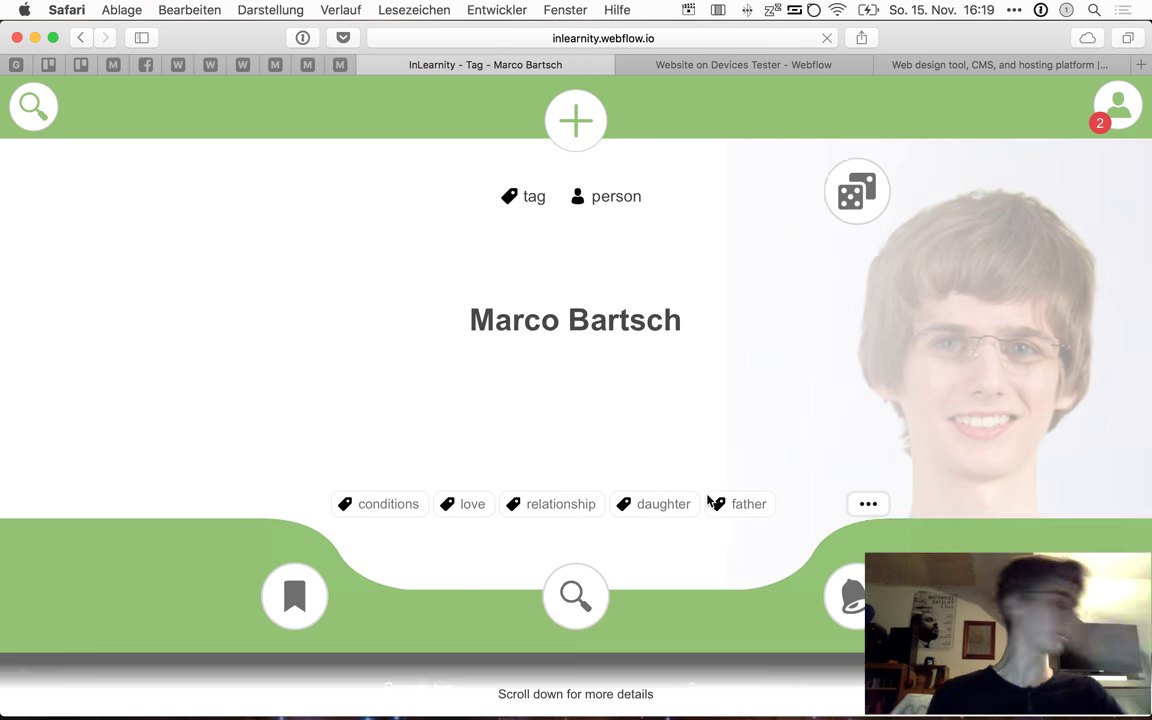
left_click(730, 391)
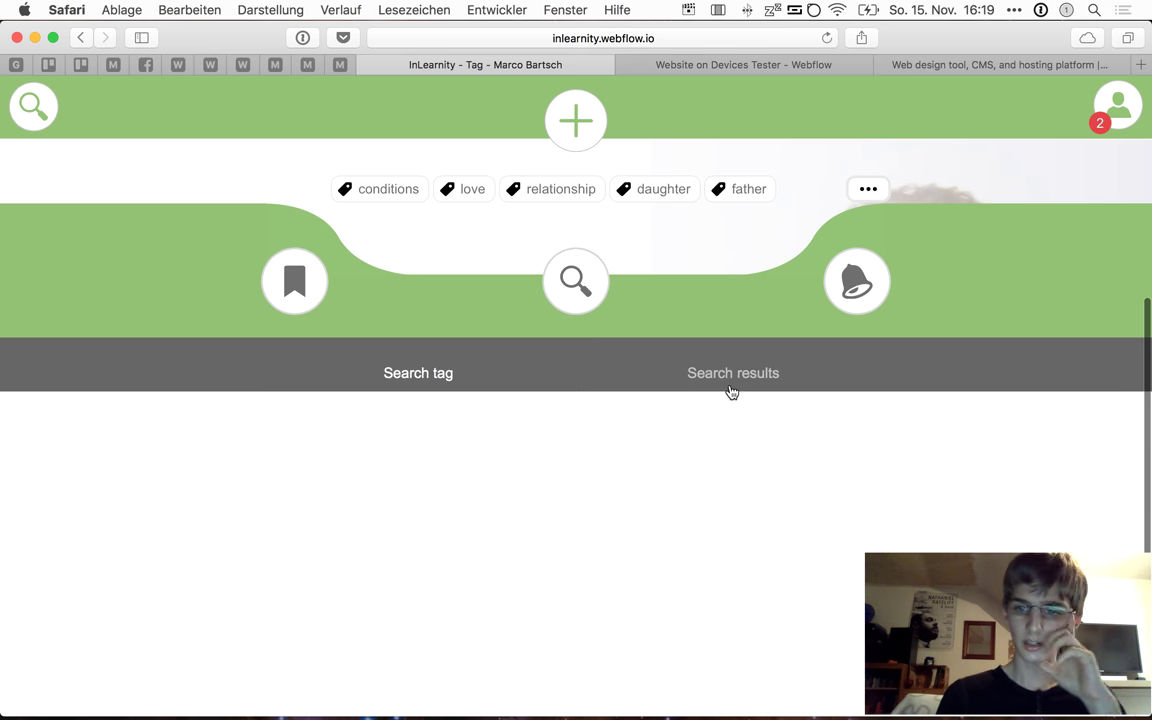
scroll(730, 391, "down", 1)
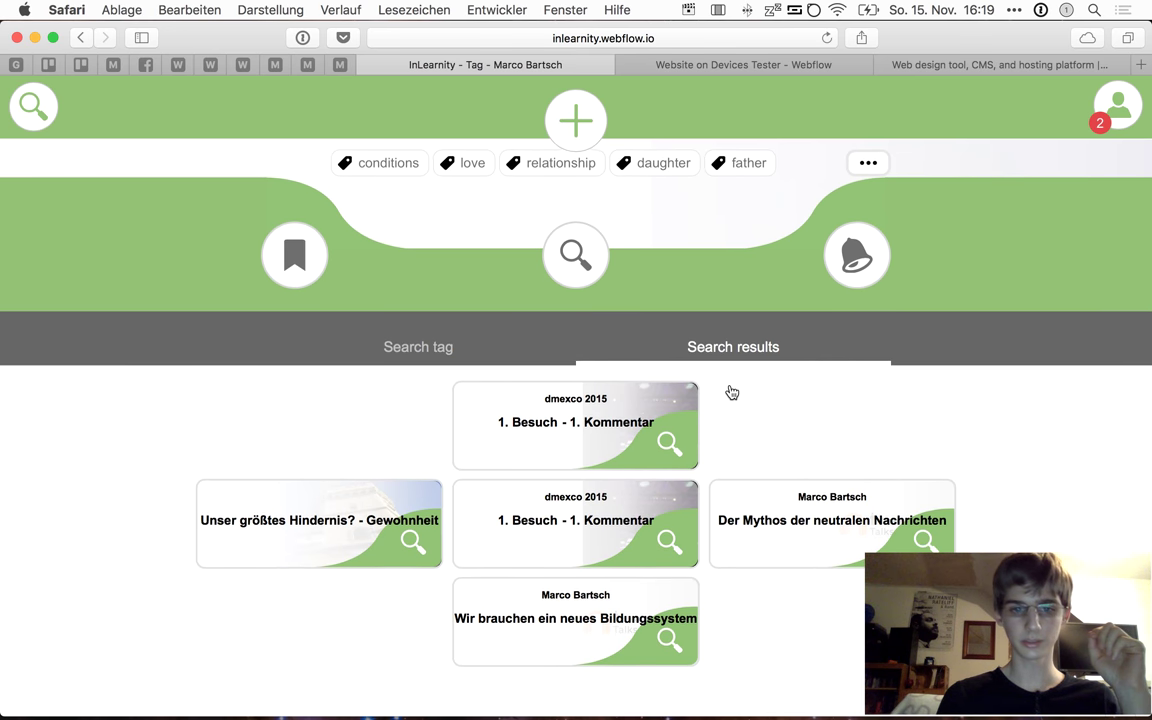
scroll(540, 548, "up", 5)
scroll(540, 545, "down", 2)
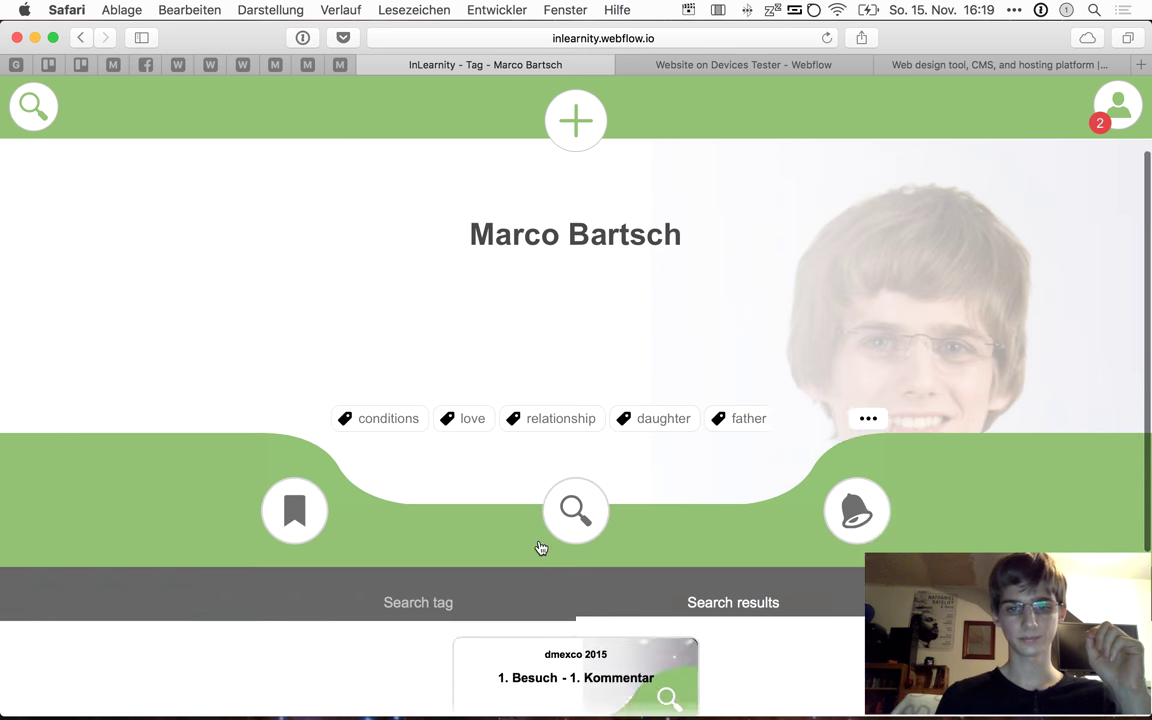
scroll(540, 545, "up", 2)
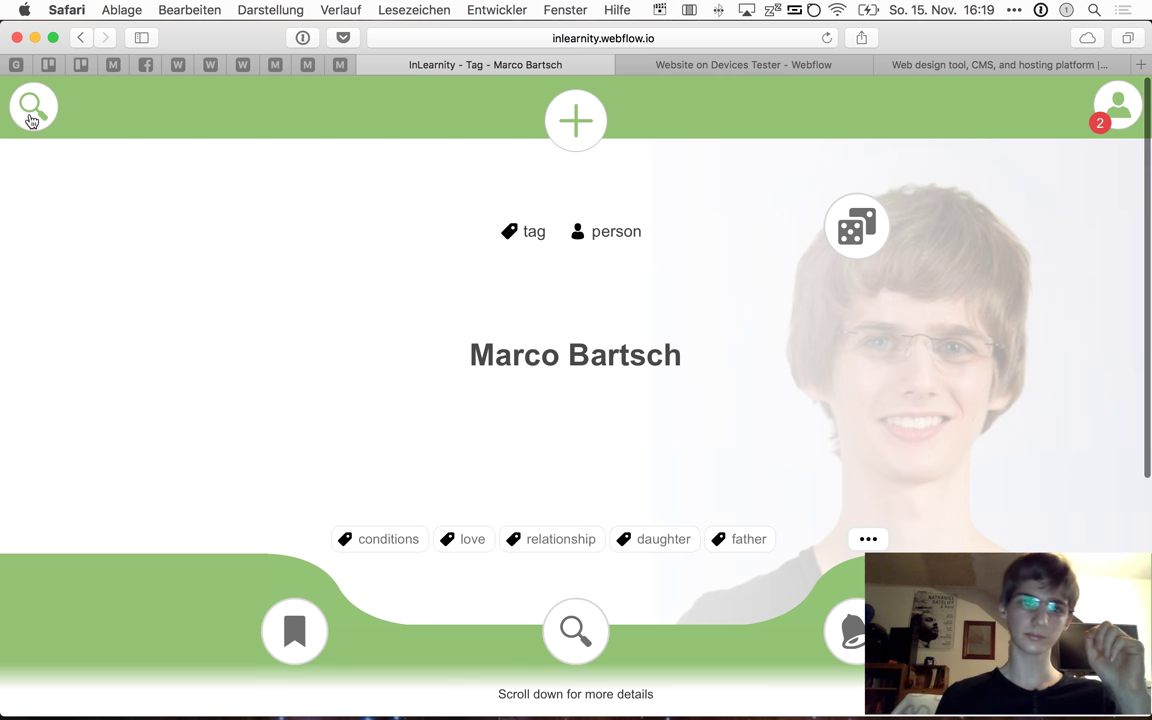
Return to the Chappie page and browse its search sidebar down to the "Making of Interstellar Soundtrack" card
left_click(178, 64)
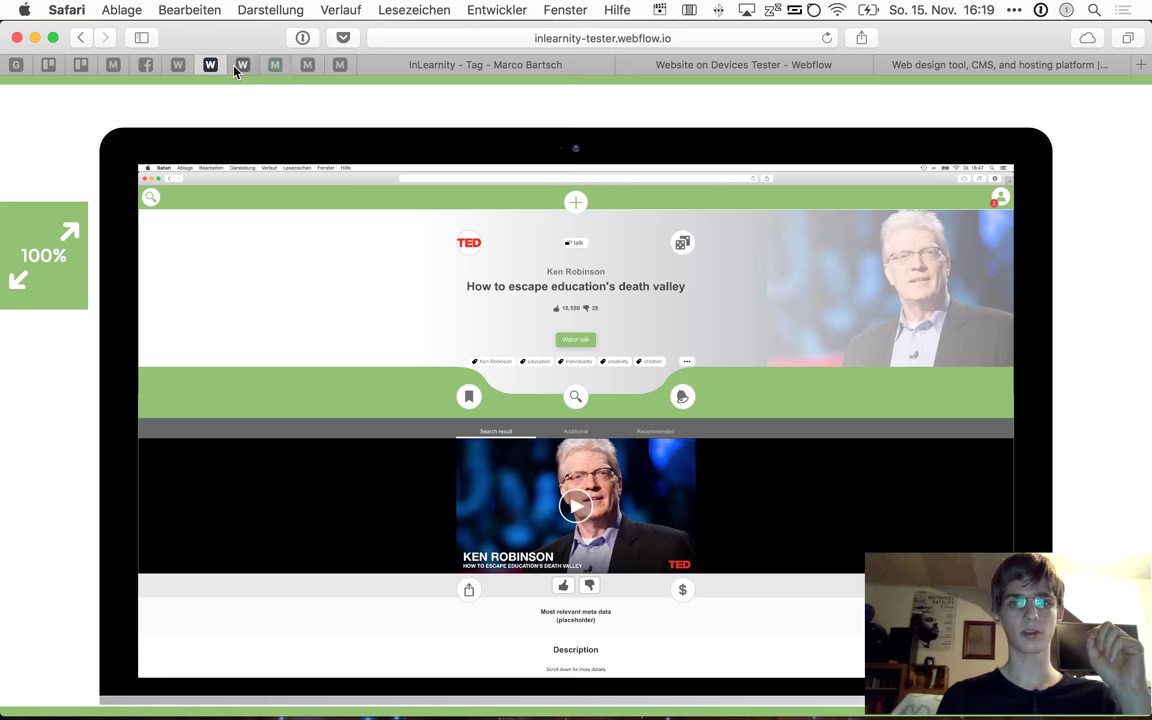
left_click(242, 64)
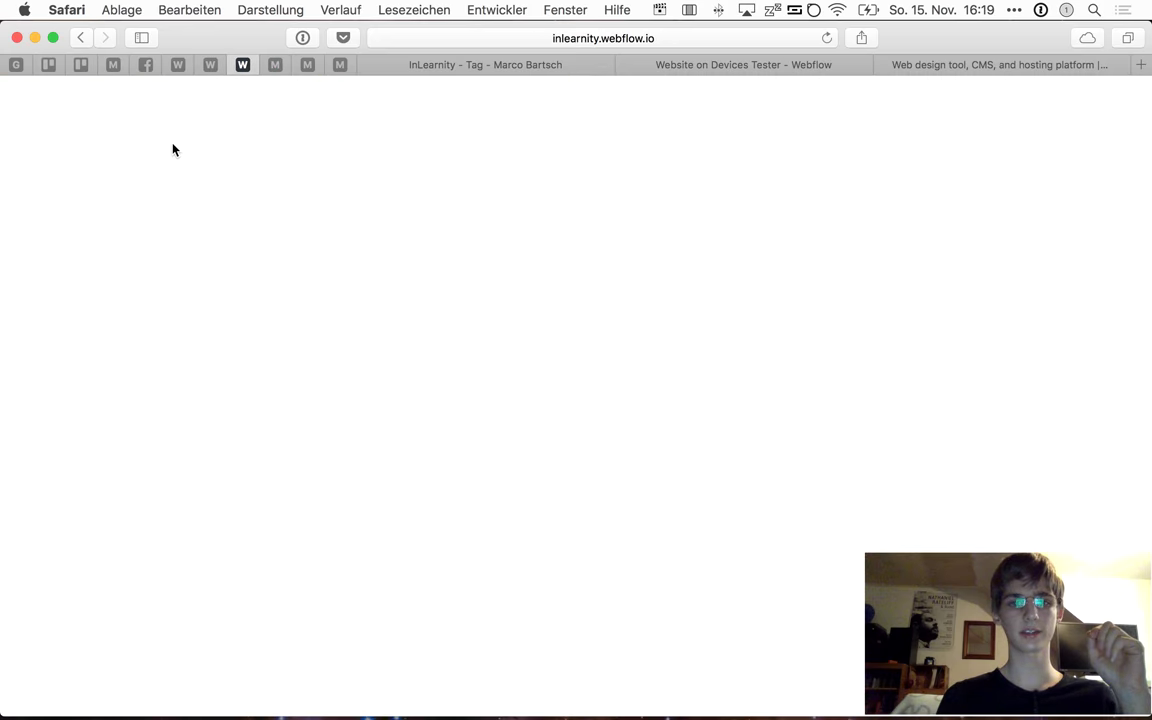
scroll(218, 361, "down", 5)
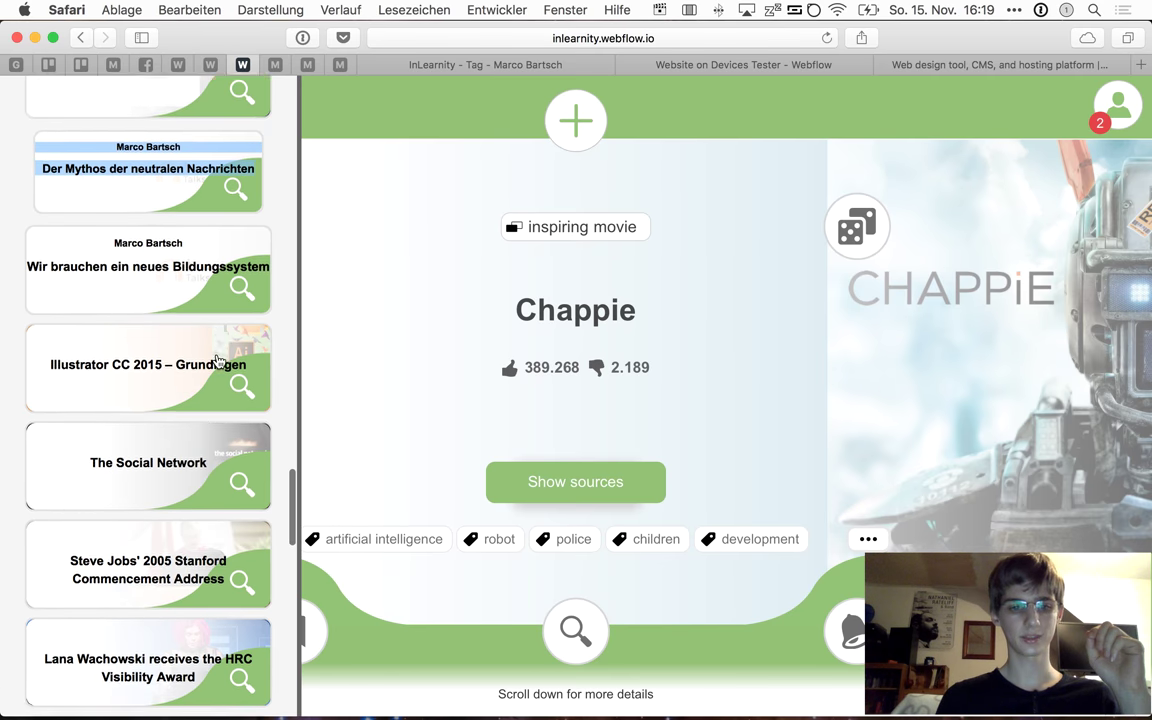
scroll(218, 361, "down", 4)
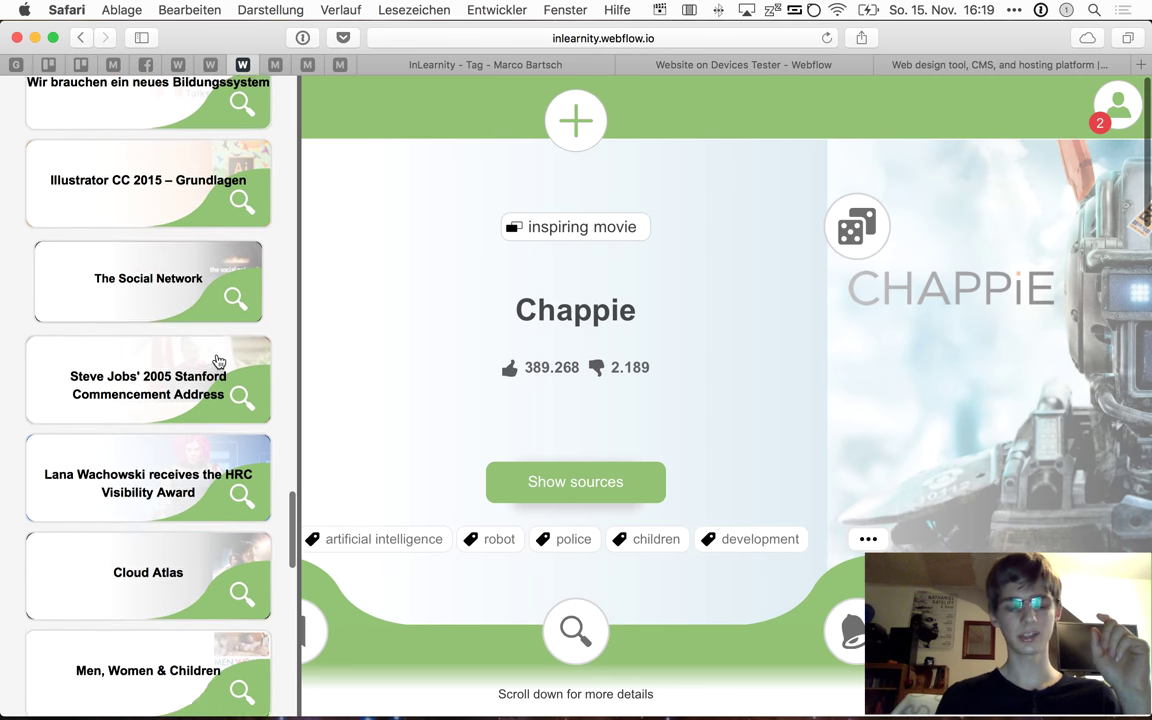
scroll(218, 361, "down", 4)
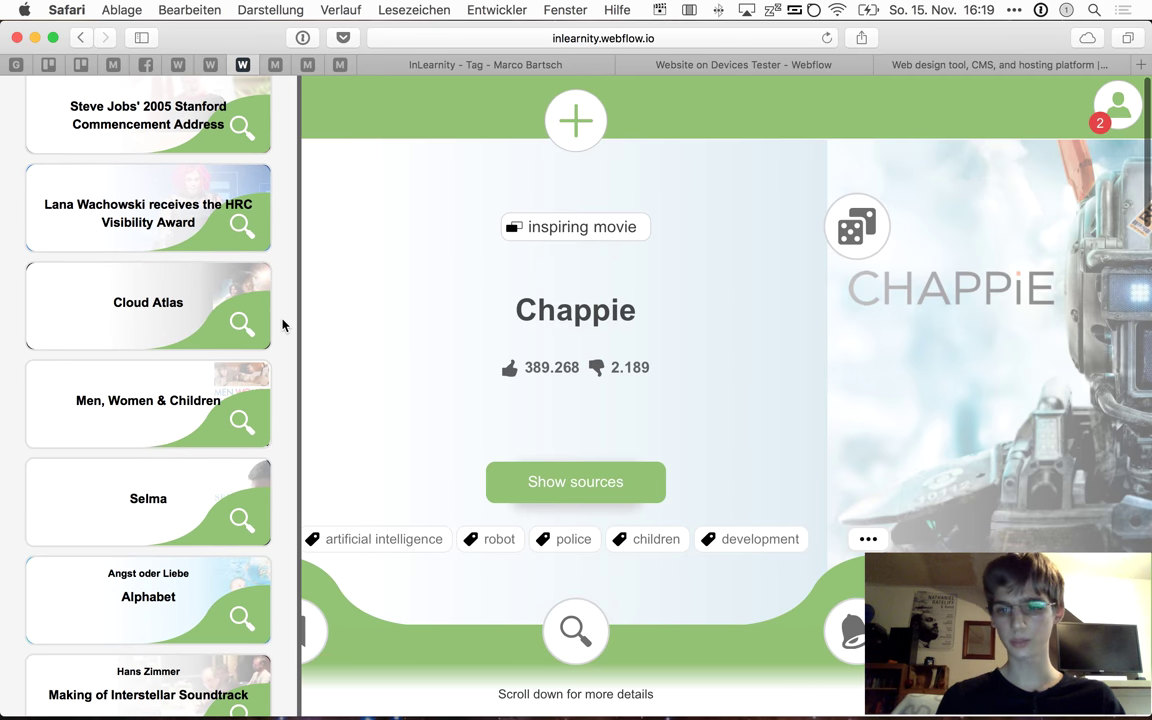
scroll(282, 326, "down", 2)
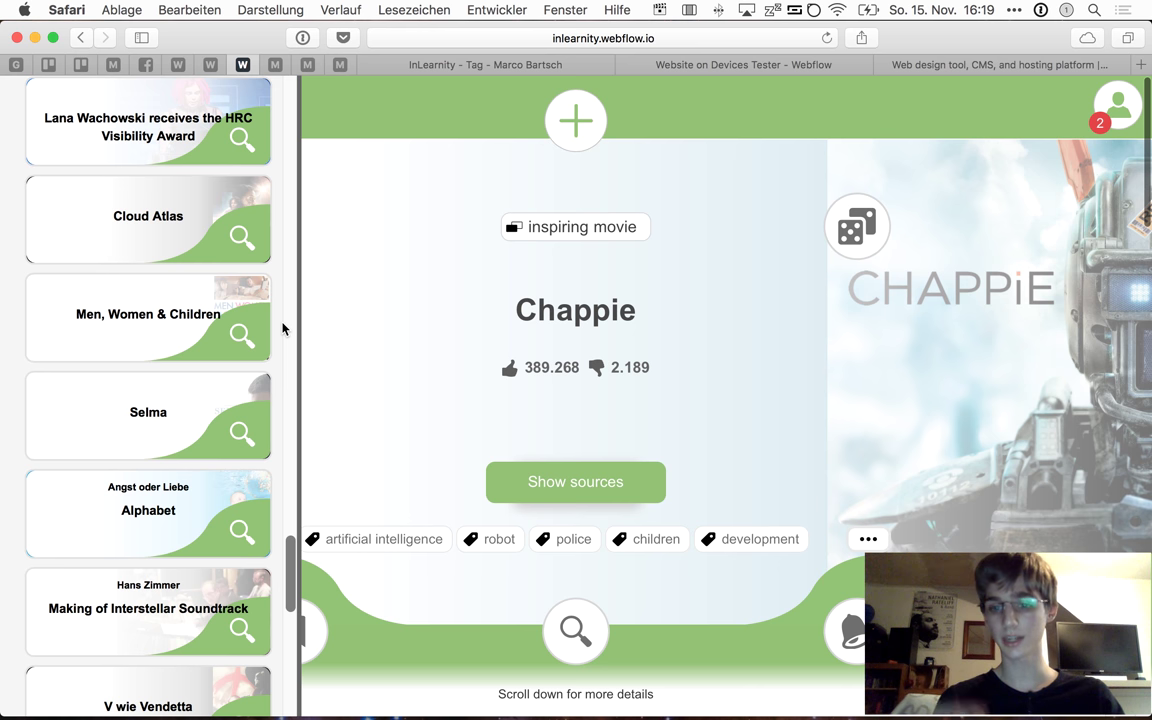
scroll(283, 333, "down", 3)
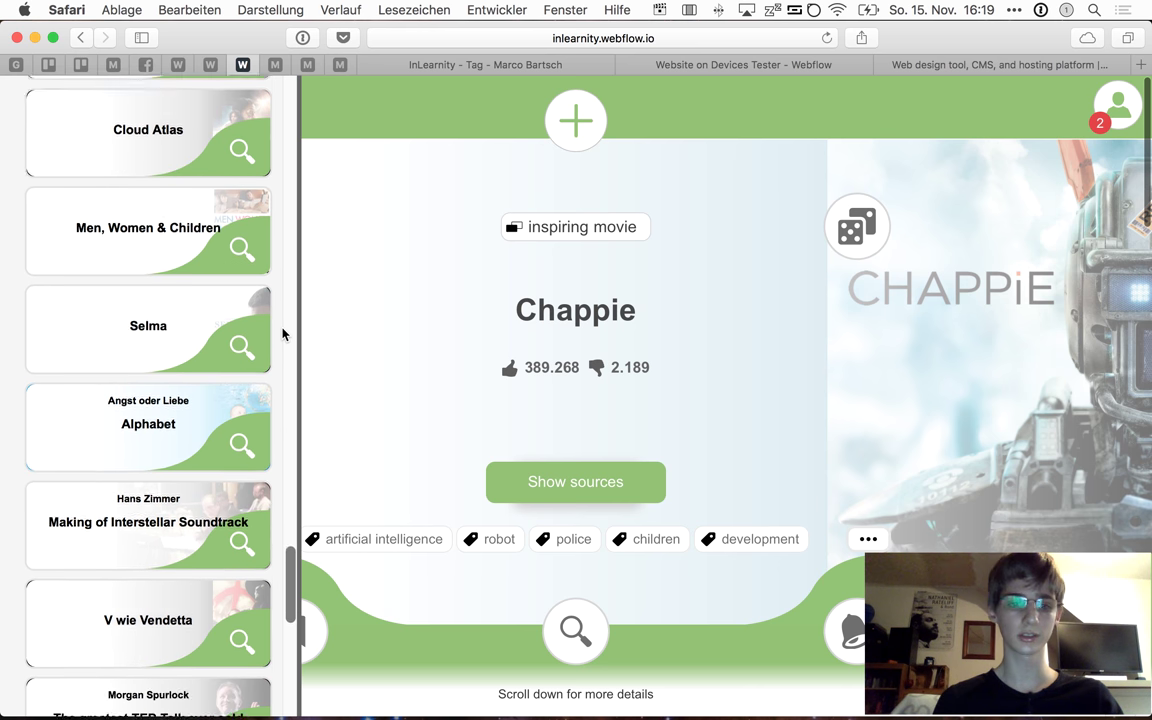
Open the "Making of Interstellar Soundtrack" result and go from its header to the embedded video
left_click(240, 481)
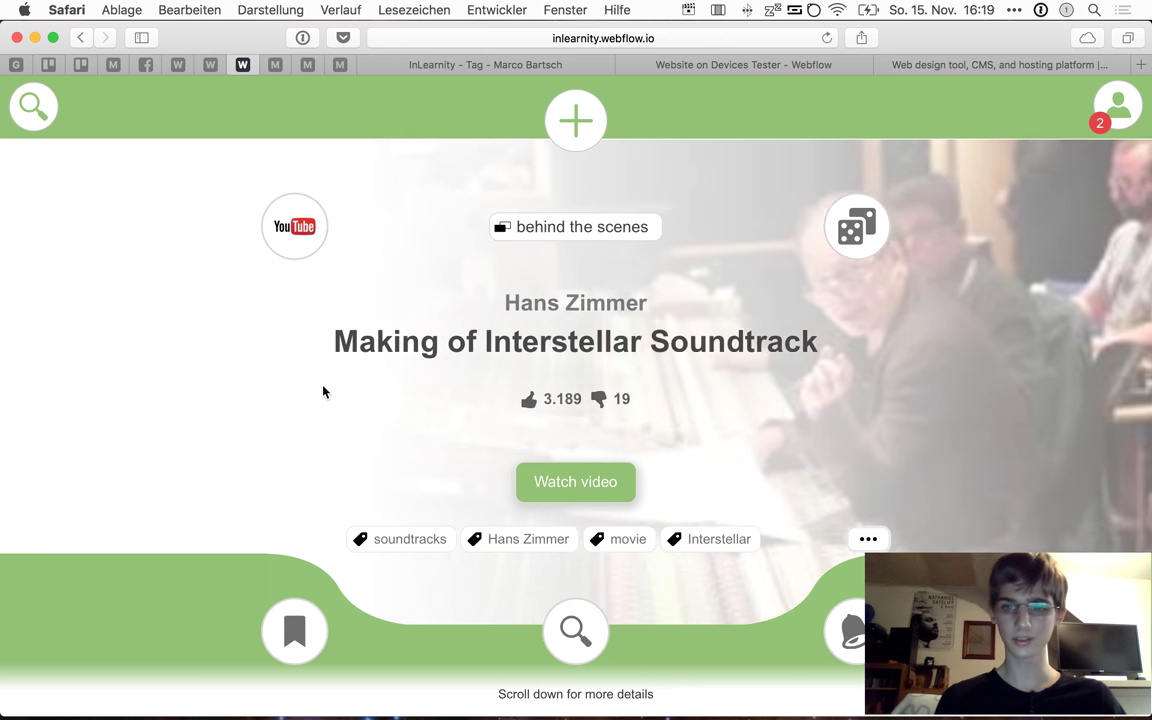
scroll(323, 392, "down", 1)
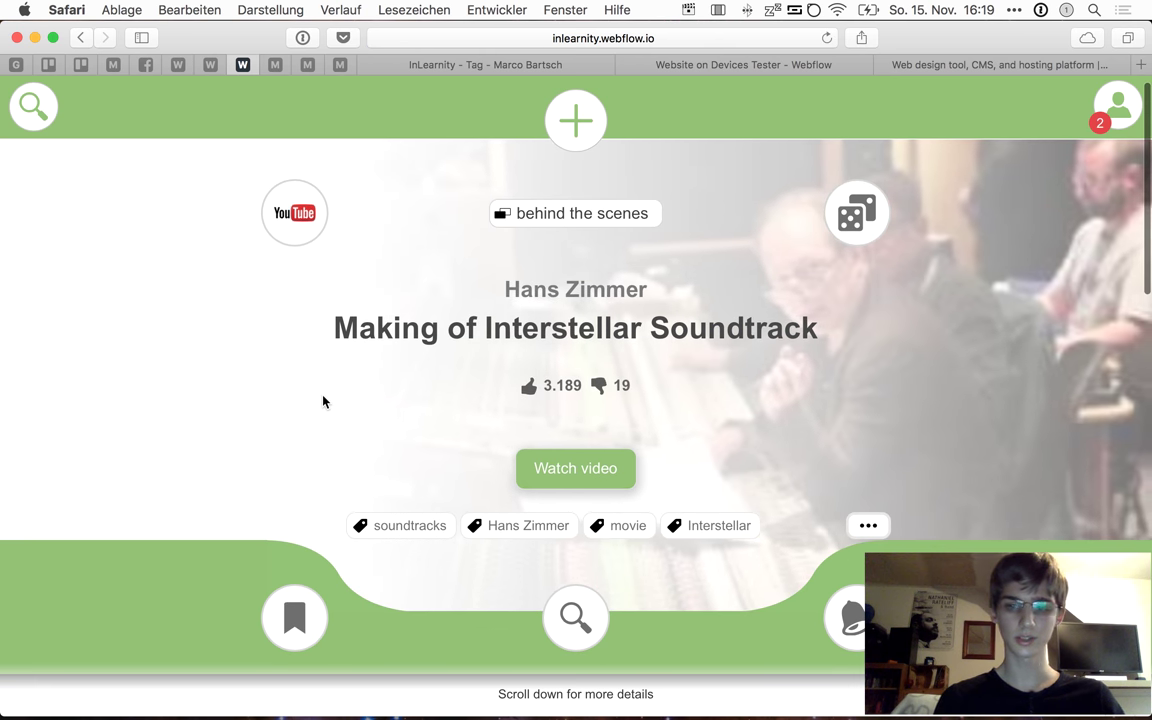
scroll(323, 401, "down", 2)
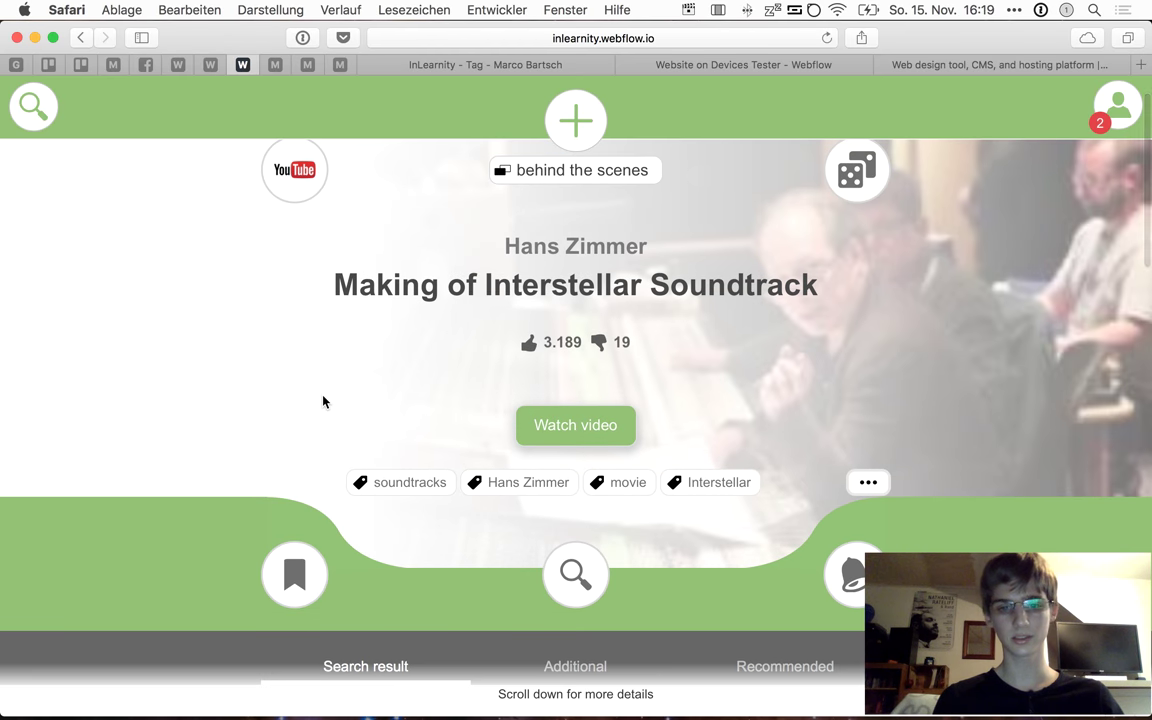
scroll(323, 401, "up", 2)
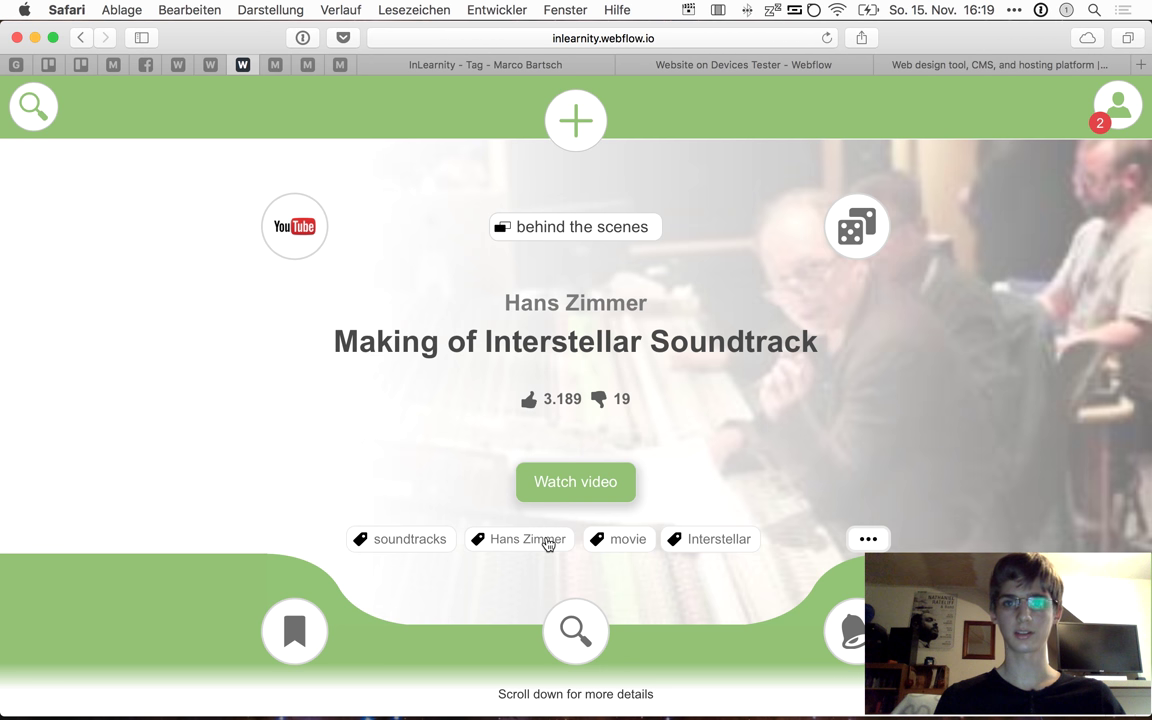
scroll(573, 450, "down", 1)
scroll(573, 450, "up", 1)
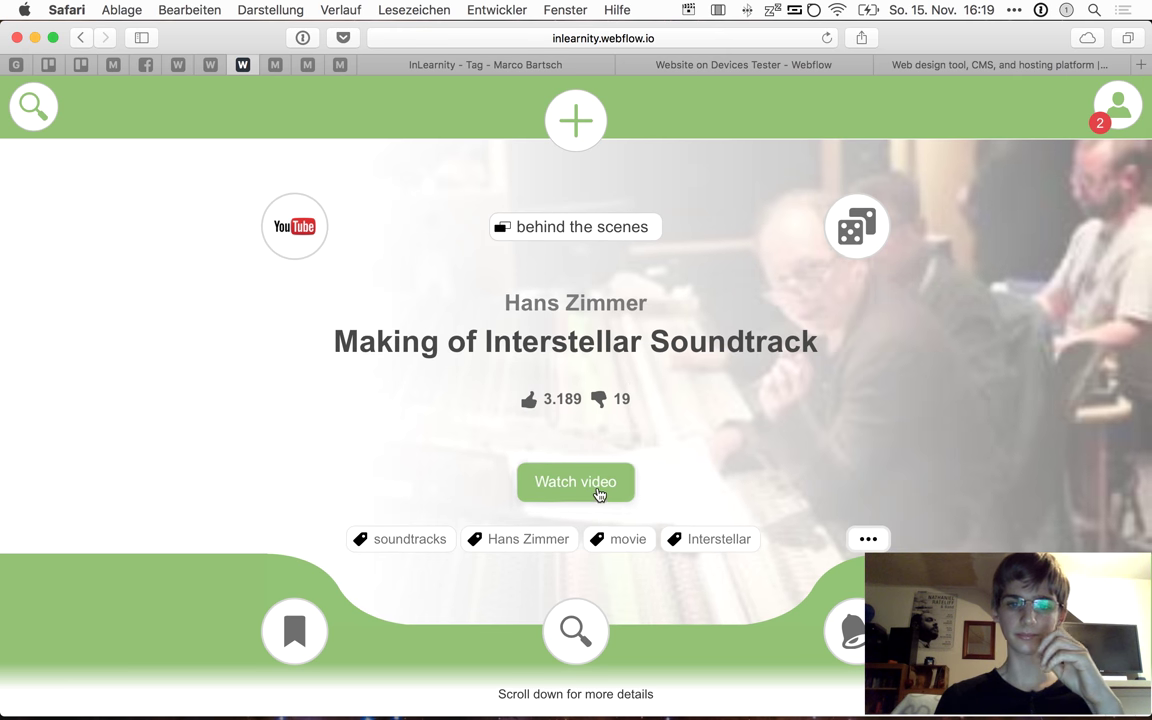
left_click(598, 487)
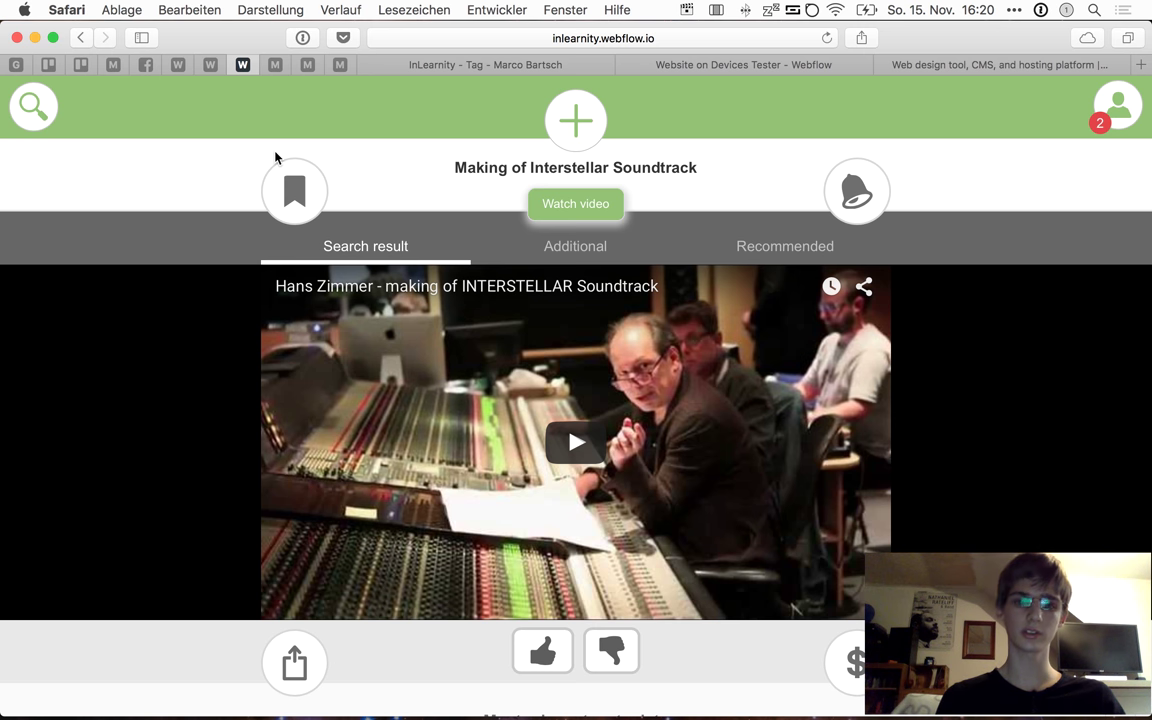
Switch to the Medium draft "InLearnity — BIG Update — Teil 1/3: Was ist InLearnity?" and skim its header image and introduction
left_click(280, 65)
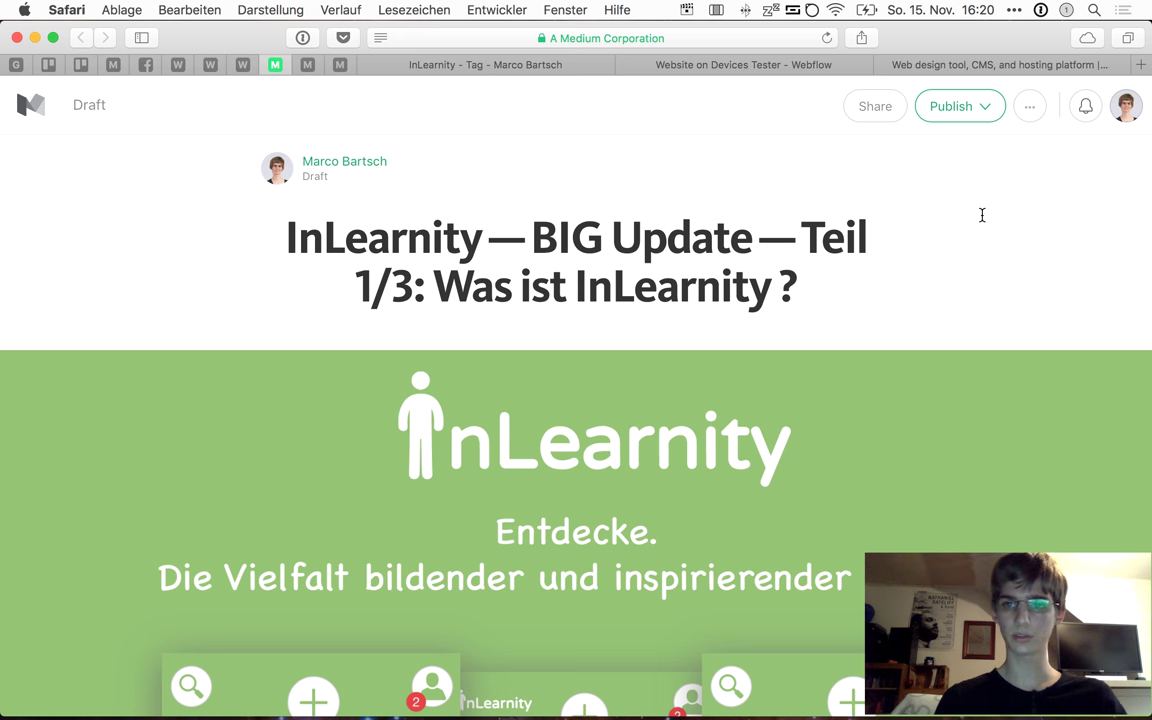
scroll(434, 190, "down", 1)
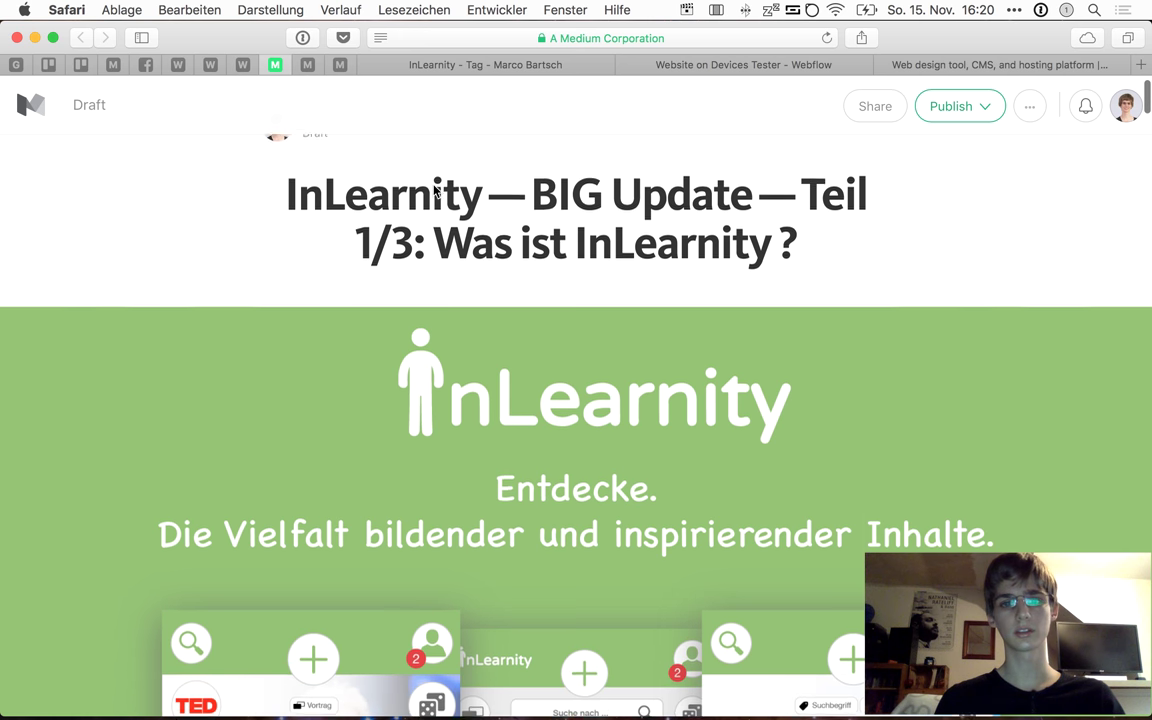
scroll(434, 190, "down", 3)
scroll(434, 190, "up", 3)
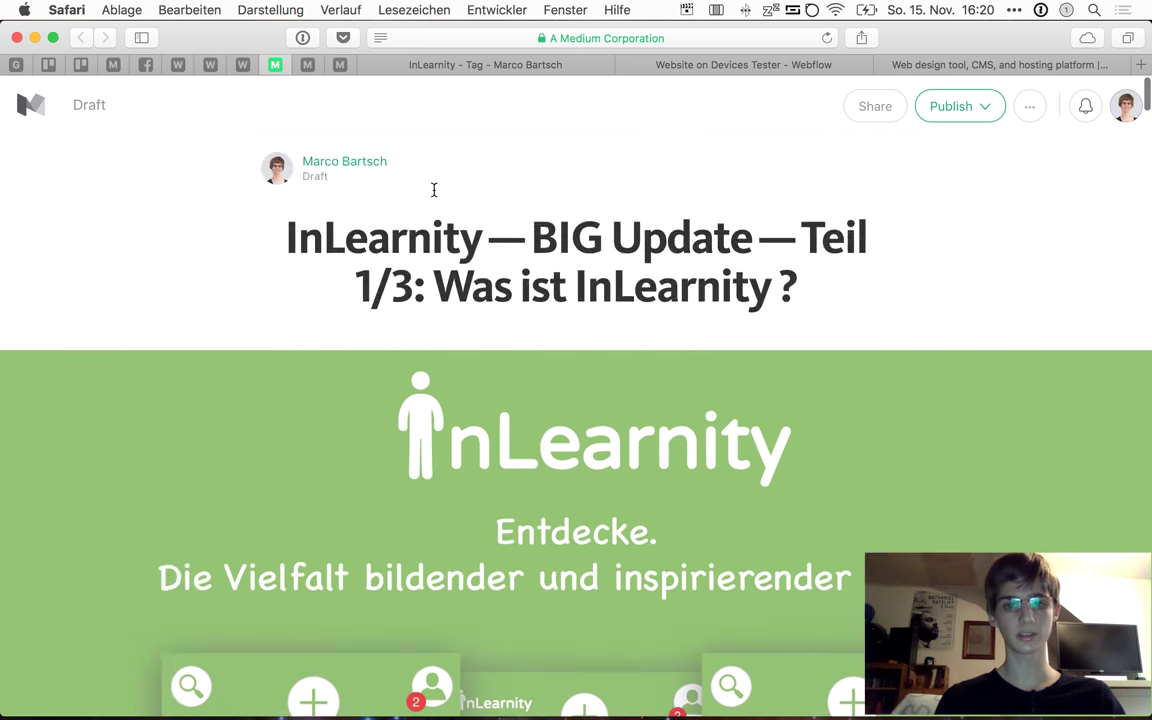
scroll(434, 190, "down", 8)
scroll(434, 194, "down", 10)
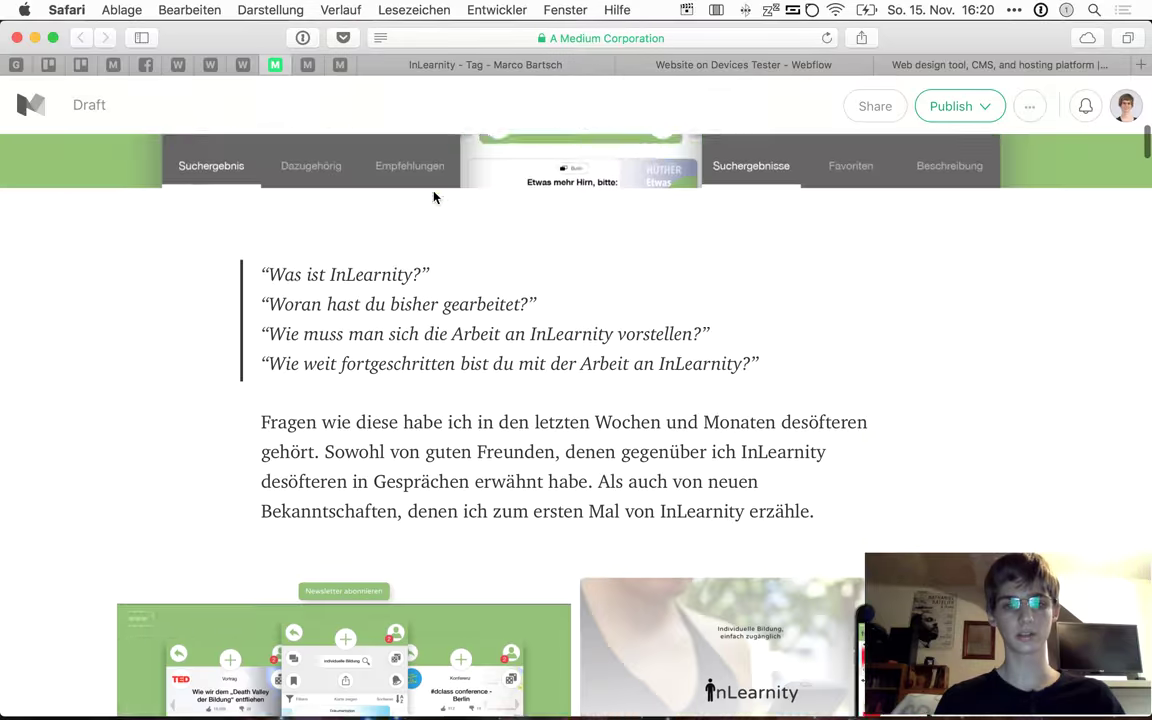
scroll(434, 196, "down", 10)
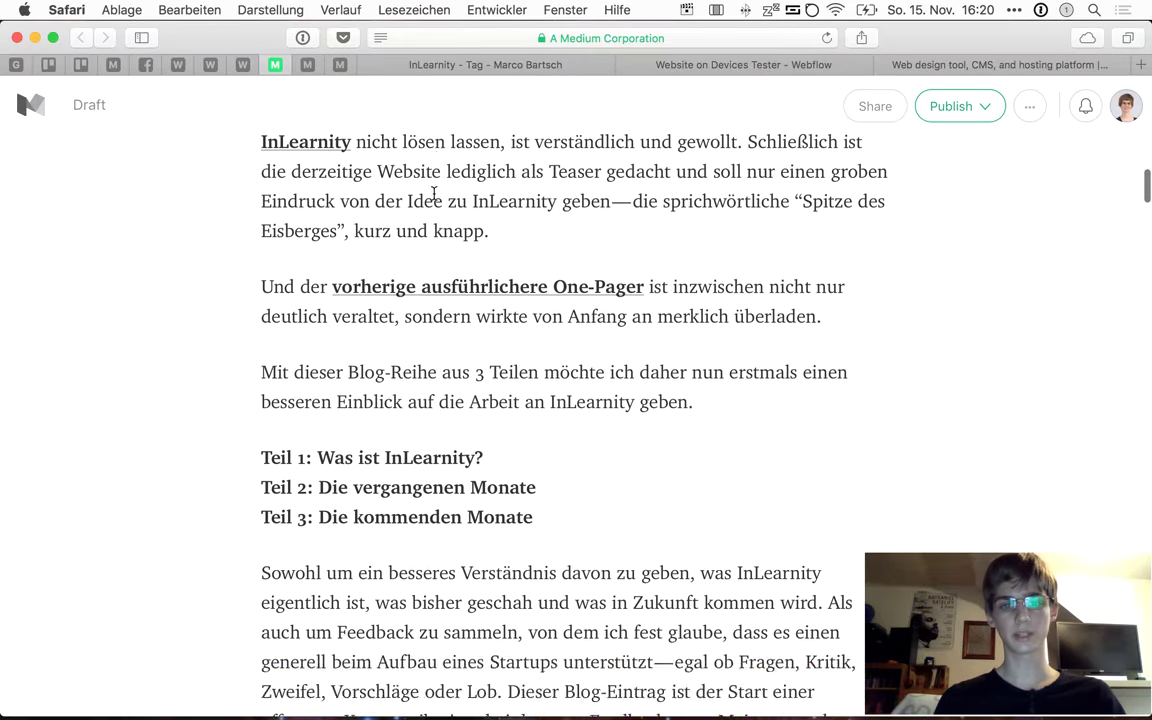
scroll(434, 193, "up", 7)
scroll(434, 193, "up", 3)
scroll(434, 193, "down", 3)
scroll(434, 200, "up", 6)
scroll(434, 200, "up", 10)
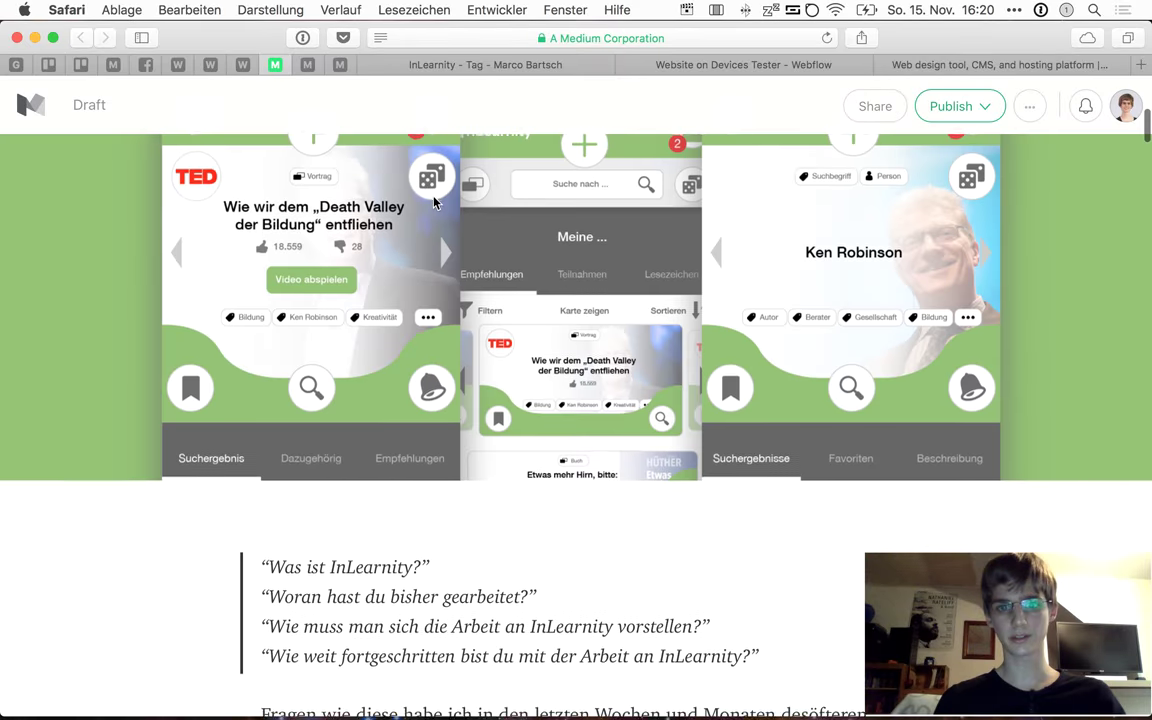
Switch to the Medium draft "InLearnity — BIG Update — Teil 2/3: Die vergangenen Monate" and skim its wireframes, time-lapse video and Illustrator screen overview
left_click(310, 68)
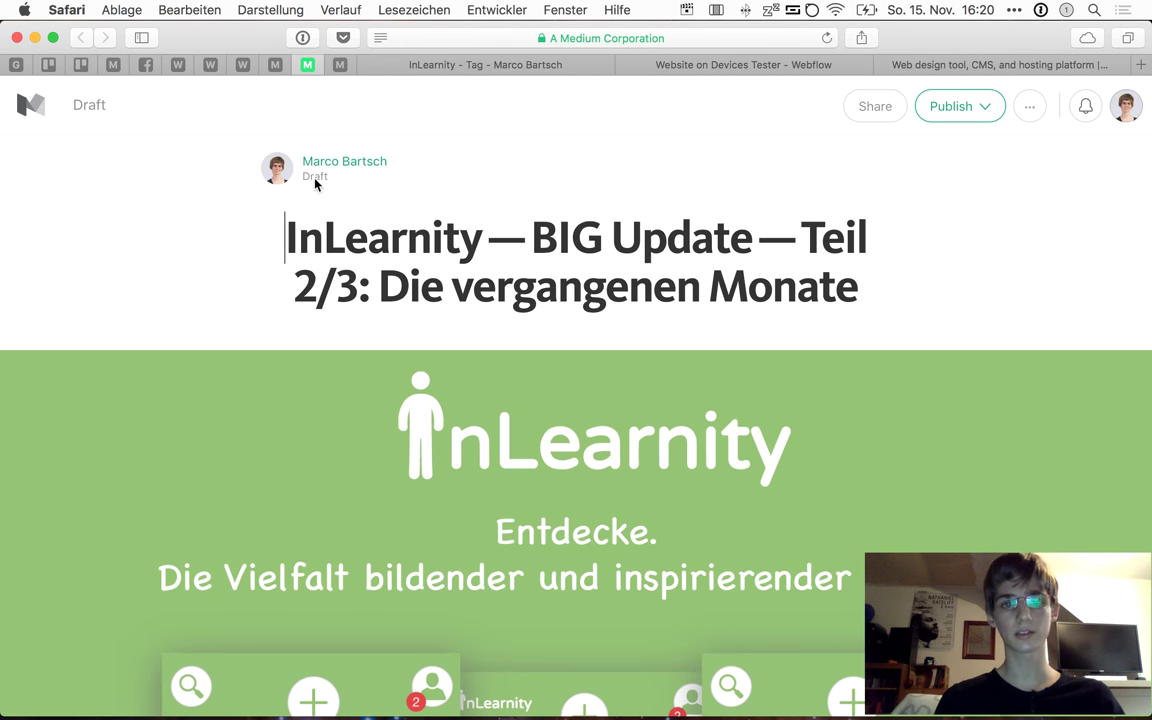
scroll(316, 193, "down", 8)
scroll(315, 197, "down", 1)
scroll(315, 200, "up", 2)
scroll(315, 205, "down", 12)
scroll(315, 210, "down", 10)
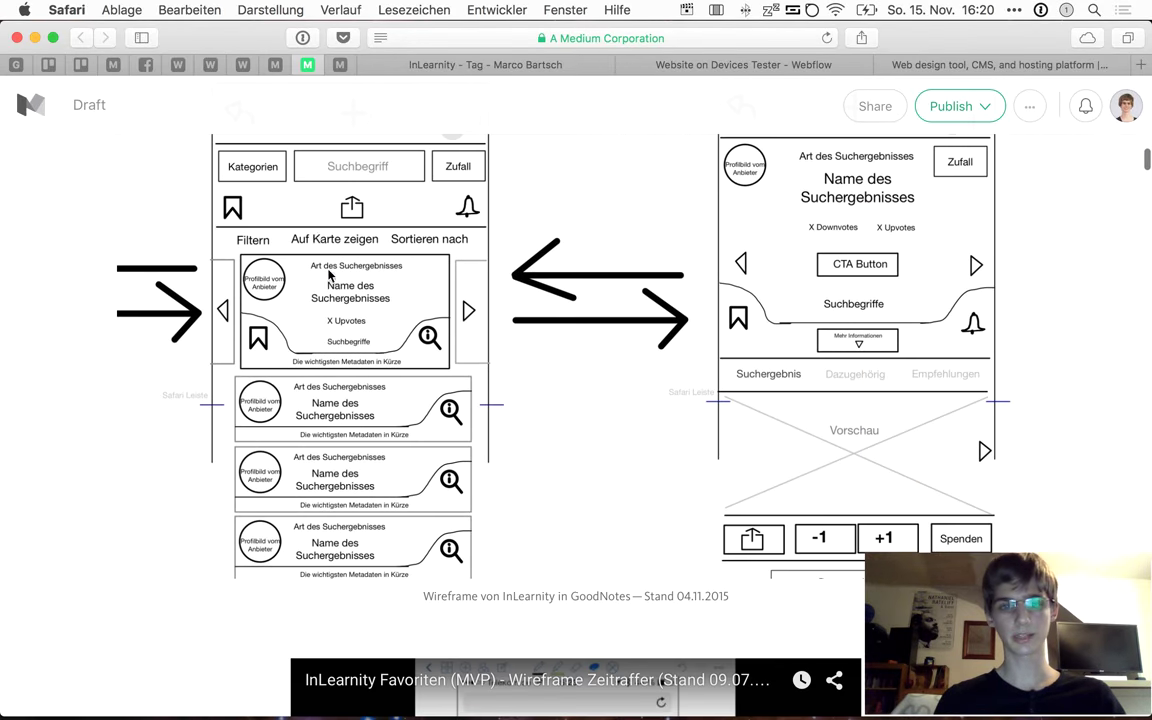
scroll(328, 270, "down", 4)
scroll(328, 283, "down", 20)
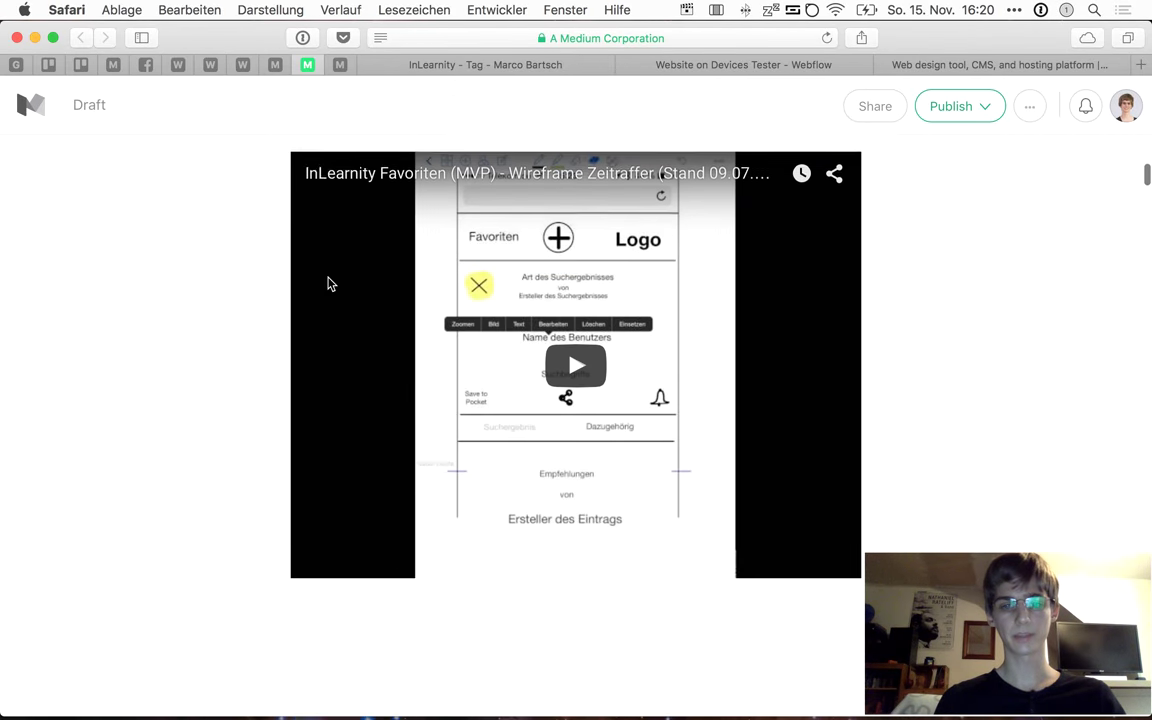
scroll(329, 283, "down", 10)
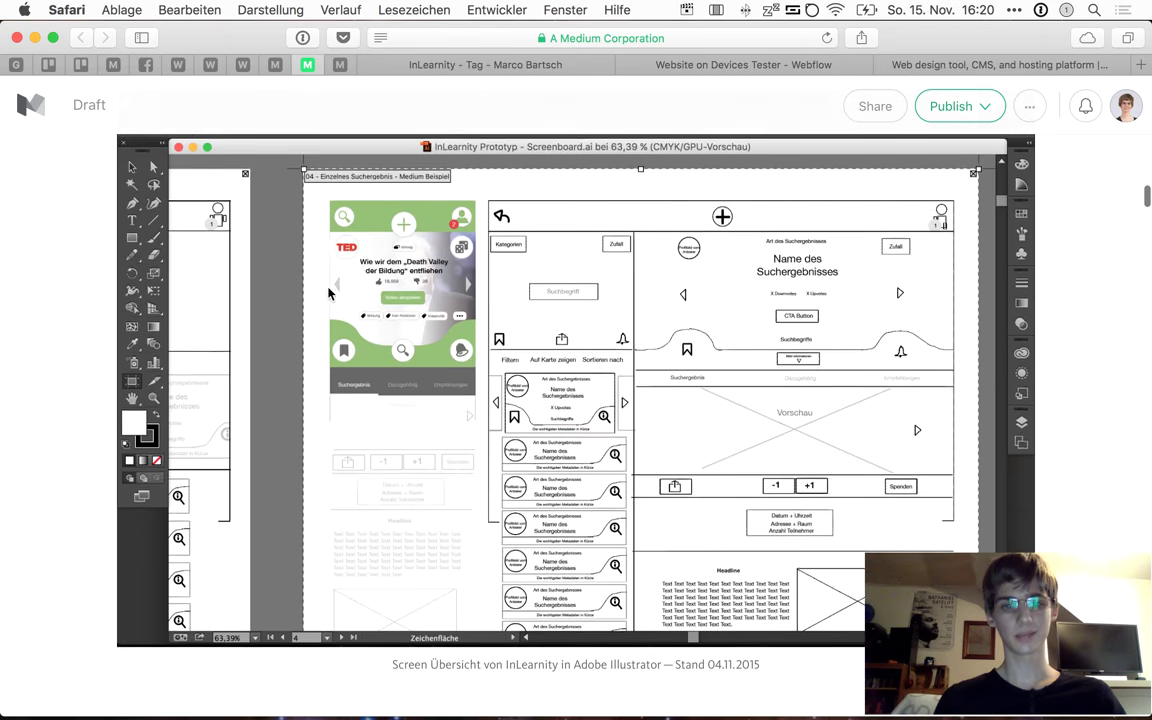
Show the Webflow prototype screenshot under "Design => interaktiver Prototyp => MVP" and return to the draft's title
scroll(416, 362, "down", 15)
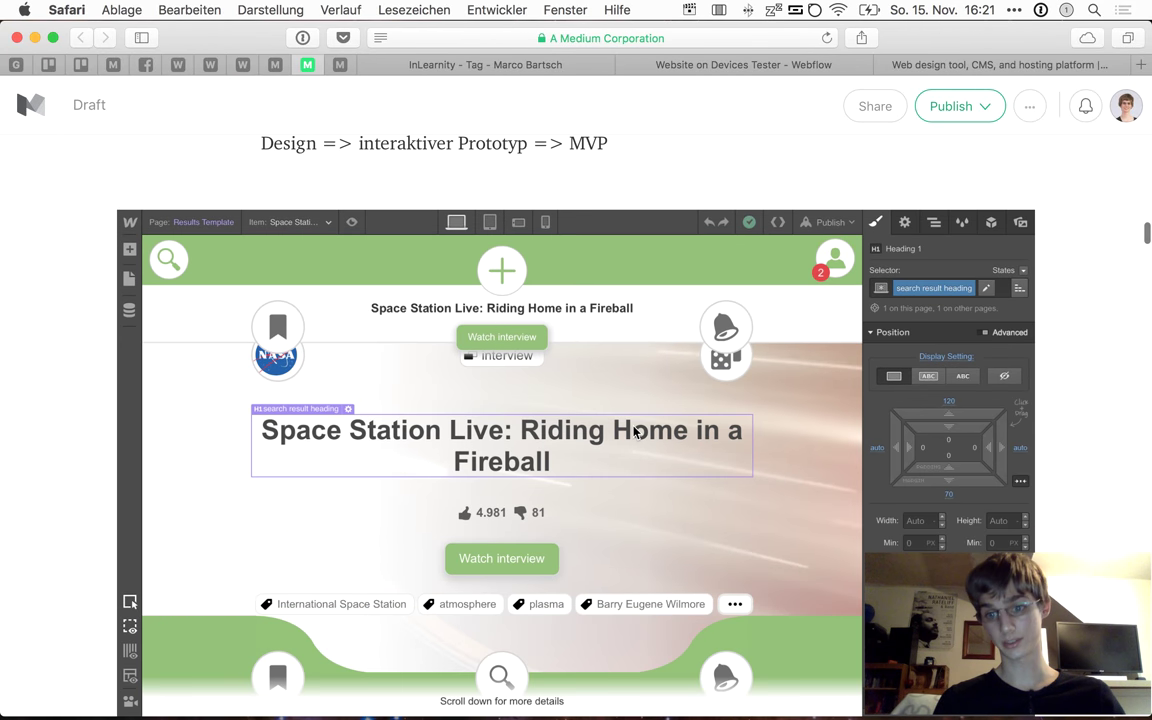
scroll(633, 432, "down", 2)
scroll(633, 432, "up", 7)
scroll(633, 432, "up", 10)
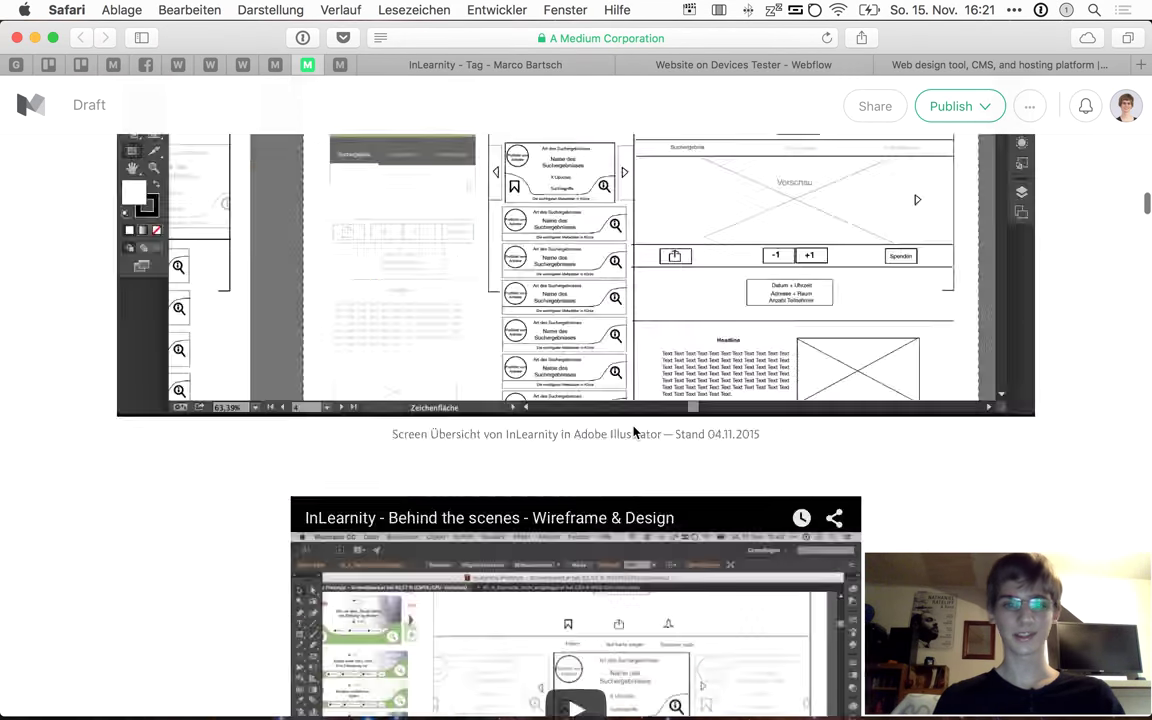
scroll(633, 432, "up", 15)
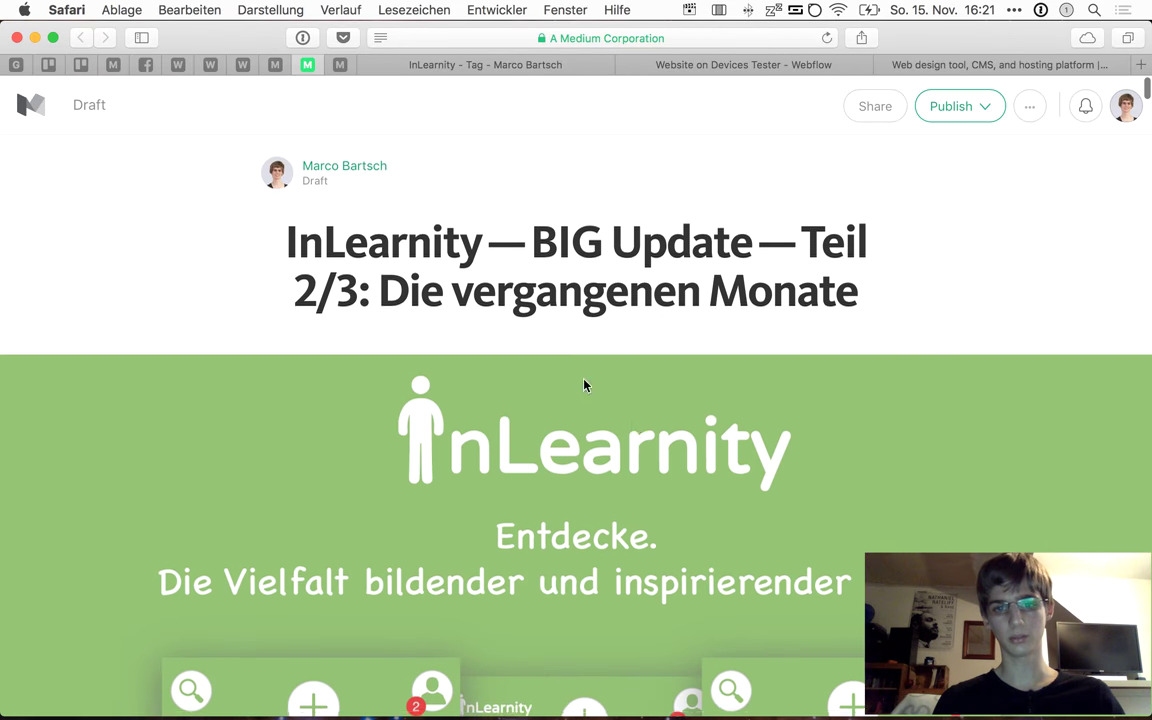
Switch to the last Medium draft and skim back from its contact and donation details to the section "4. Risiken eingehen"
left_click(343, 72)
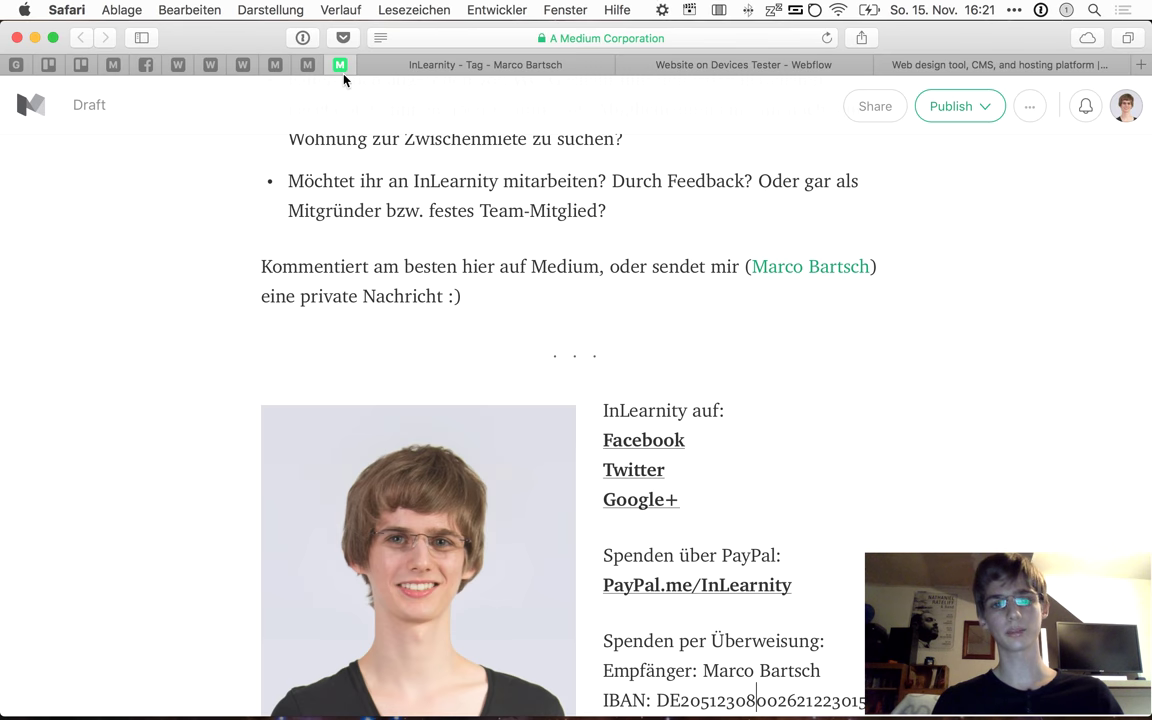
scroll(367, 276, "up", 10)
scroll(367, 276, "up", 10)
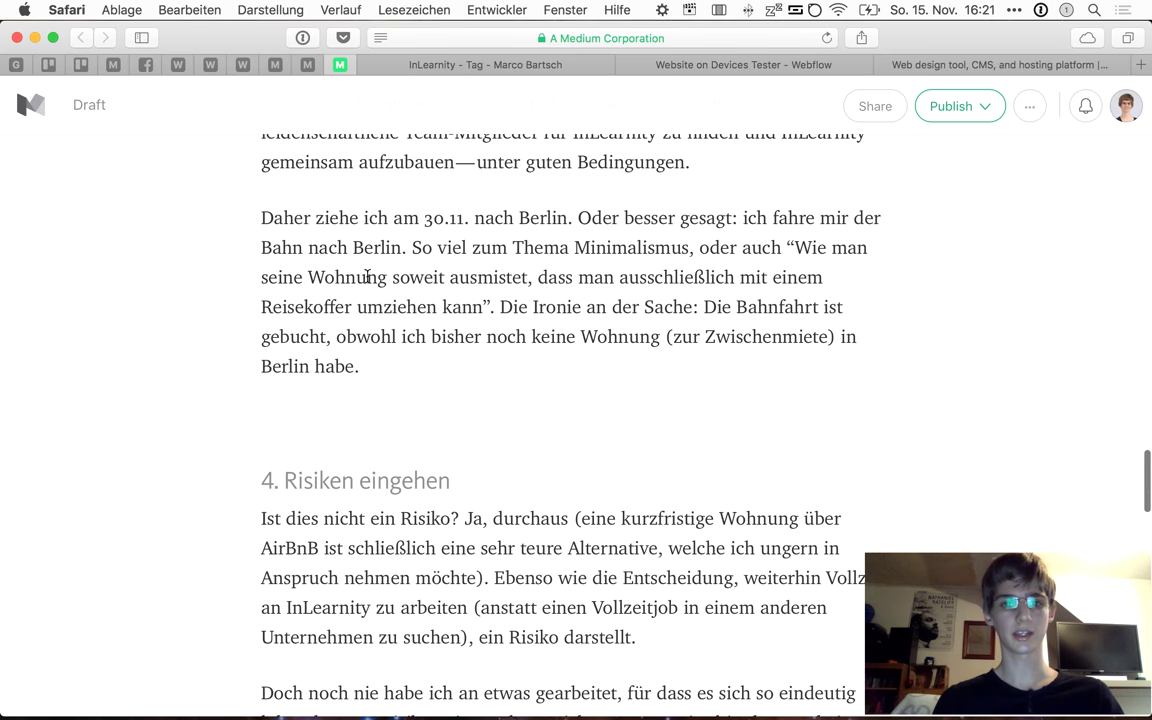
Leave the Medium drafts and return to the live InLearnity page "Making of Interstellar Soundtrack"
left_click(297, 66)
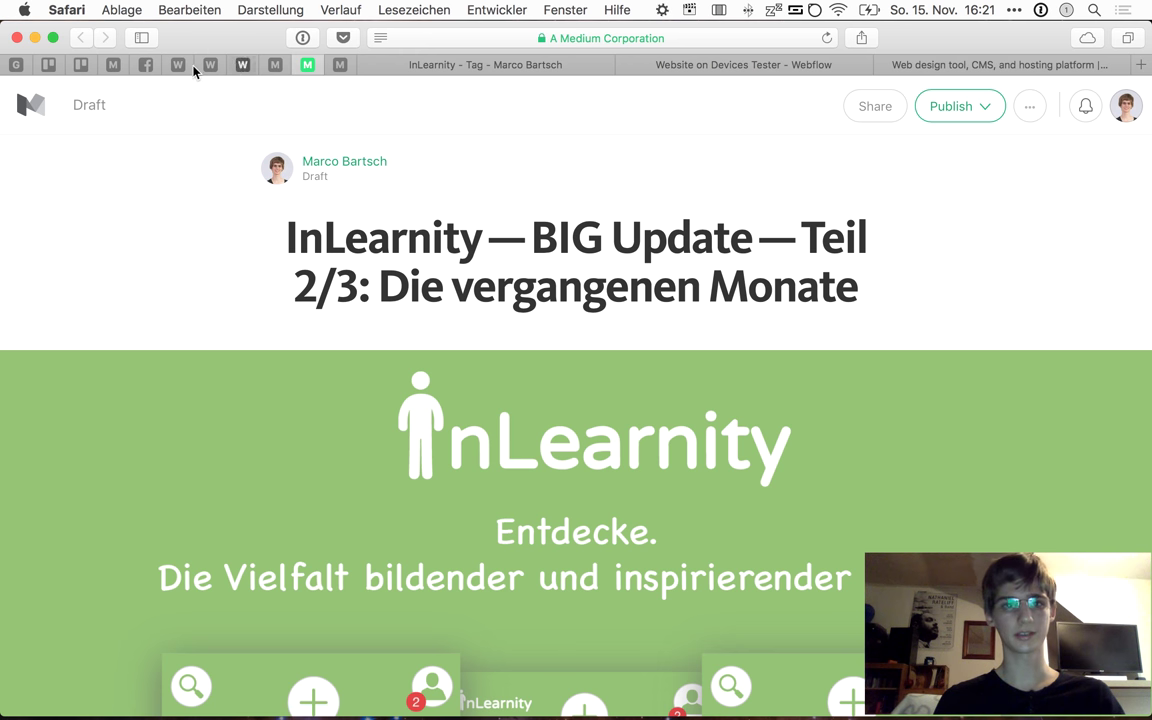
left_click(243, 65)
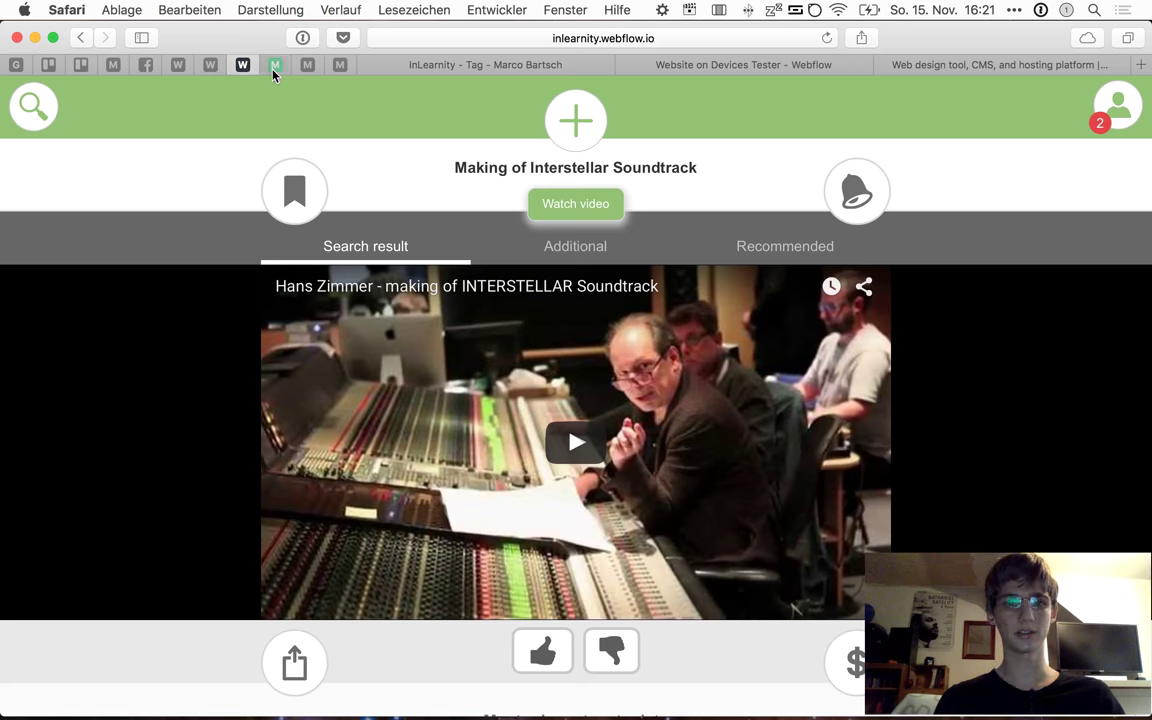
left_click(274, 66)
left_click(242, 66)
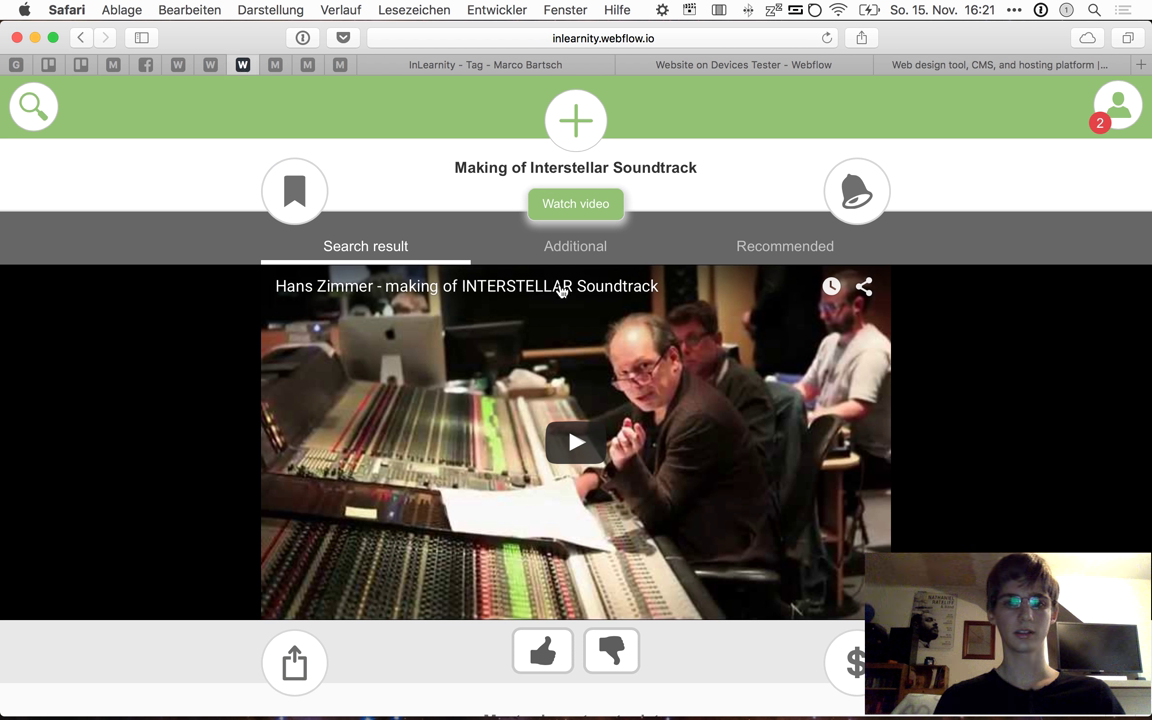